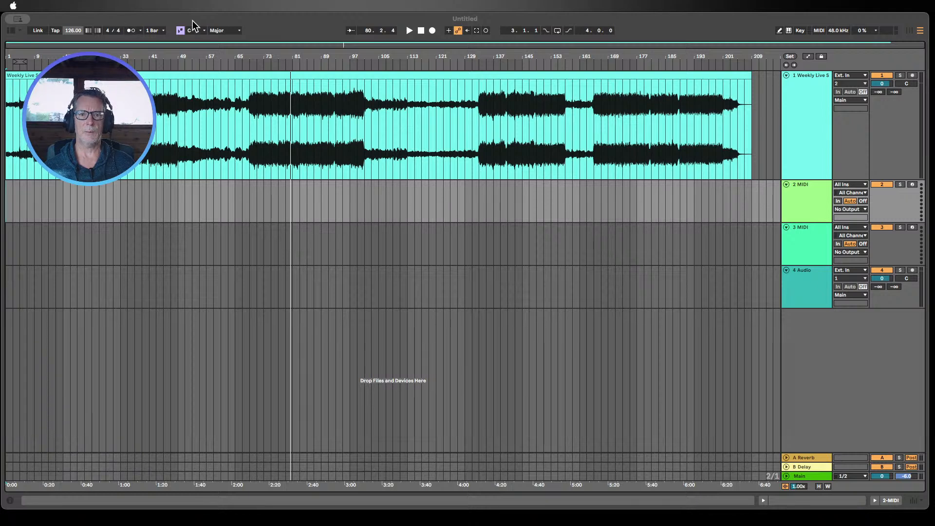
Step: Start playback of the song from around bar 70 in the arrangement
left_click(40, 206)
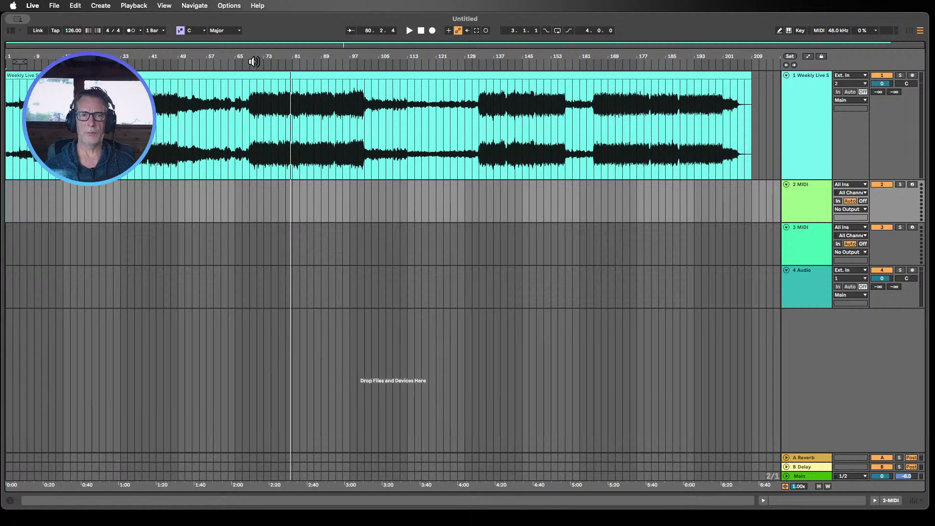
left_click(254, 62)
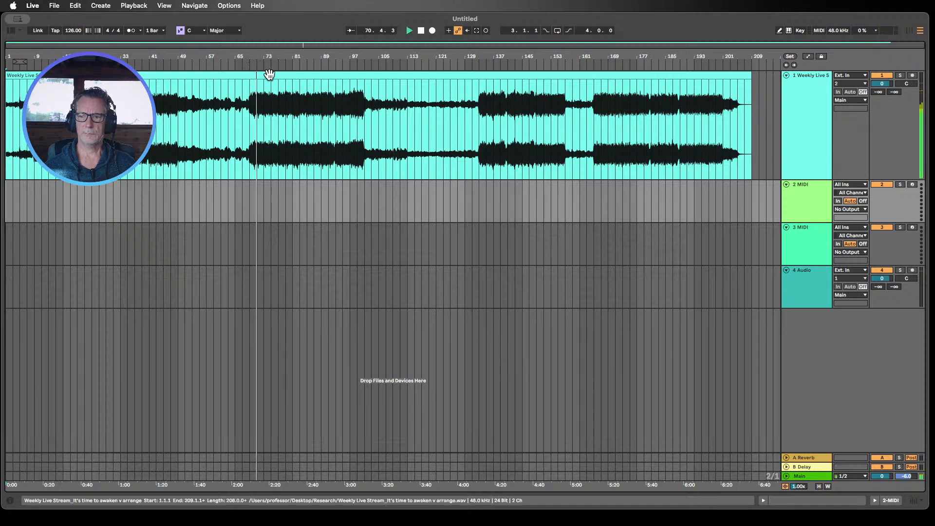
Step: Switch to the Session view mixer and enlarge the mixer section to full height with tall meters
double_click(808, 475)
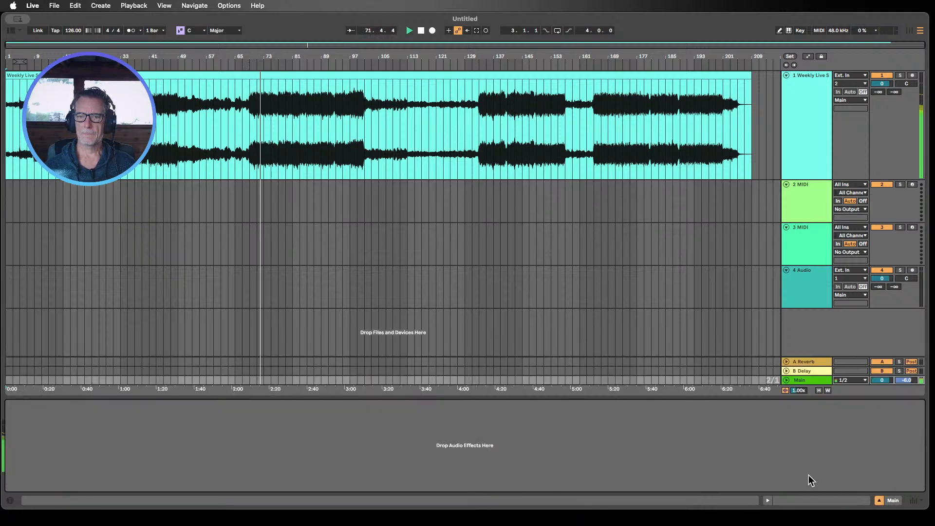
left_click(907, 31)
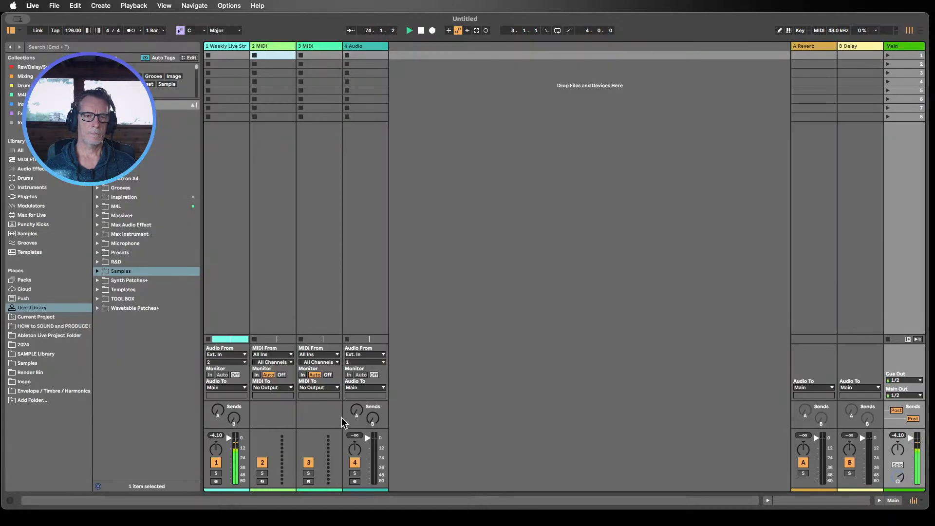
left_click_drag(309, 430, 336, 188)
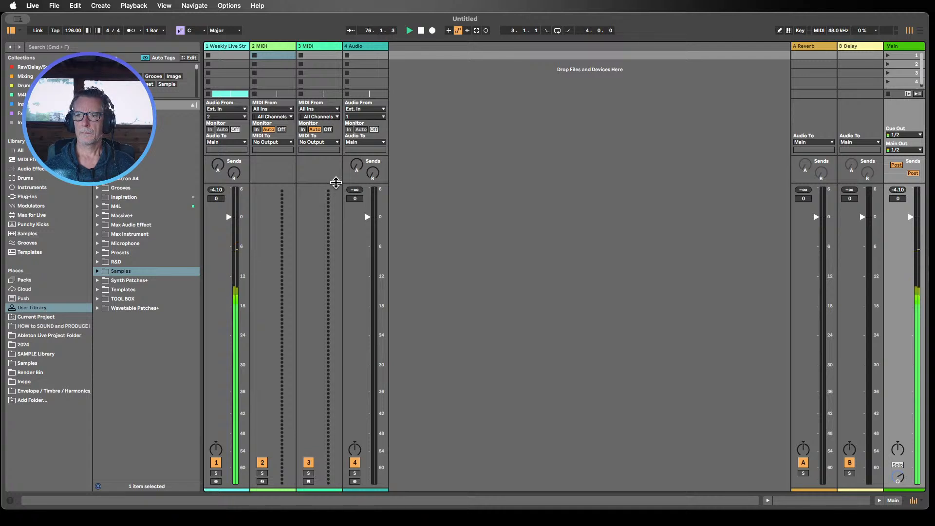
Step: Stop playback and hide the browser so the mixer fills the window
left_click(421, 31)
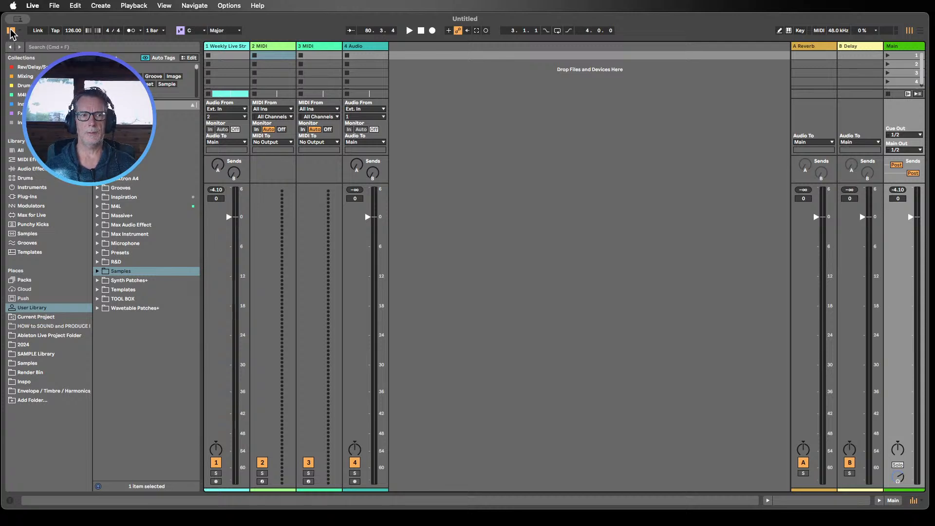
left_click(11, 32)
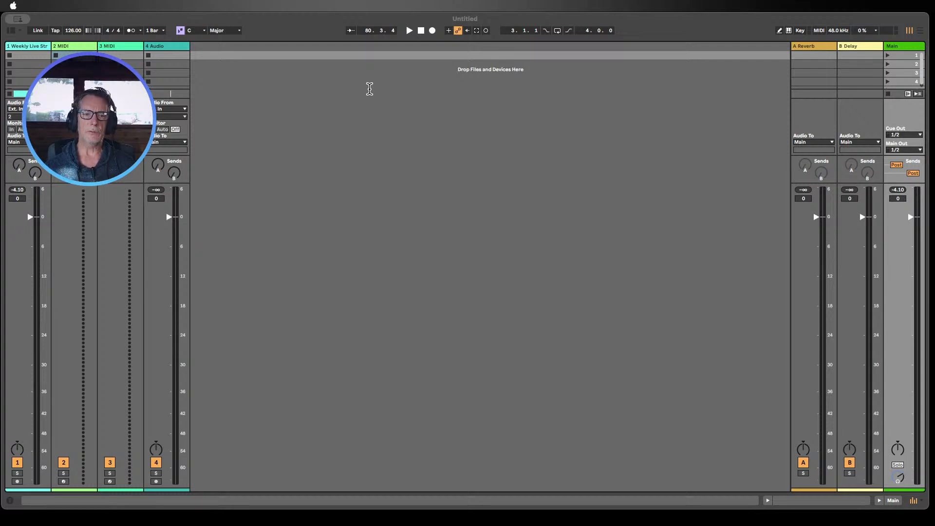
left_click(894, 264)
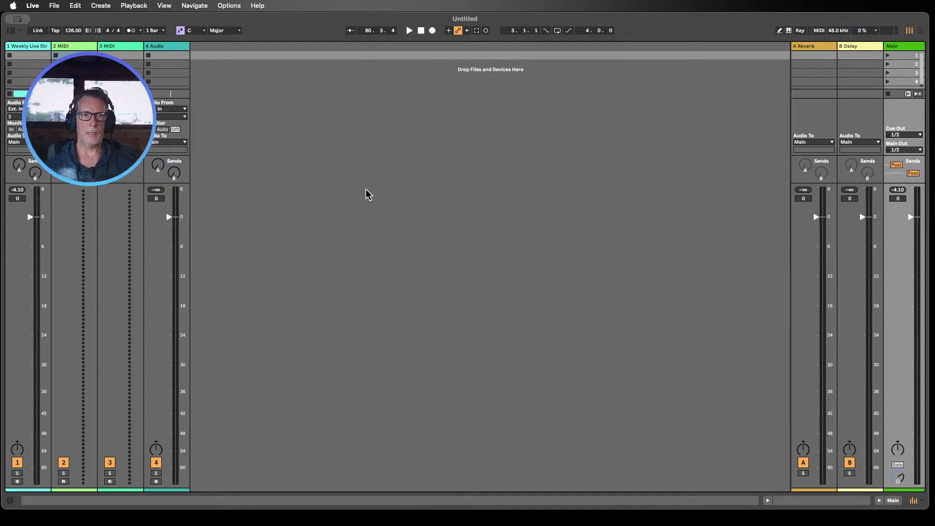
mouse_move(2, 4)
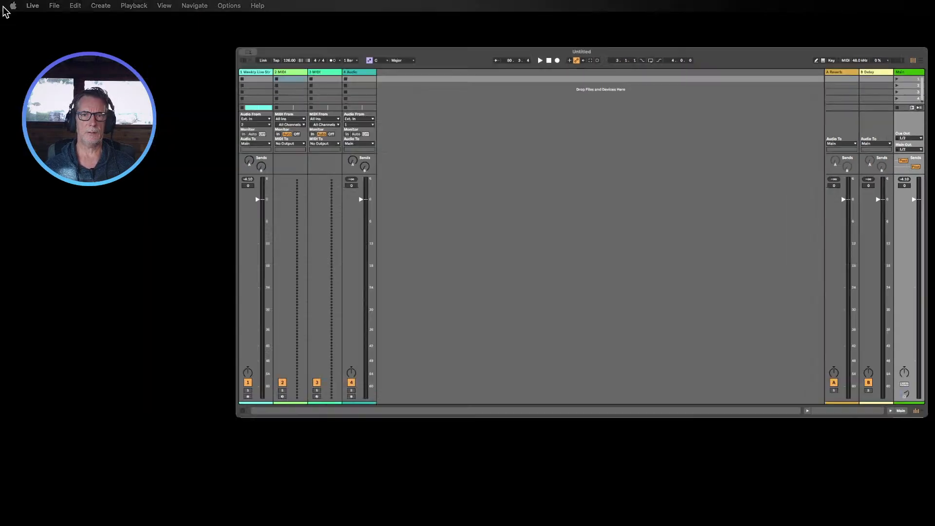
left_click(95, 355)
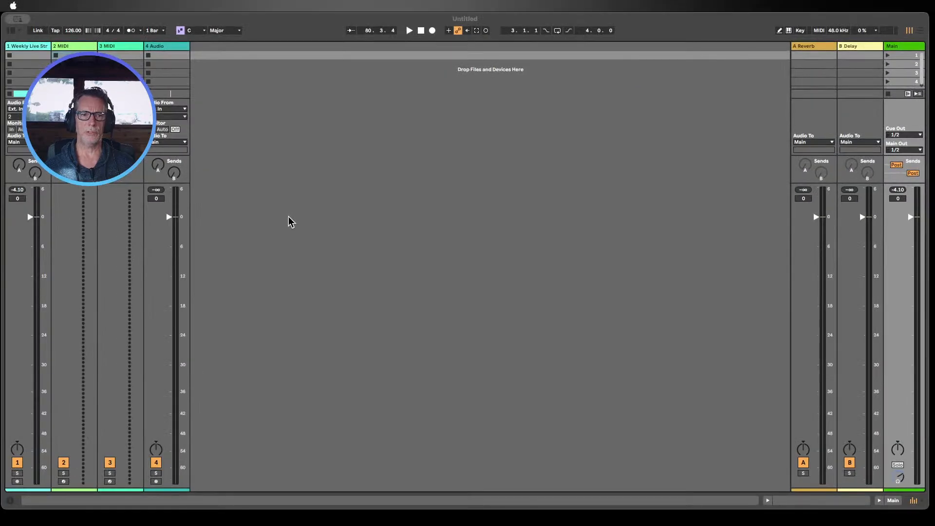
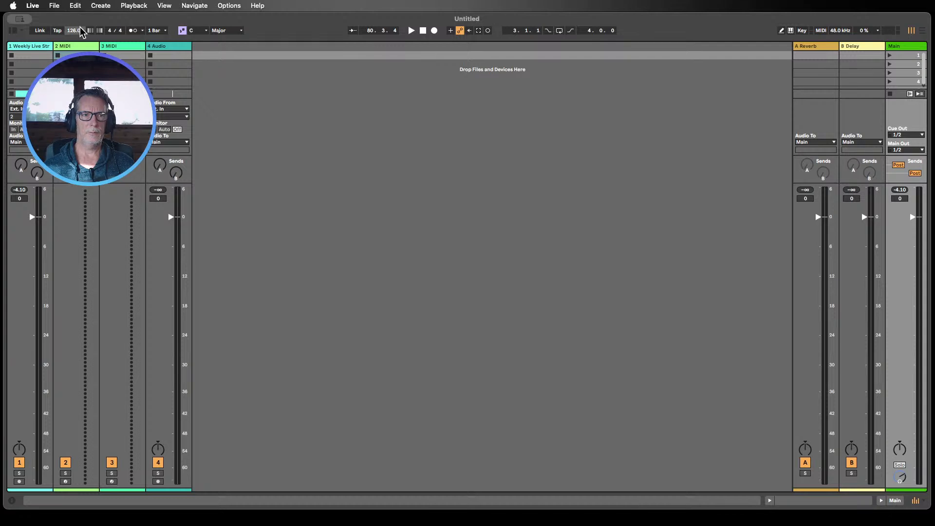
Step: Show the browser, open the Templates label and widen the browser's file list
left_click(11, 31)
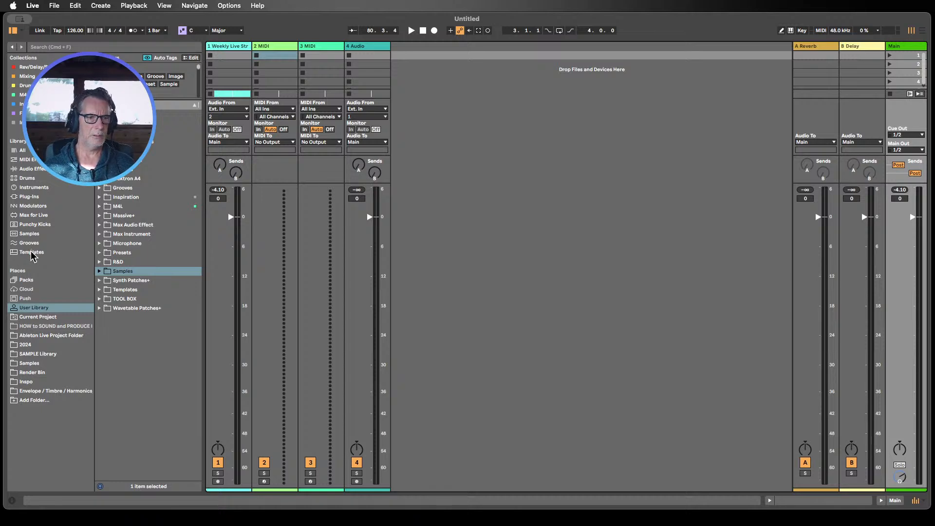
left_click(9, 252)
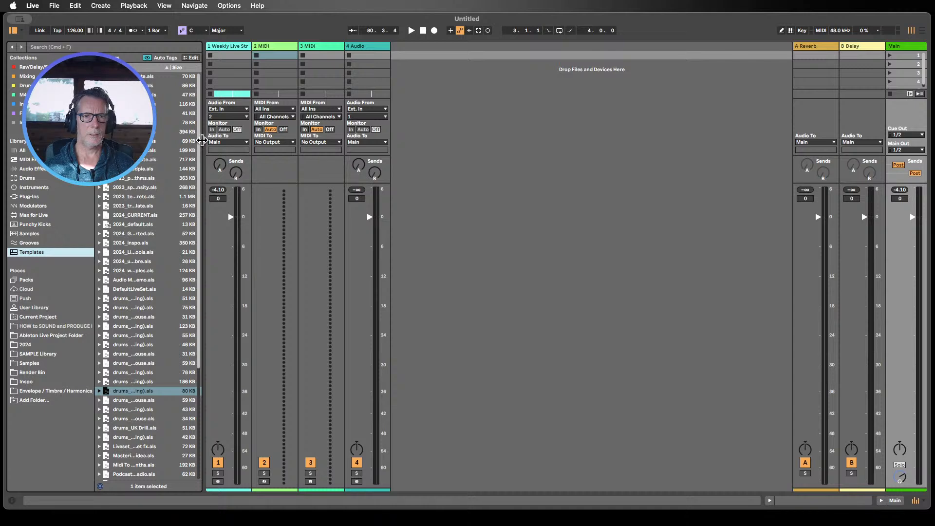
left_click_drag(203, 141, 273, 141)
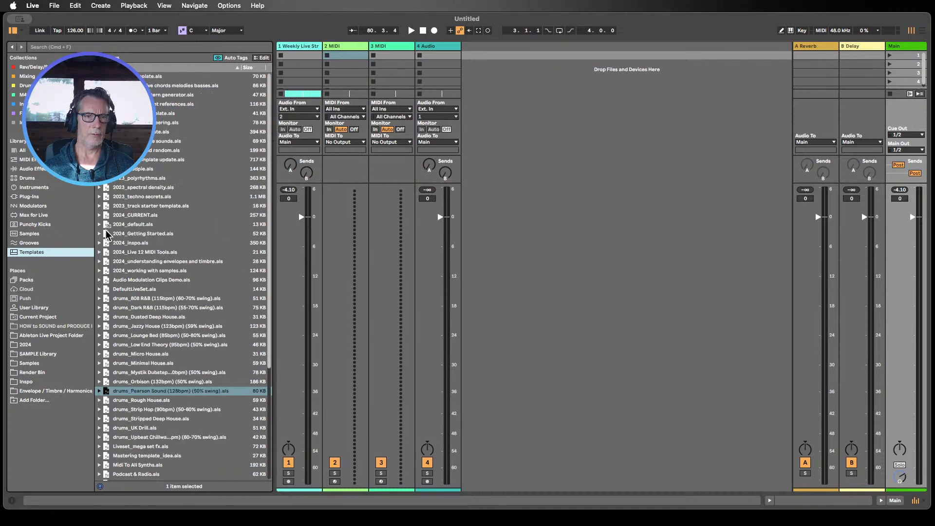
Step: Expand 2024_understanding envelopes and timbre.als and import its Timbre/Harmonics examples and Volume envelope examples tracks into the session, then collapse it
left_click(100, 263)
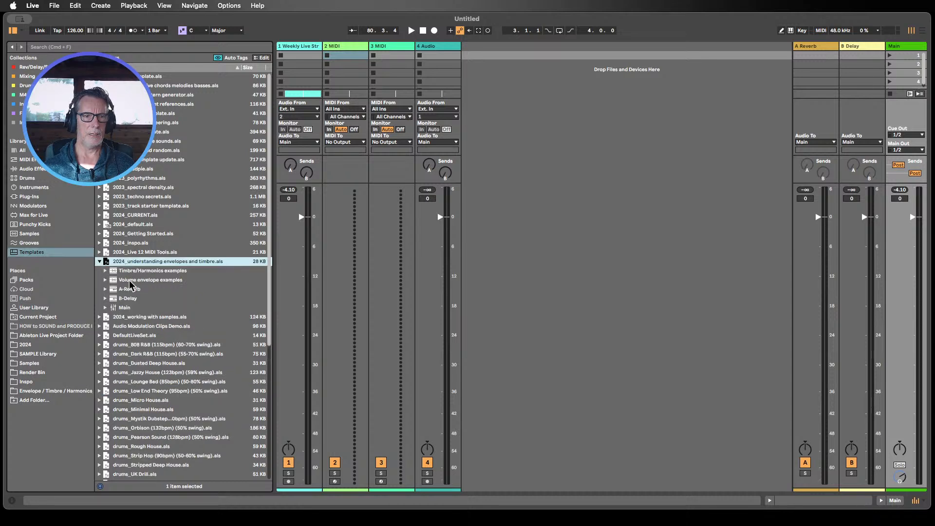
left_click_drag(126, 273, 469, 62)
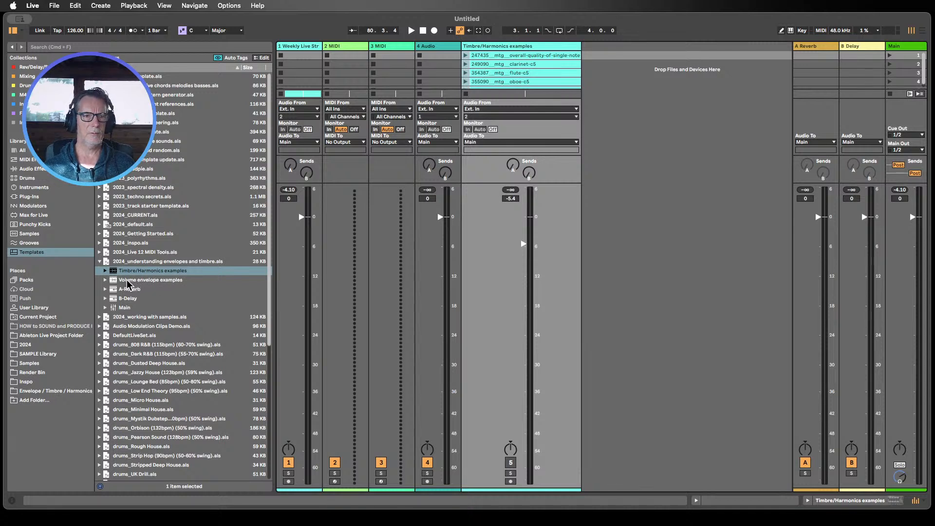
left_click_drag(127, 282, 622, 71)
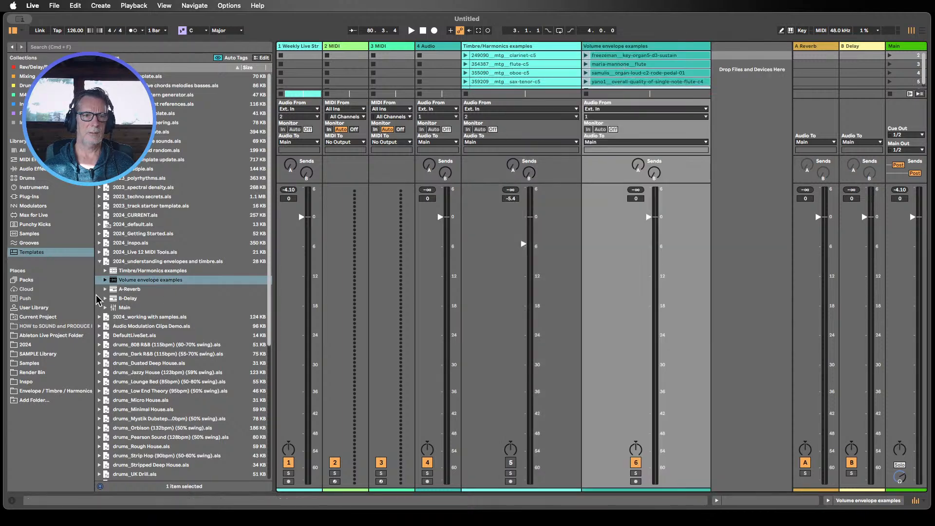
left_click(99, 262)
Step: Narrow the browser and lower the mixer section to show more clip slots
left_click_drag(271, 79, 176, 74)
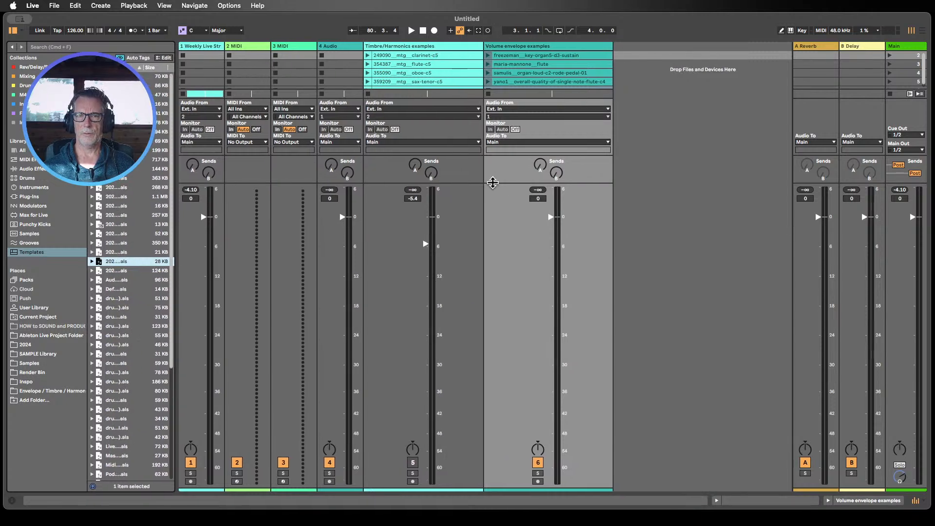
left_click_drag(432, 185, 438, 267)
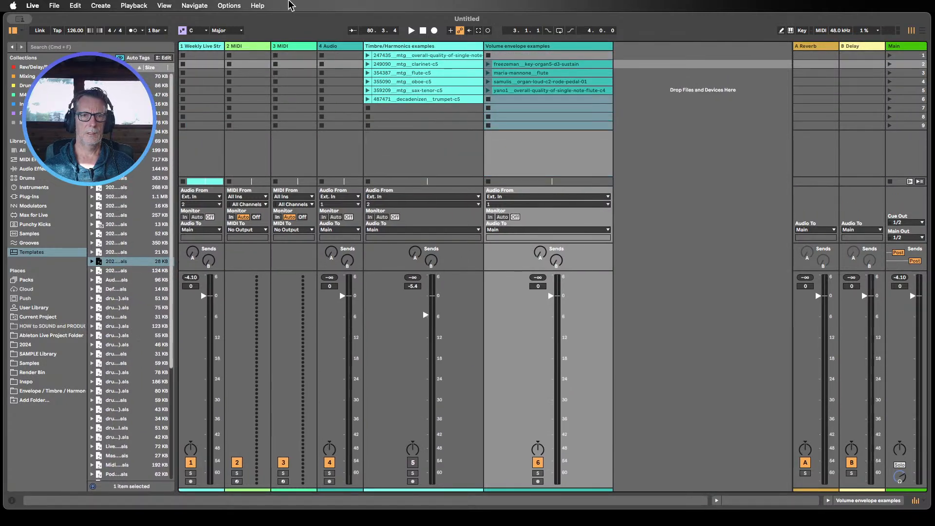
Step: Delete the 4 Audio track
left_click(336, 48)
key("Delete")
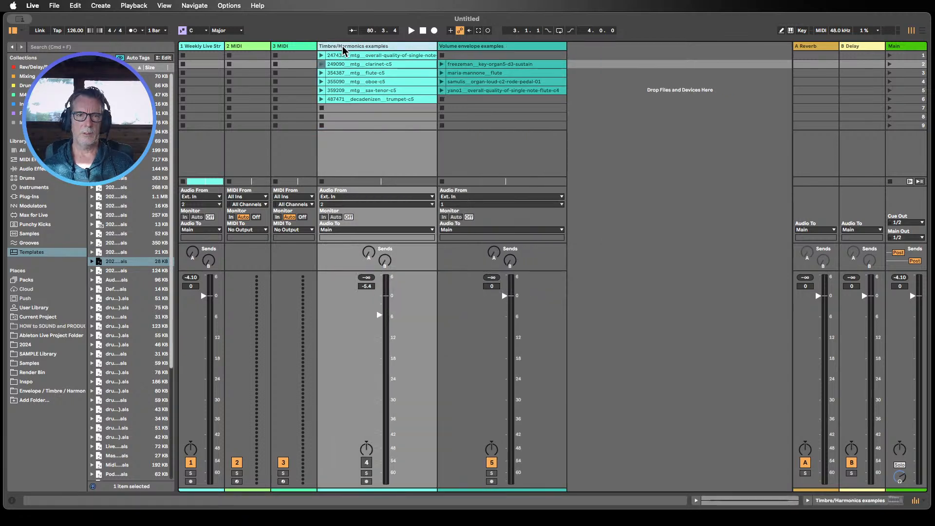
Step: Load the Analog instrument from the Instruments category onto the 2 MIDI track
left_click(250, 47)
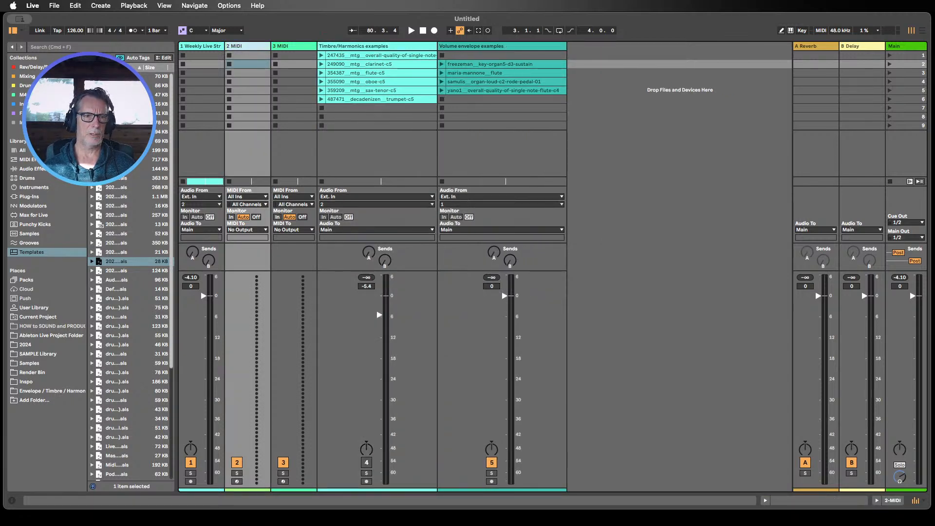
left_click(39, 190)
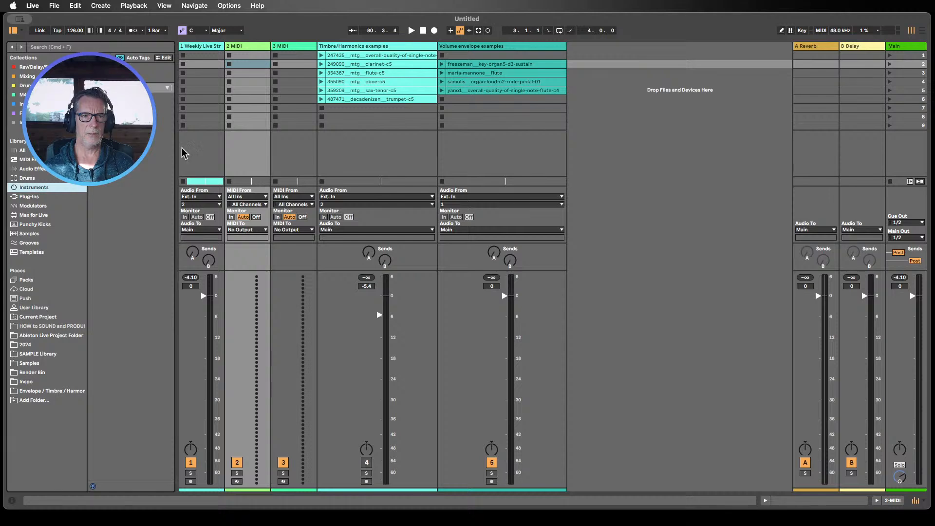
left_click_drag(176, 145, 209, 142)
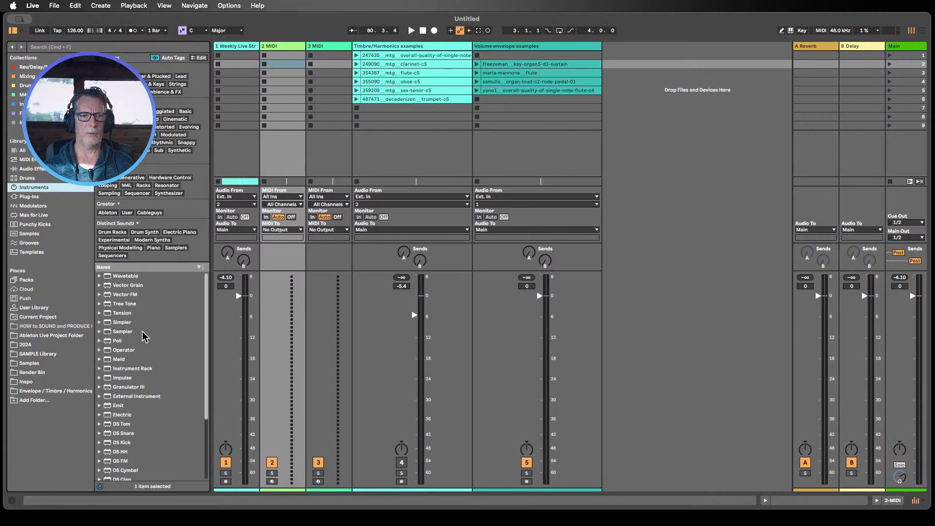
scroll(145, 336, "down", 5)
left_click_drag(125, 476, 282, 156)
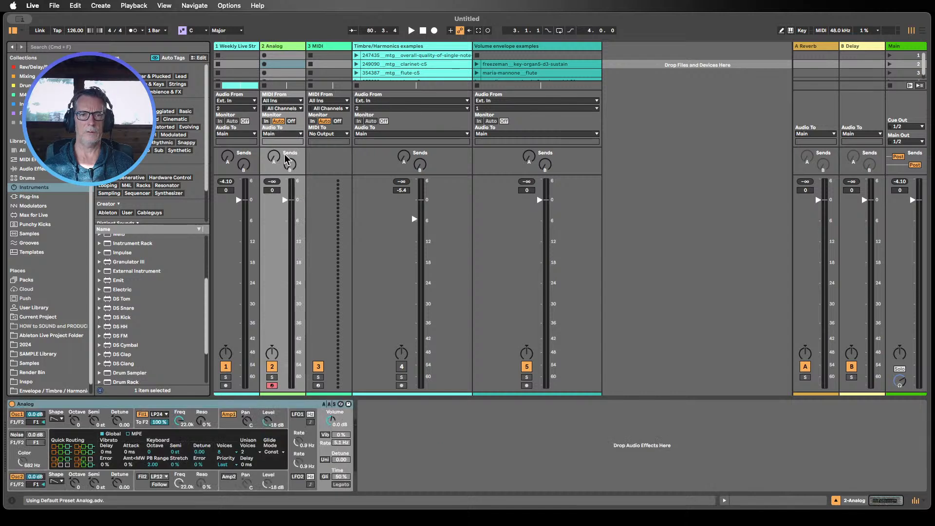
scroll(131, 291, "up", 4)
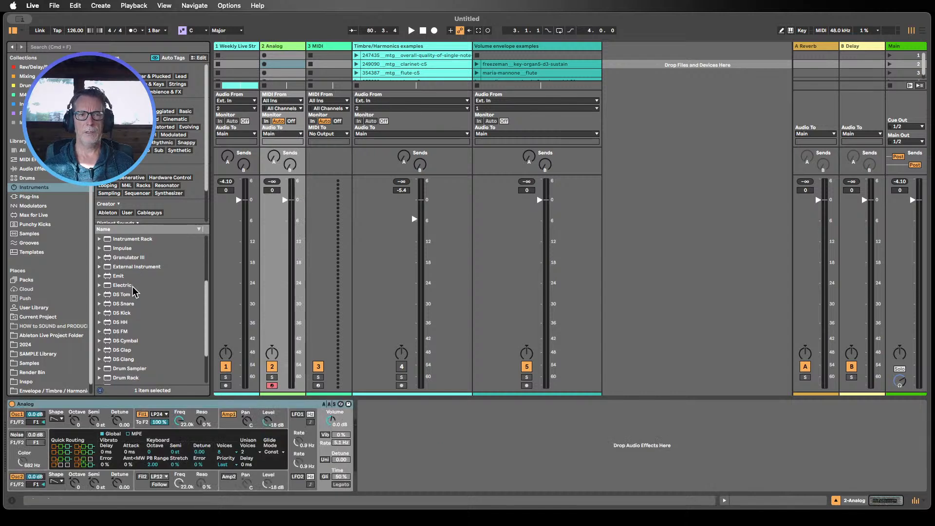
scroll(139, 290, "up", 1)
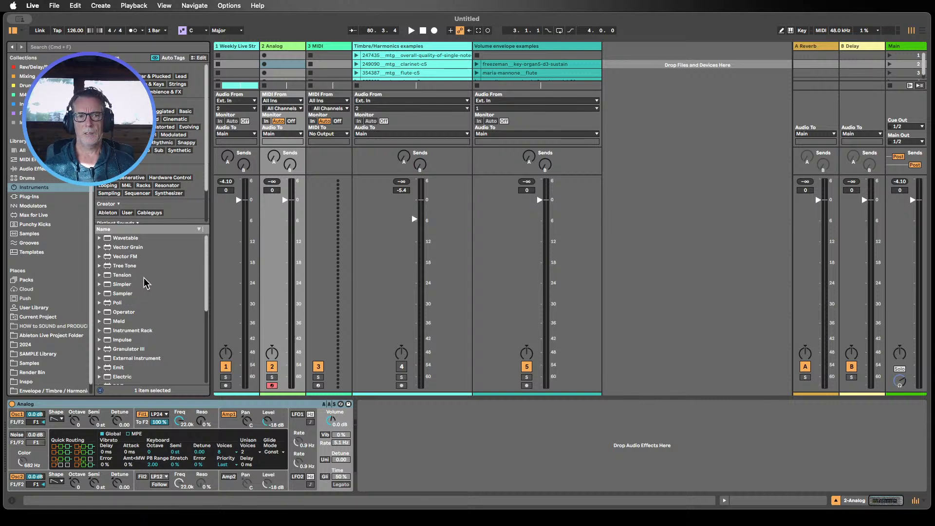
scroll(144, 283, "down", 7)
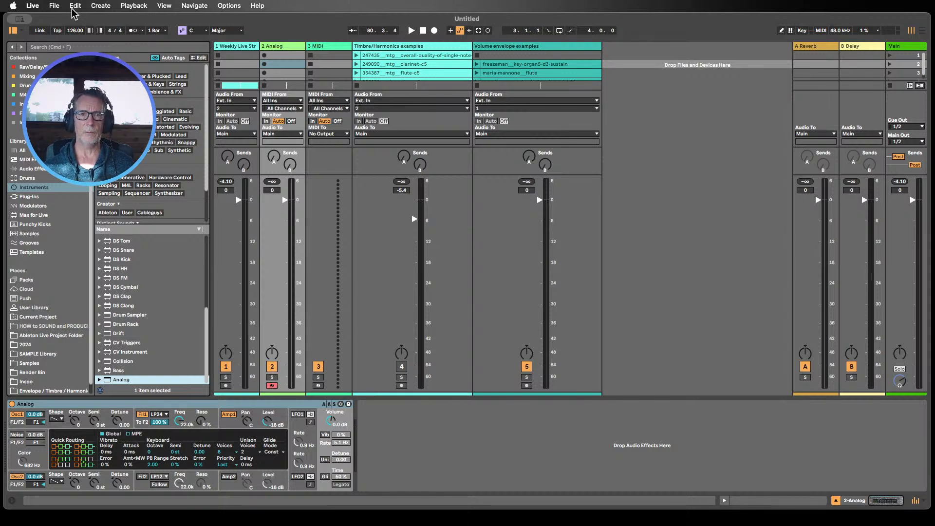
left_click_drag(279, 23, 276, 20)
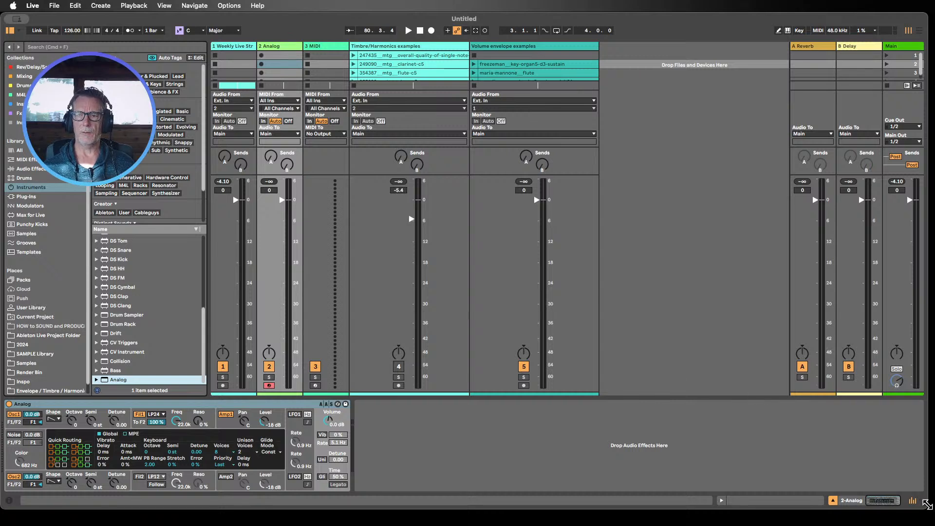
left_click_drag(926, 504, 928, 516)
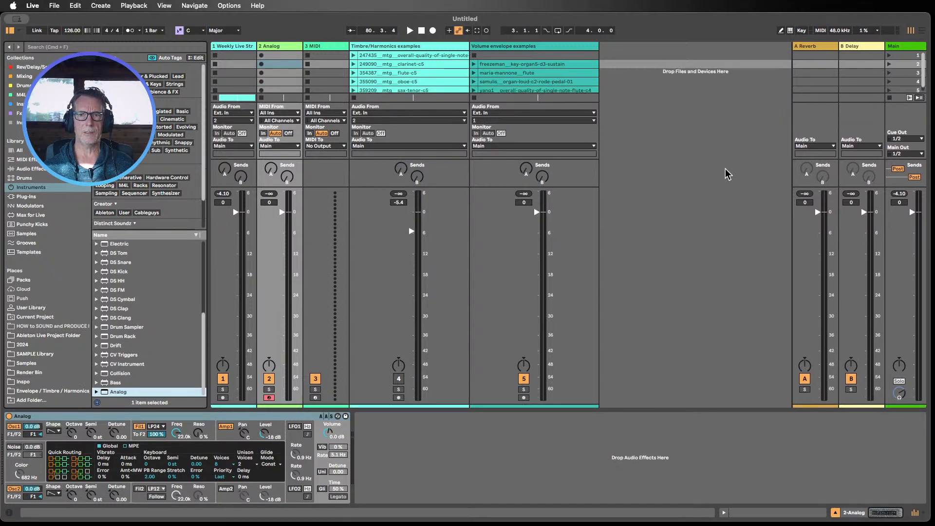
mouse_move(649, 24)
left_mouse_down()
mouse_move(660, 25)
mouse_move(651, 25)
left_mouse_up()
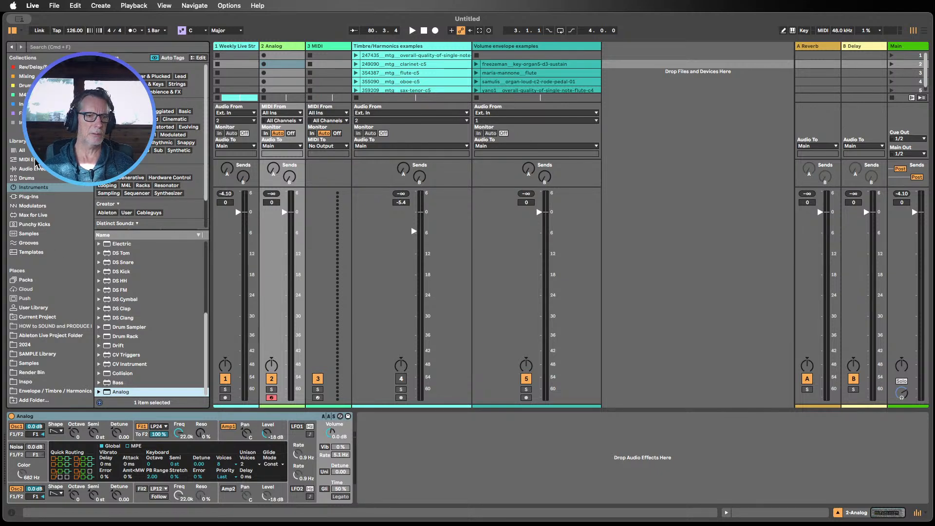
Step: Load the Pigments plug-in from the instruments collection onto the 3 MIDI track
left_click(21, 104)
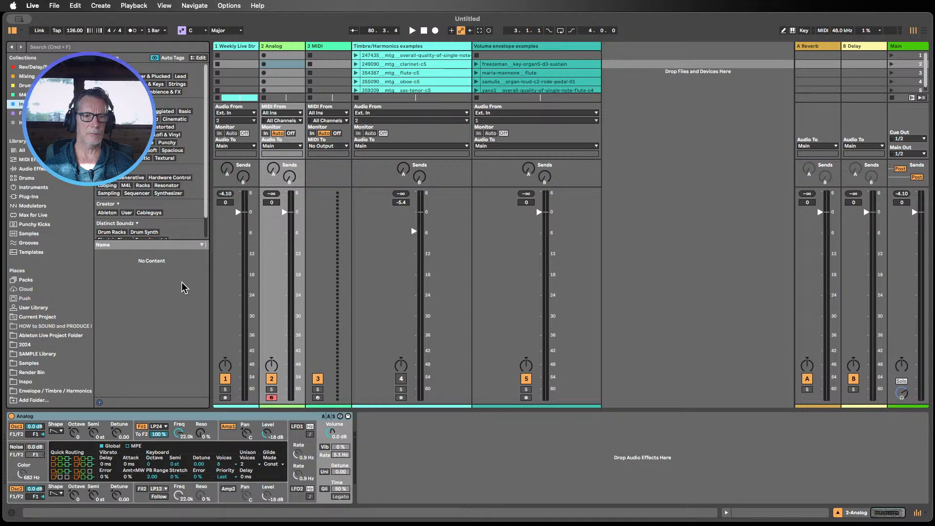
scroll(174, 324, "down", 3)
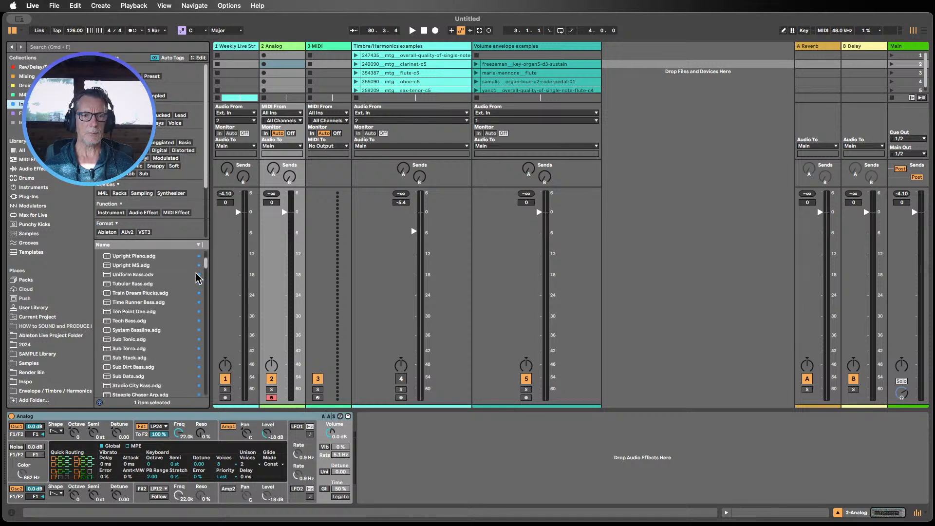
left_click_drag(207, 266, 193, 397)
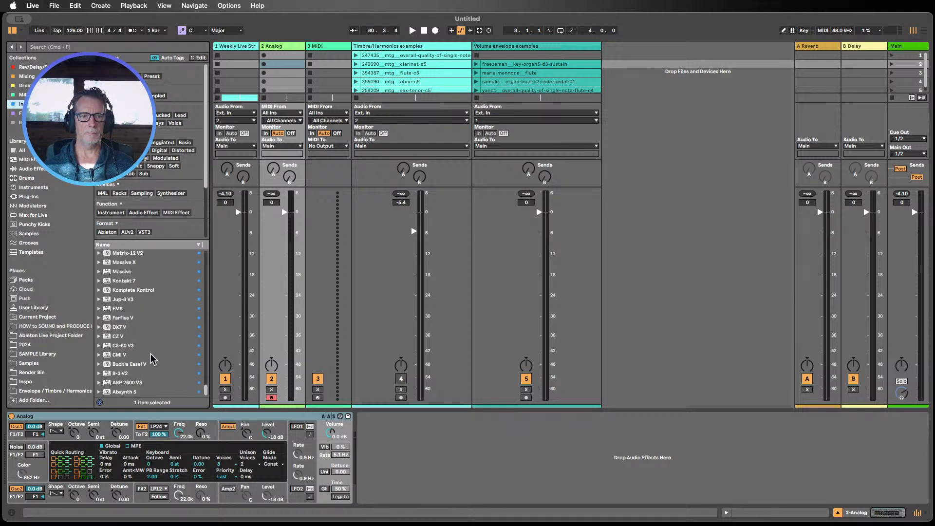
scroll(154, 348, "up", 5)
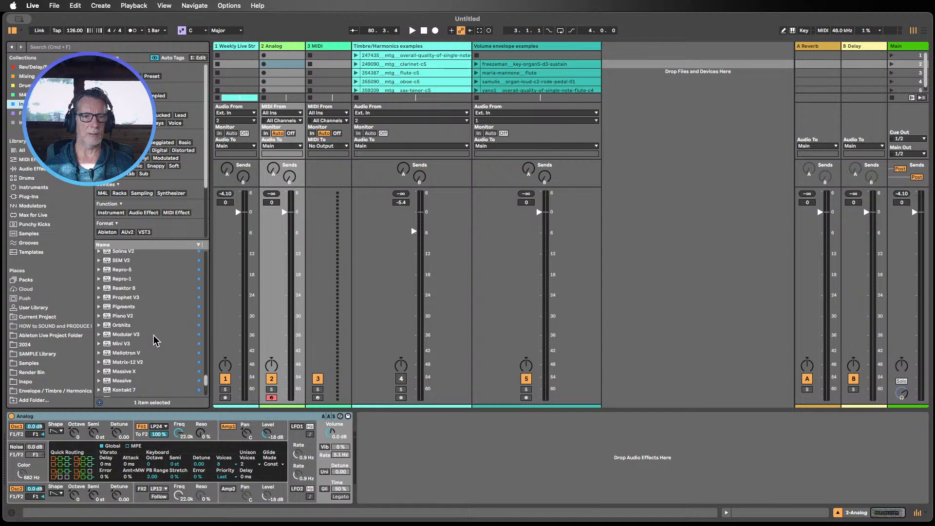
left_click_drag(119, 306, 326, 73)
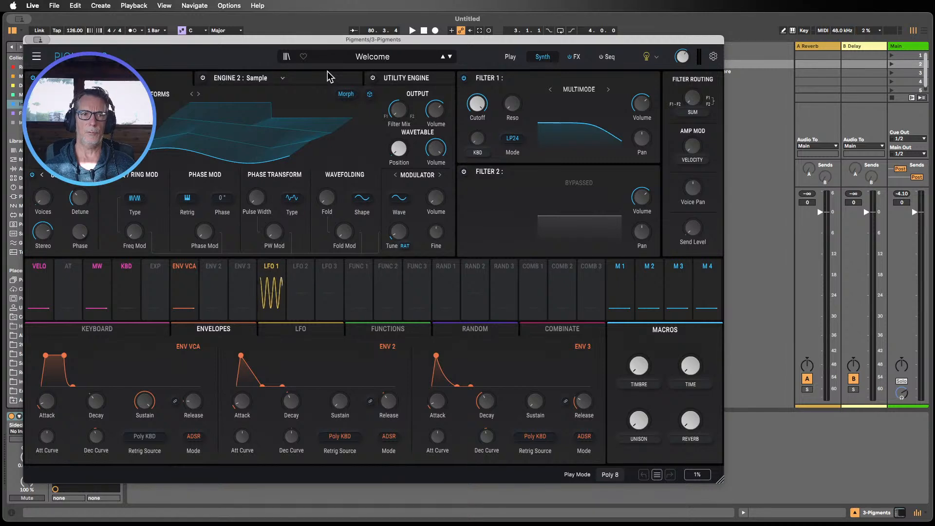
Step: Load the Default preset from the Template category in Pigments
left_click_drag(239, 39, 320, 39)
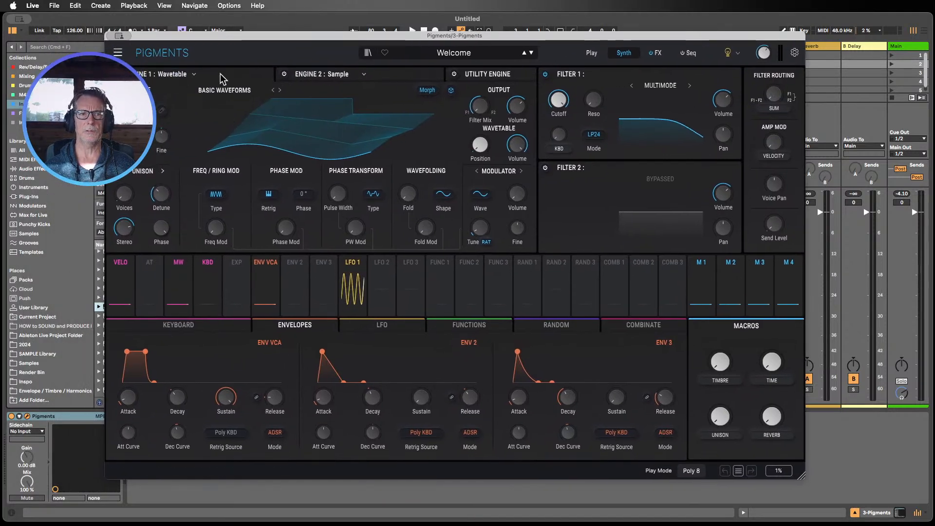
left_click(195, 77)
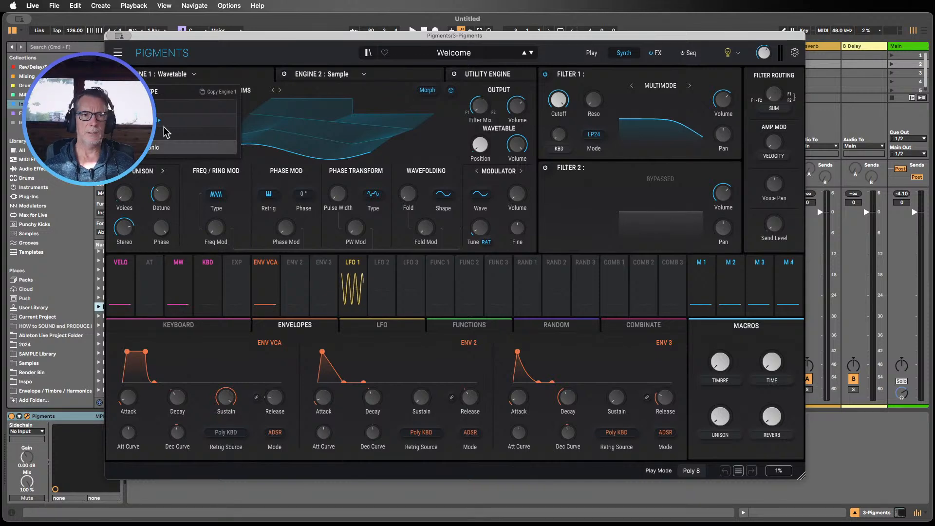
left_click(467, 55)
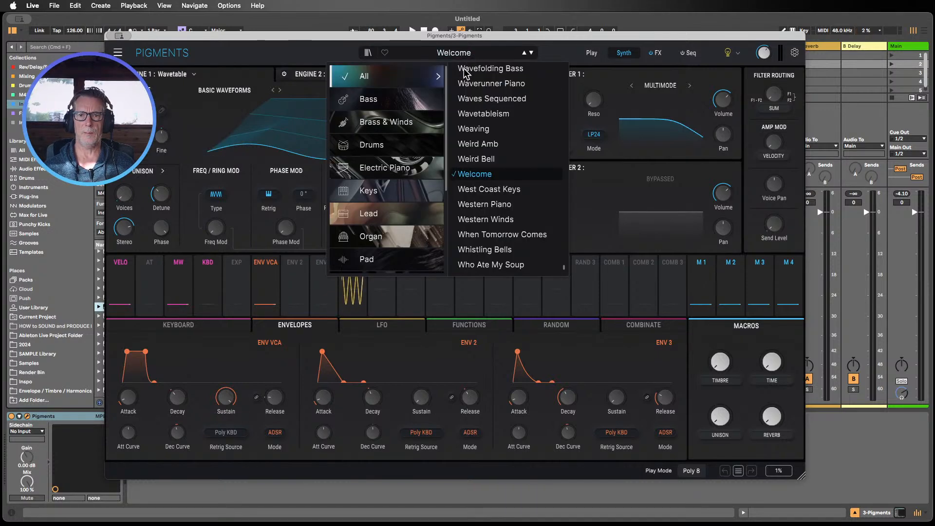
scroll(390, 224, "down", 3)
scroll(389, 225, "down", 1)
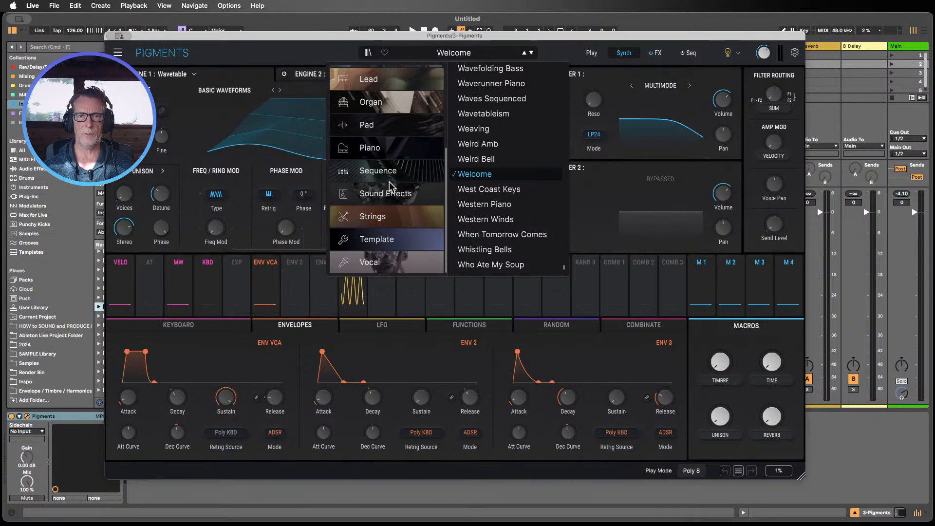
left_click(385, 242)
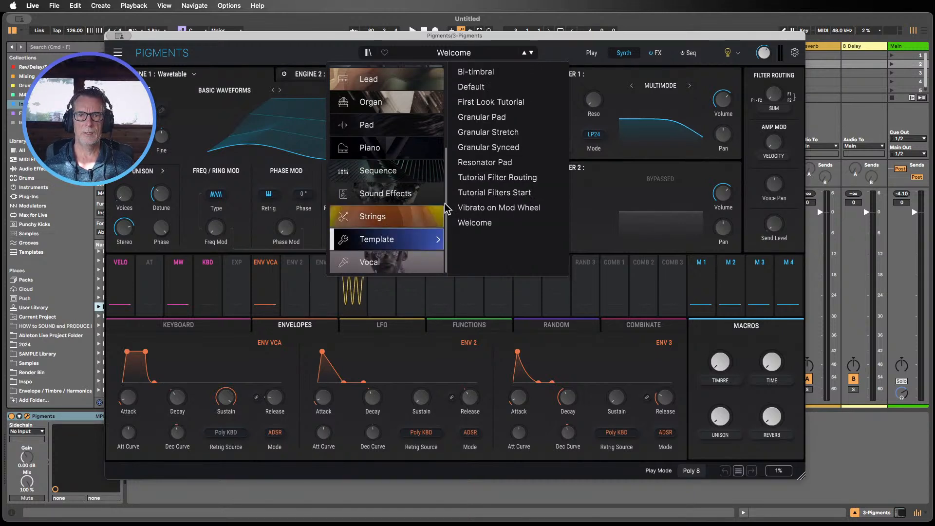
left_click(477, 88)
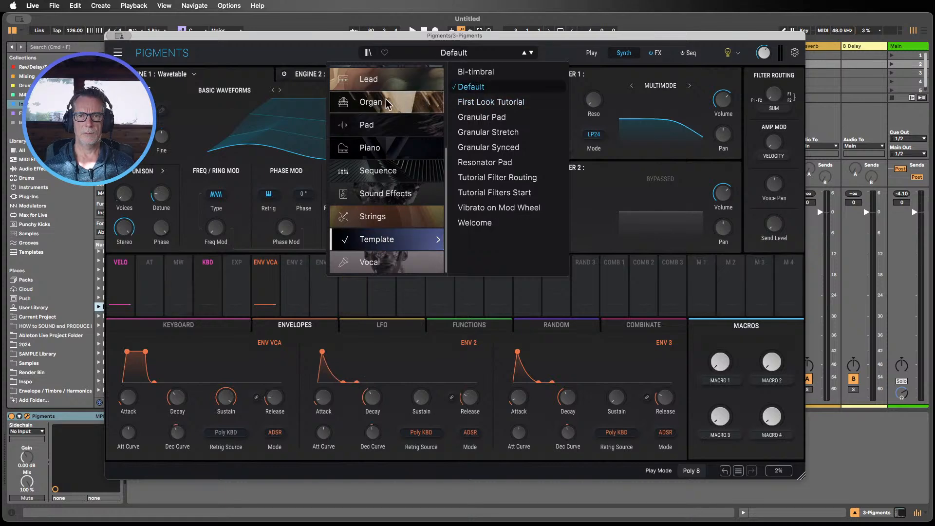
left_click(319, 59)
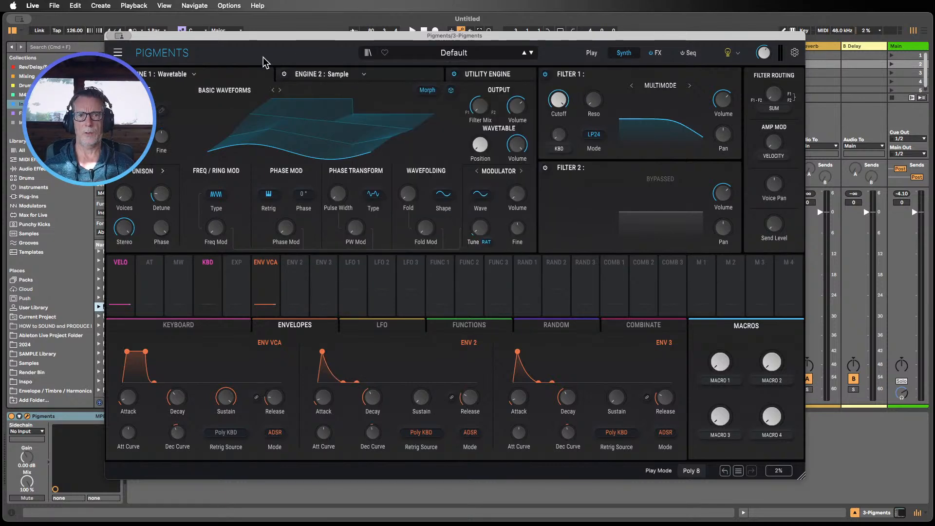
Step: Close the Pigments plug-in window
left_click_drag(165, 36, 253, 46)
left_click(201, 46)
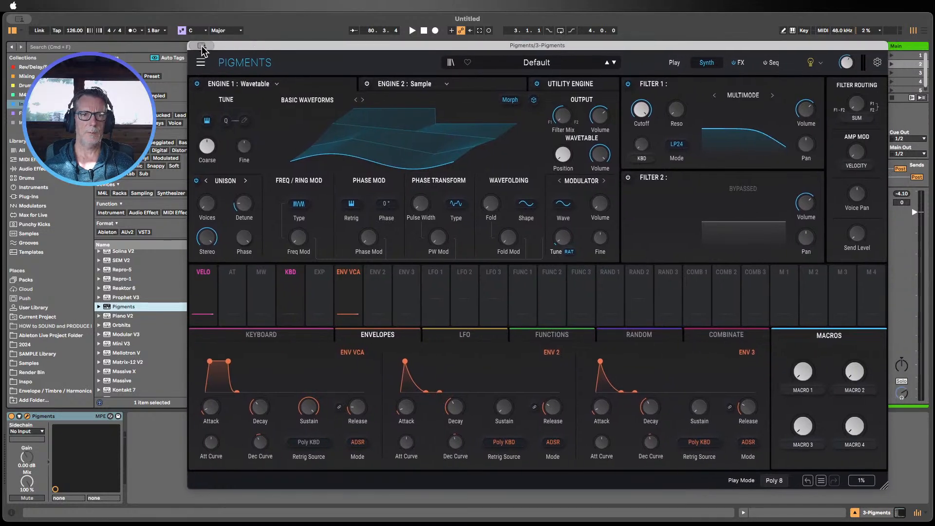
key("super+alt+p")
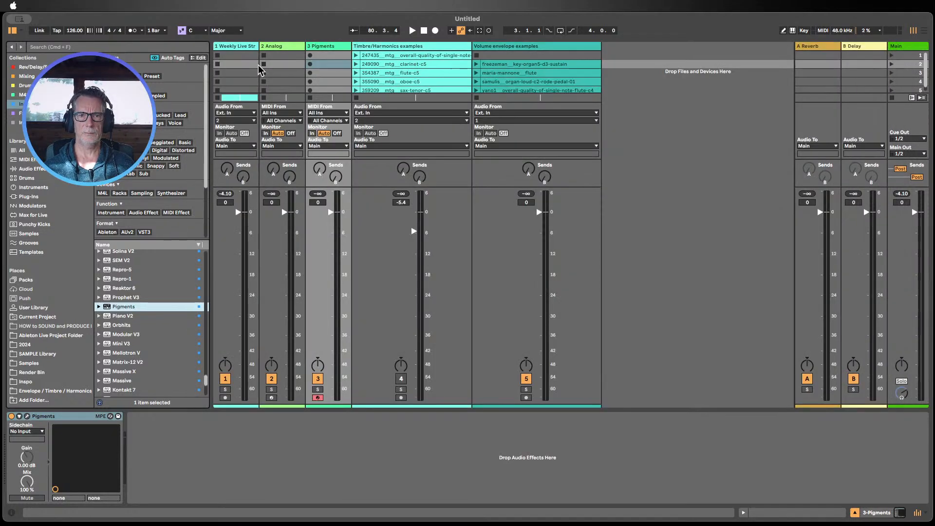
Step: Select the Analog track and lower the mixer to reveal more clip slots
left_click(278, 48)
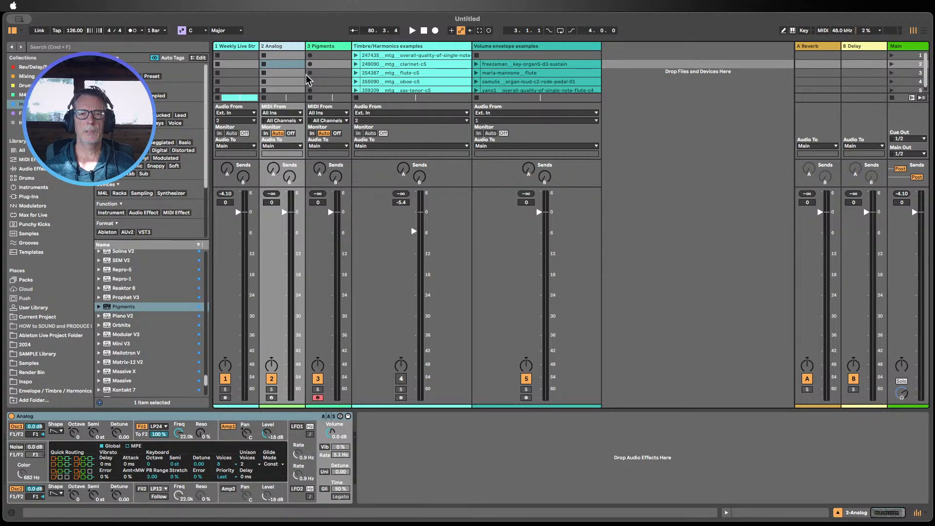
left_click_drag(364, 186, 365, 248)
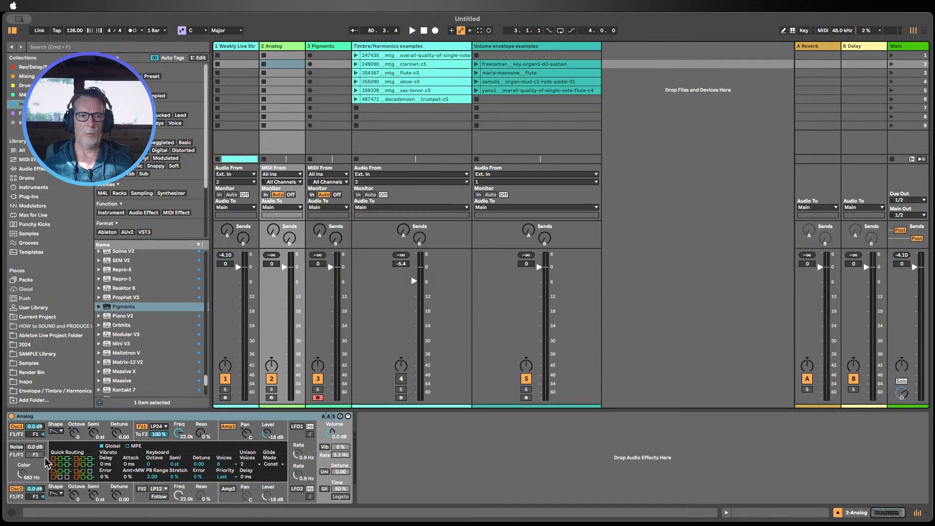
Step: Select the Timbre/Harmonics, Analog and 3 Pigments tracks in turn to inspect their device chains
left_click(17, 489)
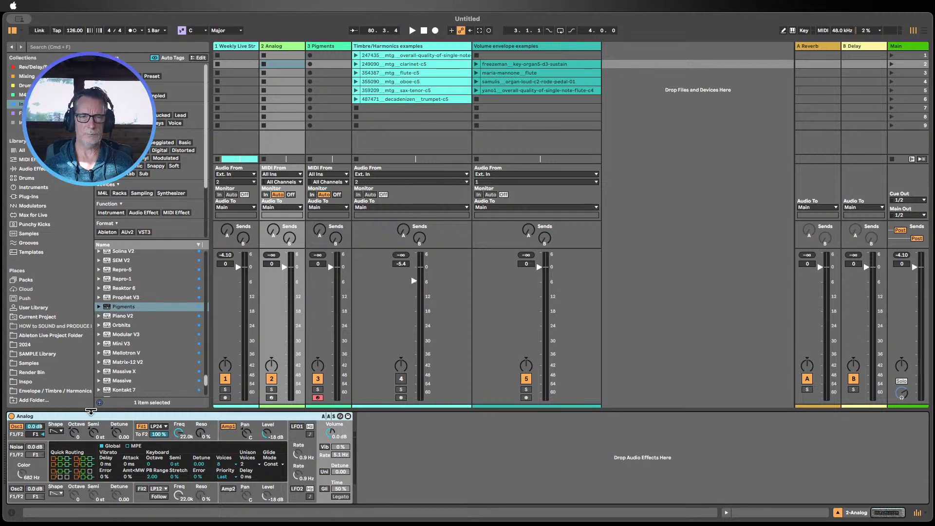
left_click(385, 44)
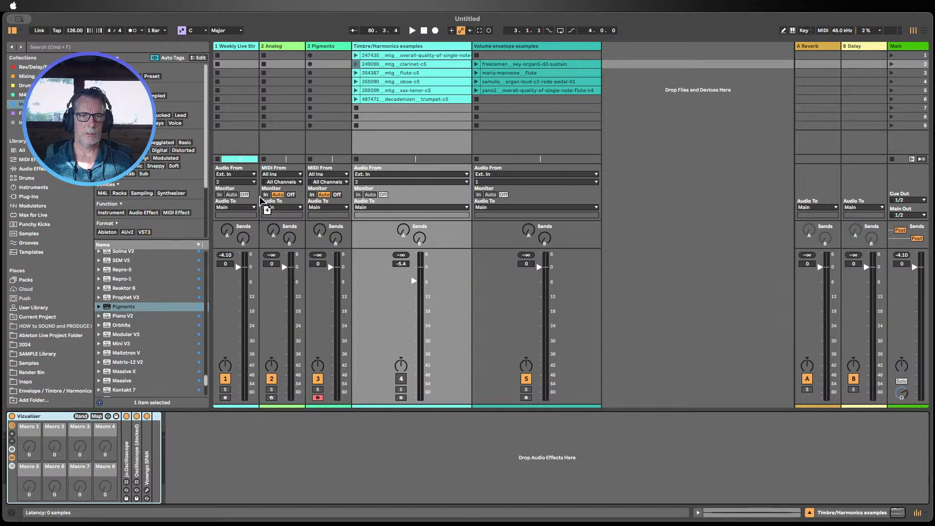
left_click(269, 121)
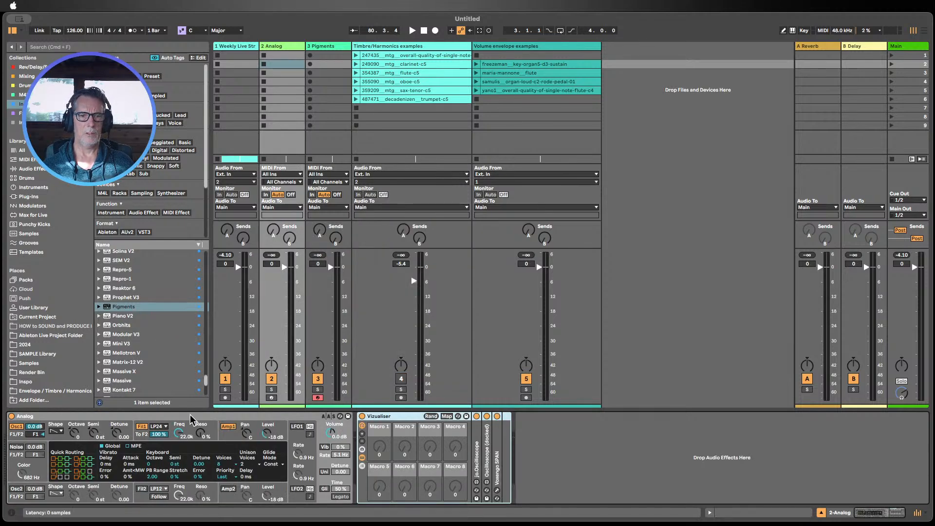
left_click(331, 112)
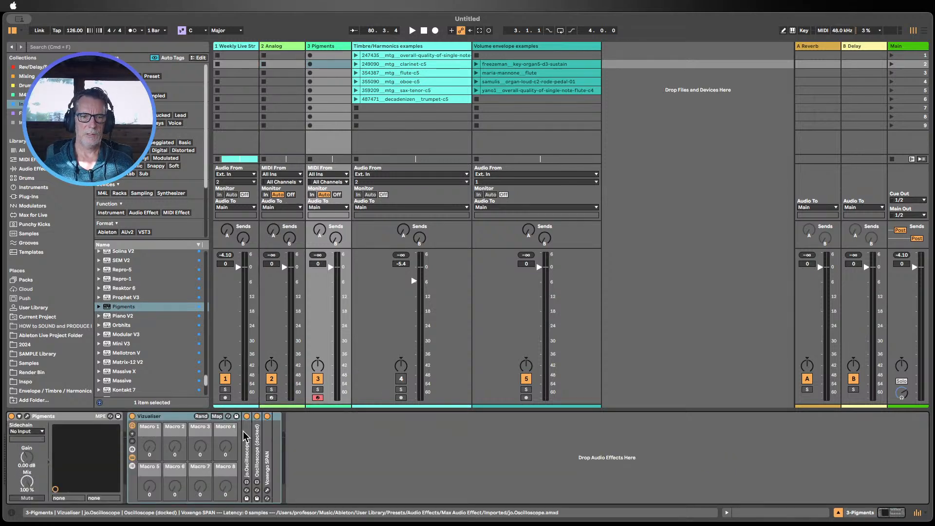
Step: Open the Voxengo SPAN and jo.Oscilloscope display windows from the Vizualiser rack on the Pigments track
left_click(267, 490)
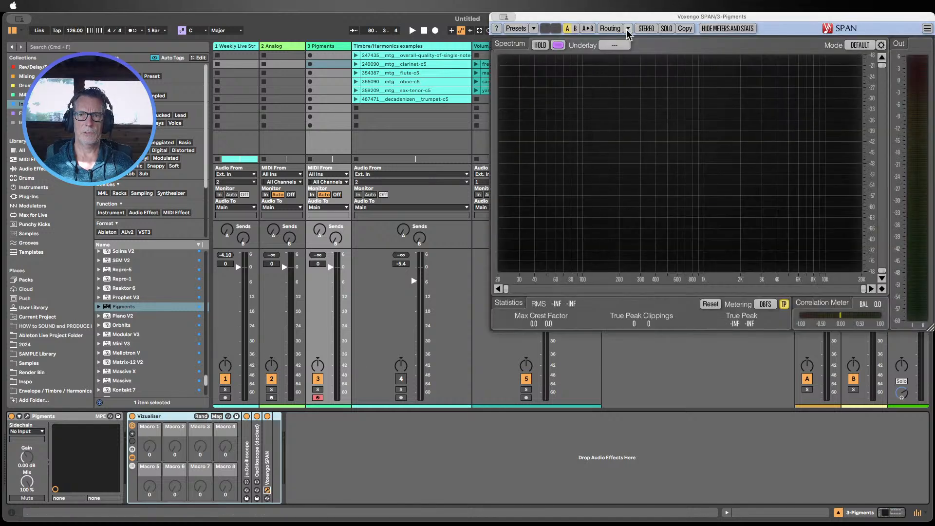
left_click_drag(626, 26, 604, 181)
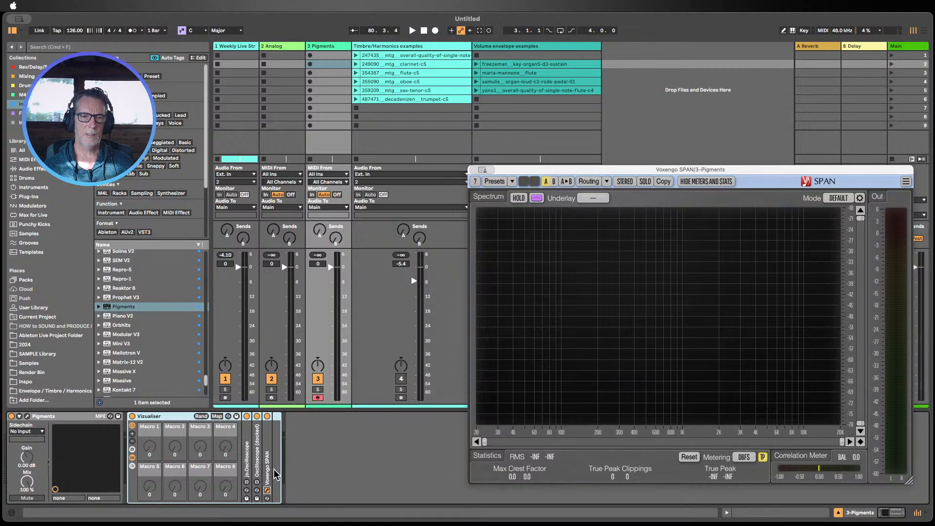
double_click(245, 457)
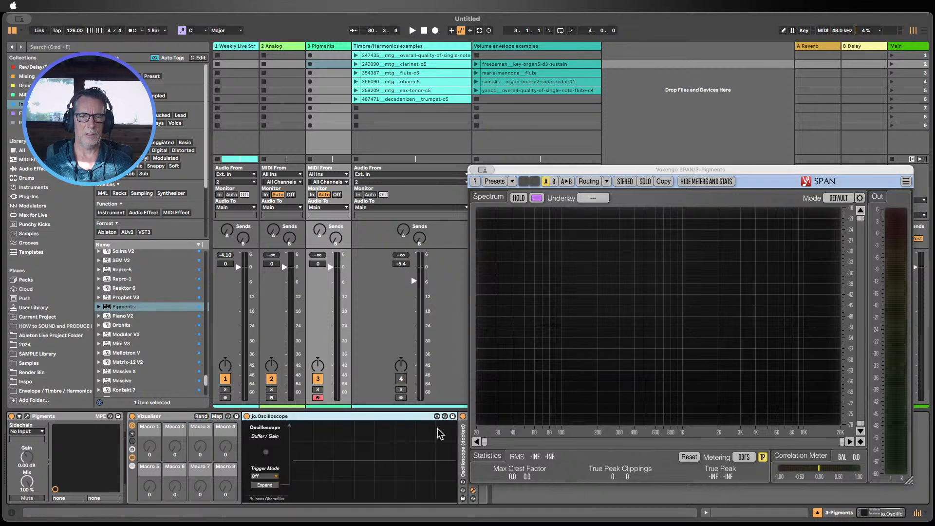
left_click(264, 484)
Step: Arrange the Oscilloscope and SPAN windows so both are visible beside the mixer
left_click_drag(566, 219, 623, 187)
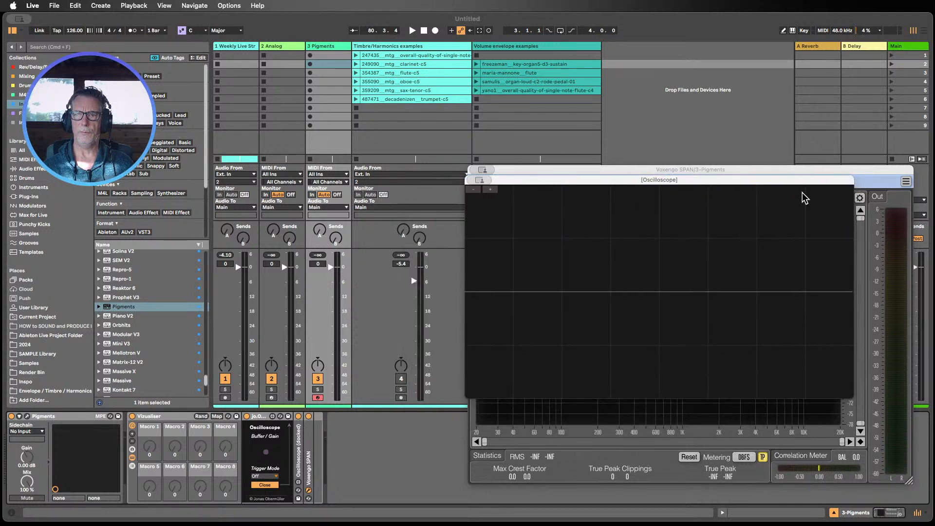
left_click_drag(795, 182, 845, 30)
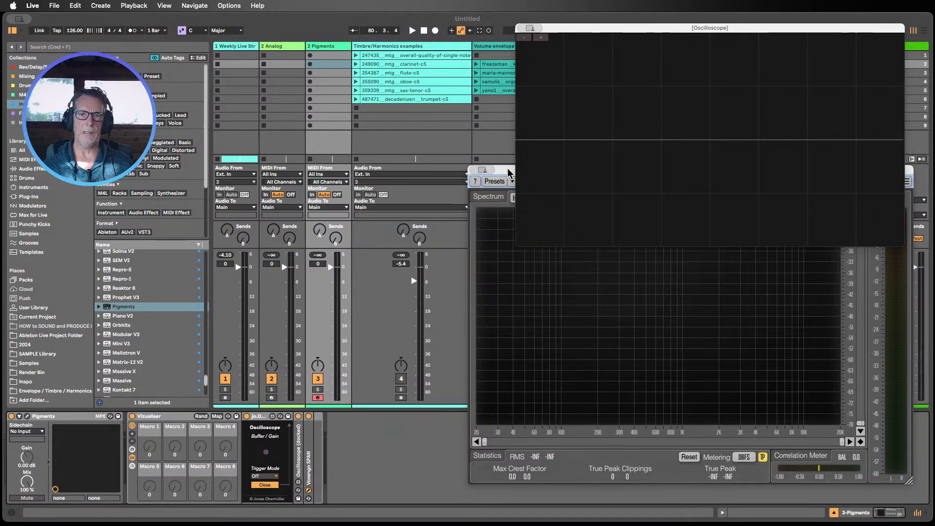
left_click_drag(507, 168, 519, 222)
left_click_drag(629, 31, 623, 20)
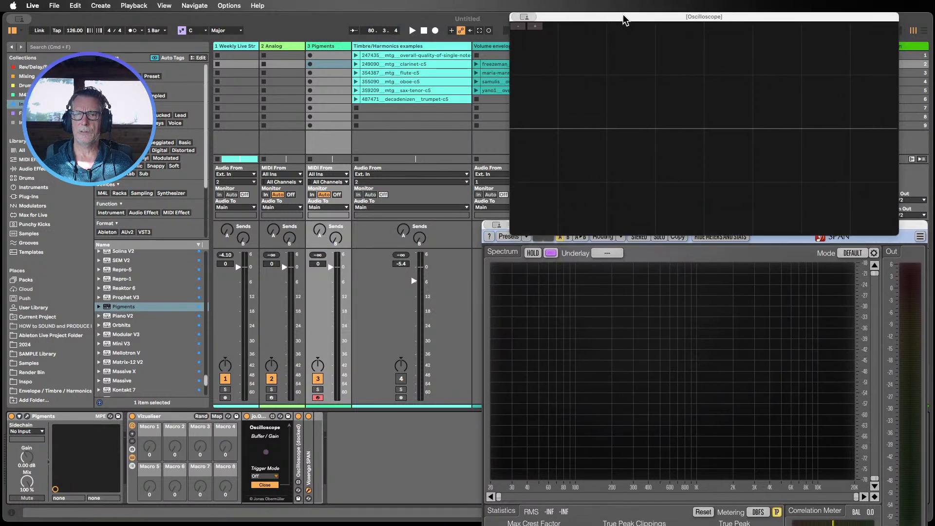
left_click(909, 228)
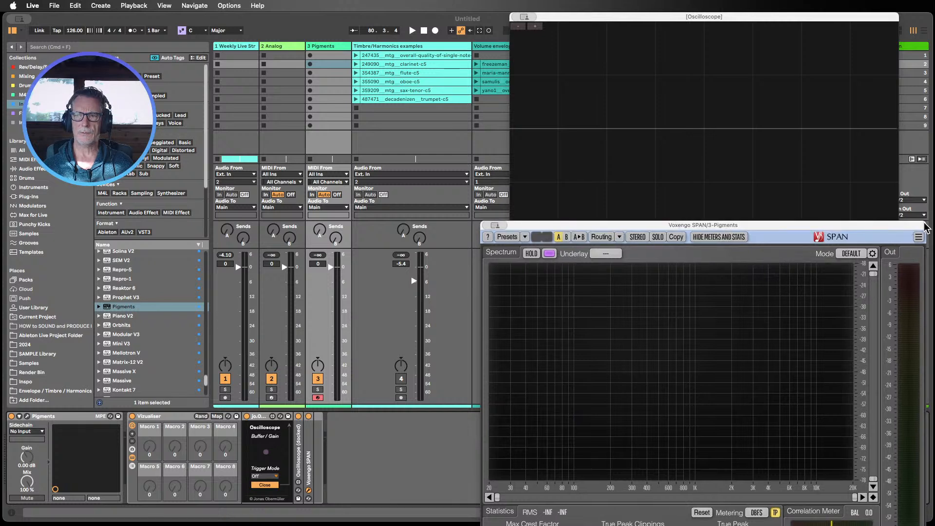
left_click_drag(924, 229, 902, 191)
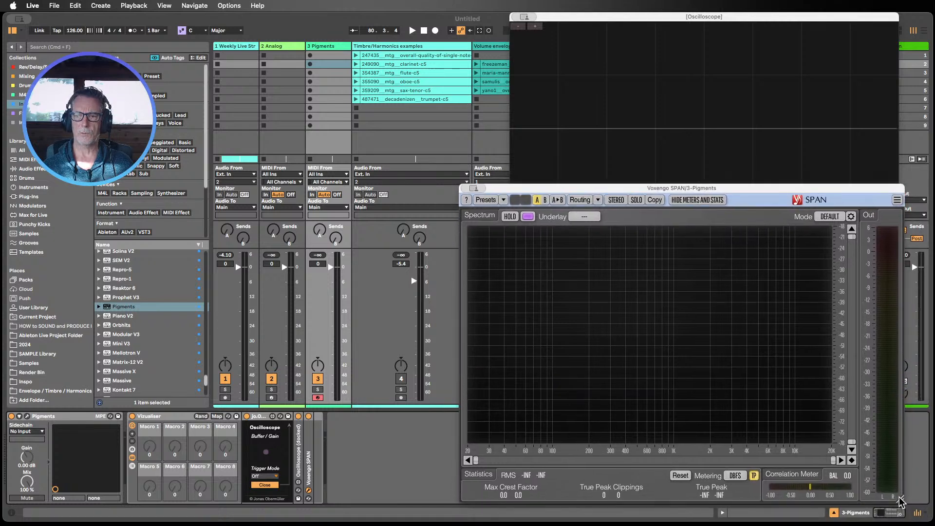
left_click_drag(648, 189, 688, 229)
Step: Expand the docked Oscilloscope device and reposition the floating Oscilloscope window near the top of the screen
double_click(299, 445)
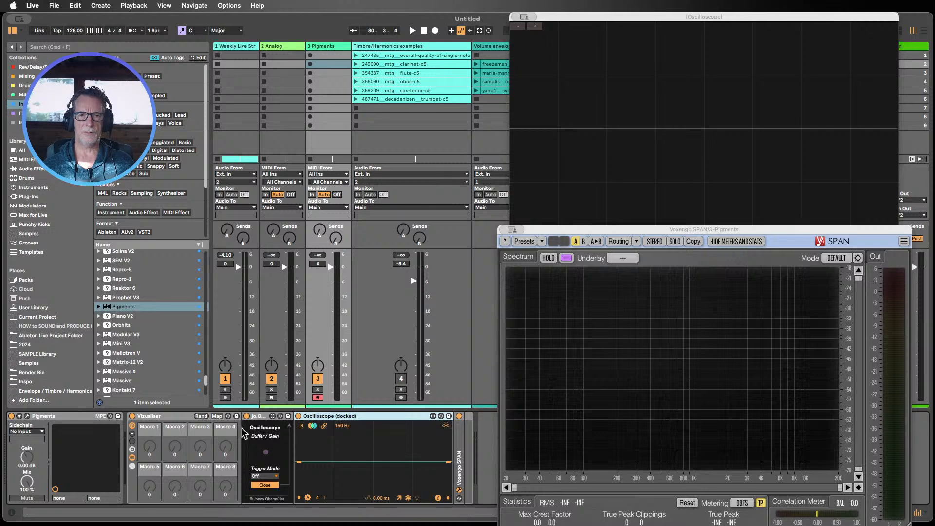
left_click(265, 484)
left_click(264, 485)
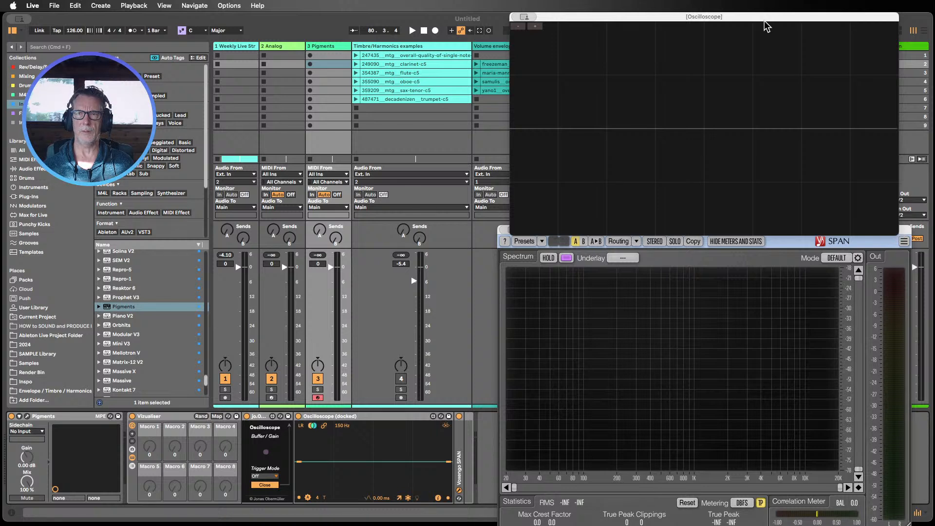
left_click_drag(763, 23, 654, 22)
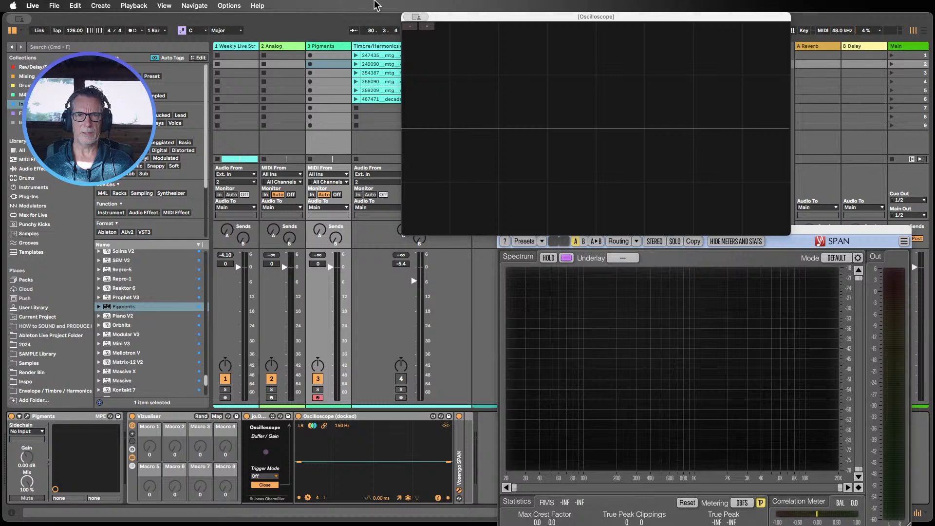
left_click(410, 27)
left_click(410, 27)
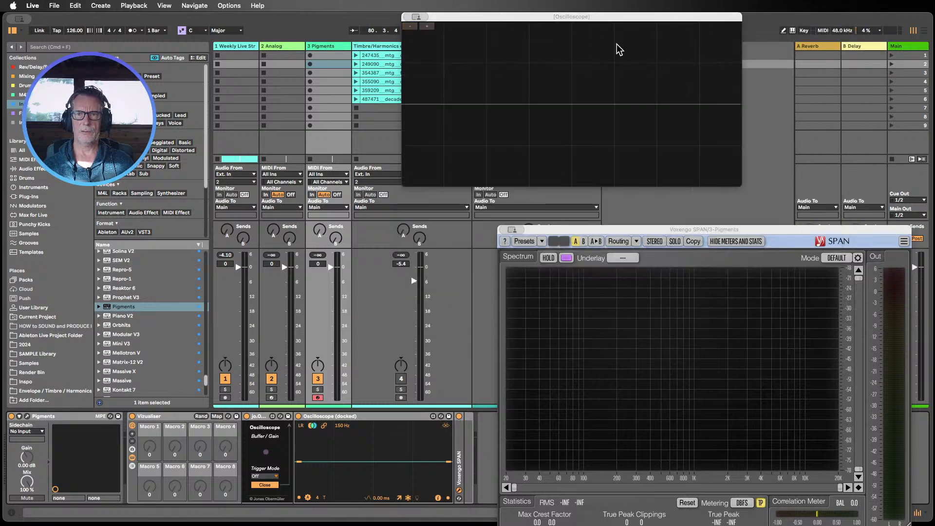
left_click_drag(536, 16, 653, 45)
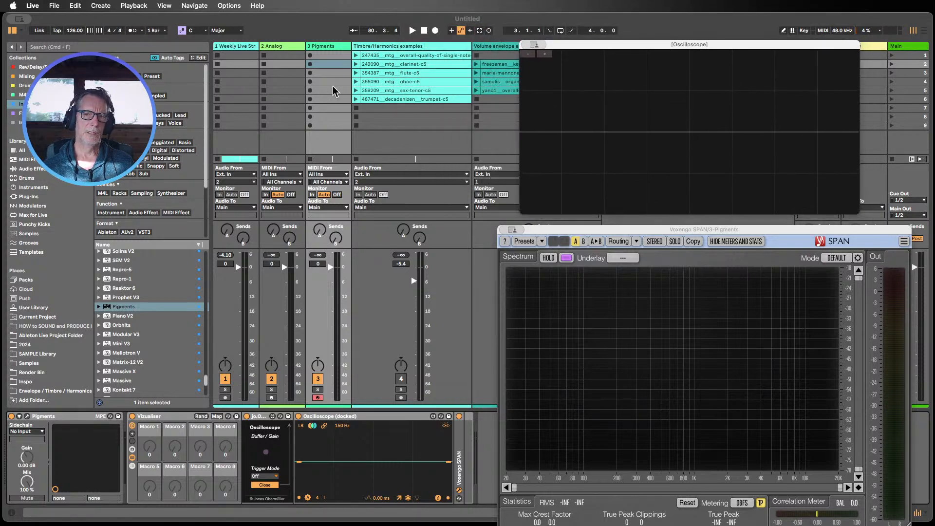
Step: Create a MIDI clip on the Analog track, audition a note in the piano roll, and arm the track
left_click(276, 44)
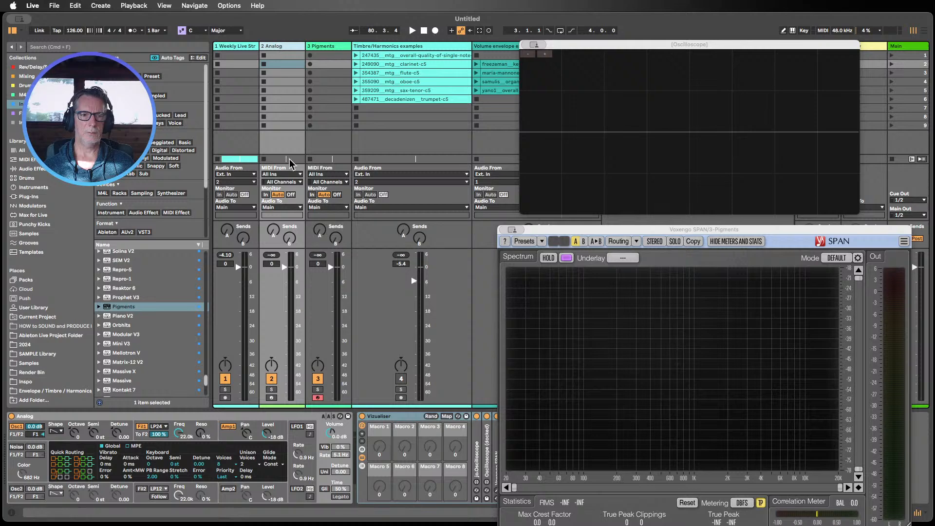
double_click(279, 55)
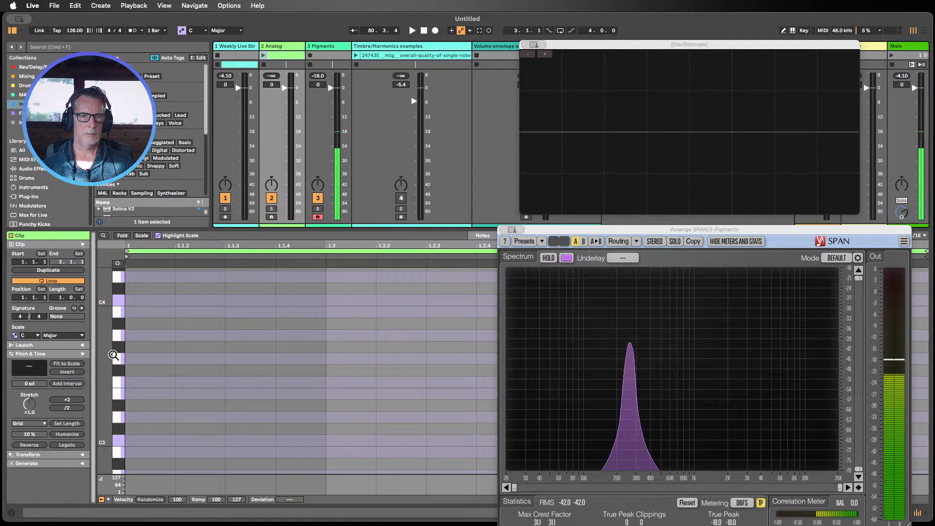
mouse_move(109, 355)
left_mouse_down()
mouse_move(108, 344)
mouse_move(106, 362)
left_mouse_up()
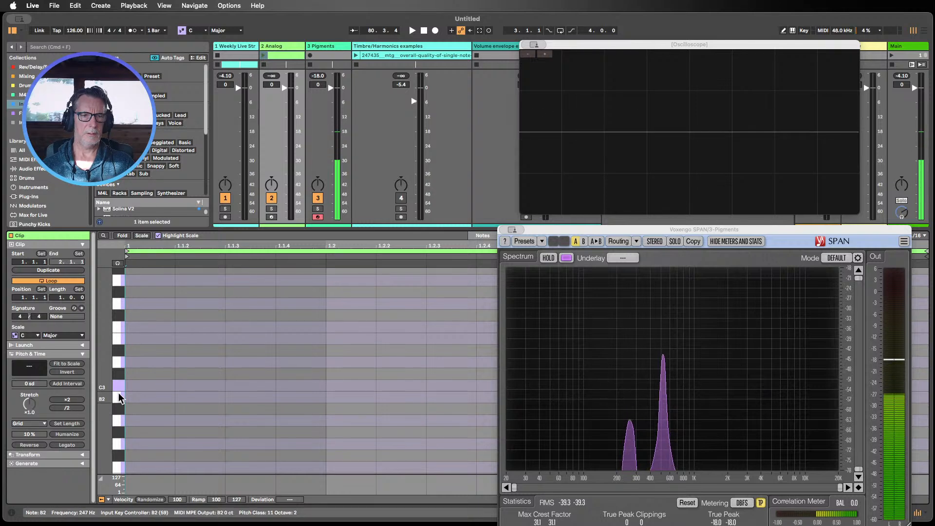
left_click(272, 217)
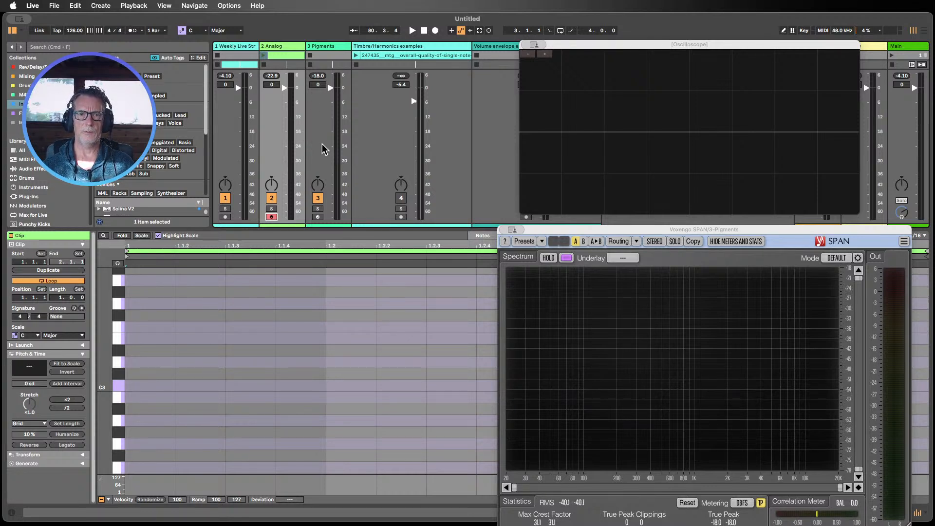
Step: Close the Pigments track's Oscilloscope and SPAN windows
left_click(542, 44)
left_click(545, 62)
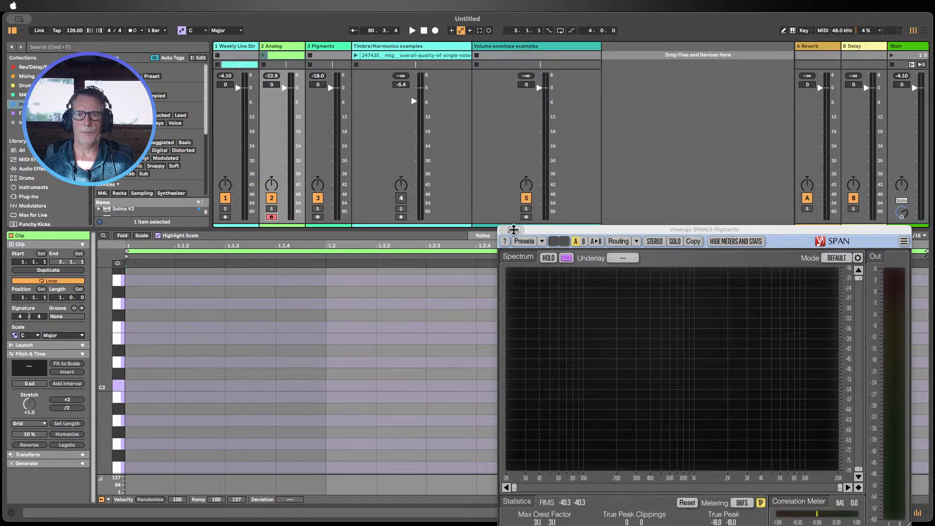
left_click(529, 250)
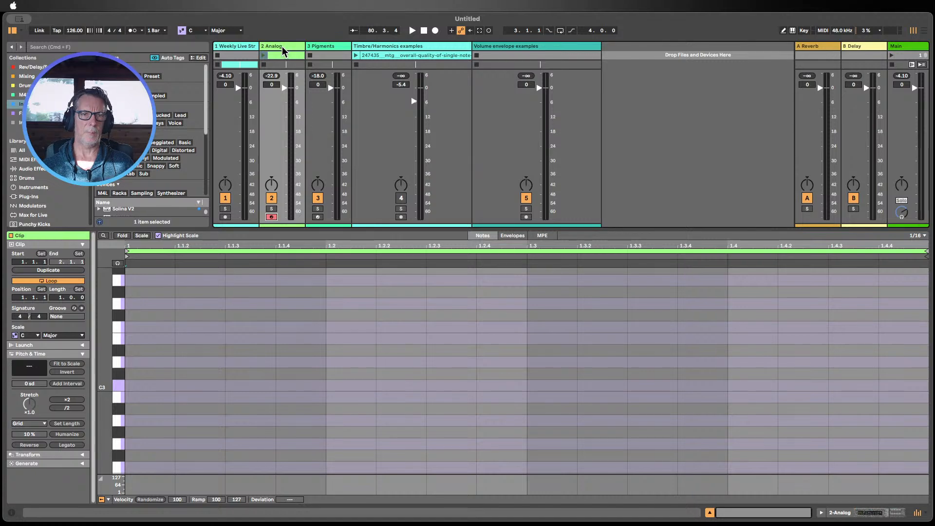
Step: Open the jo.Oscilloscope window from the Analog track's Vizualiser rack and place it at the top right
double_click(283, 47)
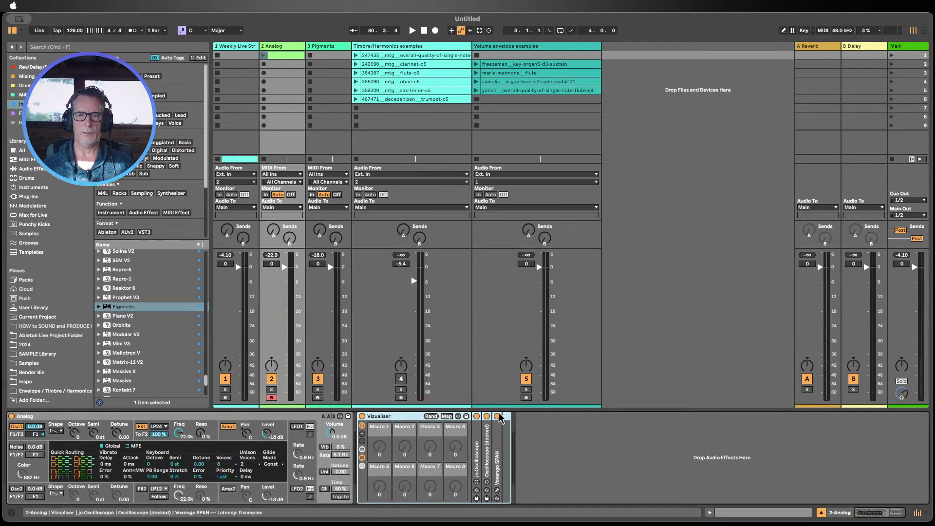
double_click(478, 447)
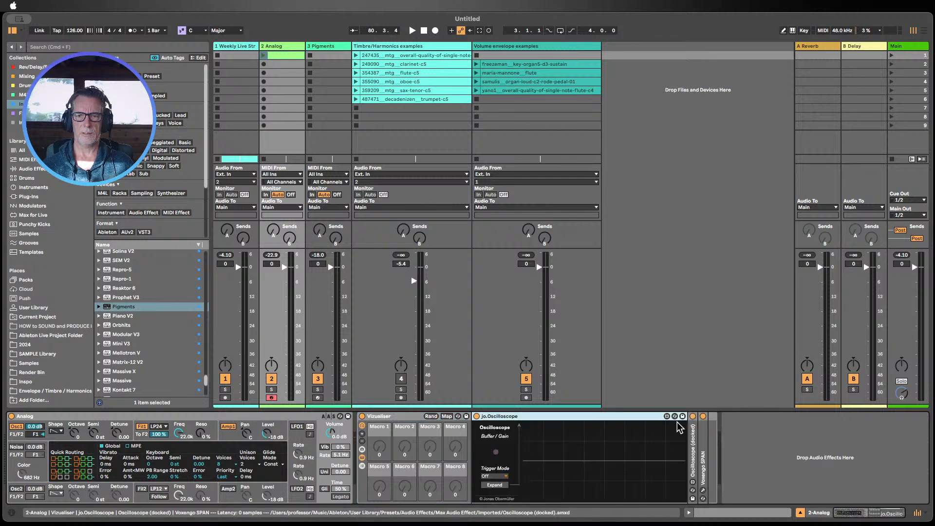
left_click(501, 483)
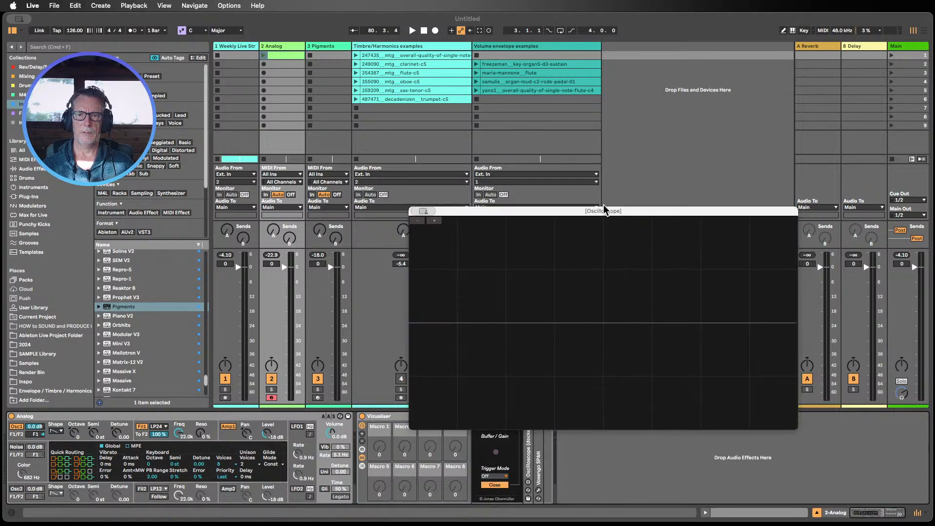
left_click_drag(605, 209, 720, 22)
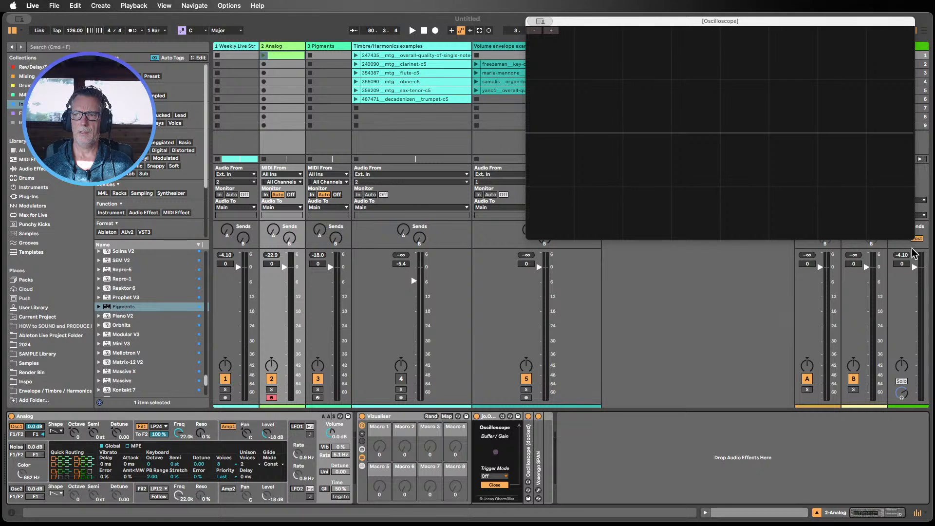
left_click_drag(796, 21, 793, 23)
left_click(536, 33)
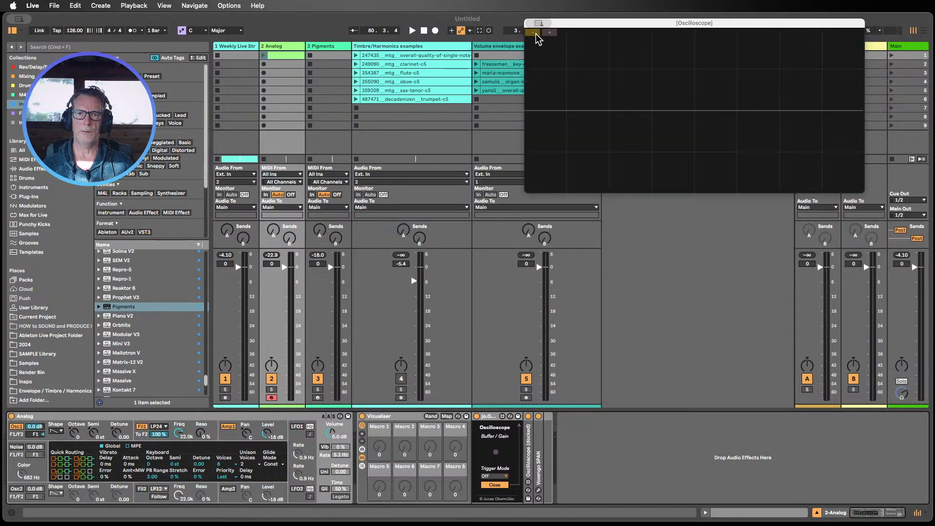
left_click_drag(628, 21, 679, 44)
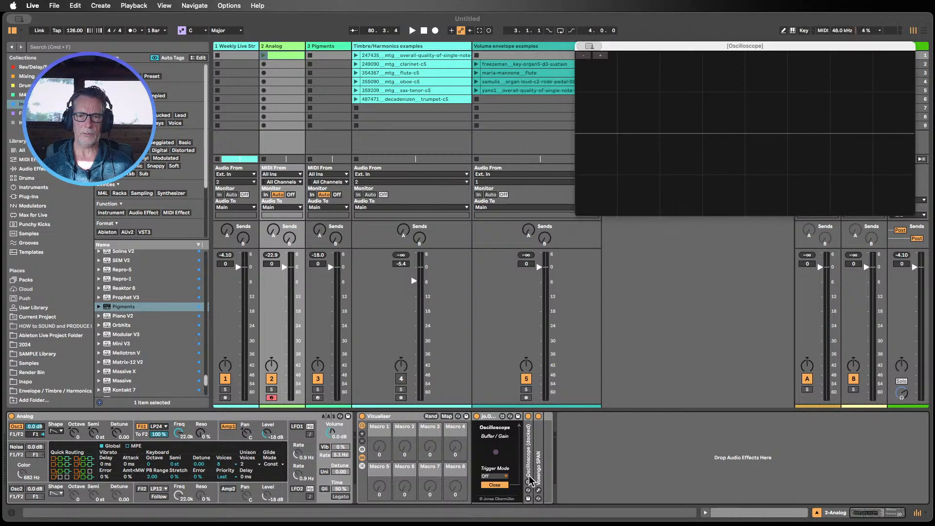
Step: Open the Analog track's Voxengo SPAN window and position it below the Oscilloscope window
left_click(537, 490)
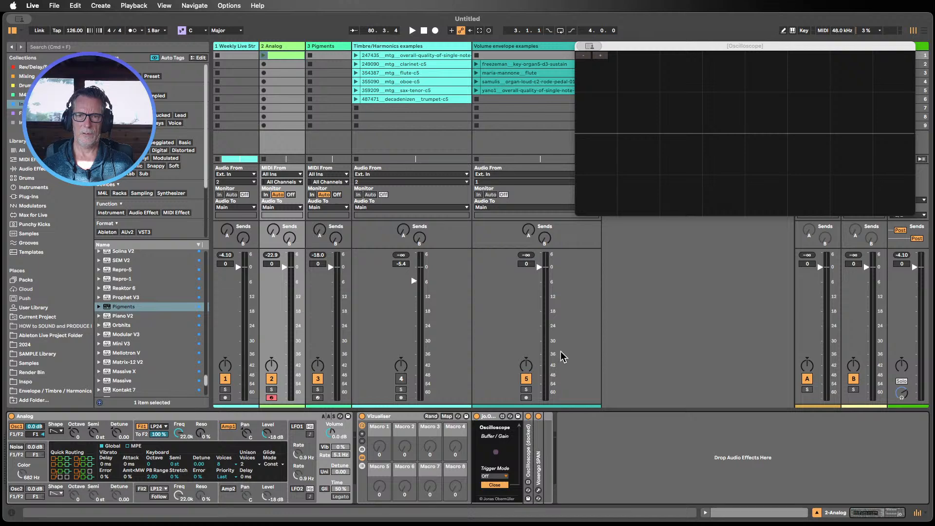
left_click(538, 490)
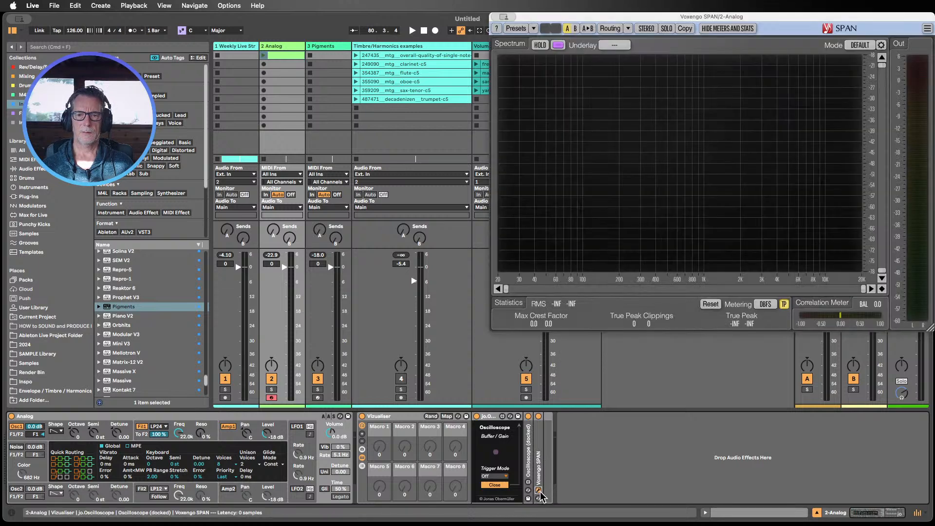
left_click_drag(577, 13, 560, 193)
left_click_drag(618, 48, 606, 23)
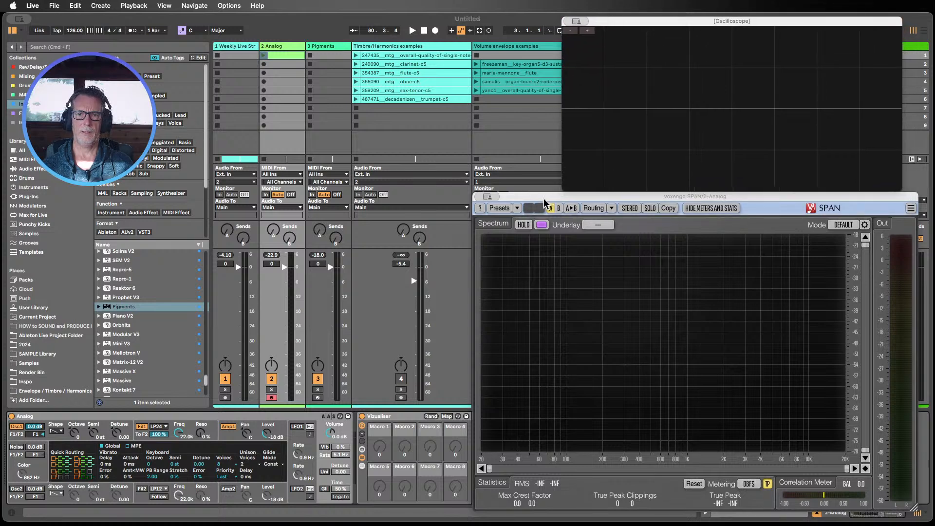
left_click_drag(544, 195, 549, 192)
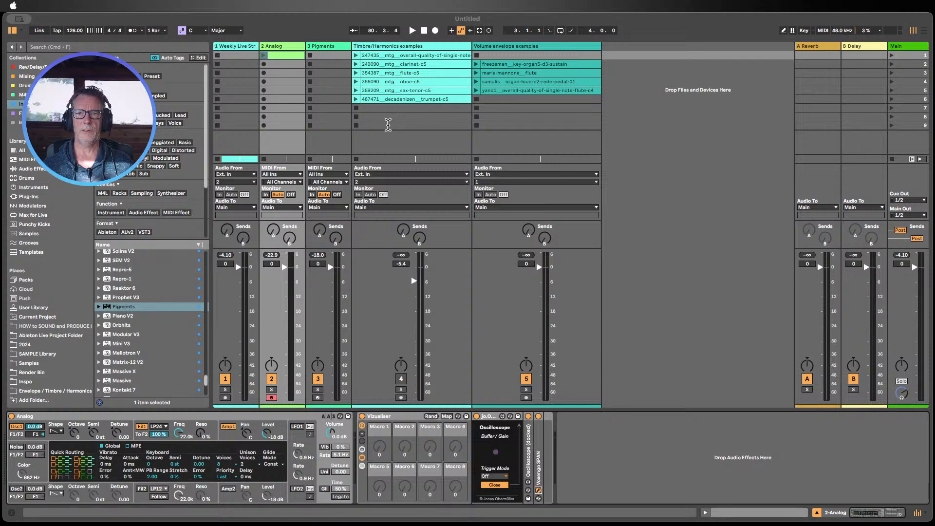
key("super+alt+p")
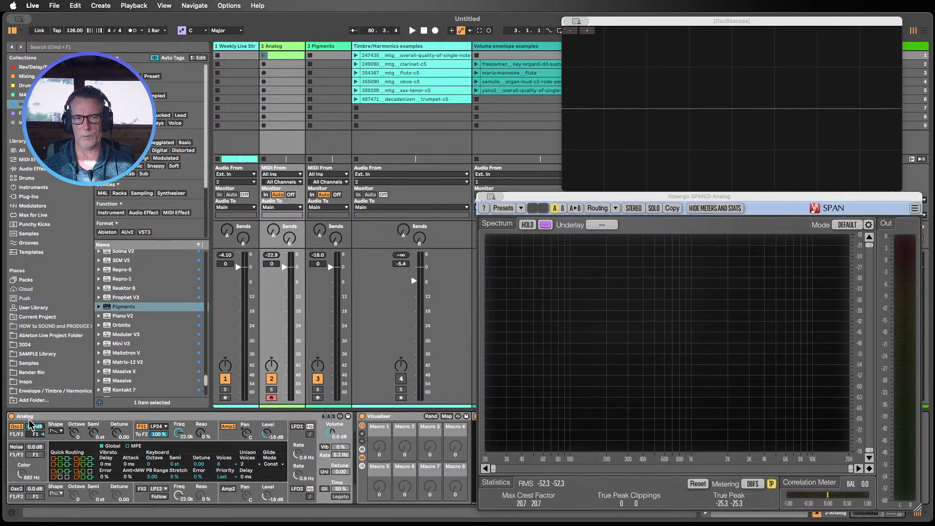
Step: Switch the Analog synth's Oscillator 1 waveform shape and bring the plugin windows back into view
left_click(59, 431)
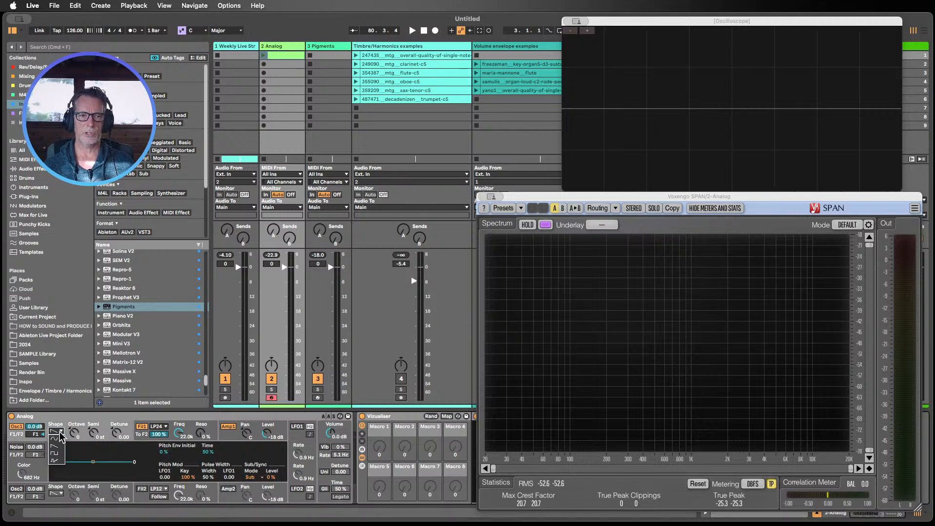
left_click(55, 461)
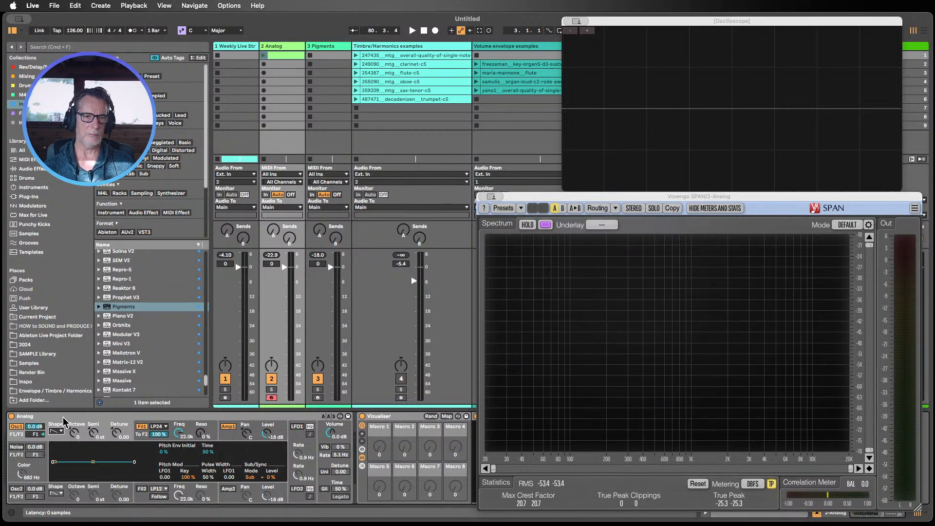
left_click(57, 431)
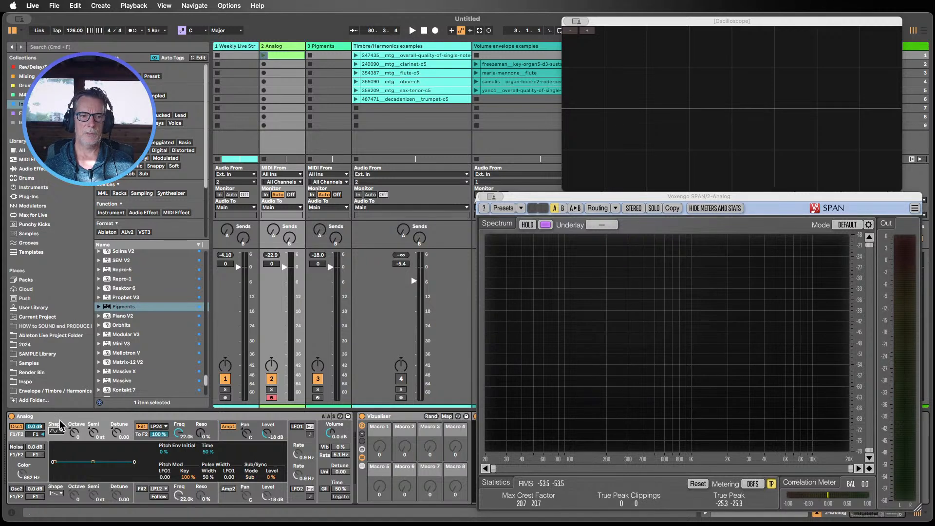
left_click(60, 423)
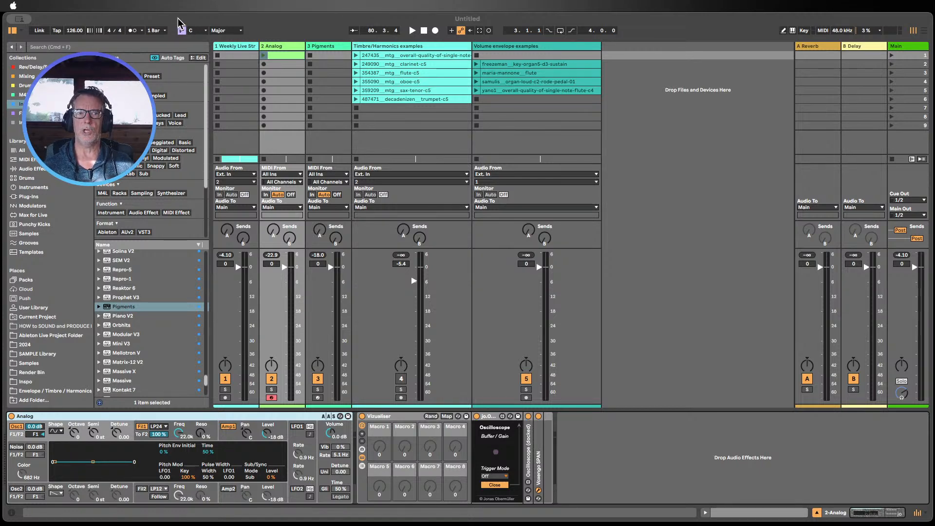
key("super+alt+p")
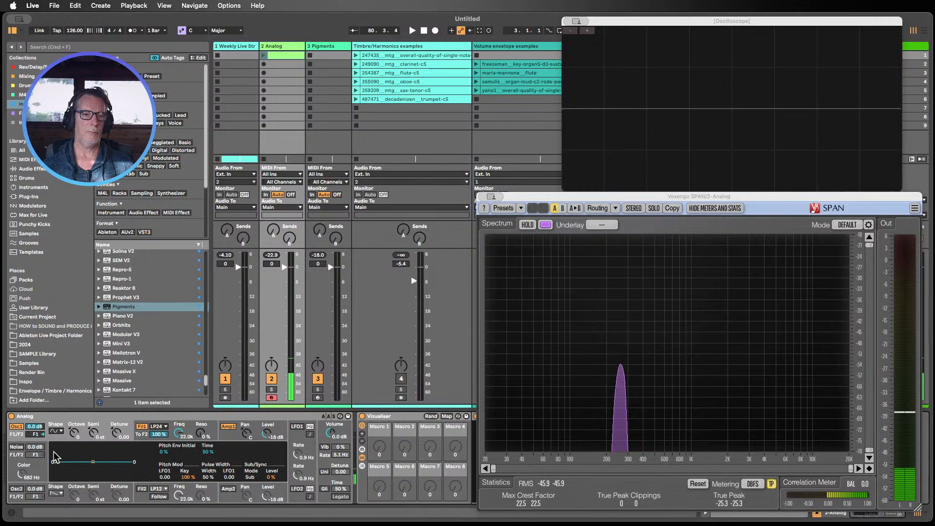
Step: Cycle Oscillator 1 through its waveform shapes, comparing each on the oscilloscope and spectrum analyzer
left_click(55, 431)
left_click(57, 445)
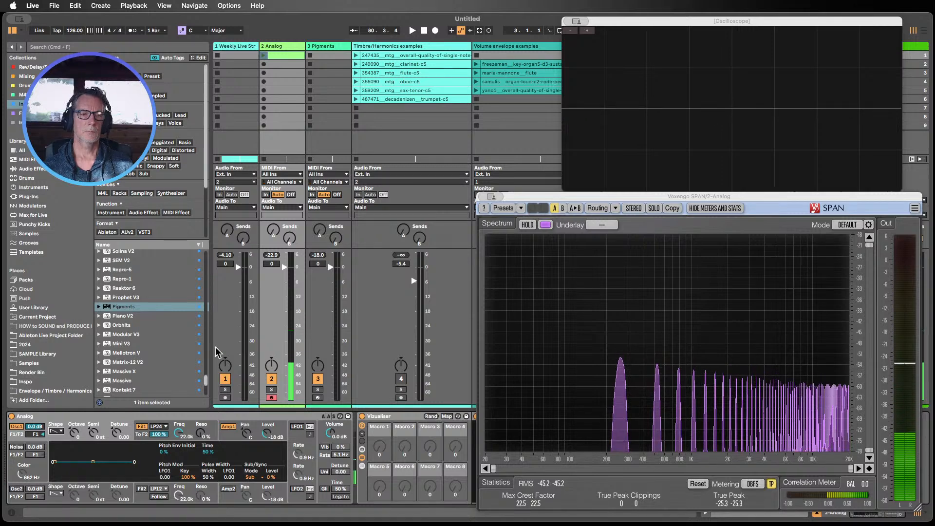
left_click(58, 431)
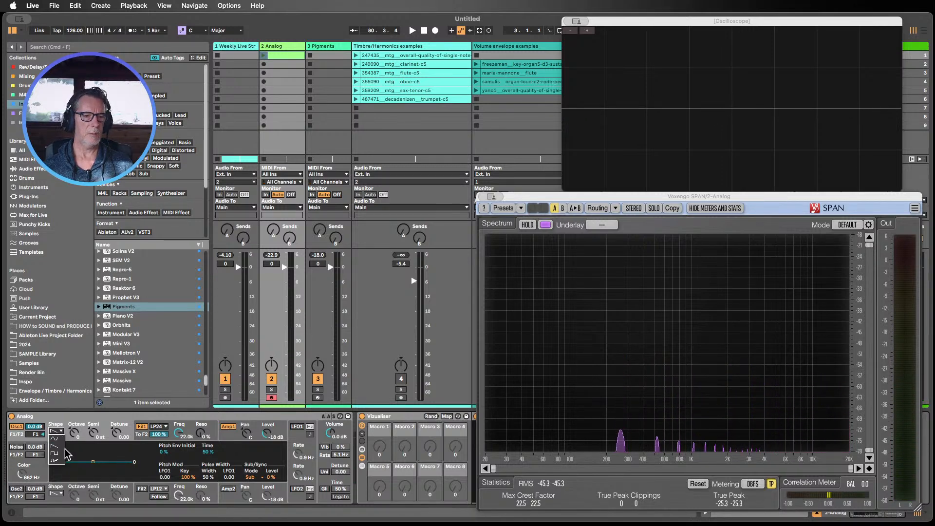
left_click(56, 453)
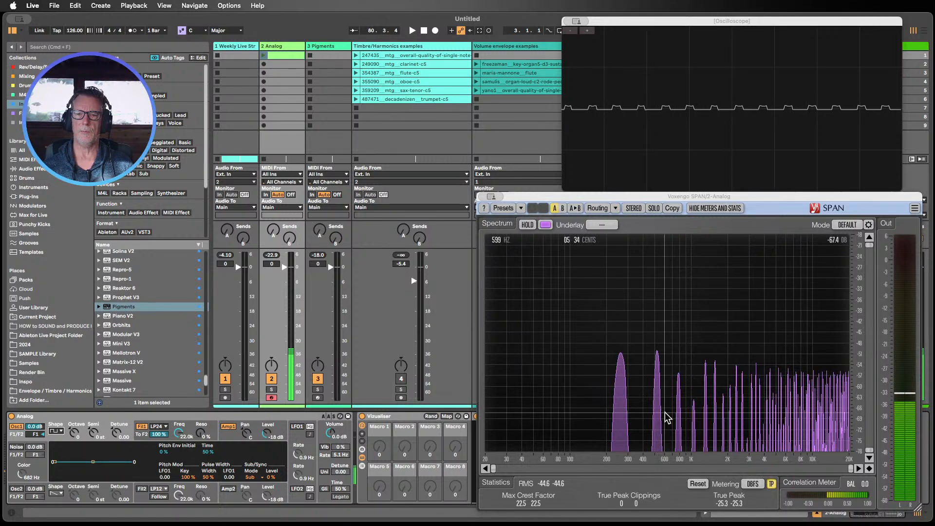
left_click(58, 432)
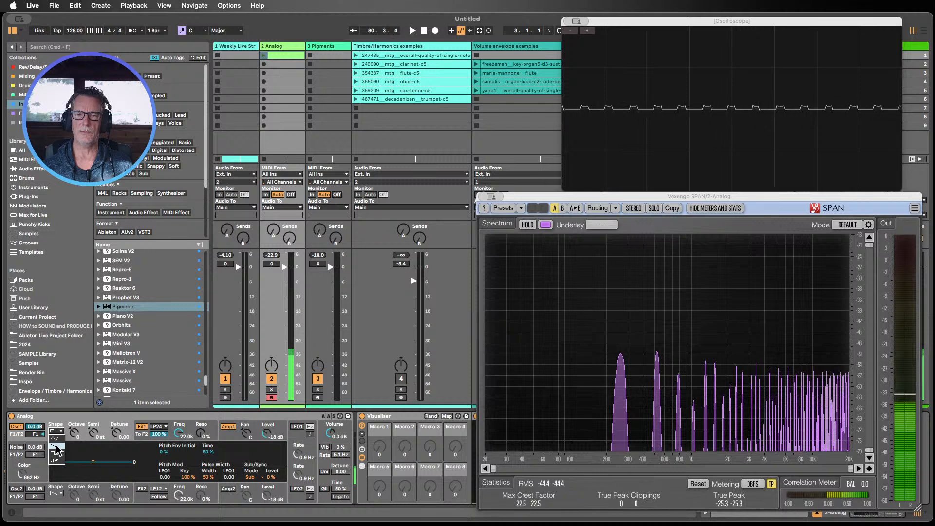
left_click(56, 445)
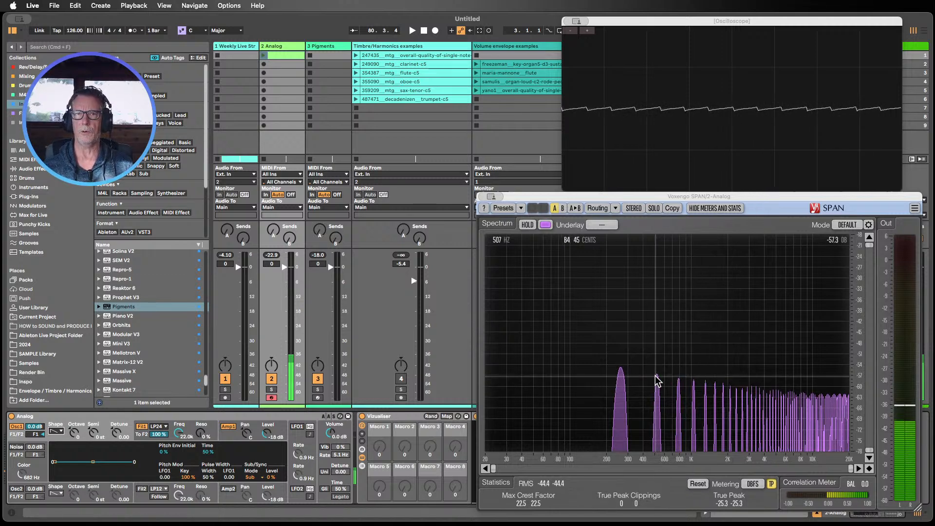
left_click(57, 430)
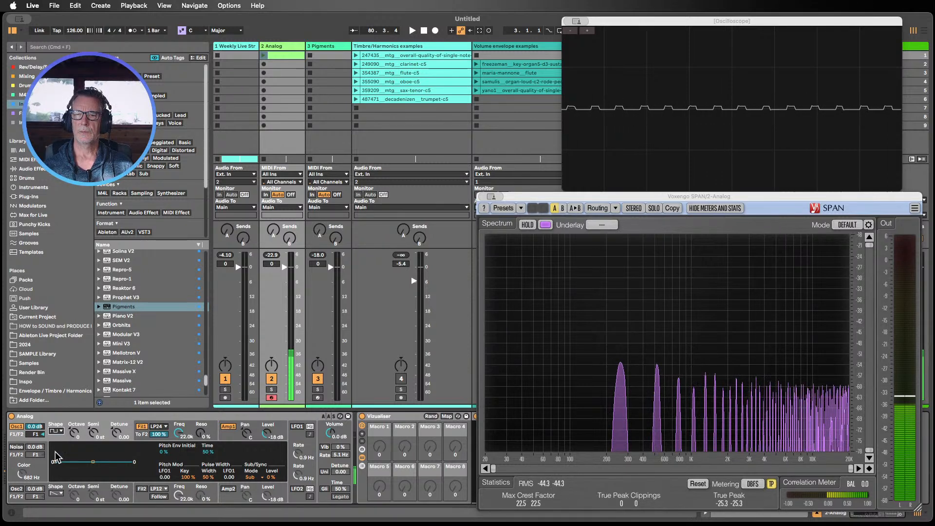
left_click(55, 454)
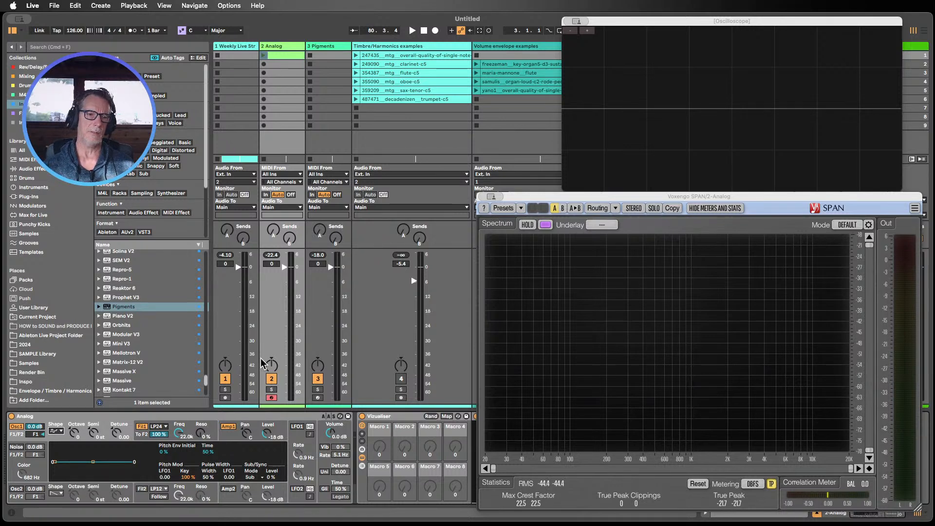
left_click(57, 431)
left_click(56, 447)
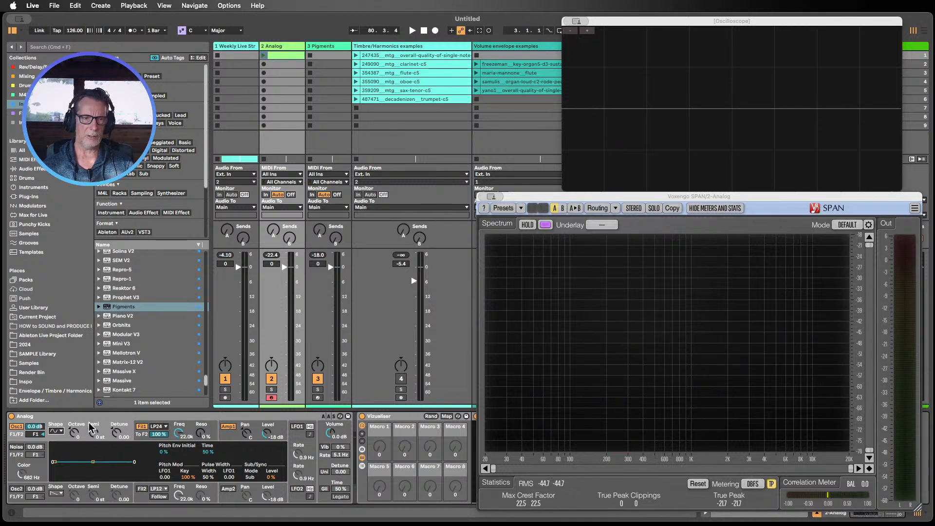
Step: Switch the Analog display between the filter envelope section and the Oscillator 1 section to examine their settings
left_click(179, 426)
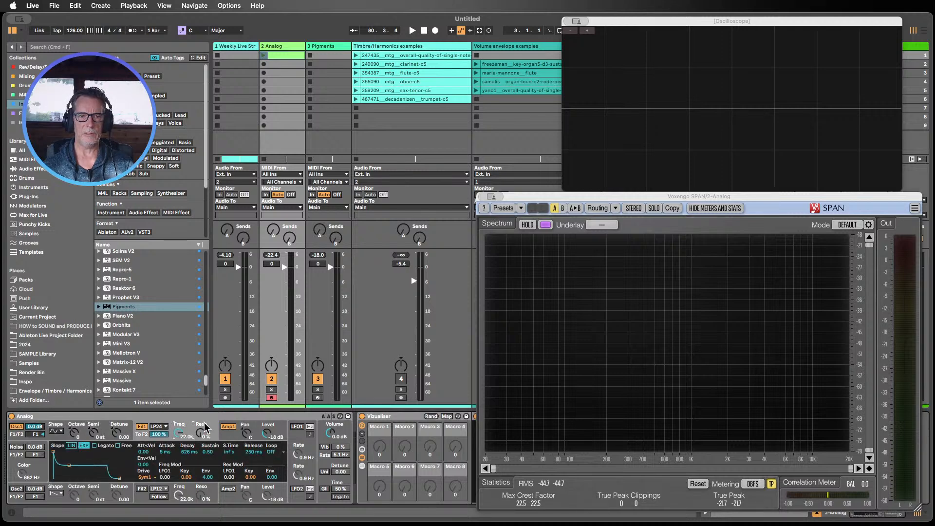
left_click(103, 425)
left_click(181, 428)
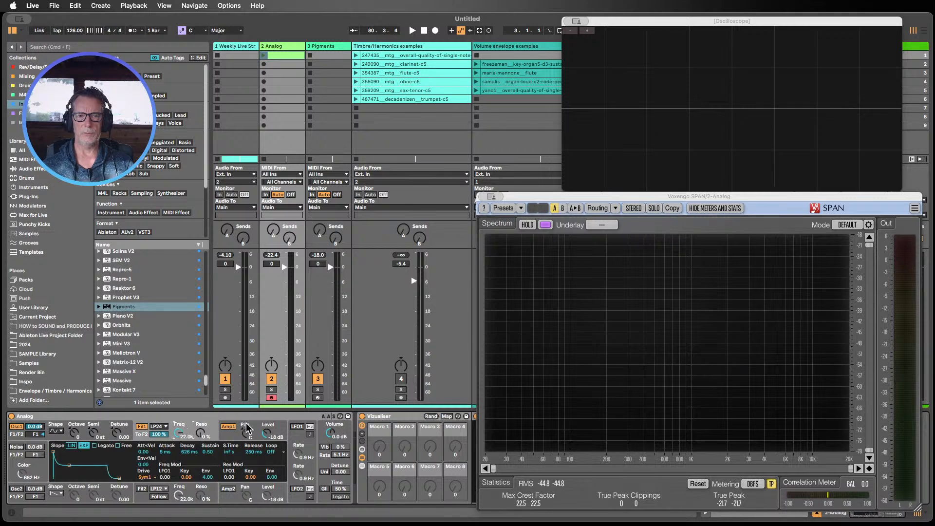
left_click(97, 427)
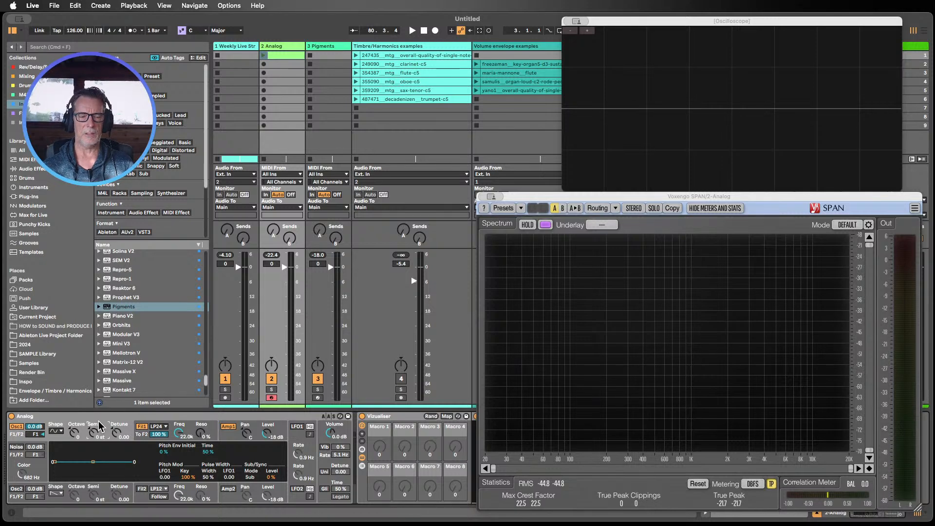
left_click(179, 430)
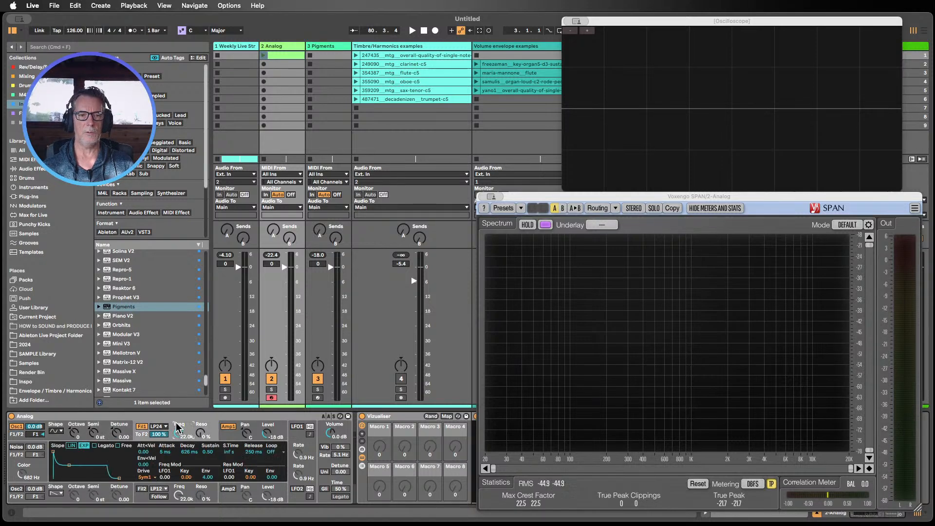
left_click(242, 423)
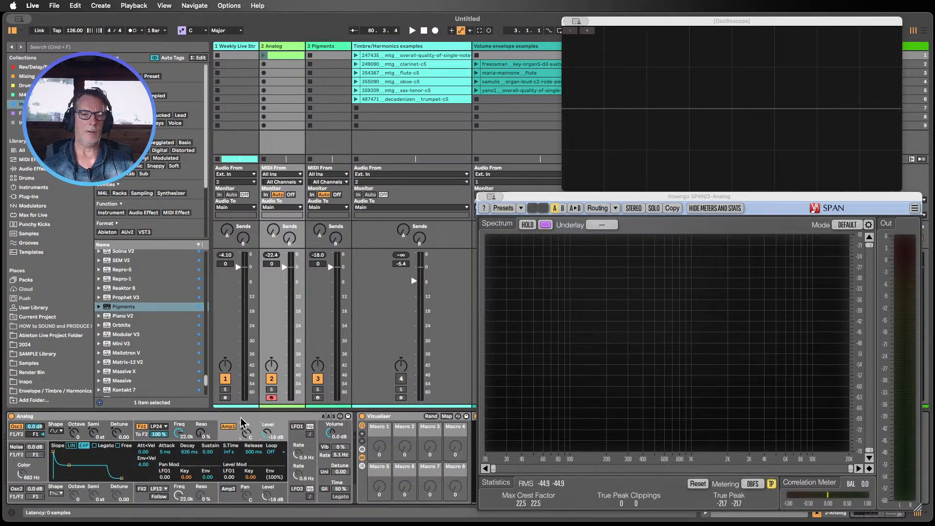
Step: Sweep Filter 1's cutoff frequency down and back up, toggling the filter off and on
left_click(189, 435)
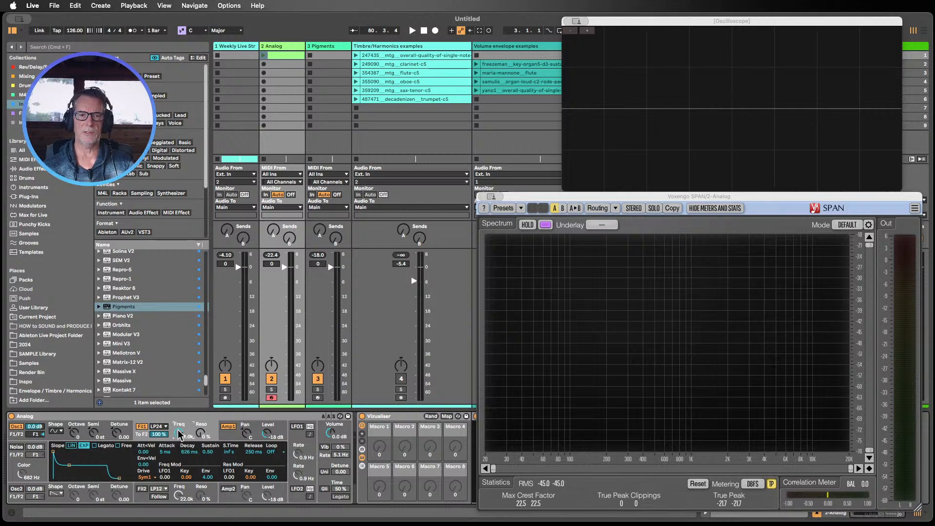
left_click_drag(179, 432, 179, 452)
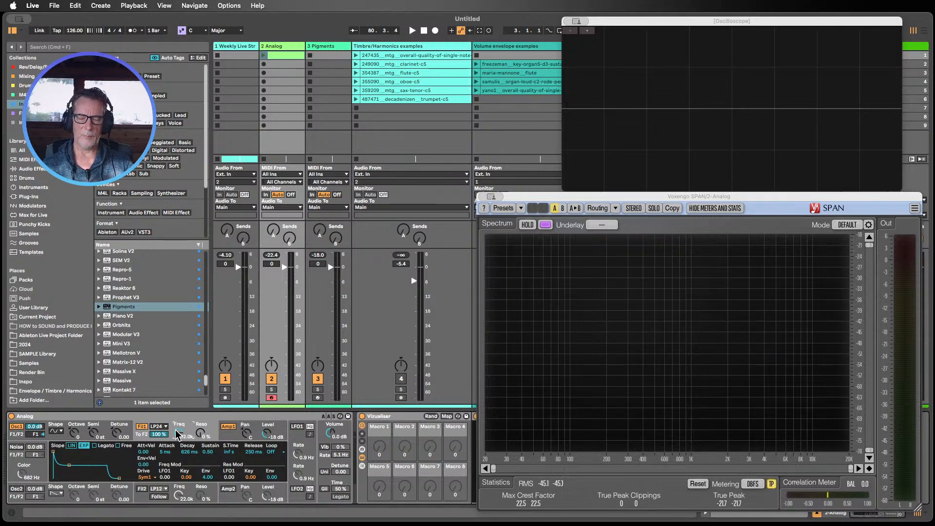
left_click(143, 426)
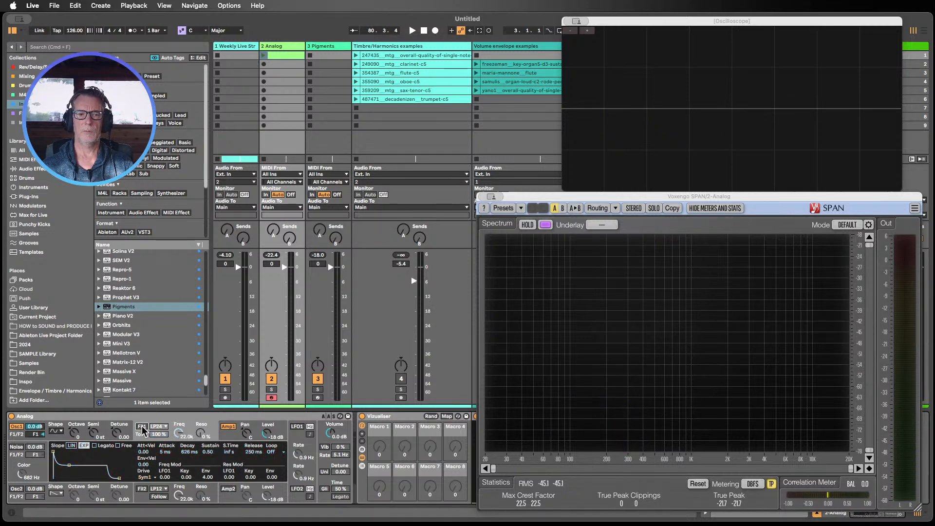
left_click(143, 426)
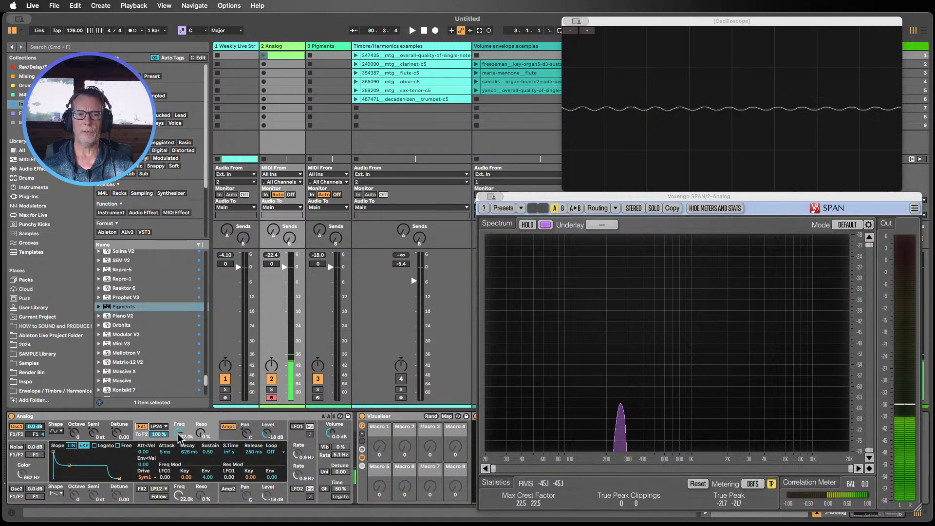
left_click_drag(178, 434, 181, 402)
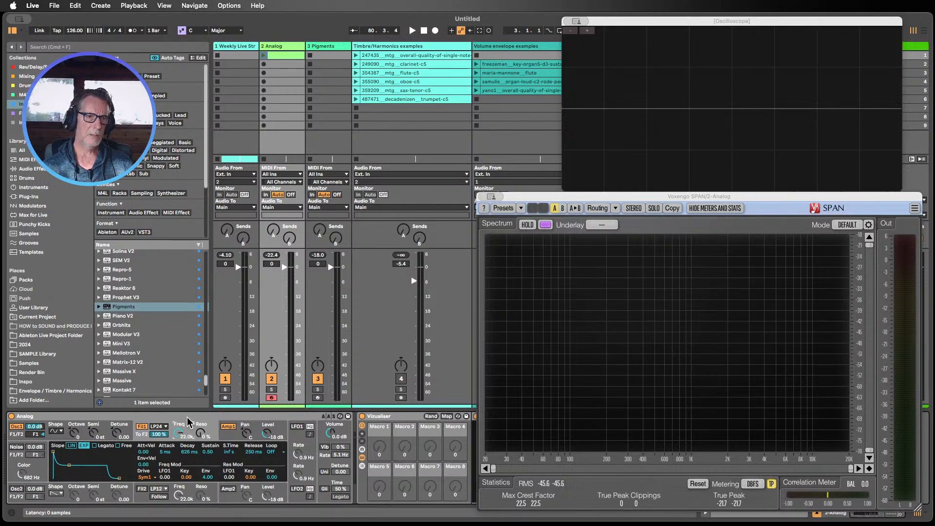
Step: Browse the Audio Effects and add an Amp device to the Analog track's device chain
left_click(33, 169)
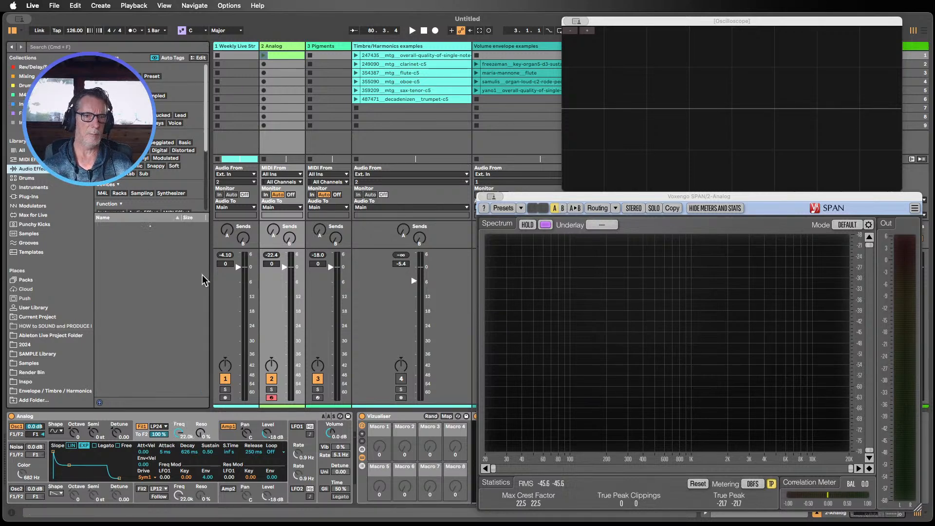
left_click_drag(209, 286, 237, 286)
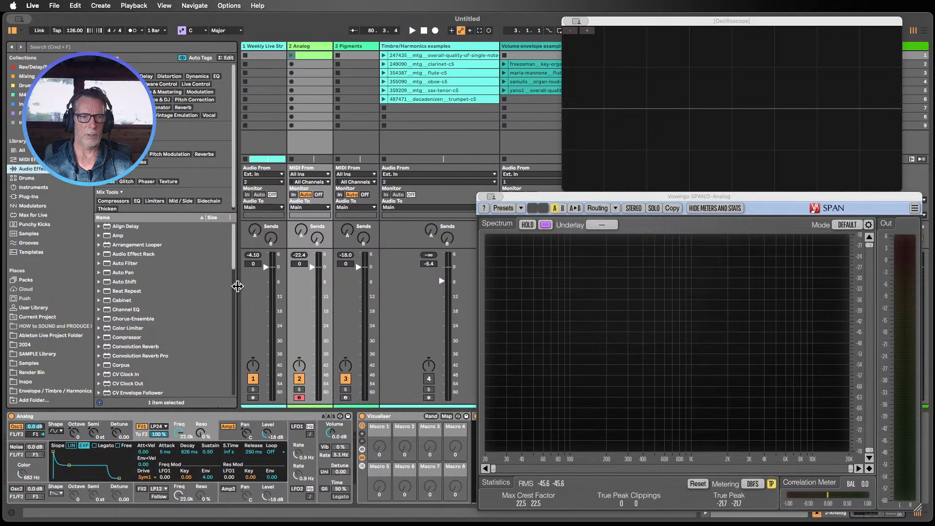
scroll(181, 281, "down", 5)
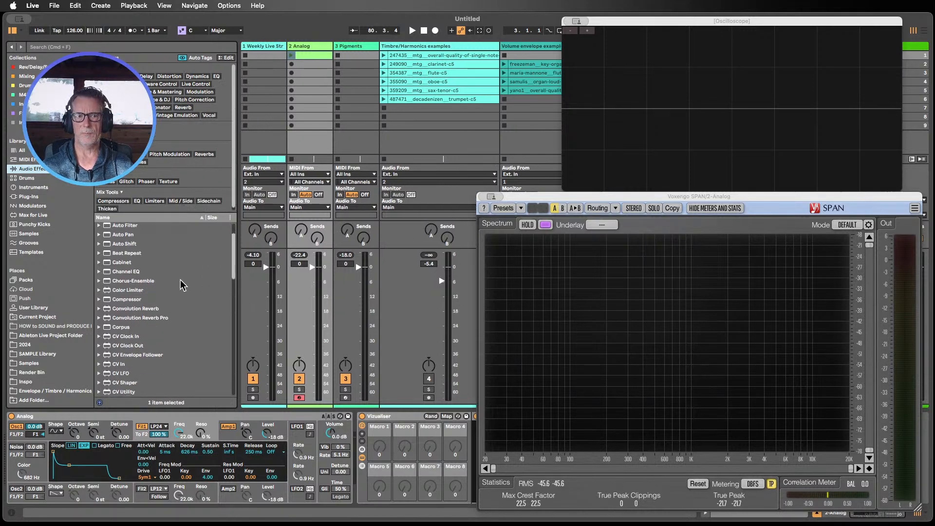
scroll(180, 281, "down", 15)
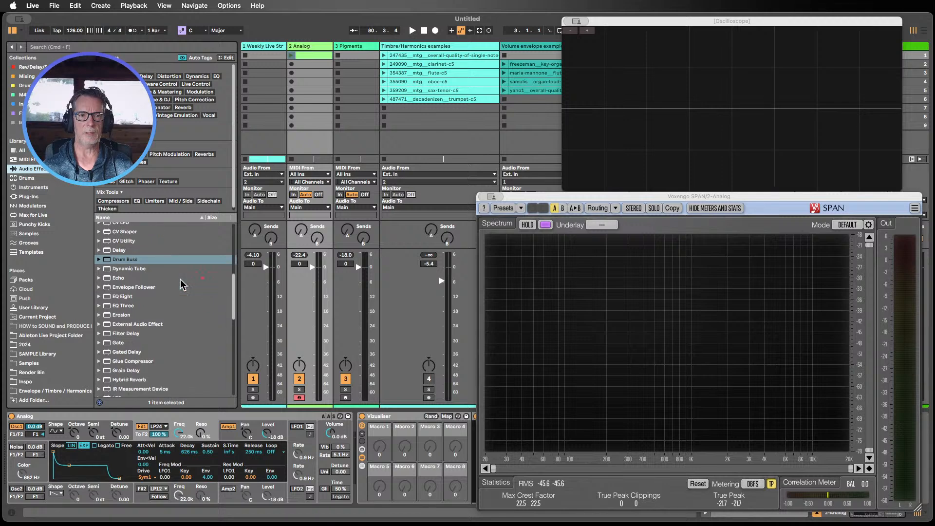
scroll(182, 284, "down", 8)
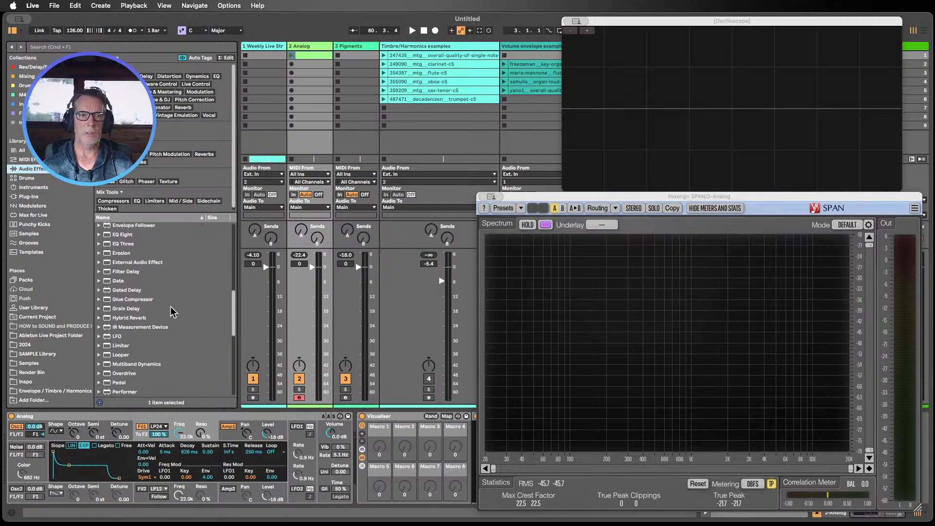
scroll(157, 333, "up", 7)
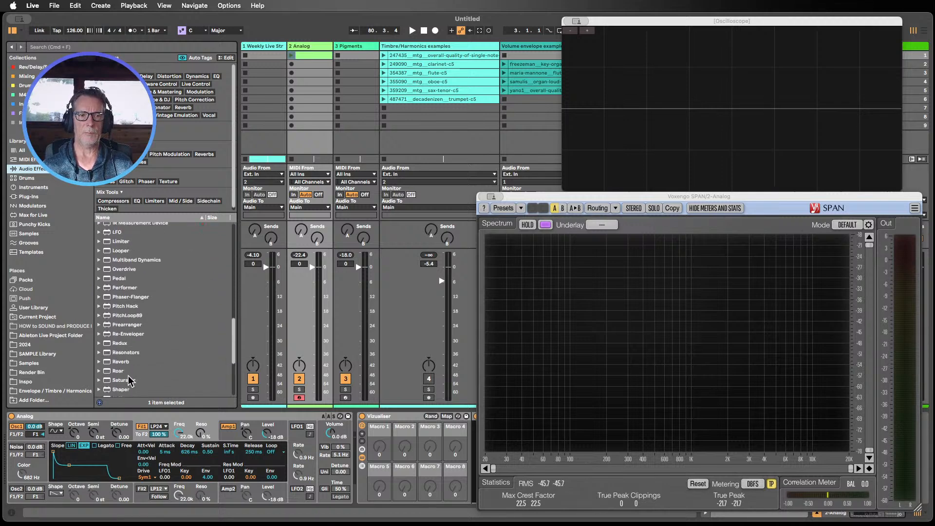
scroll(136, 336, "up", 12)
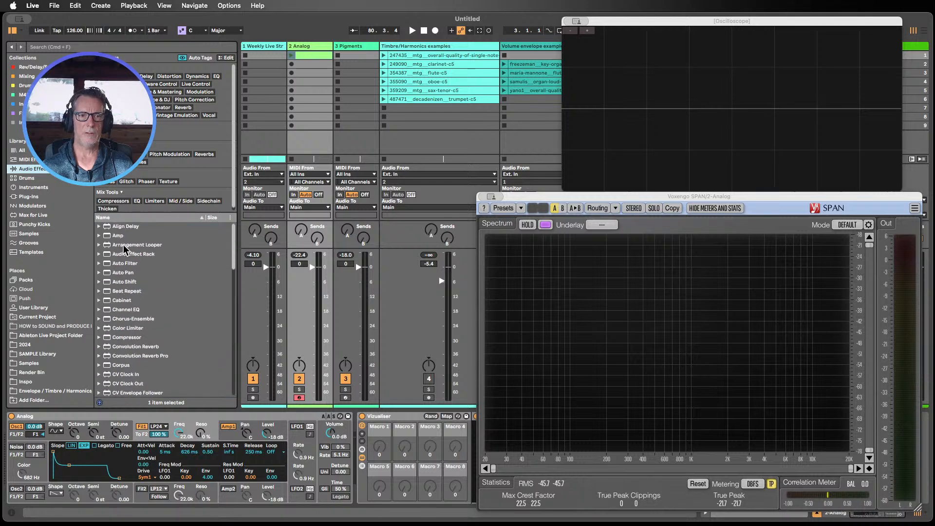
left_click_drag(120, 236, 355, 438)
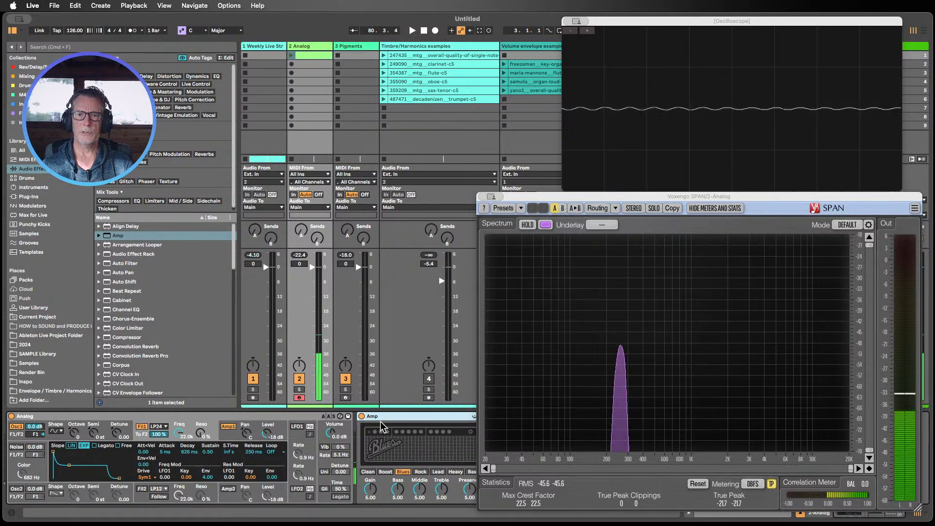
Step: Set the Amp to its Boost model, moving the SPAN window aside and back
mouse_move(533, 199)
left_mouse_down()
mouse_move(692, 195)
mouse_move(699, 103)
left_mouse_up()
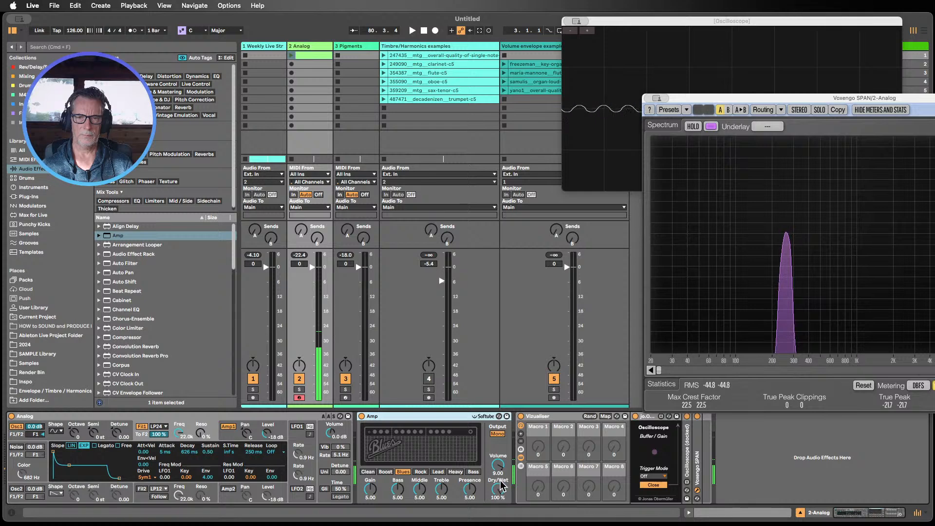
left_click(385, 471)
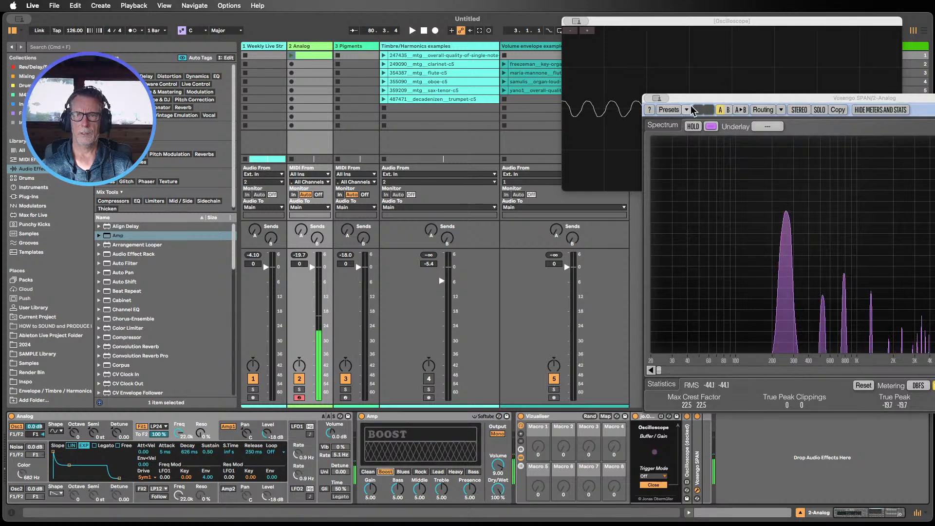
left_click_drag(692, 98, 461, 114)
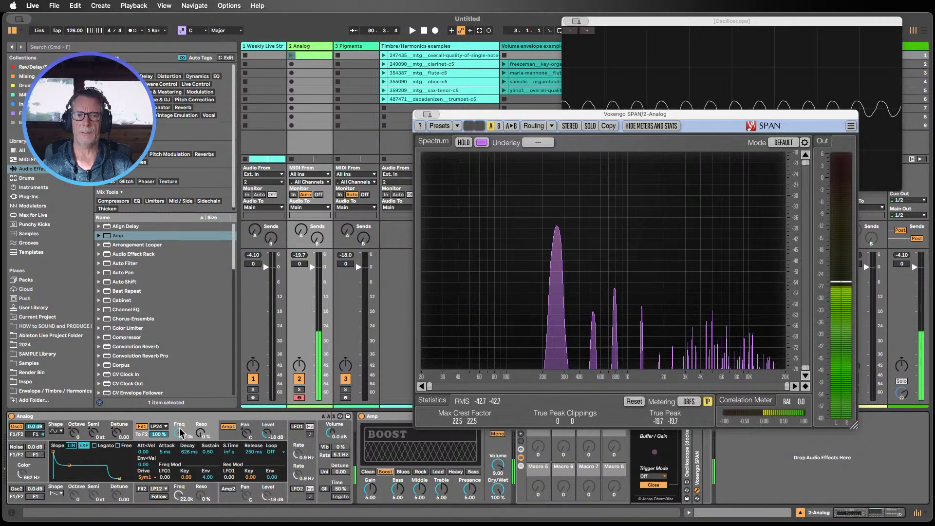
Step: Add an Auto Filter device after the Amp on the Analog track
mouse_move(180, 435)
left_mouse_down()
mouse_move(181, 482)
mouse_move(180, 434)
left_mouse_up()
left_click_drag(124, 265, 584, 467)
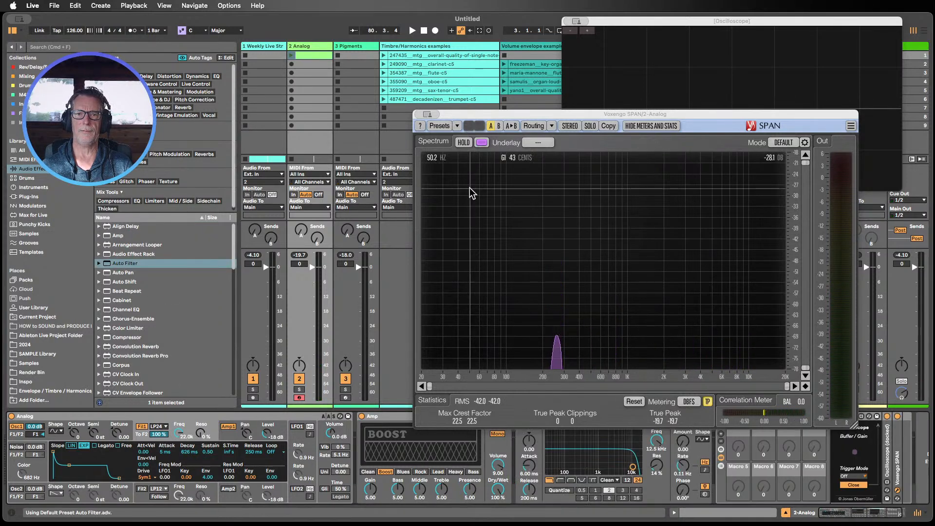
Step: Raise the Auto Filter's cutoff frequency to 19.9 kHz on the Analog track
left_click_drag(511, 115, 527, 28)
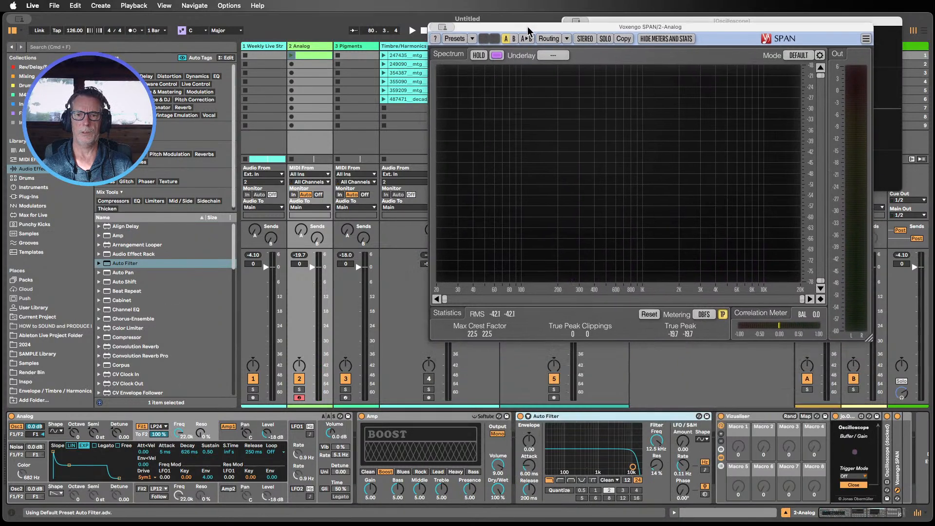
left_click(144, 423)
left_click(142, 425)
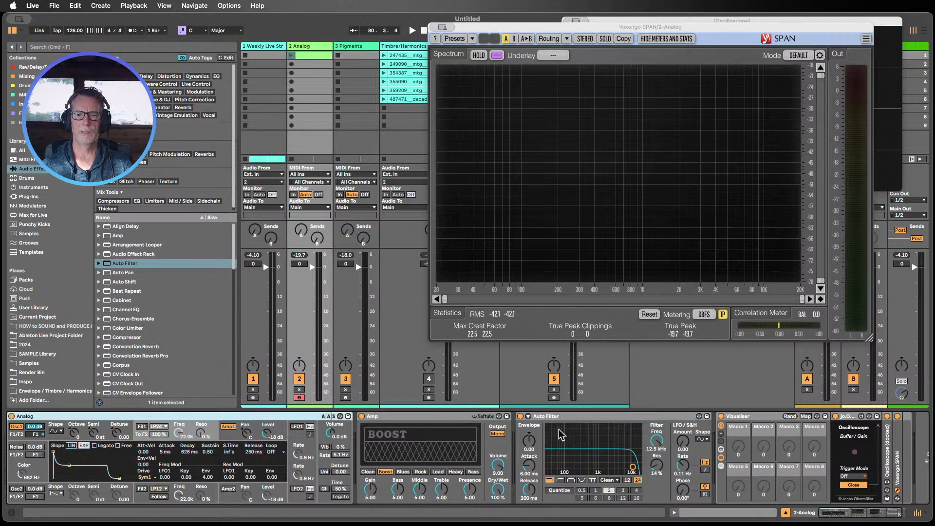
mouse_move(655, 439)
left_mouse_down()
mouse_move(656, 461)
mouse_move(656, 429)
left_mouse_up()
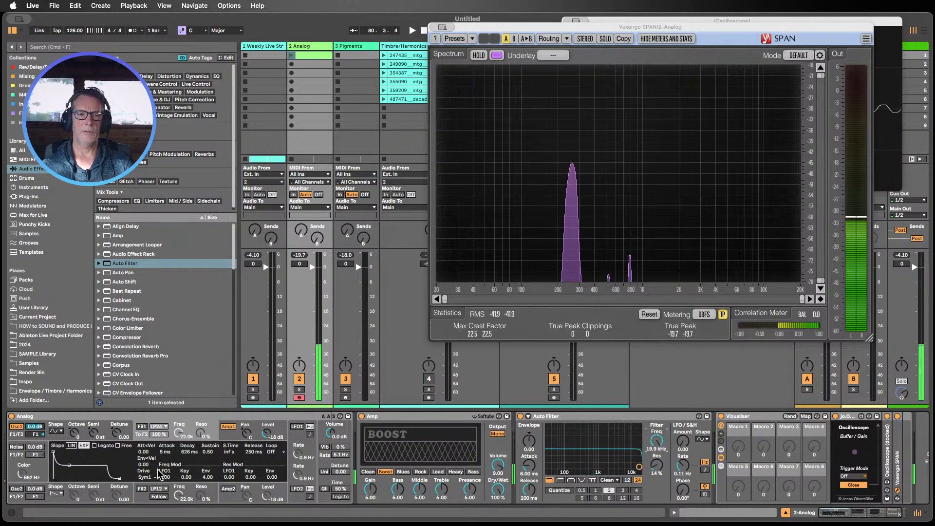
left_click(160, 433)
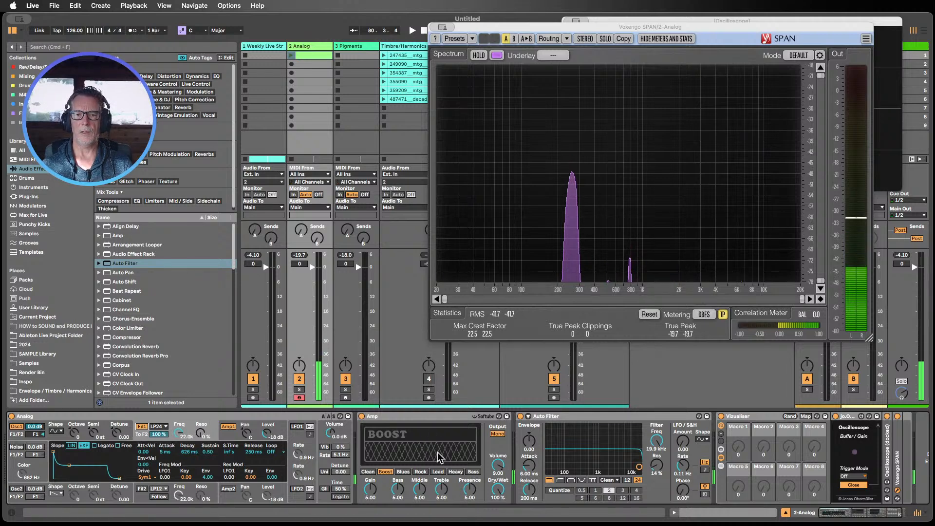
Step: Switch the Amp device's model to Lead
left_click(665, 444)
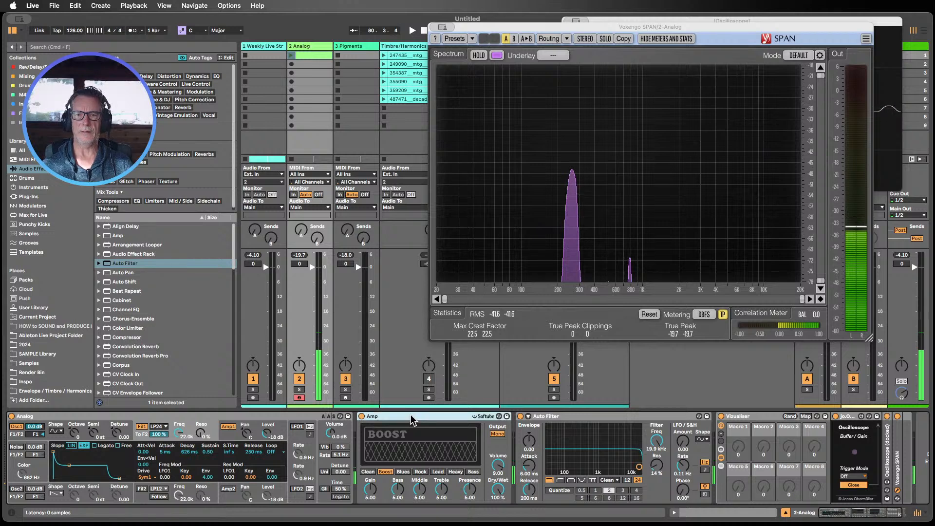
left_click(558, 415)
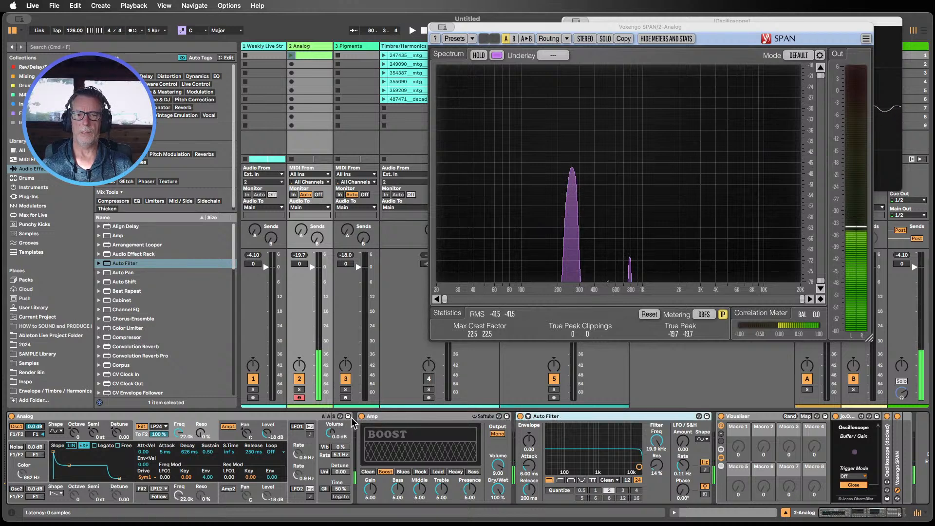
left_click(438, 471)
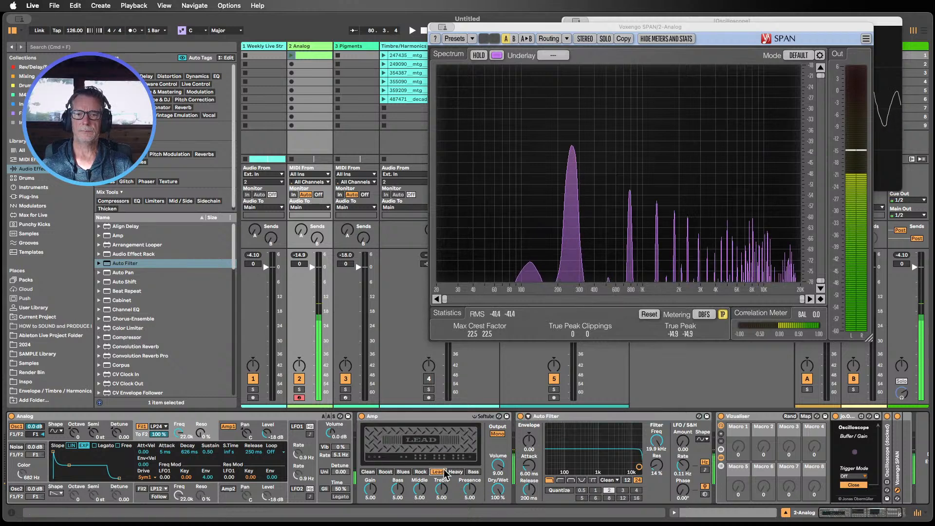
Step: Lower the Auto Filter's frequency to 3.50 kHz and switch the Amp device off
mouse_move(654, 442)
left_mouse_down()
mouse_move(655, 476)
mouse_move(655, 460)
left_mouse_up()
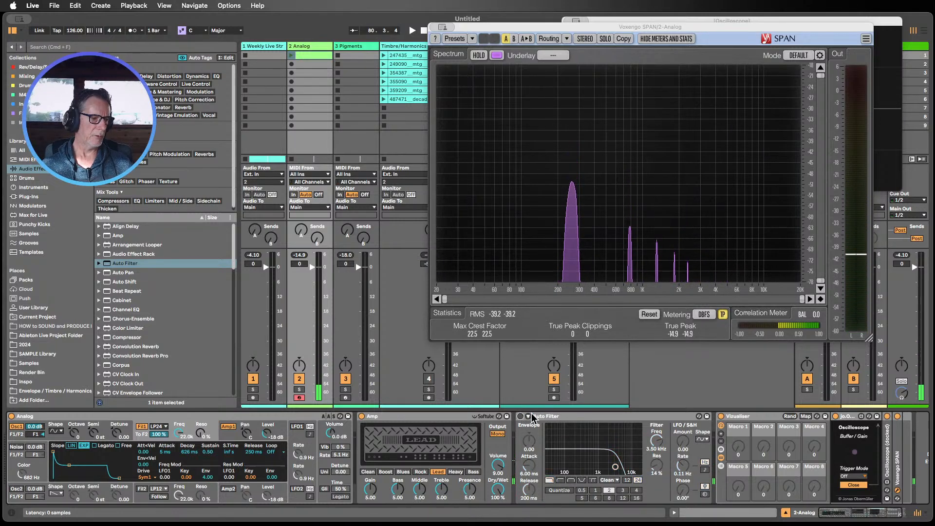
left_click(361, 416)
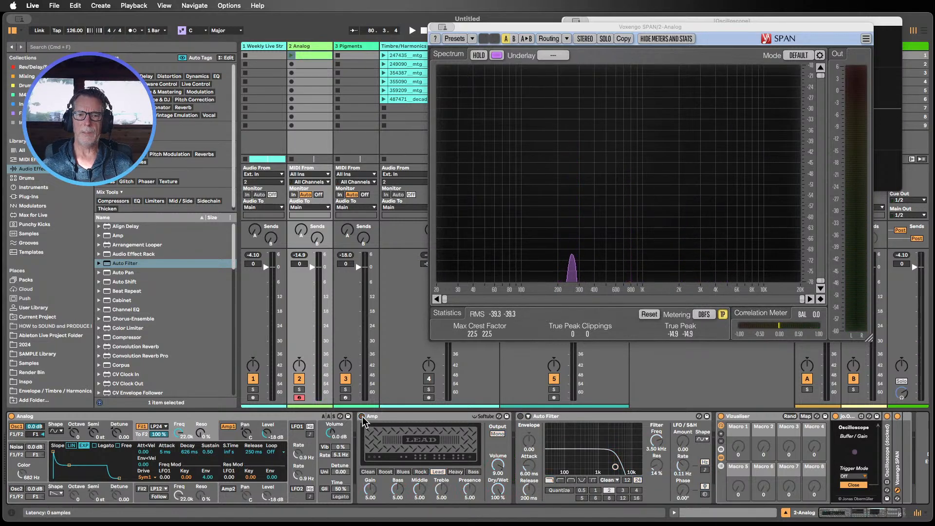
Step: Collapse the Amp and Auto Filter devices in the Analog track's device chain
double_click(363, 416)
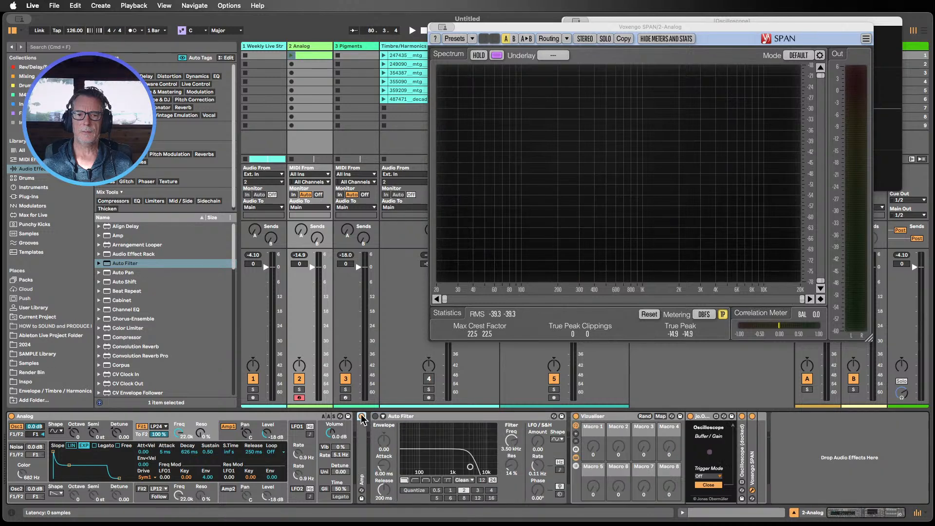
double_click(402, 416)
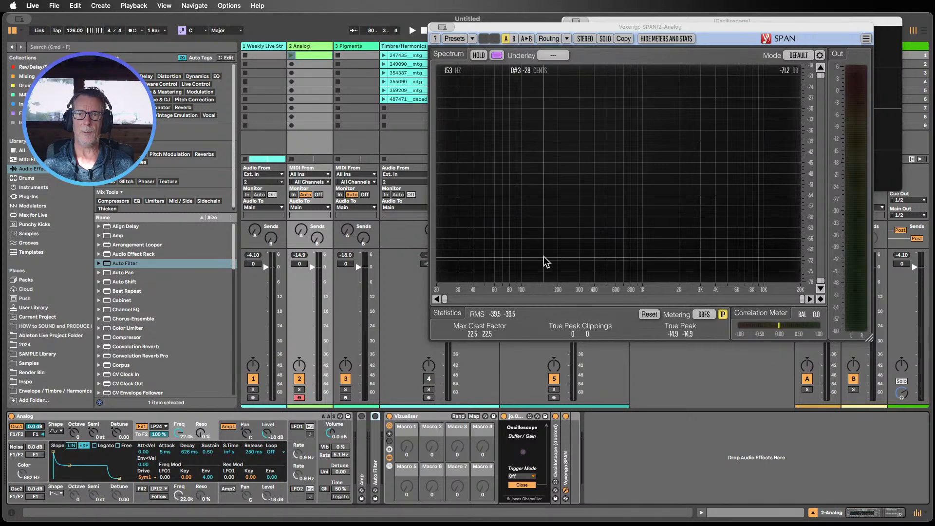
left_click_drag(528, 25, 606, 177)
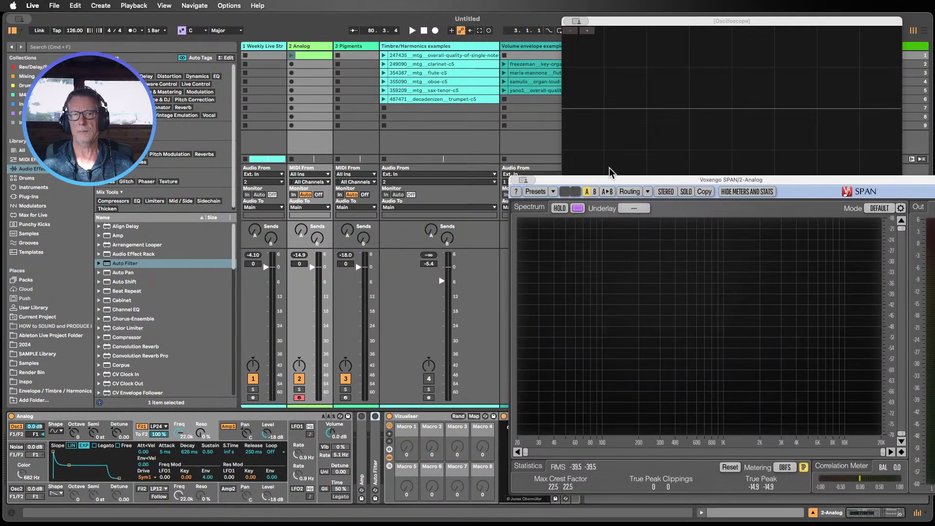
mouse_move(618, 173)
left_mouse_down()
mouse_move(627, 179)
mouse_move(615, 168)
mouse_move(609, 123)
mouse_move(609, 165)
mouse_move(632, 172)
mouse_move(624, 173)
left_mouse_up()
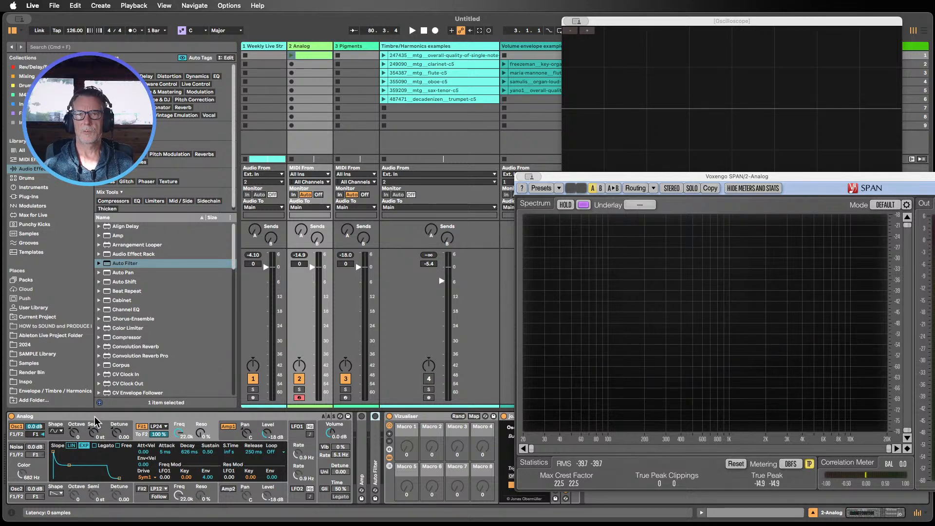
Step: Adjust Filter 1's cutoff frequency on the Analog synth while viewing Oscillator 1's settings
left_click(55, 432)
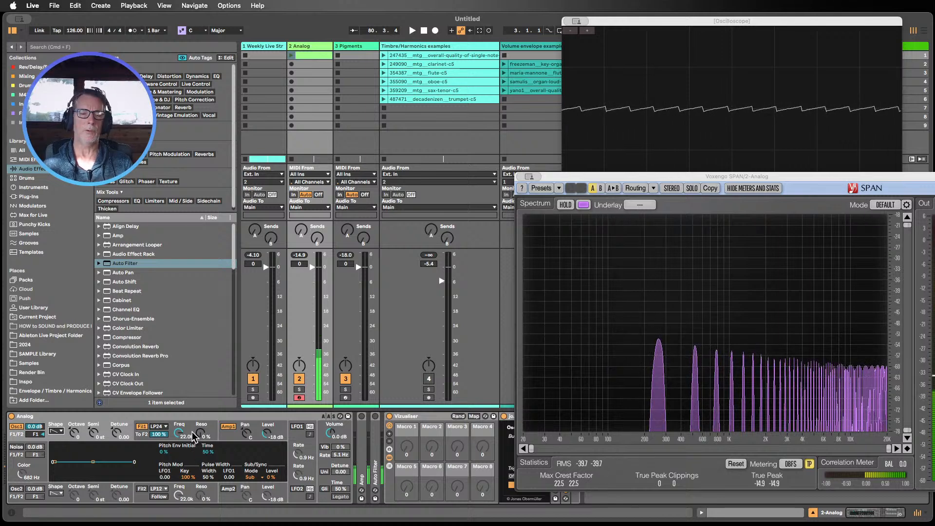
mouse_move(193, 430)
left_mouse_down()
mouse_move(193, 467)
mouse_move(179, 470)
mouse_move(179, 433)
left_mouse_up()
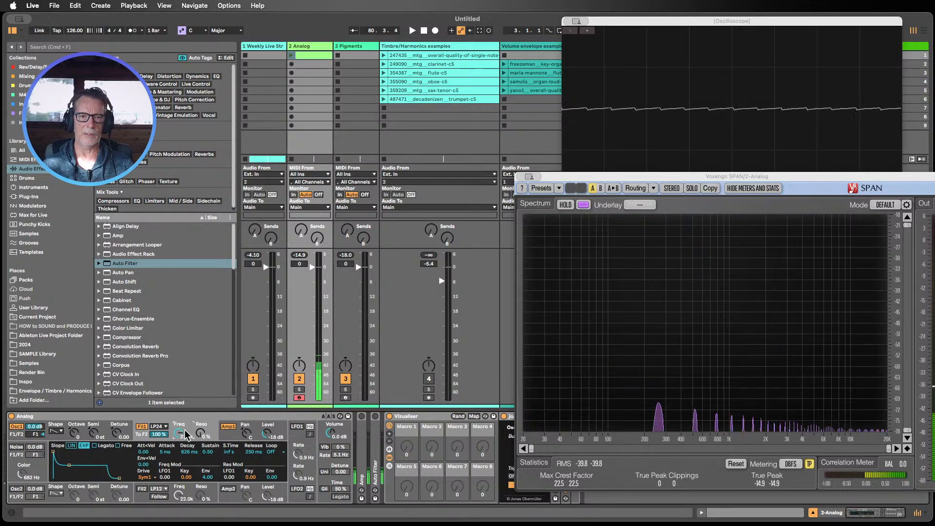
left_click_drag(185, 430, 179, 428)
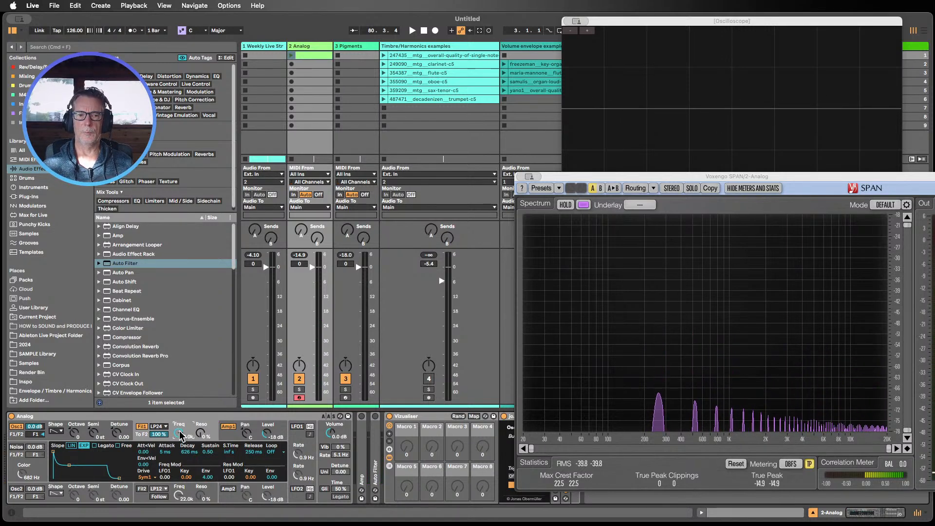
left_click(77, 426)
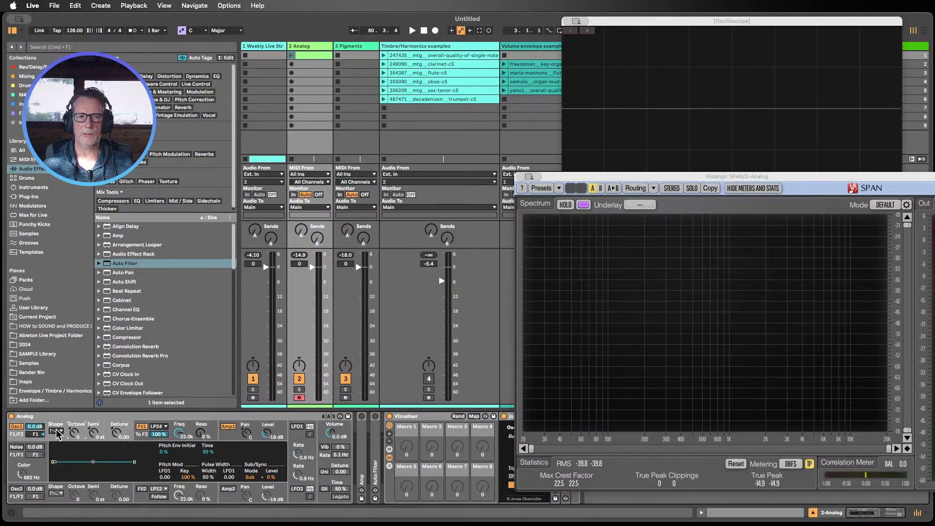
left_click(56, 431)
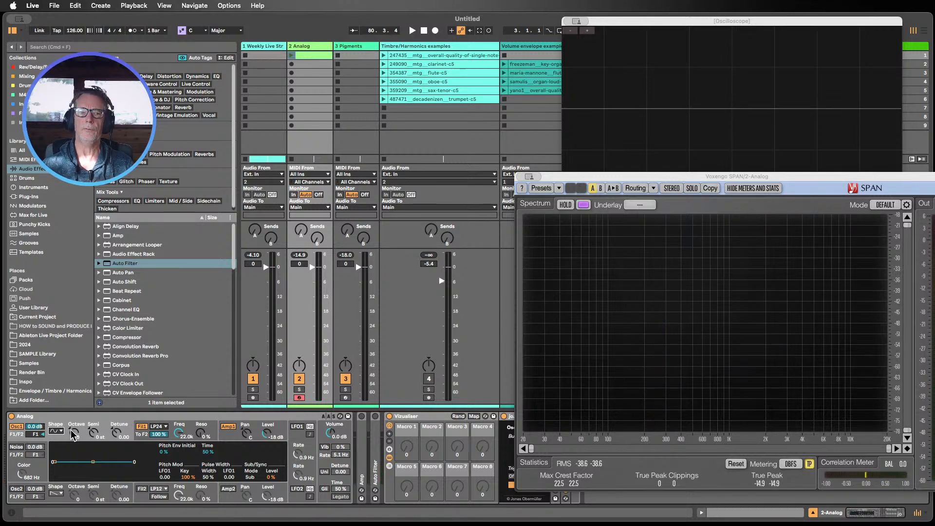
Step: Turn on Oscillator 2, adjust its level, then reset the level to 0 dB
left_click(18, 491)
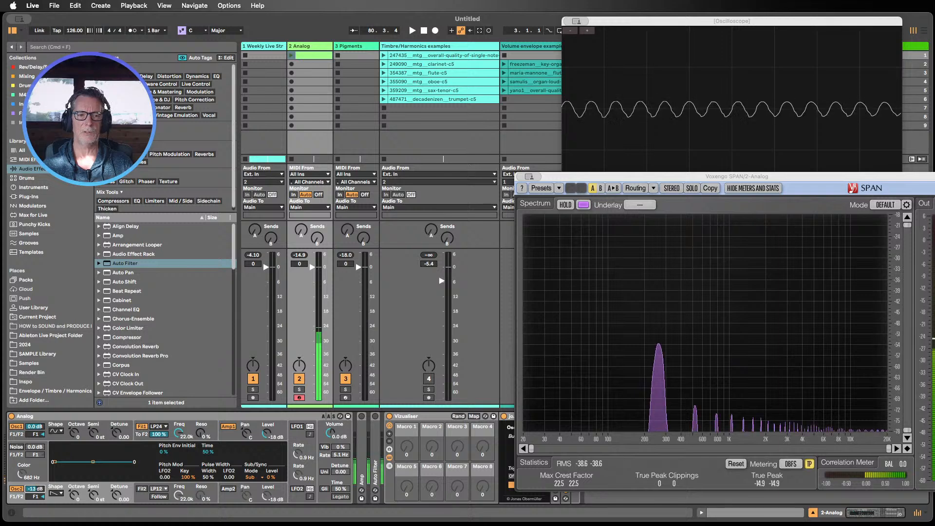
left_click_drag(35, 488, 35, 494)
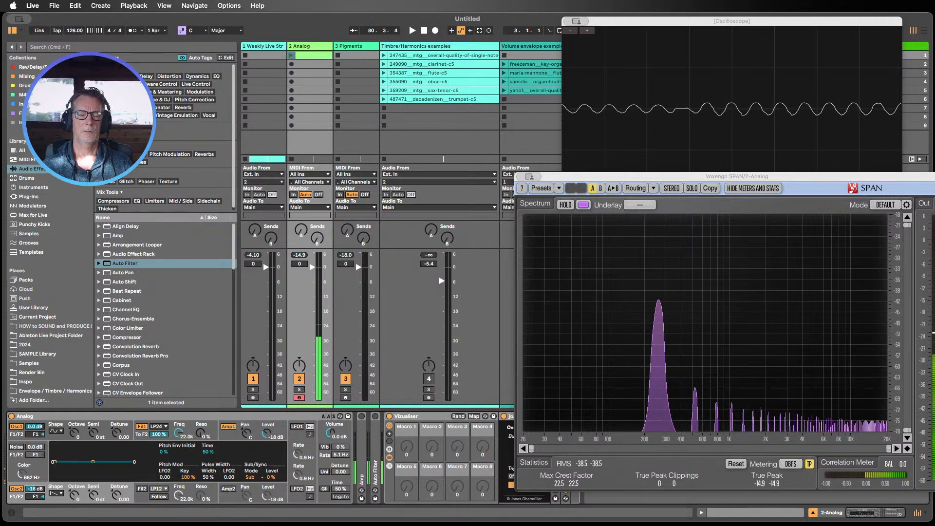
double_click(35, 489)
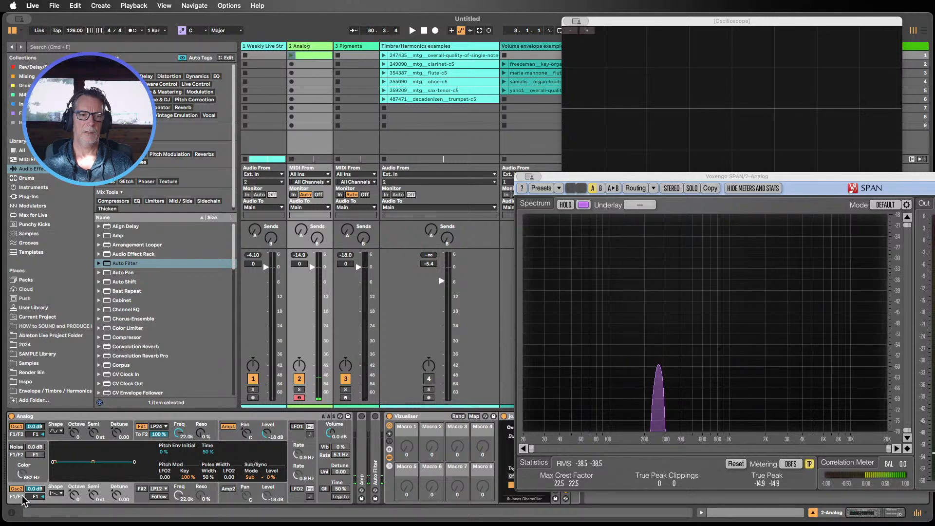
Step: Open Oscillator 1's waveform shape list and choose a shape
left_click(60, 436)
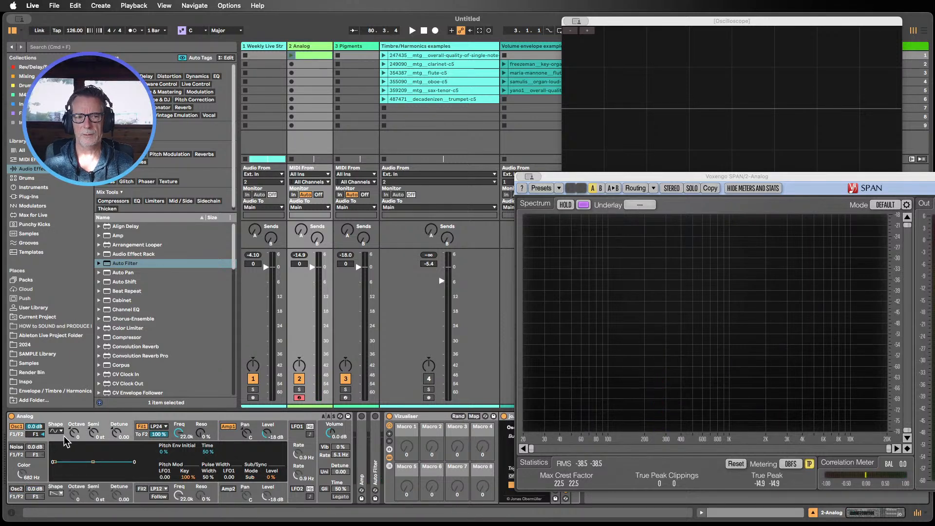
left_click(58, 432)
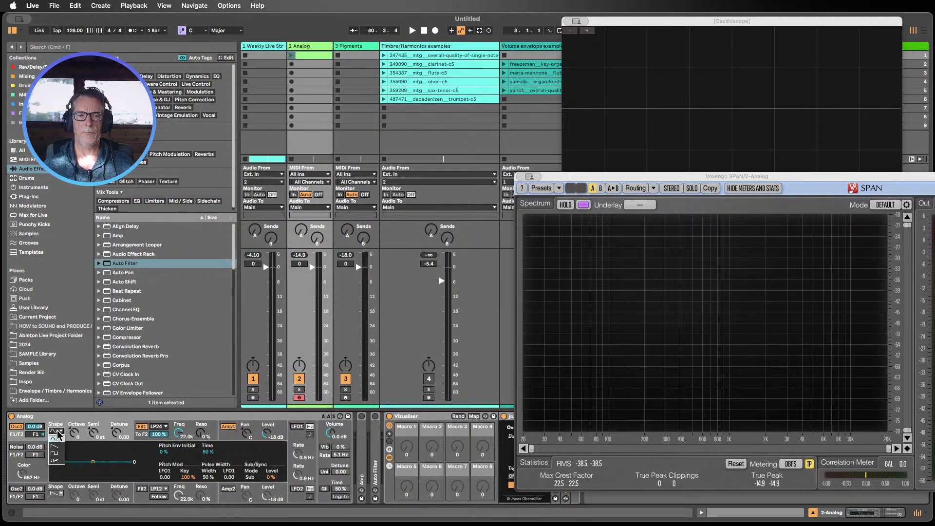
left_click(59, 434)
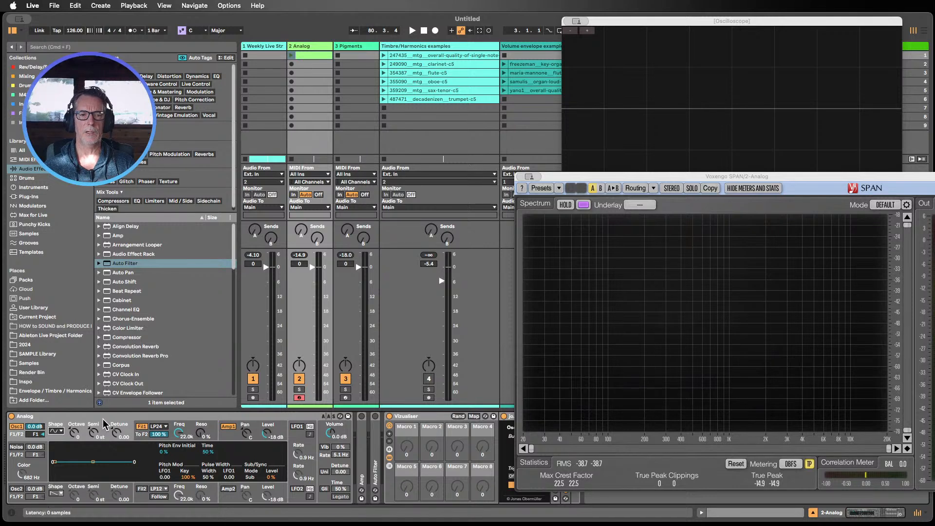
left_click(61, 430)
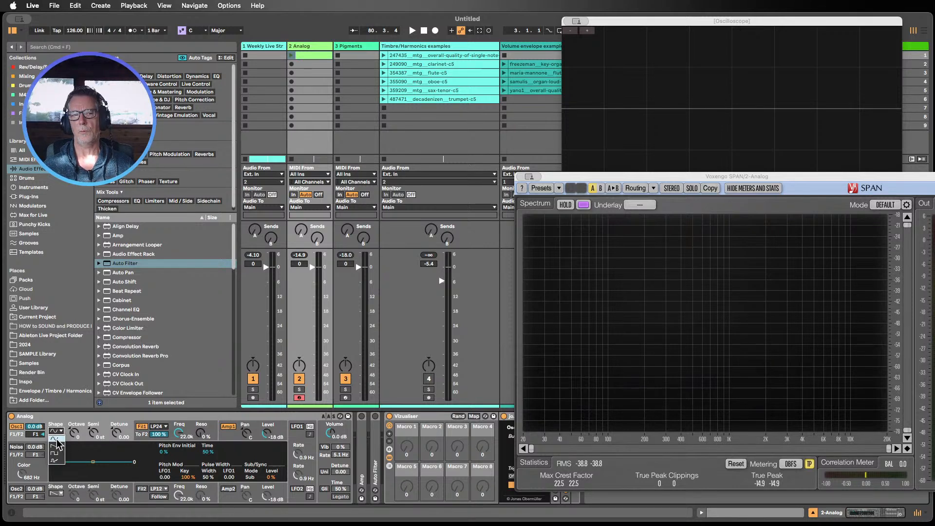
left_click(79, 426)
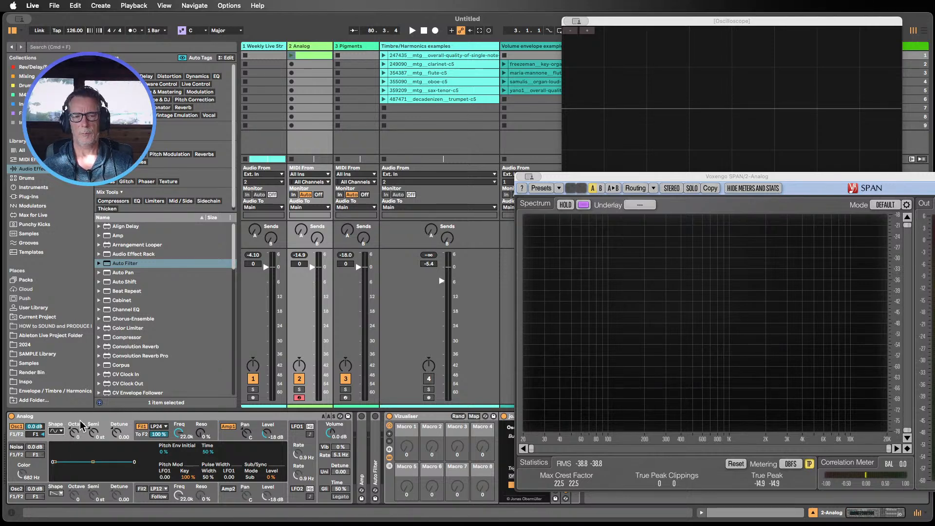
Step: Inspect the Analog synth's Oscillator, Filter 1 and Amp 1 sections and their settings
left_click(176, 427)
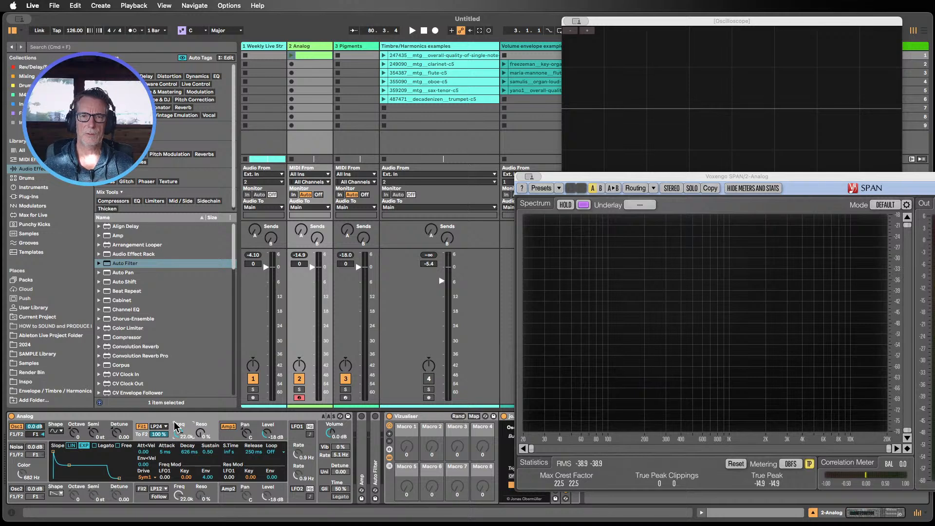
left_click(91, 427)
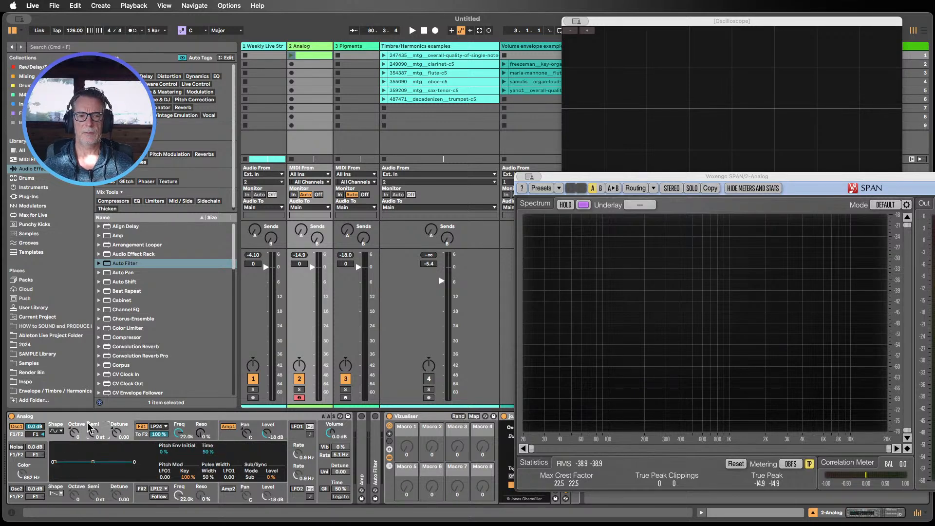
left_click(226, 434)
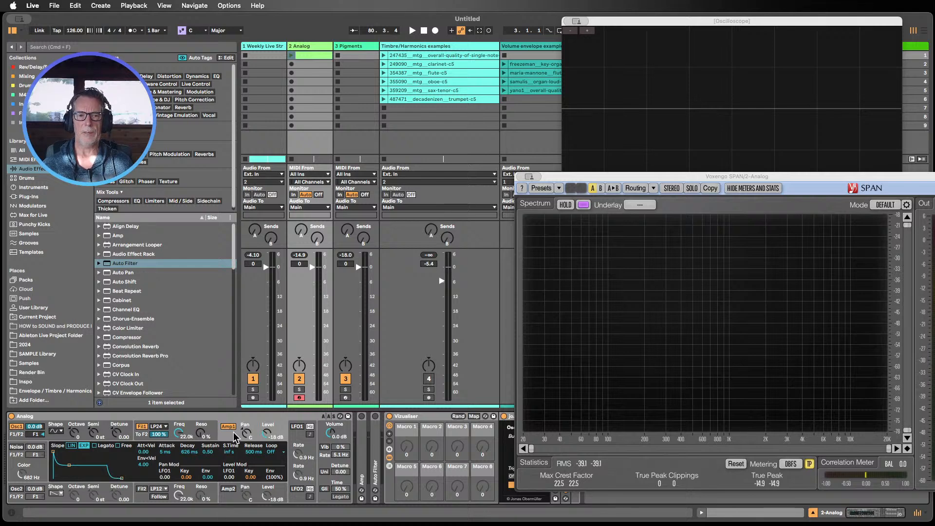
left_click(104, 430)
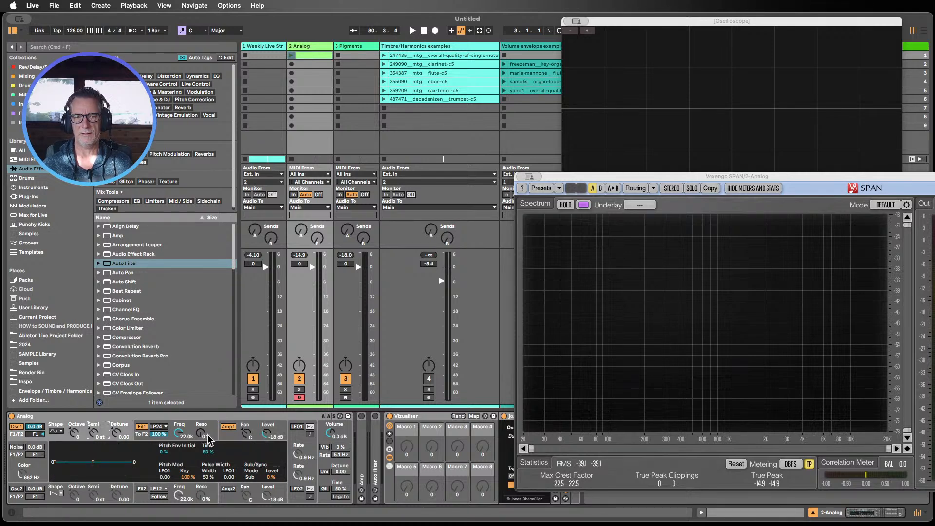
left_click(222, 440)
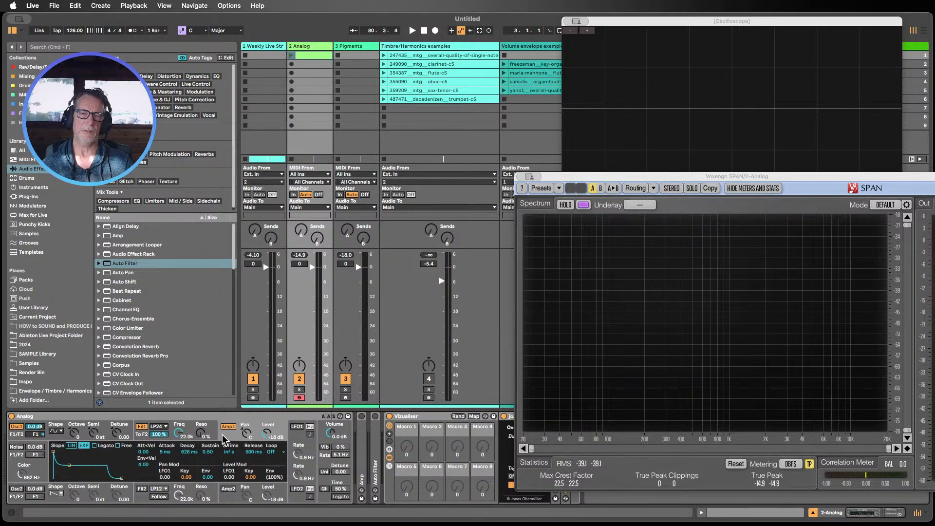
left_click(99, 422)
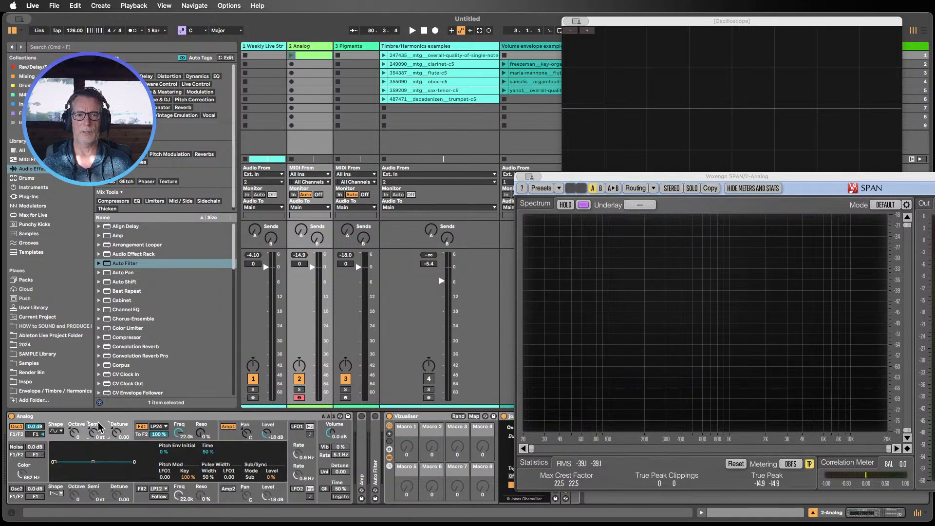
left_click(15, 489)
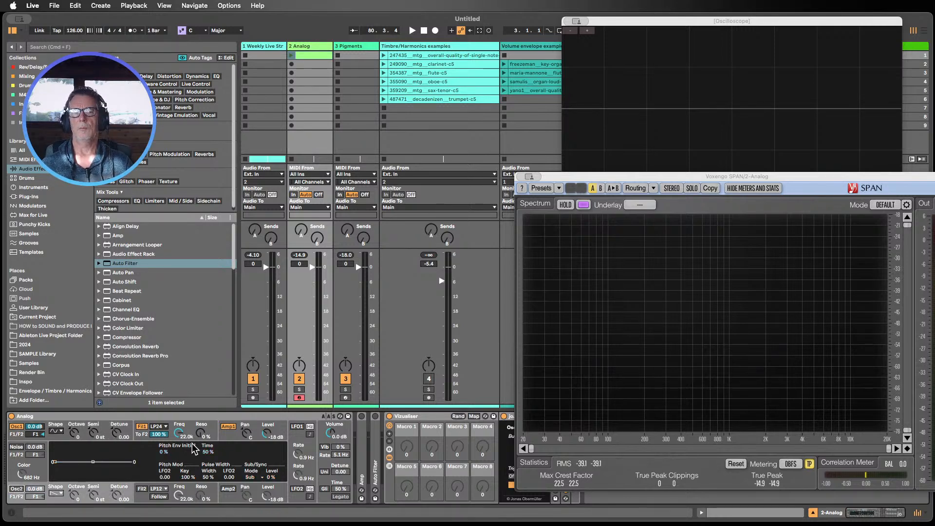
left_click(225, 437)
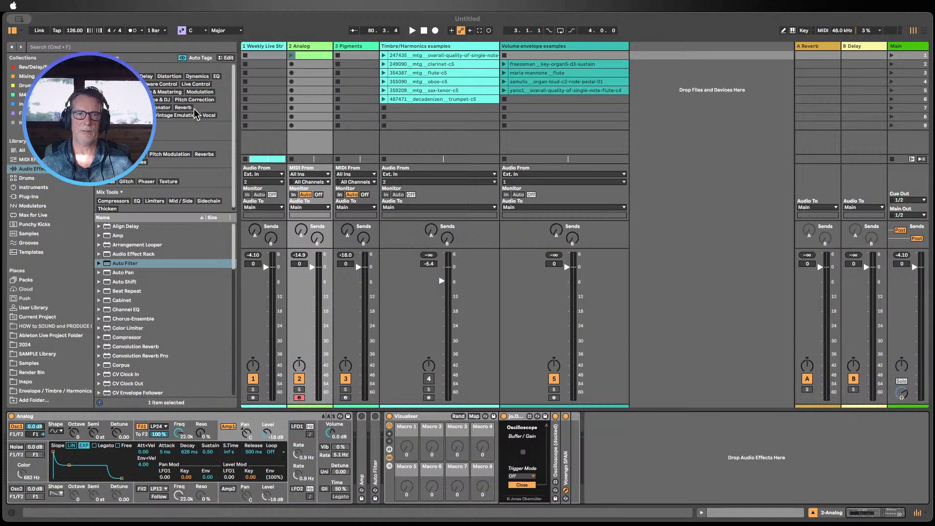
left_click(142, 16)
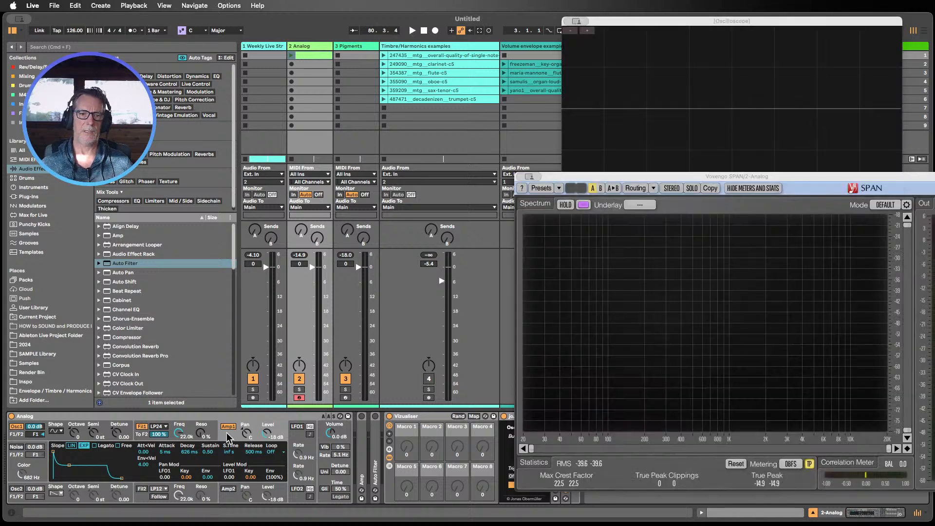
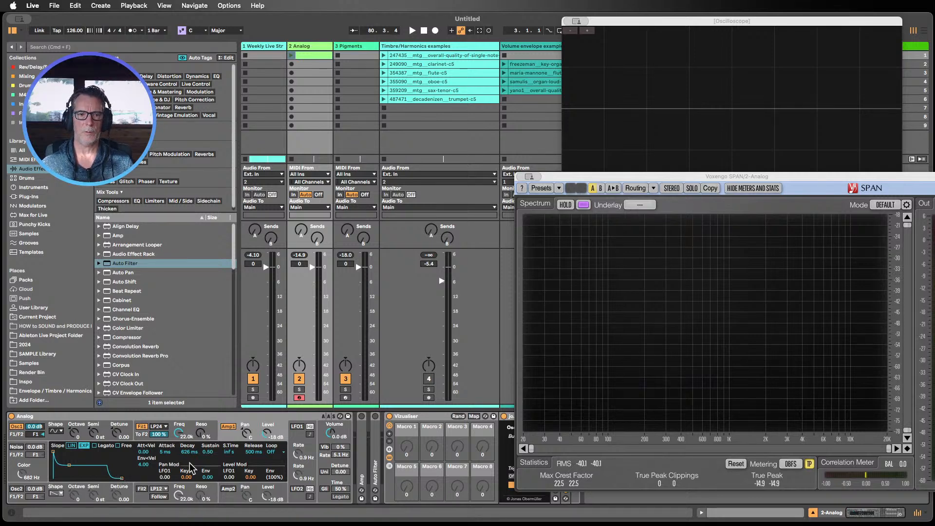
Step: Adjust the Analog synth's amp envelope decay and undo the change
left_click_drag(210, 453, 213, 458)
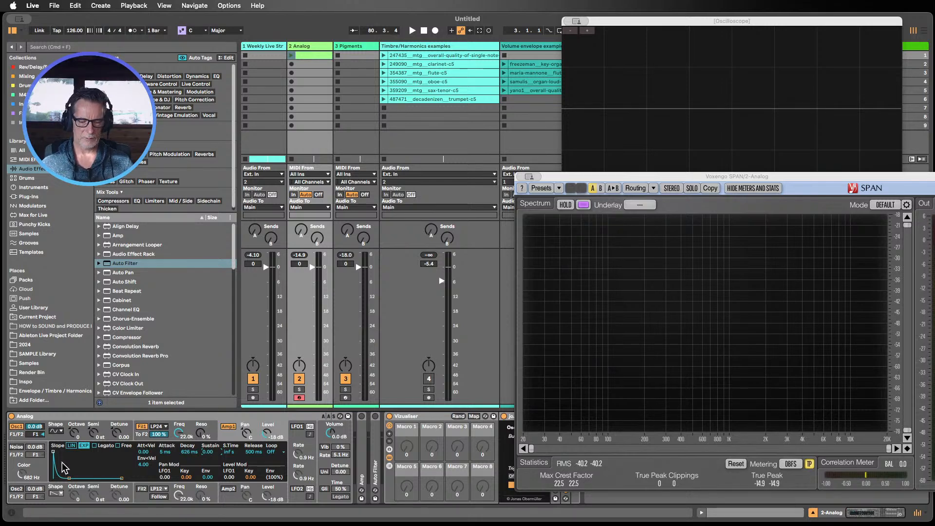
key("super+z")
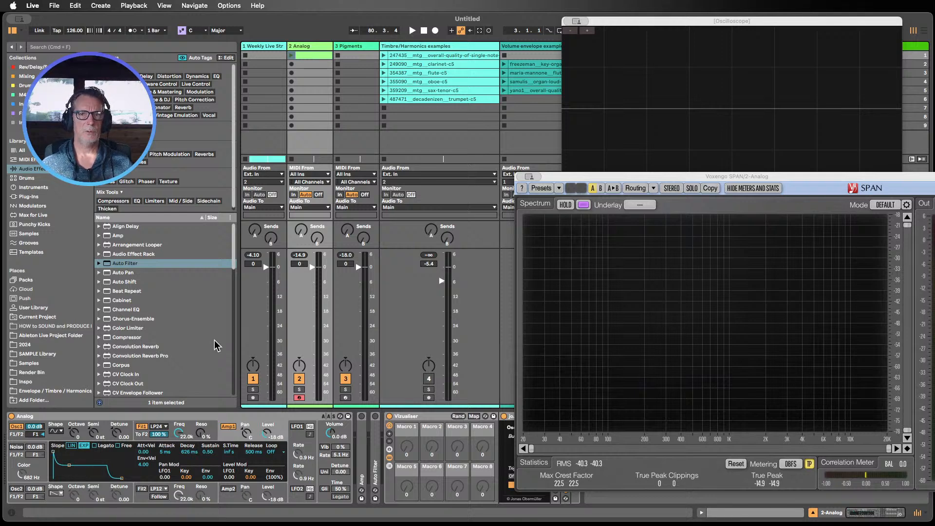
Step: Select the Pigments track and close the floating SPAN and Oscilloscope plugin windows
left_click(352, 43)
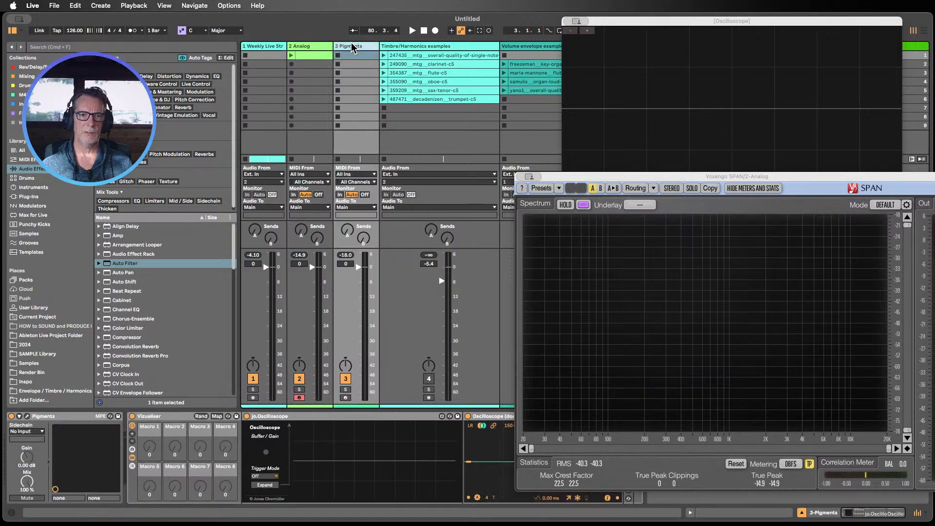
left_click(529, 177)
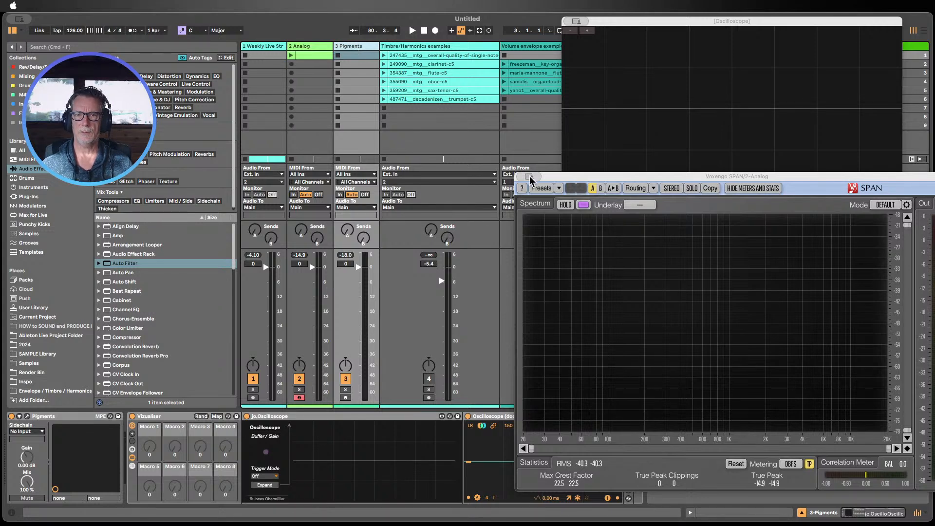
left_click(546, 194)
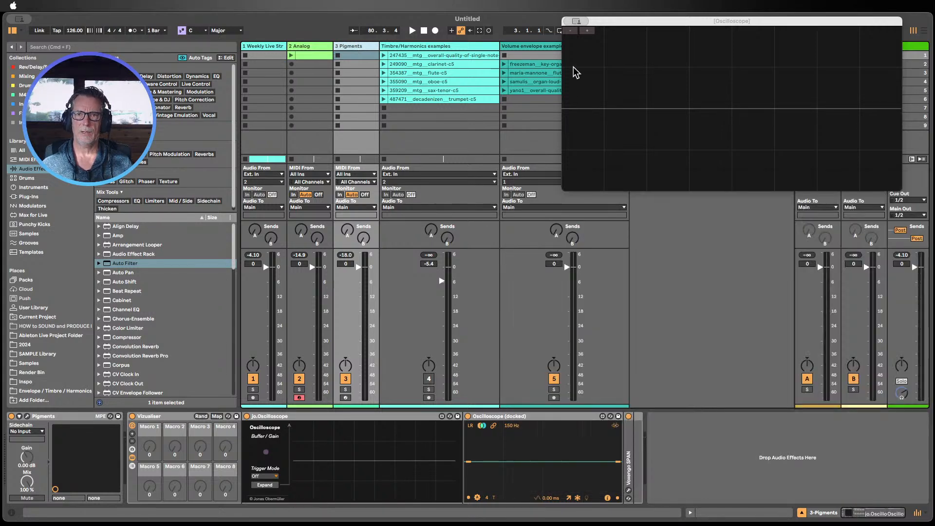
left_click(577, 21)
left_click(592, 41)
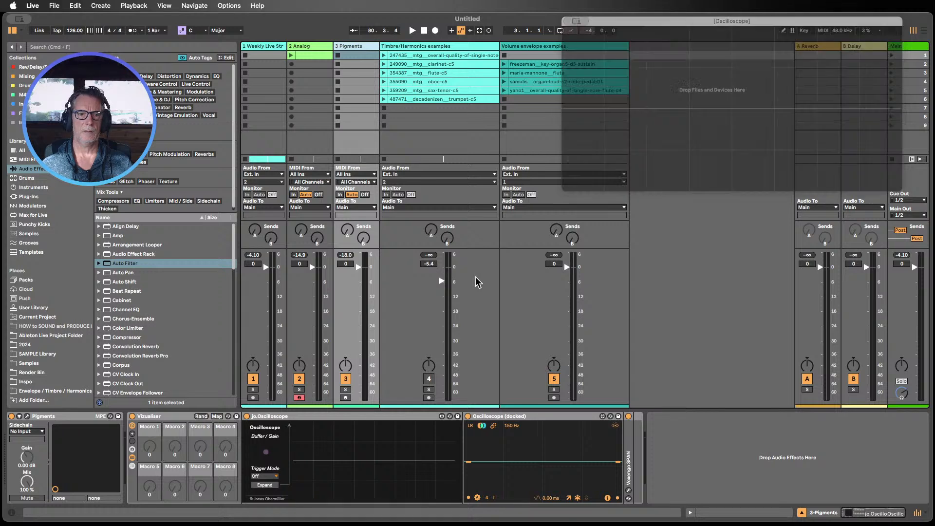
Step: Arm the Pigments track for recording and collapse its oscilloscope devices in the device chain
left_click(345, 397)
double_click(334, 417)
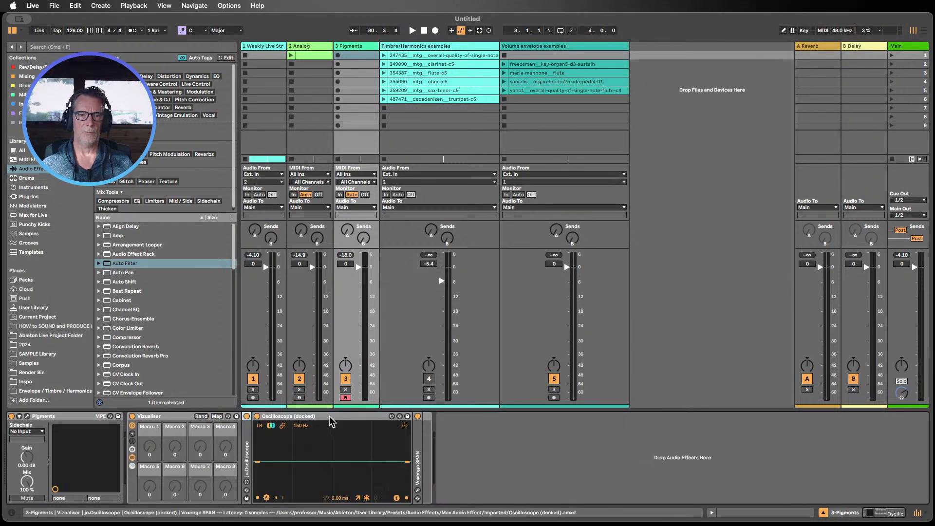
double_click(329, 416)
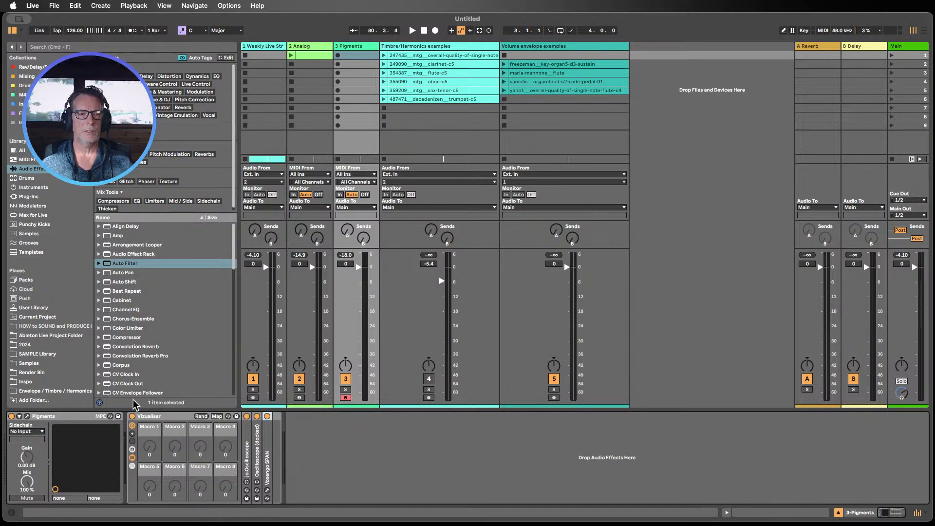
Step: Open the Pigments plugin window and switch Engine 1's type to Analog
left_click(26, 417)
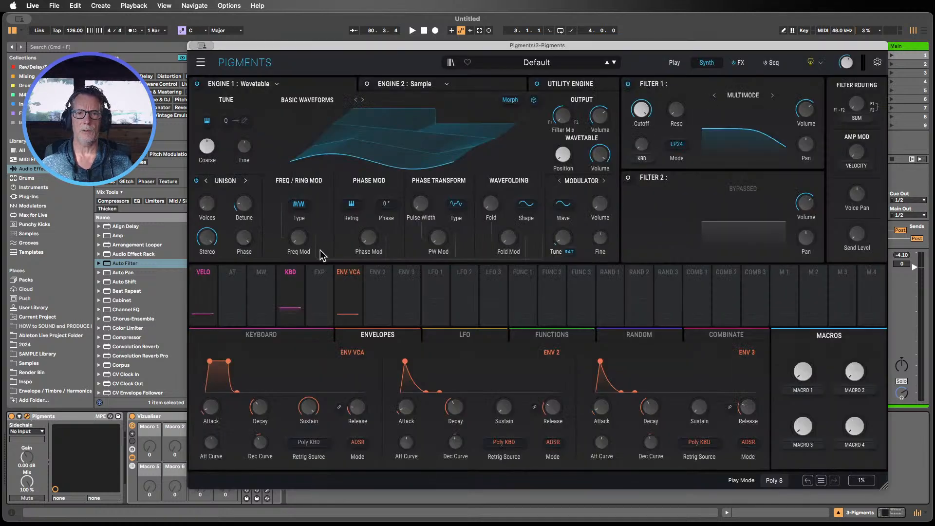
left_click_drag(374, 48, 316, 22)
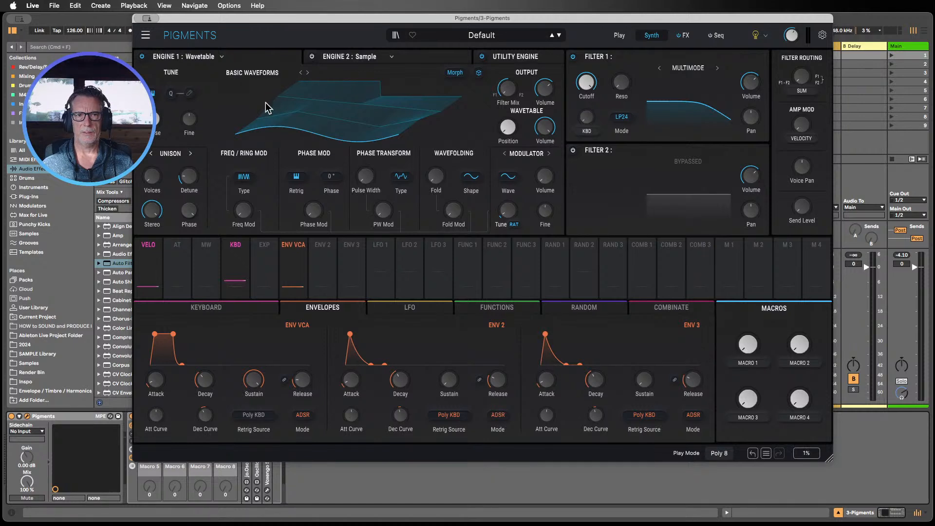
left_click(207, 56)
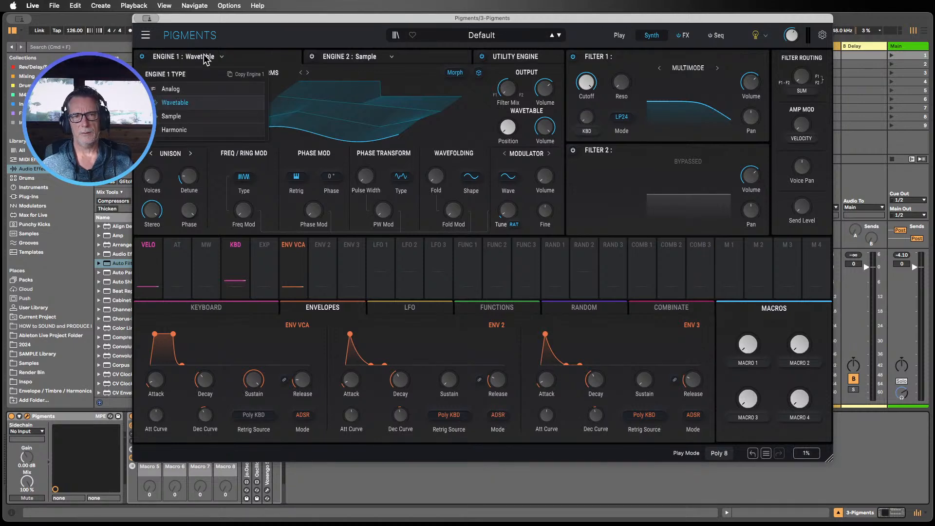
left_click(171, 90)
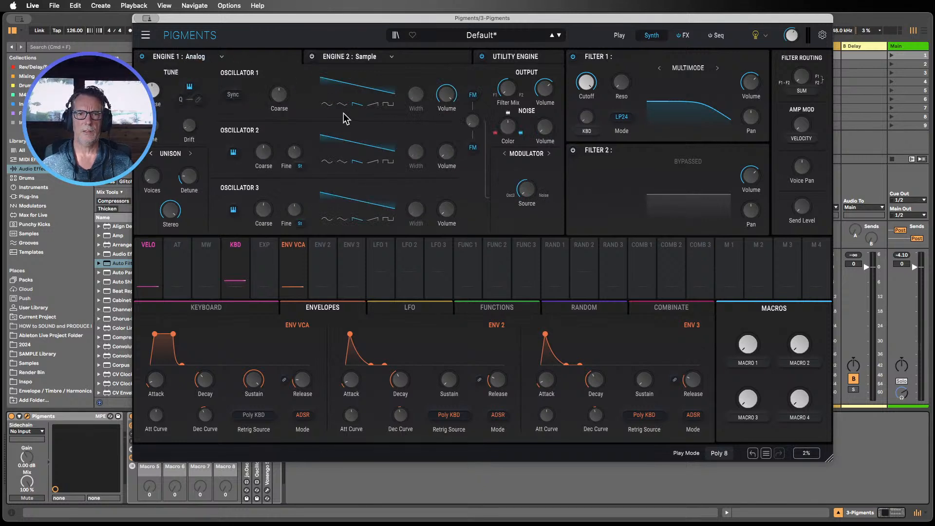
Step: Set Oscillator 1 to a sine waveform and raise the VCA envelope's attack
left_click(327, 105)
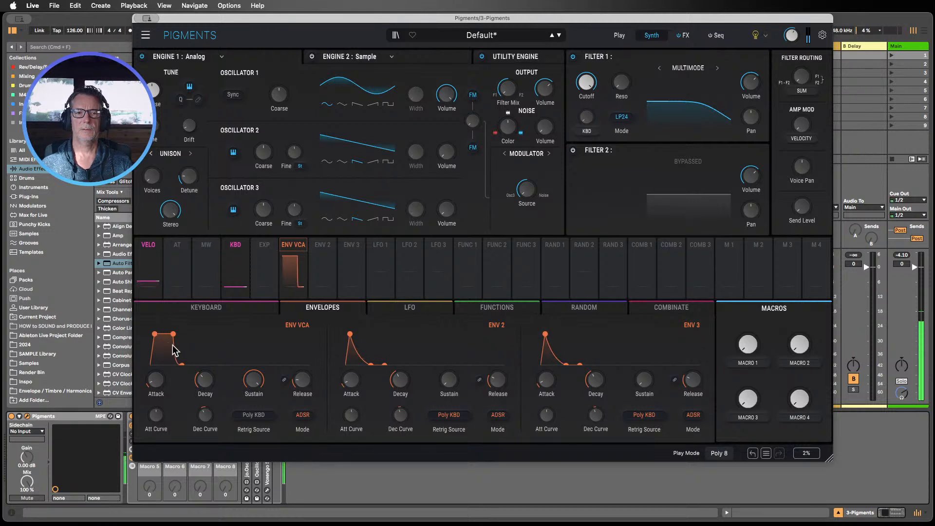
mouse_move(155, 384)
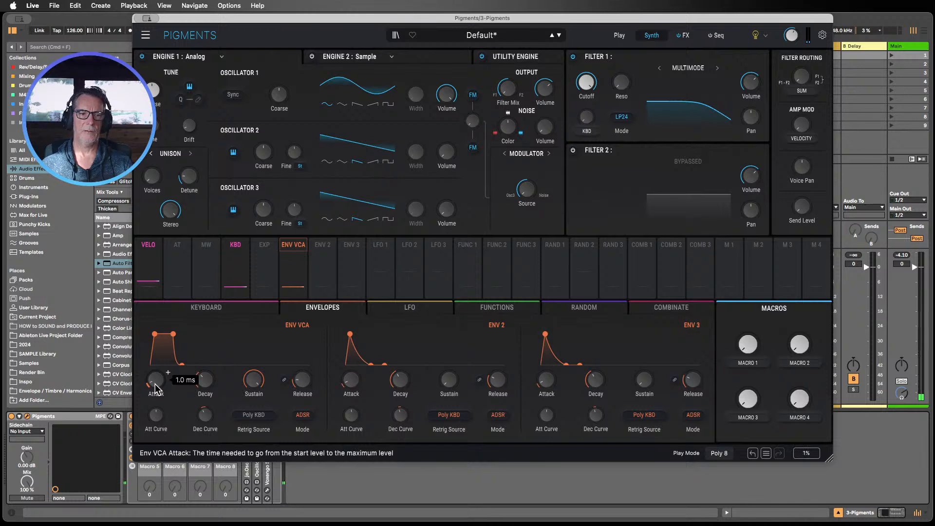
left_click_drag(156, 387, 156, 377)
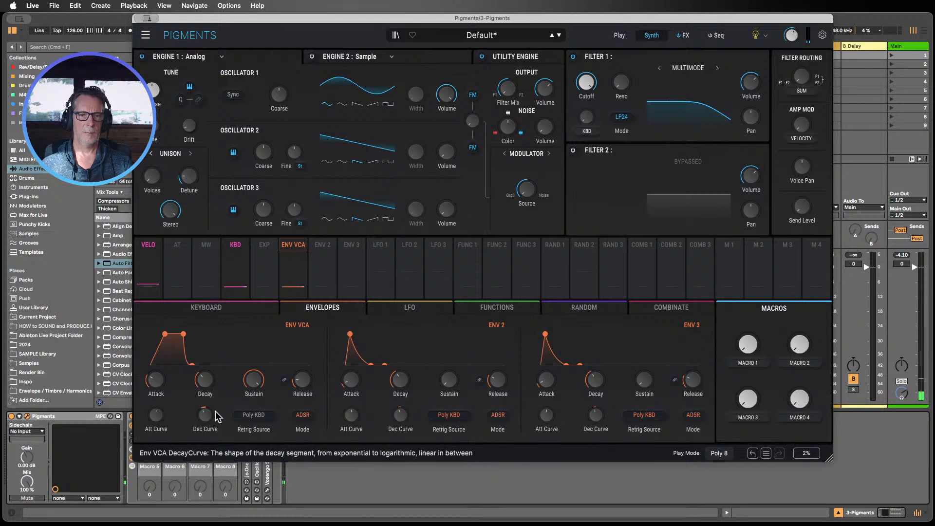
Step: Lengthen the VCA envelope's release and turn its sustain down to zero
left_click(302, 381)
left_click_drag(302, 381, 302, 365)
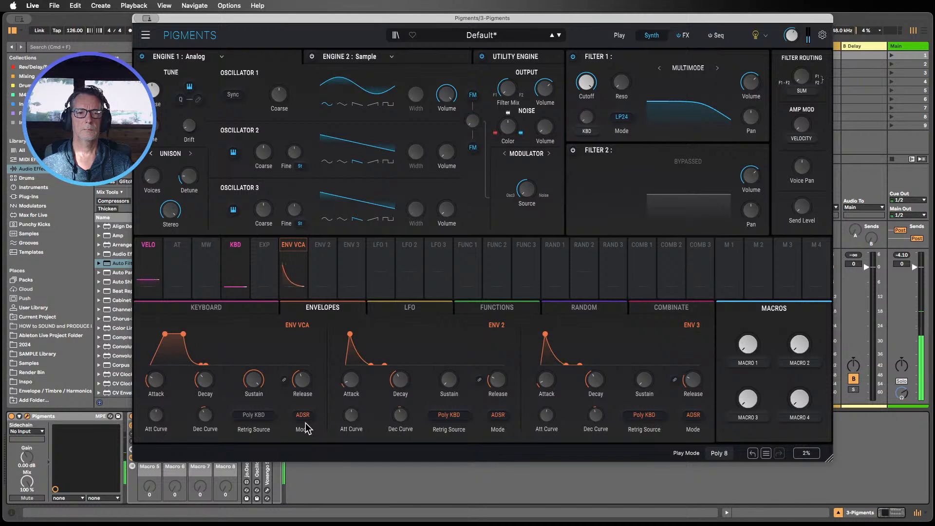
left_click_drag(255, 382, 254, 404)
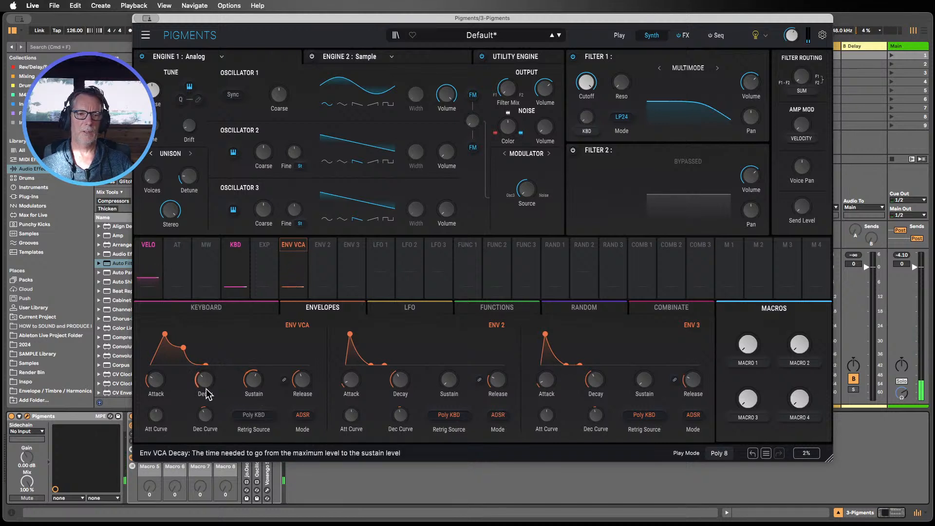
Step: Adjust the VCA envelope's decay and sustain, turning sustain back up to full level
left_click_drag(254, 380, 254, 355)
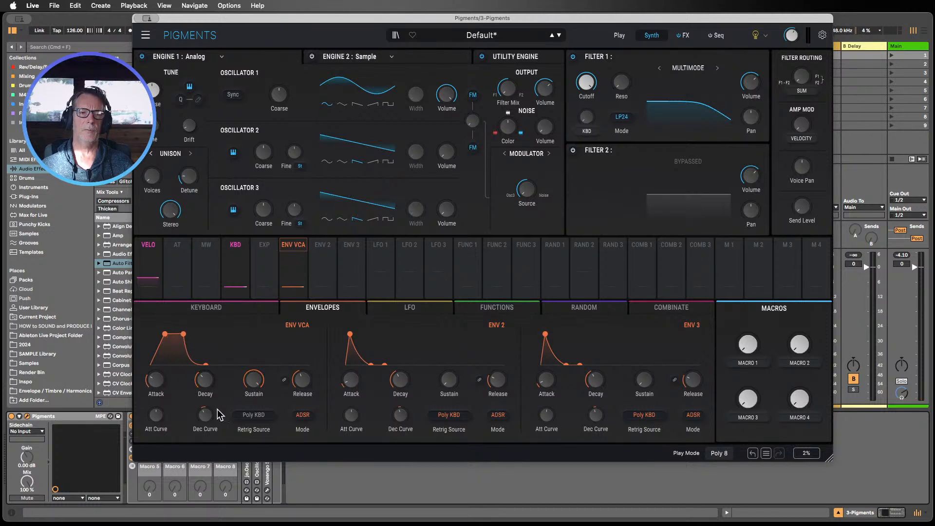
mouse_move(204, 382)
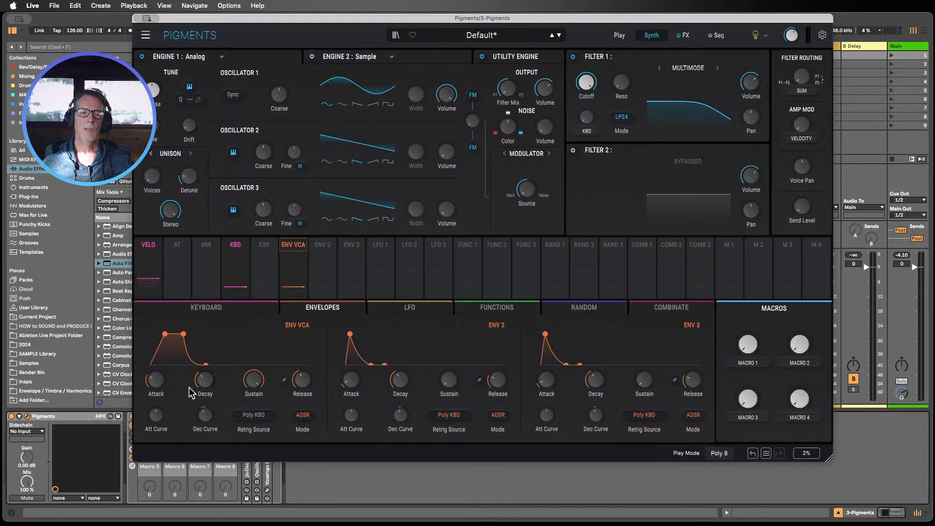
mouse_move(197, 382)
left_mouse_down()
mouse_move(196, 347)
mouse_move(206, 382)
left_mouse_up()
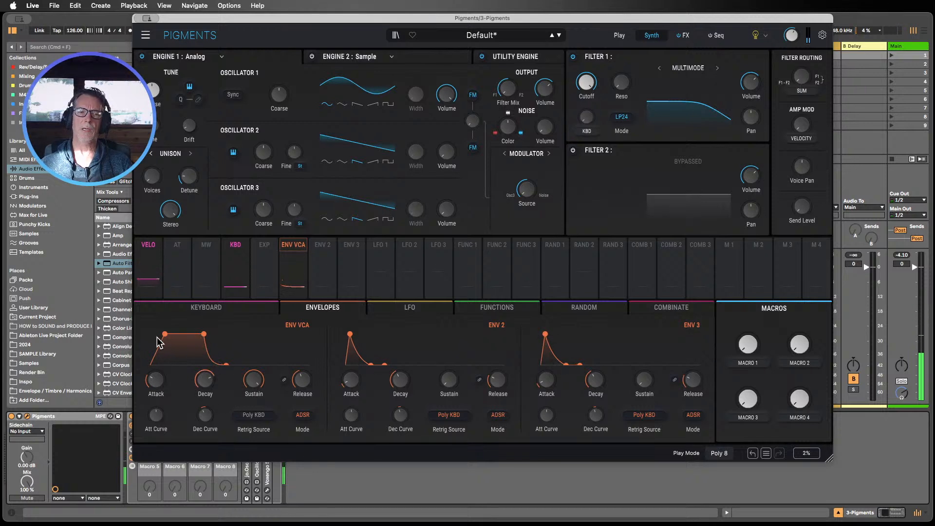
mouse_move(254, 382)
left_mouse_down()
mouse_move(265, 377)
mouse_move(265, 386)
mouse_move(254, 380)
left_mouse_up()
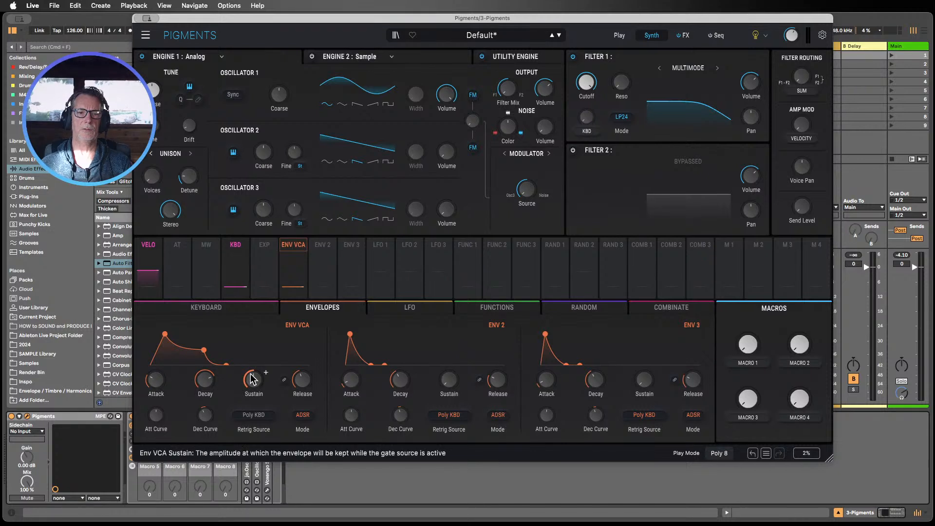
left_click_drag(253, 379, 253, 336)
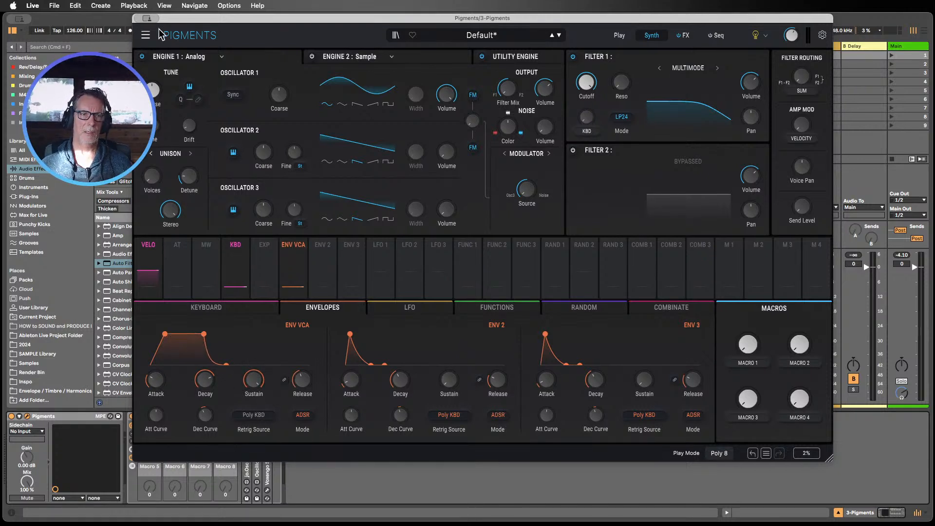
Step: Close the Pigments window, select the Analog track and raise its amp envelope sustain
key("super+w")
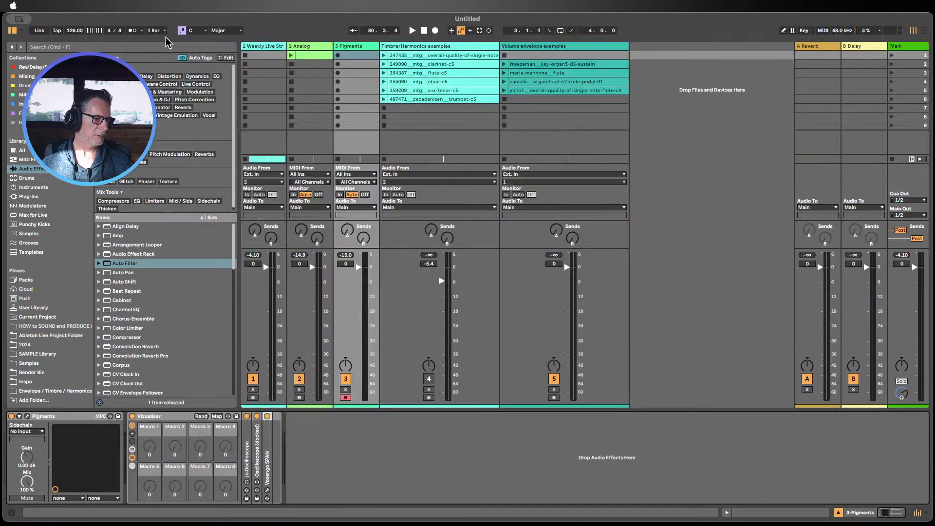
left_click(312, 47)
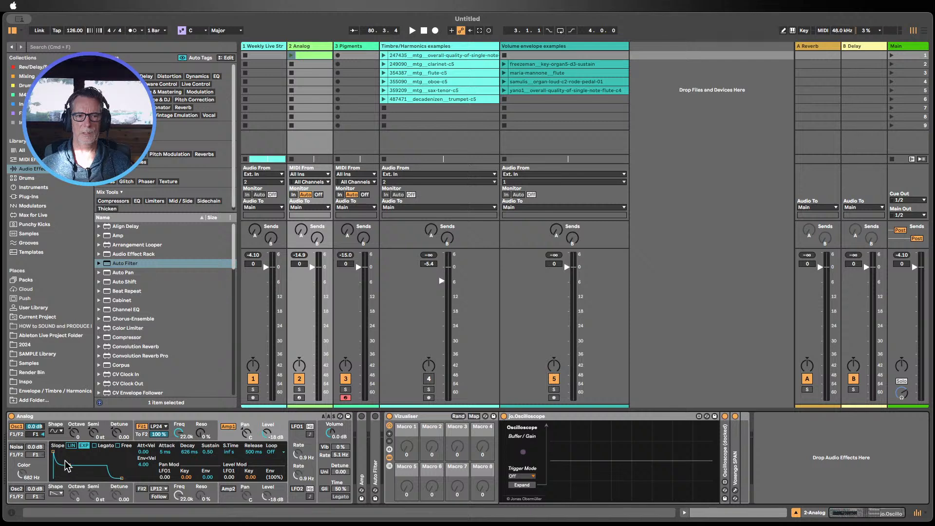
left_click_drag(207, 457, 206, 431)
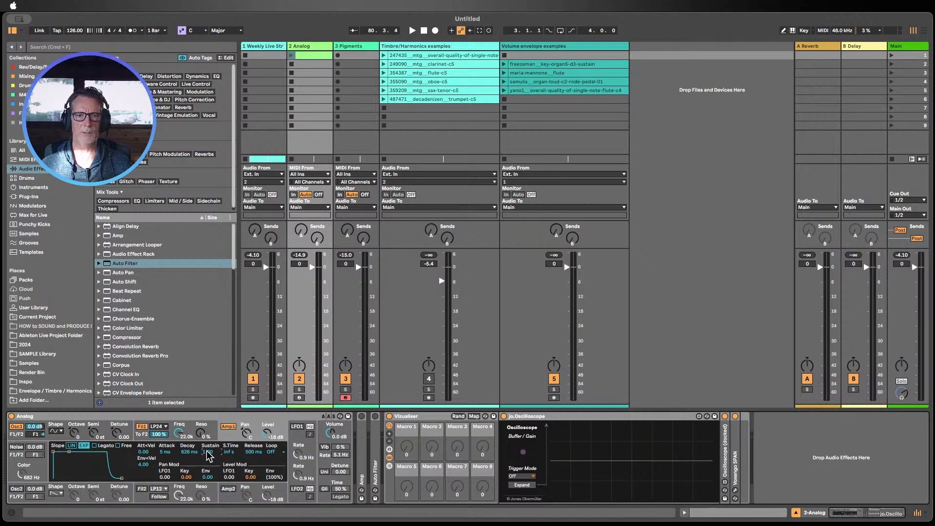
Step: Arm the Analog track and set its amp envelope decay to 6.23 s
left_click(299, 397)
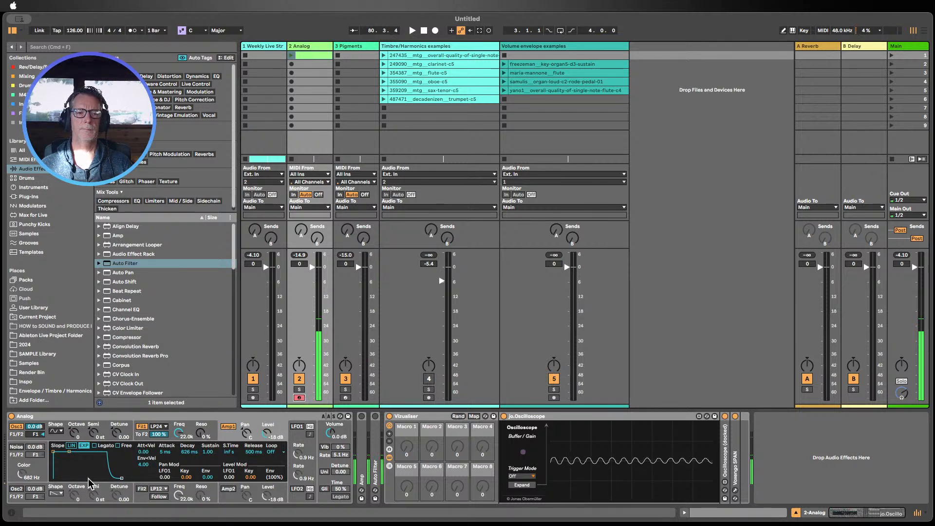
left_click_drag(189, 452, 189, 487)
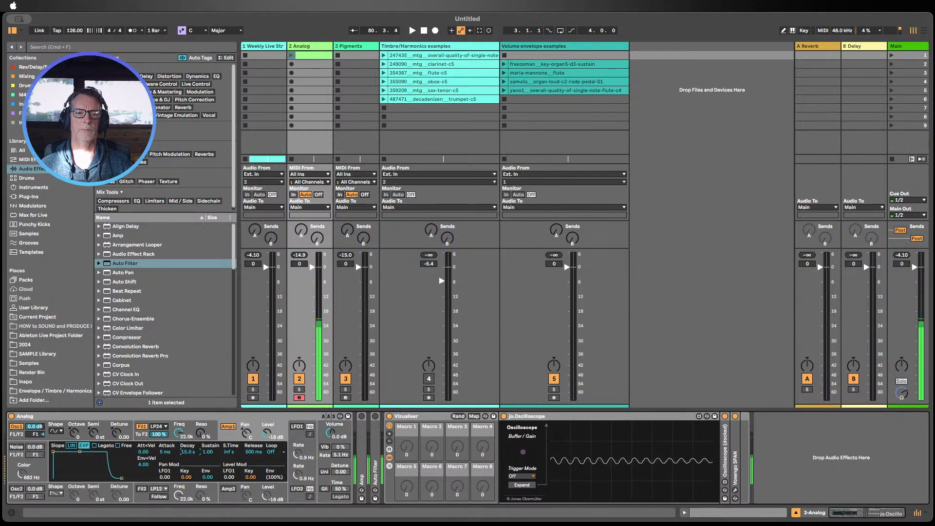
left_click_drag(187, 451, 188, 409)
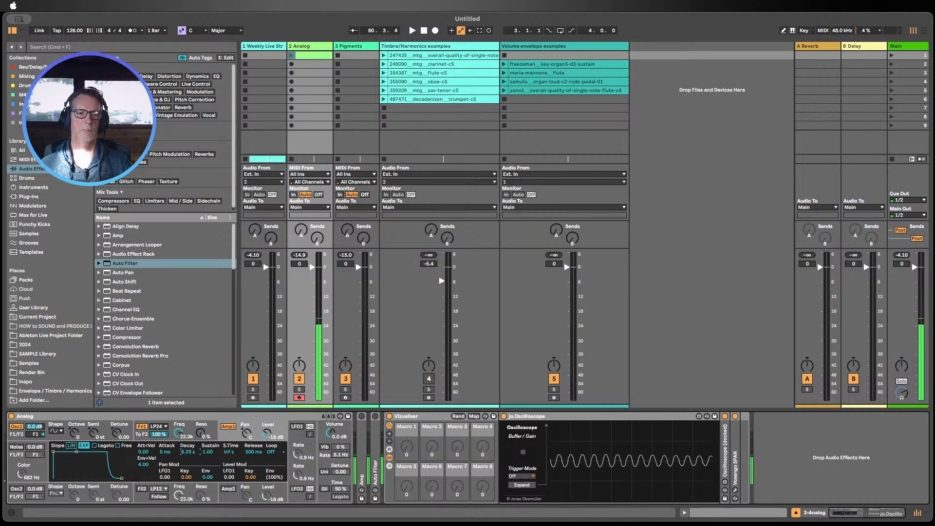
Step: Set the Analog amp envelope's decay to 763 ms and sustain to 0.24
left_click_drag(210, 456, 187, 440)
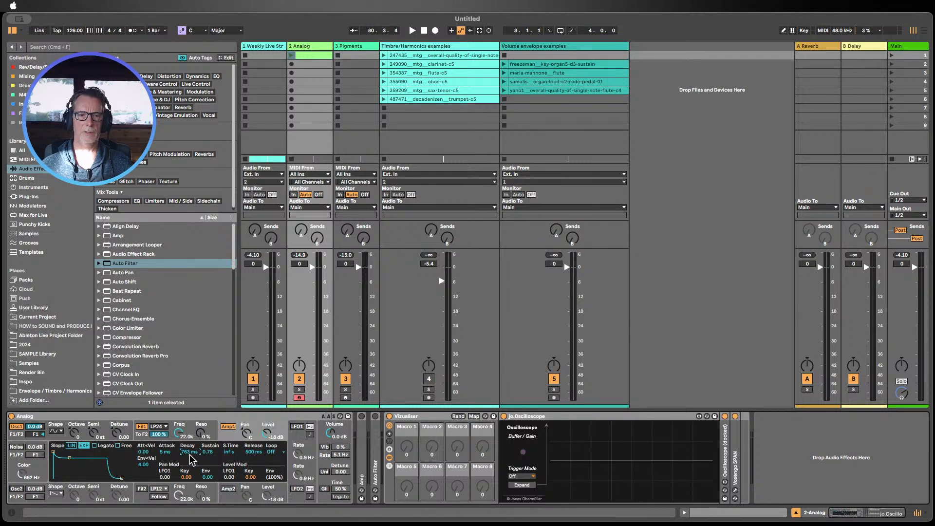
left_click_drag(202, 452, 202, 475)
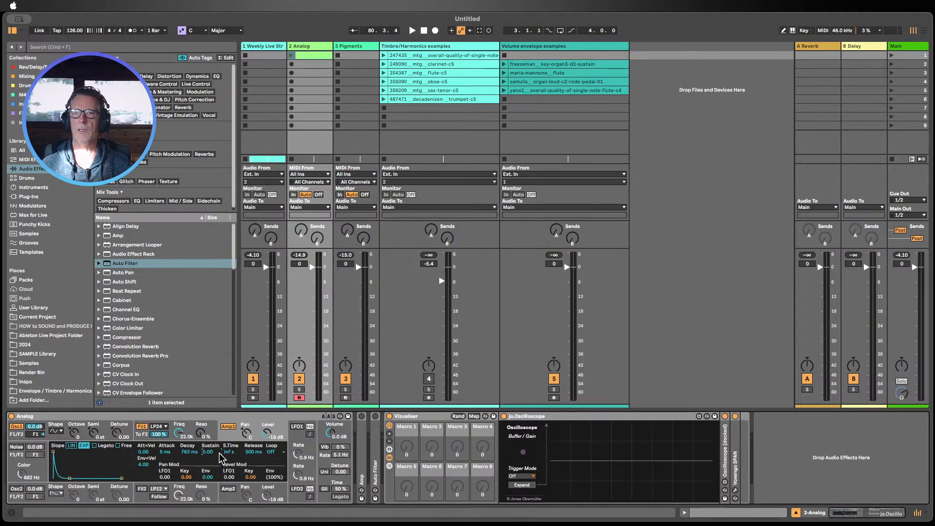
left_click_drag(208, 452, 208, 446)
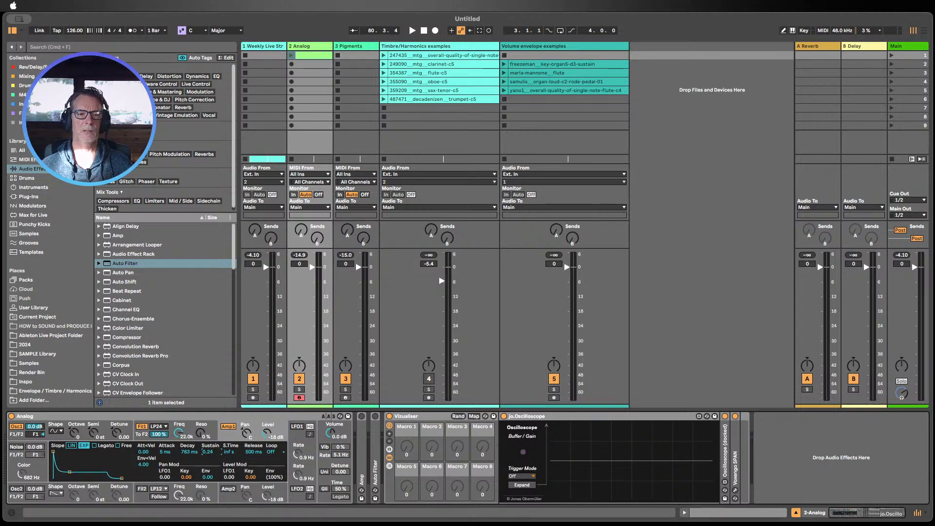
Step: Select the Pigments track, reopen its plugin window and lower the VCA envelope's sustain
left_click(355, 47)
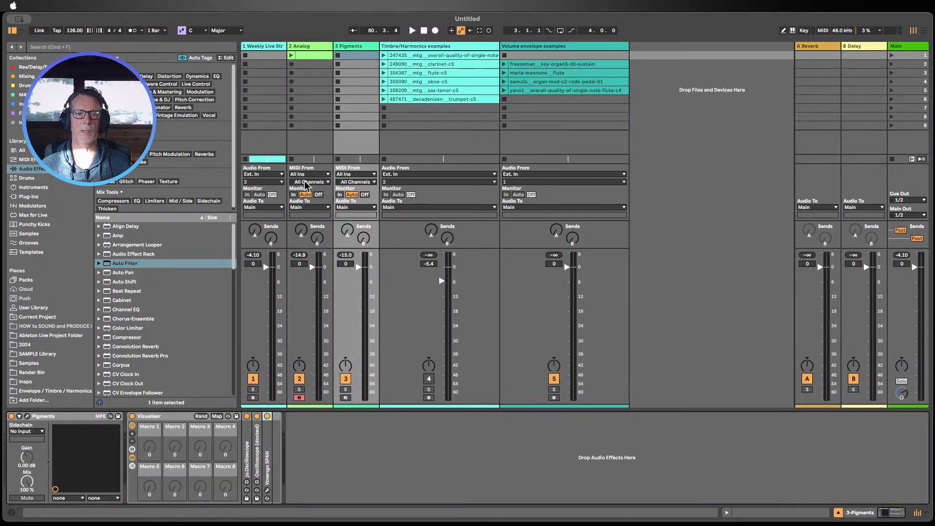
left_click(28, 416)
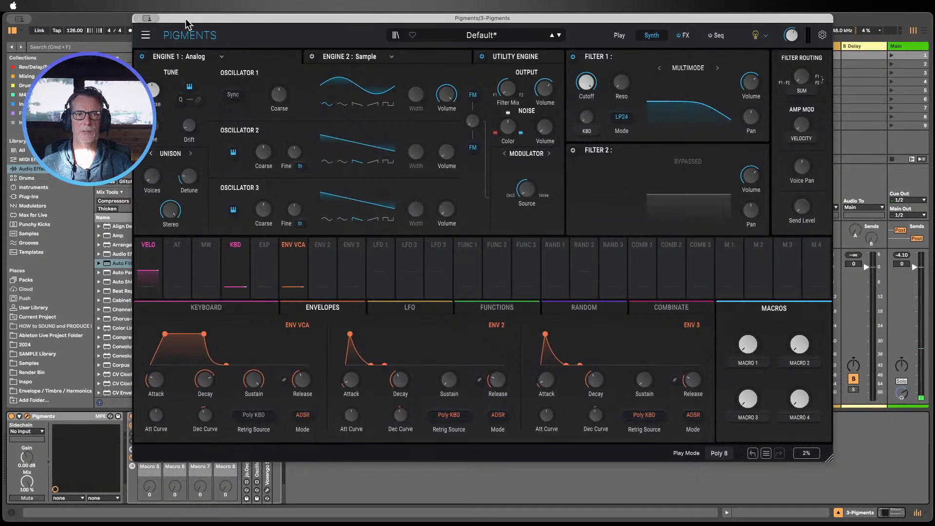
left_click_drag(188, 18, 222, 4)
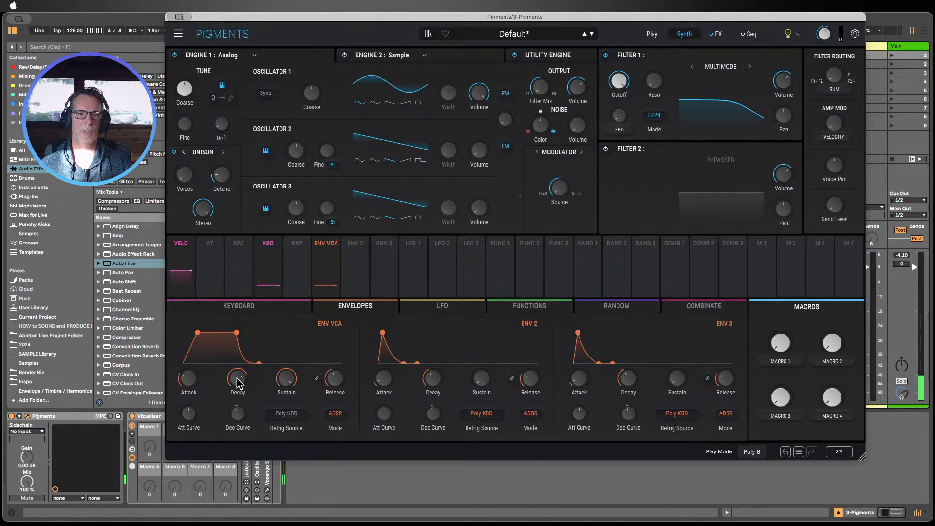
left_click_drag(283, 380, 284, 425)
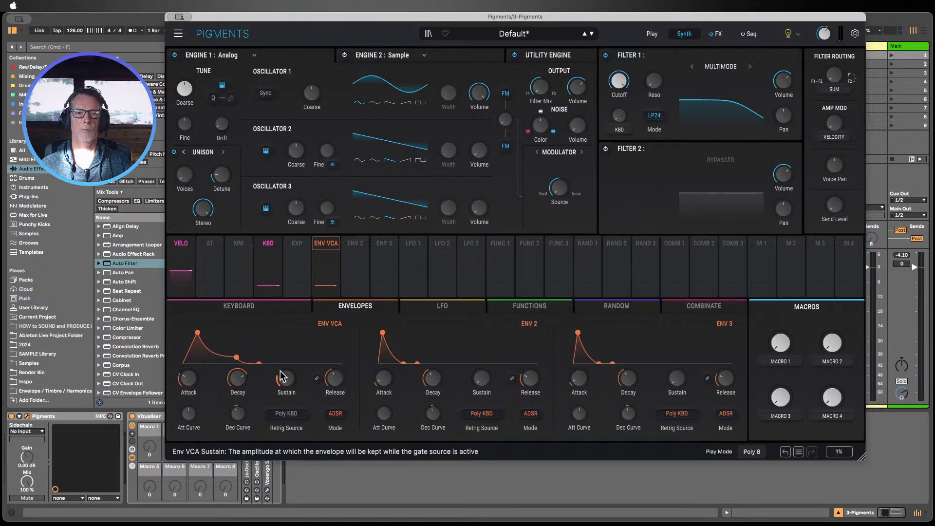
Step: Reshape the Pigments VCA envelope by lowering its sustain, attack and decay
left_click_drag(281, 371, 237, 393)
left_click_drag(185, 382, 185, 402)
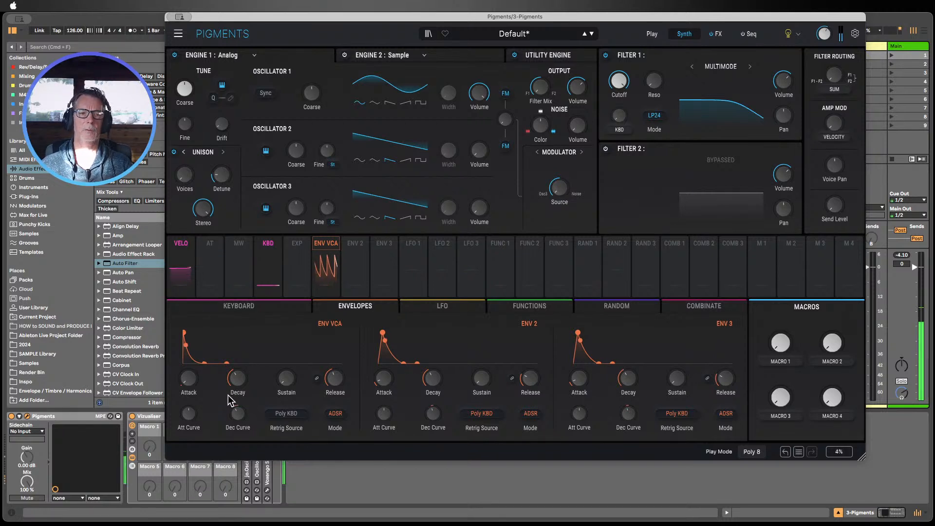
left_click_drag(239, 380, 190, 374)
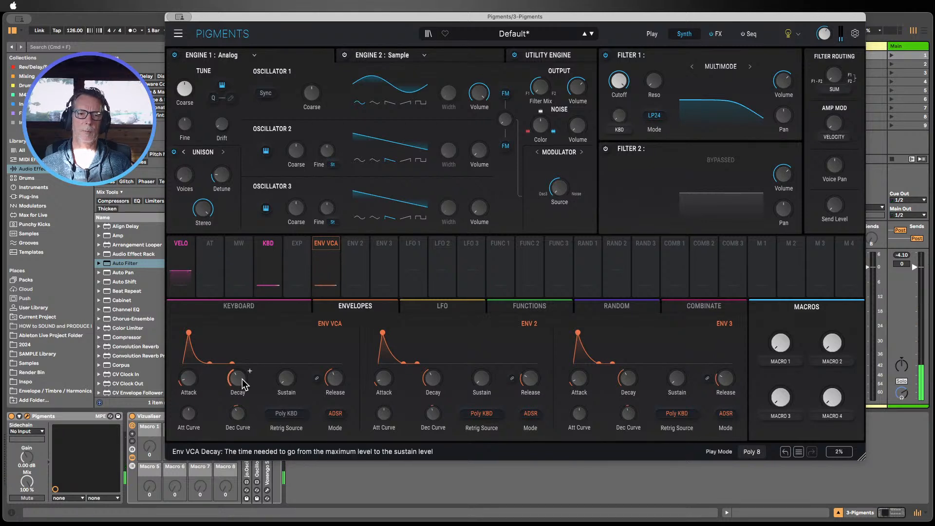
Step: Raise the Pigments VCA envelope's sustain and fine-tune its attack
mouse_move(242, 390)
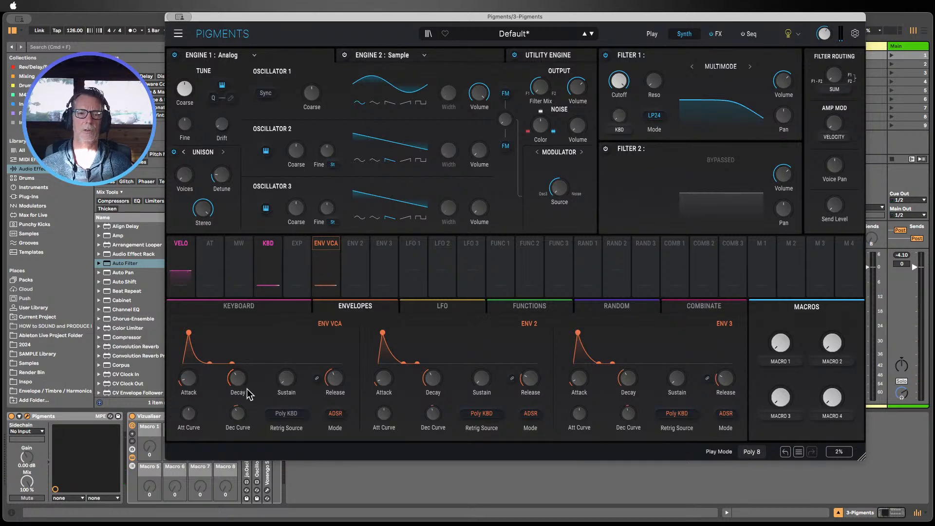
left_click_drag(284, 381, 326, 373)
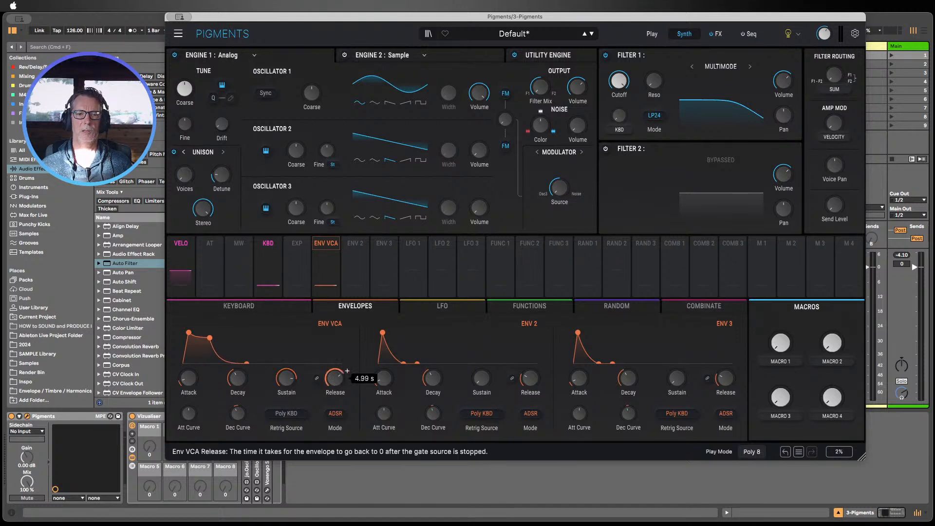
mouse_move(198, 384)
left_mouse_down()
mouse_move(200, 369)
mouse_move(190, 382)
left_mouse_up()
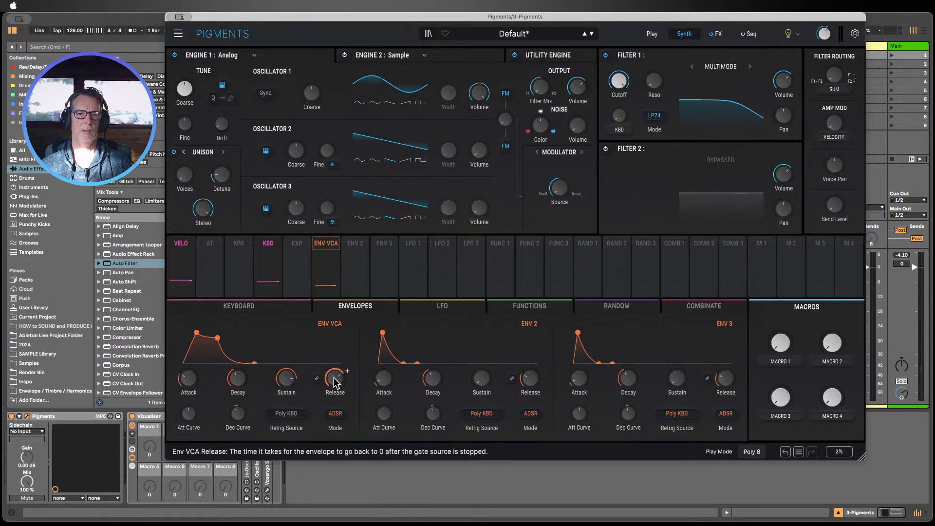
mouse_move(335, 379)
scroll(348, 371, "up", 2)
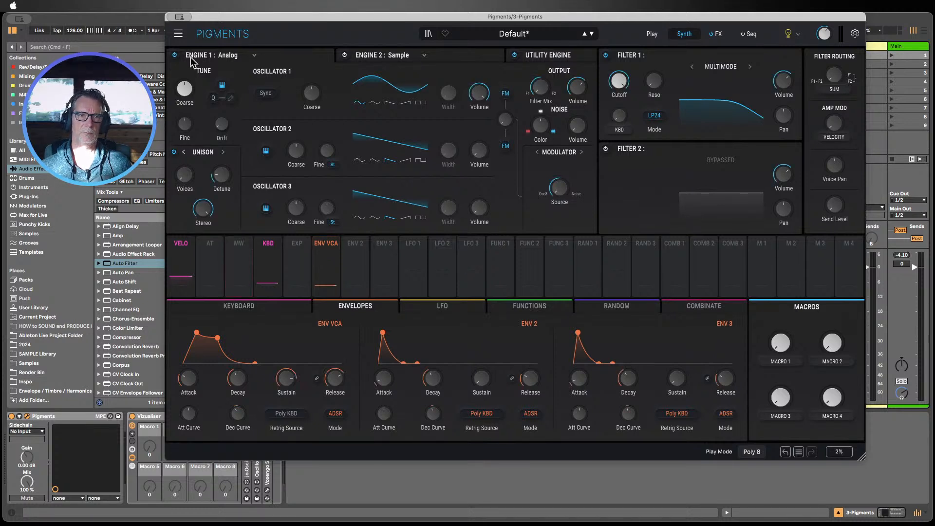
Step: Close the Pigments window, select the Analog track and arm it for recording
key("super+w")
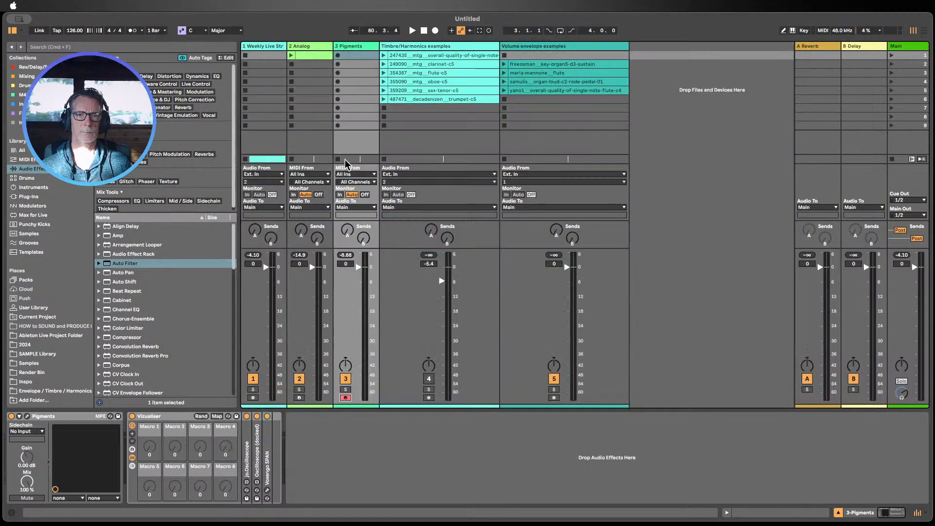
left_click(308, 49)
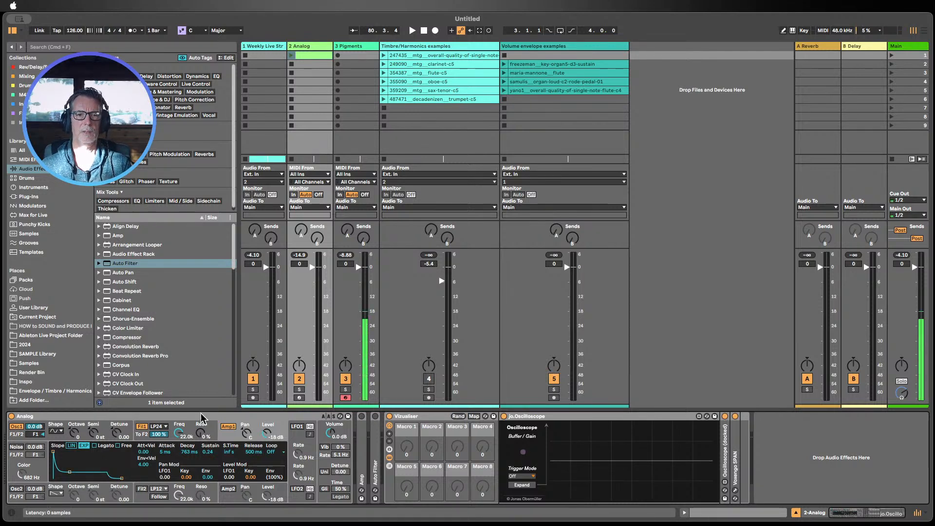
left_click(298, 398)
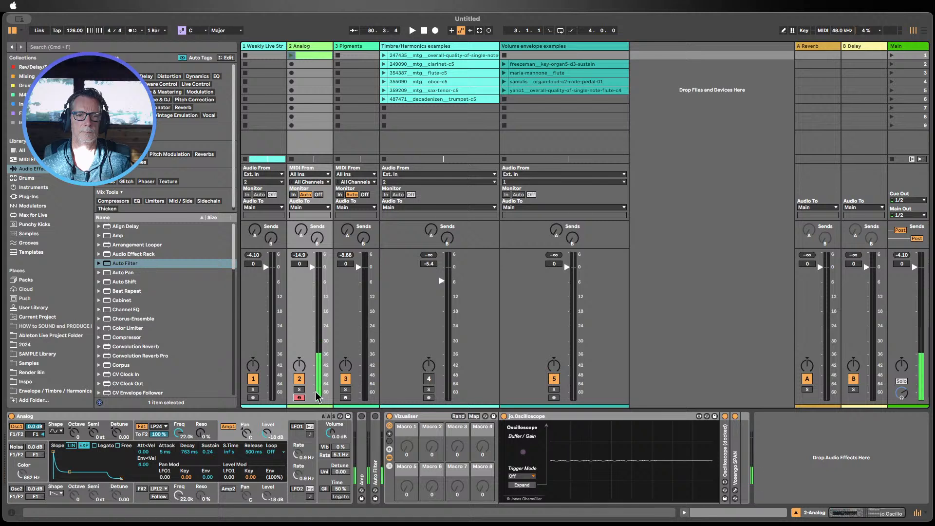
Step: Add a Limiter to the Main track and set its input gain to 3.0 dB
scroll(136, 292, "down", 12)
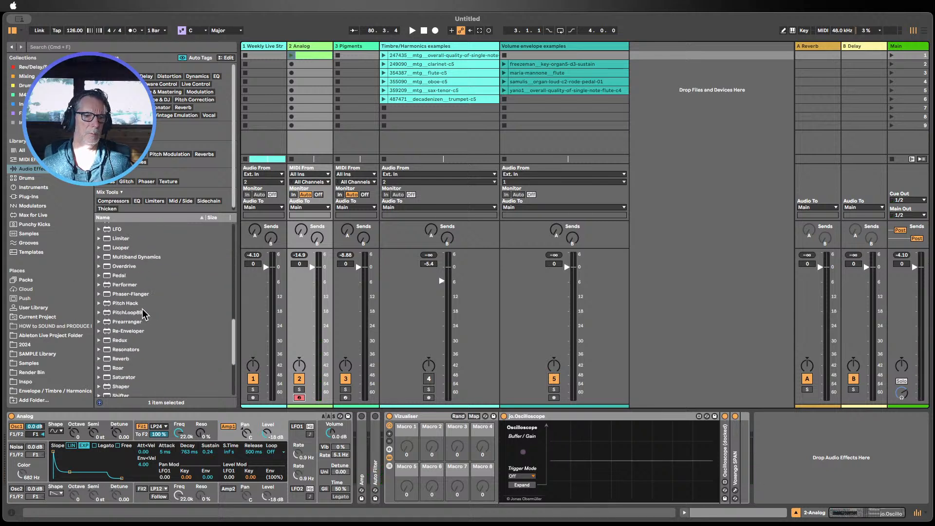
scroll(144, 314, "up", 3)
left_click_drag(119, 263, 900, 294)
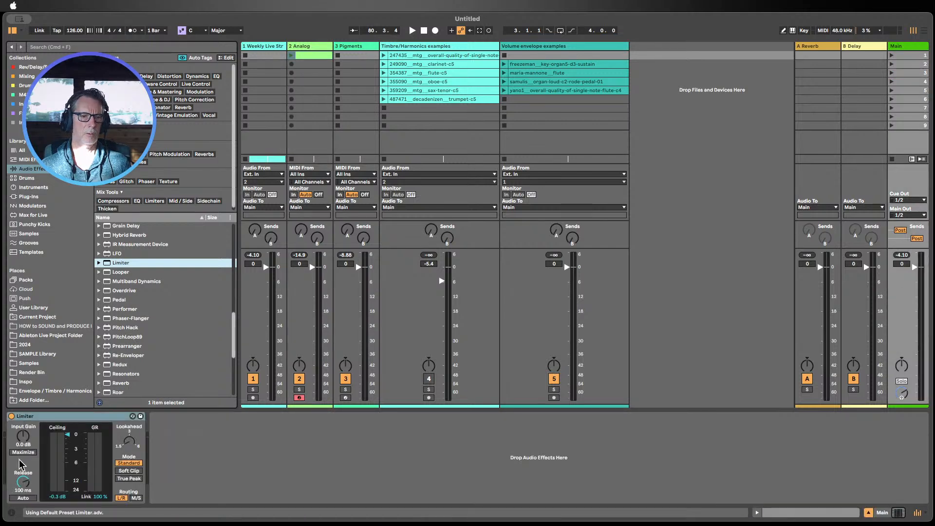
left_click_drag(25, 440, 35, 444)
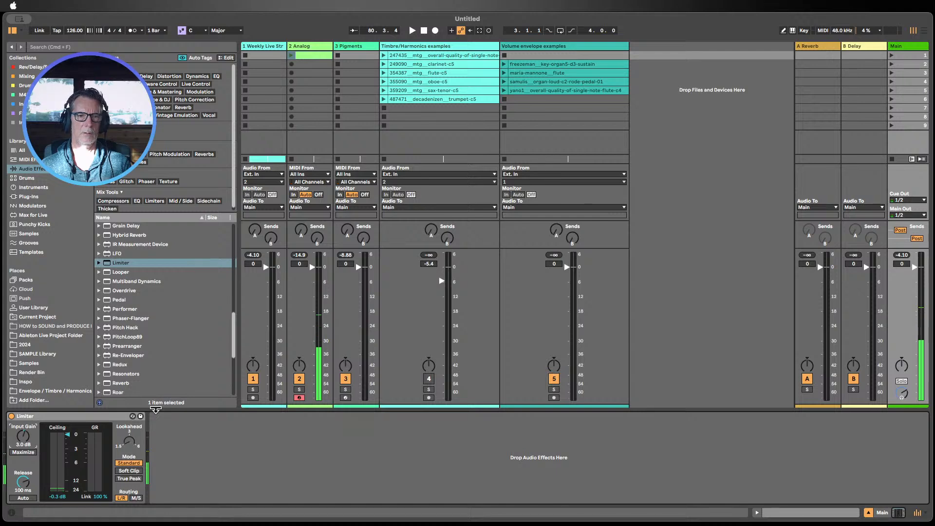
Step: Set the Analog amp envelope's sustain to 1.00, release to 5 ms and decay to 826 ms
left_click(307, 46)
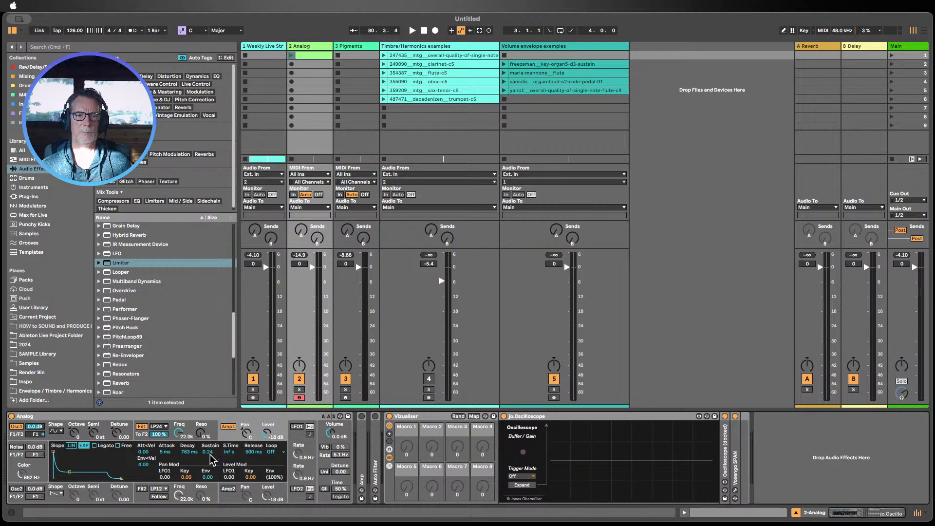
left_click_drag(208, 451, 208, 428)
left_click_drag(248, 452, 248, 487)
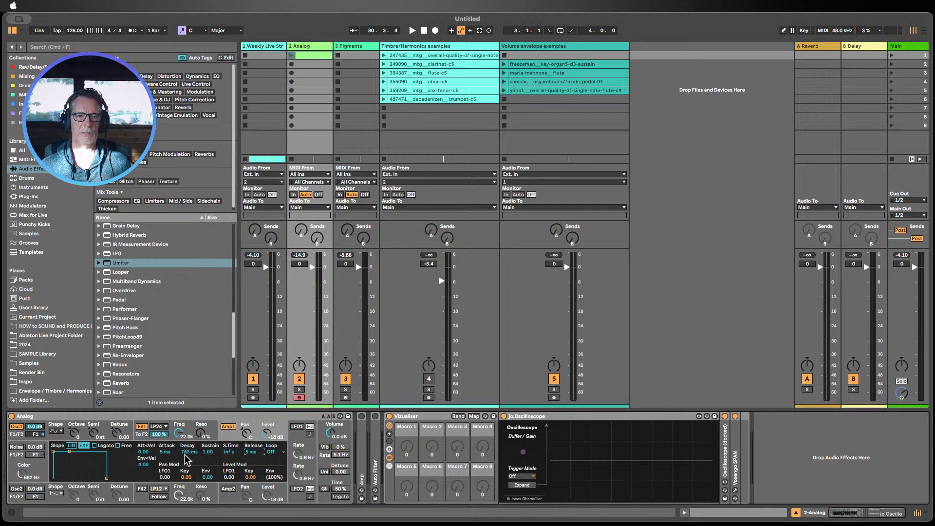
left_click_drag(187, 457, 188, 463)
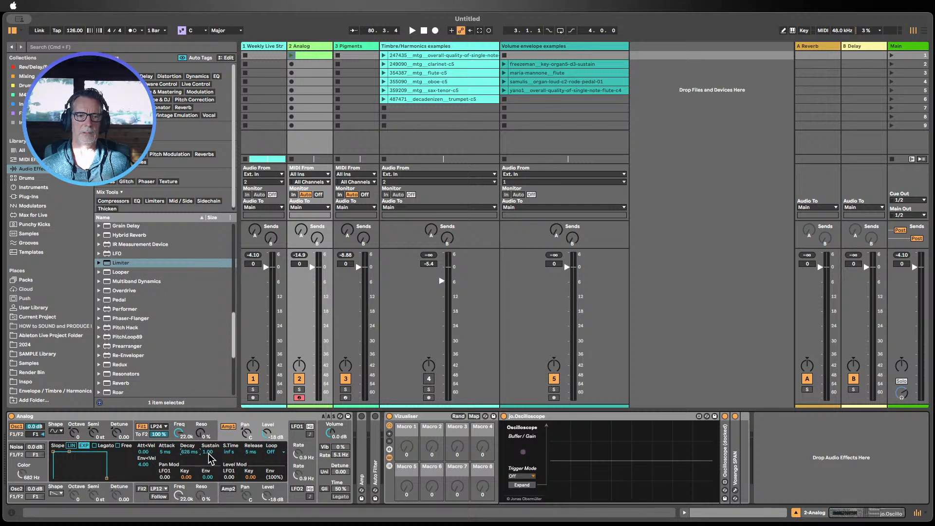
left_click(252, 452)
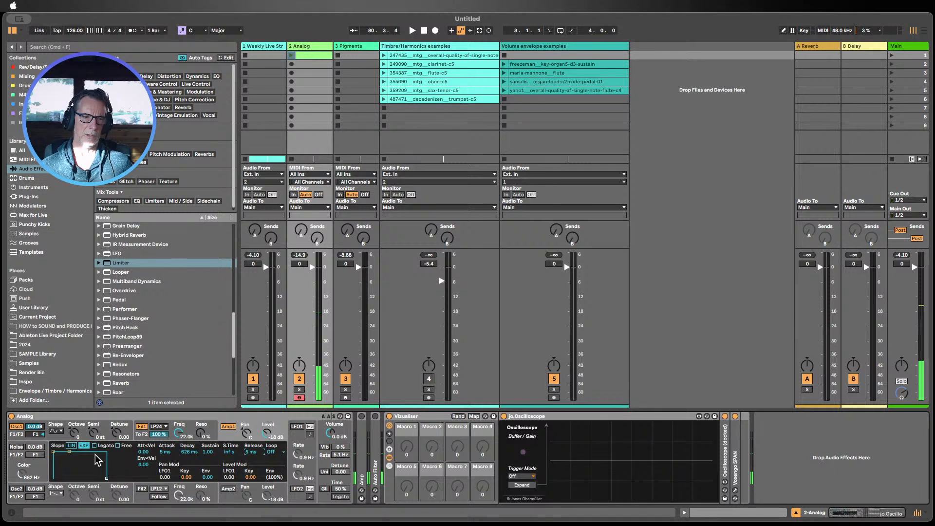
Step: Show Oscillator 2's settings and expand the oscilloscope into its own window
left_click(46, 497)
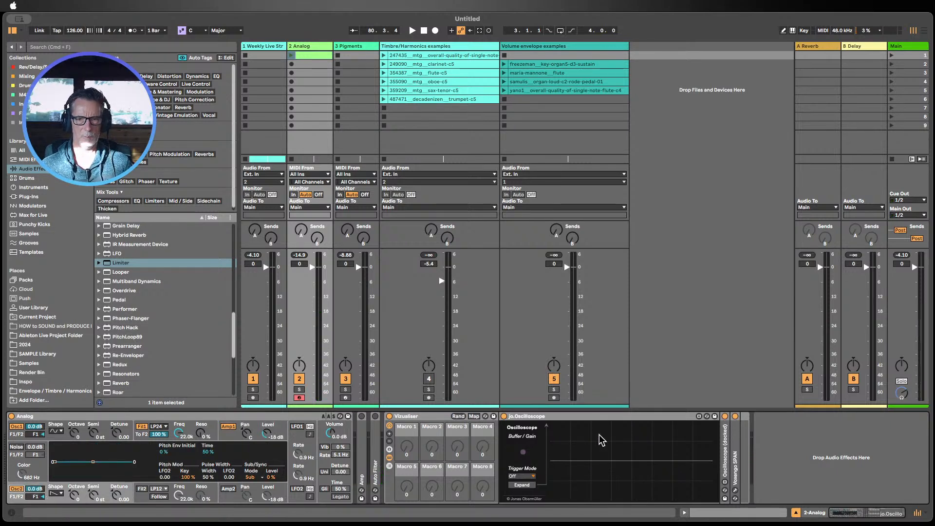
left_click(522, 485)
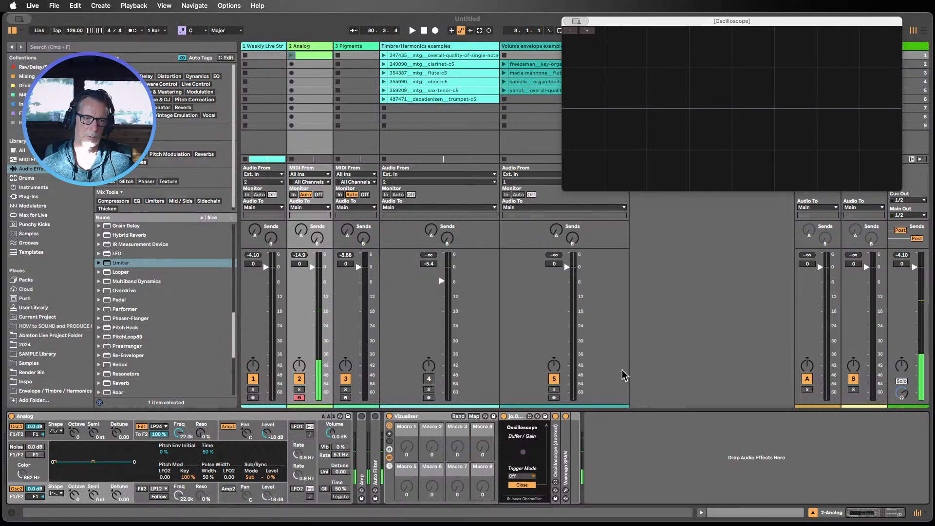
Step: Show the Amp 1 envelope and set its attack to 9 ms
left_click(240, 436)
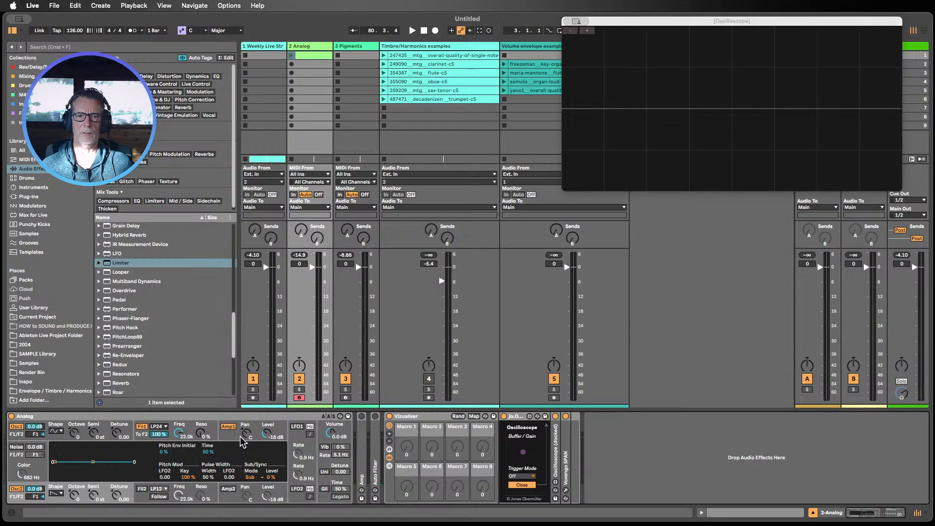
left_click(239, 434)
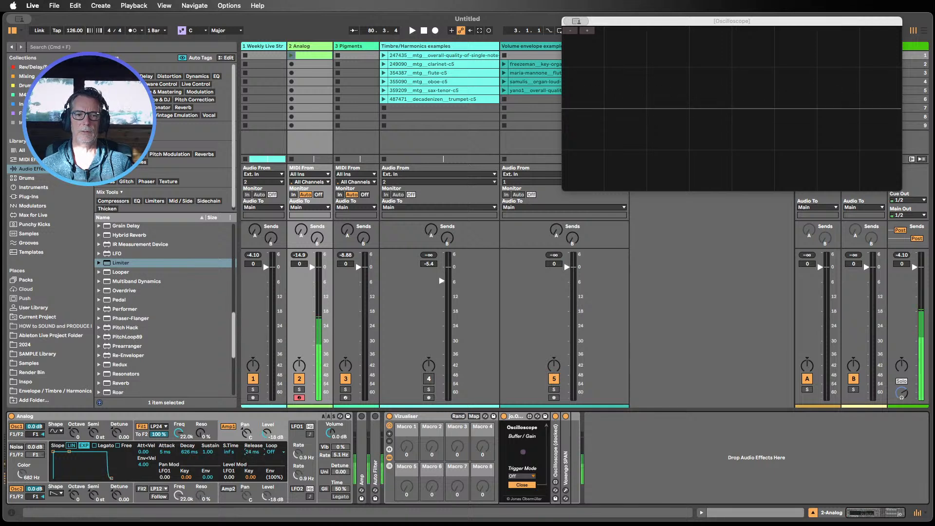
left_click_drag(166, 452, 166, 451)
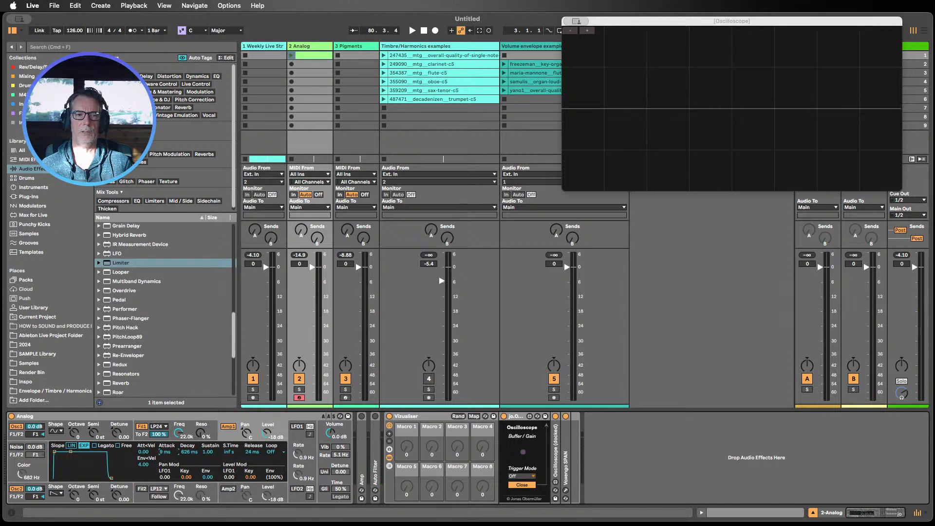
left_click_drag(165, 452, 167, 454)
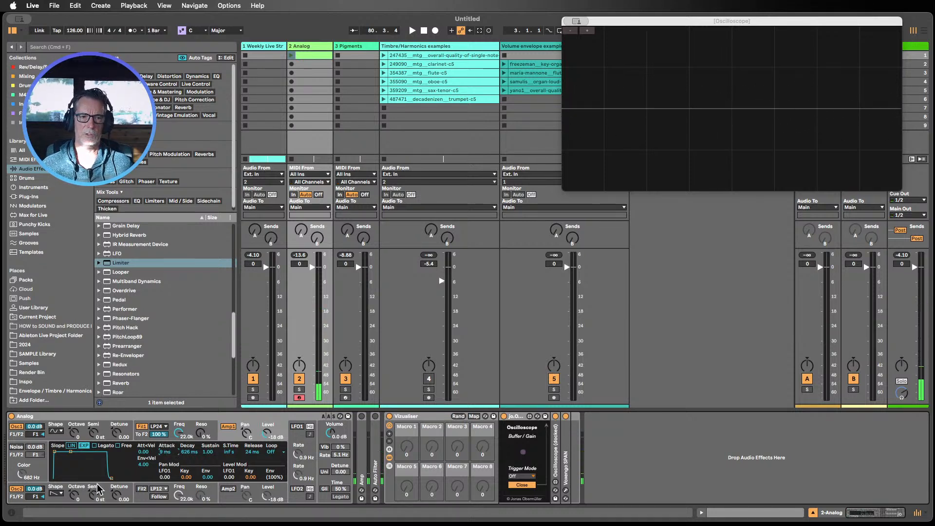
Step: Switch off Oscillator 2 and choose a different waveform shape for Oscillator 1
left_click(16, 490)
left_click(66, 427)
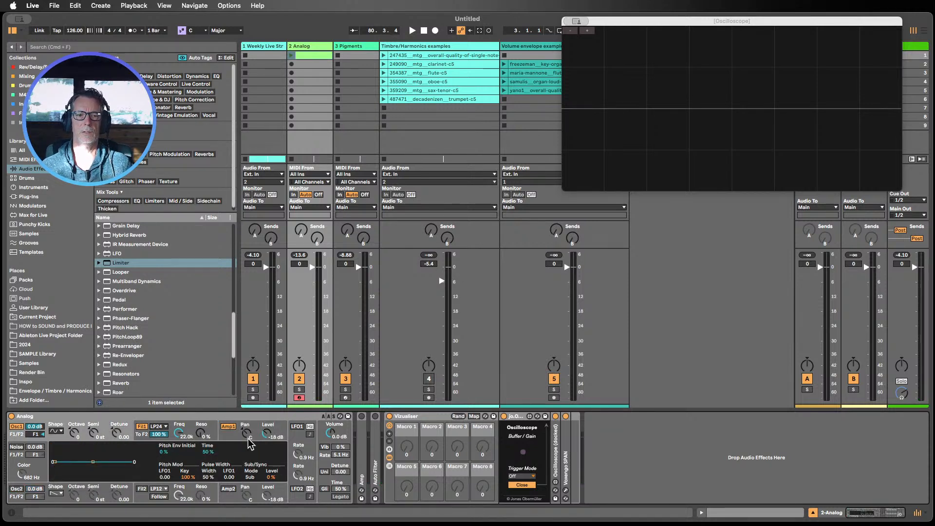
left_click(56, 431)
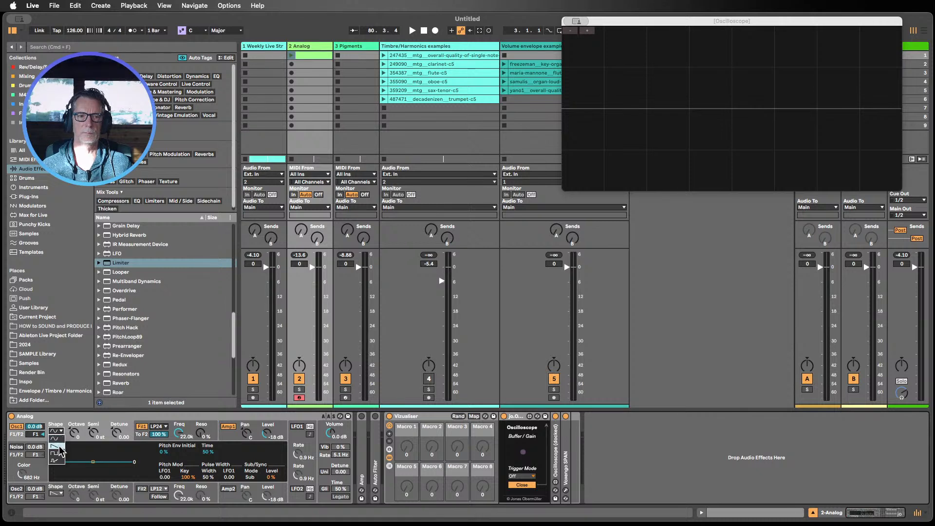
left_click(60, 445)
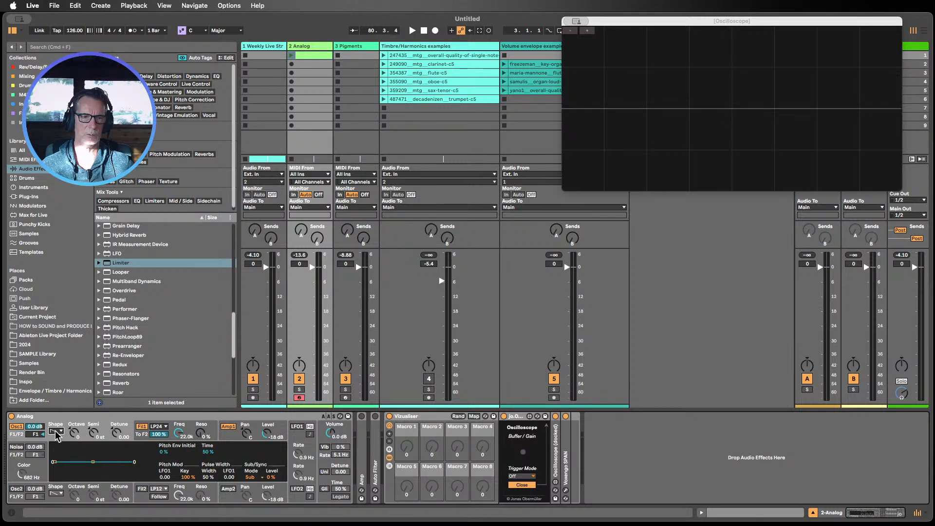
Step: Show the Amp 1 envelope, reset its release time and set its sustain to 0.41
left_click(233, 434)
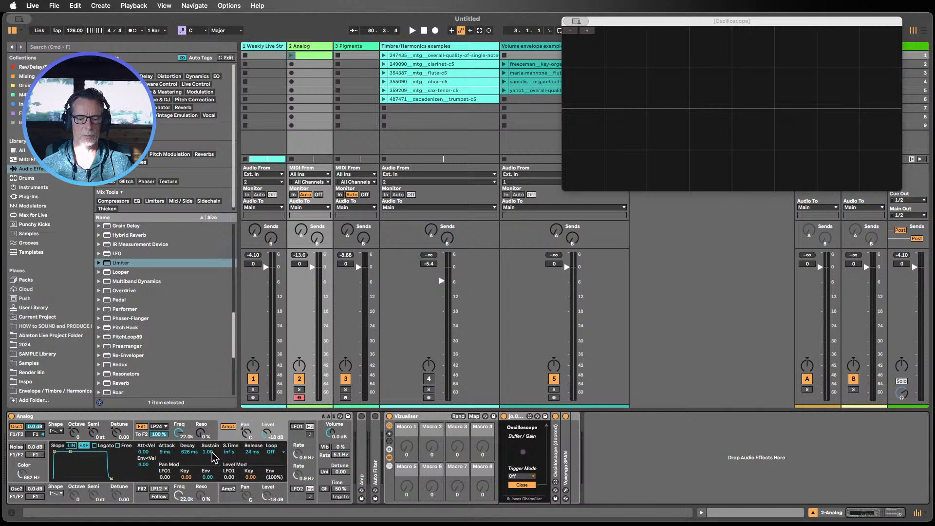
left_click_drag(211, 457, 211, 480)
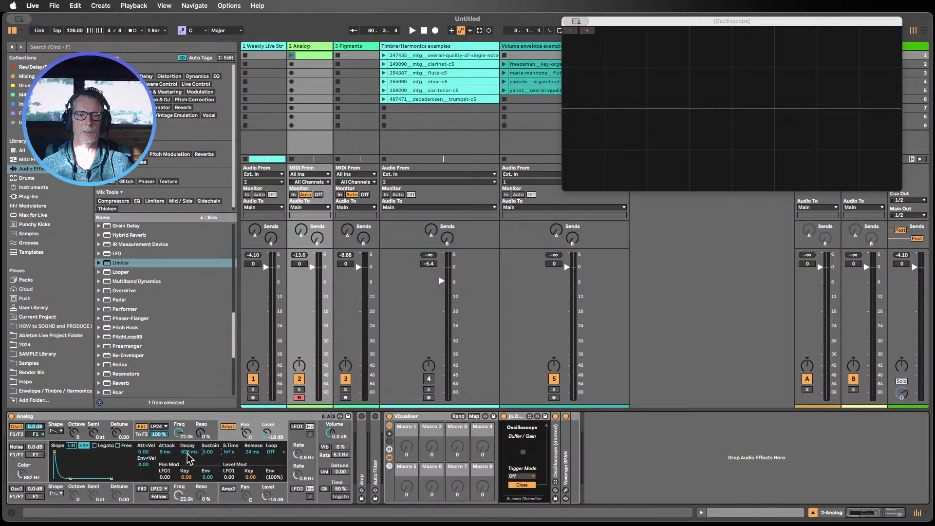
double_click(249, 452)
left_click_drag(210, 452, 209, 426)
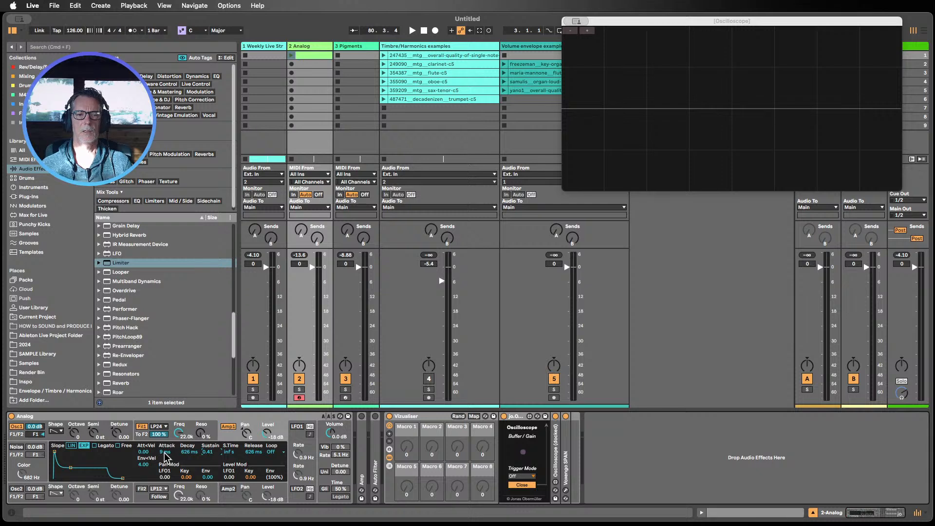
Step: Set the amp envelope's attack to 5 ms
left_click_drag(165, 456, 165, 446)
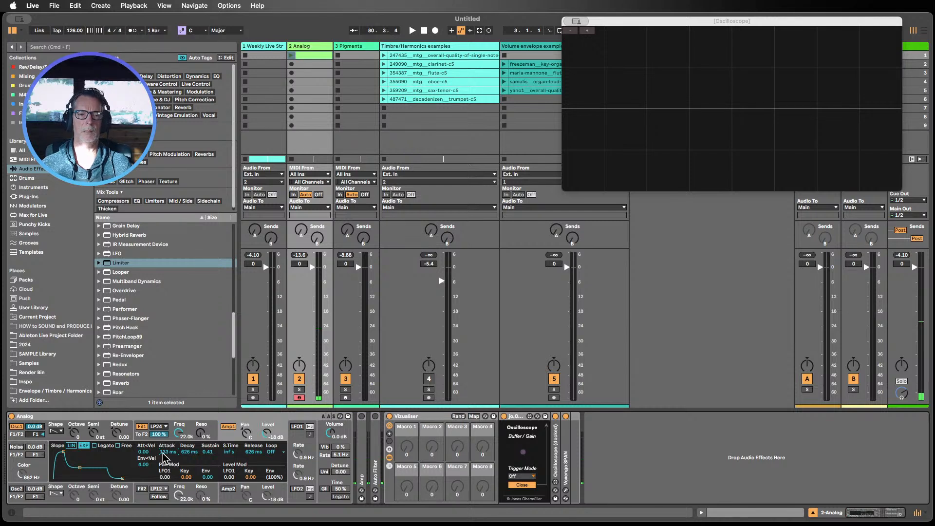
left_click_drag(166, 455, 167, 474)
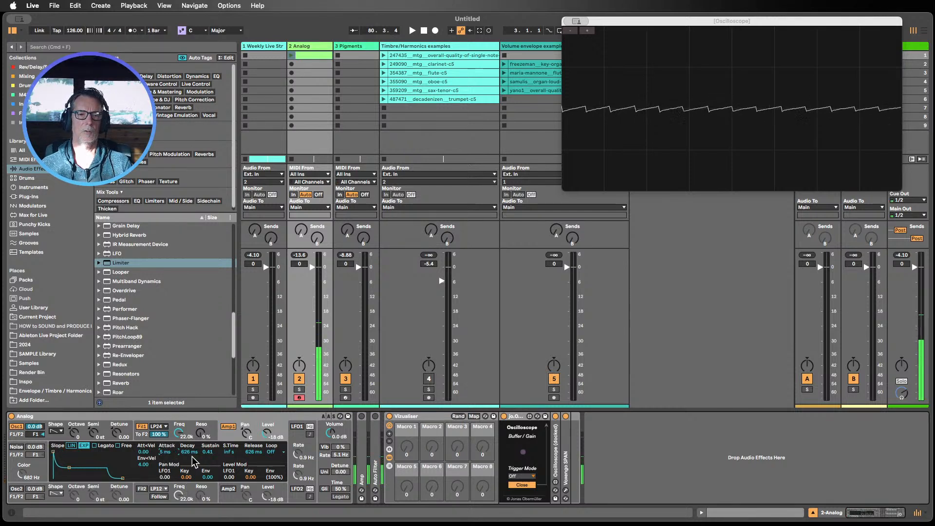
Step: Set the amp envelope's sustain to 0 and its decay to 826 ms
left_click_drag(207, 451, 186, 459)
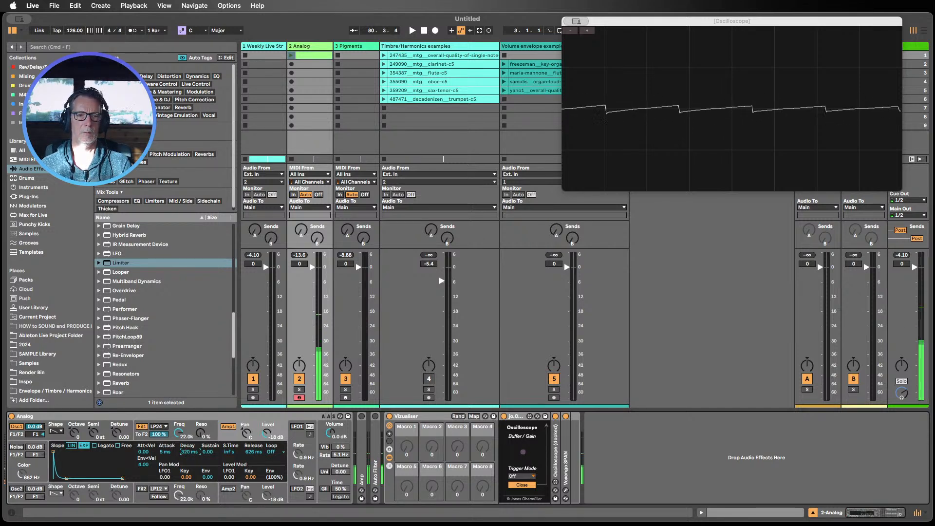
mouse_move(189, 452)
left_mouse_down()
mouse_move(189, 423)
mouse_move(189, 462)
left_mouse_up()
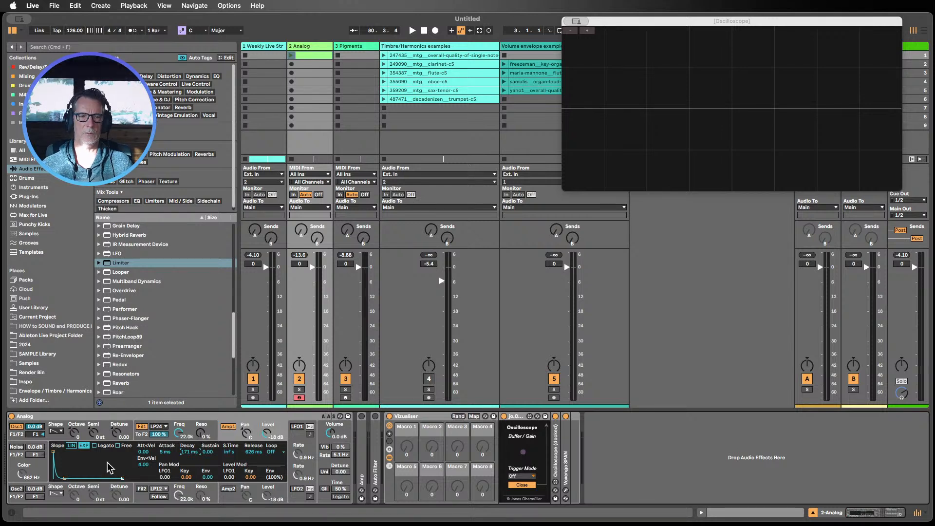
left_click_drag(194, 455, 195, 433)
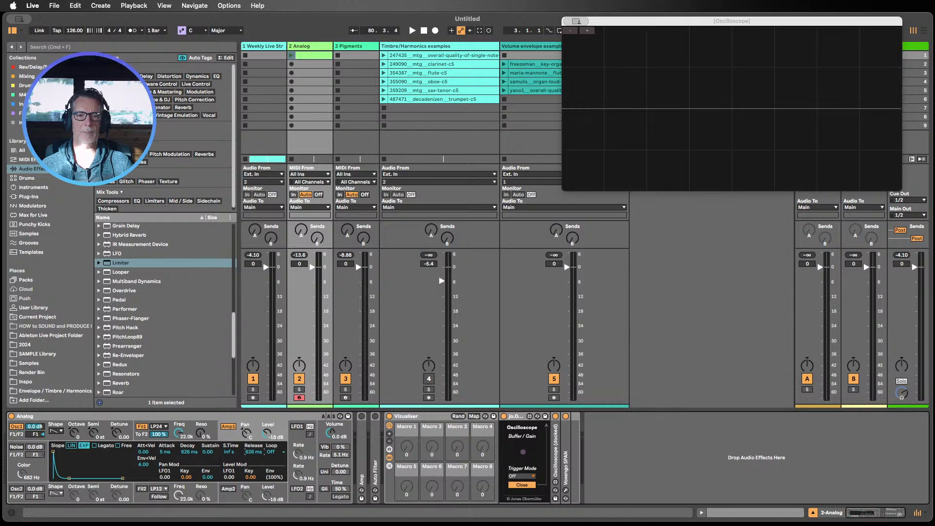
mouse_move(208, 452)
left_mouse_down()
mouse_move(208, 414)
mouse_move(208, 470)
left_mouse_up()
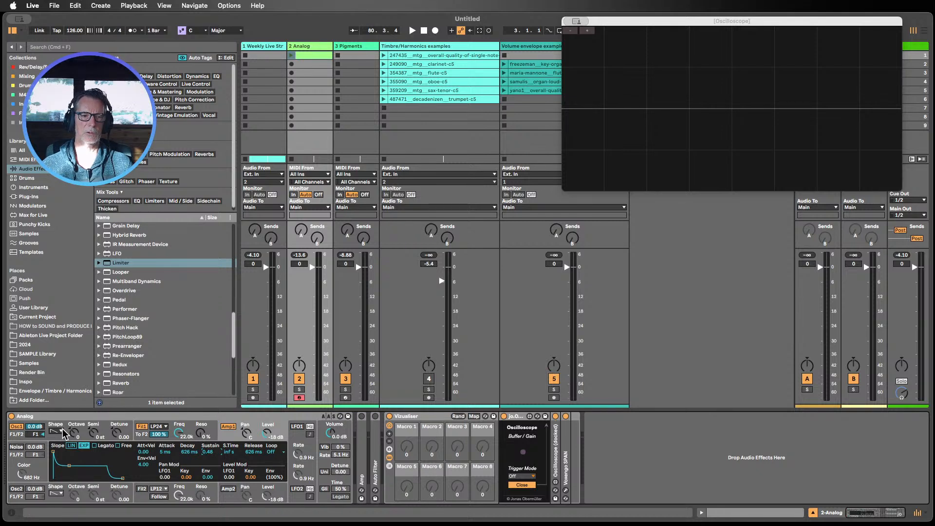
Step: Show Analog's Filter 1 envelope and open the SPAN spectrum analyzer window beside the oscilloscope
left_click(185, 429)
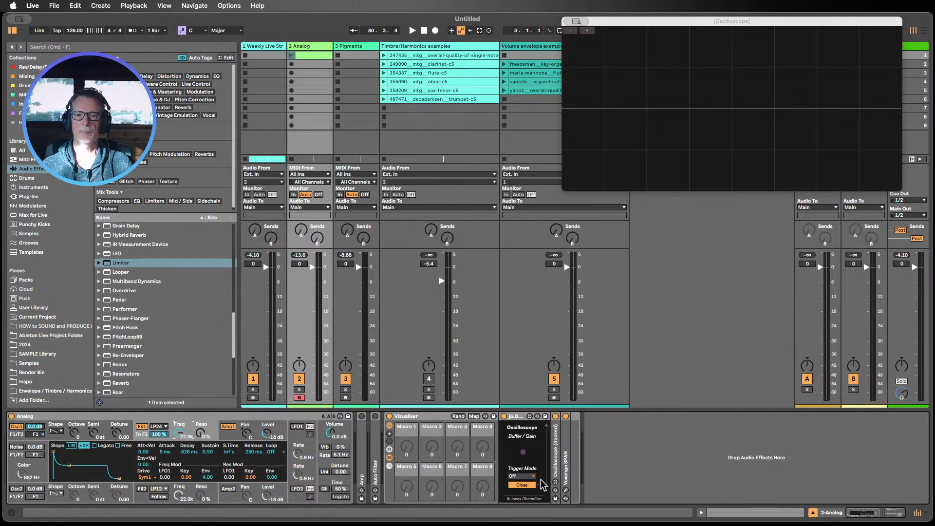
left_click(565, 490)
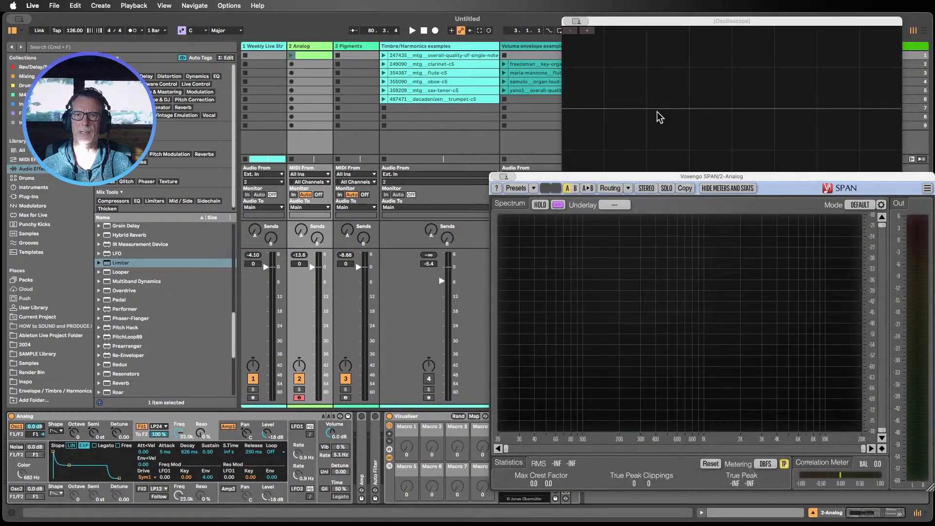
left_click_drag(650, 177, 688, 197)
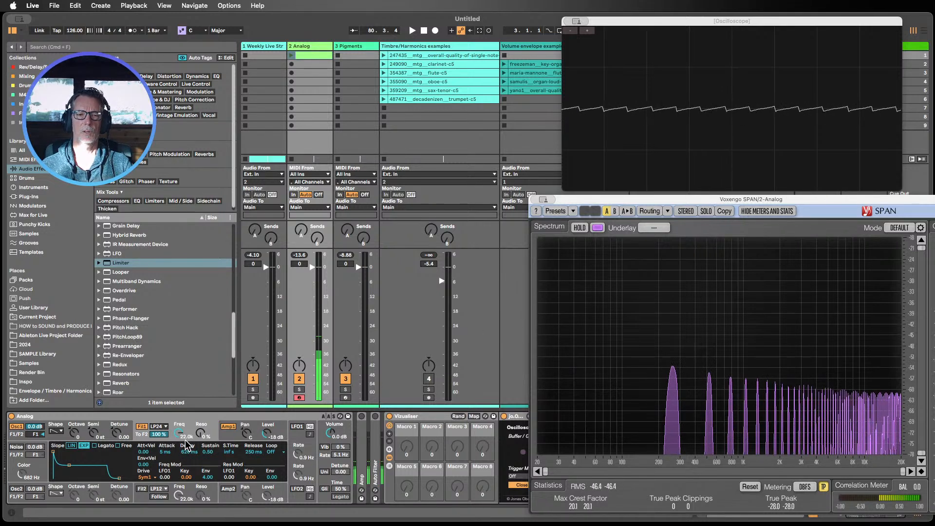
Step: Sweep Filter 1's cutoff frequency down and back up, and raise its resonance
left_click_drag(185, 441, 185, 492)
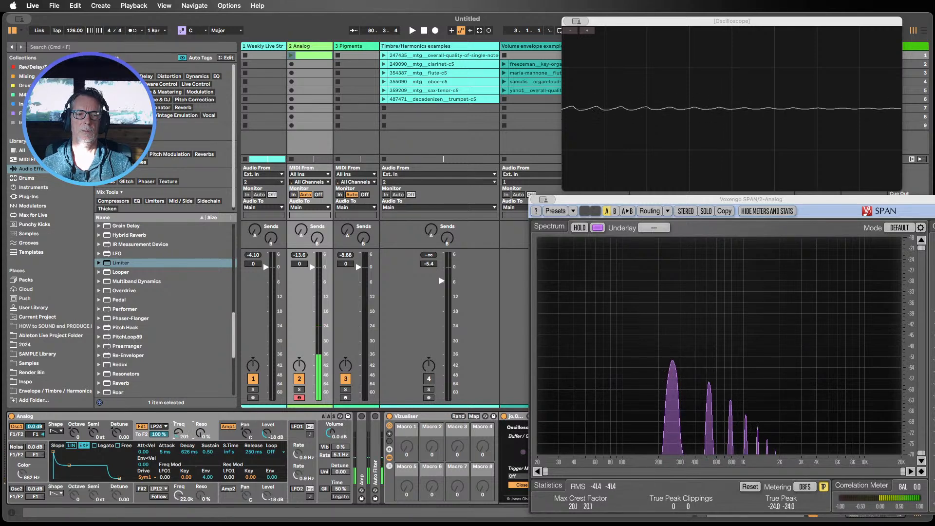
mouse_move(177, 438)
left_mouse_down()
mouse_move(176, 422)
mouse_move(178, 460)
mouse_move(178, 435)
left_mouse_up()
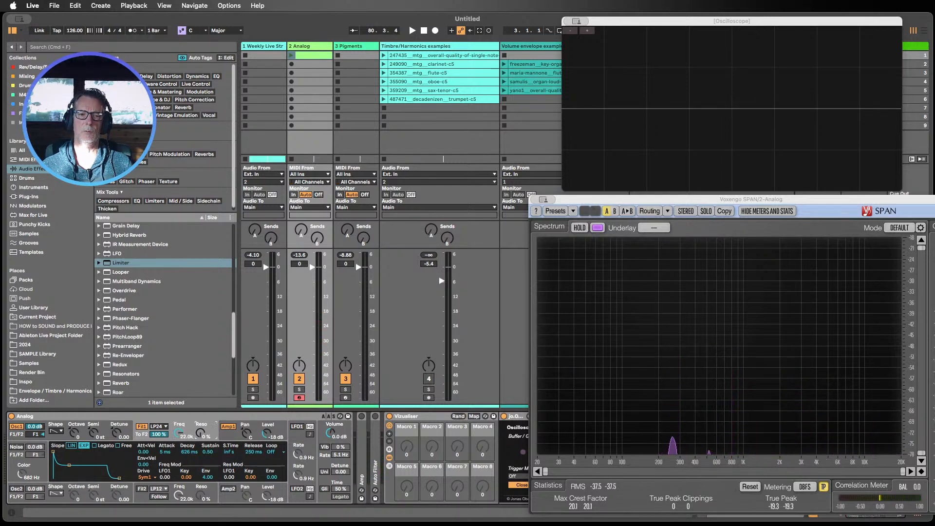
left_click_drag(196, 436, 196, 424)
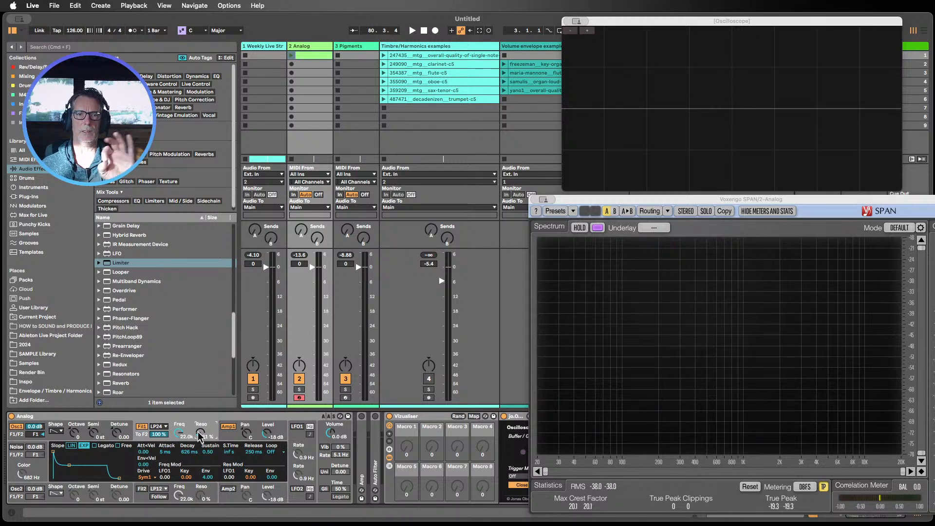
left_click_drag(201, 432, 202, 432)
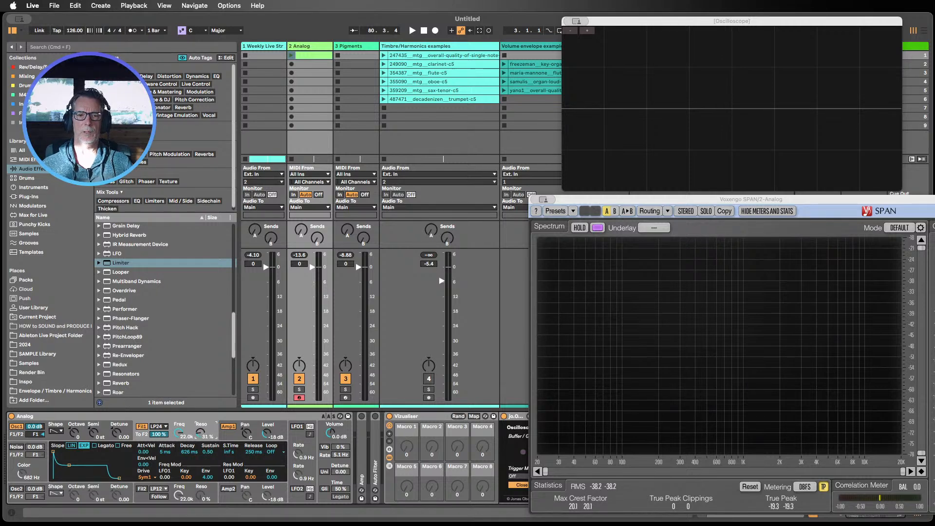
Step: Expand and enable the Auto Filter, lower its cutoff to 1.28 kHz and reset its resonance to 0%
double_click(374, 437)
left_click_drag(636, 197, 732, 143)
left_click(375, 415)
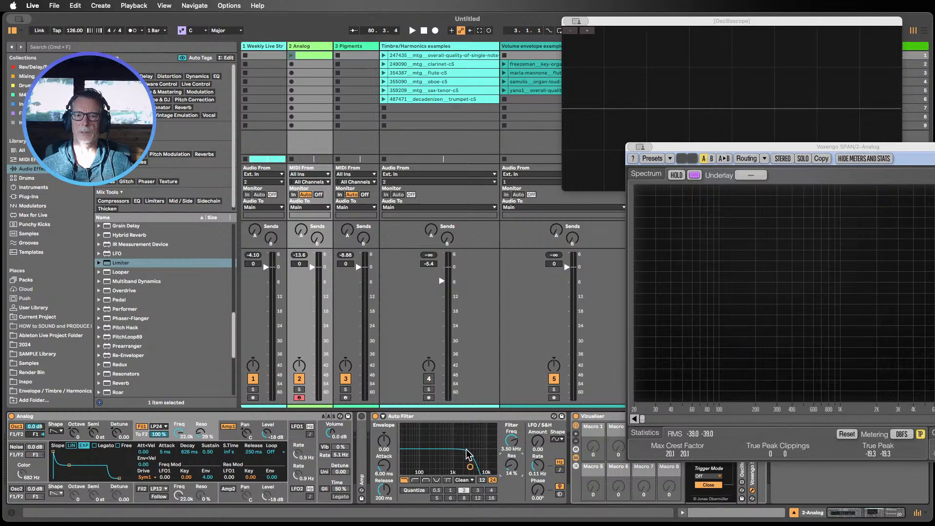
left_click_drag(513, 442, 513, 456)
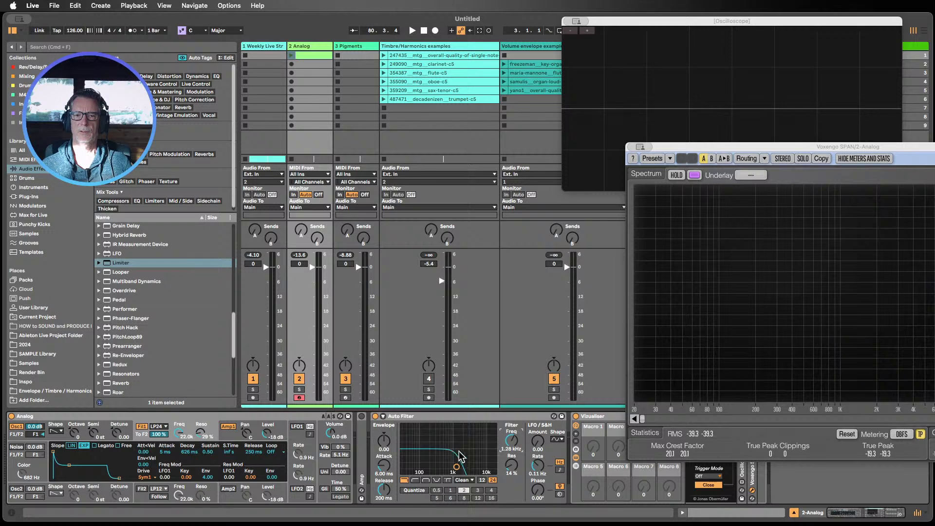
mouse_move(447, 457)
left_mouse_down()
mouse_move(447, 438)
mouse_move(456, 470)
left_mouse_up()
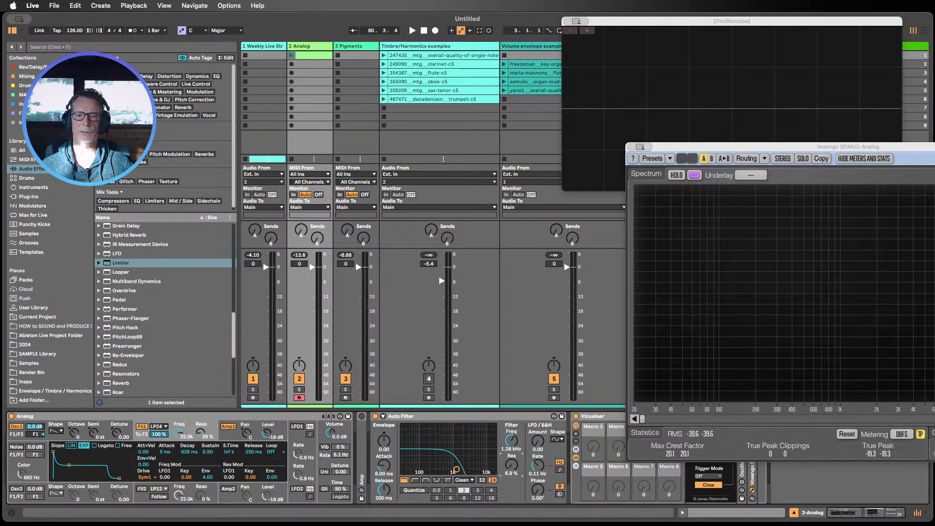
double_click(512, 465)
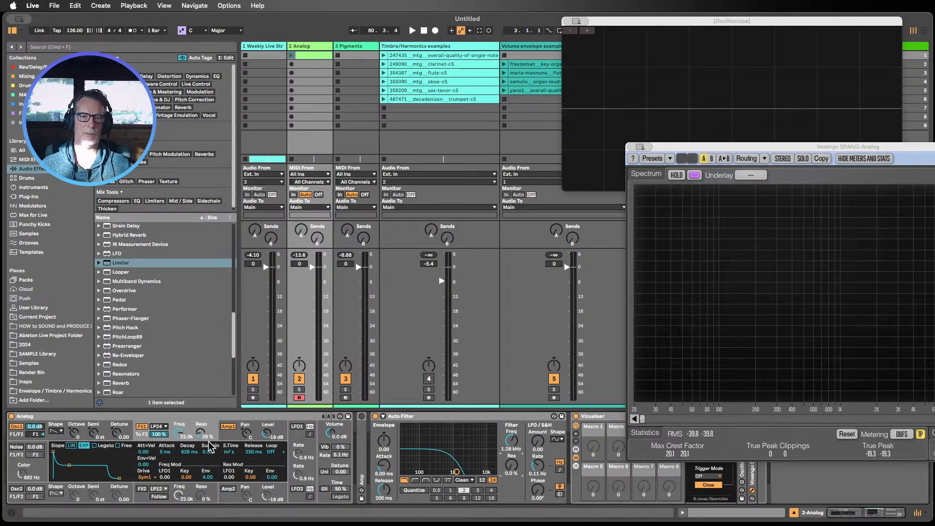
Step: Bypass the Auto Filter and sweep Analog's Filter 1 cutoff and resonance, leaving resonance at 19%
left_click_drag(200, 433, 200, 431)
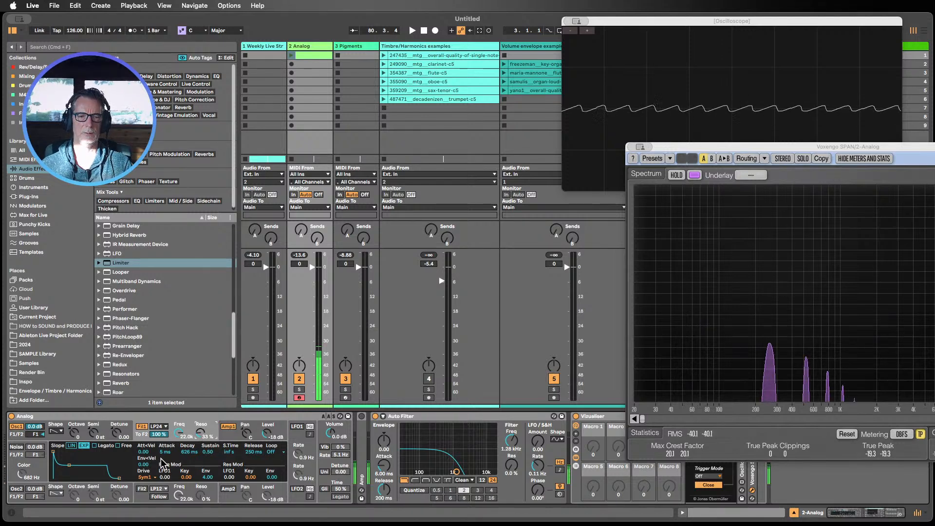
left_click_drag(179, 432, 200, 440)
left_click(375, 416)
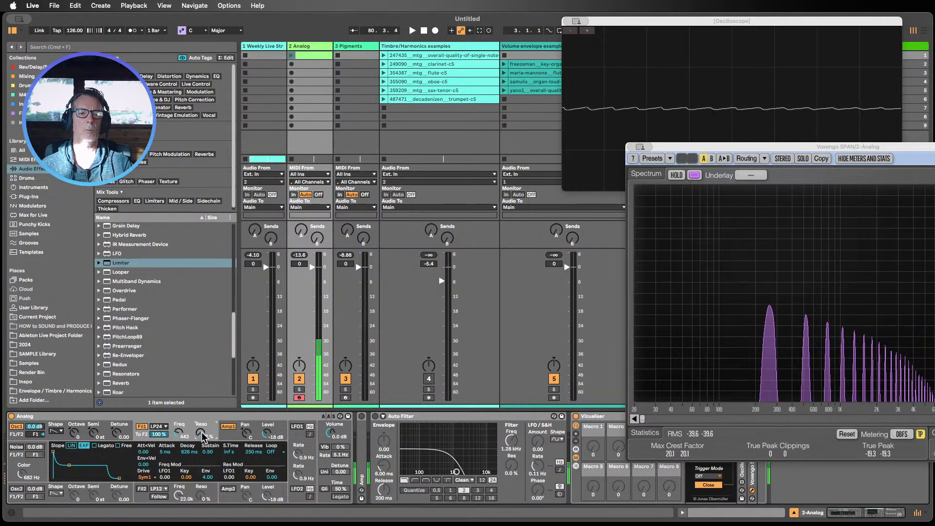
left_click_drag(179, 432, 200, 427)
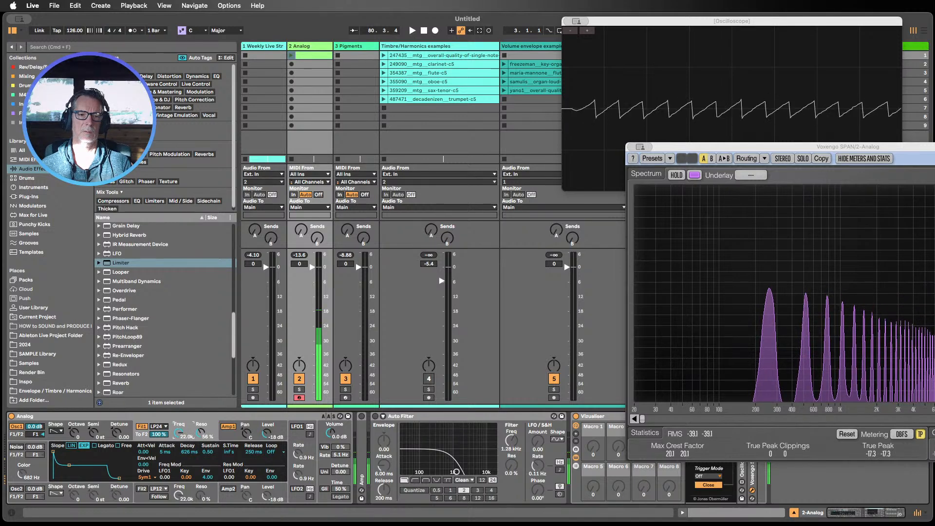
left_click_drag(179, 431, 179, 440)
left_click_drag(178, 433, 201, 427)
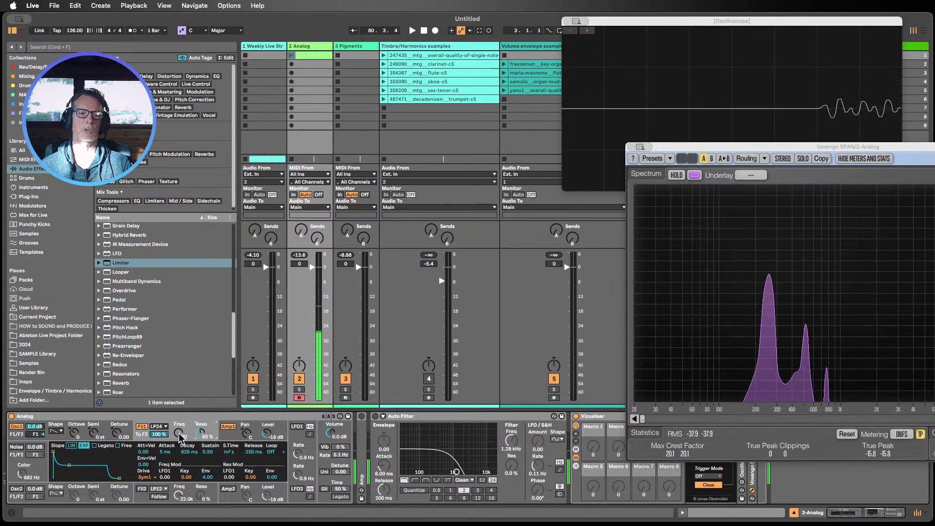
left_click_drag(200, 433, 200, 465)
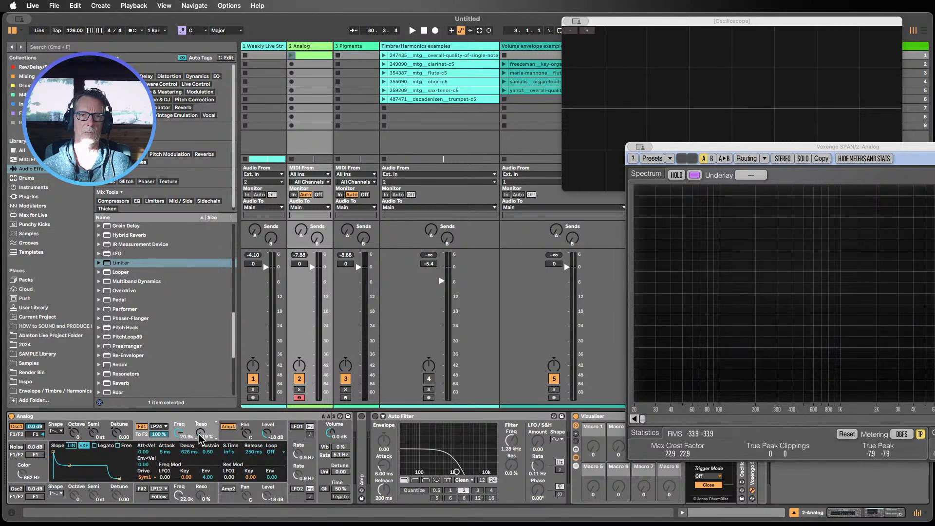
Step: Insert a new MIDI track and load the Wavetable instrument onto it
left_click(297, 48)
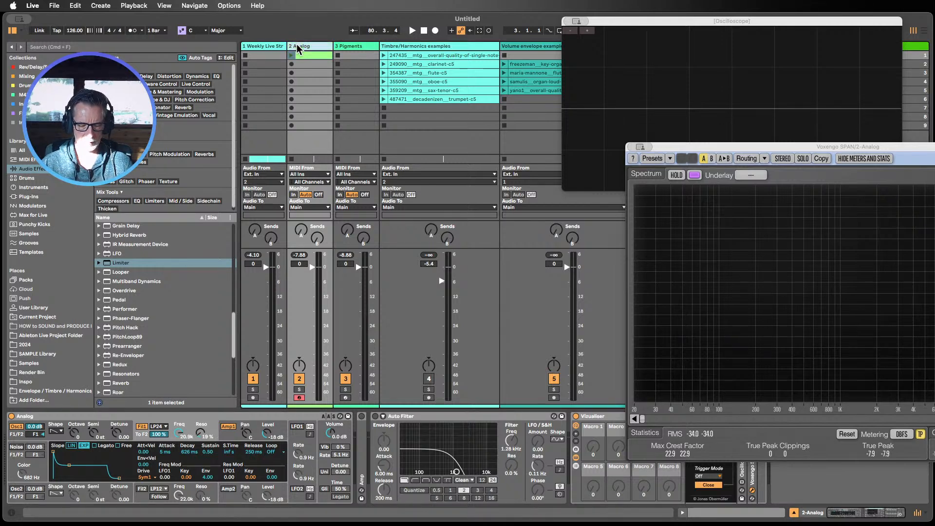
key("super+shift+t")
scroll(125, 306, "down", 2)
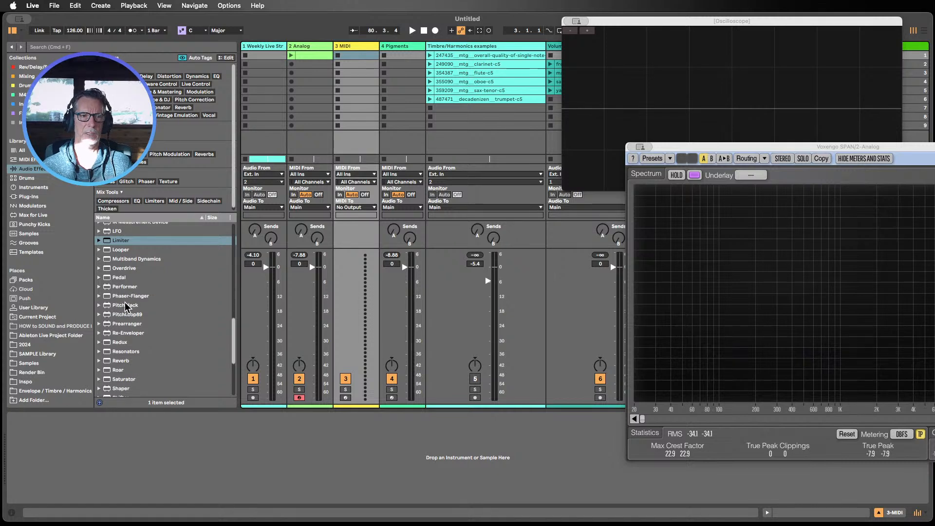
left_click(33, 188)
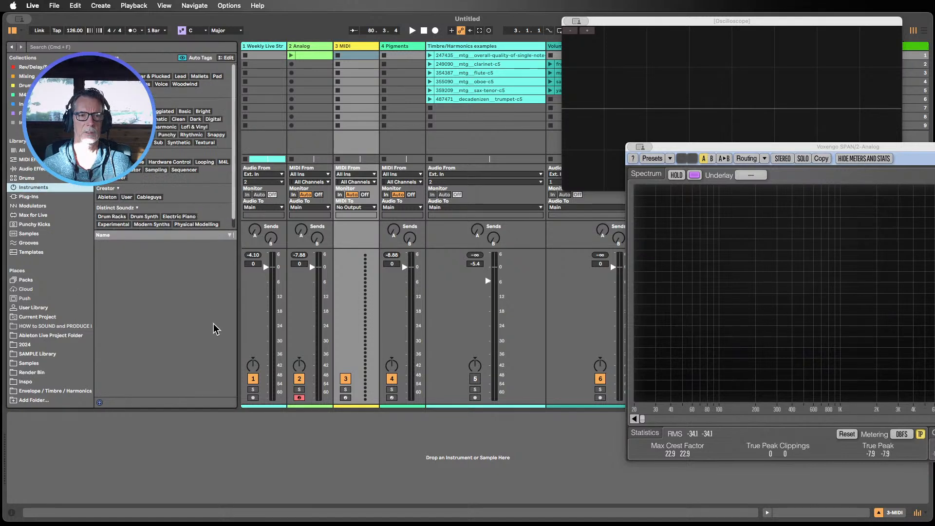
scroll(167, 302, "up", 10)
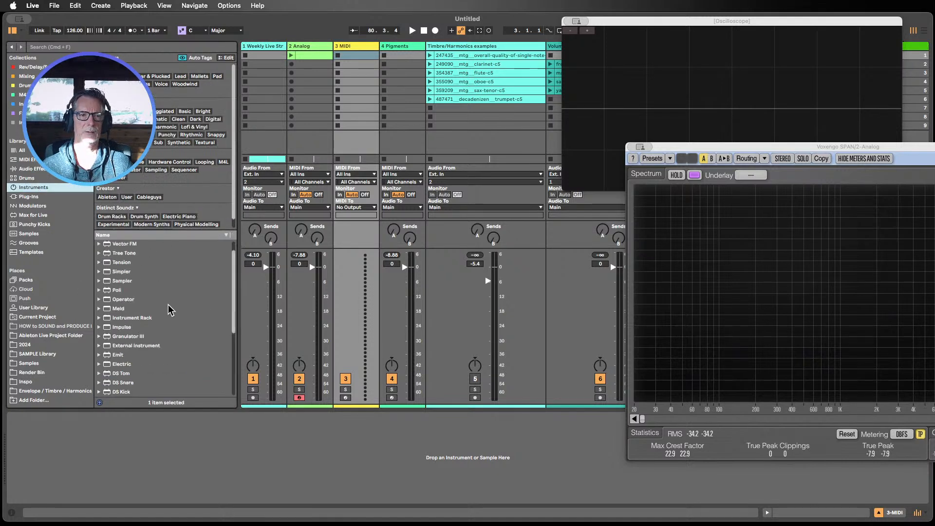
left_click_drag(125, 243, 355, 119)
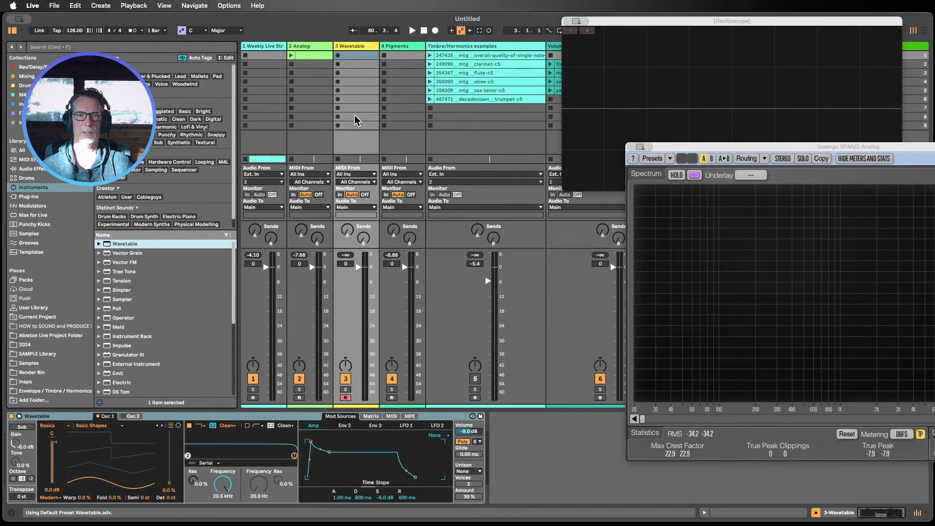
Step: Open Analog's Oscillator 1 shape list, then return to the Wavetable track
left_click(310, 49)
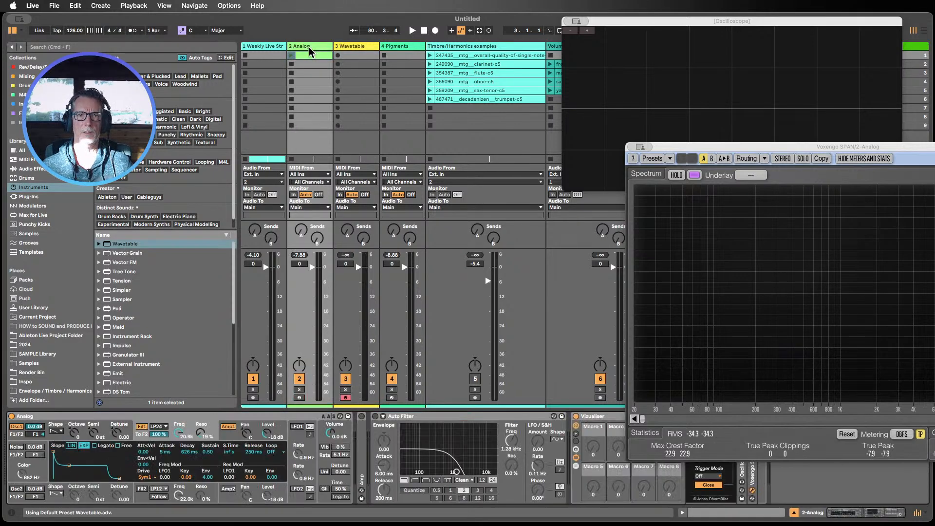
left_click(60, 433)
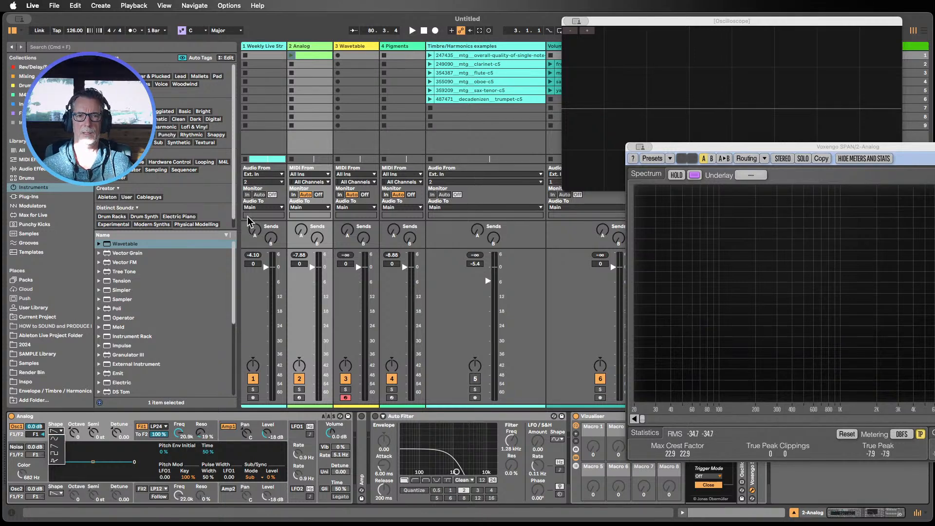
left_click(353, 83)
left_click(356, 46)
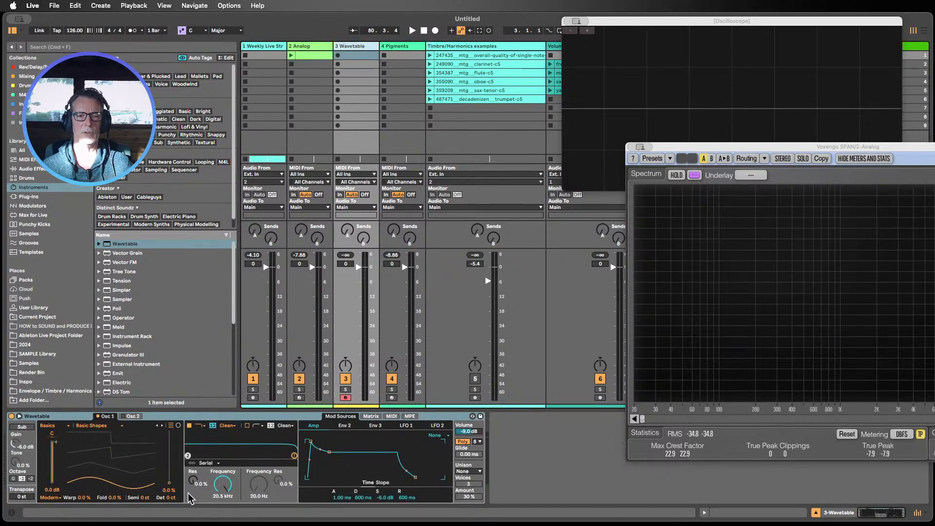
Step: Set Wavetable Oscillator 1's wavetable position to about 34%
left_click_drag(171, 493, 172, 477)
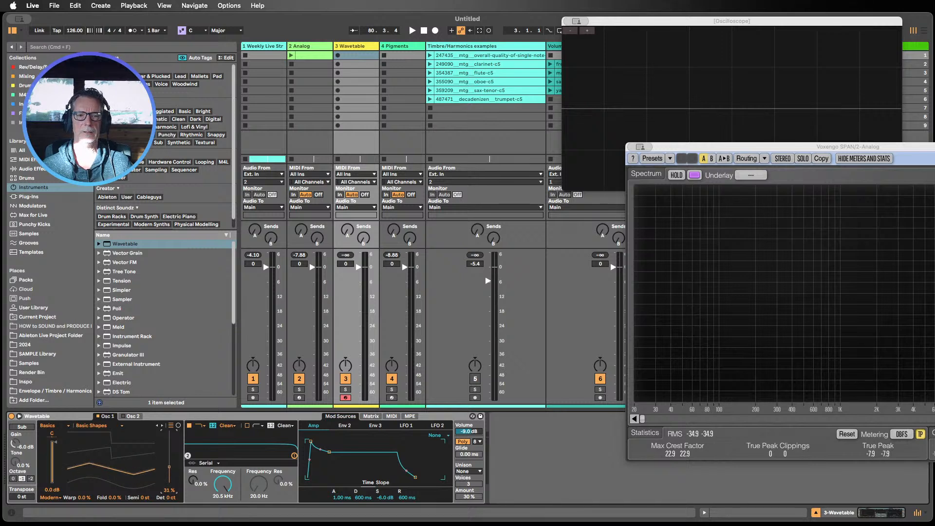
left_click_drag(119, 444, 118, 444)
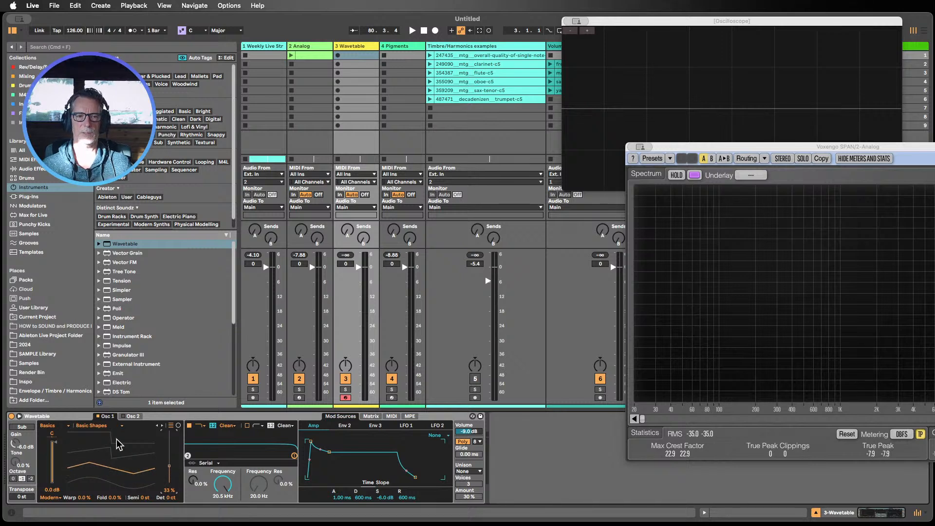
mouse_move(169, 467)
left_mouse_down()
mouse_move(170, 449)
mouse_move(170, 465)
left_mouse_up()
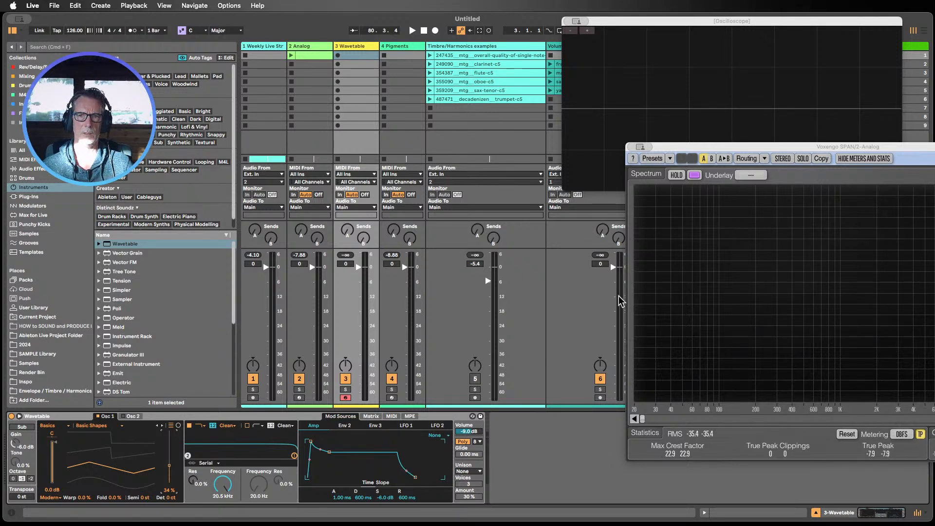
Step: Collapse the Auto Filter and copy the Visualiser analyzer rack from the Analog track to the Wavetable track
left_click_drag(713, 148, 645, 203)
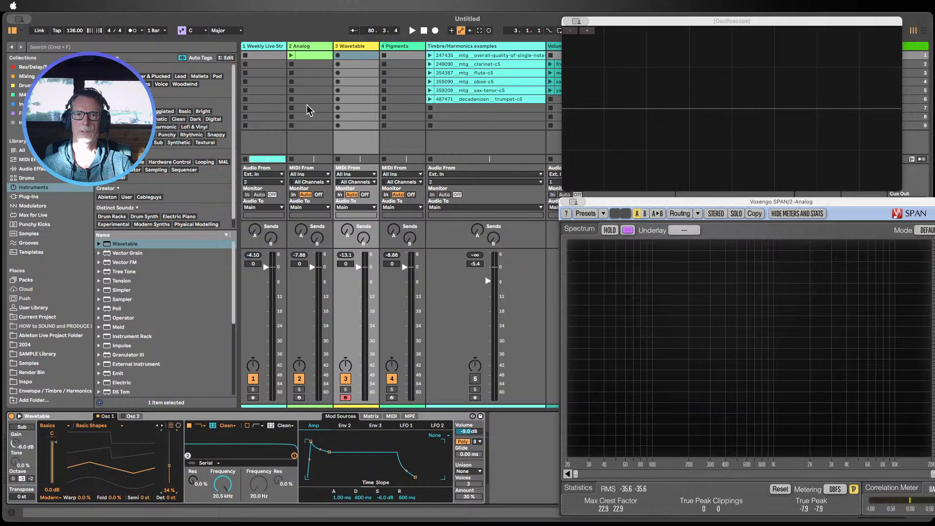
left_click(304, 47)
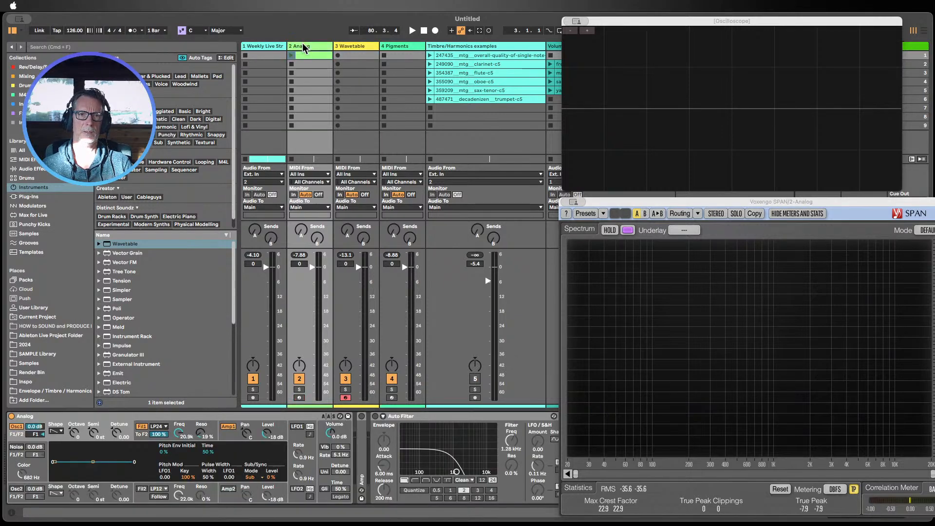
double_click(432, 416)
left_click(415, 416)
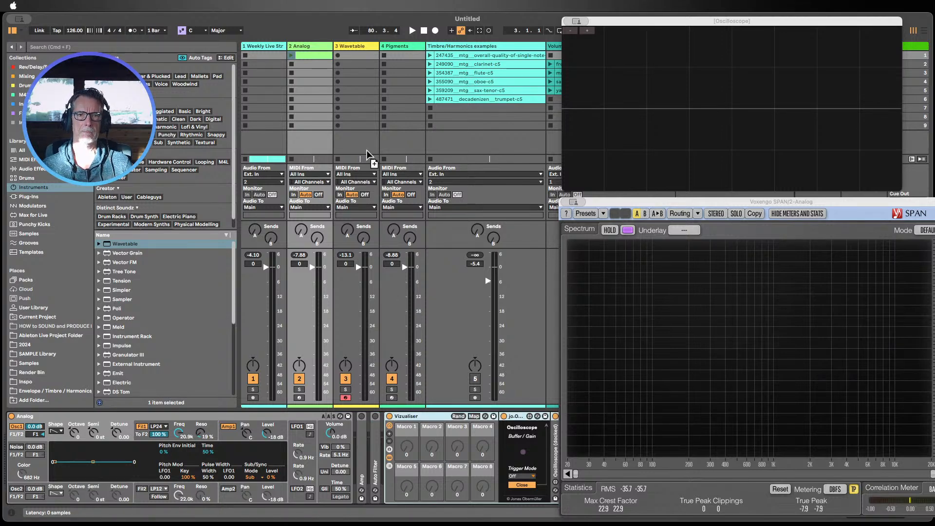
left_click(366, 122)
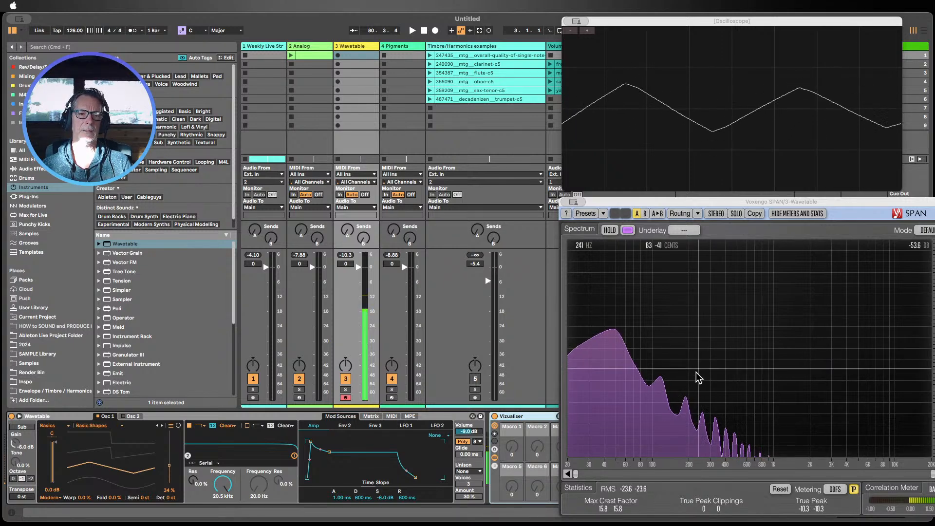
Step: Sweep the wavetable position down to 0% and back up to 34%
left_click_drag(174, 471, 170, 480)
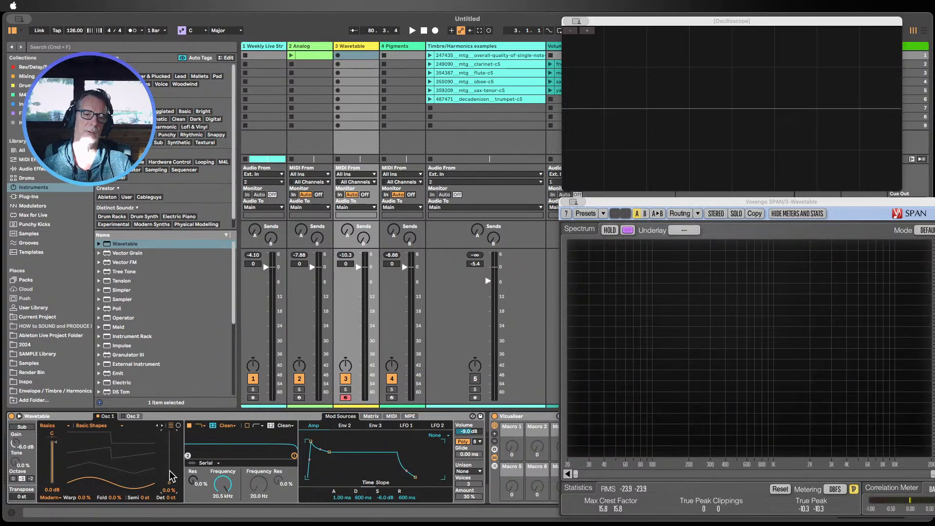
left_click_drag(169, 484, 169, 466)
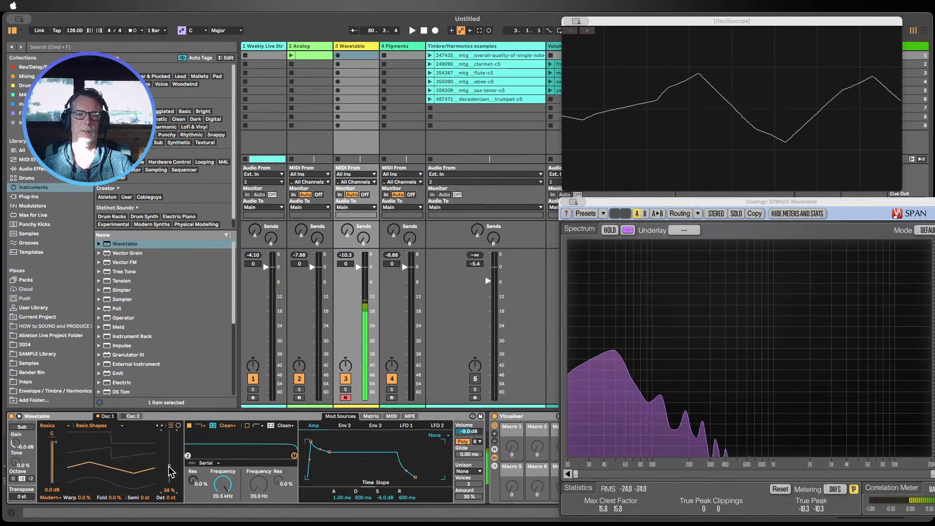
Step: Lower the Wavetable filter's cutoff frequency to 225 Hz
left_click_drag(223, 484, 223, 518)
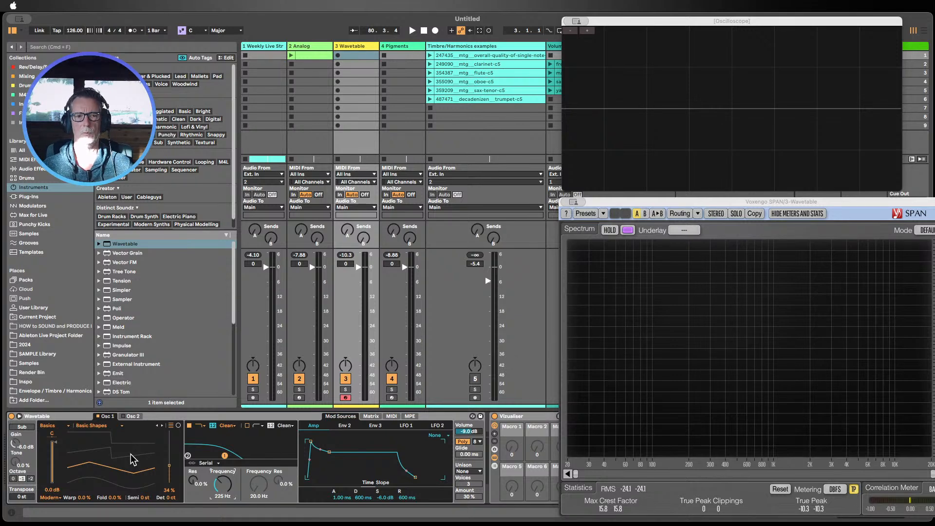
left_click(56, 420)
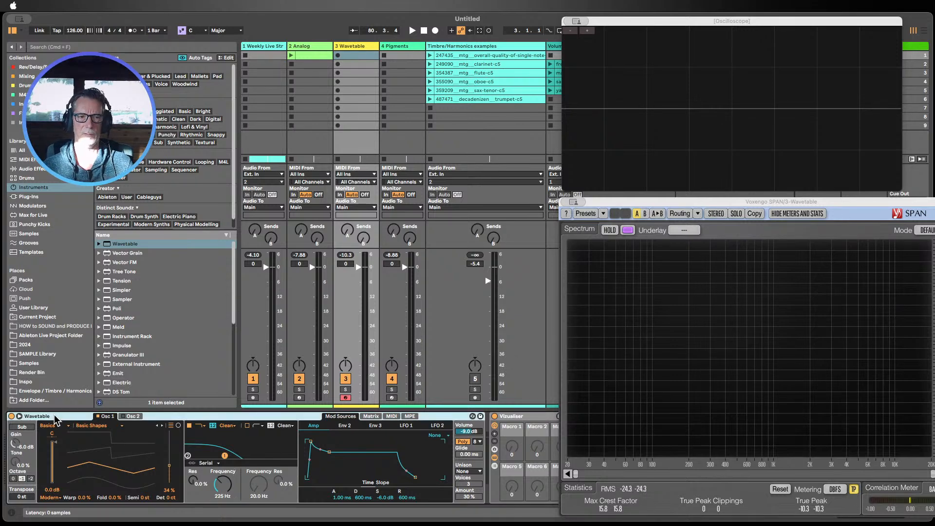
Step: Replace the Wavetable instrument on track 3 with Operator and set its oscillator waveform to Tri
key("Delete")
left_click_drag(127, 319, 64, 446)
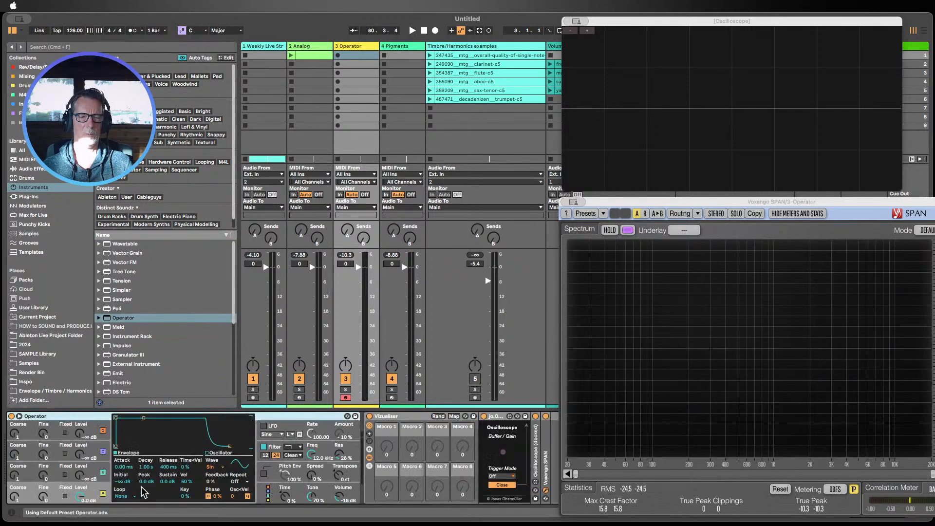
left_click(210, 466)
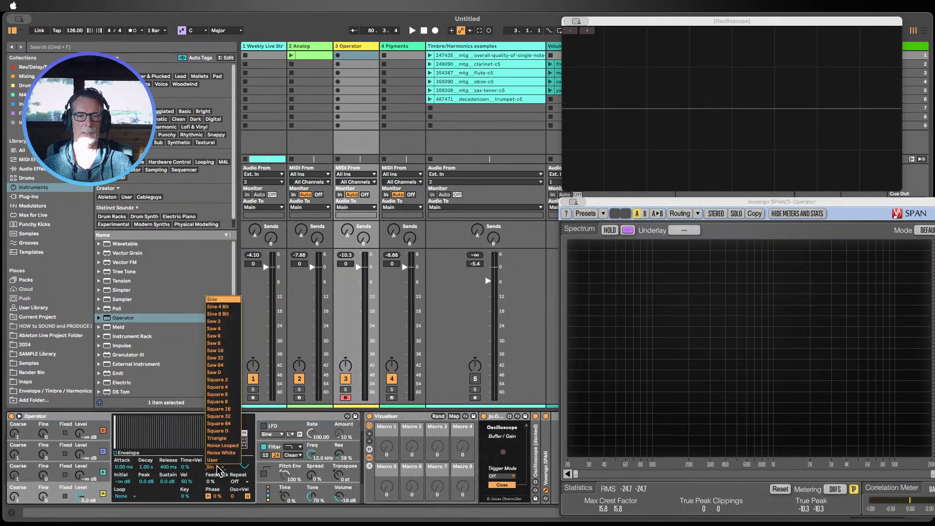
left_click(217, 438)
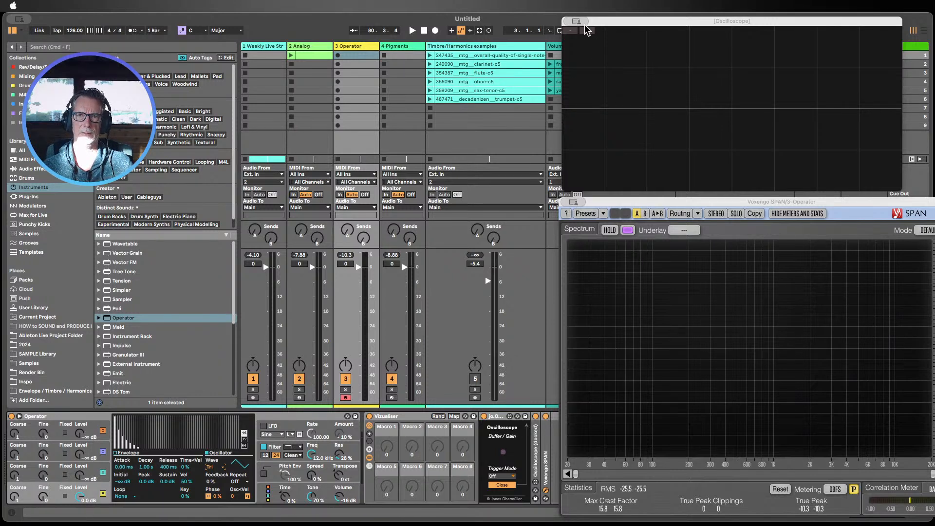
Step: Examine the Analog track's Amp 1 and Filter 1 envelope settings
double_click(72, 416)
double_click(71, 416)
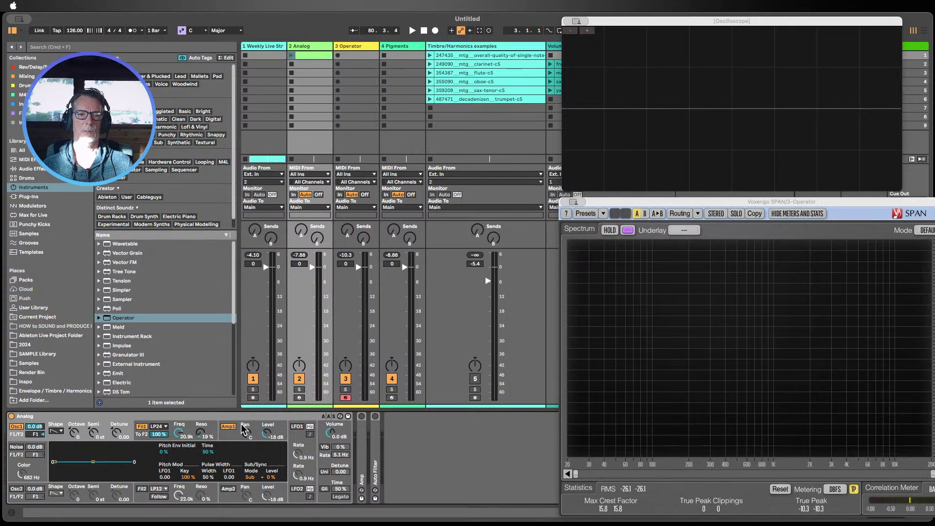
left_click(228, 435)
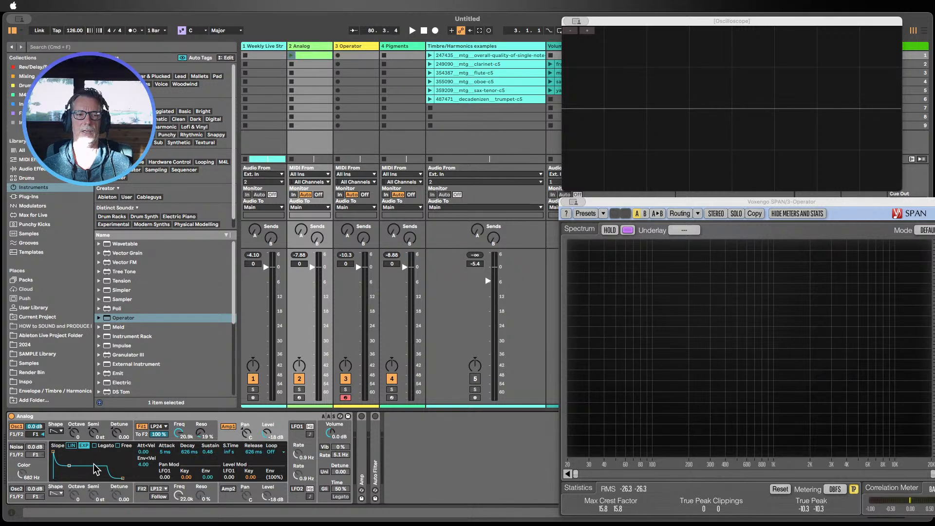
left_click(185, 431)
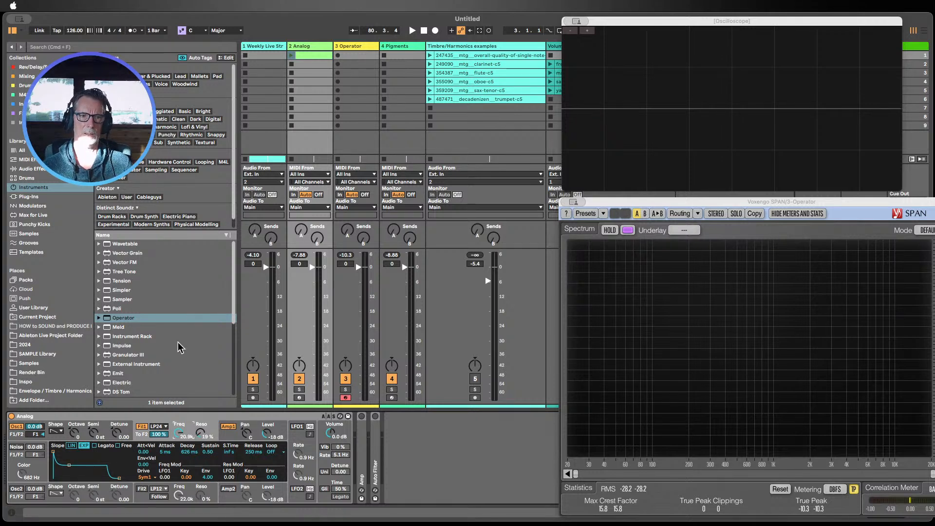
Step: Load a fresh Wavetable instrument onto track 3 and browse its Amp, Env 2 and Env 3 modulation envelopes
left_click_drag(126, 244, 367, 101)
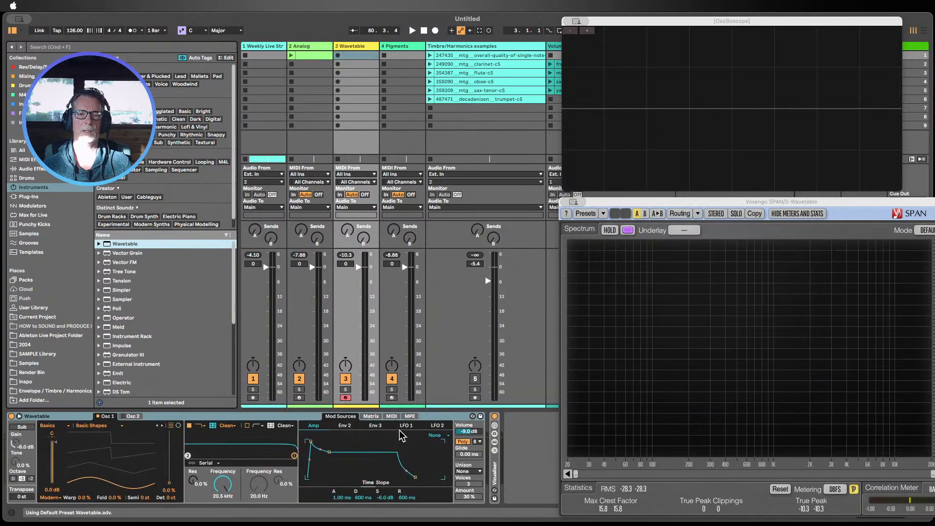
left_click(375, 425)
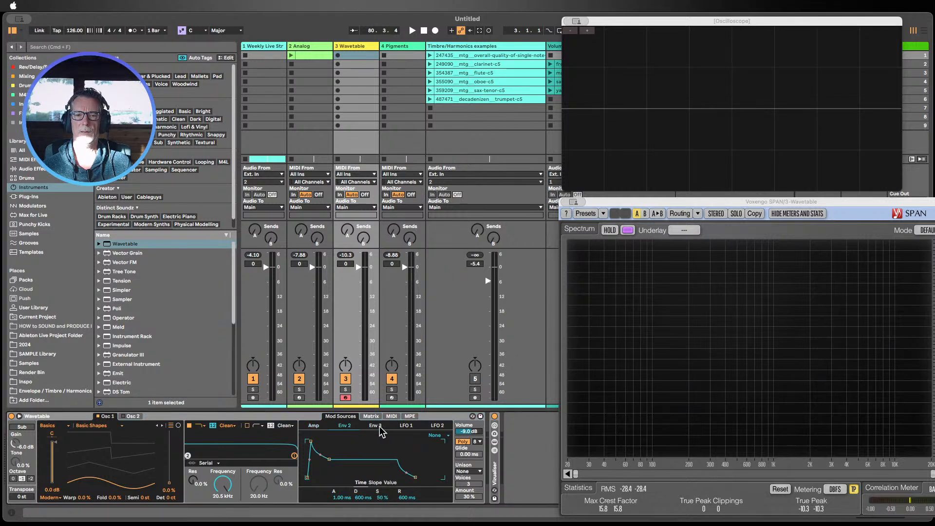
left_click(345, 426)
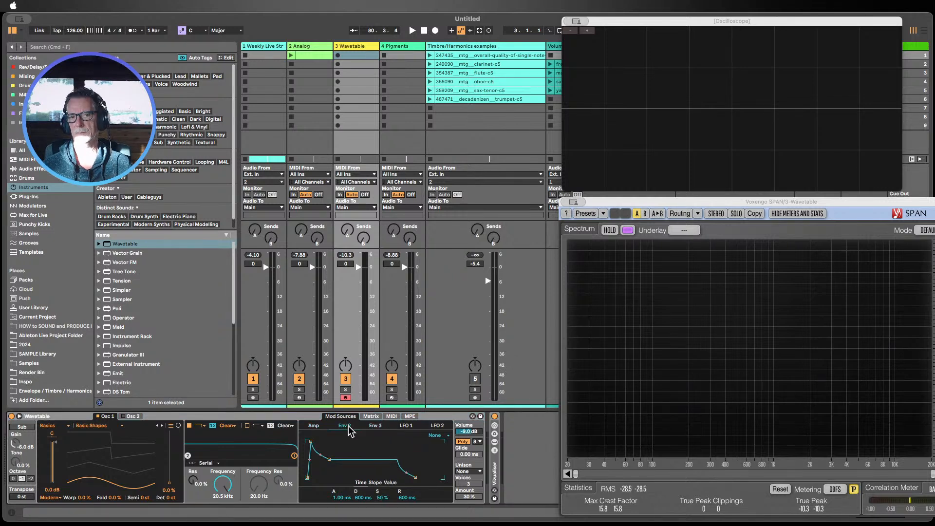
left_click(316, 426)
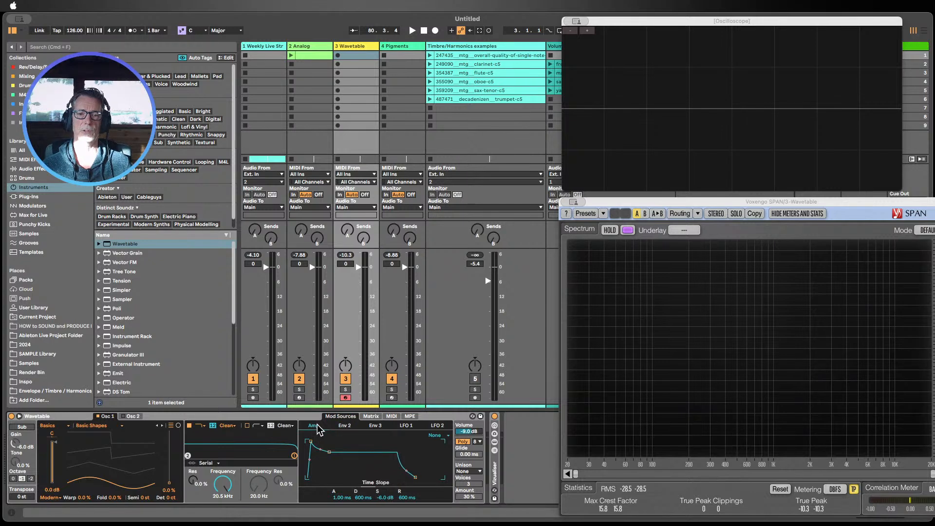
left_click(349, 427)
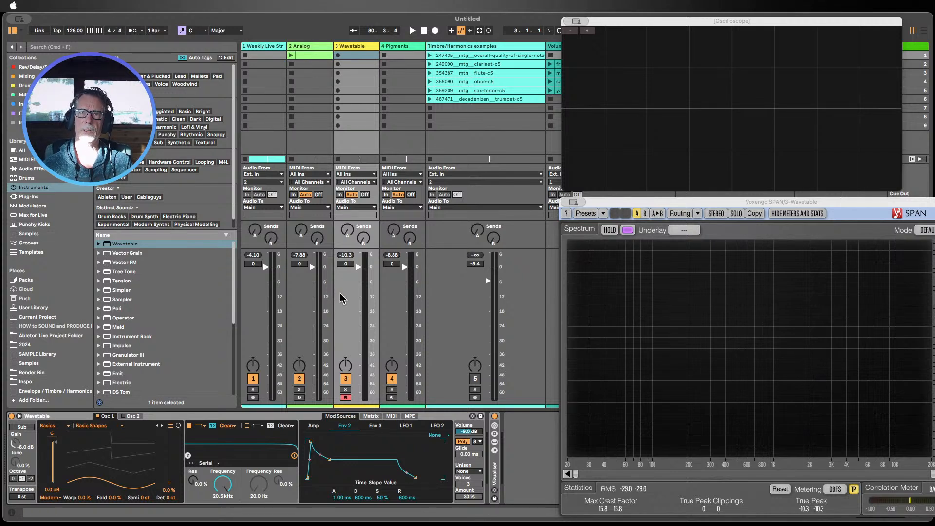
Step: Select the Pigments track and open the Pigments plugin window, moving it into view
left_click(395, 55)
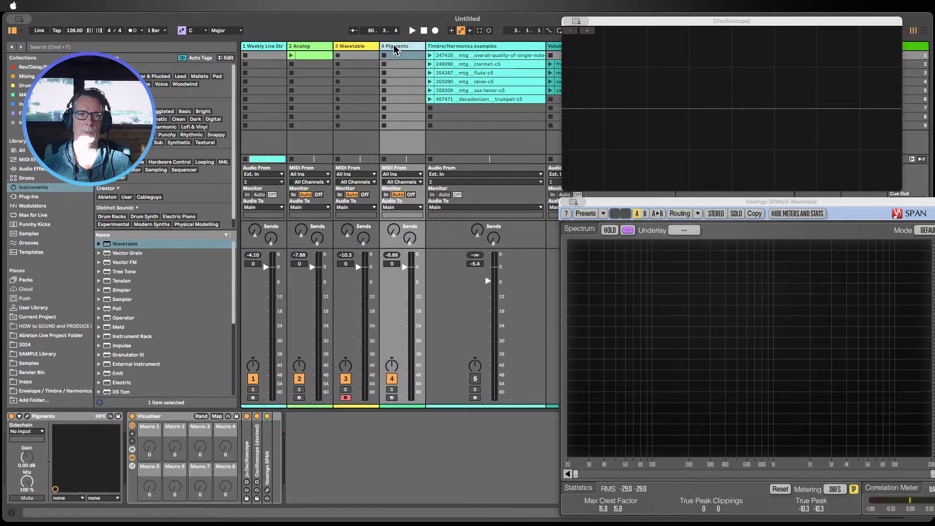
left_click(28, 416)
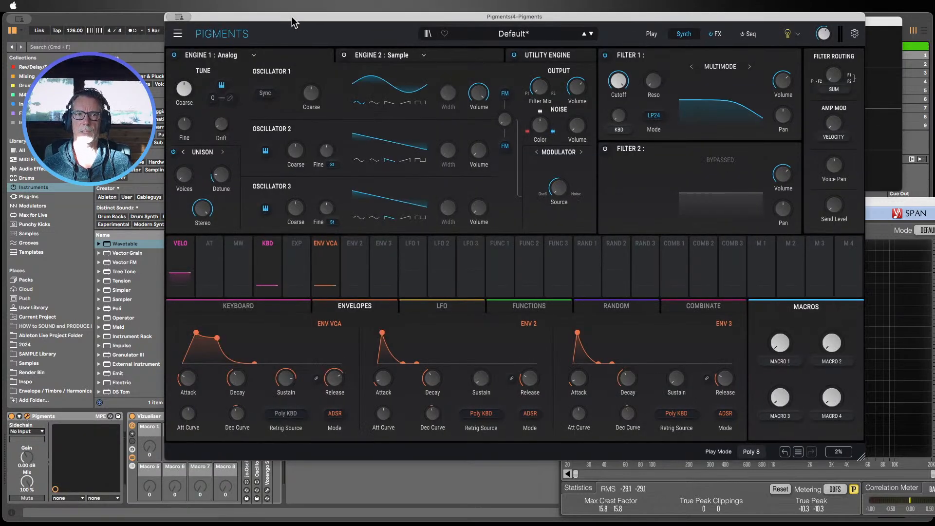
left_click_drag(294, 18, 244, 16)
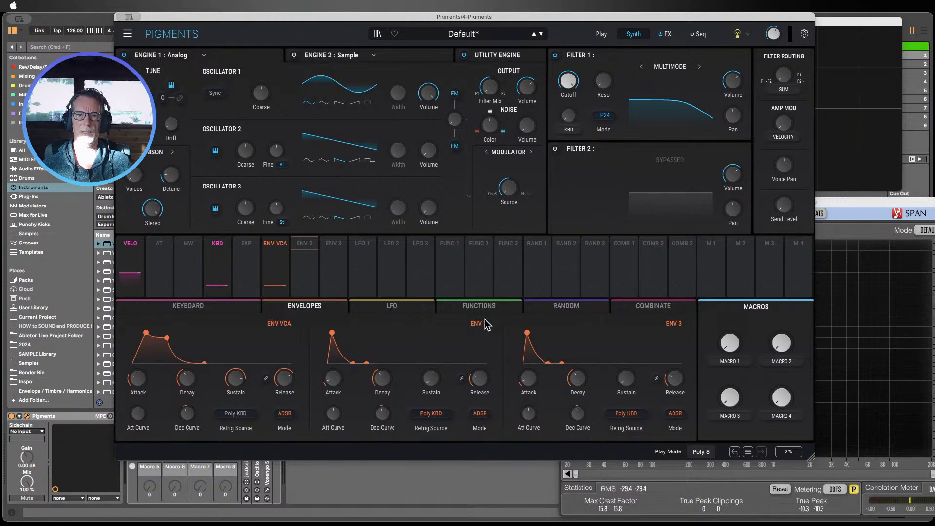
Step: Assign Env 2 as a modulation source to Filter 1's cutoff and lower the cutoff slightly to about 18367 Hz
left_click(307, 246)
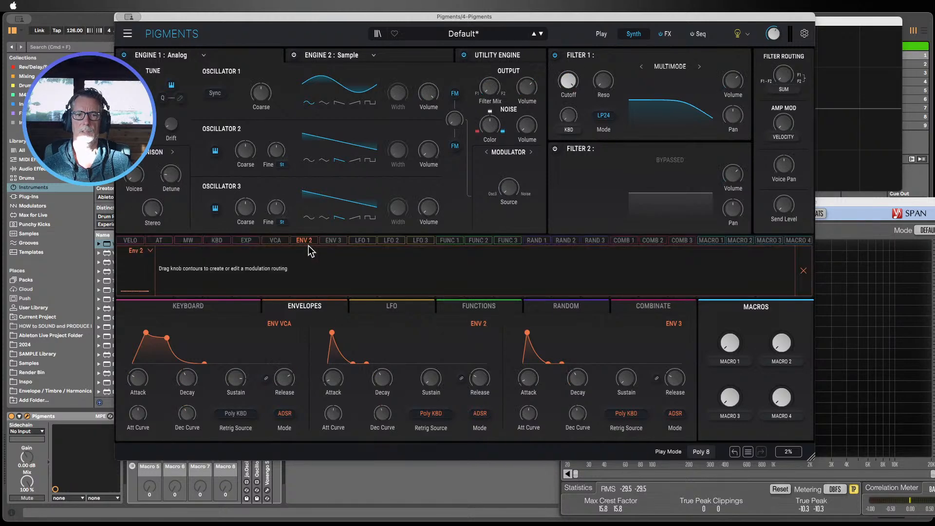
left_click(305, 244)
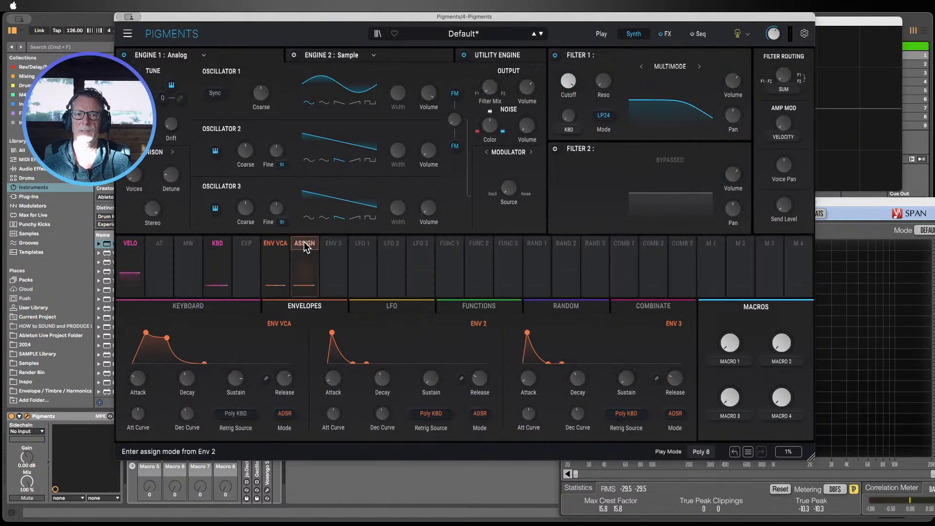
left_click_drag(304, 242, 572, 84)
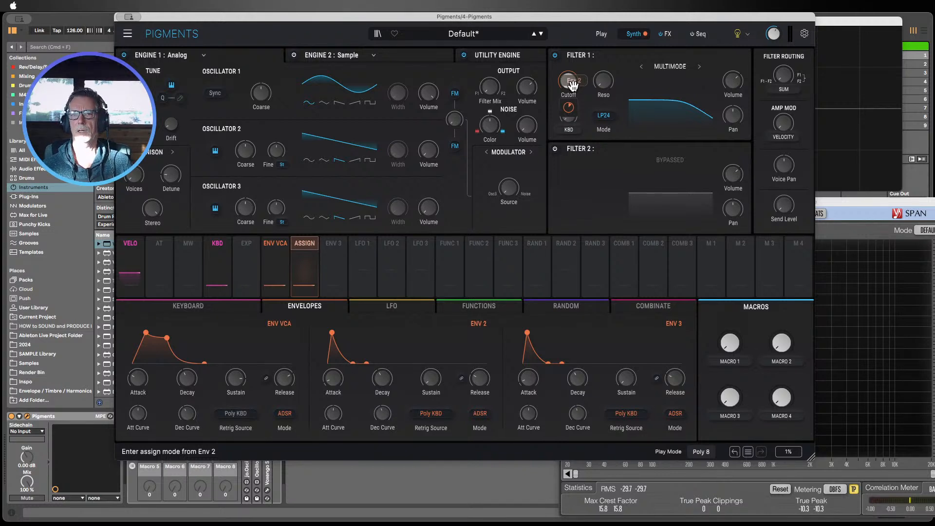
left_click(573, 85)
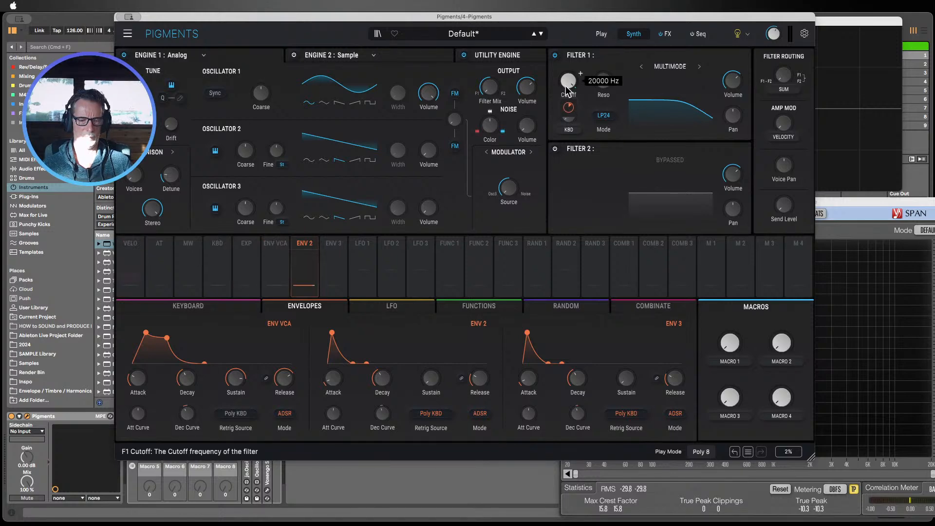
left_click_drag(567, 84, 551, 101)
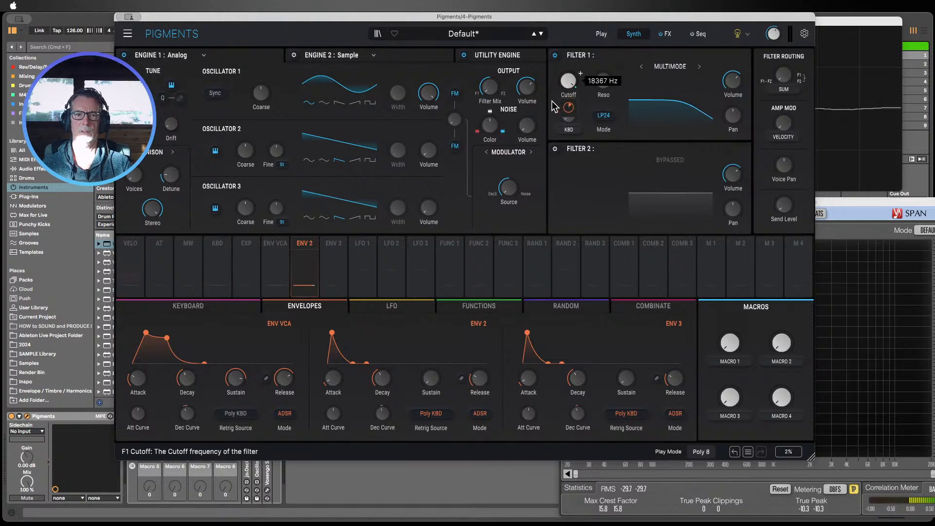
Step: Move the Pigments window aside, arm track 4 for recording, and move the window back
left_click_drag(360, 22, 707, 22)
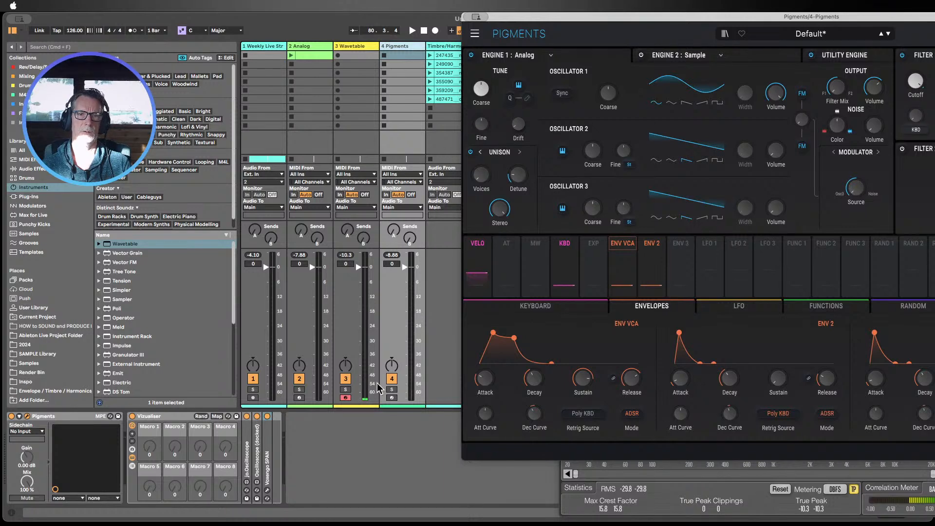
left_click(392, 397)
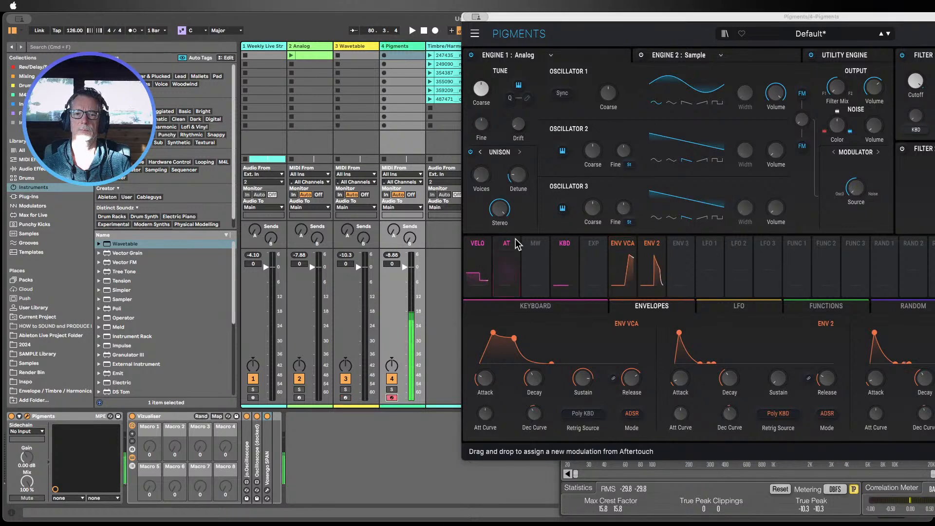
left_click_drag(586, 16, 329, 16)
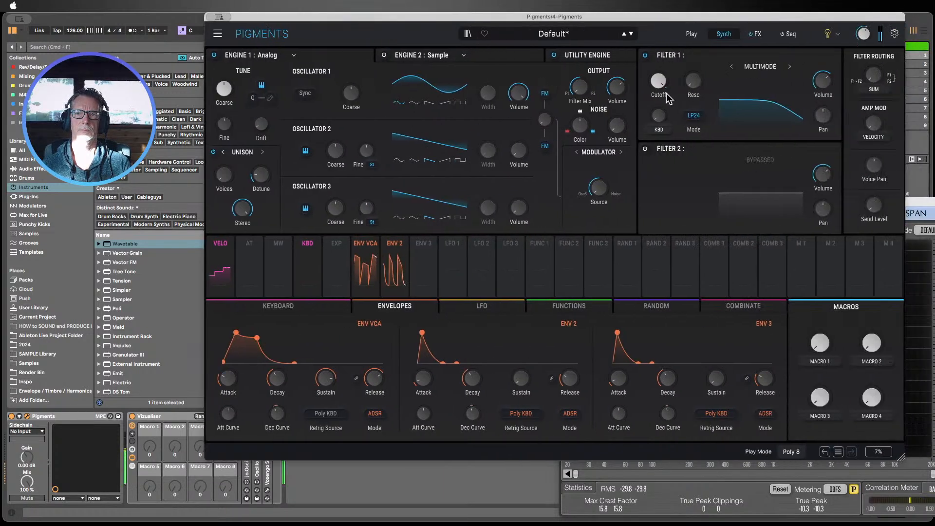
Step: Switch Engine 1's Oscillator 1 to a sawtooth waveform and adjust Filter 1's cutoff
left_click_drag(668, 99, 668, 116)
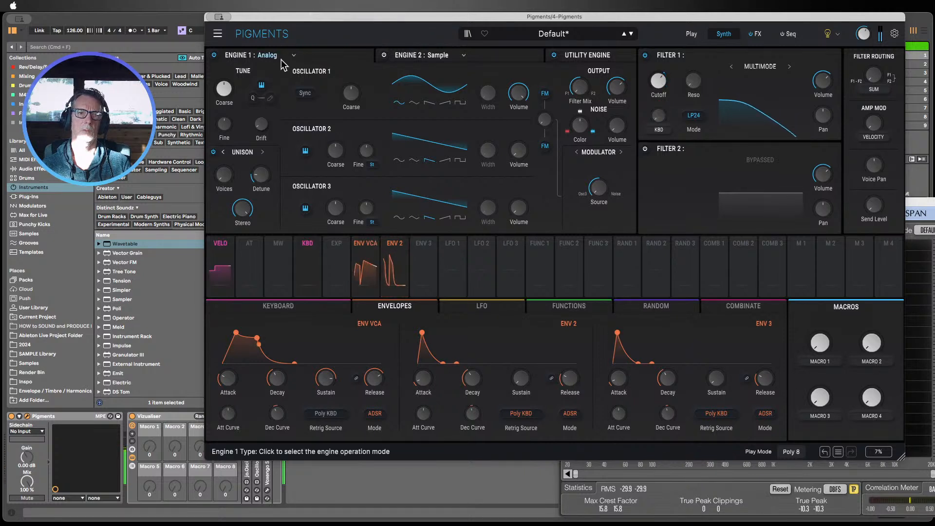
left_click(428, 103)
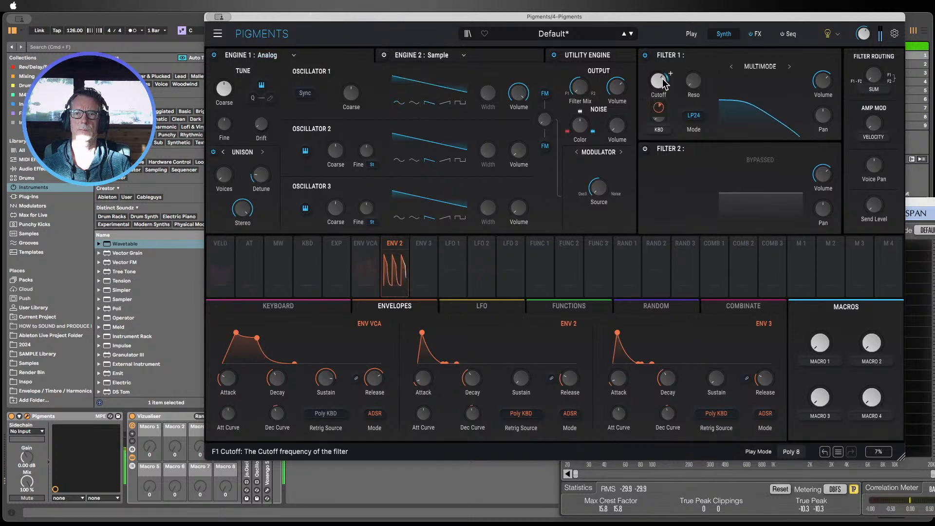
left_click_drag(663, 83, 670, 63)
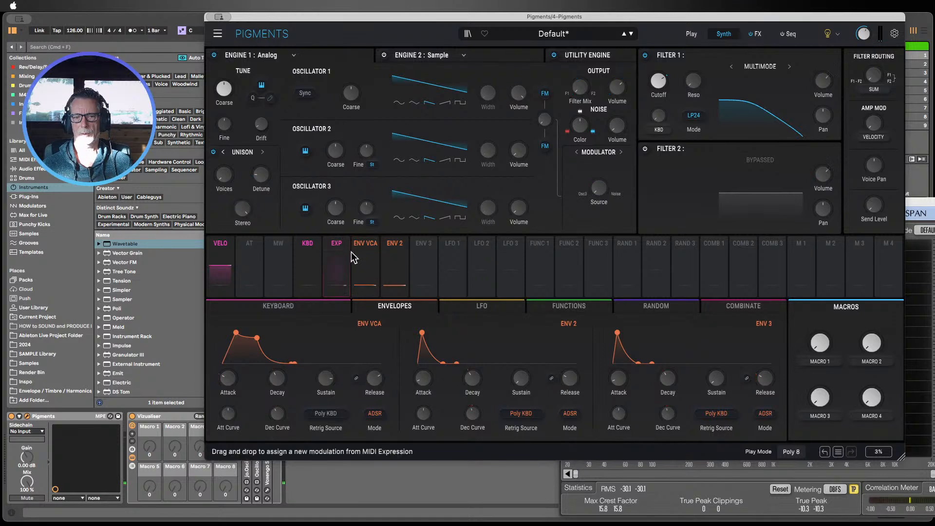
Step: Lower Filter 1's cutoff frequency and raise Env 2's sustain level
left_click_drag(303, 18, 208, 17)
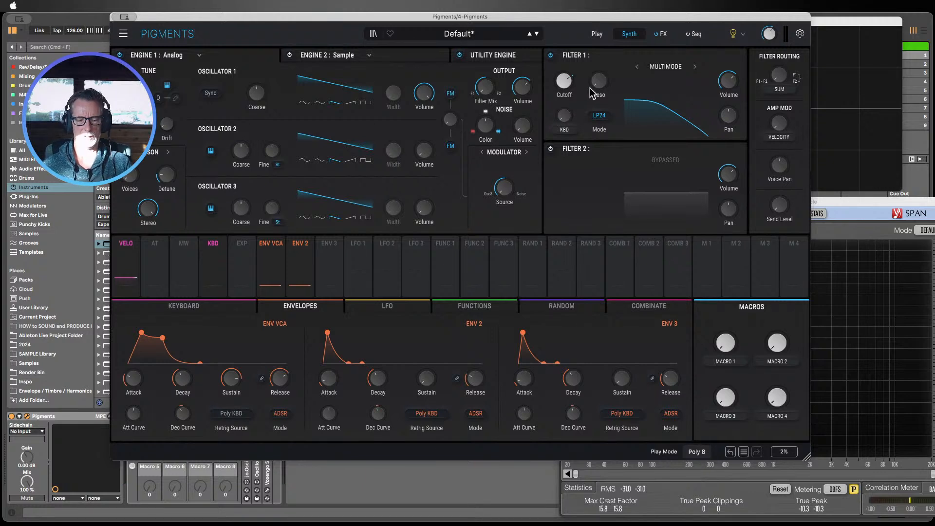
mouse_move(574, 74)
scroll(575, 73, "down", 10)
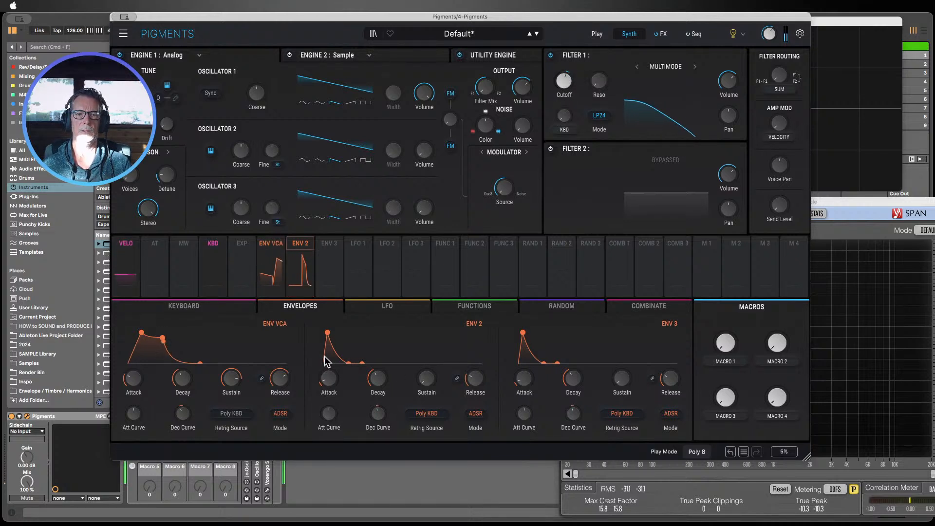
mouse_move(329, 379)
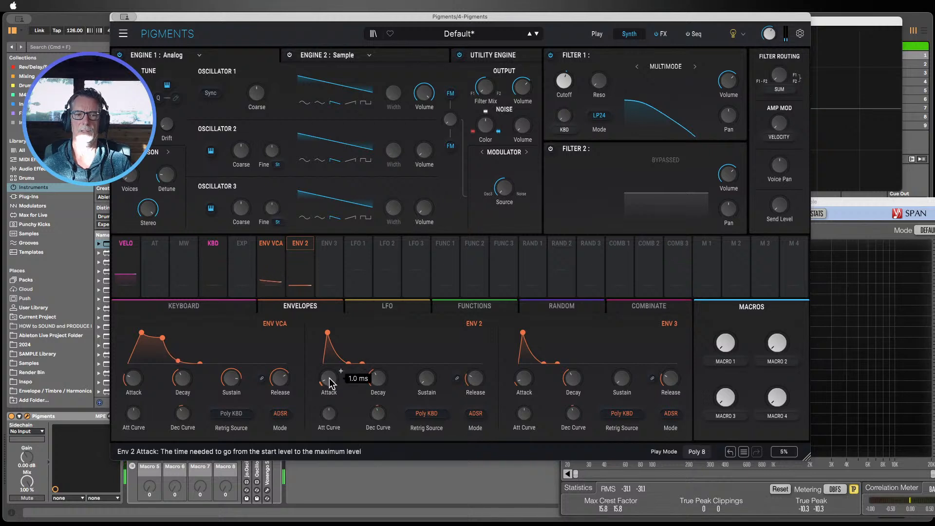
left_click_drag(426, 382, 475, 369)
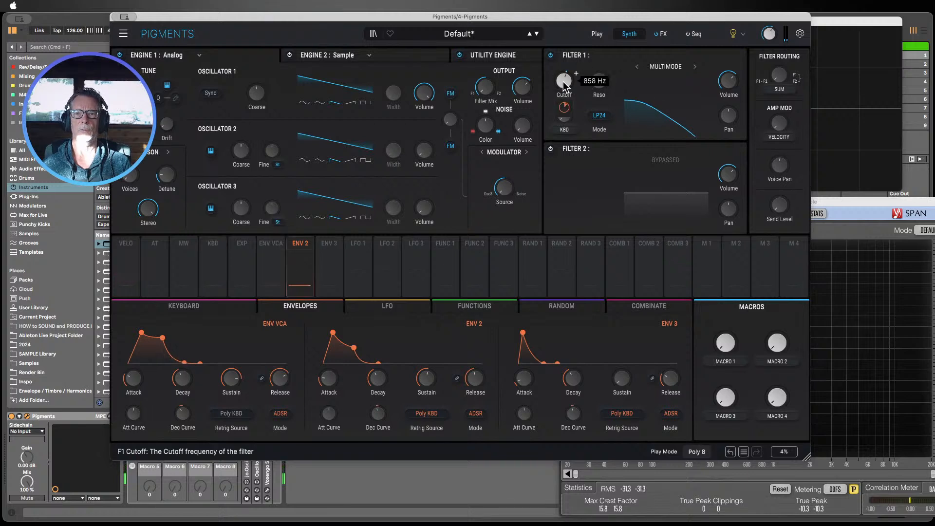
Step: Lower Filter 1's cutoff further and nudge its resonance to about 0.320
mouse_move(563, 86)
left_mouse_down()
mouse_move(564, 73)
mouse_move(564, 98)
left_mouse_up()
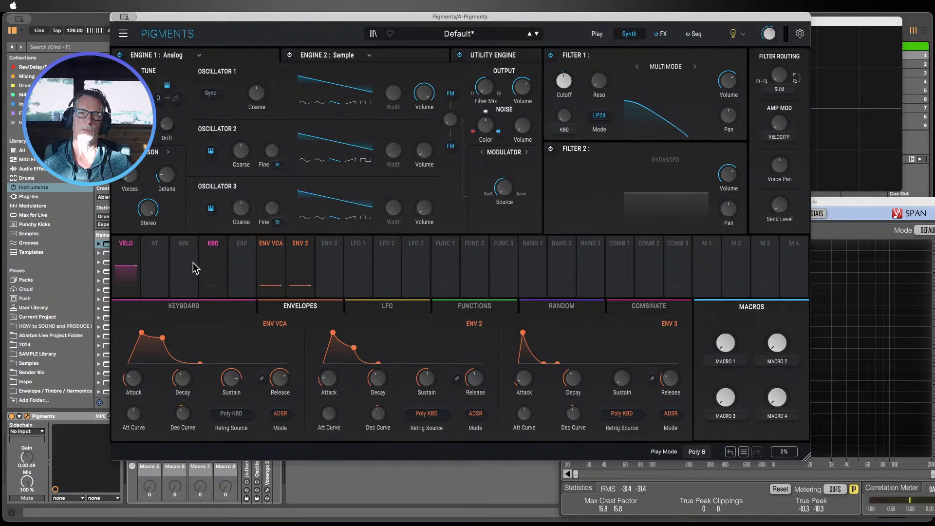
mouse_move(174, 244)
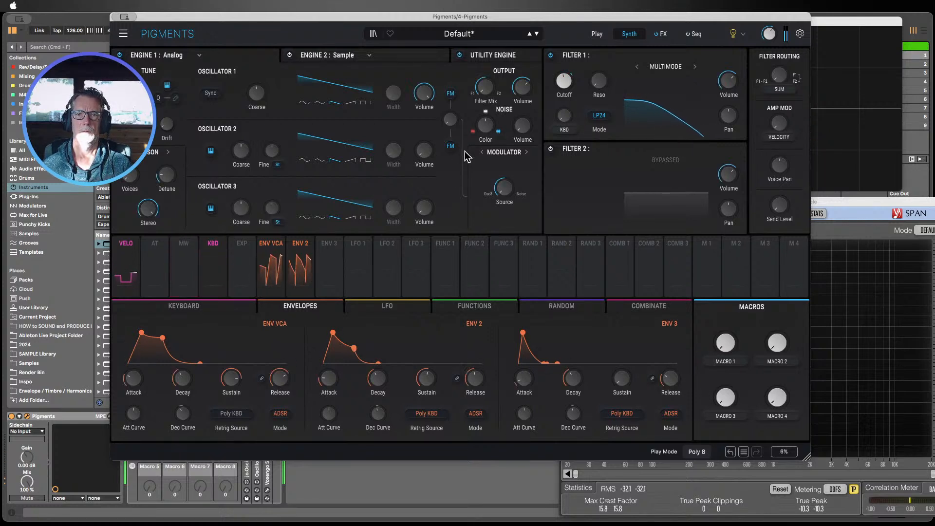
mouse_move(576, 73)
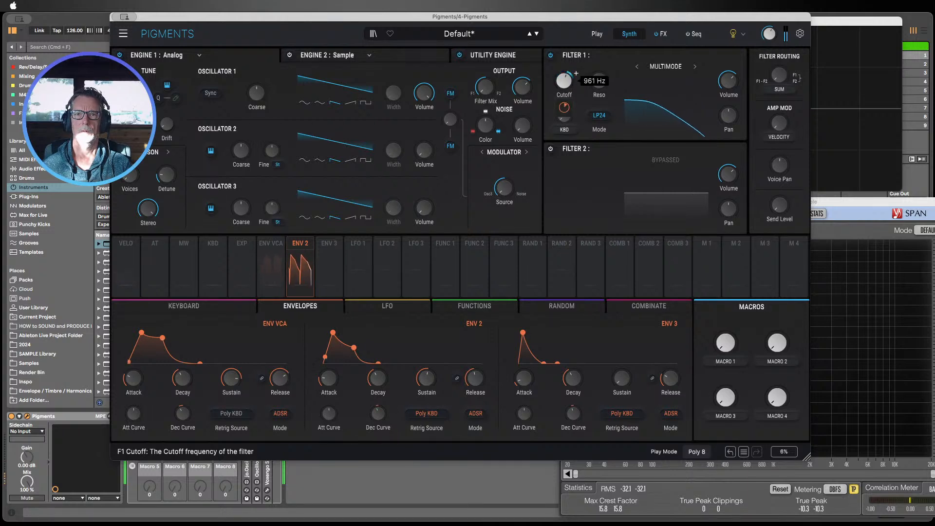
mouse_move(611, 73)
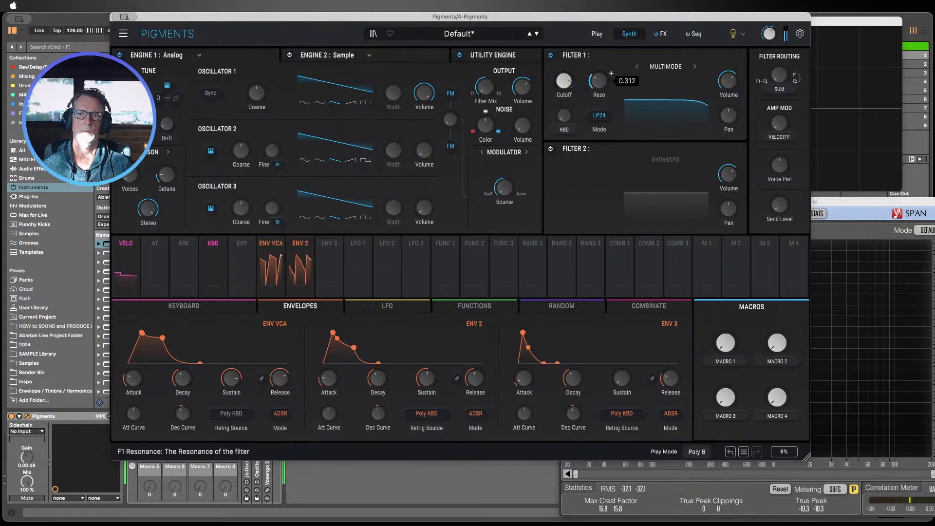
left_click_drag(599, 90, 599, 89)
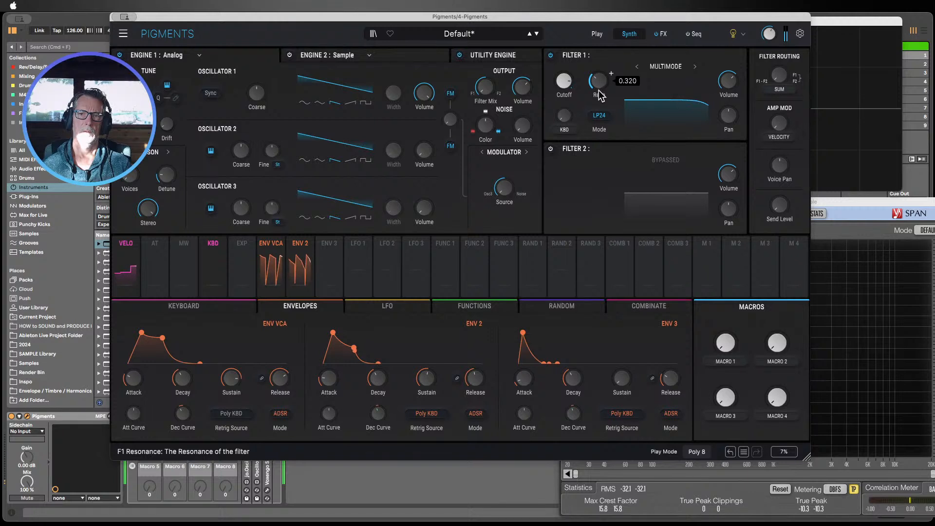
left_click_drag(565, 86, 564, 113)
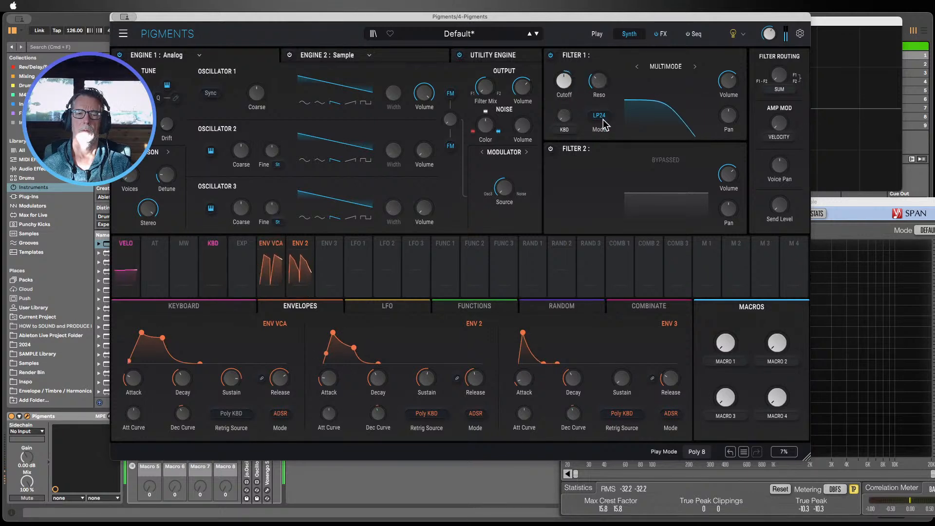
Step: Route Env 2 to modulate Filter 1's cutoff and set the modulation amount to -0.29
left_click(300, 244)
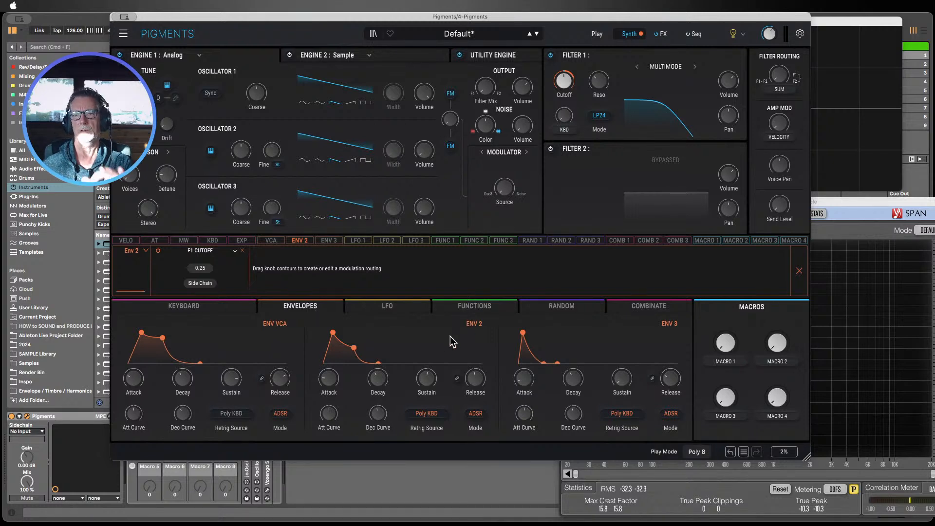
mouse_move(569, 88)
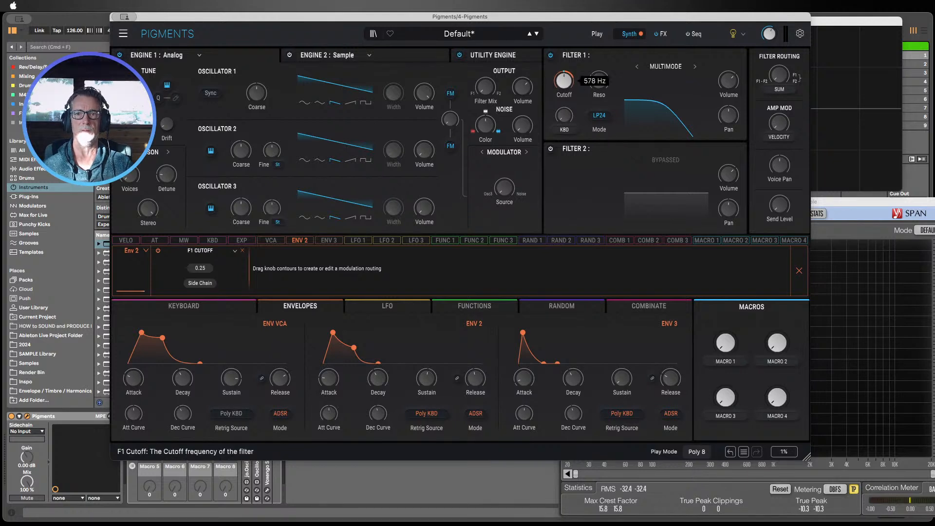
left_click_drag(568, 79, 569, 74)
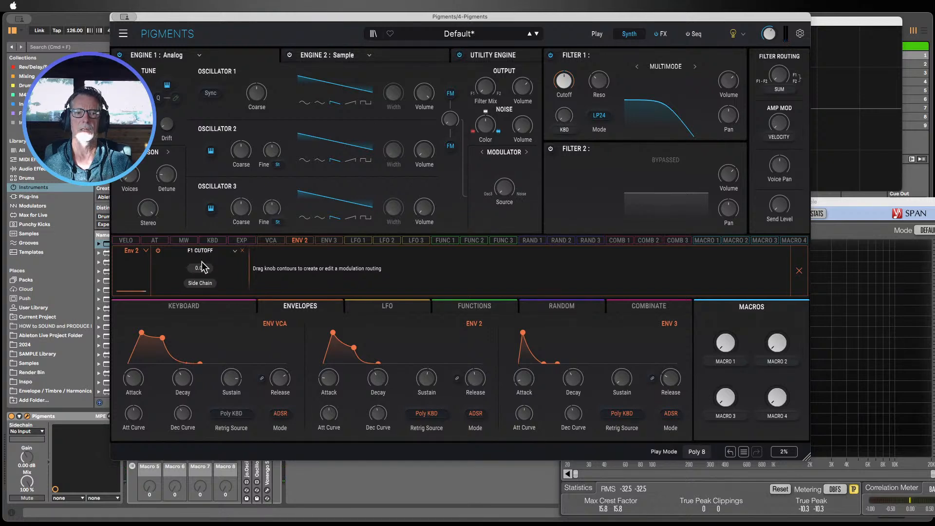
left_click_drag(200, 268, 200, 275)
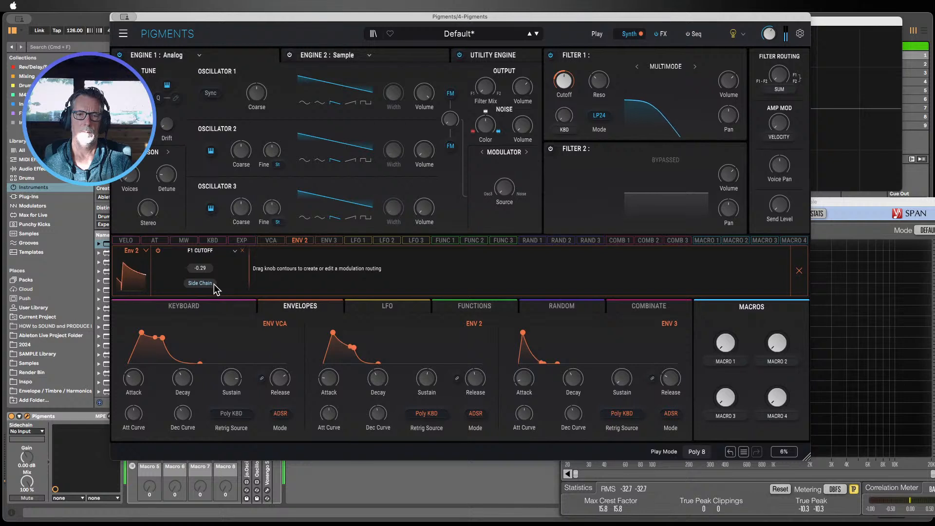
Step: Lower Env 2's sustain level to zero, giving a short plucky envelope shape
left_click_drag(416, 381, 378, 406)
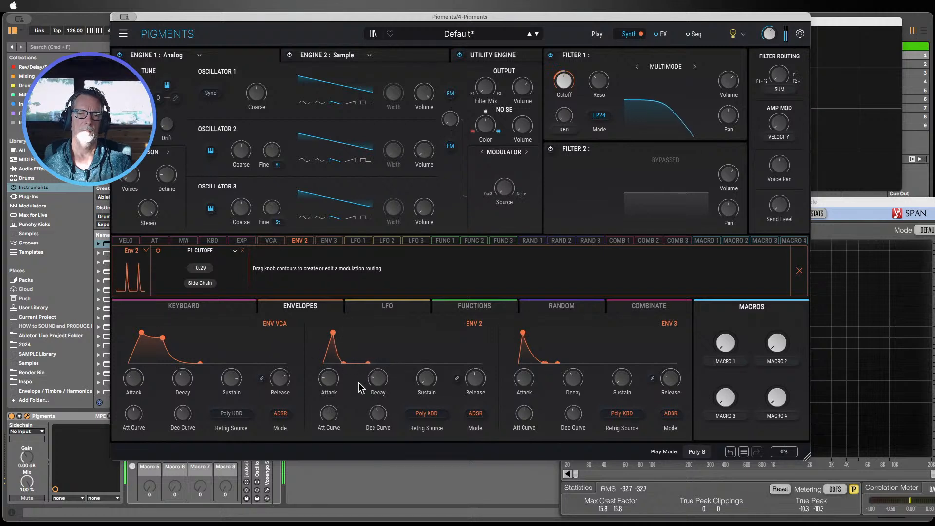
mouse_move(328, 380)
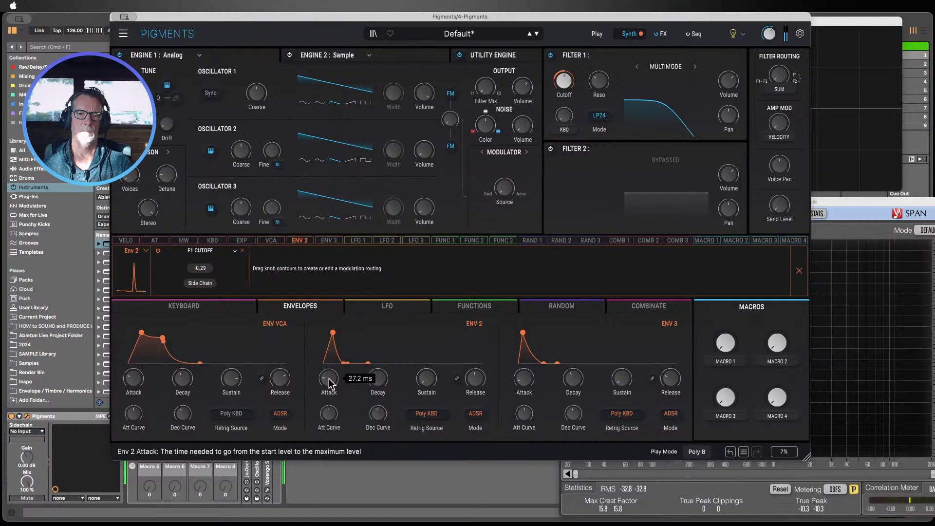
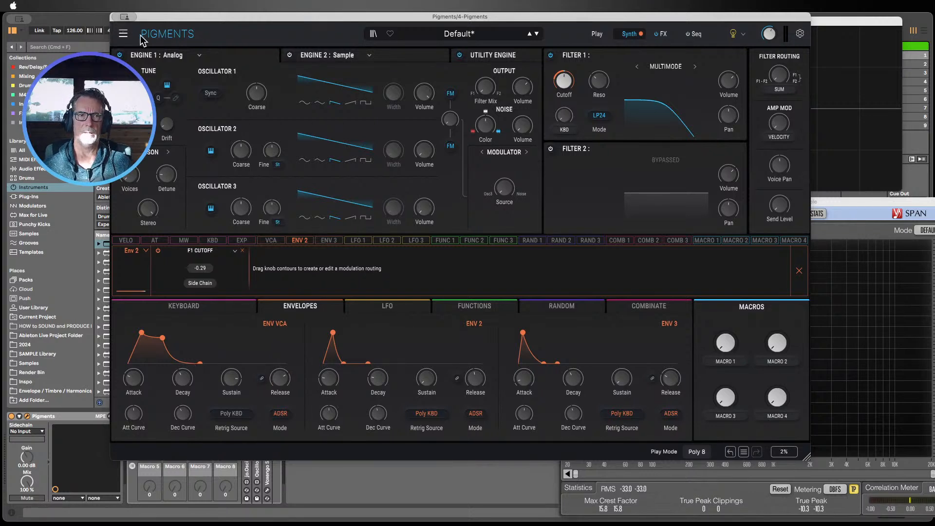
Step: Close the Pigments window and inspect the Analog track's filter section
key("super+w")
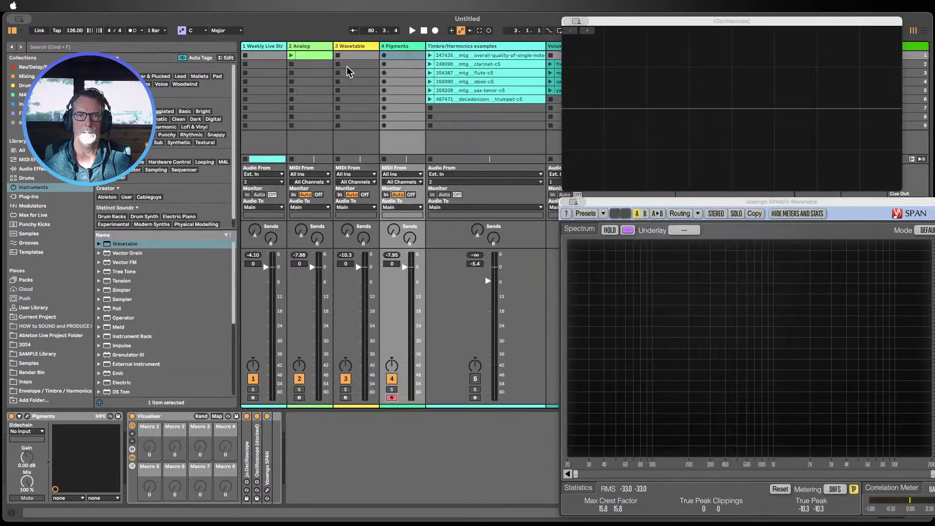
left_click(312, 48)
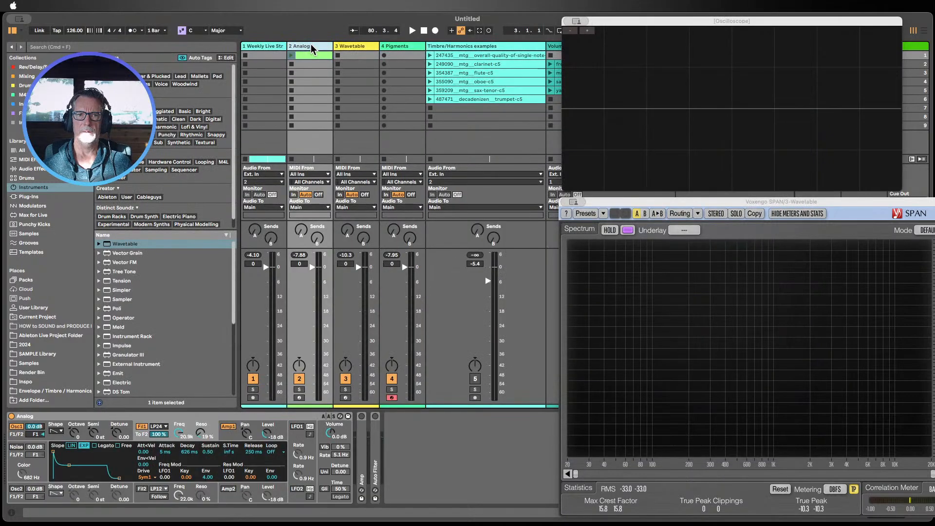
left_click(299, 397)
left_click(308, 47)
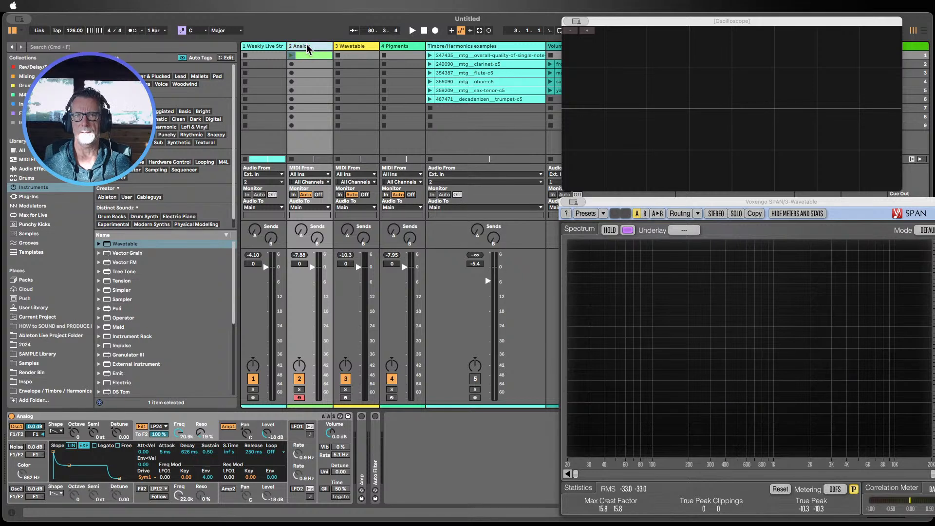
left_click(189, 428)
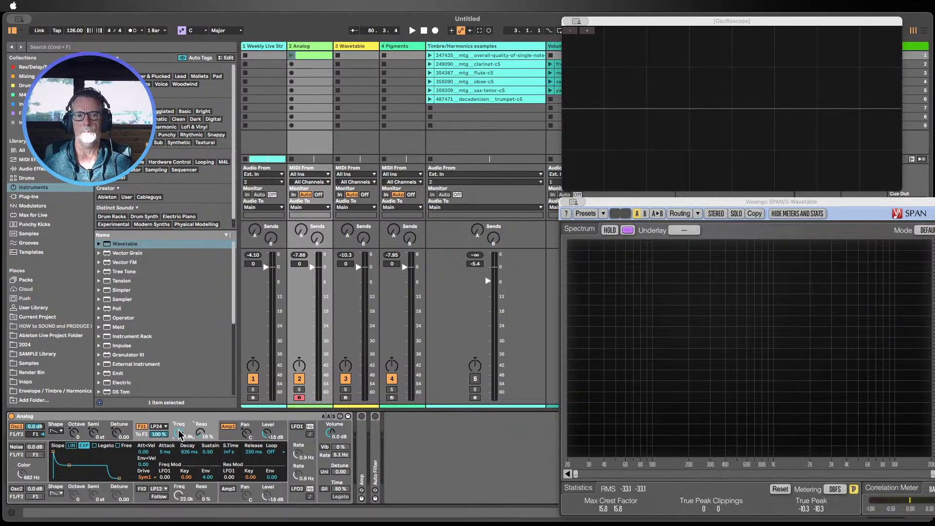
left_click(179, 417)
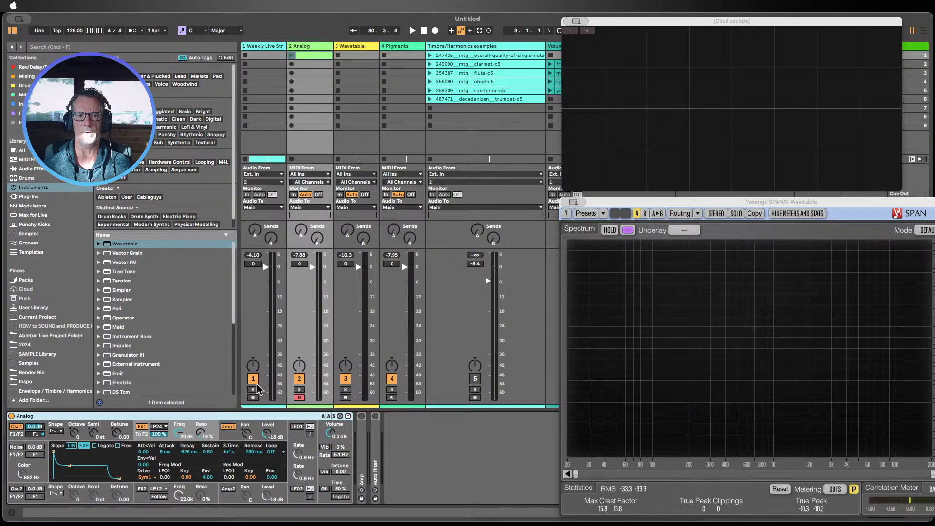
Step: Select the Pigments track and reopen the Pigments plugin window
left_click(403, 47)
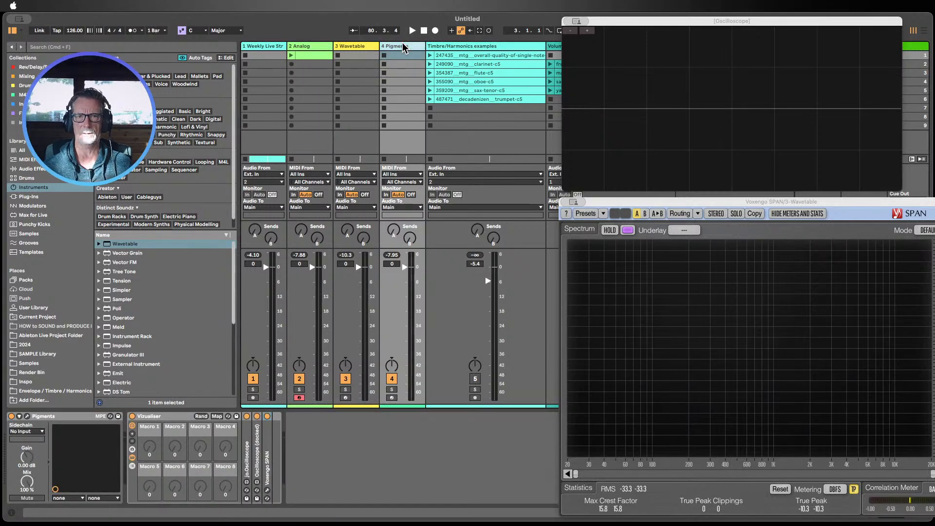
left_click(27, 416)
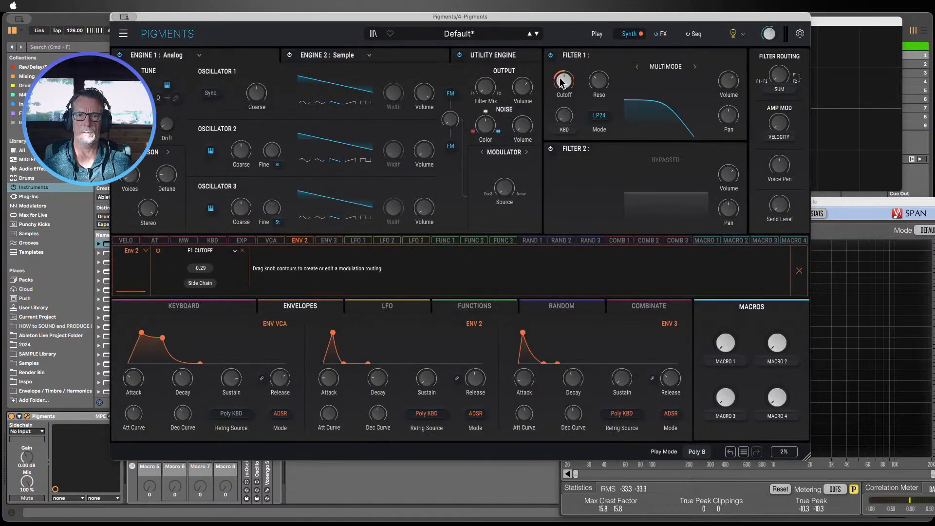
Step: Delete Env 2's modulation routing to Filter 1's cutoff
left_click(297, 240)
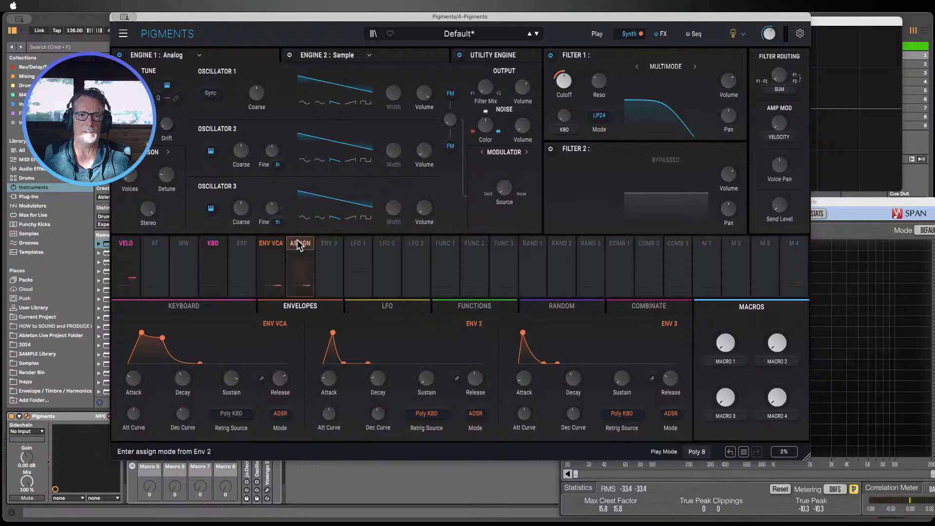
left_click(300, 245)
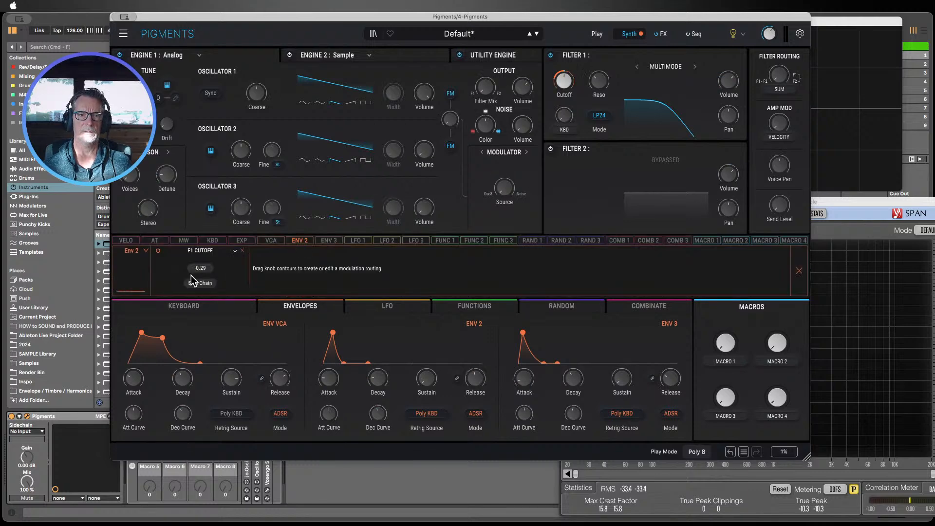
left_click_drag(199, 267, 199, 268)
left_click(242, 250)
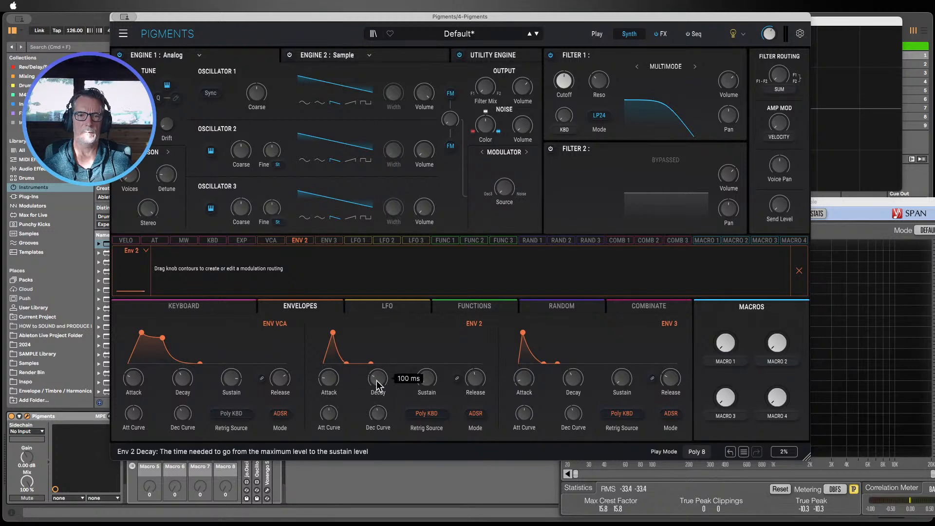
Step: Raise Env 2's sustain level and nudge Filter 1's cutoff up slightly
left_click_drag(427, 380, 427, 365)
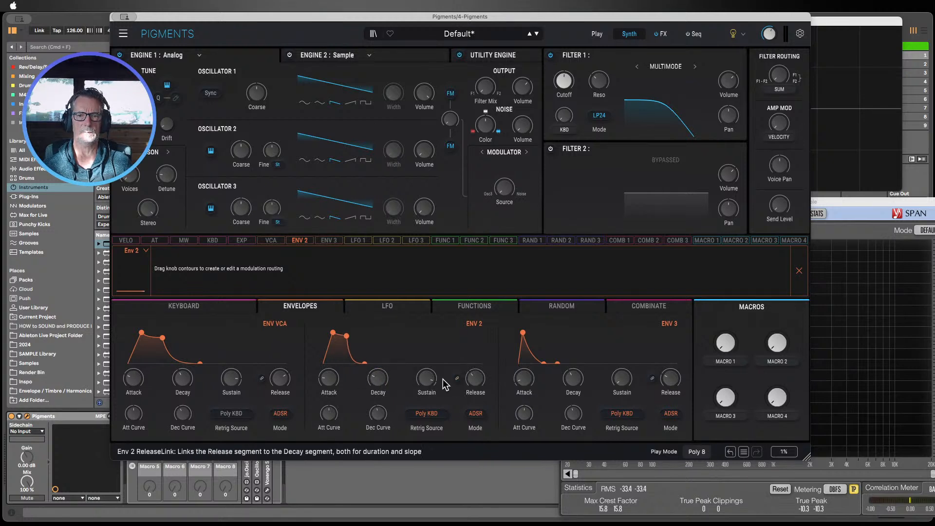
left_click_drag(331, 384, 332, 385)
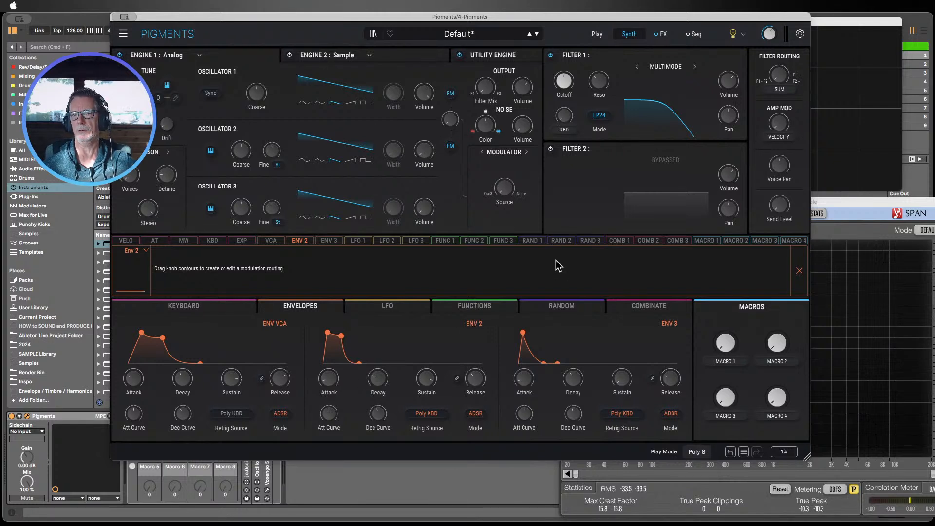
left_click_drag(563, 82, 563, 78)
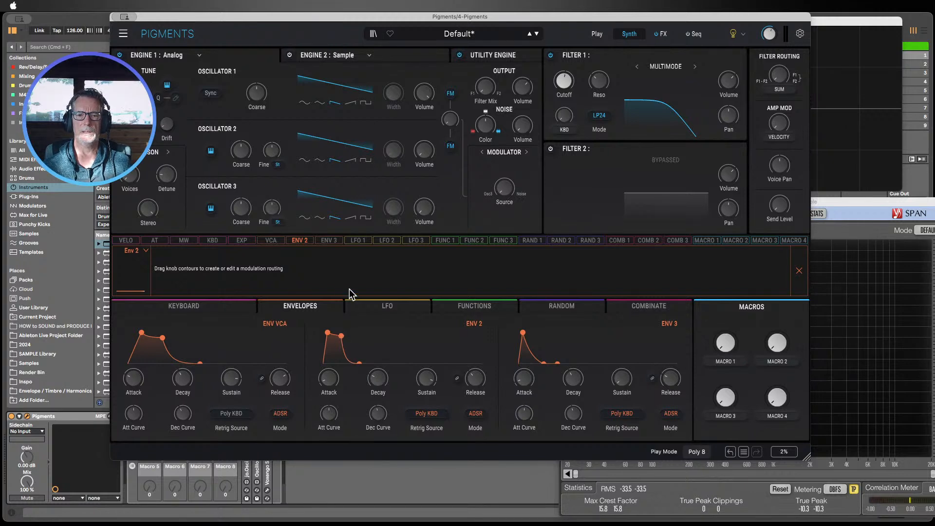
Step: Assign Env 2 to Filter 1's cutoff again and reset the modulation amount to 0.00
left_click(300, 240)
left_click(300, 241)
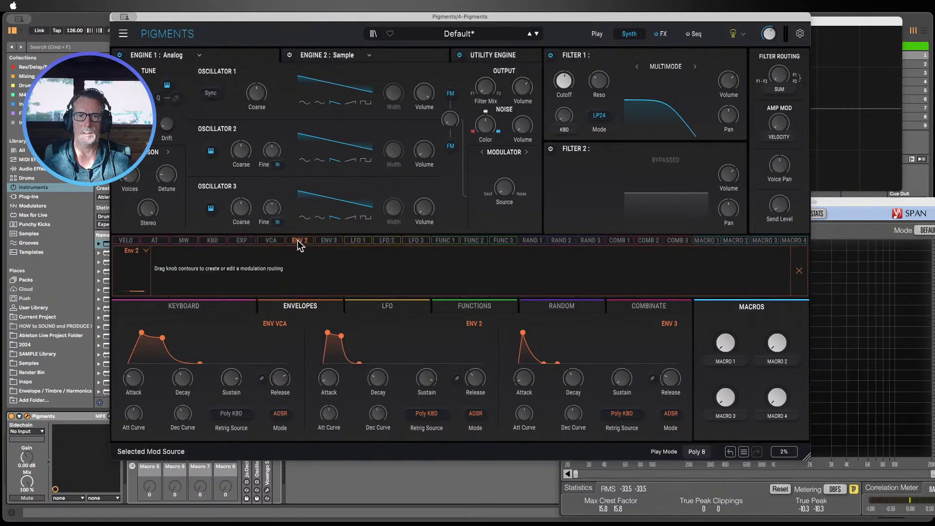
left_click(298, 241)
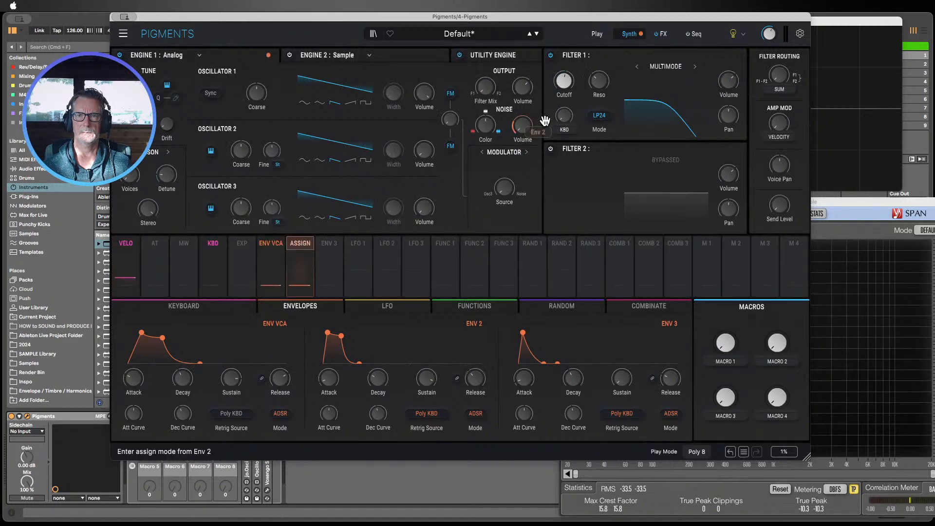
left_click(564, 82)
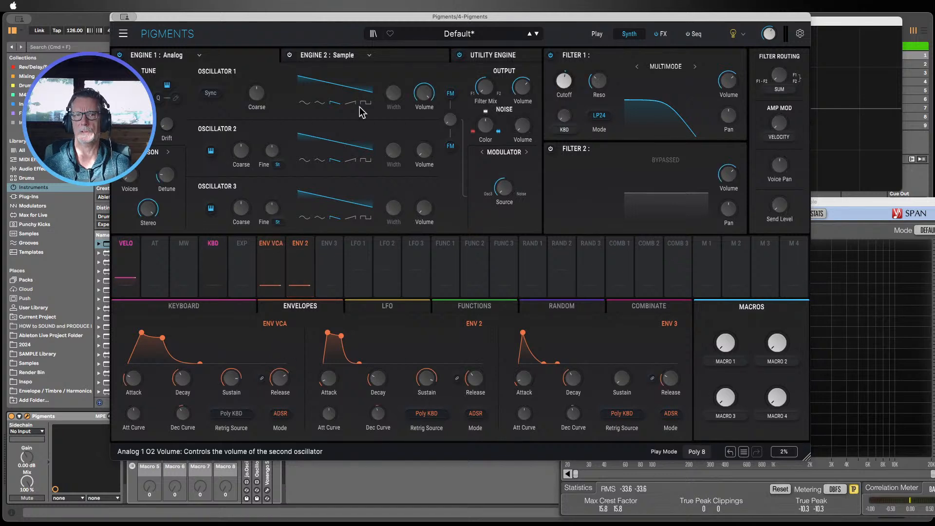
mouse_move(258, 20)
left_mouse_down()
mouse_move(481, 20)
mouse_move(529, 98)
mouse_move(586, 71)
mouse_move(387, 26)
mouse_move(265, 20)
left_mouse_up()
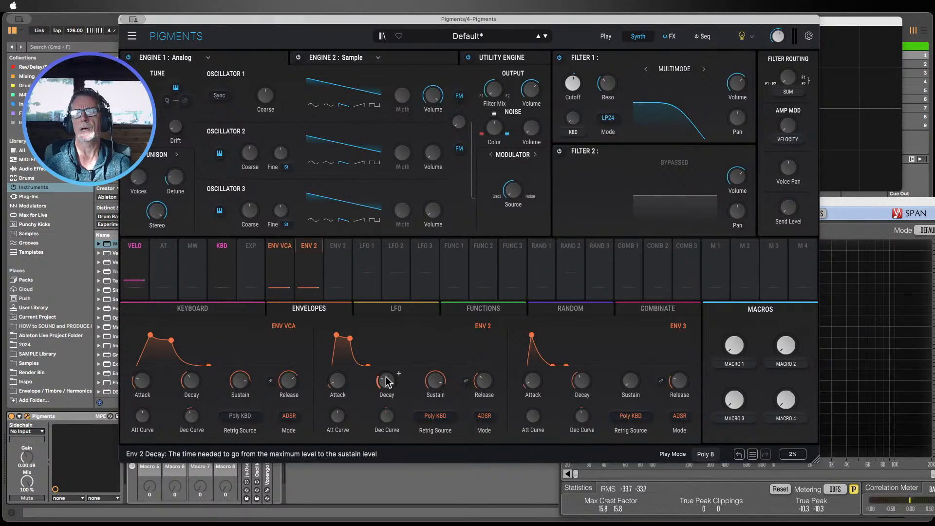
left_click(307, 245)
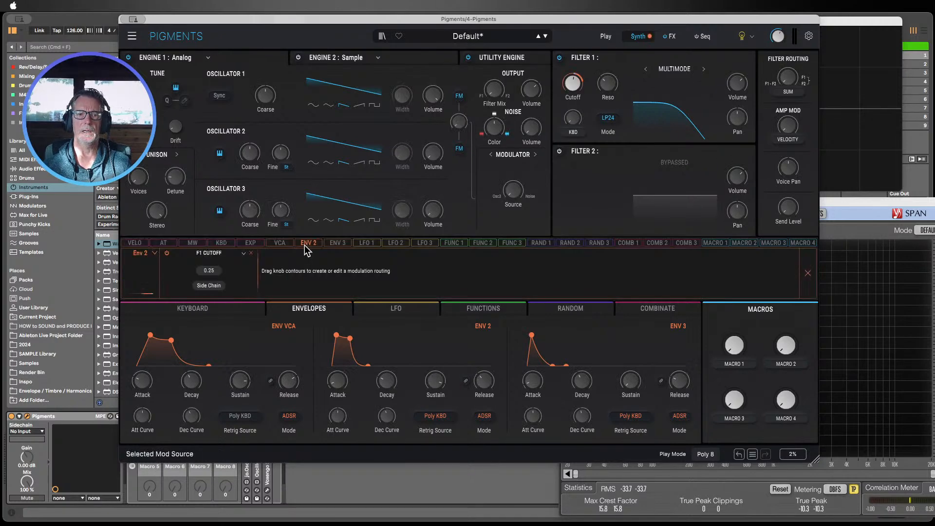
double_click(214, 272)
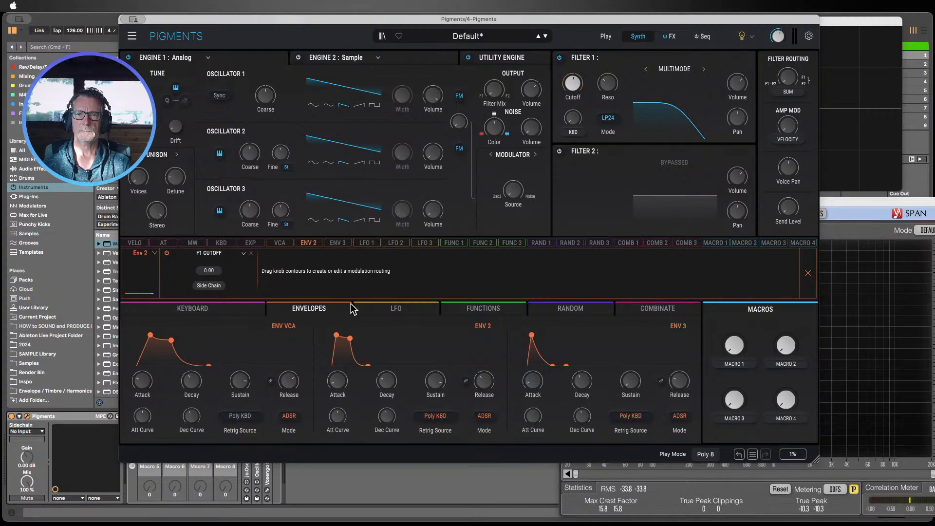
Step: Set Env 2's modulation amount on Filter 1's cutoff to -0.55
mouse_move(573, 83)
left_mouse_down()
mouse_move(573, 96)
mouse_move(573, 83)
left_mouse_up()
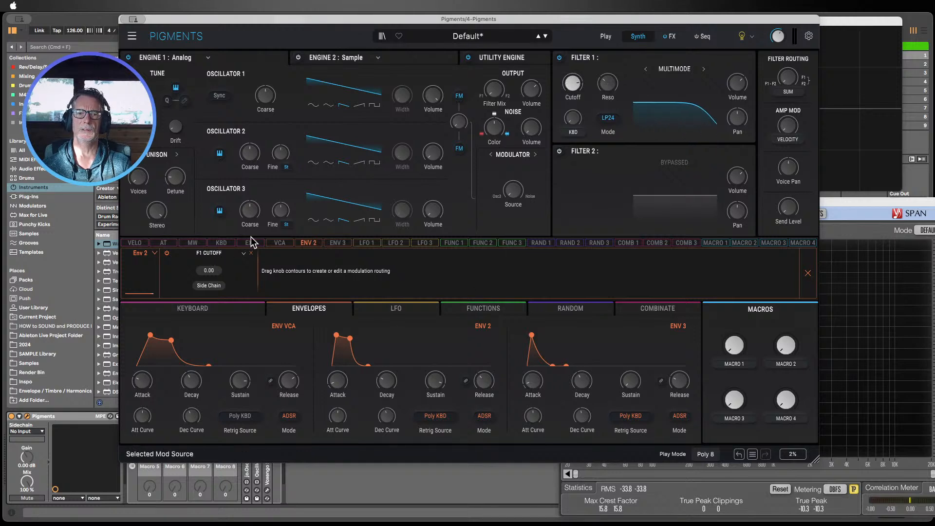
mouse_move(573, 82)
left_mouse_down()
mouse_move(573, 73)
mouse_move(573, 88)
left_mouse_up()
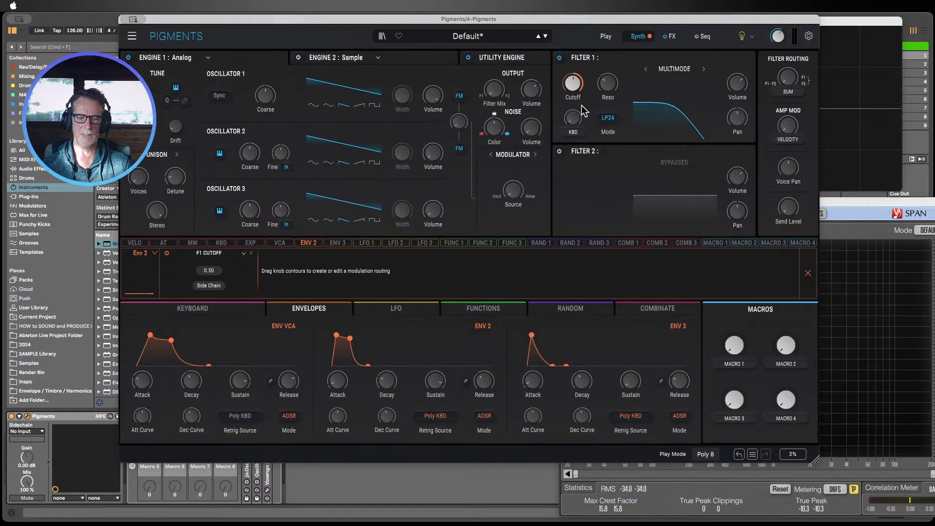
mouse_move(573, 84)
left_mouse_down()
mouse_move(573, 74)
mouse_move(576, 89)
left_mouse_up()
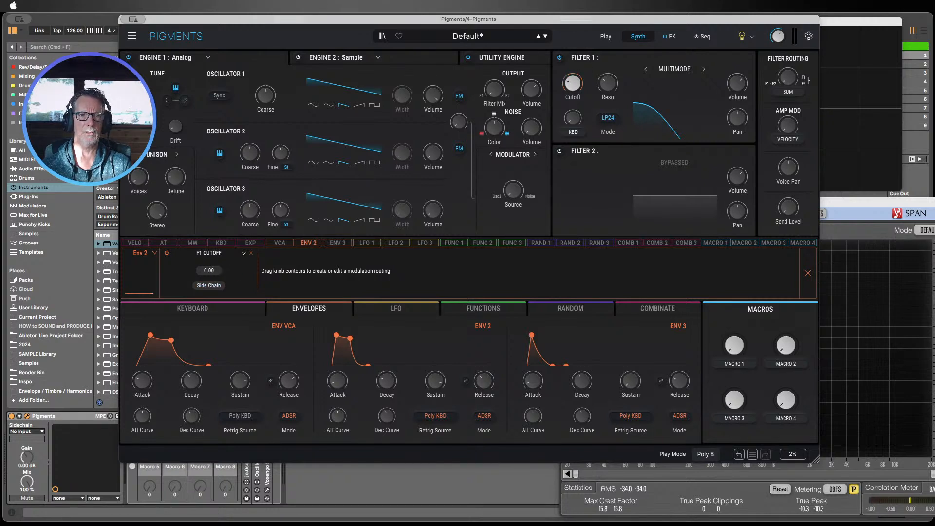
Step: Remove and recreate Env 2's routing to Filter 1's cutoff, then raise the cutoff frequency
left_click(251, 253)
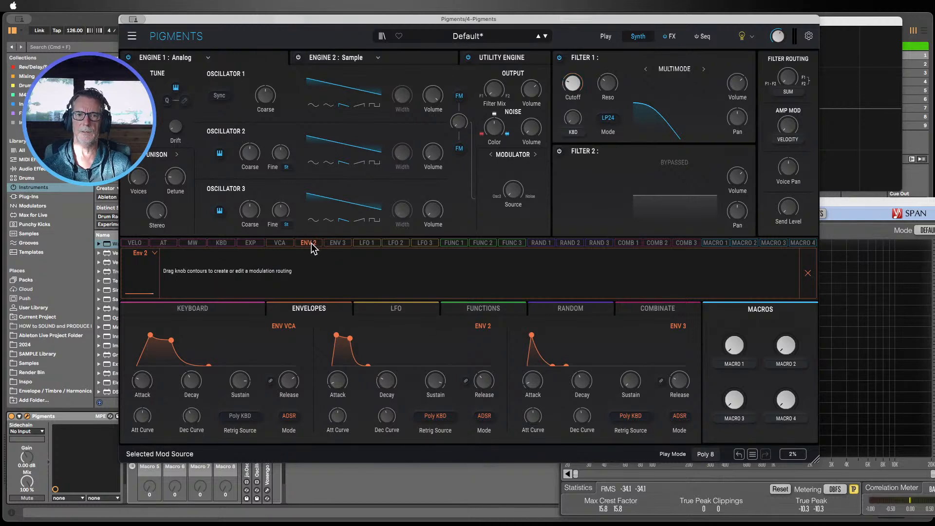
left_click(310, 245)
left_click(310, 247)
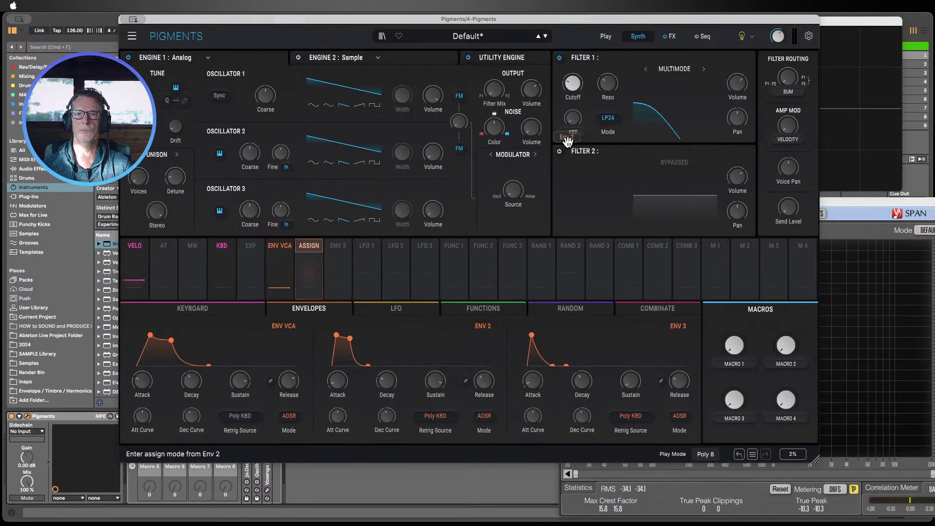
left_click_drag(573, 121, 576, 117)
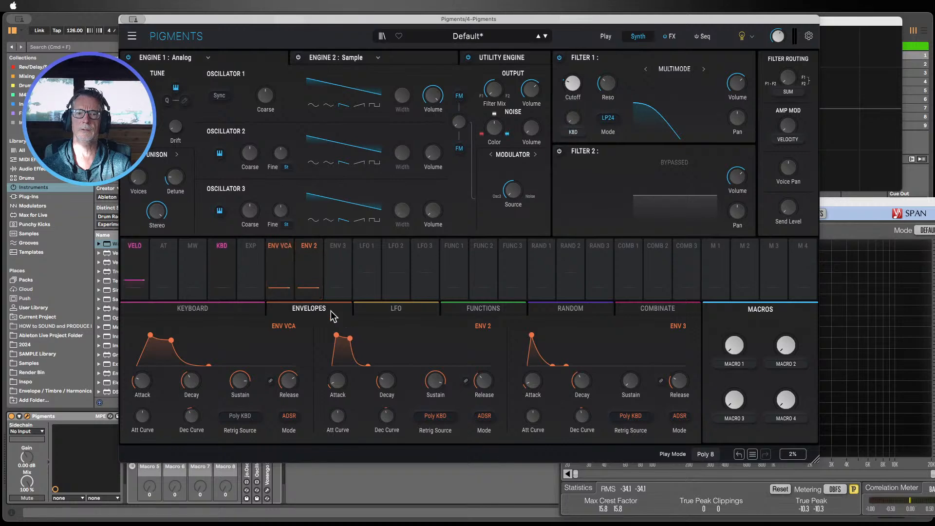
left_click_drag(569, 87, 569, 57)
left_click(224, 71)
left_click_drag(257, 26, 601, 24)
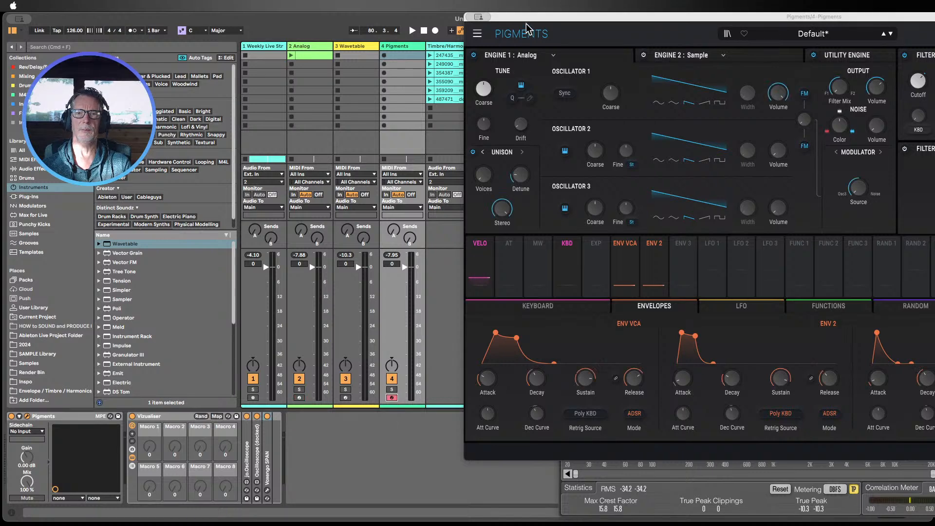
left_click_drag(529, 18, 135, 2)
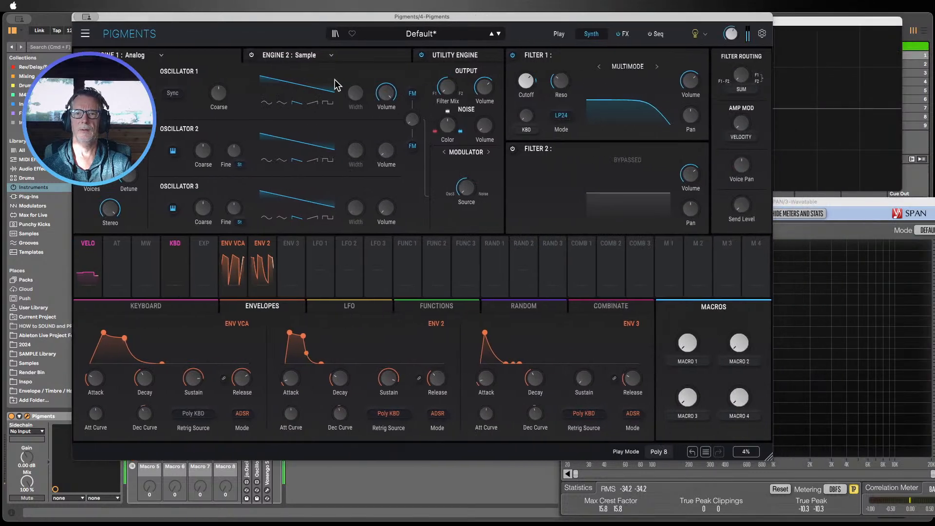
Step: Lower Filter 1's cutoff slightly and reset Env 2's cutoff modulation amount to 0.00
mouse_move(525, 77)
left_mouse_down()
mouse_move(524, 91)
mouse_move(524, 80)
left_mouse_up()
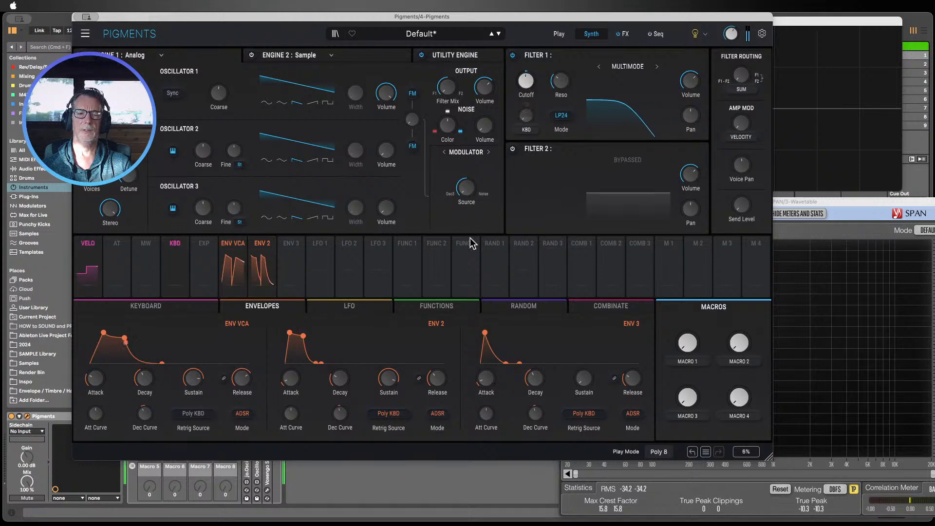
left_click(262, 245)
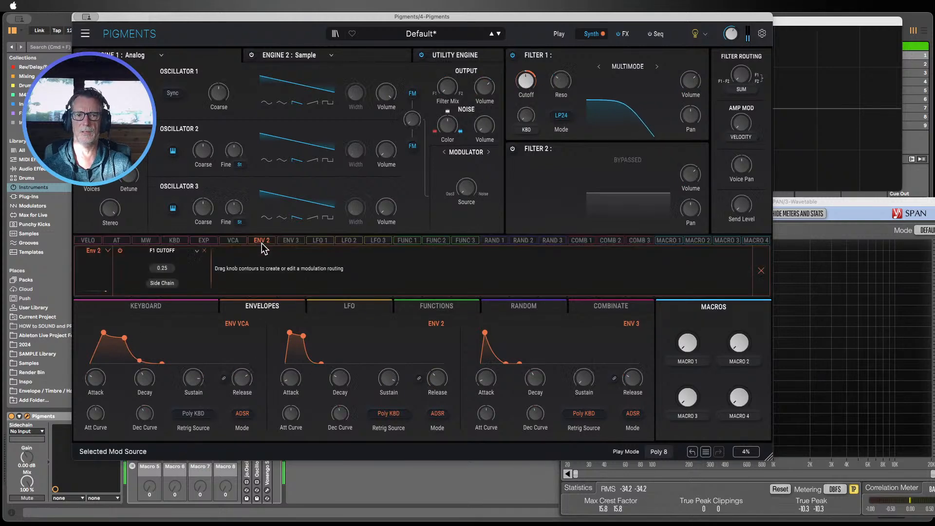
left_click(261, 244)
left_click(267, 247)
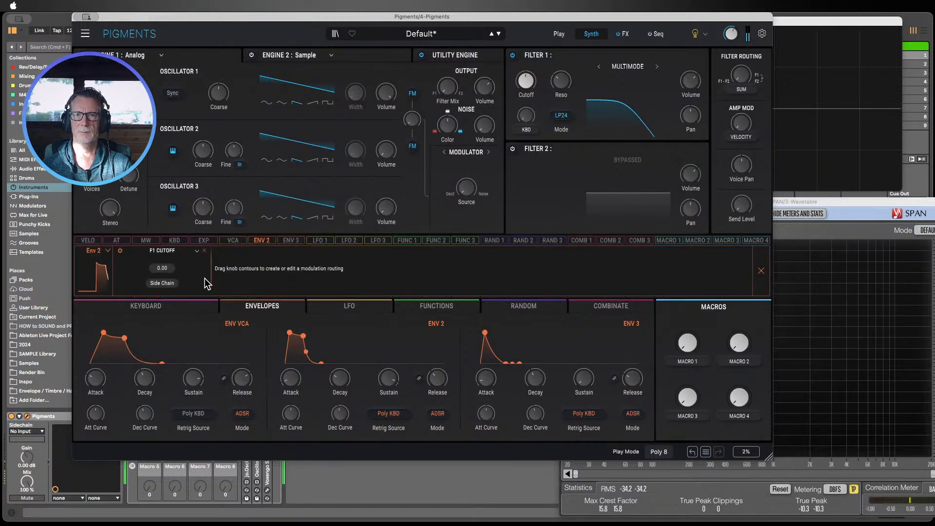
Step: Set Env 2's cutoff modulation amount to -0.36 and lower Filter 1's cutoff
left_click_drag(529, 85, 529, 86)
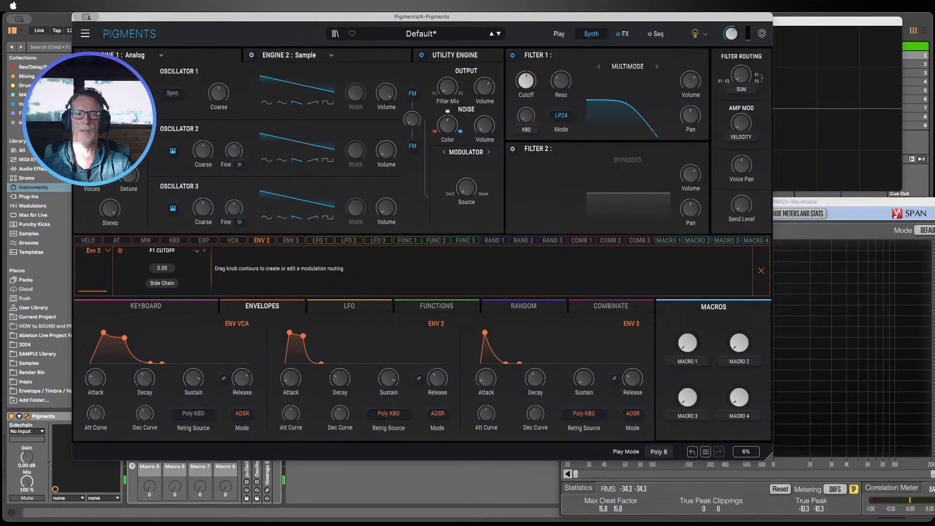
left_click_drag(163, 268, 168, 282)
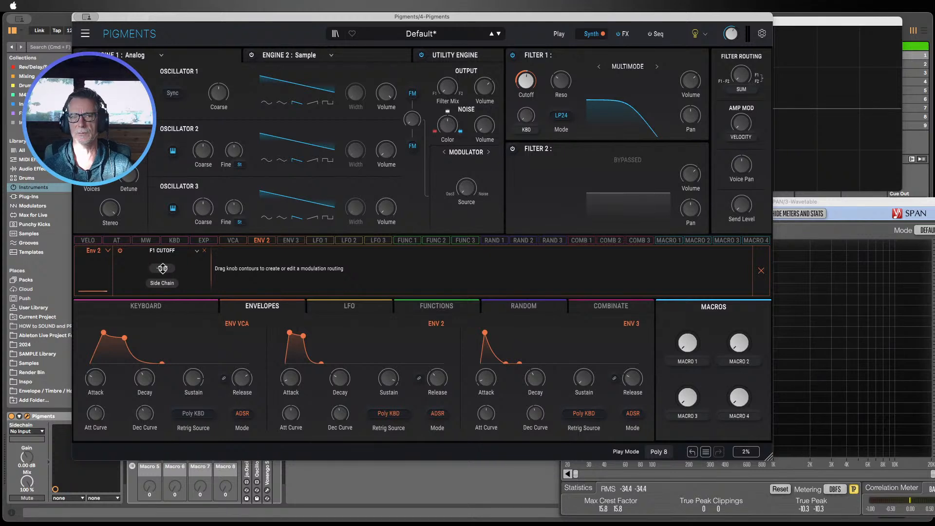
mouse_move(525, 81)
left_mouse_down()
mouse_move(526, 100)
mouse_move(526, 84)
left_mouse_up()
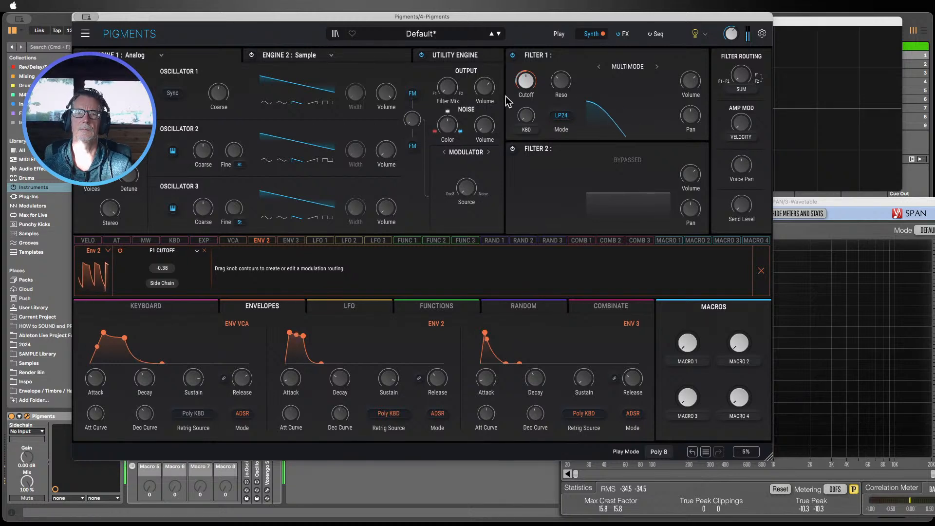
mouse_move(526, 84)
left_mouse_down()
mouse_move(525, 61)
mouse_move(526, 100)
left_mouse_up()
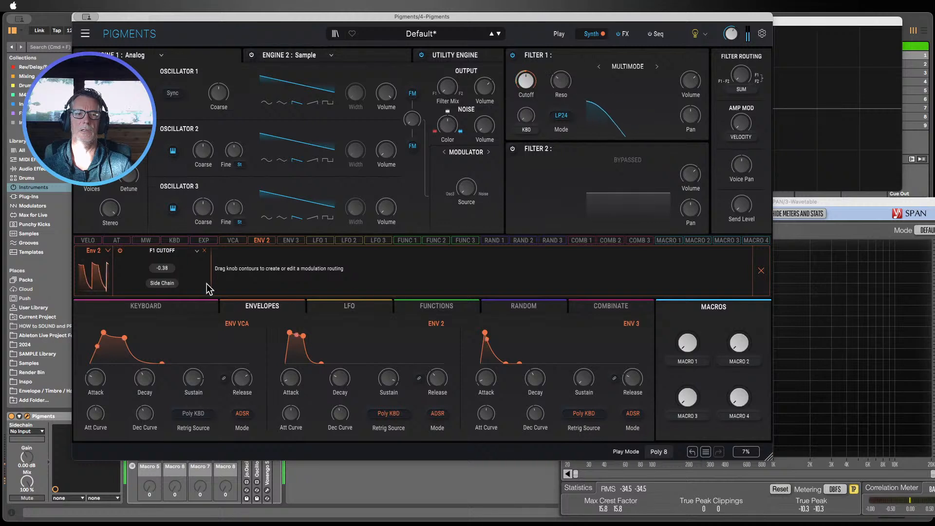
Step: Raise Filter 1's cutoff and reset Env 2's cutoff modulation amount to 0.00
mouse_move(162, 267)
left_mouse_down()
mouse_move(161, 252)
mouse_move(162, 287)
mouse_move(161, 174)
mouse_move(162, 249)
left_mouse_up()
mouse_move(528, 80)
left_mouse_down()
mouse_move(527, 59)
mouse_move(527, 67)
left_mouse_up()
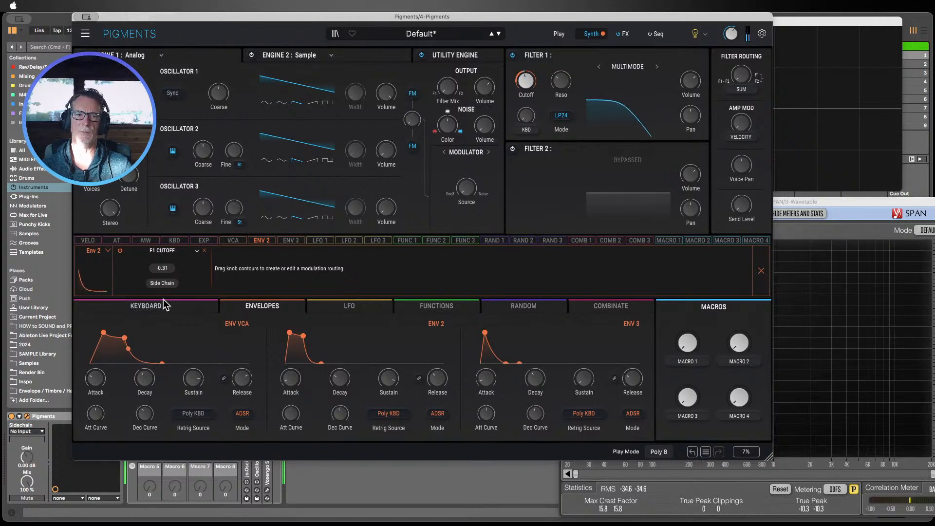
double_click(165, 269)
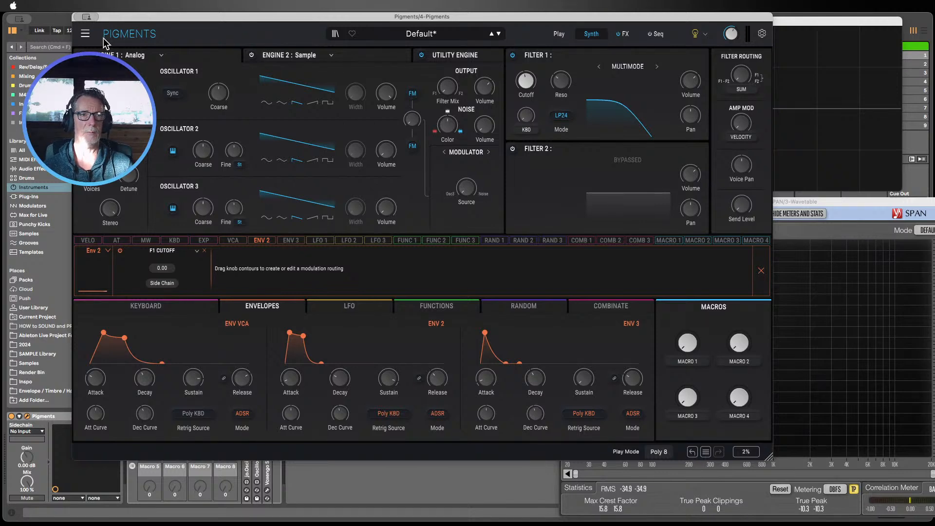
Step: Close the Pigments window and switch to the Analog track, arming it for recording
key("super+w")
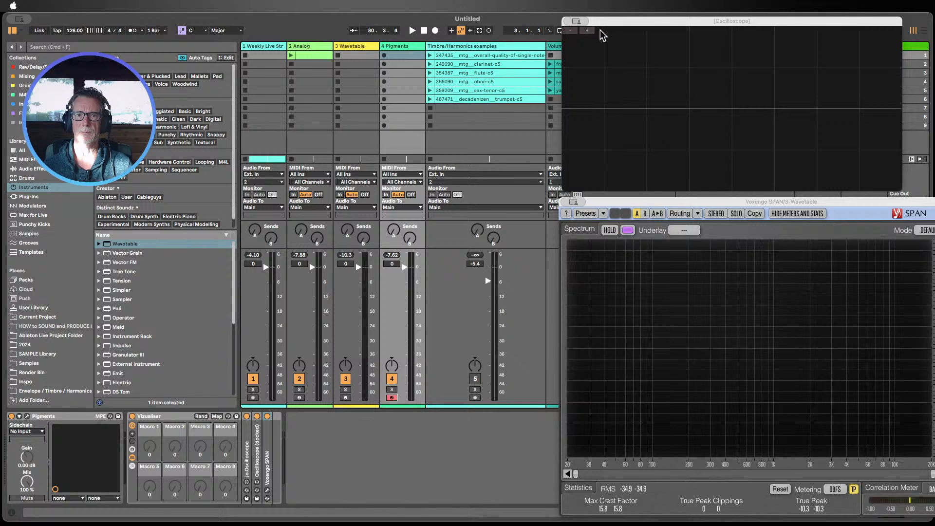
left_click(304, 47)
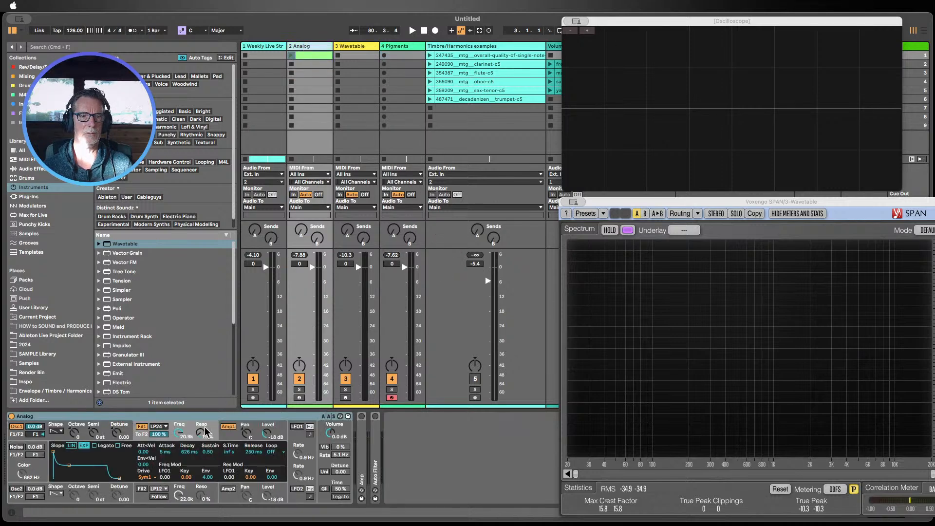
left_click(392, 397)
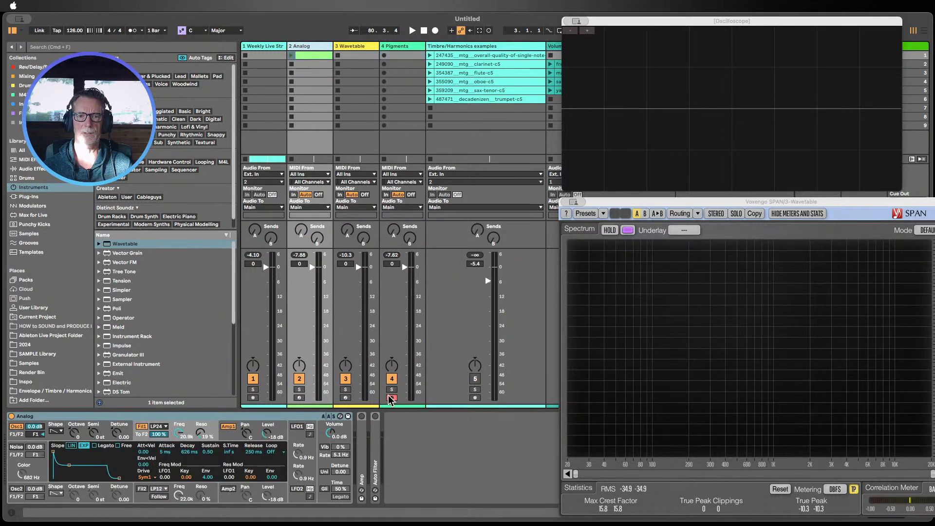
left_click(299, 397)
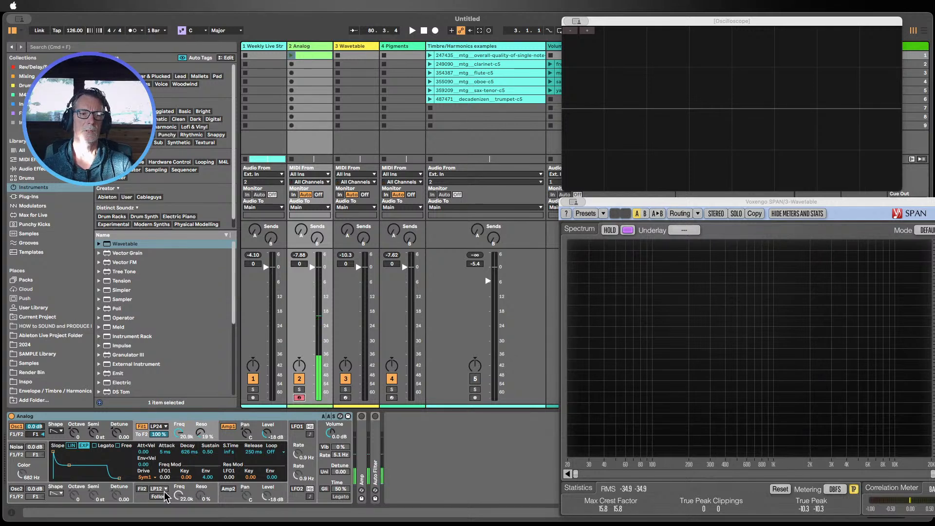
Step: Open Analog's Filter 1 frequency and set it to 22.0 kHz
left_click(188, 429)
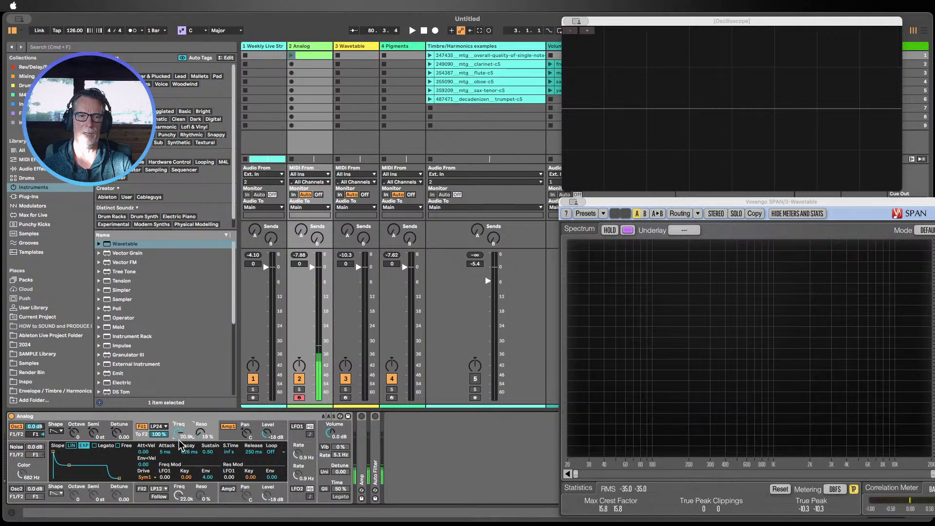
left_click_drag(184, 434, 185, 430)
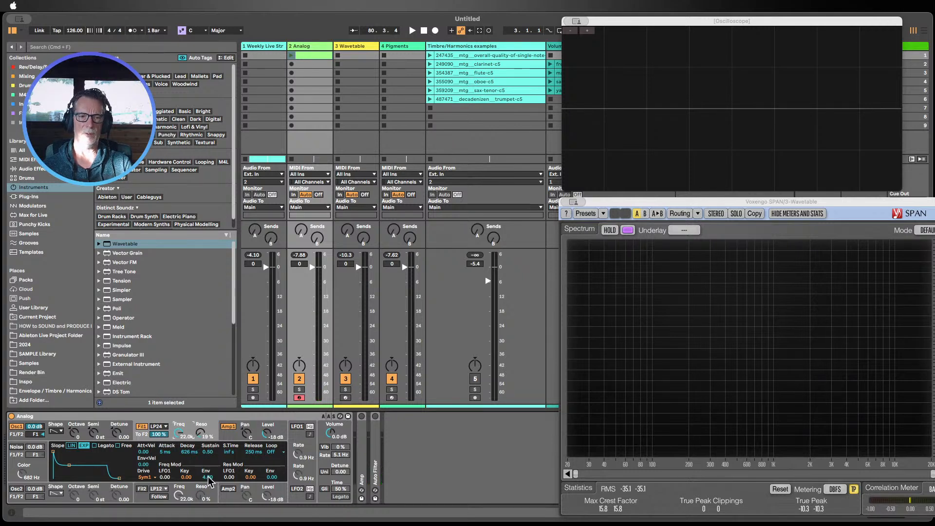
Step: Set Filter 1's envelope modulation amount to 4.32
left_click_drag(207, 478, 208, 468)
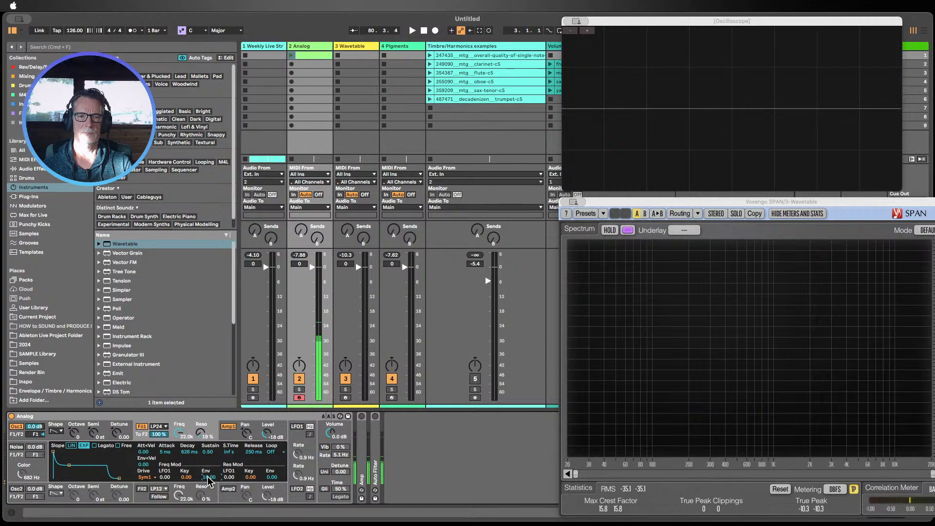
mouse_move(209, 480)
left_mouse_down()
mouse_move(209, 499)
mouse_move(210, 479)
left_mouse_up()
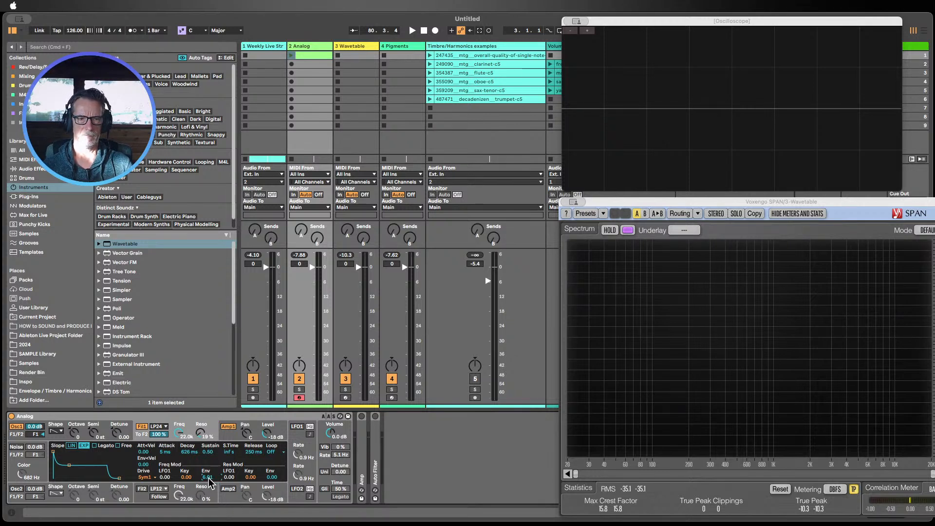
left_click_drag(209, 482, 209, 486)
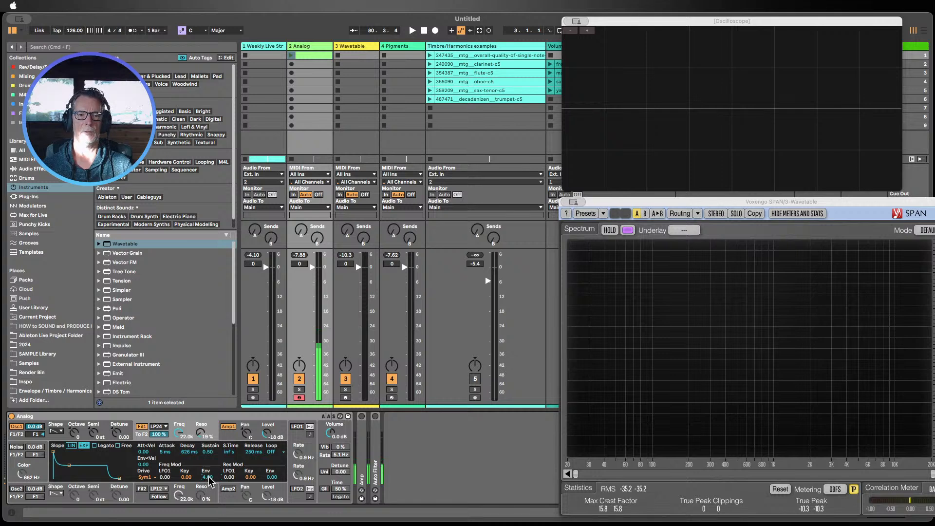
left_click_drag(209, 481, 209, 491)
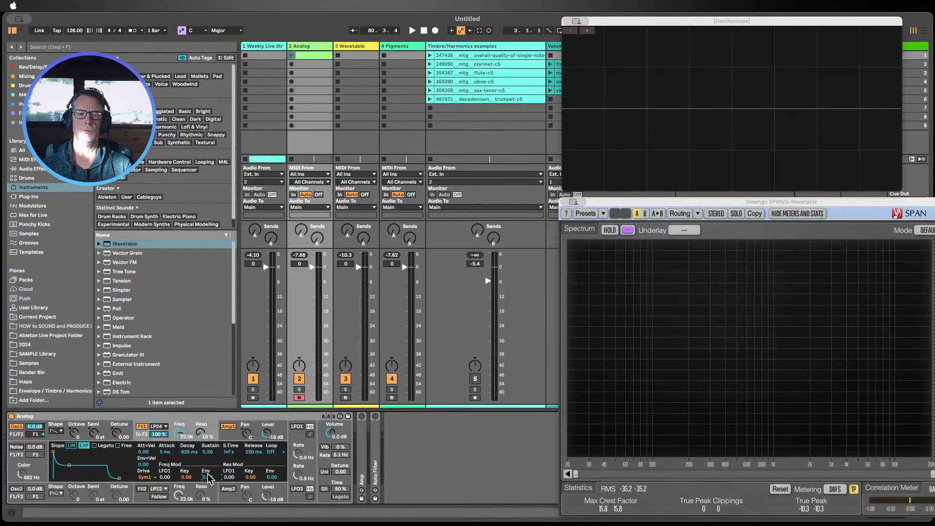
left_click_drag(208, 475, 208, 474)
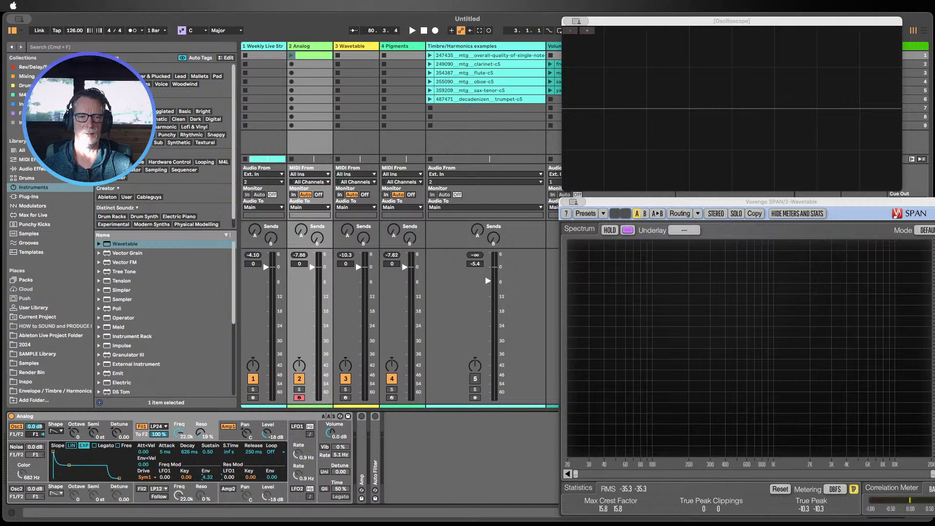
left_click_drag(207, 475, 209, 477)
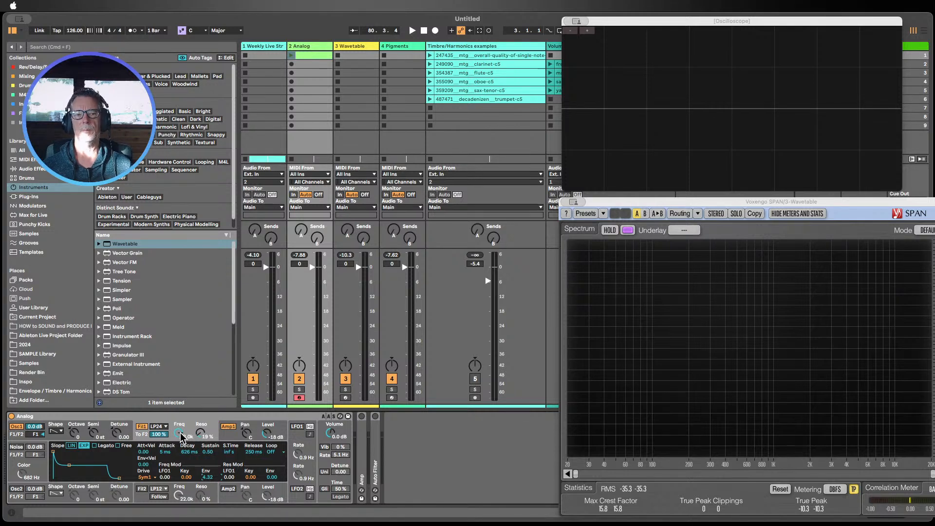
Step: Lower Filter 1's cutoff to about 3.1 kHz and set its envelope amount to 3.31
left_click_drag(179, 438, 178, 442)
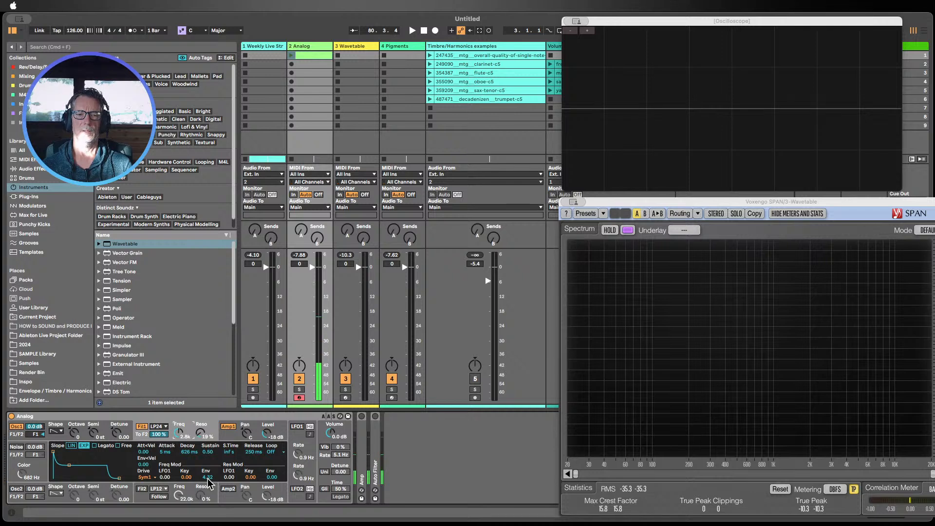
mouse_move(207, 478)
left_mouse_down()
mouse_move(208, 468)
mouse_move(207, 482)
left_mouse_up()
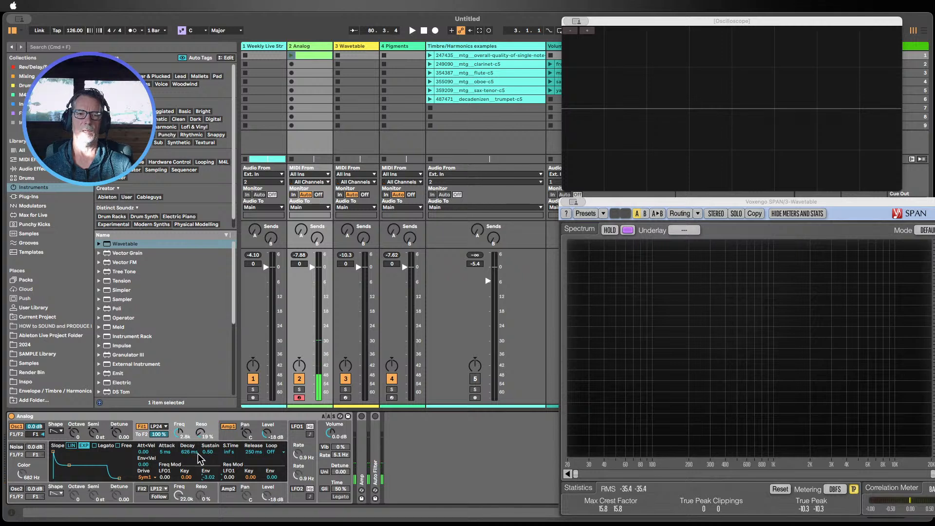
mouse_move(179, 432)
left_mouse_down()
mouse_move(179, 409)
mouse_move(180, 443)
mouse_move(180, 429)
left_mouse_up()
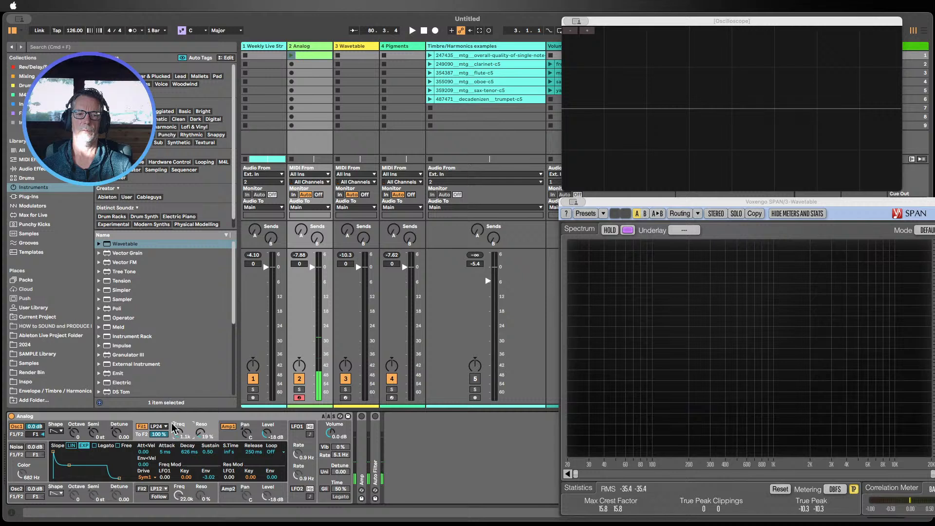
left_click_drag(210, 477, 210, 465)
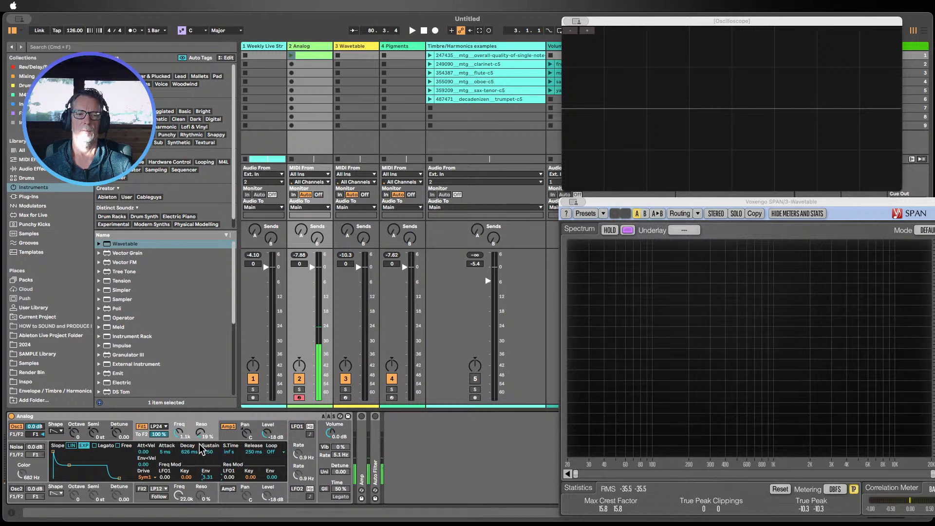
Step: Shape the filter envelope: release 717 ms, sustain 0.48, and attack returned to 5 ms
left_click_drag(254, 451, 212, 423)
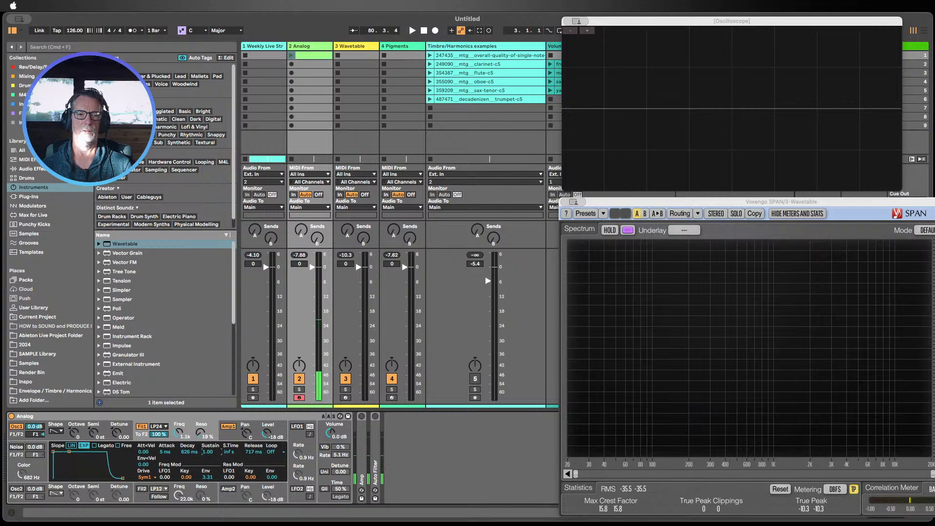
left_click_drag(166, 451, 210, 464)
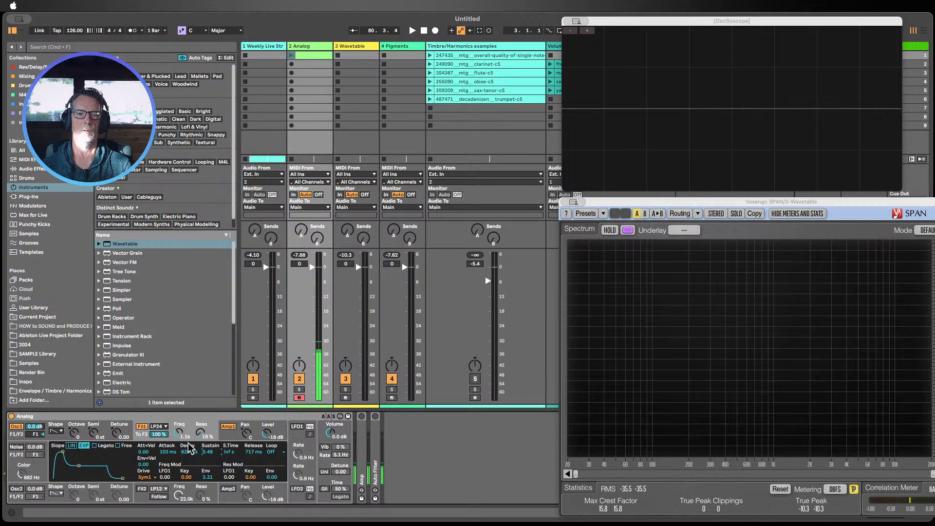
left_click_drag(167, 451, 179, 418)
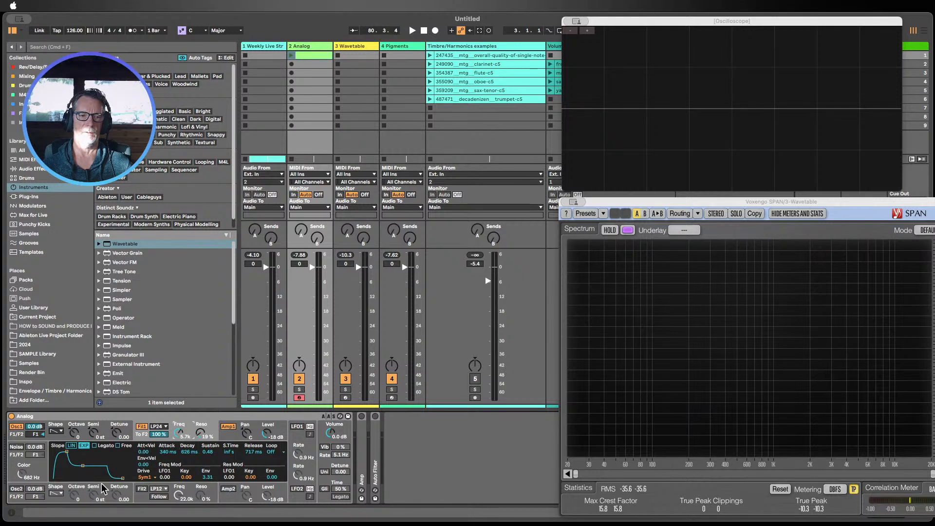
left_click_drag(171, 454, 171, 482)
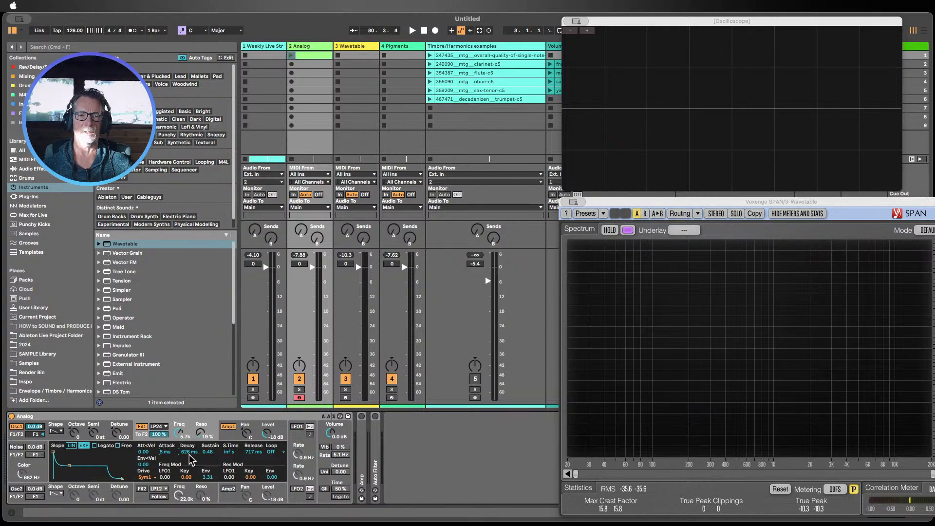
Step: Set the filter envelope amount to 4.00 and the cutoff to 5.6 kHz
mouse_move(212, 452)
left_mouse_down()
mouse_move(213, 476)
mouse_move(209, 419)
mouse_move(210, 463)
left_mouse_up()
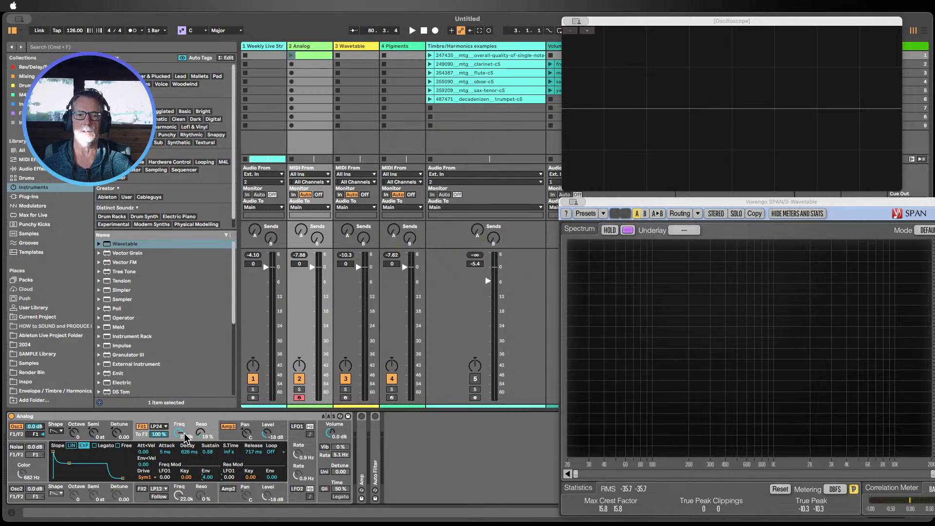
mouse_move(179, 431)
left_mouse_down()
mouse_move(179, 450)
mouse_move(179, 422)
left_mouse_up()
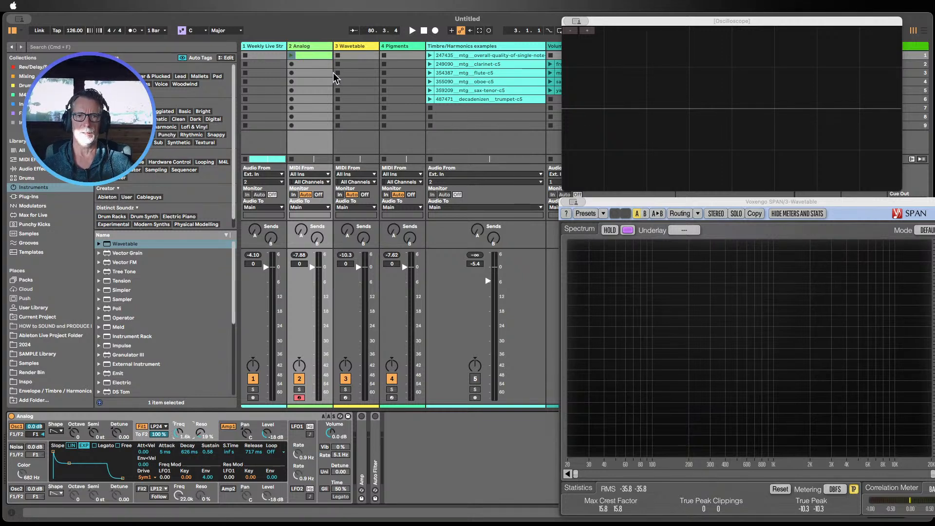
Step: Switch to the Wavetable track, arm it, and set Osc 1's wavetable position to 65 %
left_click(349, 46)
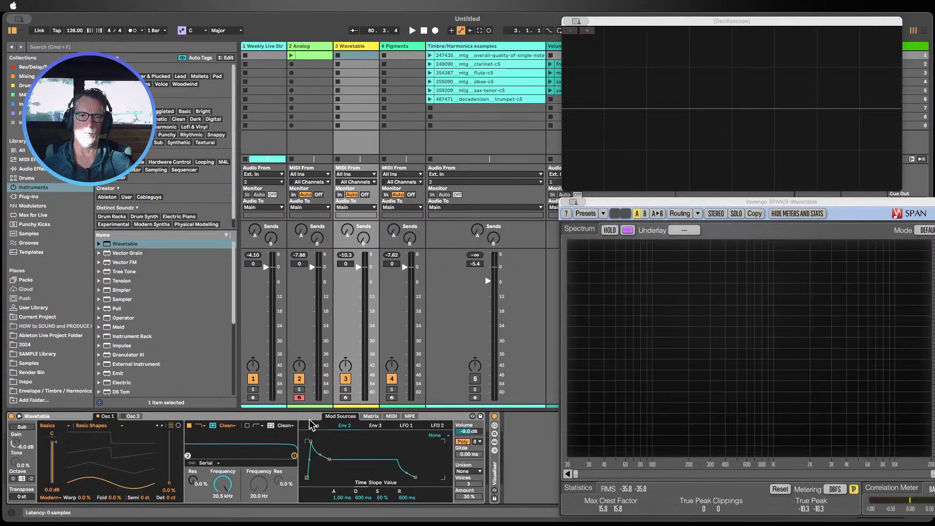
left_click(345, 398)
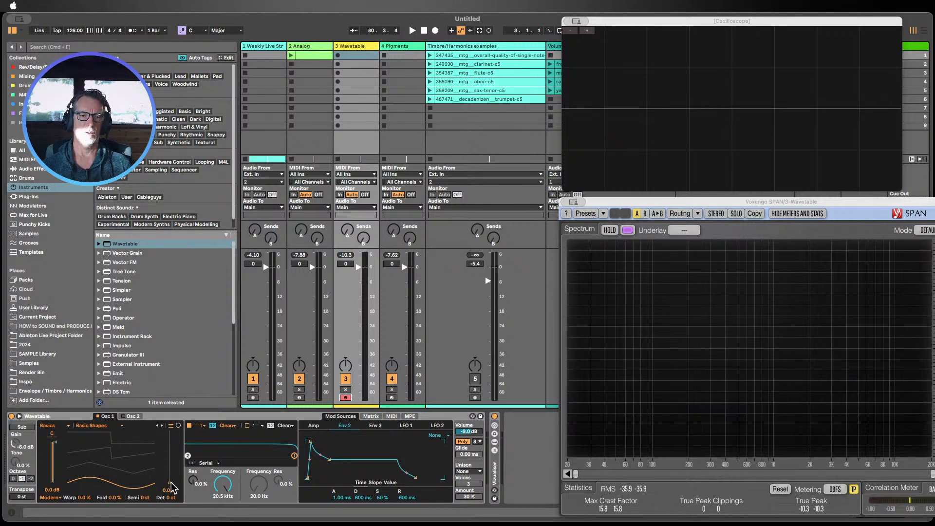
left_click_drag(170, 483, 169, 449)
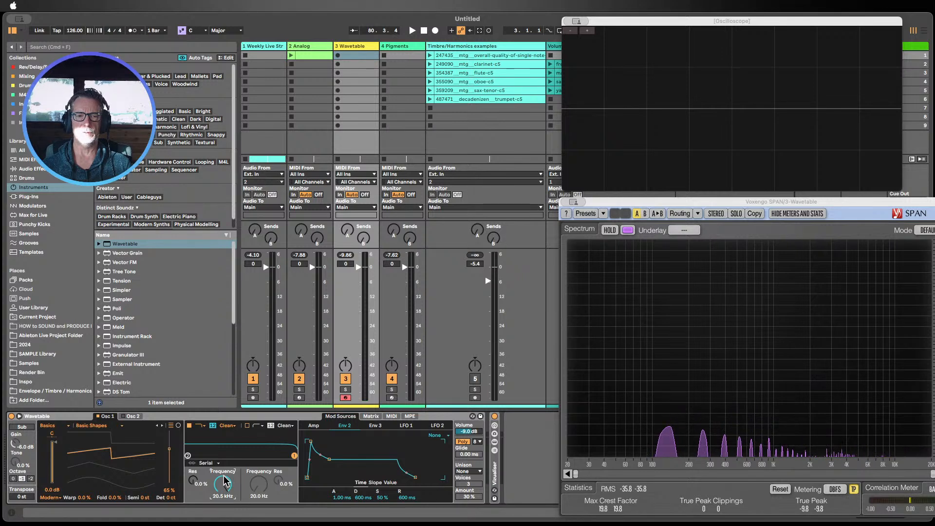
Step: In the modulation matrix, route Env 2 to Filter 1 Freq at 100 and lower the cutoff to 676 Hz
left_click_drag(223, 494, 229, 468)
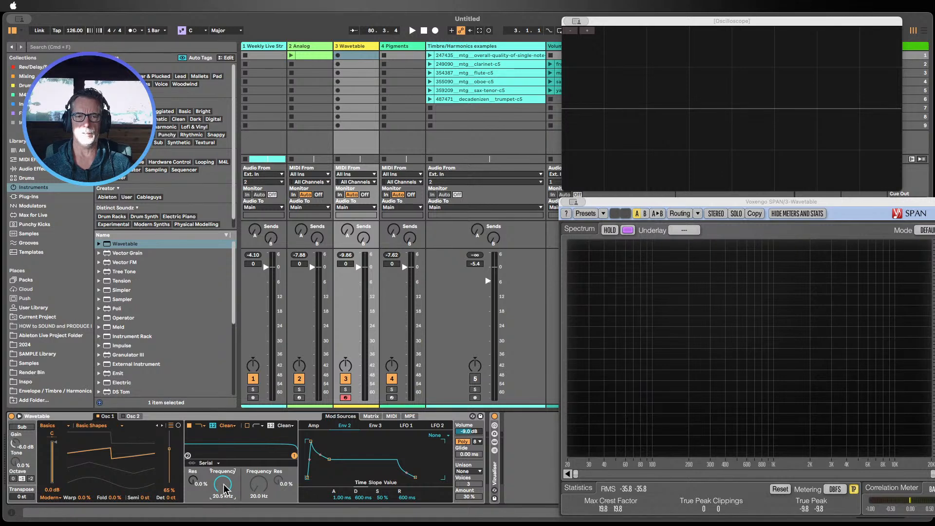
left_click(371, 416)
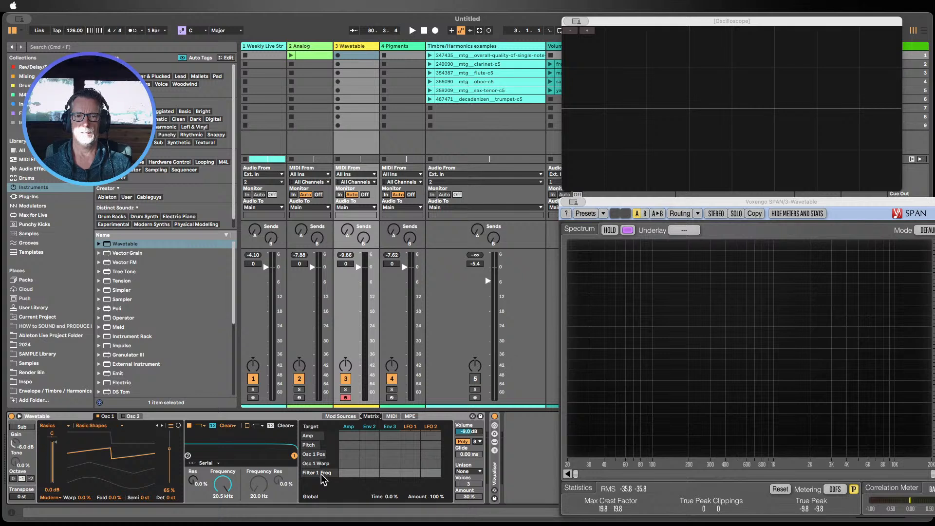
left_click(194, 484)
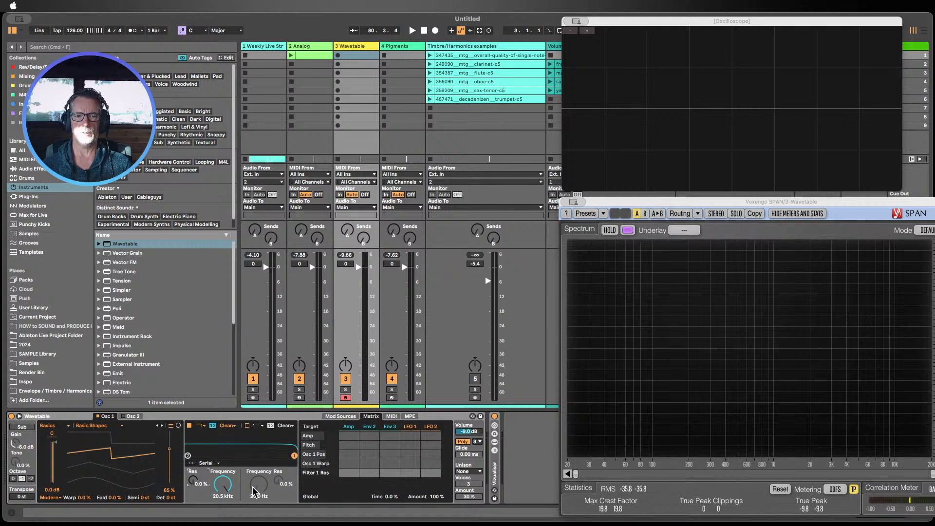
left_click(223, 485)
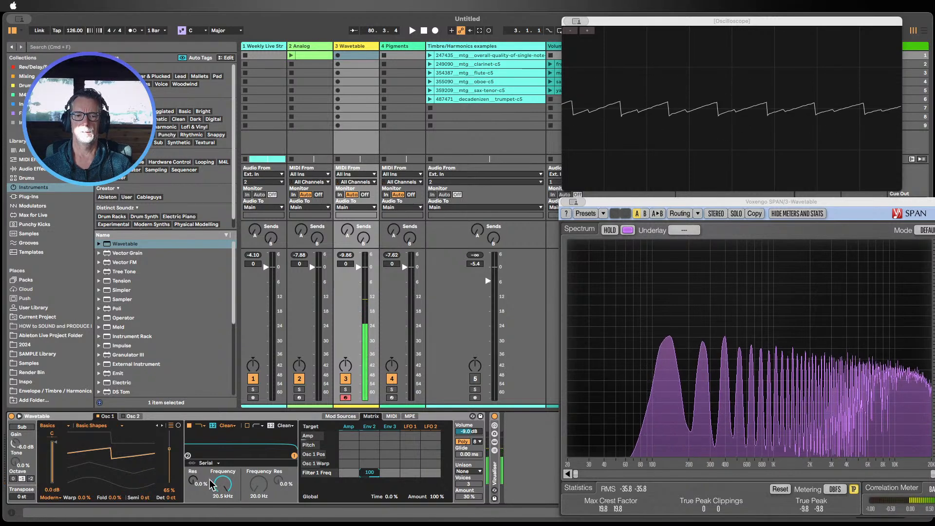
left_click_drag(224, 488, 223, 514)
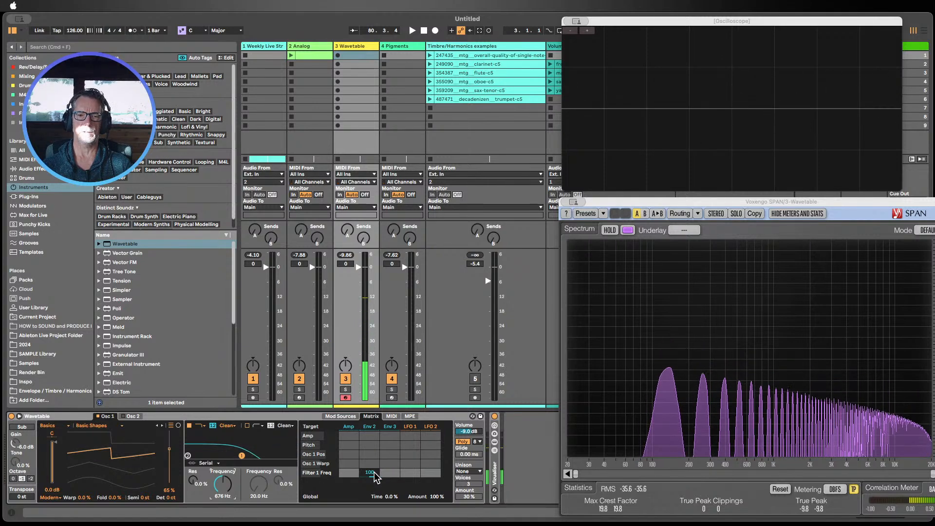
Step: Set Env 2's Filter 1 Freq amount to -61 and raise the cutoff to 5.18 kHz
mouse_move(373, 472)
left_mouse_down()
mouse_move(373, 491)
mouse_move(369, 468)
left_mouse_up()
left_click_drag(219, 493, 220, 477)
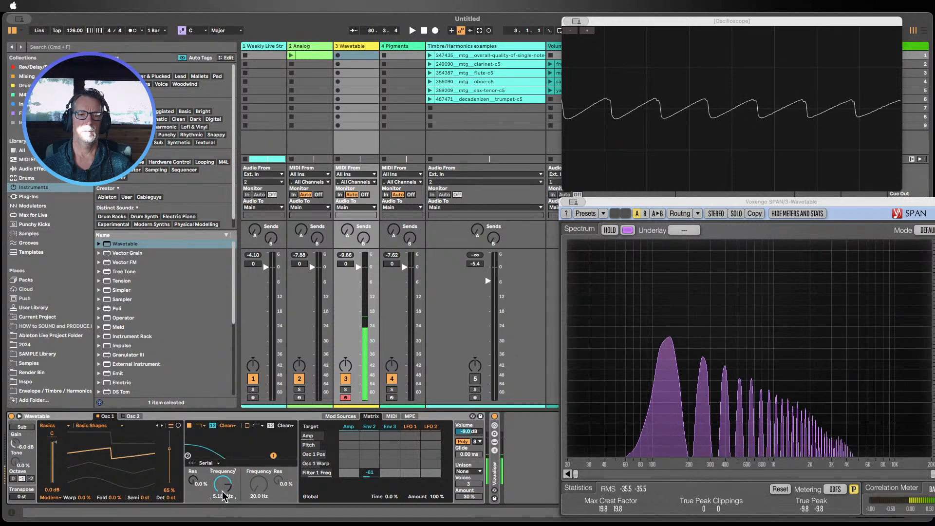
Step: Set Env 2's Filter 1 Freq amount to -12 and lower the cutoff to 1.31 kHz
left_click_drag(370, 478, 370, 460)
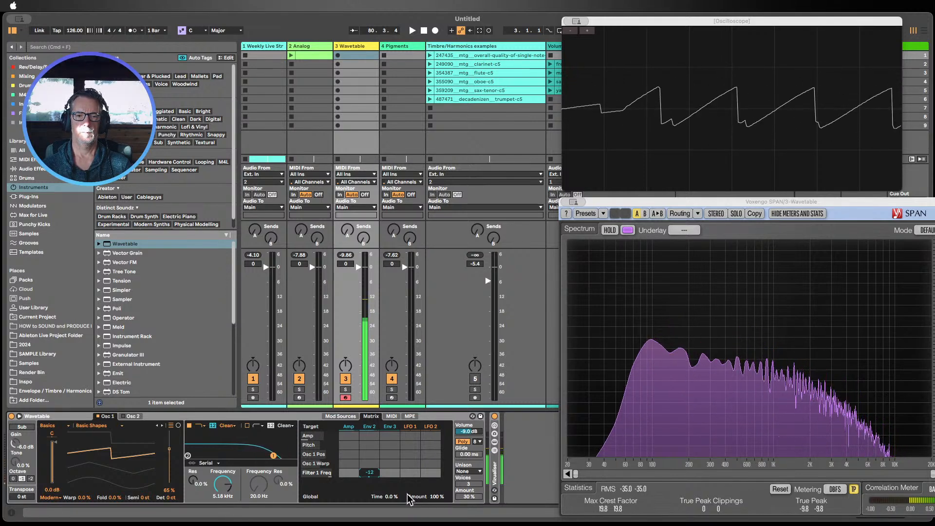
left_click_drag(222, 485, 222, 500)
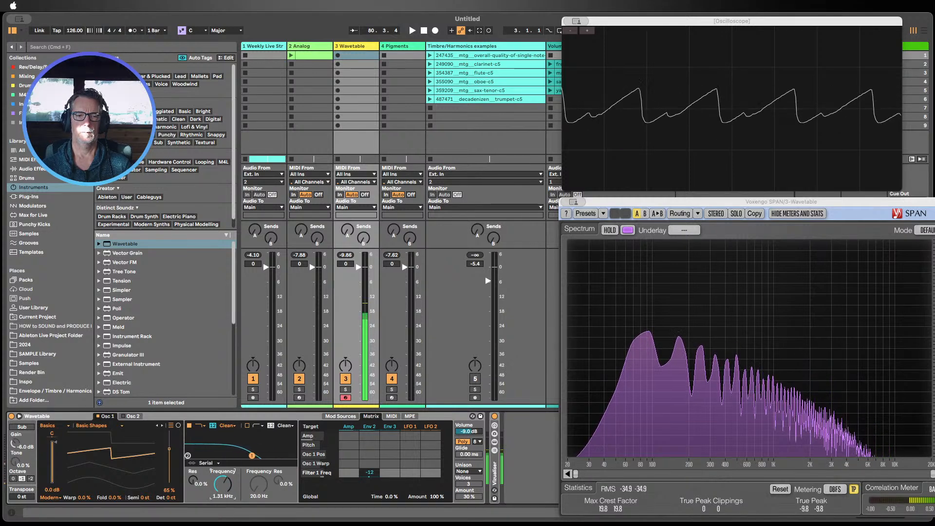
Step: Set Env 2's Filter 1 Freq amount to 20 and raise the filter resonance to 50 %
left_click_drag(373, 474, 372, 458)
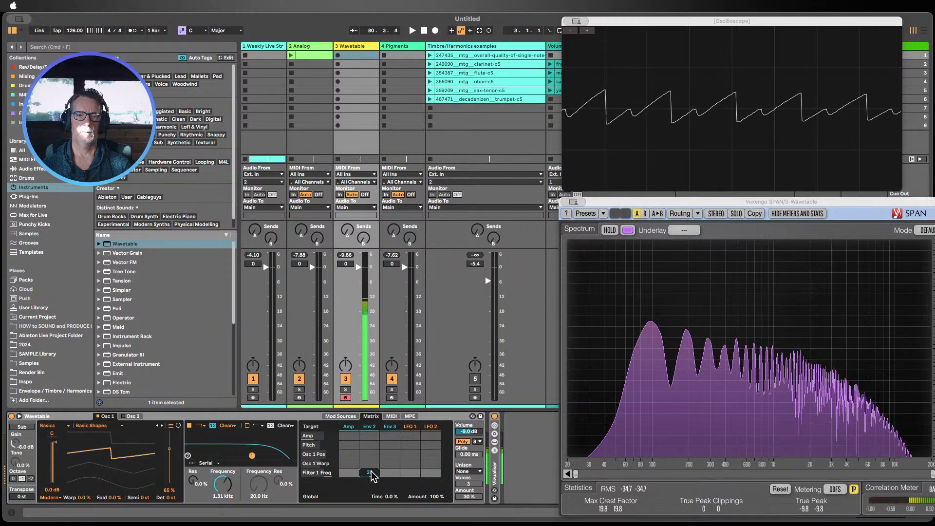
left_click_drag(193, 482, 221, 487)
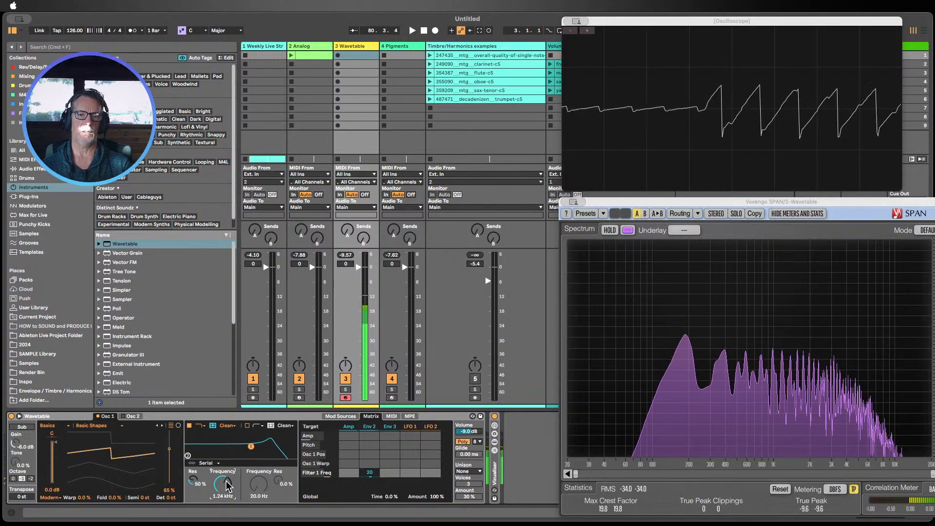
Step: Open Env 2 and set its attack to 1.00 ms, decay to 141 ms and sustain to 0.0 %
left_click(371, 427)
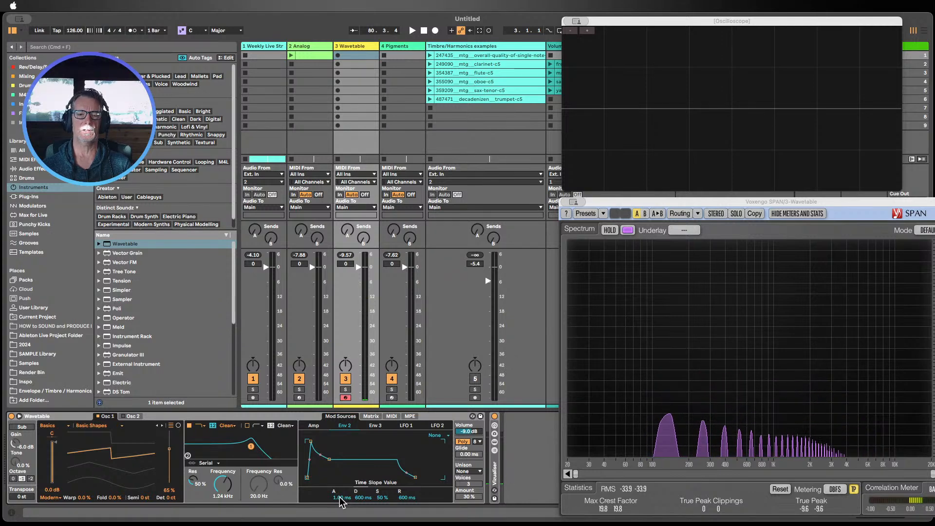
left_click_drag(339, 499, 338, 518)
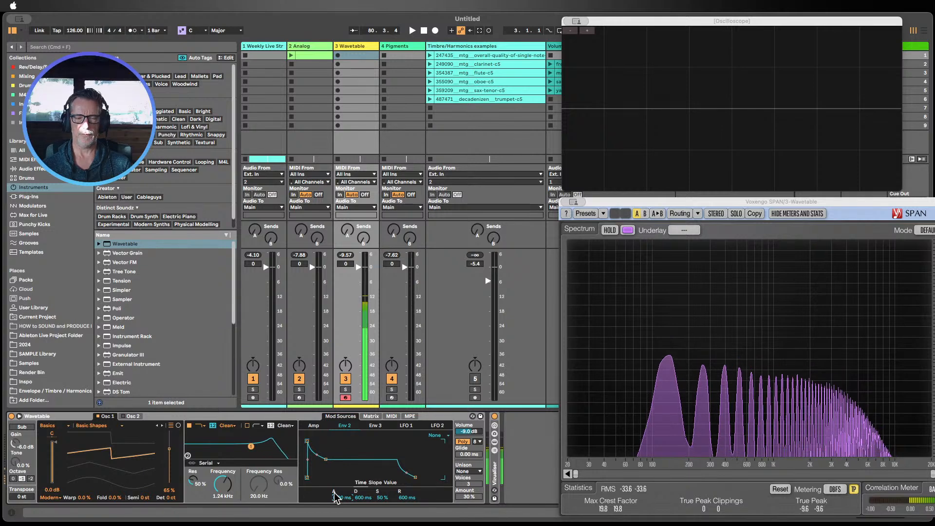
left_click_drag(341, 498, 384, 516)
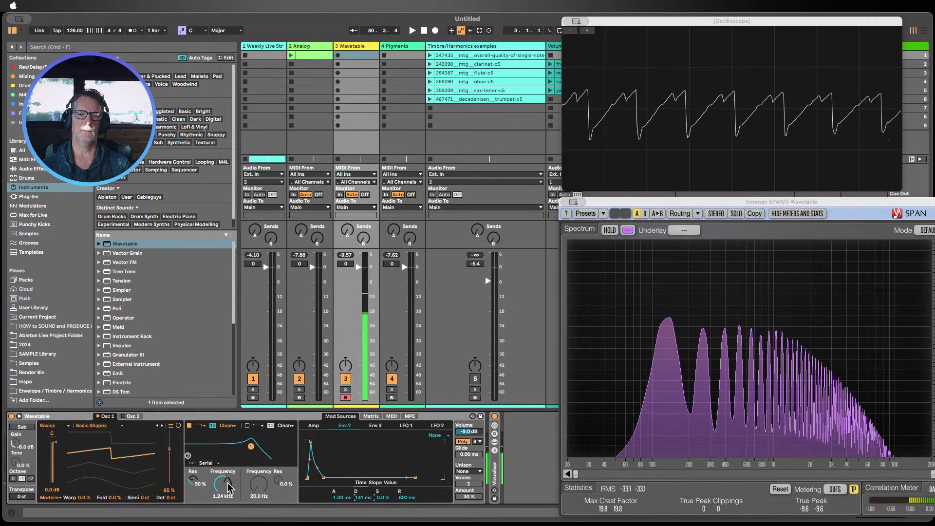
Step: Lower the filter cutoff to 714 Hz and adjust Env 2's sustain
left_click_drag(229, 486, 229, 491)
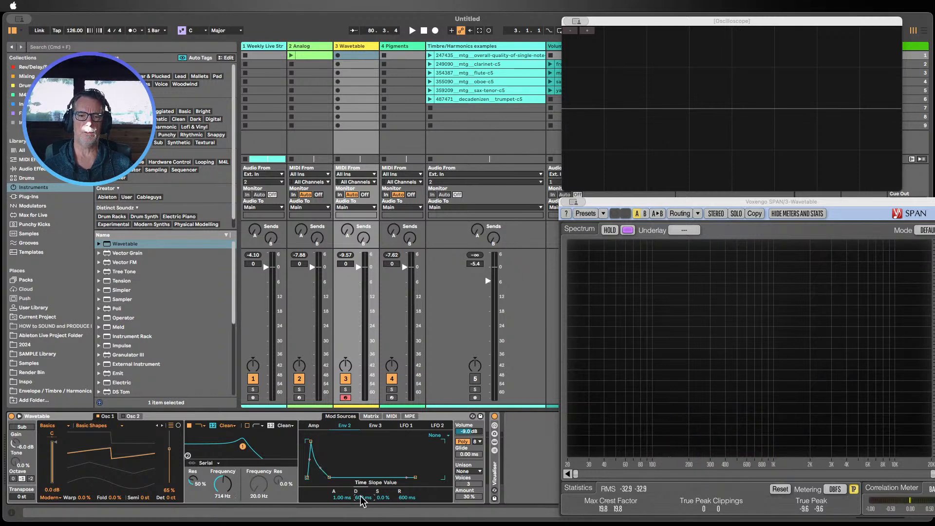
left_click_drag(382, 497, 382, 497)
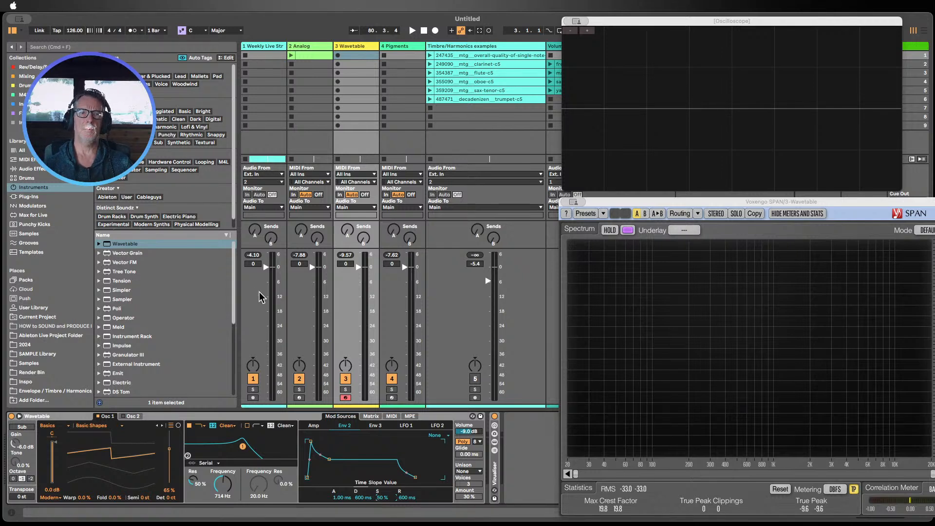
Step: Draw a C3 note at 1.1.2 in the Wavetable track's clip and launch the clip
double_click(363, 54)
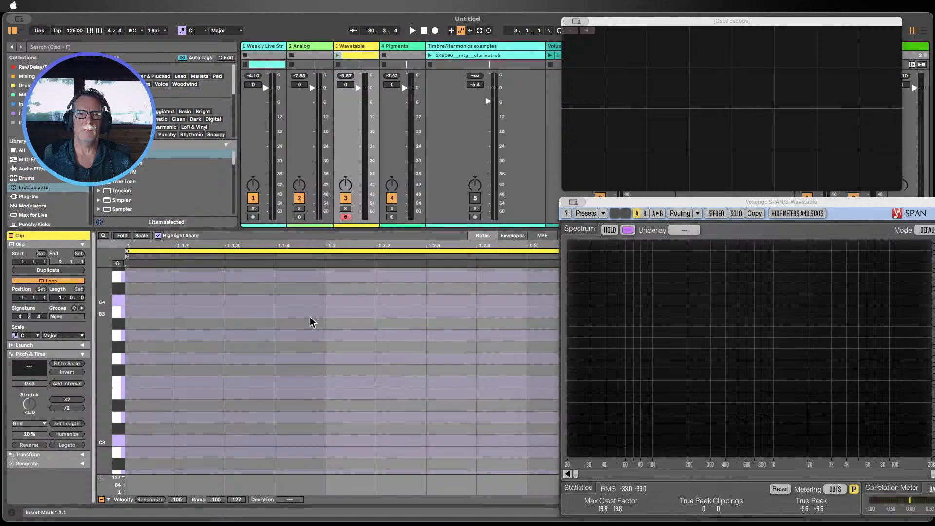
left_click(191, 439)
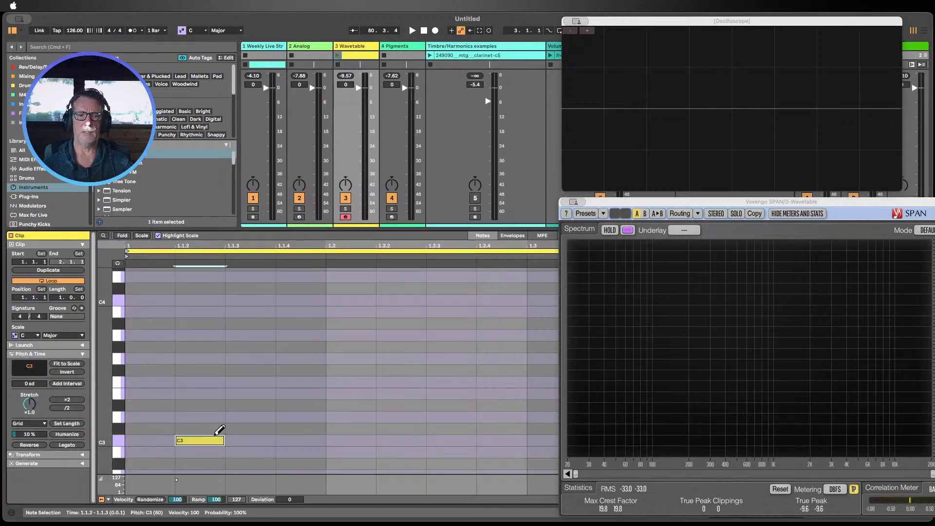
left_click(337, 56)
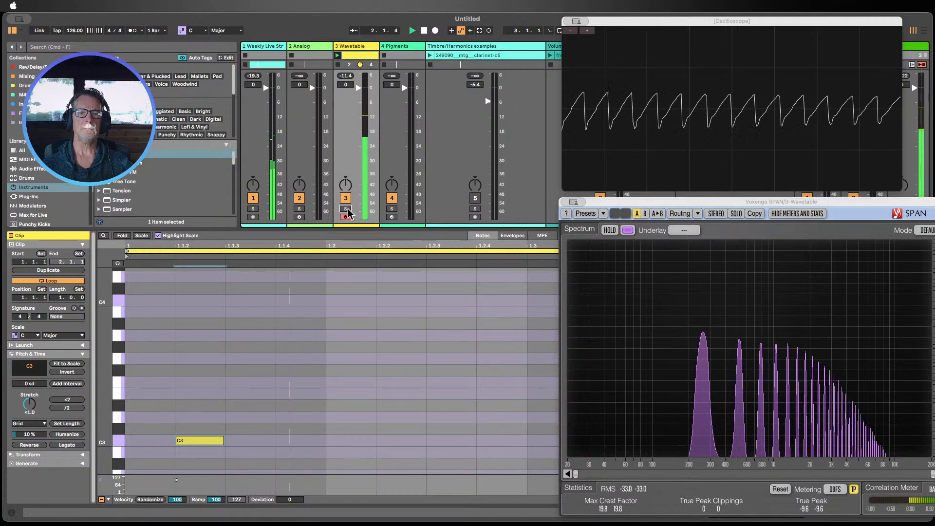
left_click(346, 209)
double_click(356, 46)
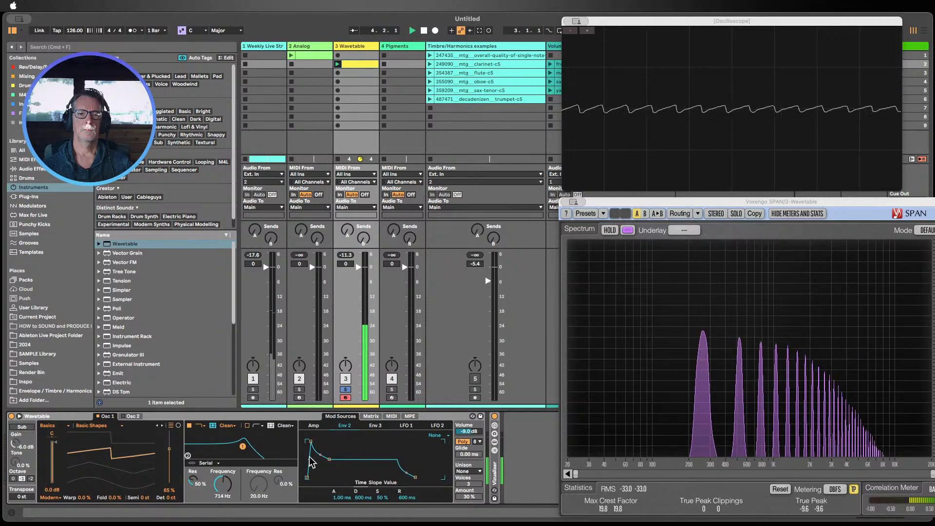
Step: Reset the filter cutoff to 20.5 kHz and resonance to 0.0 %, and open the Amp envelope
left_click(370, 416)
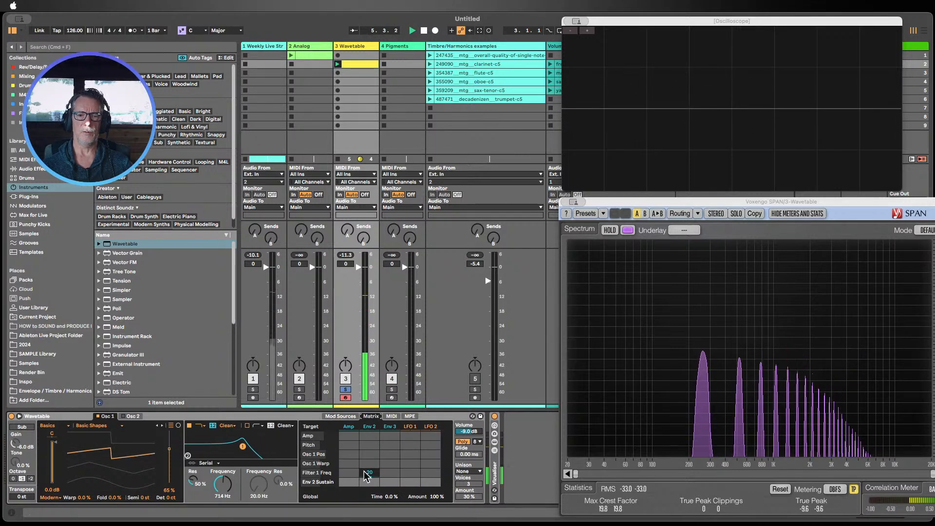
double_click(220, 486)
double_click(197, 479)
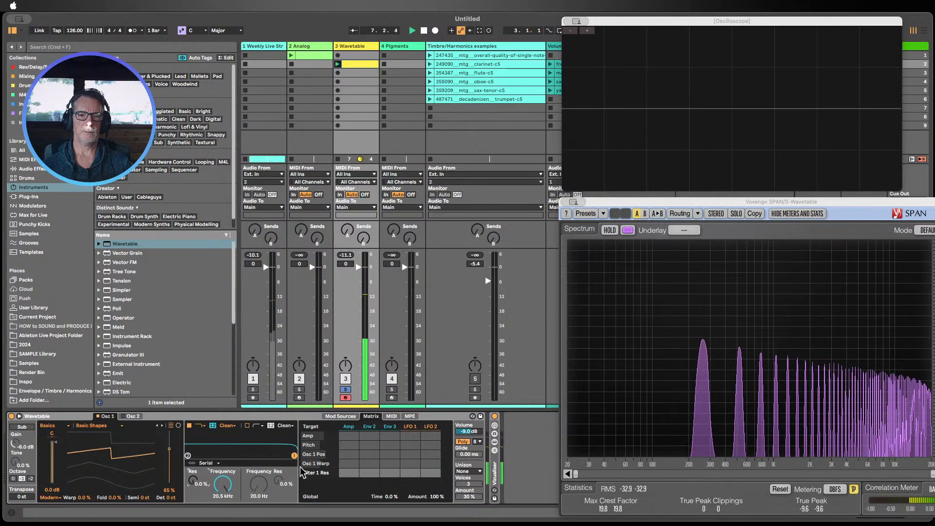
left_click(349, 426)
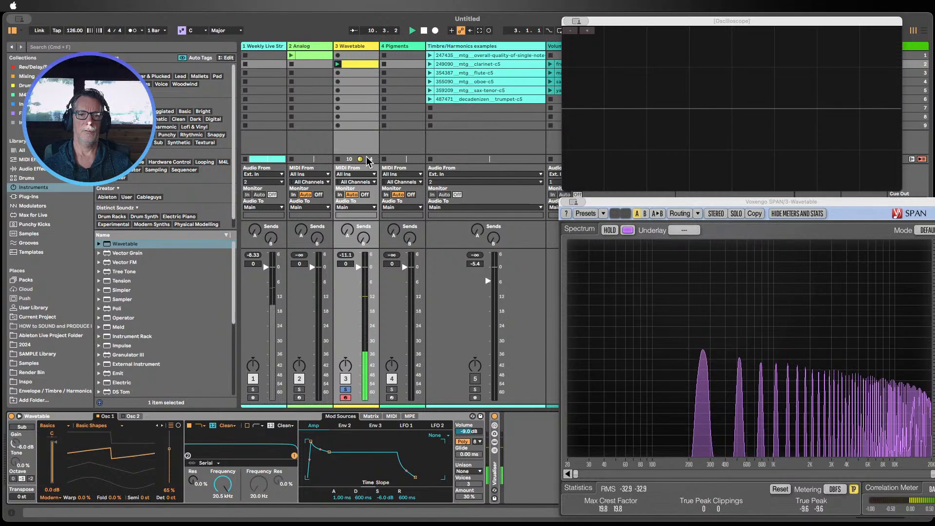
Step: Close the oscilloscope and spectrum analyzer windows
left_click(352, 65)
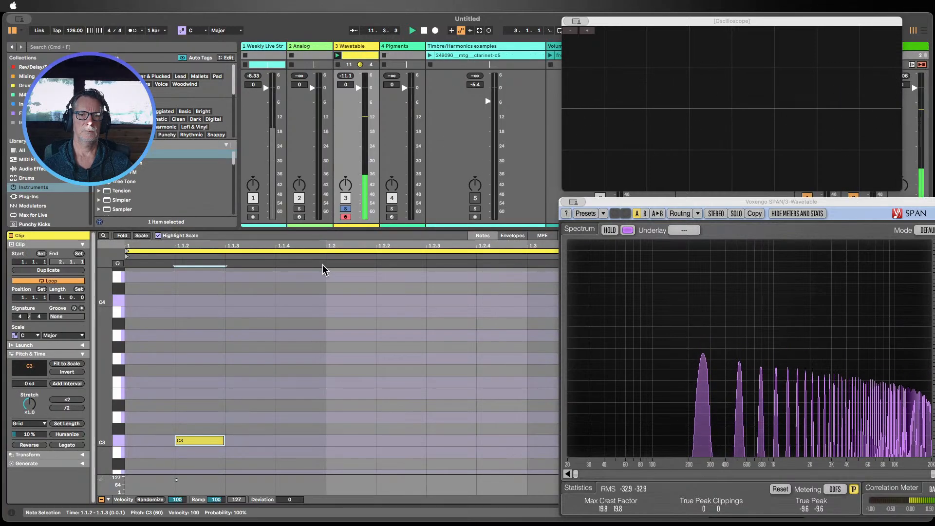
left_click_drag(597, 19, 695, 17)
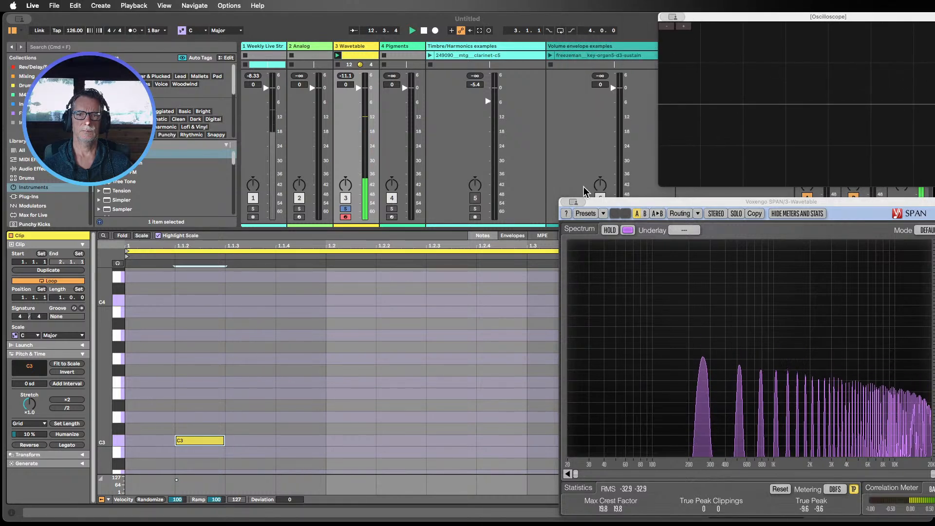
left_click_drag(579, 202, 736, 232)
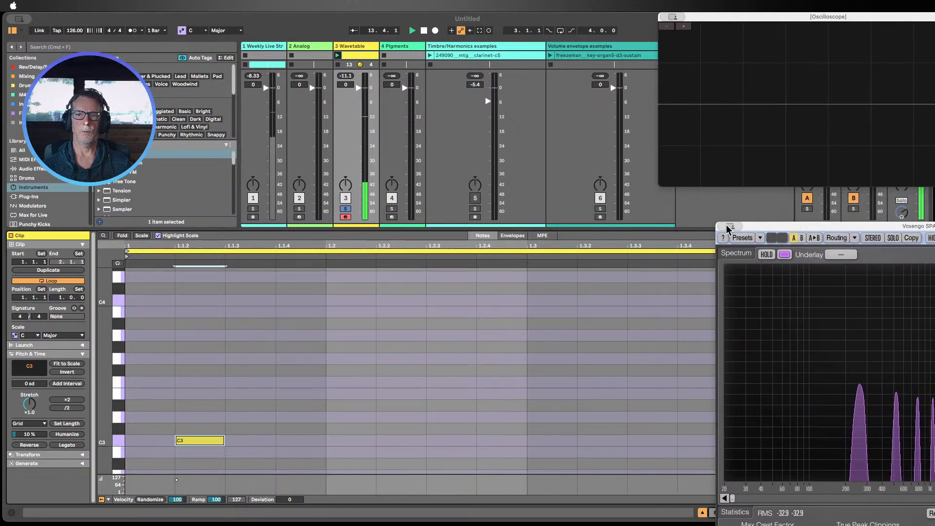
left_click(683, 38)
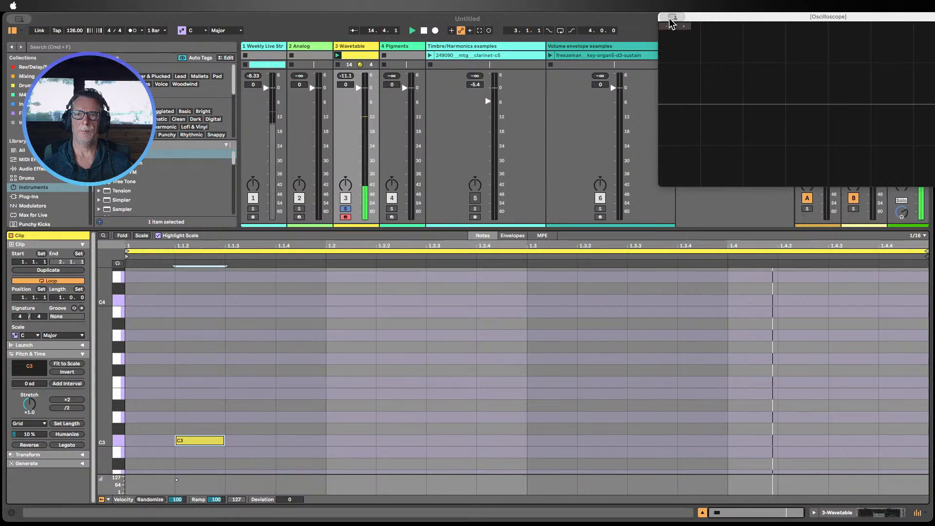
left_click(682, 227)
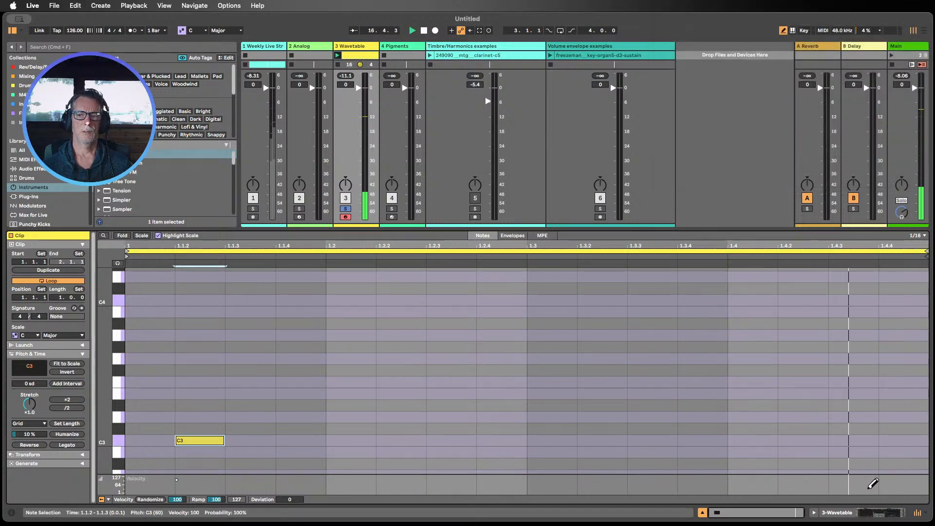
Step: Set the Amp envelope's release to 30.6 ms and sustain to -inf dB
left_click(868, 514)
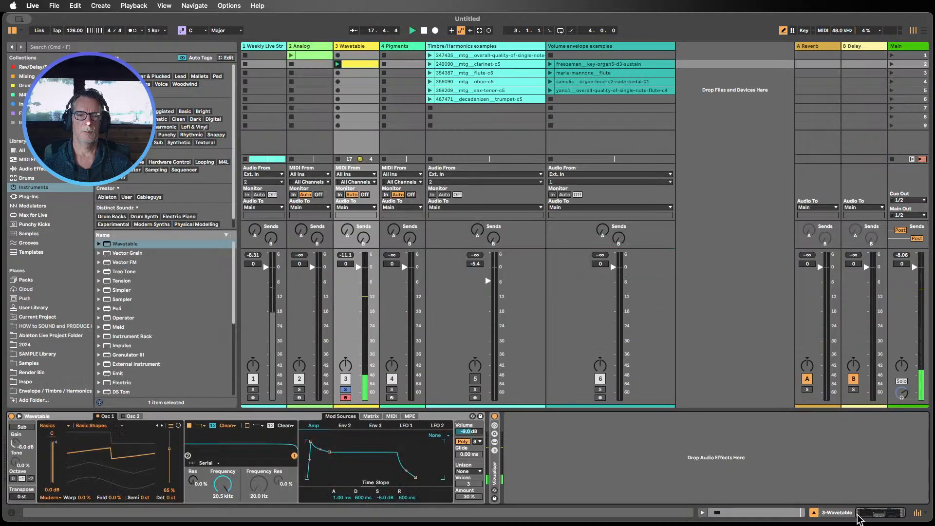
key("shift+Tab")
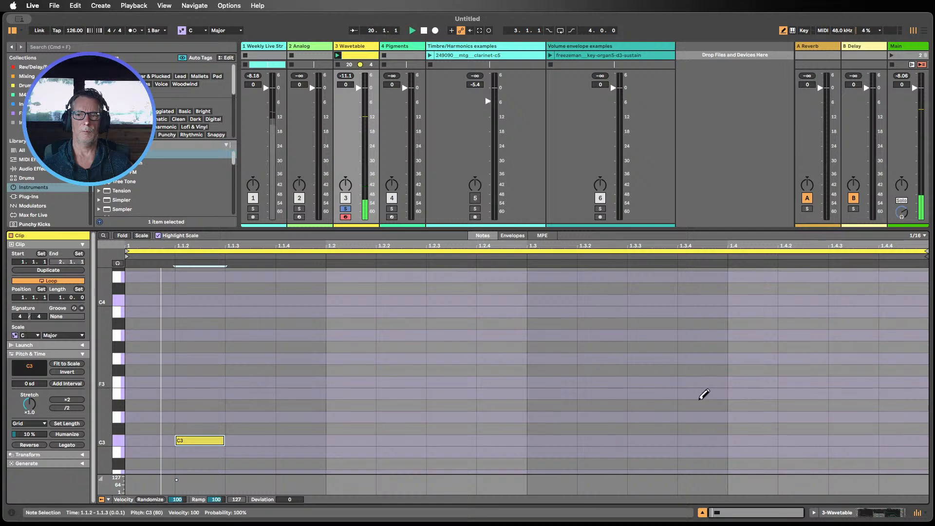
left_click(868, 512)
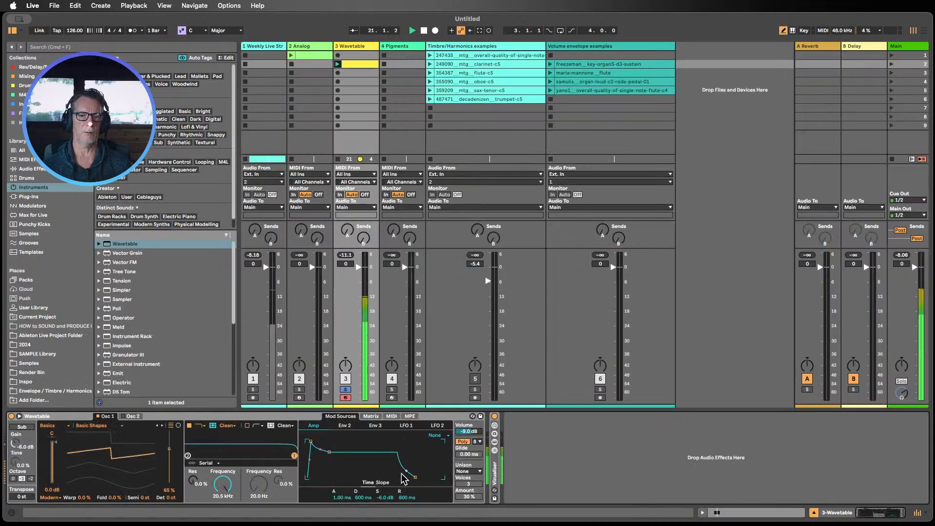
left_click_drag(407, 497, 407, 524)
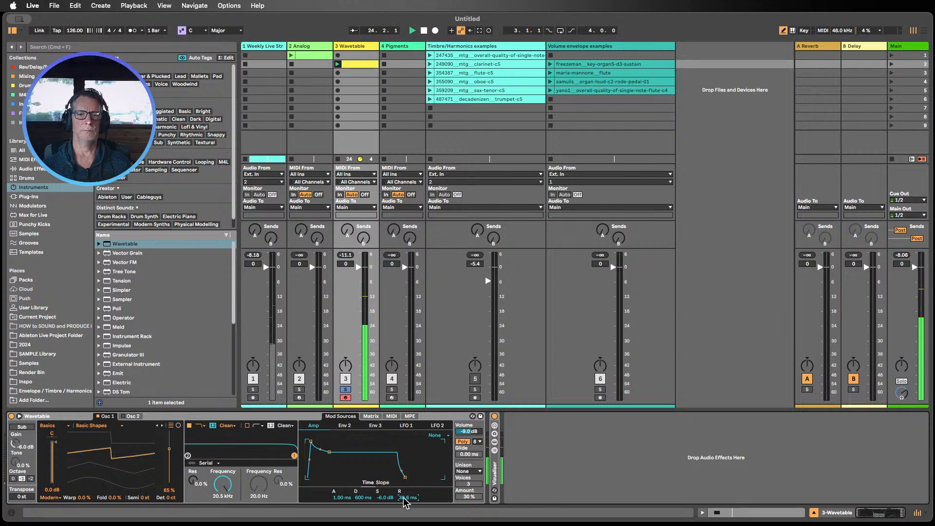
mouse_move(385, 499)
left_mouse_down()
mouse_move(385, 519)
mouse_move(385, 500)
left_mouse_up()
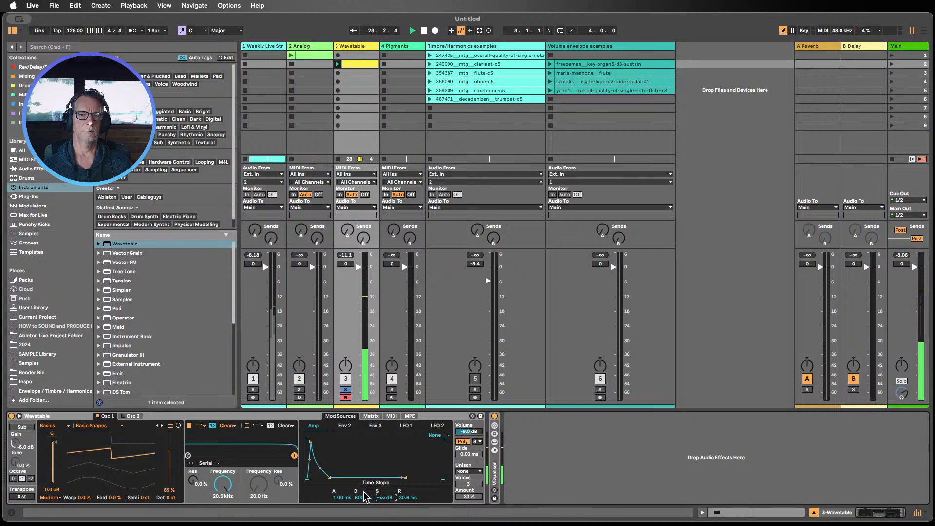
Step: Set the Amp envelope's attack to 29.1 ms and decay to 365 ms
left_click_drag(360, 498, 361, 511)
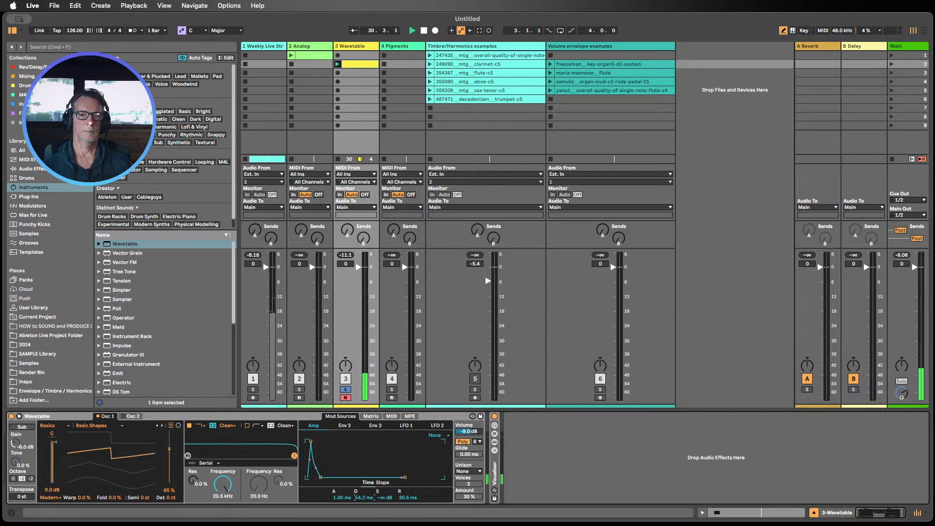
left_click_drag(364, 497, 362, 493)
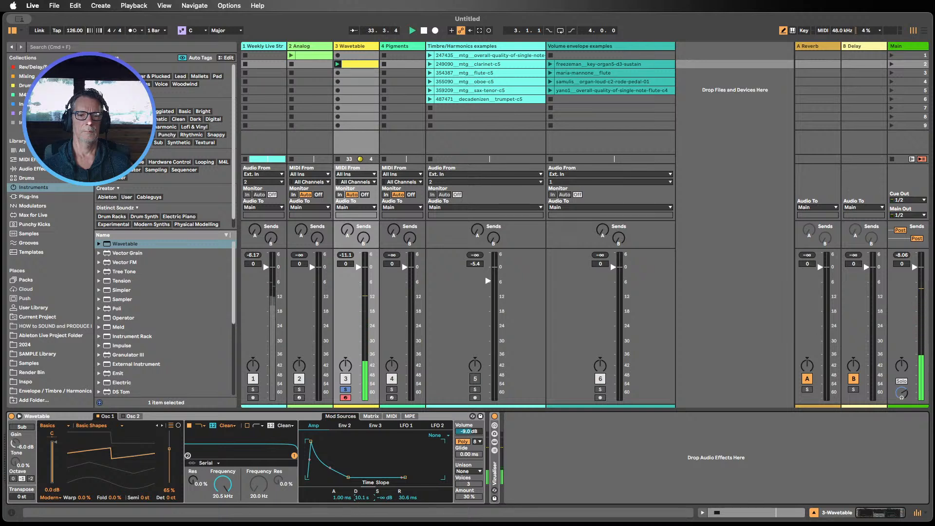
left_click_drag(342, 497, 341, 486)
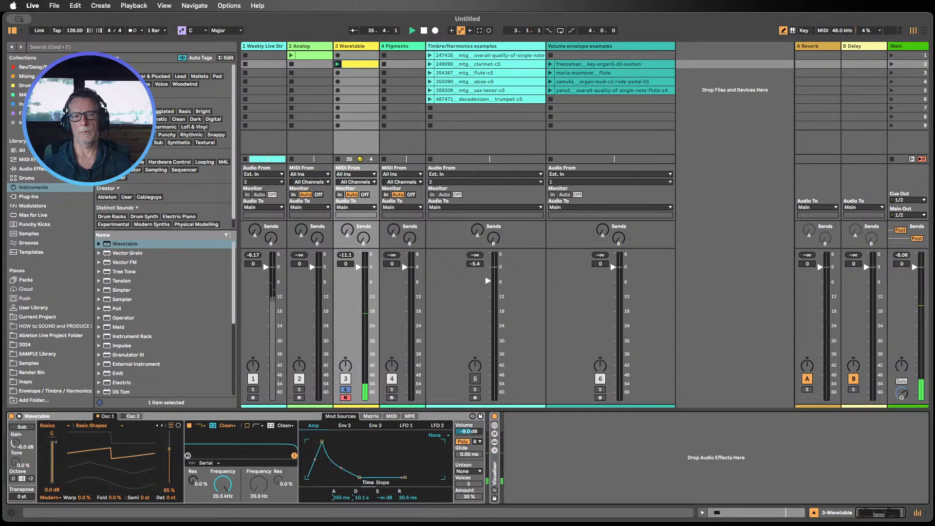
left_click_drag(342, 497, 363, 510)
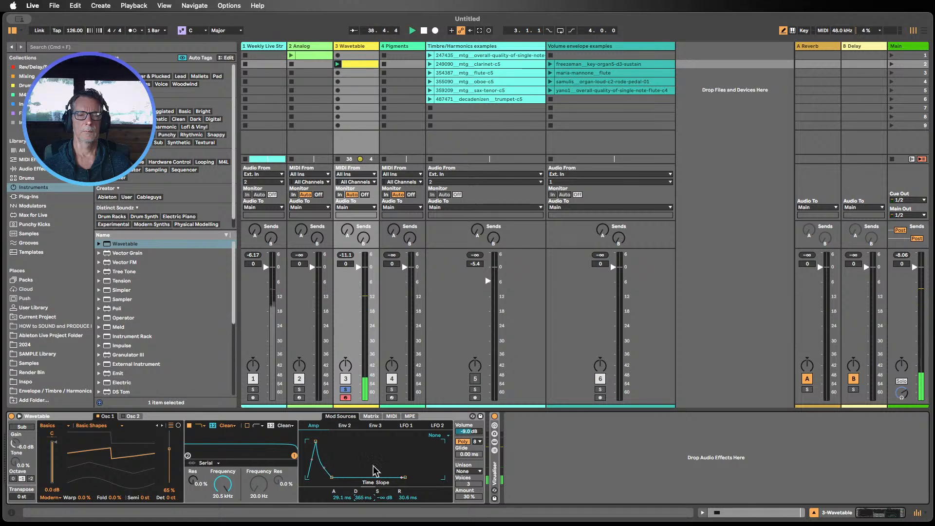
Step: Add a second C3 note at 1.3.4 in the clip
double_click(357, 65)
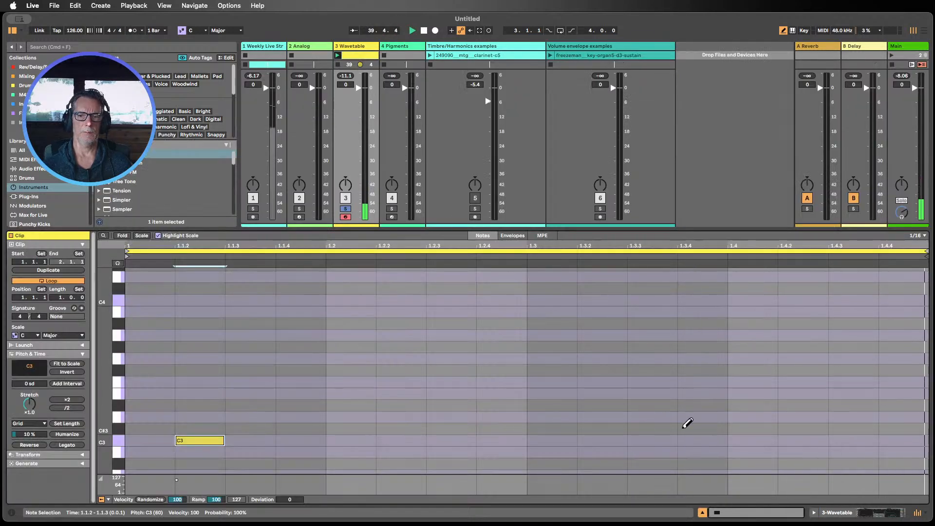
left_click(691, 440)
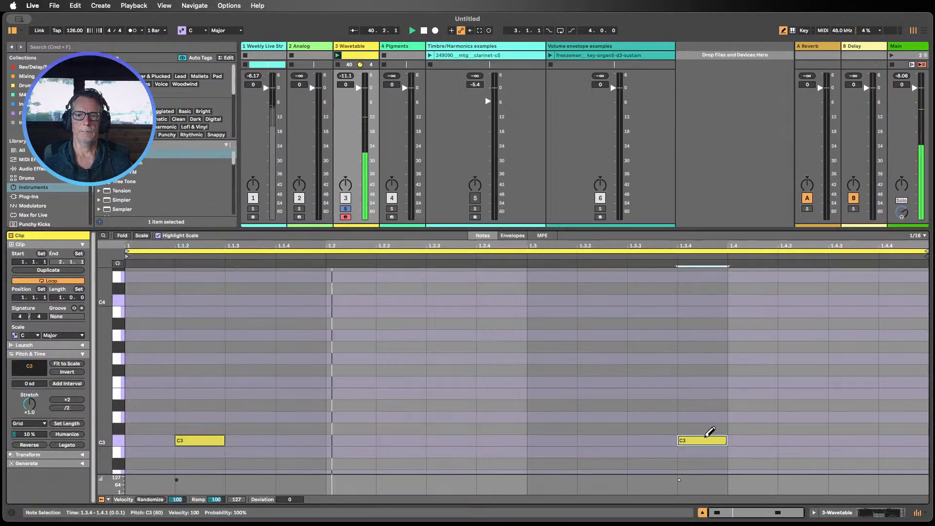
left_click(865, 513)
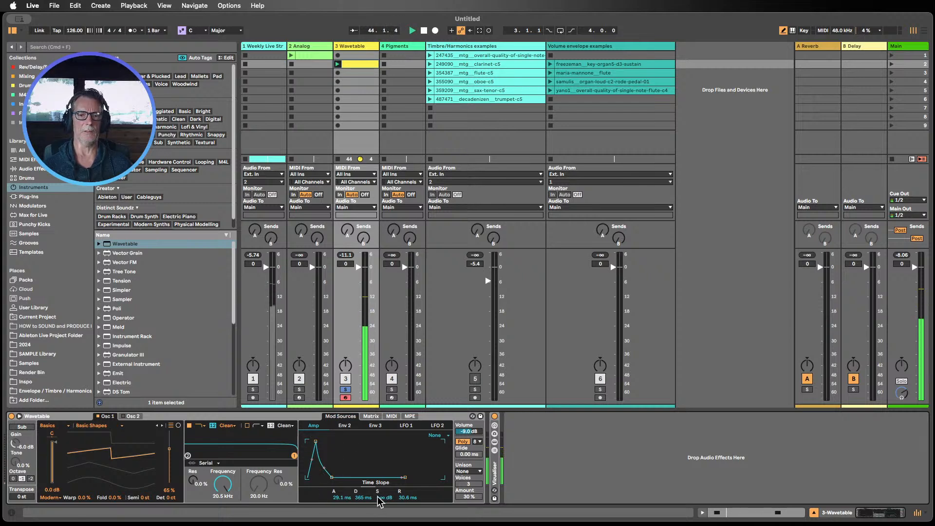
Step: Reshape the Amp envelope to 1.00 ms attack, -6.0 dB sustain and 2.62 s release
left_click_drag(383, 503, 347, 501)
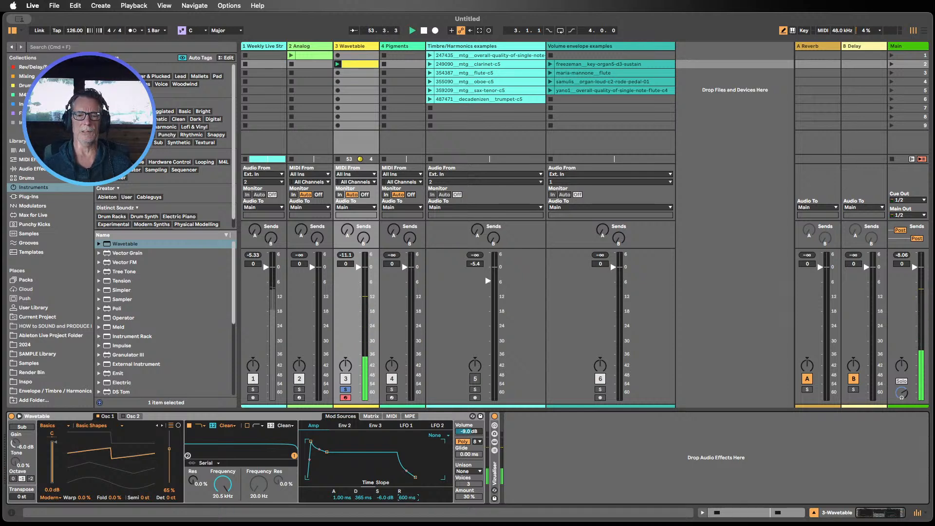
left_click_drag(407, 497, 407, 487)
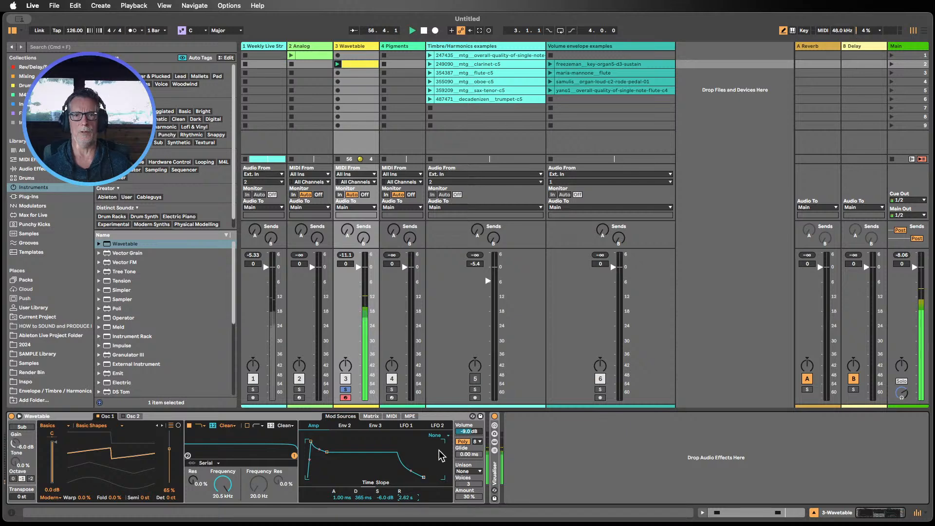
Step: Shorten the Amp envelope's release to 1.50 s and reopen the clip
double_click(354, 64)
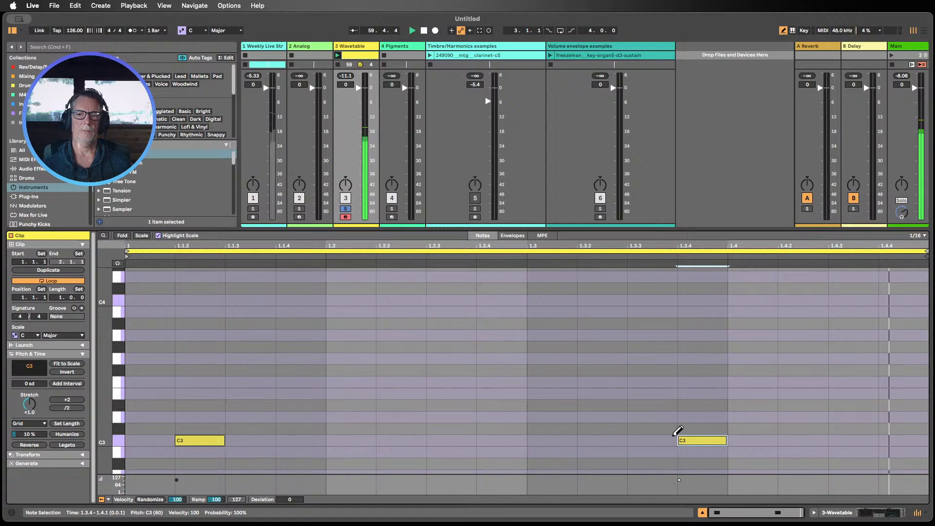
left_click(872, 518)
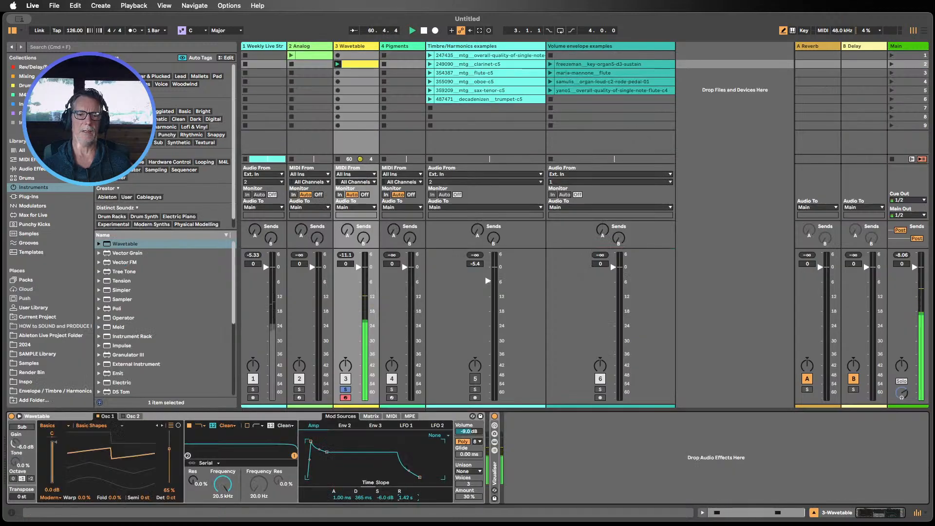
left_click_drag(406, 497, 406, 523)
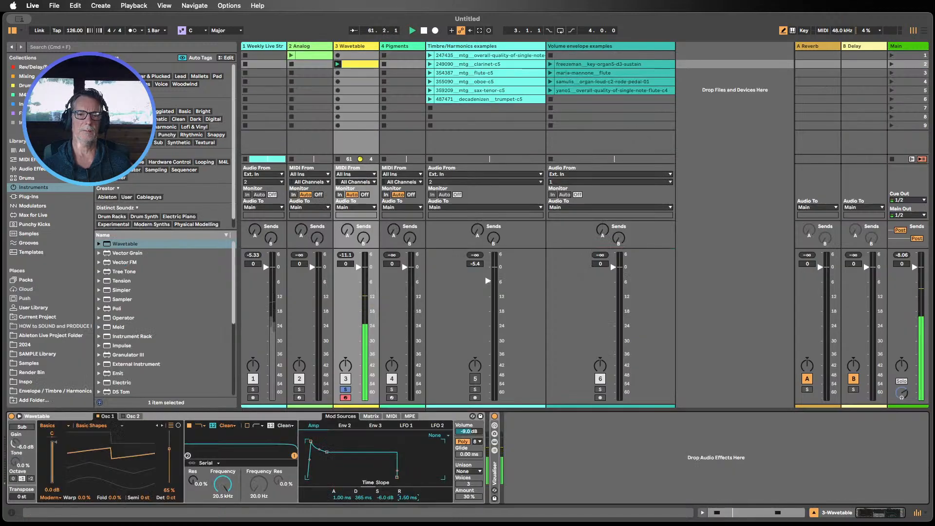
double_click(359, 65)
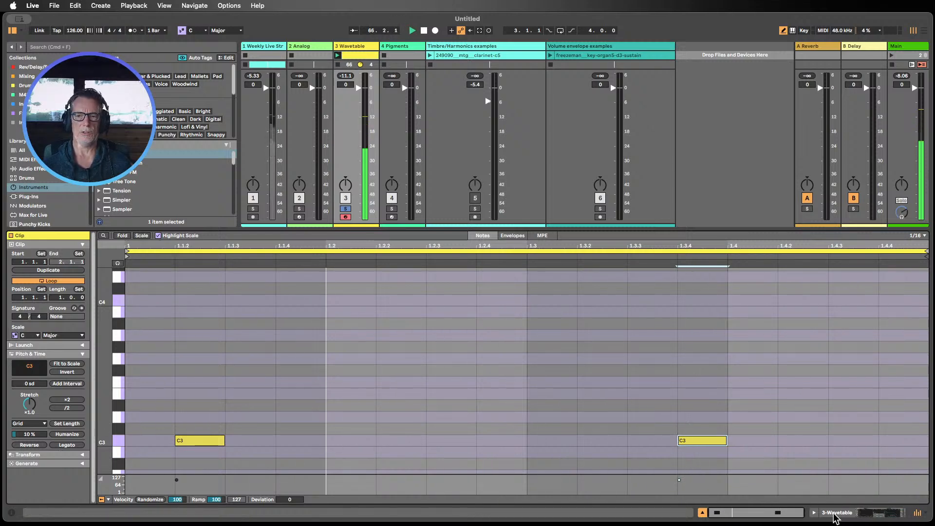
Step: Set the Wavetable Amp envelope to 157 ms decay, -15 dB sustain and 79.6 ms release
key("shift+Tab")
left_click_drag(387, 497, 370, 512)
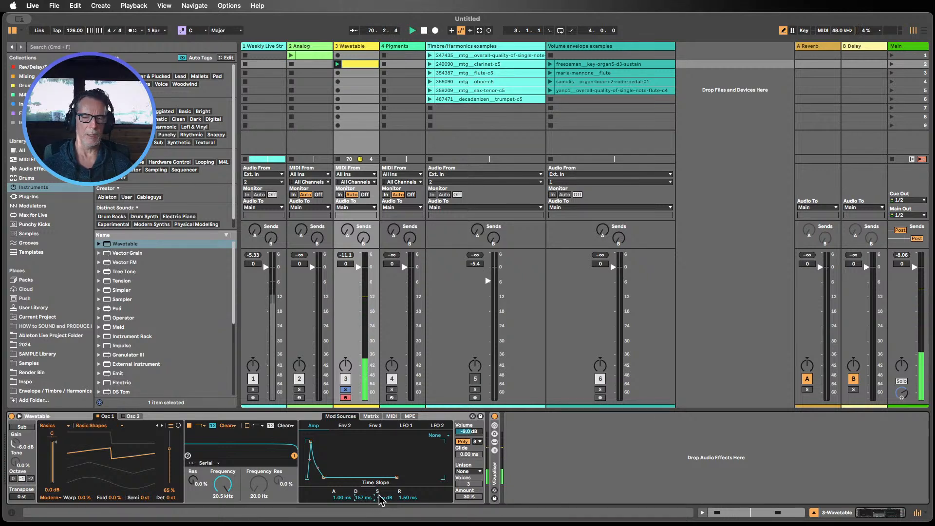
left_click_drag(381, 499, 407, 489)
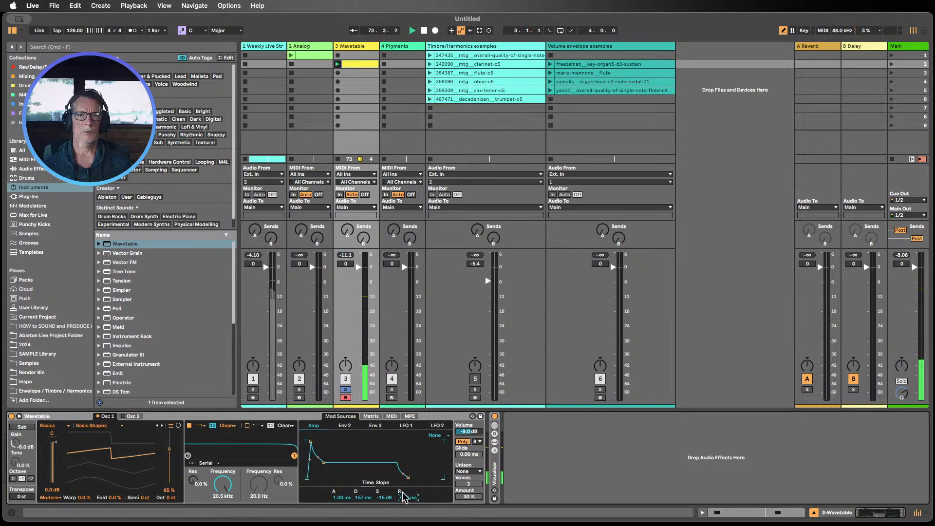
Step: Open the Wavetable MIDI clip and move the first C3 note to the clip start at 1.1.1
left_click(364, 64)
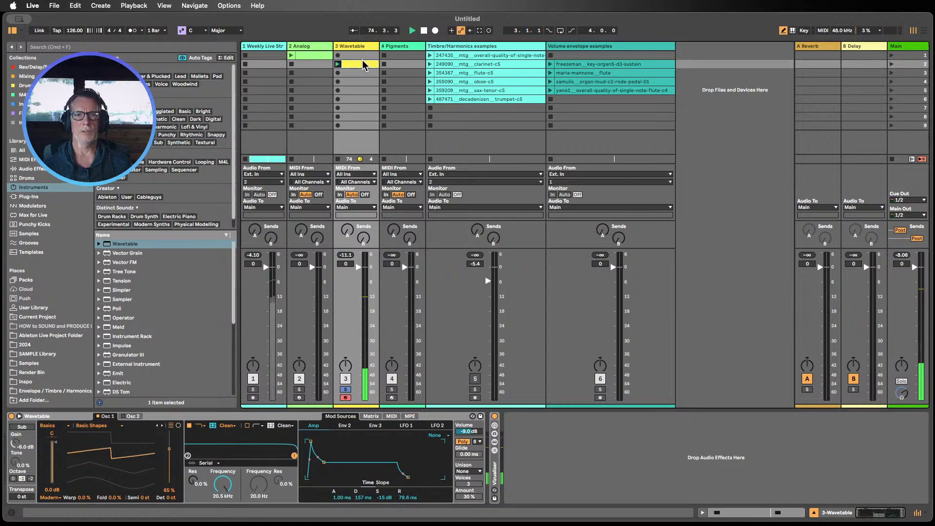
double_click(364, 63)
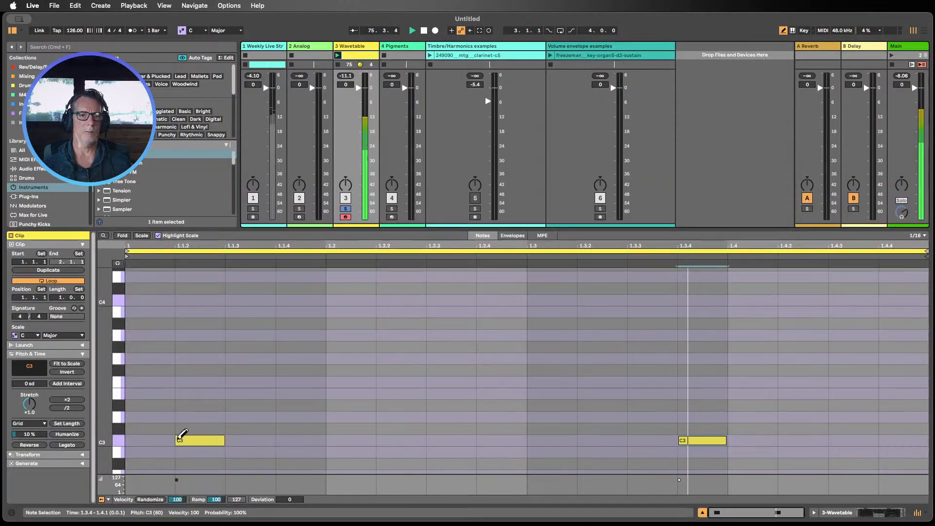
left_click(189, 439)
left_click(152, 440)
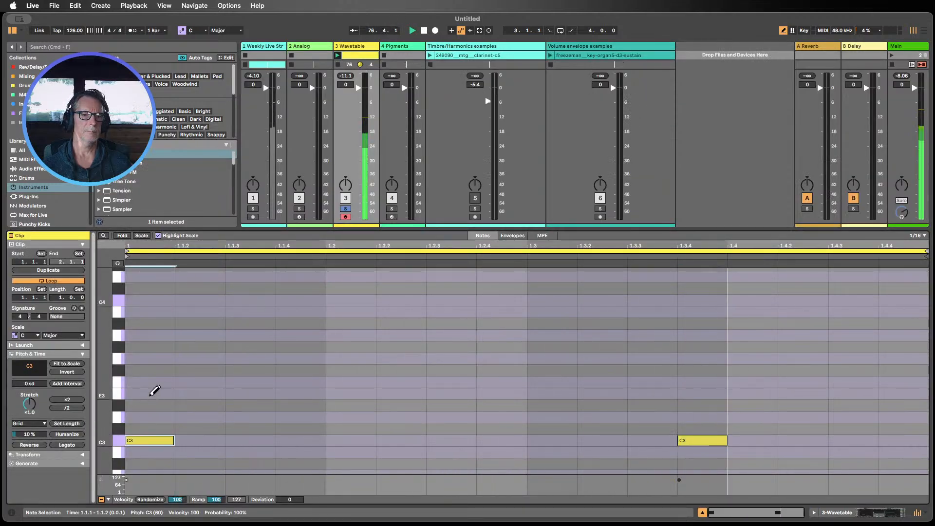
Step: Add E3 and G3 notes above it to build a C major chord and delete the second C3 note
left_click(151, 394)
left_click(152, 358)
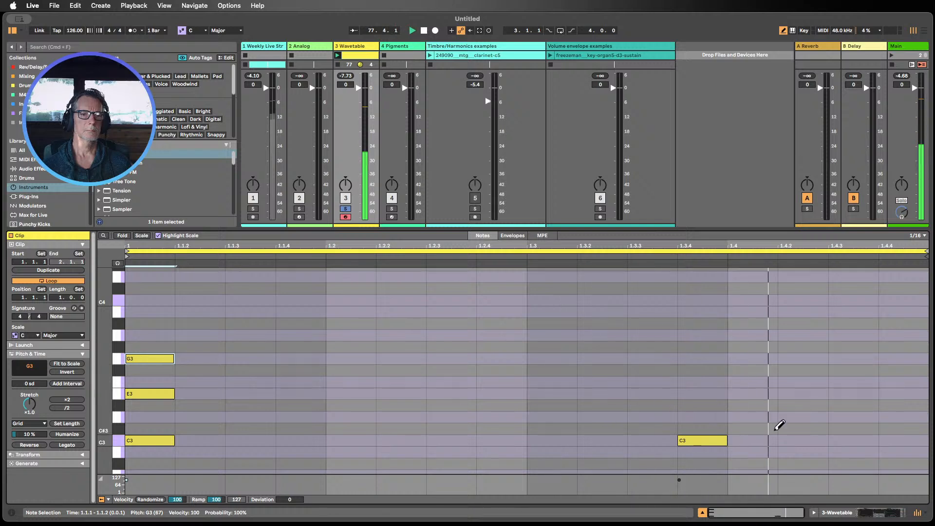
key("b")
left_click_drag(681, 400, 706, 461)
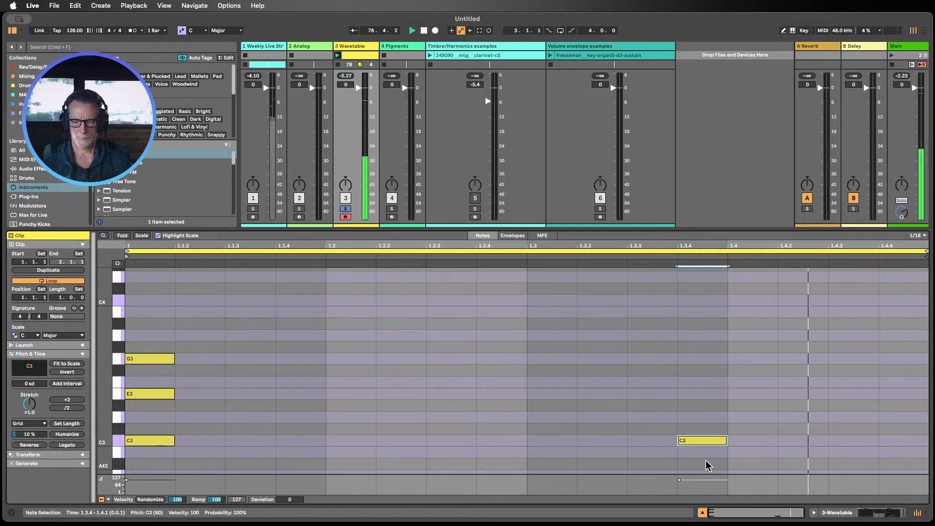
key("Delete")
Step: Select all three chord notes and apply Legato so they stretch to the loop end
left_click_drag(178, 460, 150, 334)
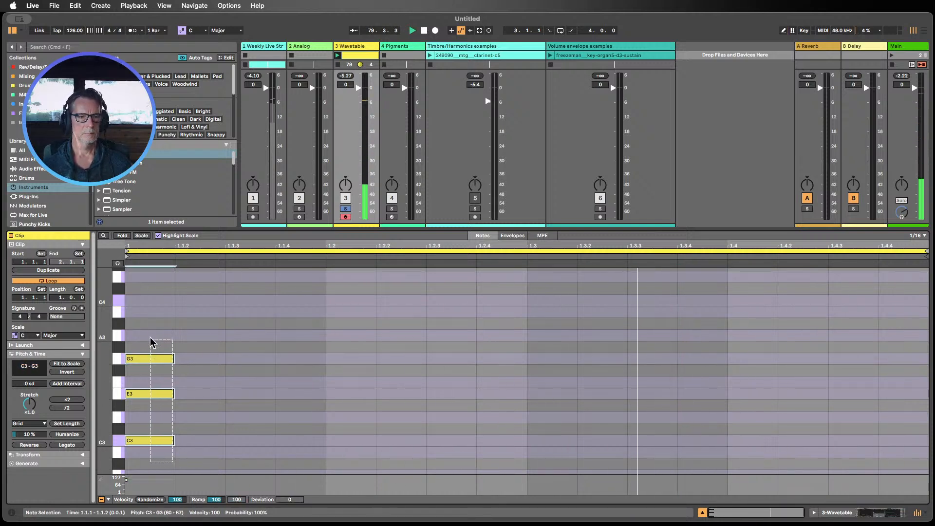
left_click(77, 445)
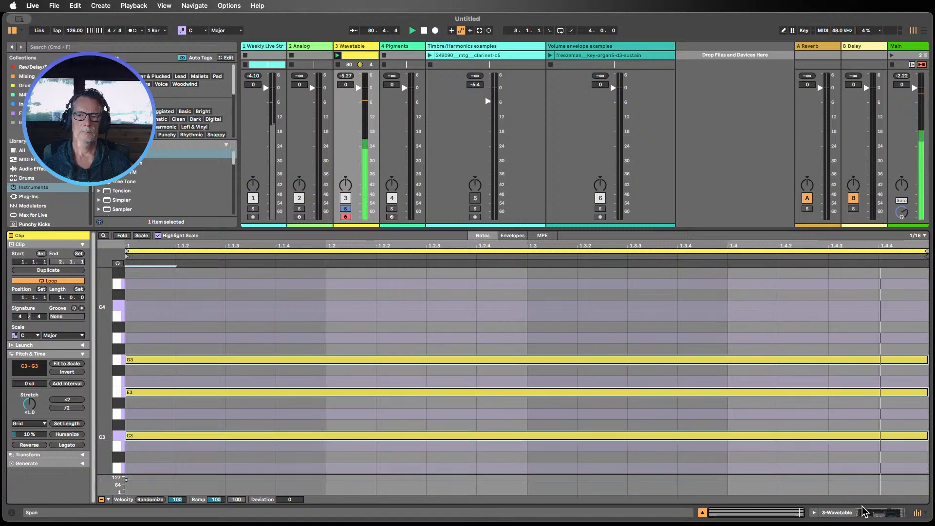
left_click(847, 514)
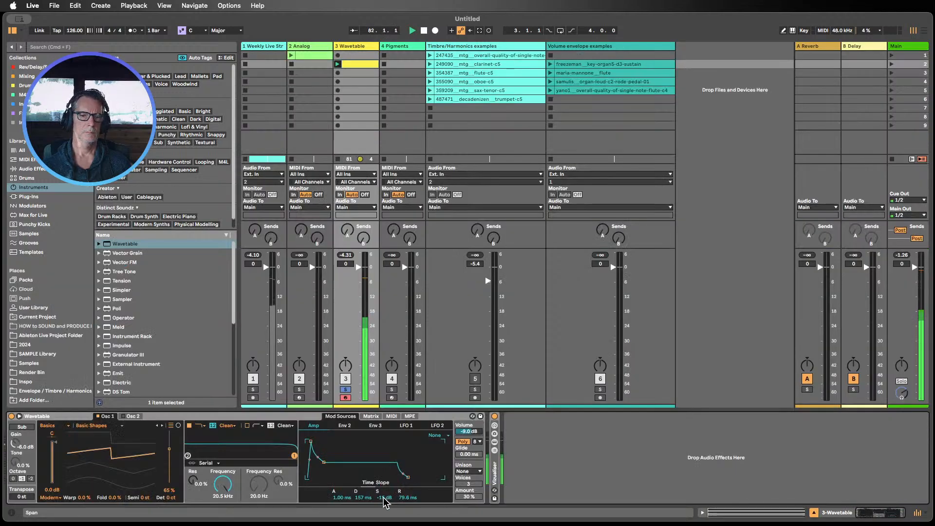
Step: Raise the Amp envelope's sustain to 0.0 dB and lower the Wavetable track's volume to -14.4 dB
left_click_drag(384, 502, 384, 472)
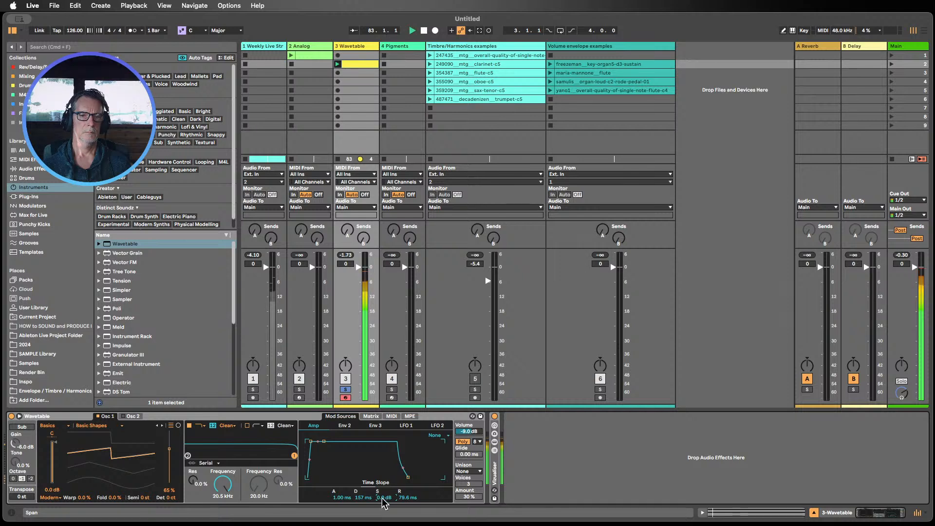
left_click_drag(359, 267, 359, 300)
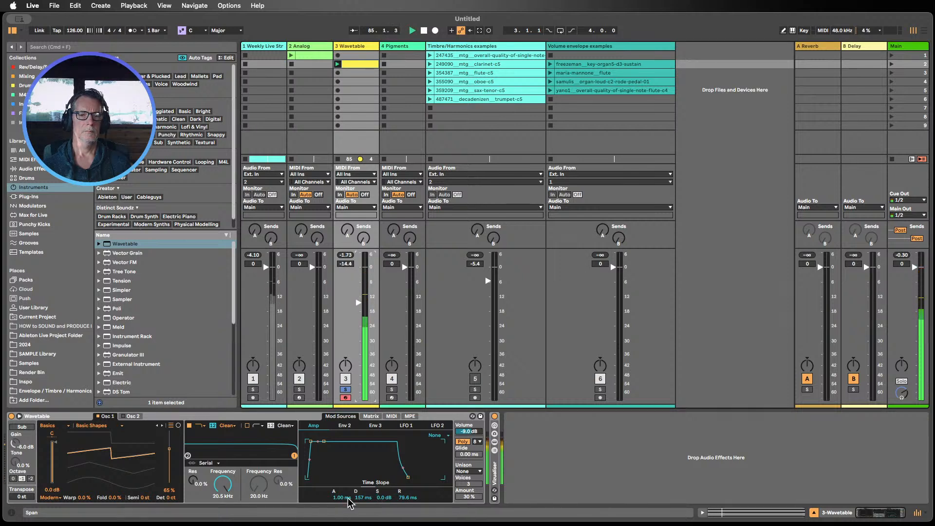
Step: Set the Amp envelope's attack to 255 ms and change the clip's loop length to 3 bars
left_click_drag(346, 496, 346, 478)
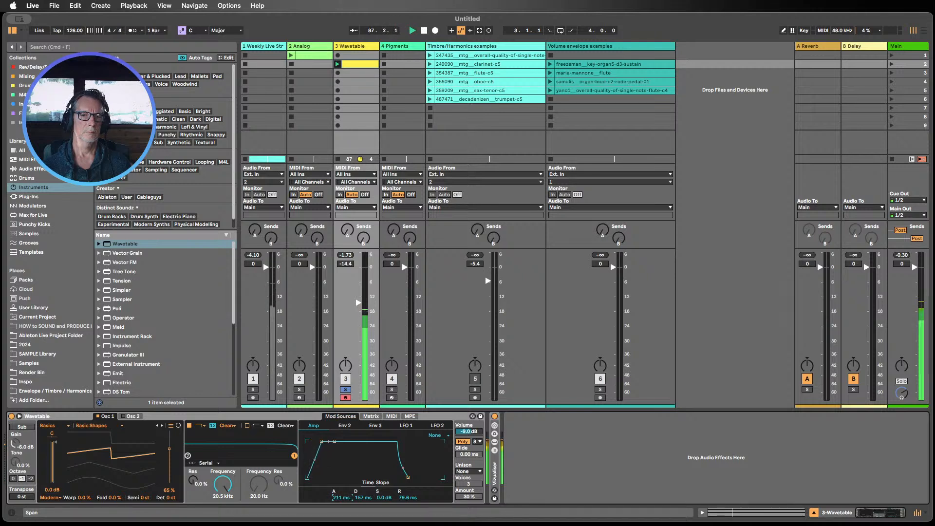
double_click(356, 63)
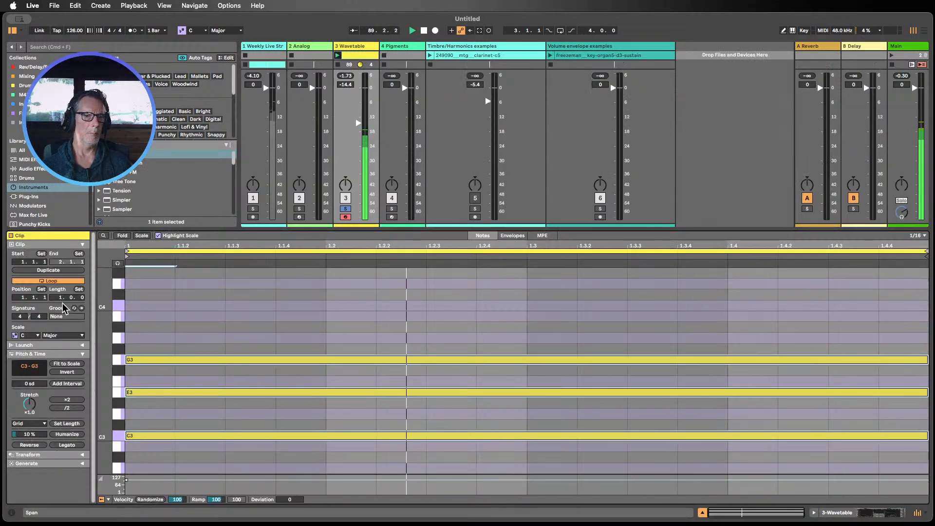
mouse_move(61, 299)
left_mouse_down()
mouse_move(61, 289)
mouse_move(61, 299)
left_mouse_up()
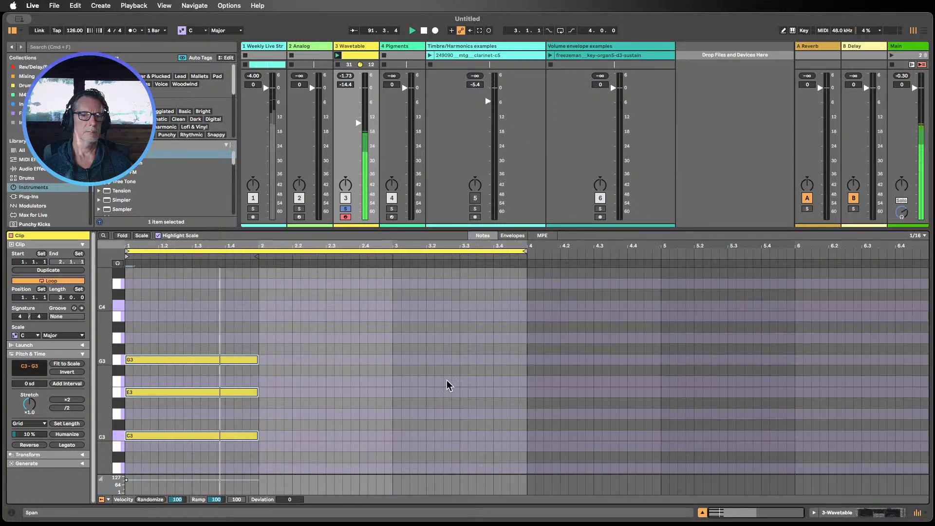
left_click(812, 512)
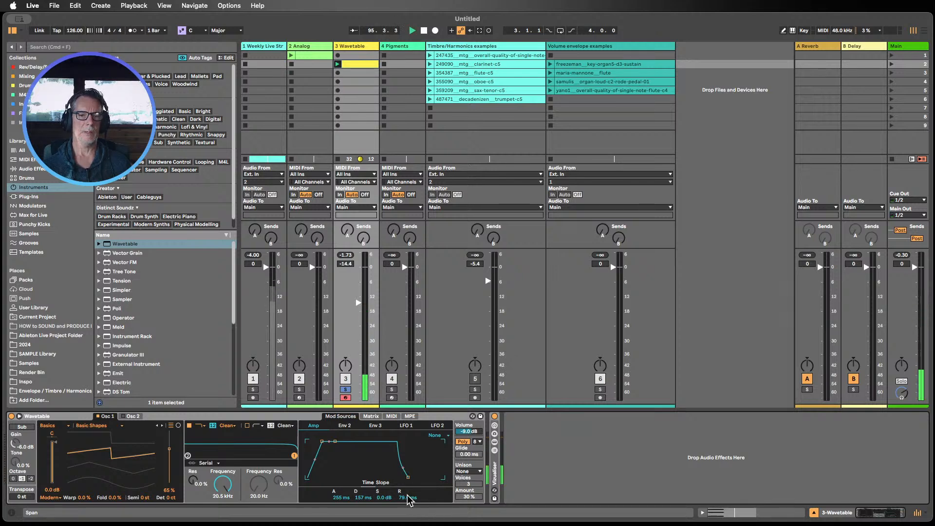
Step: Reshape the Amp envelope to 39.6 ms attack, -6.9 dB sustain and 2.62 s release
left_click_drag(408, 497, 408, 474)
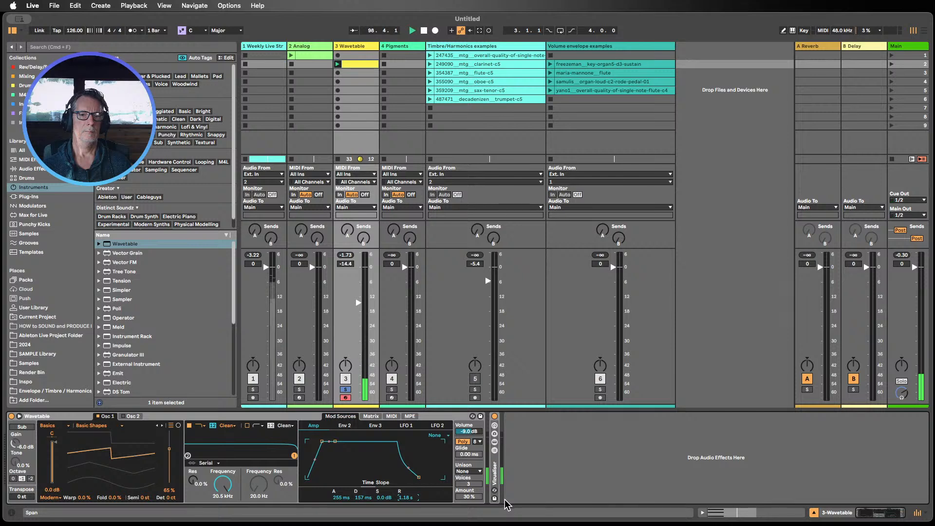
left_click_drag(408, 497, 408, 493)
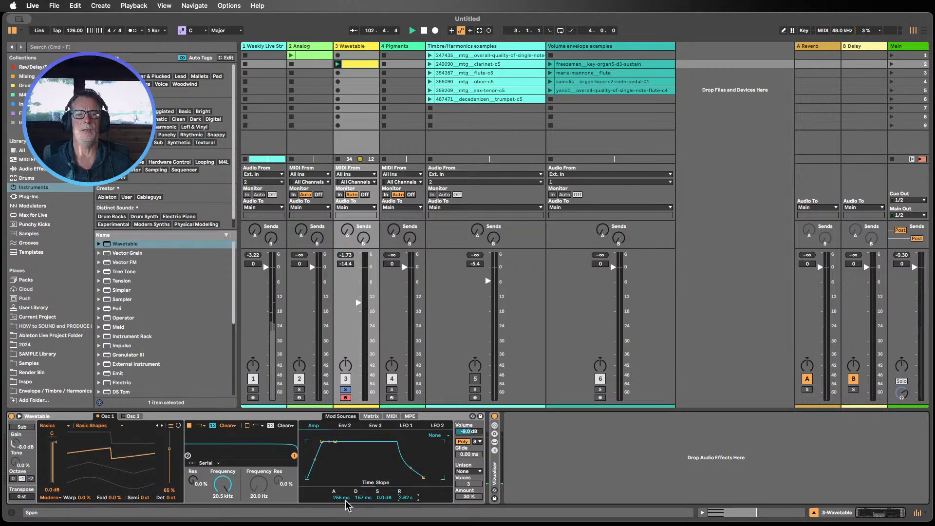
left_click_drag(340, 498, 341, 512)
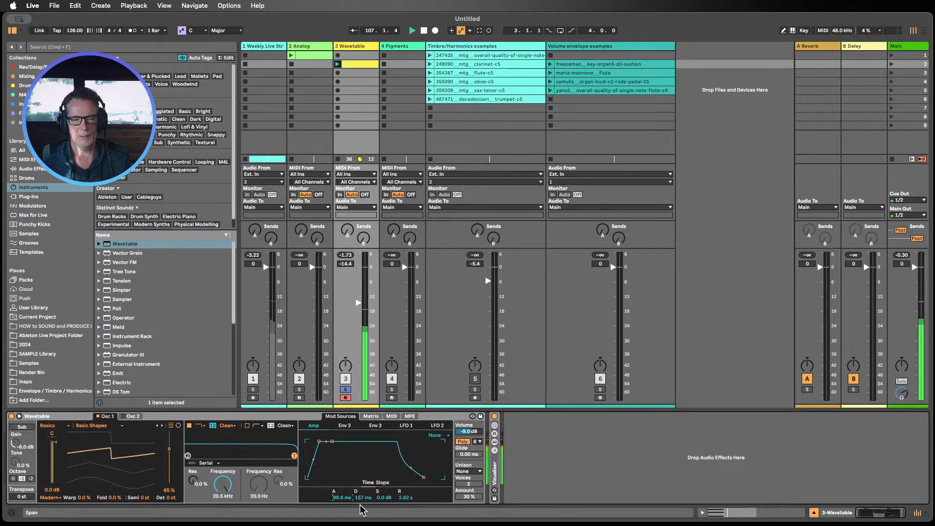
left_click_drag(382, 495, 381, 520)
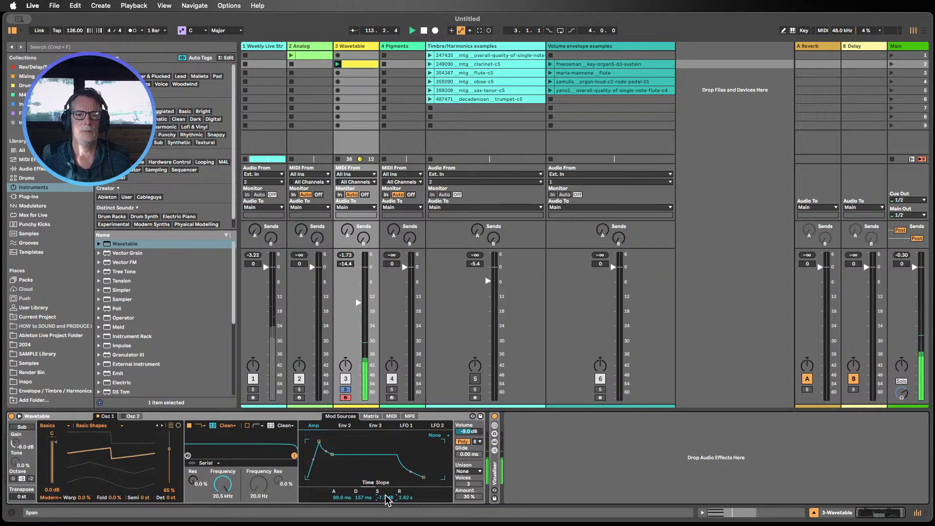
left_click_drag(387, 497, 387, 512)
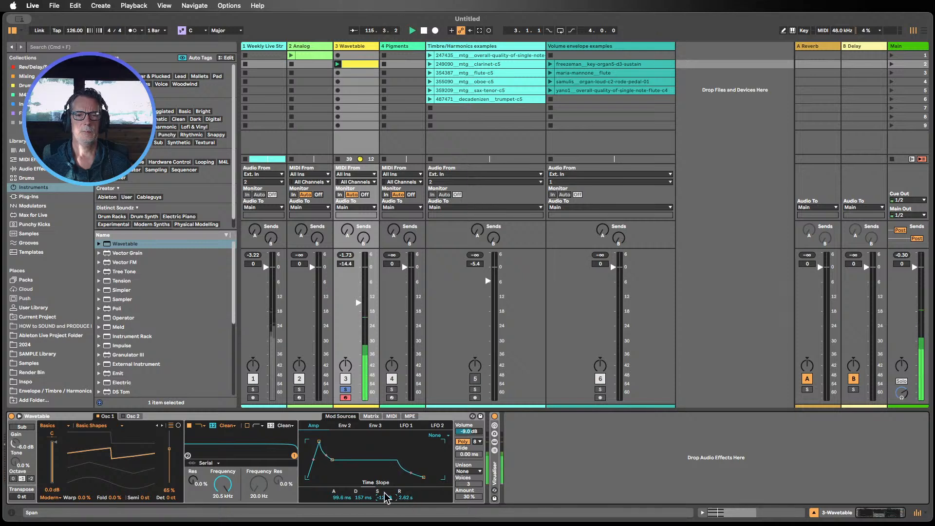
left_click_drag(385, 498, 384, 482)
Step: Stop playback and audition the clips on the Timbre/Harmonics examples track one by one
left_click(425, 31)
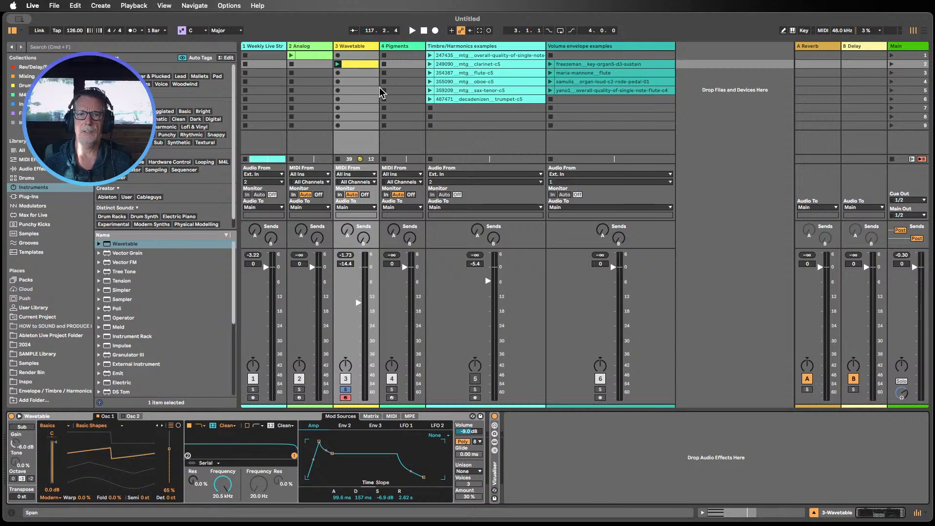
left_click(510, 66)
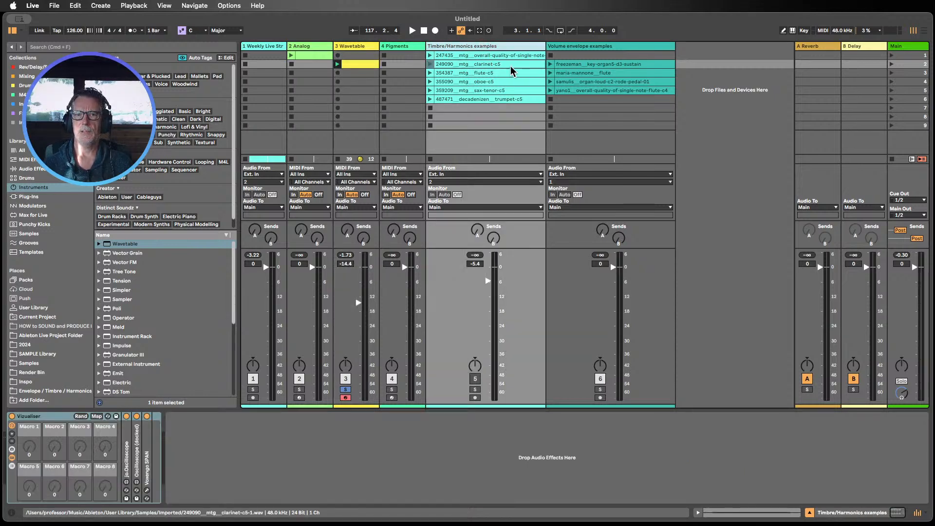
left_click(489, 56)
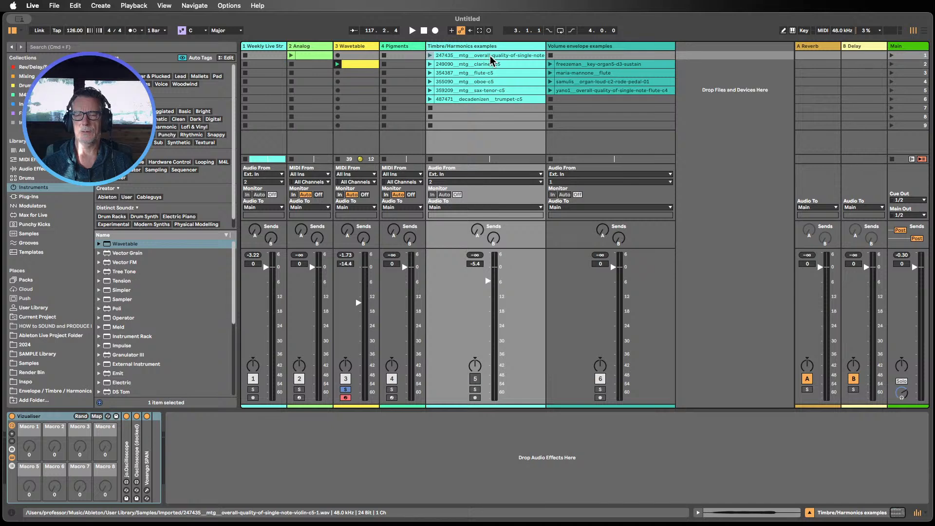
key("Down")
key("Down")
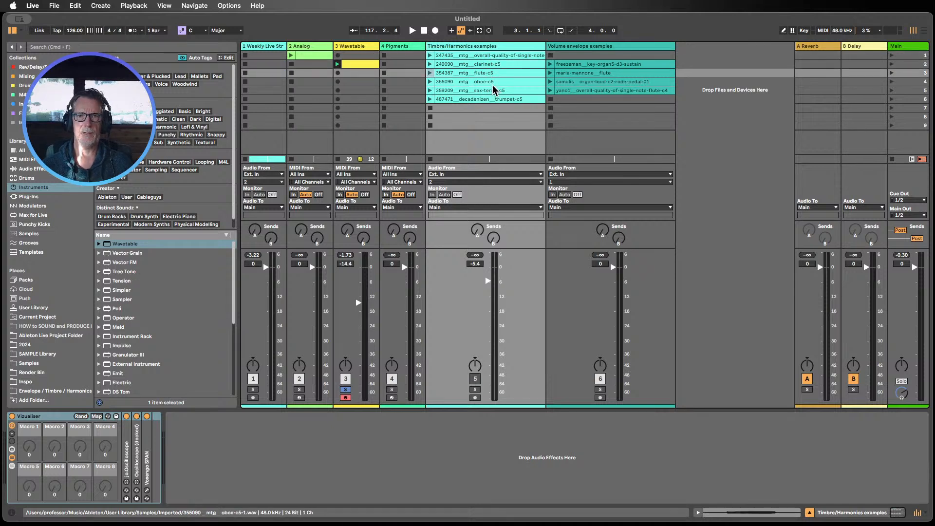
left_click(490, 85)
left_click(489, 90)
left_click(498, 100)
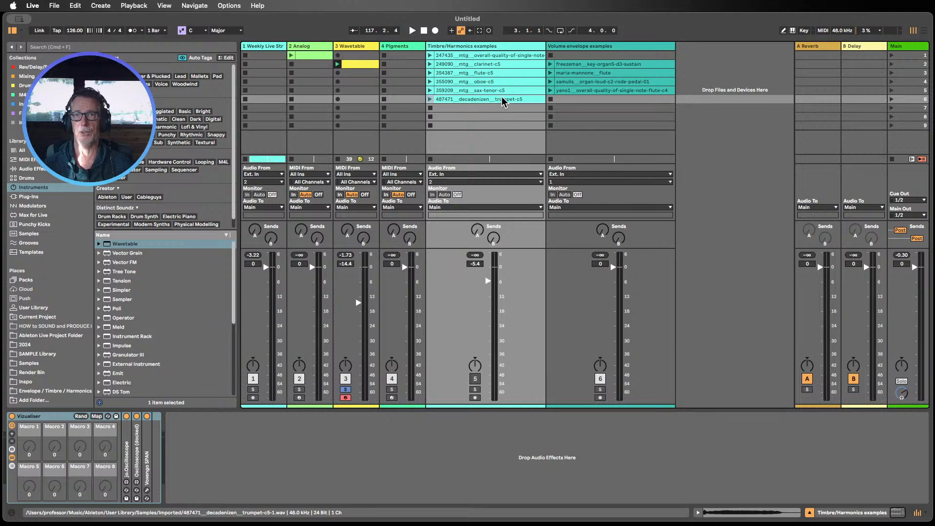
Step: Open the violin sample clip and enlarge the clip detail area to examine its waveform
double_click(486, 55)
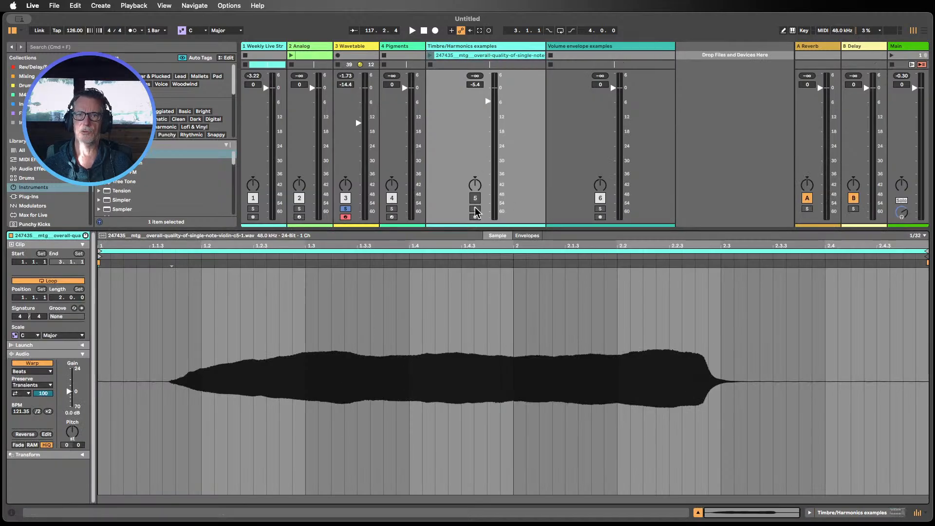
left_click_drag(461, 227, 454, 293)
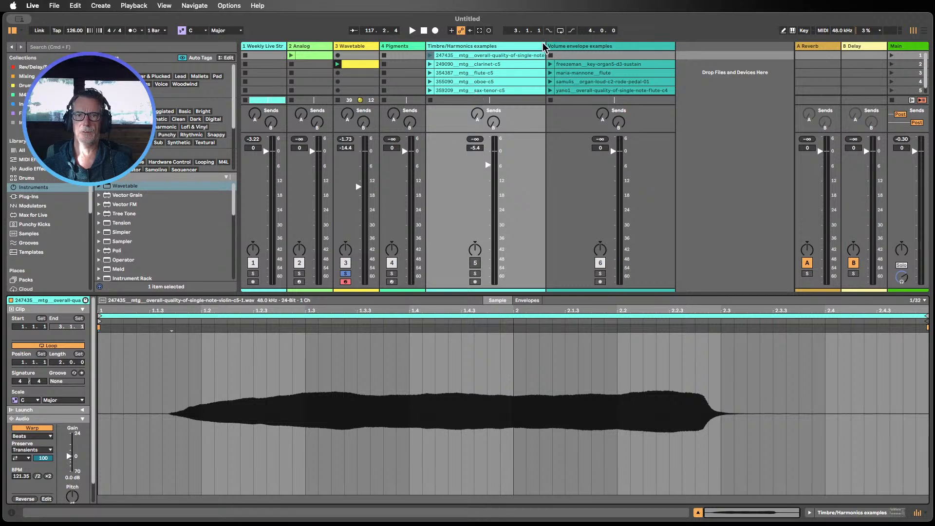
mouse_move(544, 42)
left_mouse_down()
mouse_move(558, 40)
mouse_move(545, 46)
left_mouse_up()
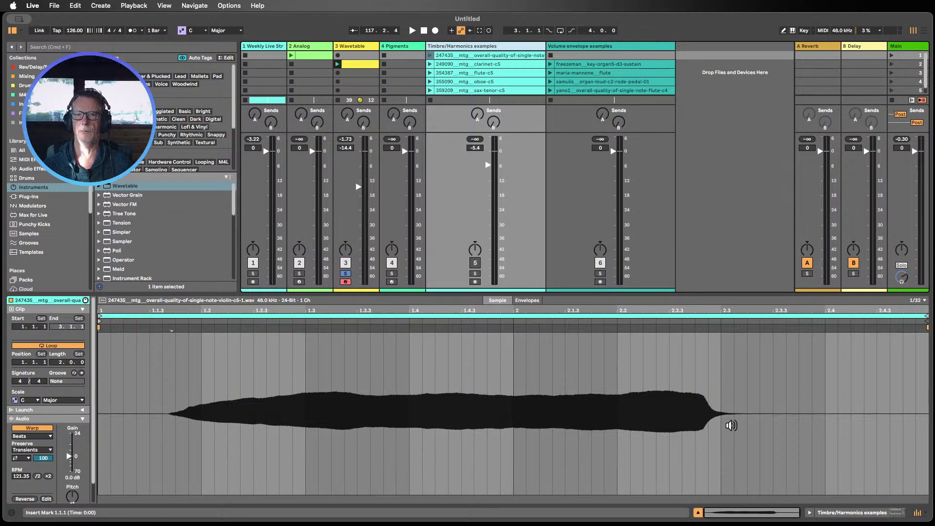
Step: Open the clarinet sample clip and raise its clip gain to 10.3 dB
left_click(458, 64)
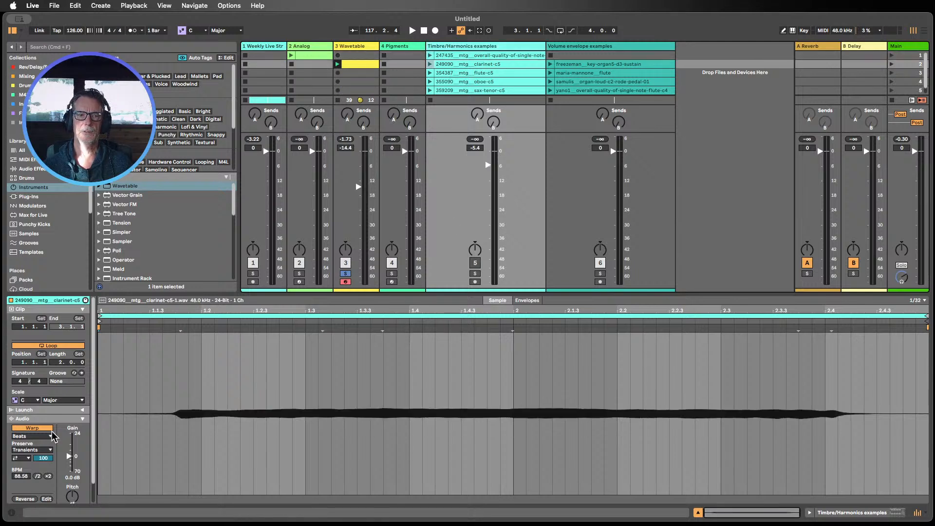
left_click_drag(69, 474, 69, 450)
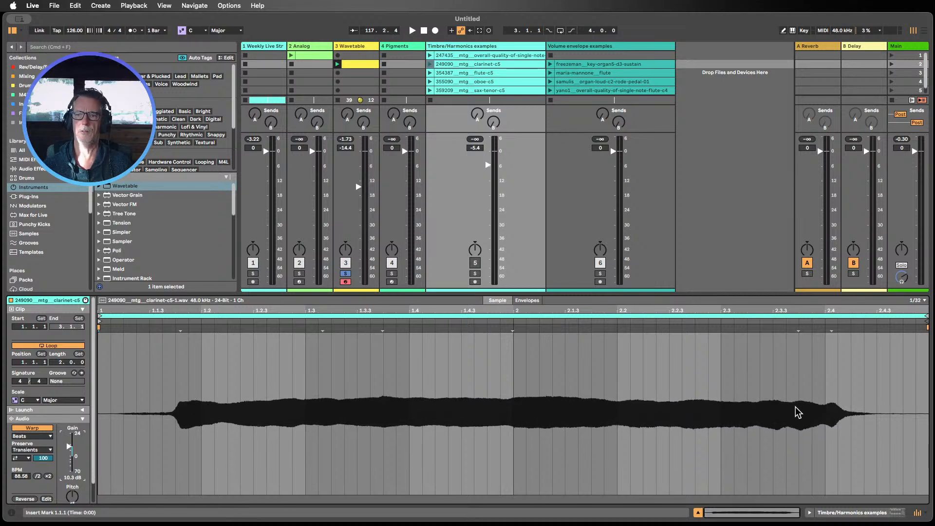
Step: Examine the waveforms of the flute, oboe and tenor sax sample clips
left_click(478, 74)
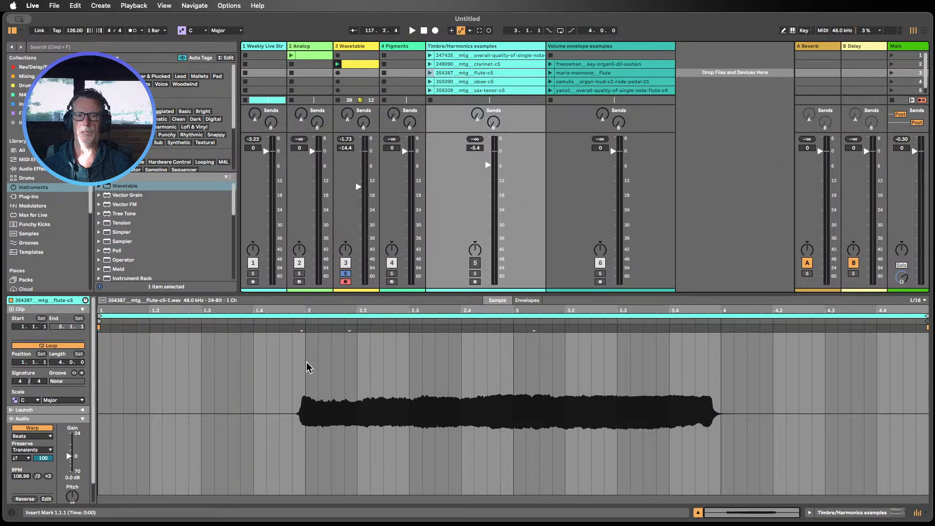
left_click_drag(311, 311, 229, 310)
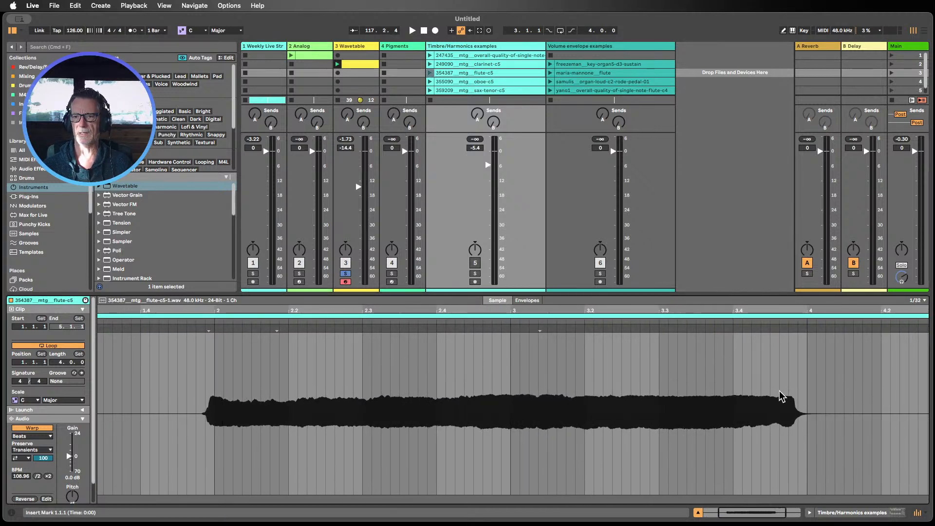
left_click(449, 81)
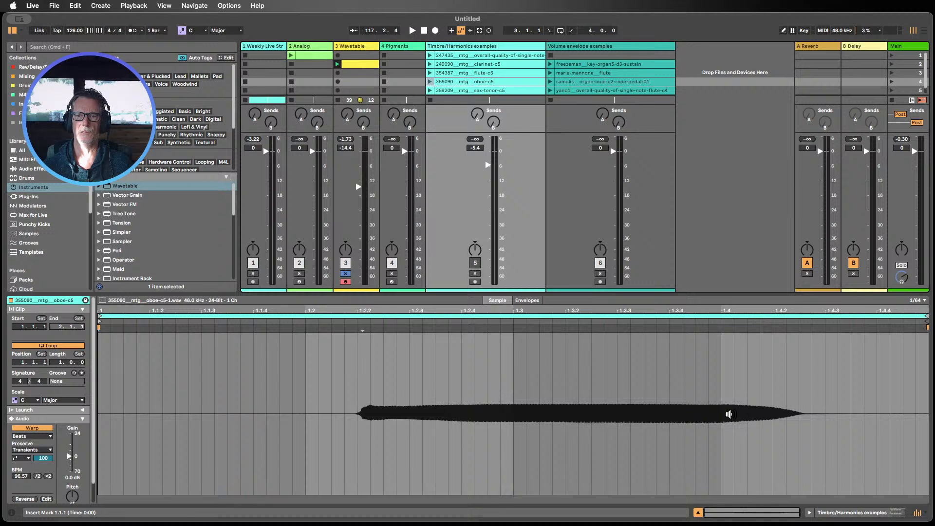
left_click(482, 91)
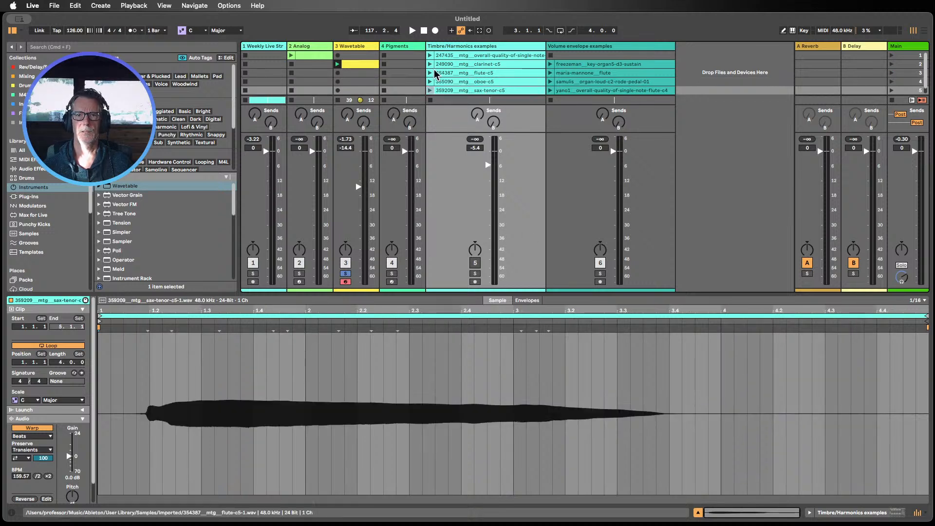
Step: Solo the Timbre/Harmonics examples track and audition its violin clip, then stop playback
left_click(474, 273)
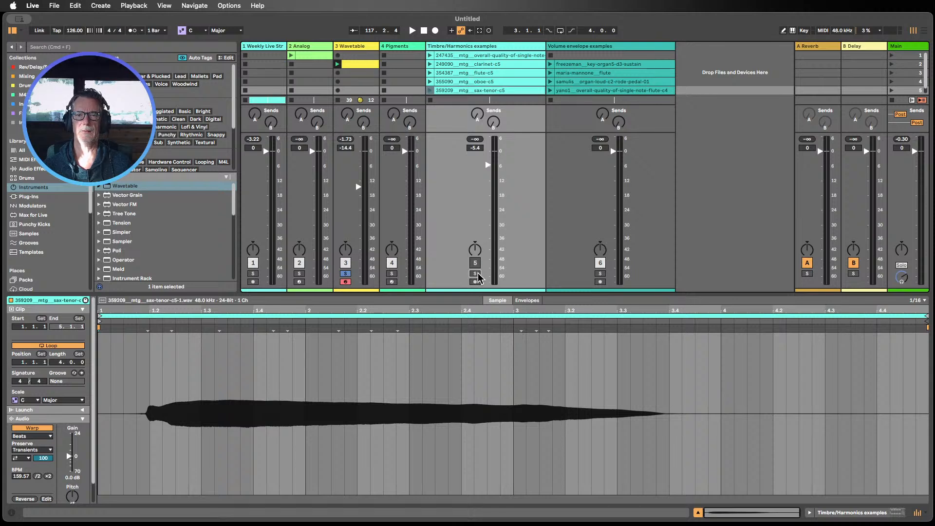
left_click(430, 55)
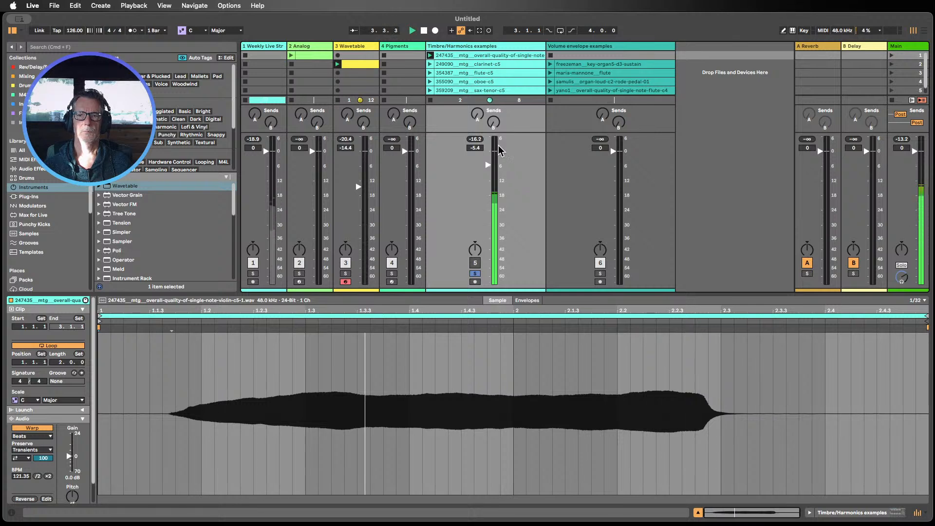
left_click(423, 31)
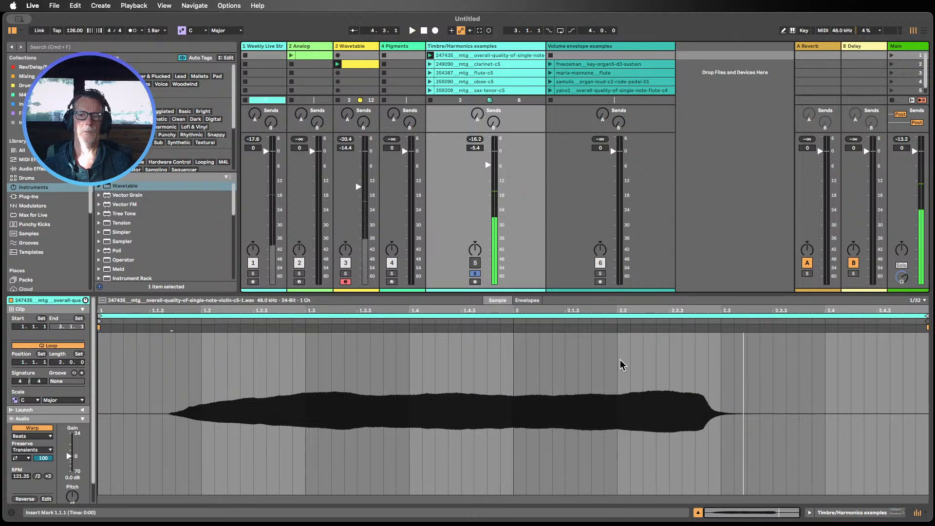
Step: Show the track's Vizualiser rack and open the Oscilloscope and Voxengo SPAN windows, arranging them on screen
left_click(848, 512)
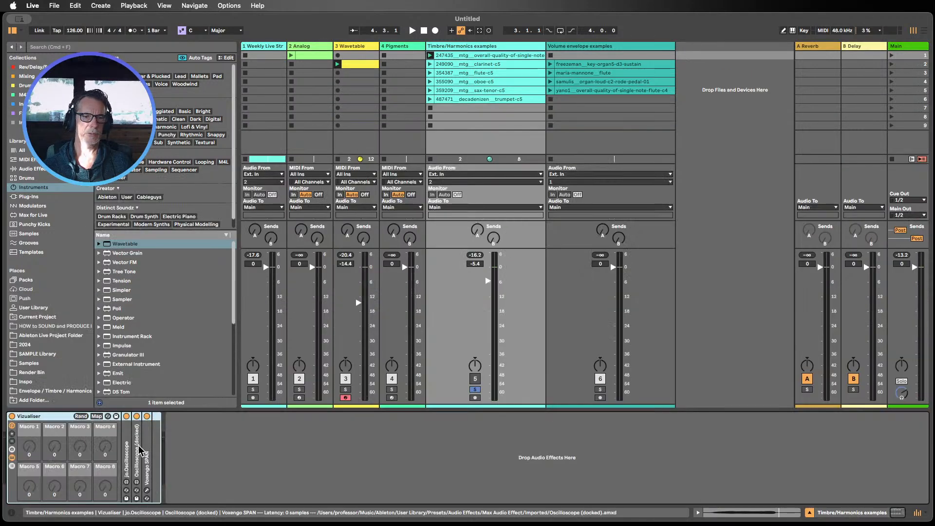
double_click(127, 460)
left_click(150, 483)
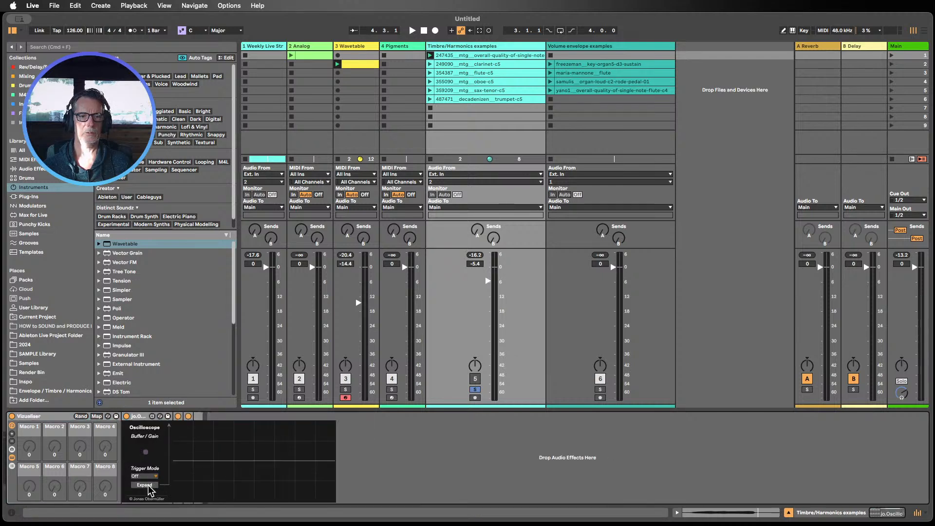
left_click_drag(501, 212, 644, 22)
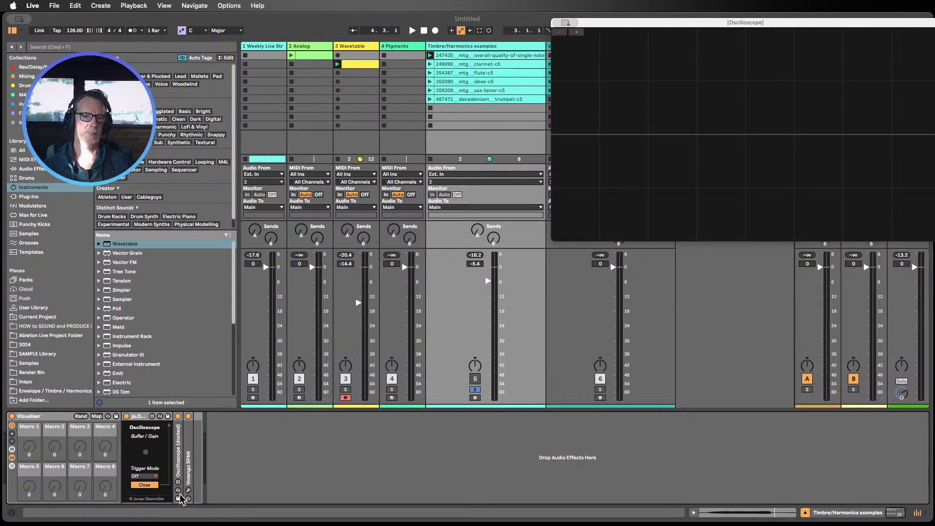
left_click(188, 465)
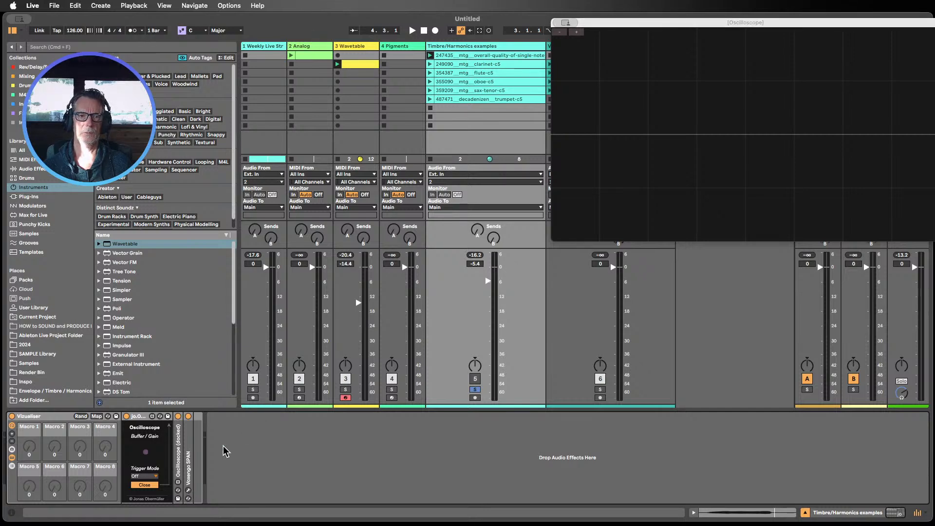
left_click(188, 491)
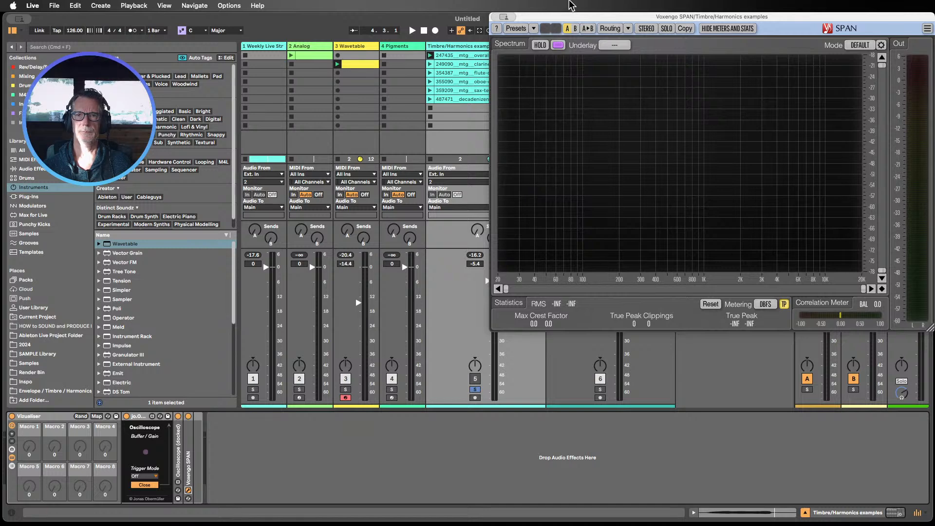
left_click_drag(577, 20, 628, 255)
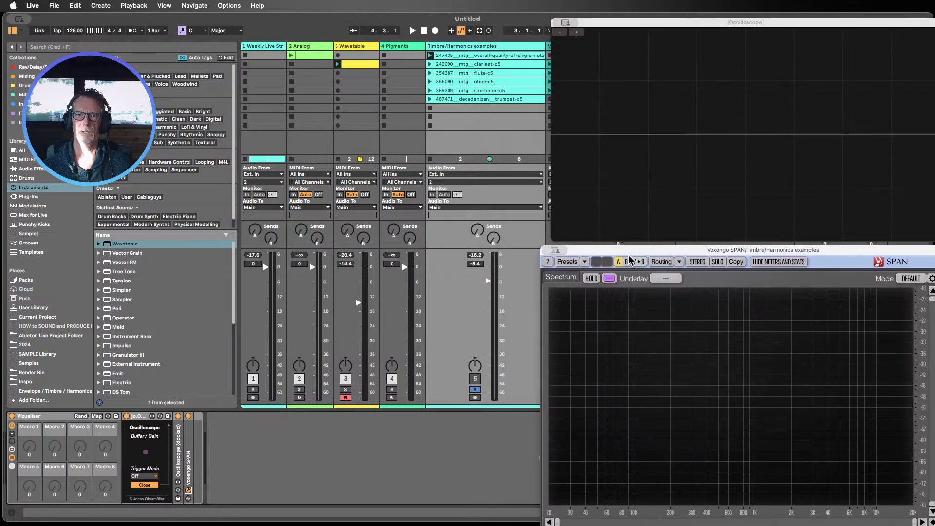
Step: Play the violin, clarinet, flute and oboe clips while watching the oscilloscope and spectrum, then stop
left_click(430, 56)
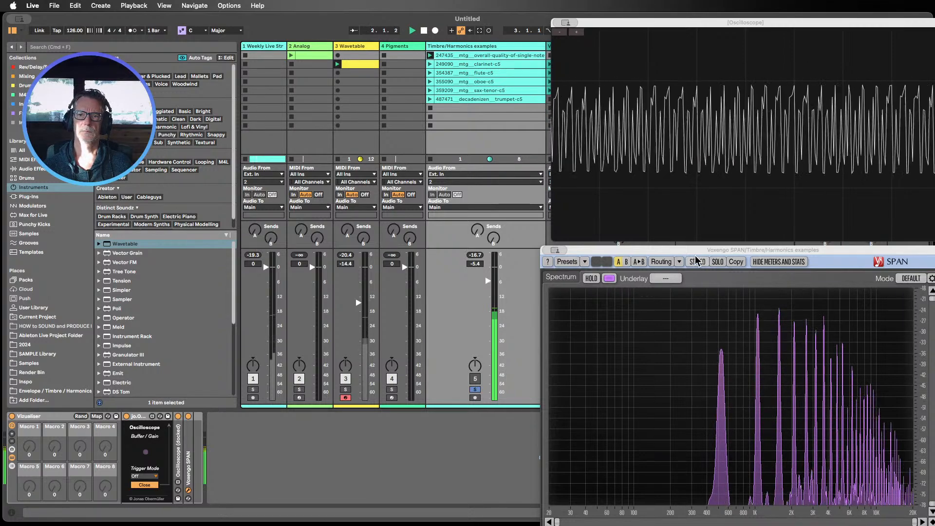
left_click_drag(699, 249, 613, 241)
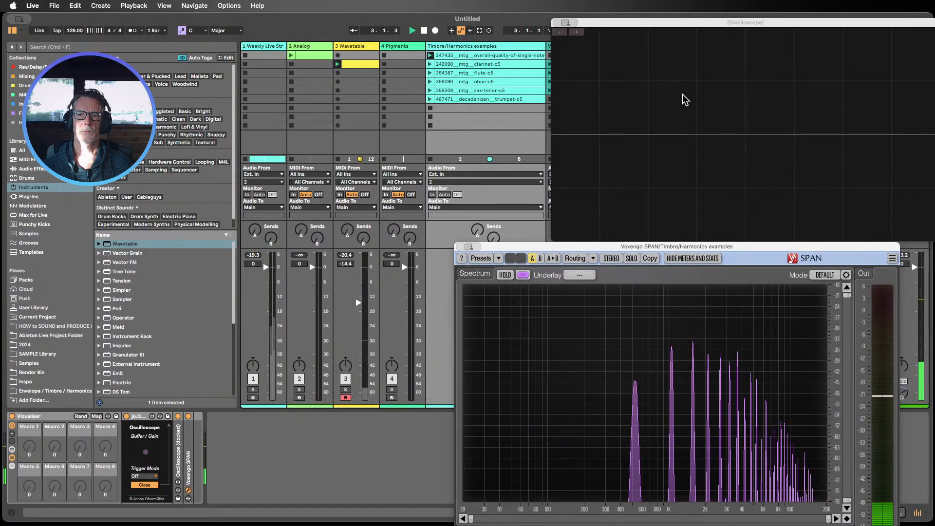
left_click_drag(638, 22, 609, 17)
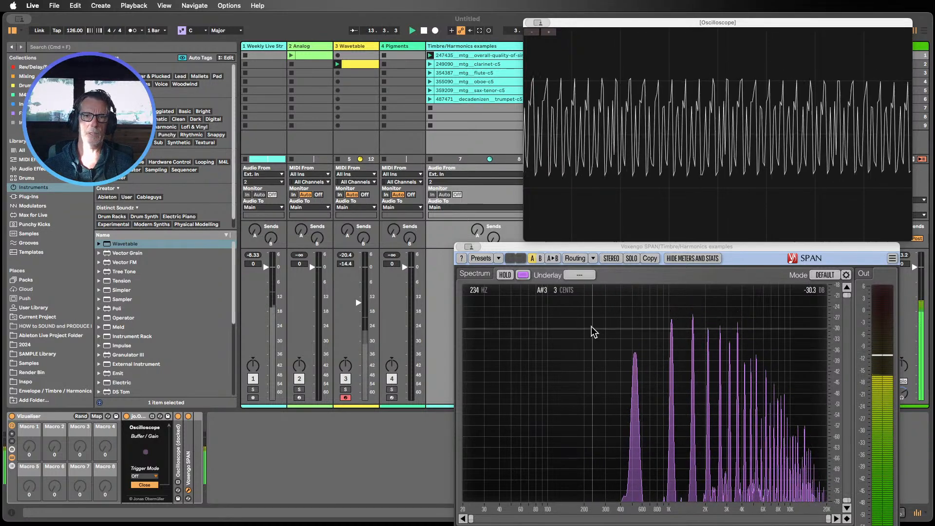
left_click(431, 63)
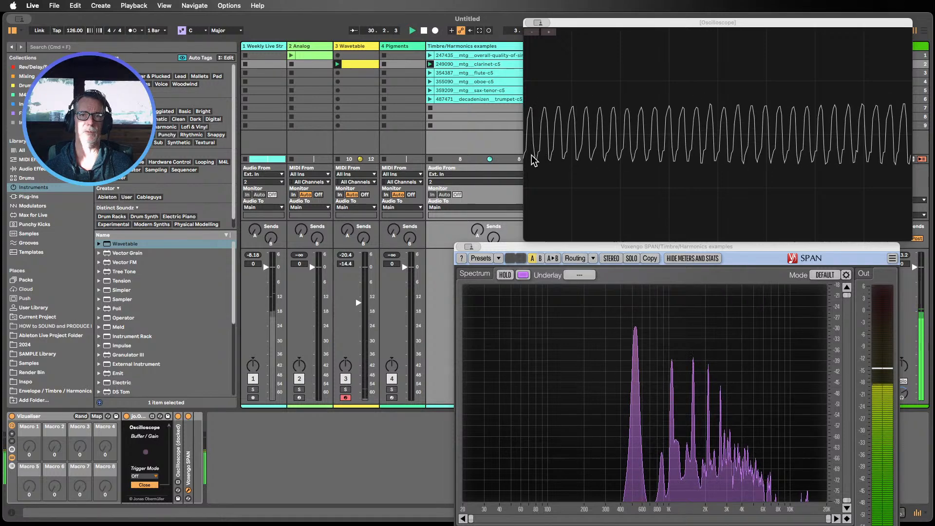
left_click(429, 73)
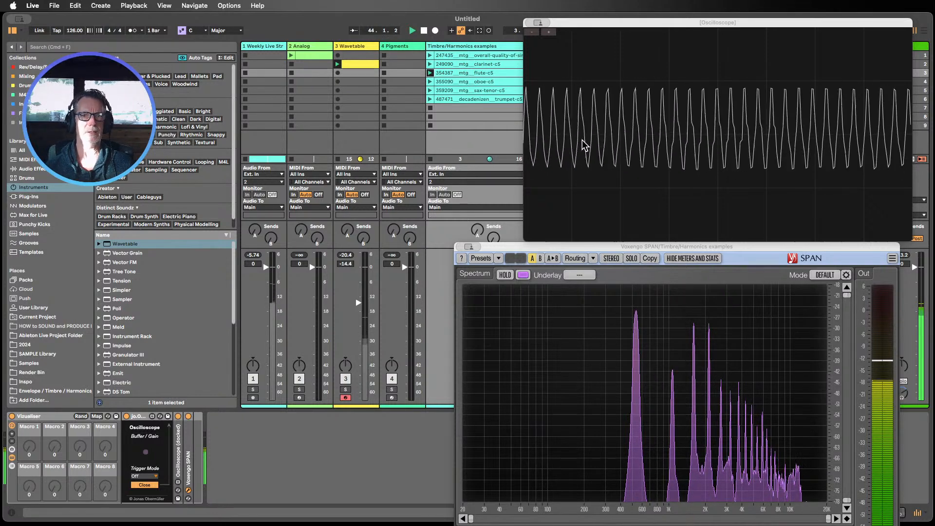
left_click(430, 81)
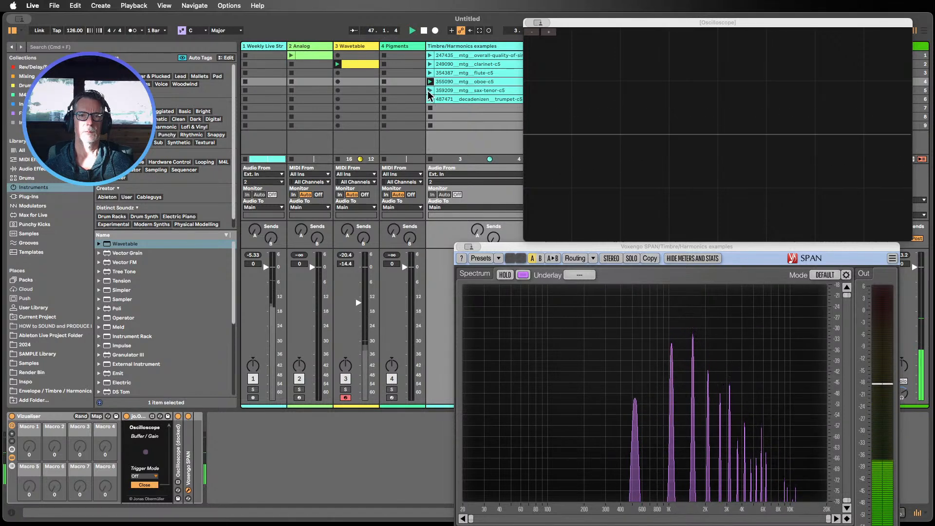
left_click(424, 31)
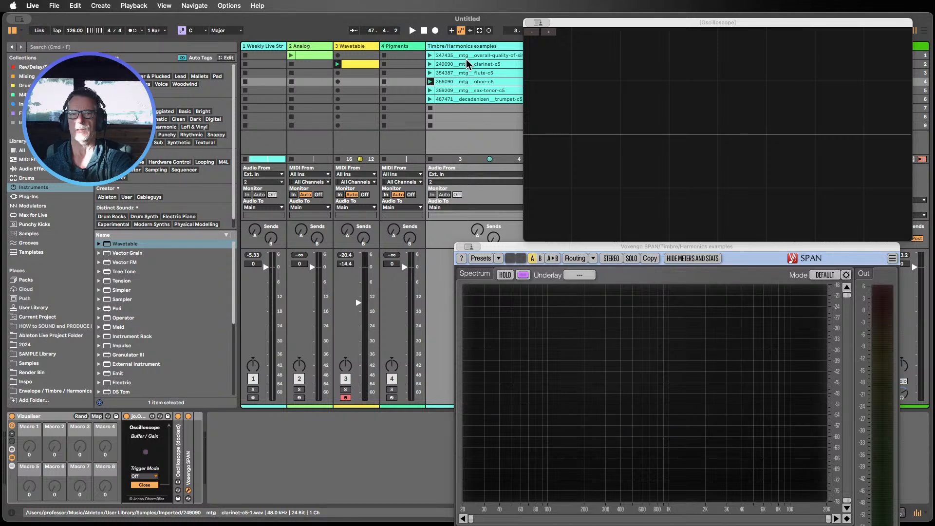
Step: Play the oboe, tenor sax and trumpet clips through the analyzers, then stop playback
left_click(430, 83)
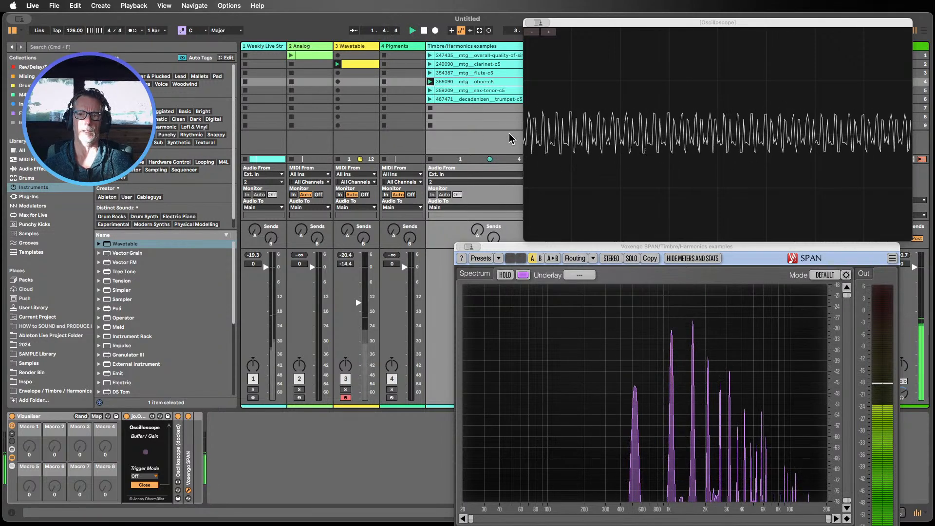
left_click(430, 90)
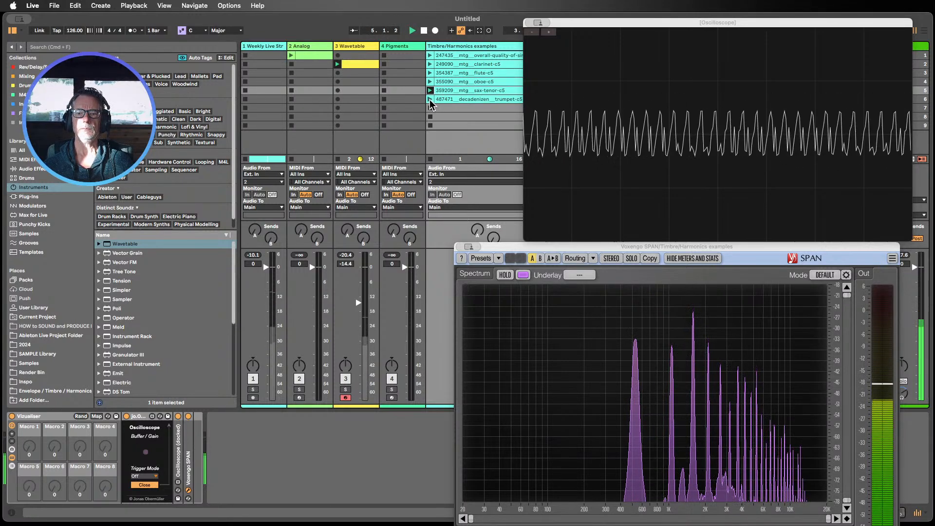
left_click(429, 99)
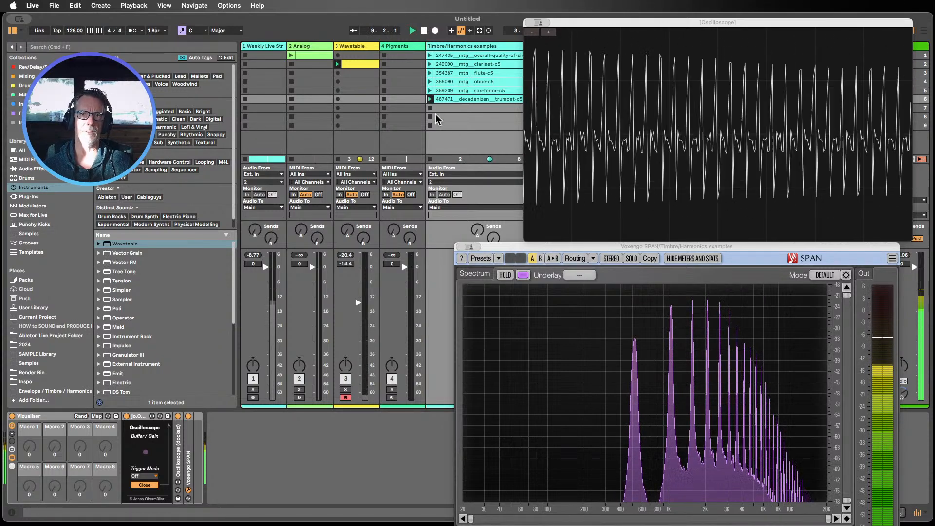
left_click(424, 30)
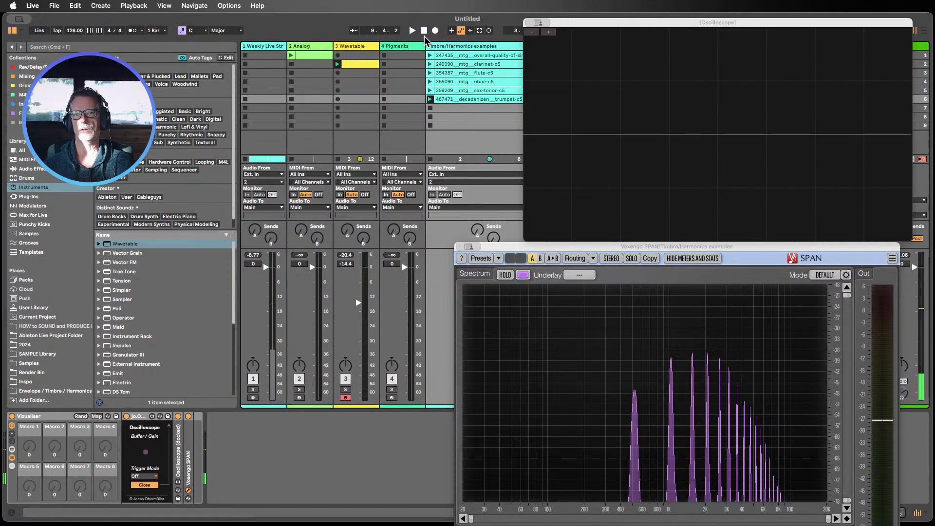
Step: Close the SPAN and Oscilloscope windows
left_click(469, 246)
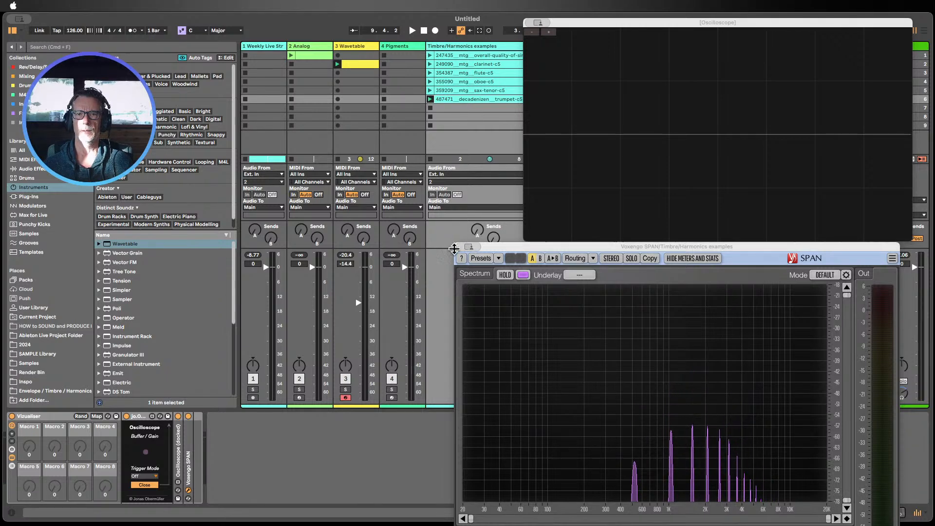
left_click(481, 265)
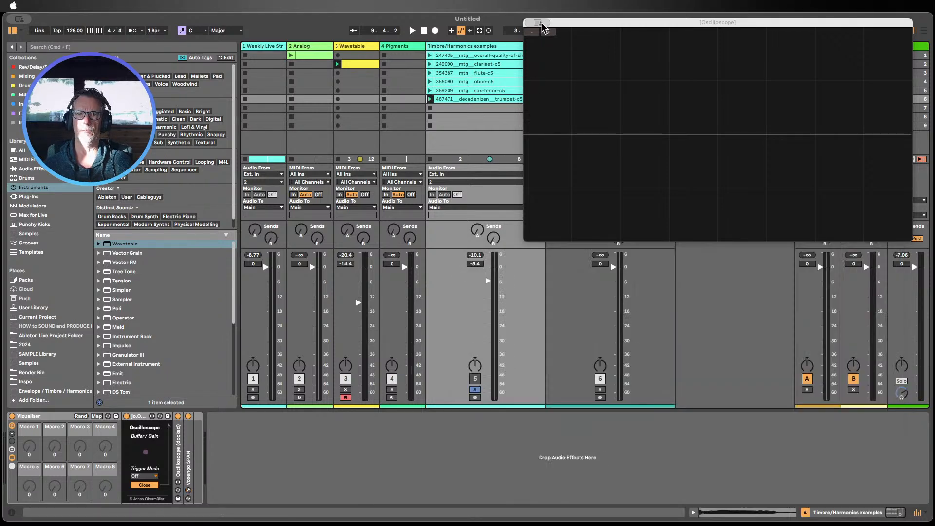
left_click(557, 45)
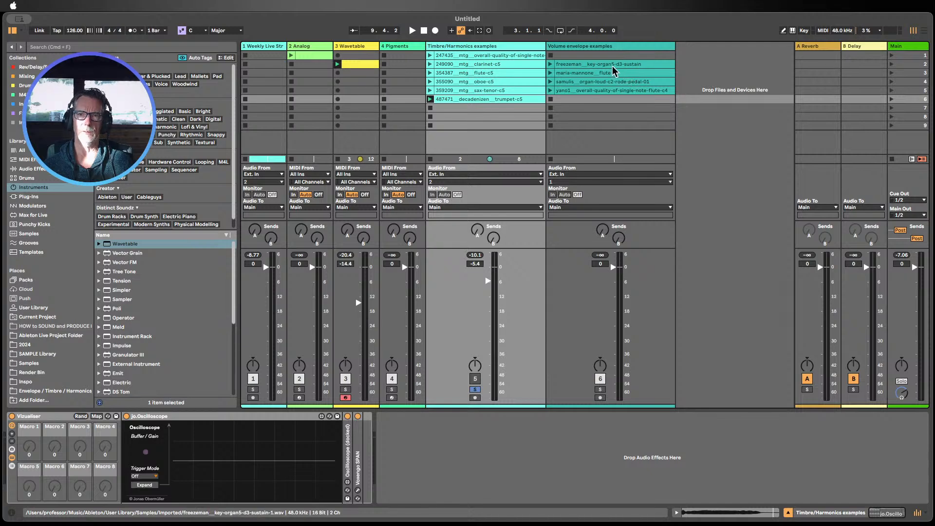
Step: Inspect the waveforms of the organ, flute and other clips on the Volume envelope examples track, then hide the detail view
double_click(611, 66)
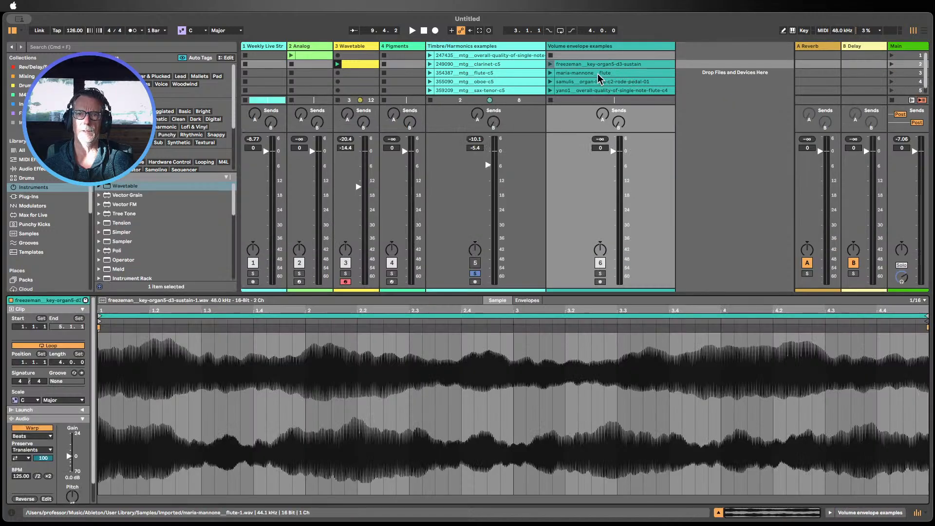
left_click(600, 74)
left_click(598, 82)
left_click(605, 90)
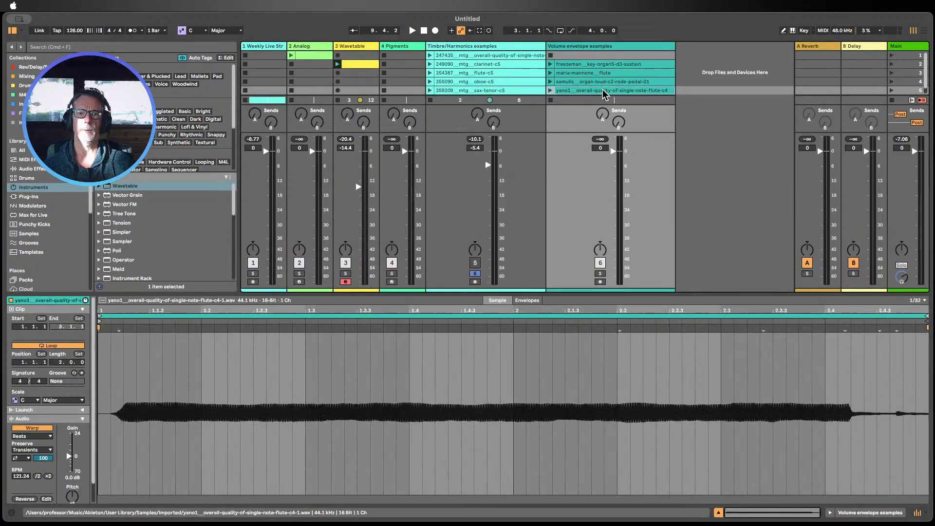
left_click(717, 513)
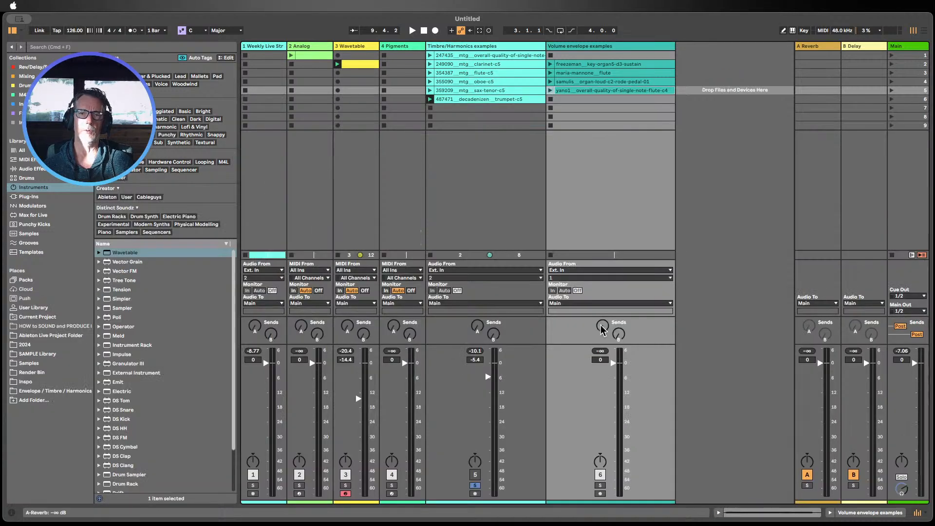
Step: Open the Analog instrument on track 2 and inspect its pitch envelope and filter envelope sections
left_click(302, 47)
double_click(305, 48)
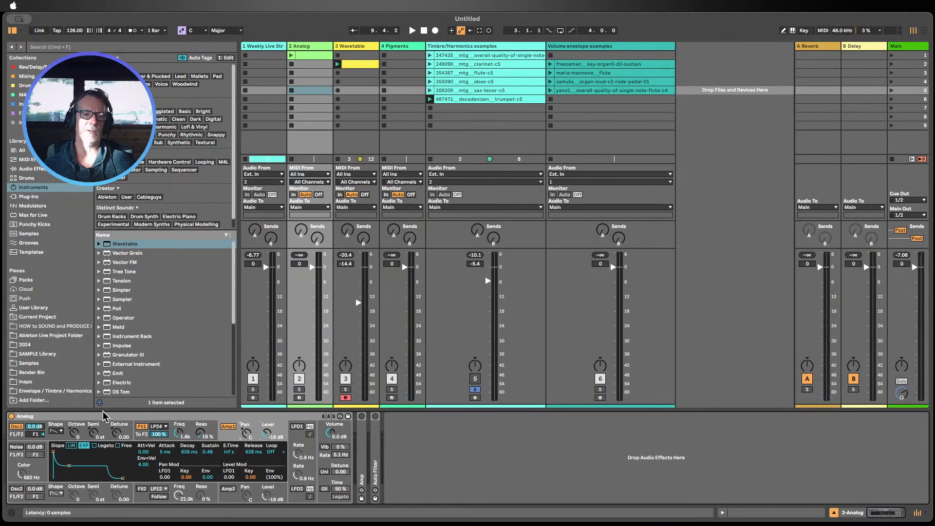
left_click(104, 428)
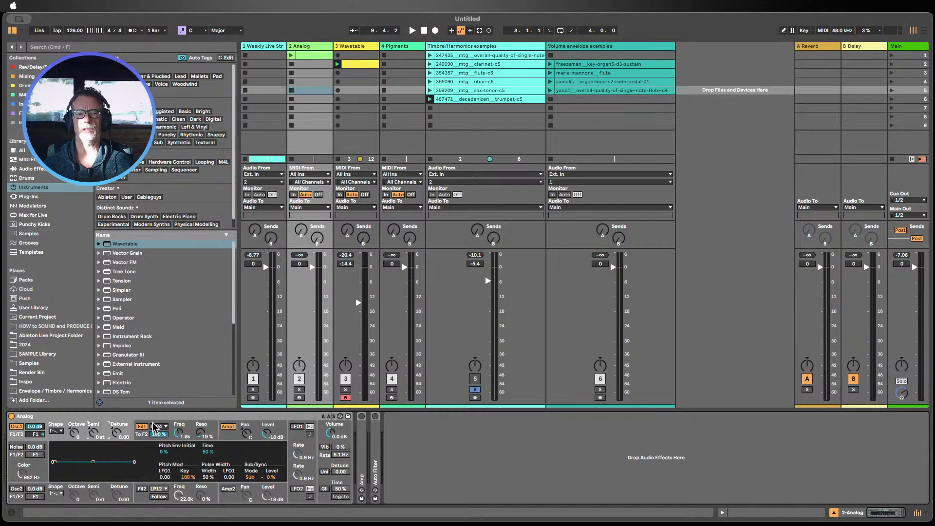
left_click(179, 433)
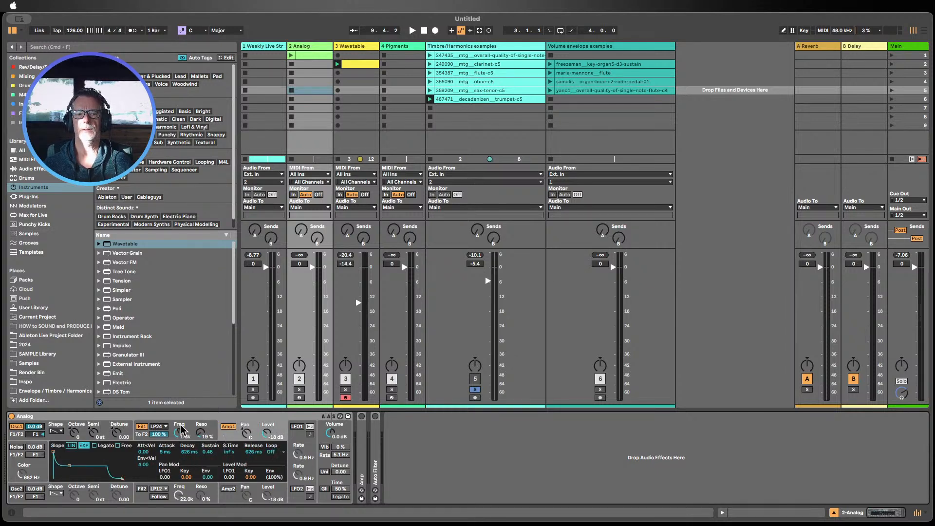
left_click(181, 430)
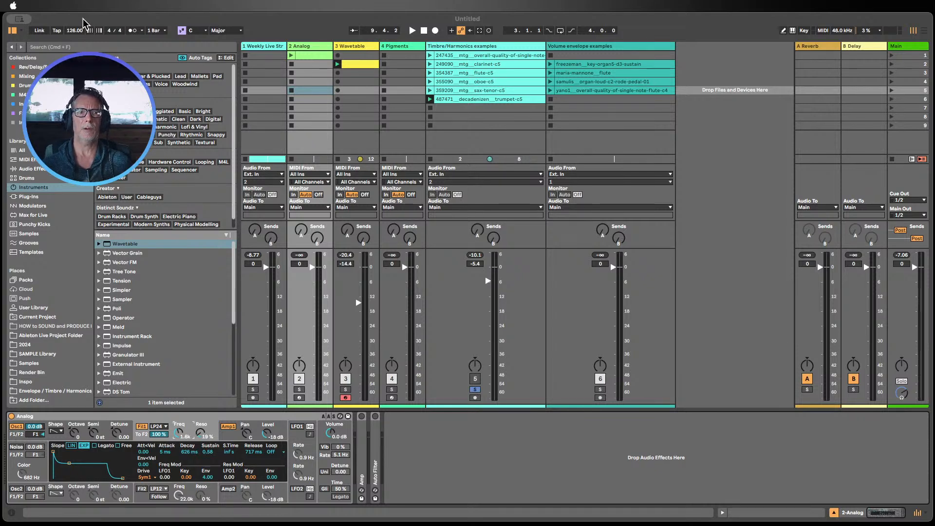
Step: Narrow the Timbre/Harmonics examples and Volume envelope examples track columns
left_click(303, 20)
mouse_move(303, 20)
left_mouse_down()
mouse_move(318, 19)
mouse_move(303, 17)
left_mouse_up()
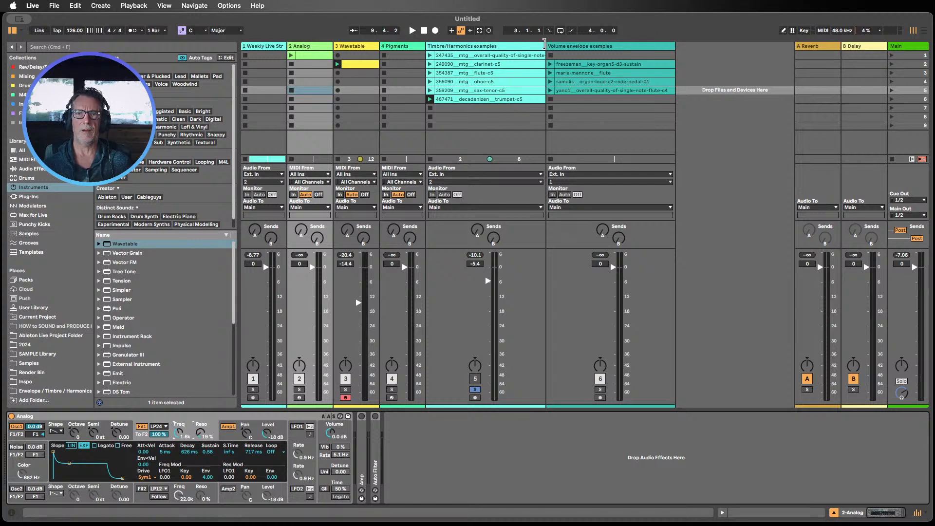
left_click_drag(544, 49, 472, 53)
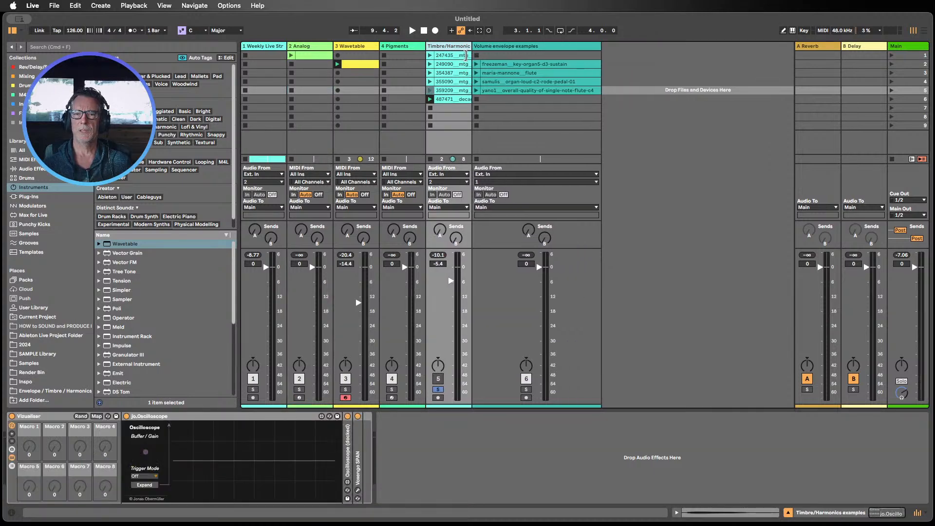
left_click_drag(597, 43, 517, 43)
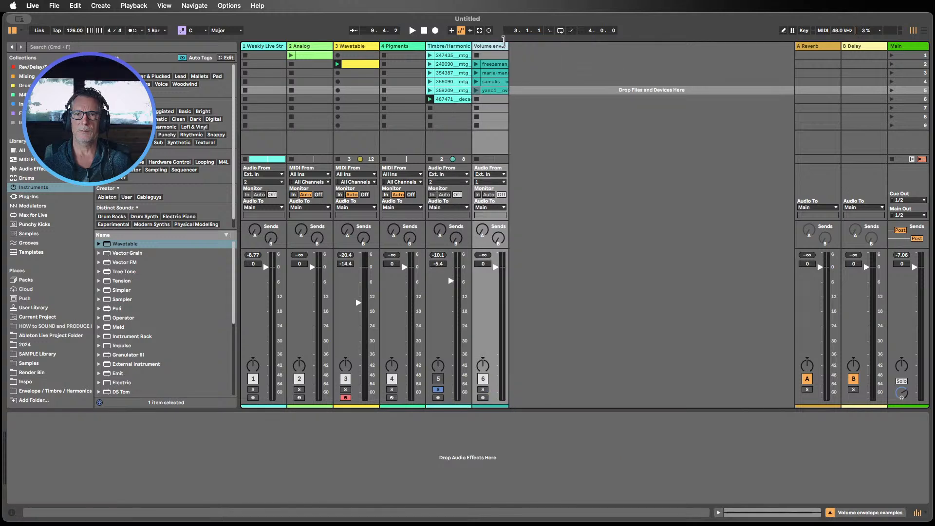
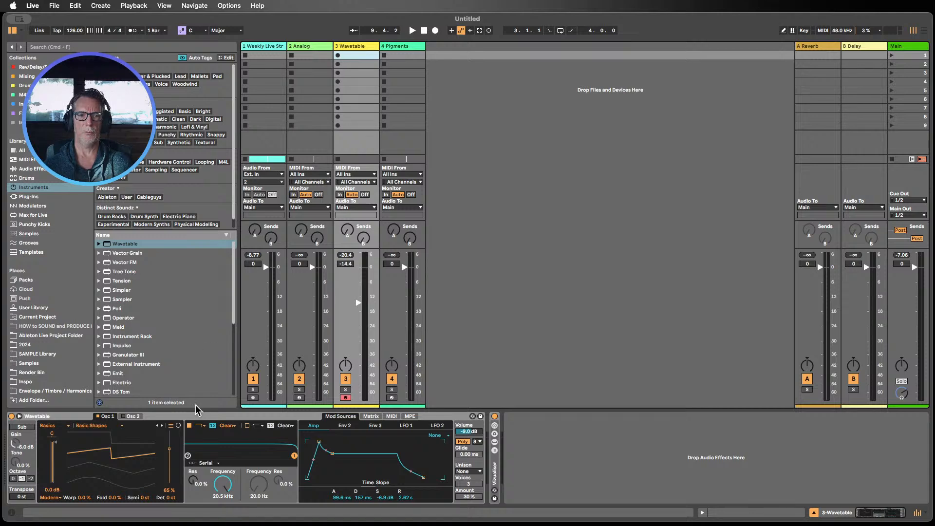
Step: Delete the Wavetable instrument on track 3 and the Analog instrument on track 2
left_click(190, 420)
key("Delete")
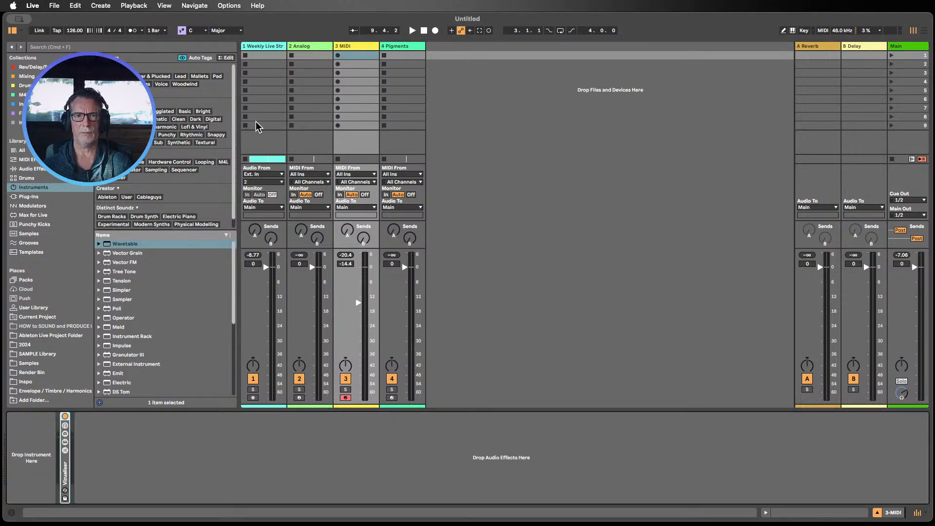
left_click(305, 46)
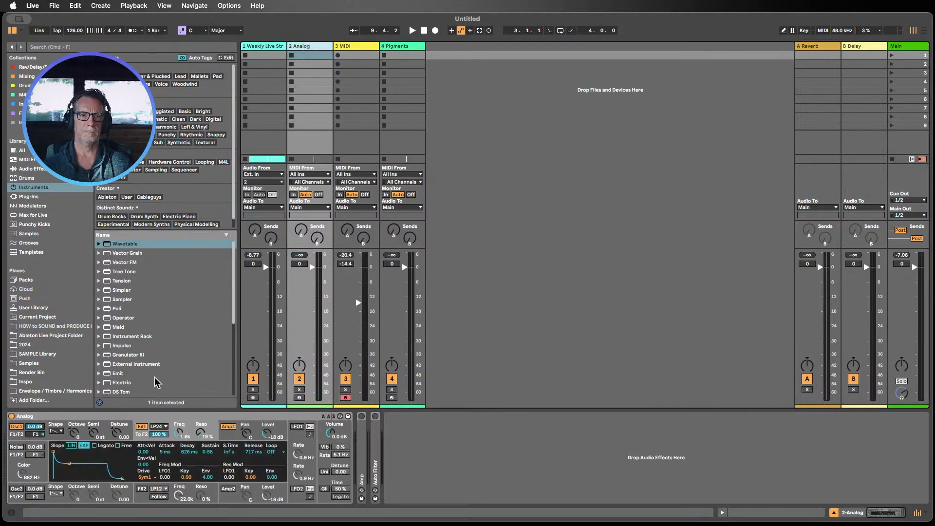
key("Delete")
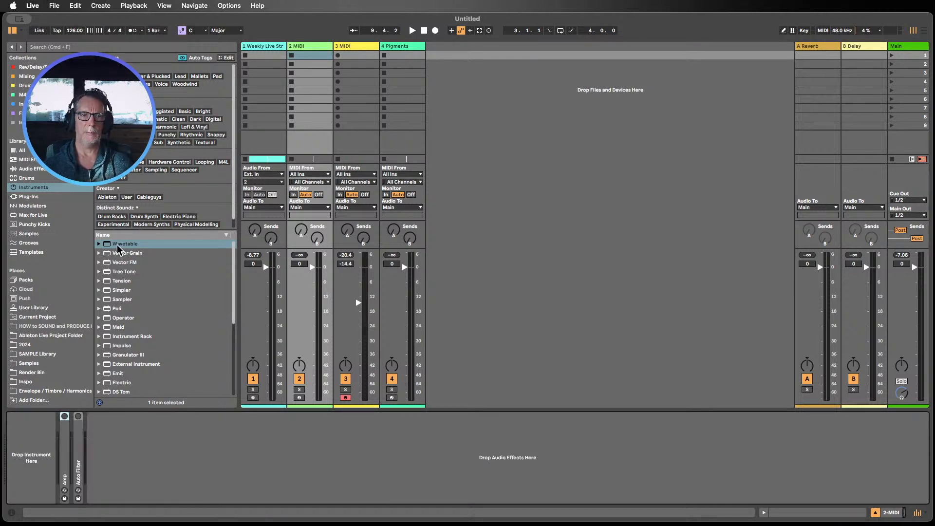
Step: Load a default Wavetable instrument onto track 3
left_click_drag(119, 244, 339, 117)
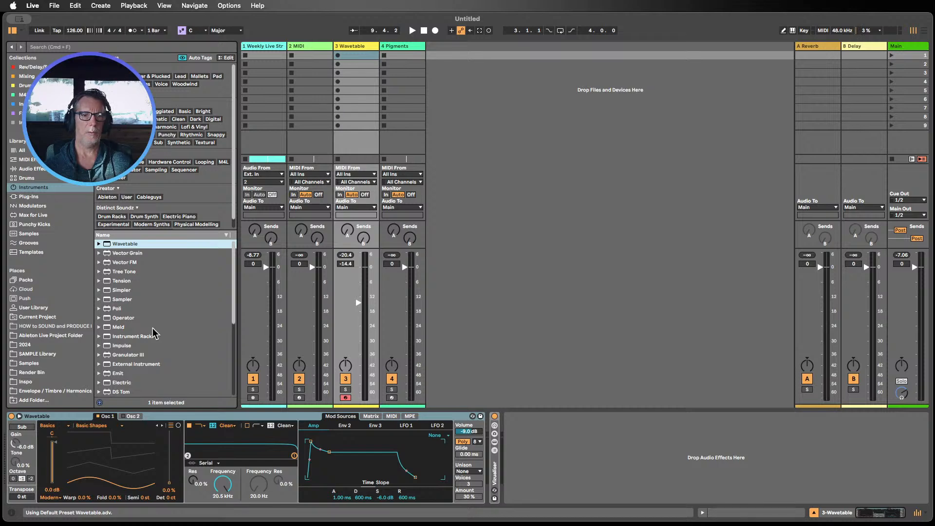
Step: Add Operator on a new MIDI track and move that track to the fourth position
scroll(155, 334, "down", 5)
scroll(141, 316, "up", 5)
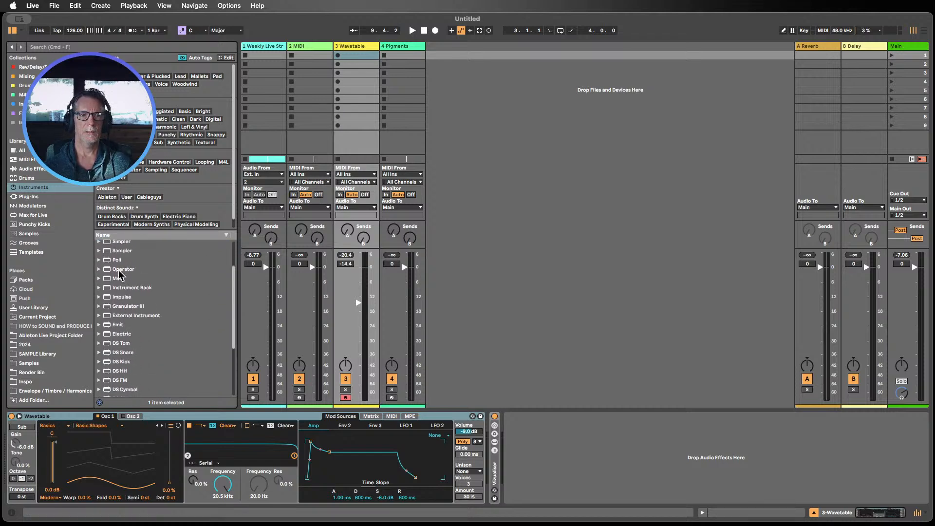
left_click_drag(119, 269, 478, 152)
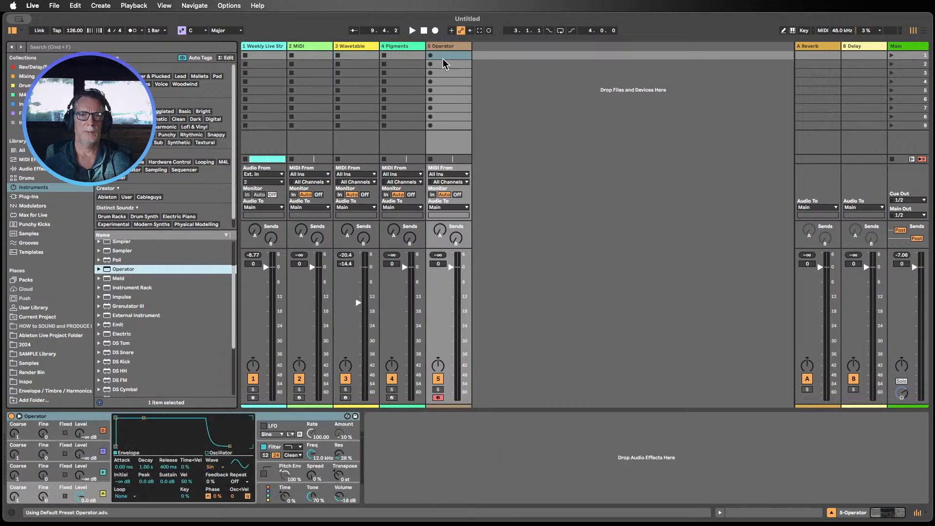
left_click_drag(443, 47, 389, 49)
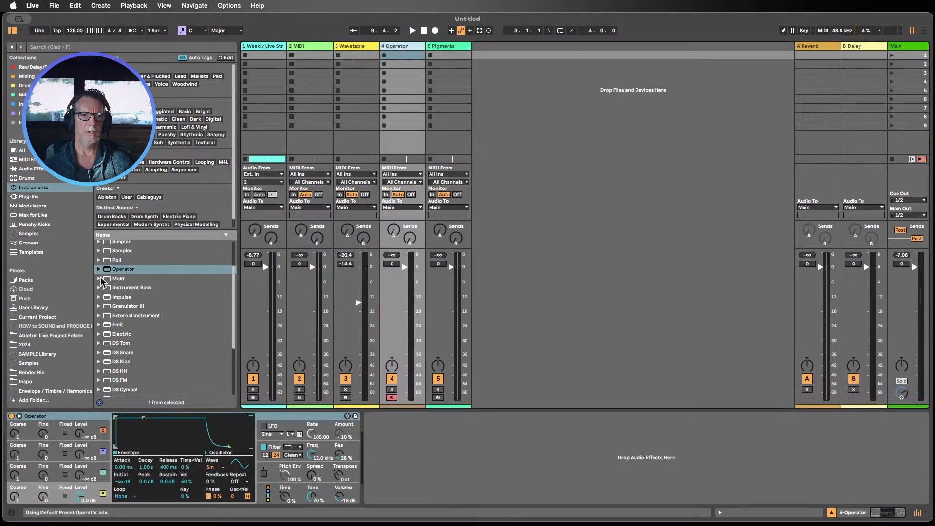
Step: Add Meld on a new MIDI track and move that track to the fifth position
left_click_drag(115, 282, 536, 146)
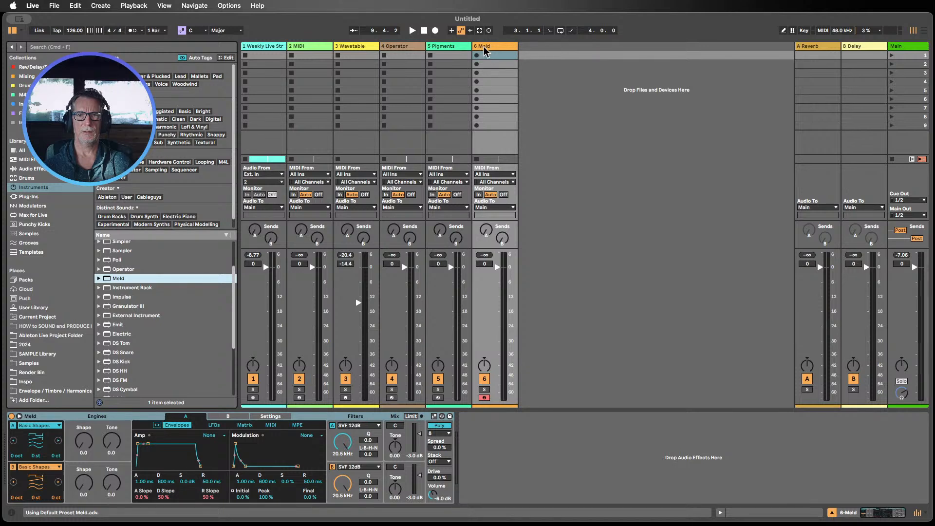
left_click_drag(484, 47, 420, 49)
Step: Load a default Analog instrument onto the empty track 2
left_click(304, 49)
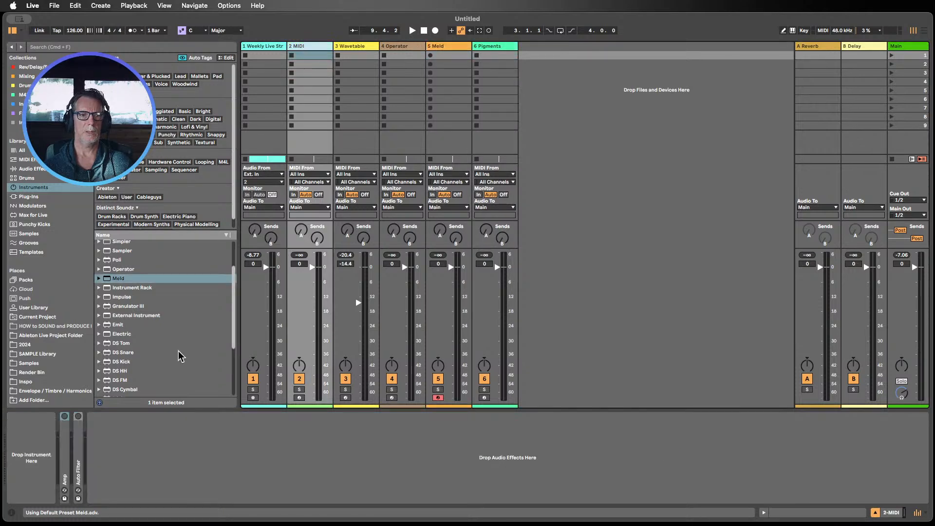
scroll(178, 319, "up", 3)
scroll(175, 312, "down", 5)
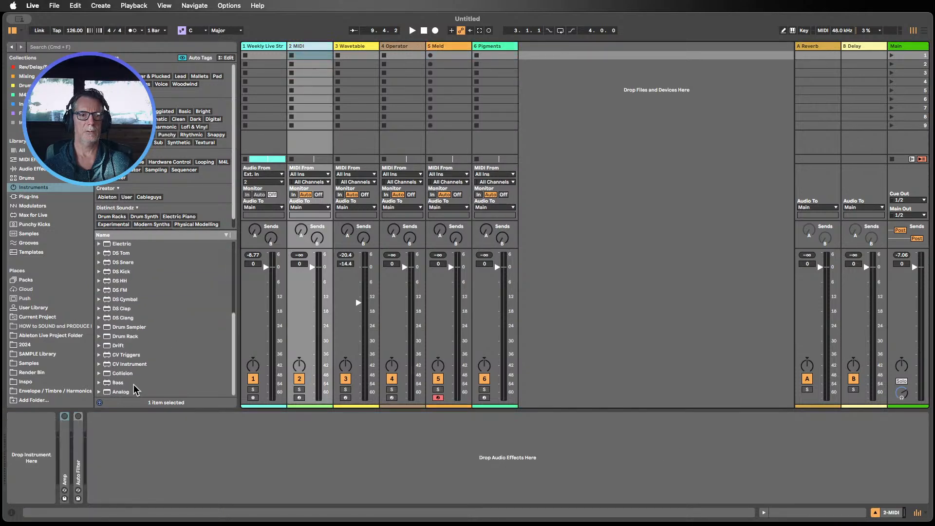
left_click_drag(126, 392, 321, 104)
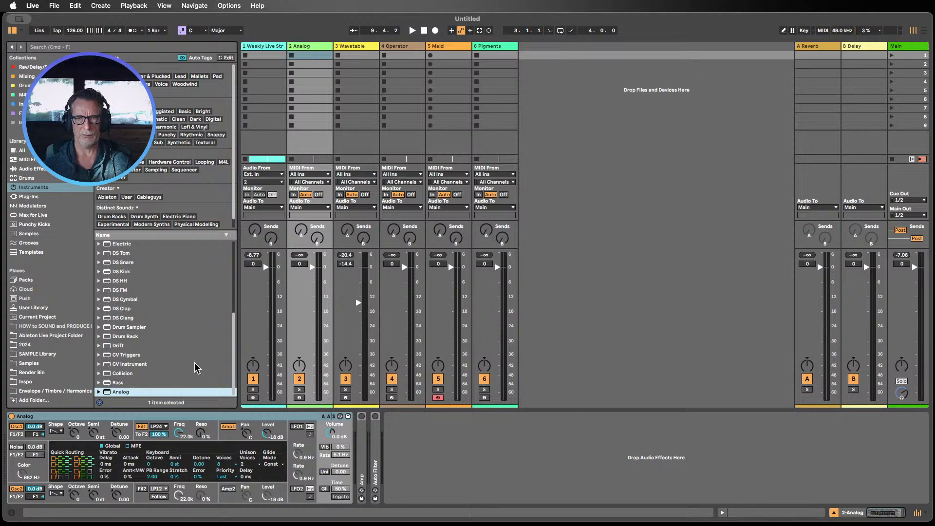
Step: Add Drift on a new MIDI track and move that track to the third position
scroll(197, 367, "up", 5)
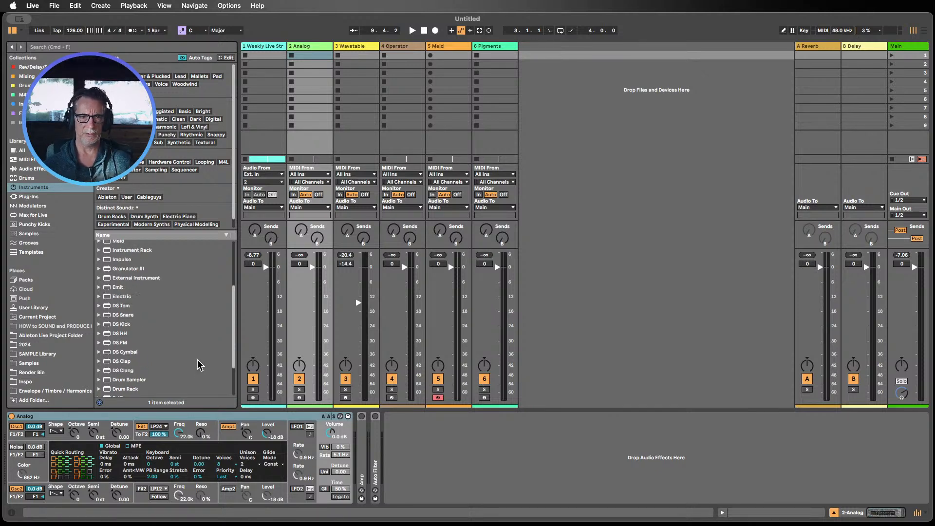
scroll(197, 365, "up", 1)
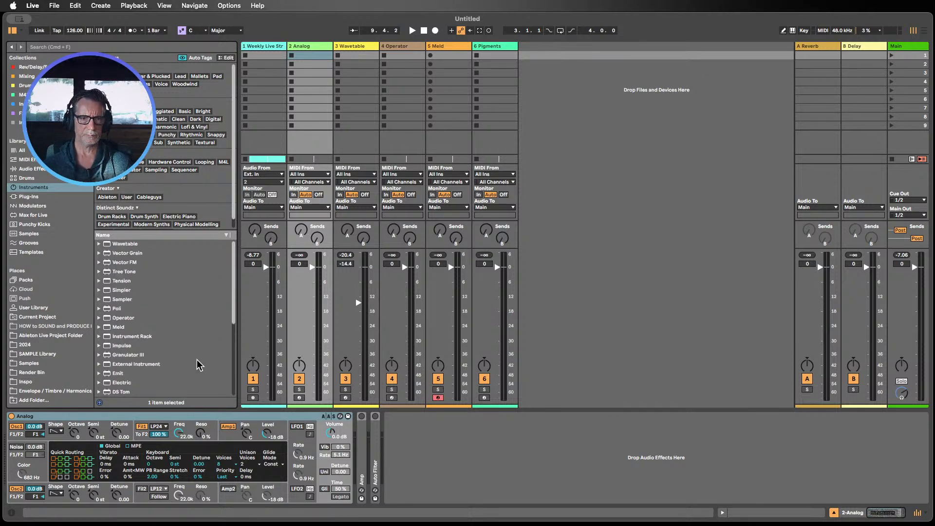
scroll(197, 365, "down", 1)
scroll(197, 365, "up", 1)
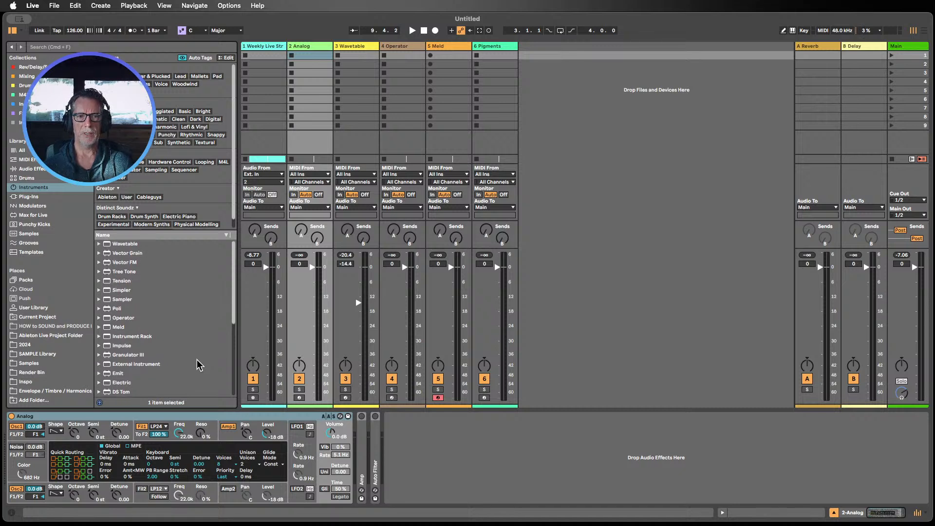
scroll(168, 304, "down", 2)
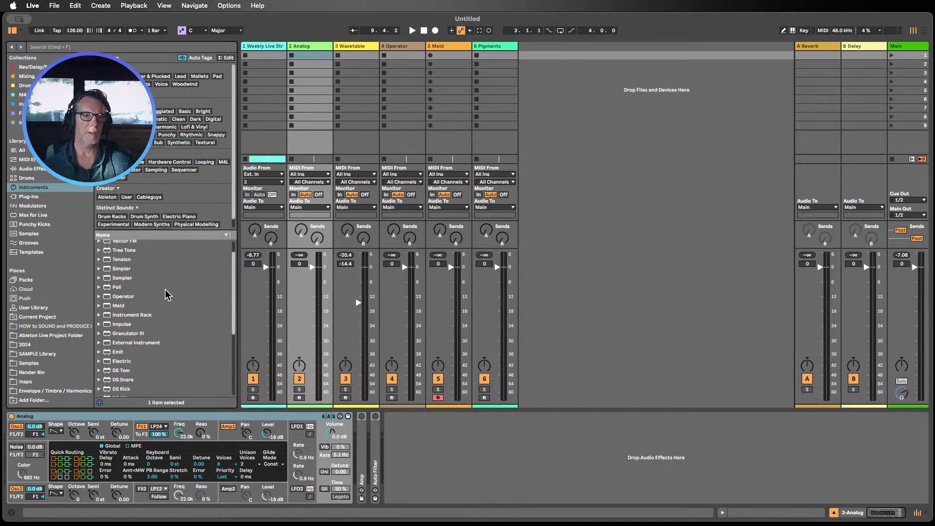
scroll(144, 324, "down", 10)
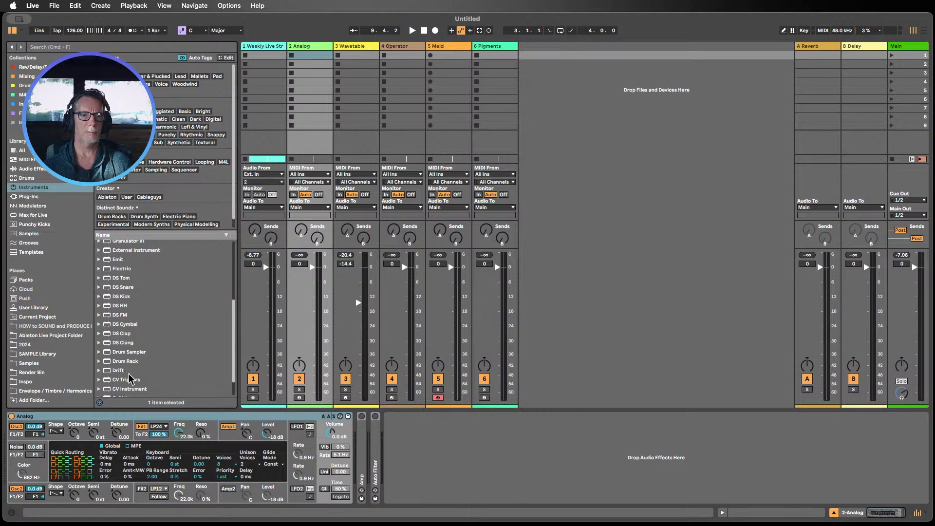
left_click_drag(117, 371, 538, 116)
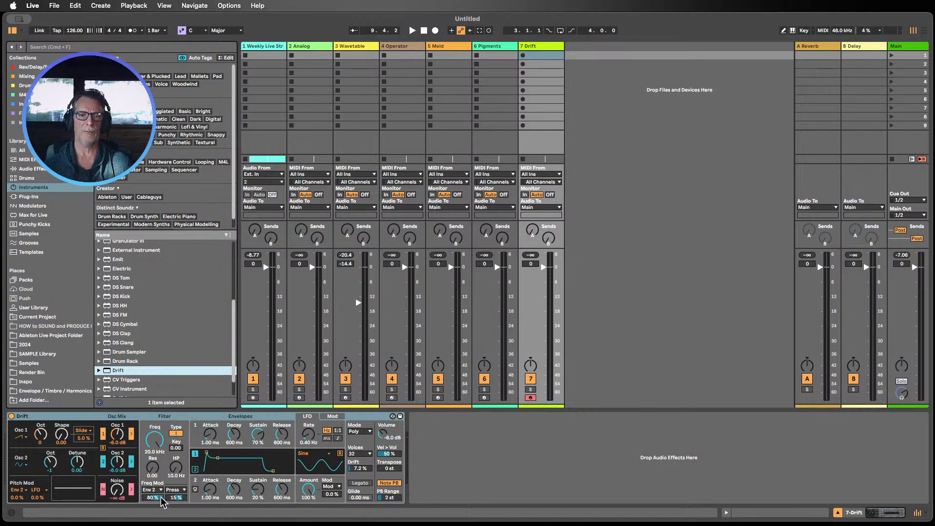
left_click_drag(539, 54, 338, 53)
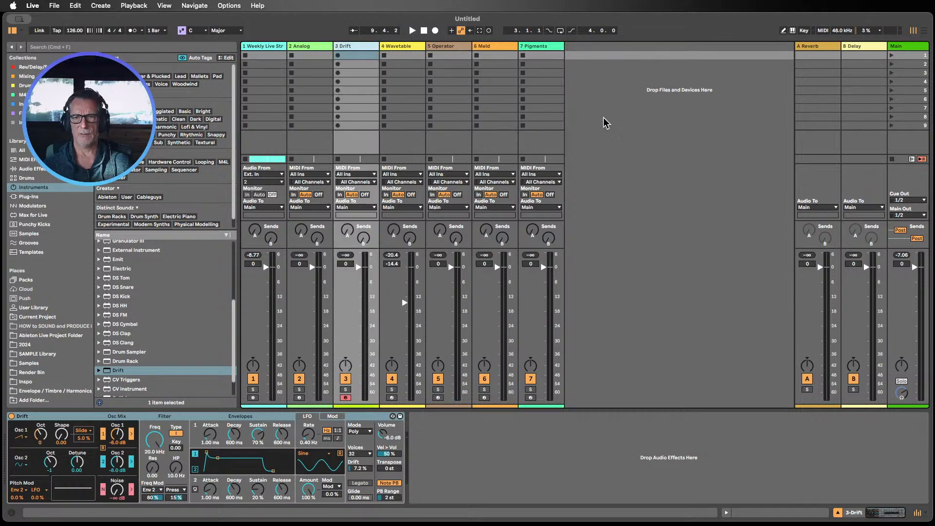
Step: Open track 7's devices and delete the Pigments plug-in ahead of the Visualiser rack
left_click(838, 513)
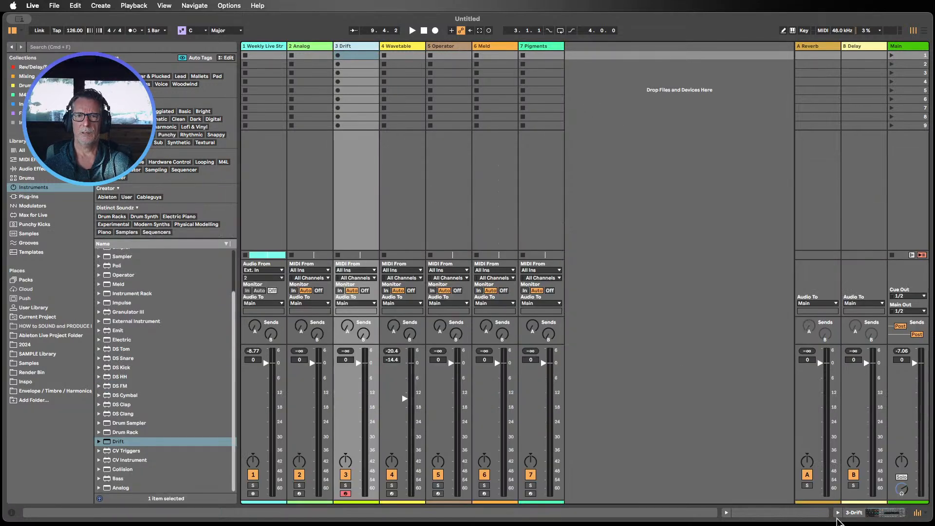
left_click(532, 47)
left_click(532, 47)
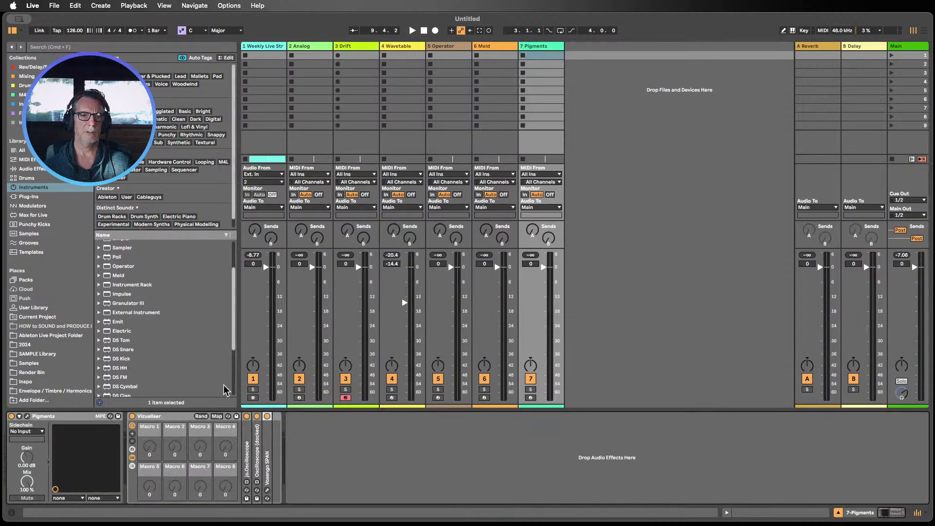
key("Delete")
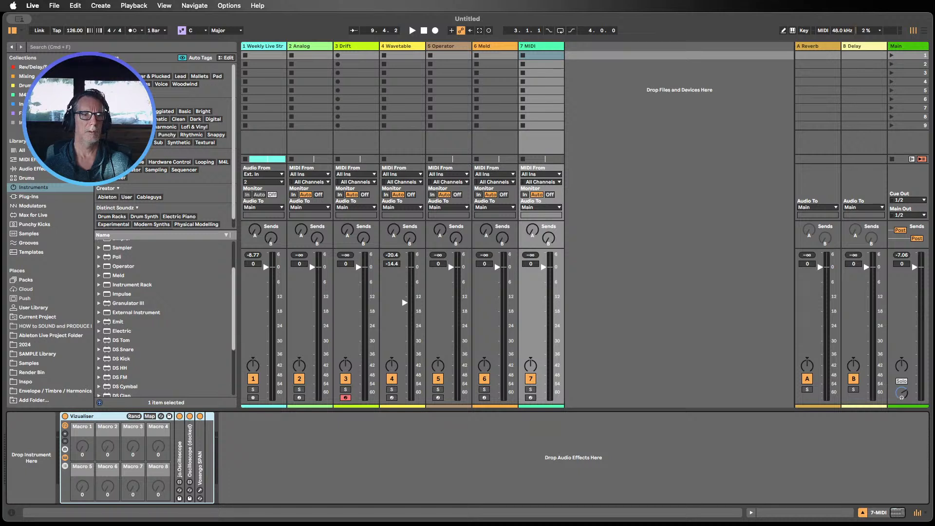
Step: Load a fresh Pigments plug-in from the Plug-ins collection onto track 7 before the Visualiser rack
left_click(33, 103)
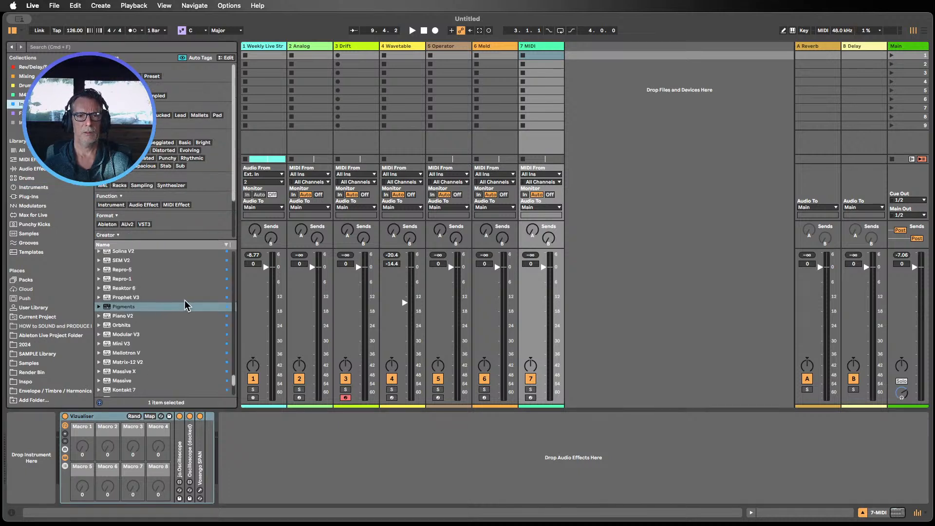
scroll(182, 312, "down", 4)
scroll(137, 363, "up", 5)
scroll(137, 357, "up", 2)
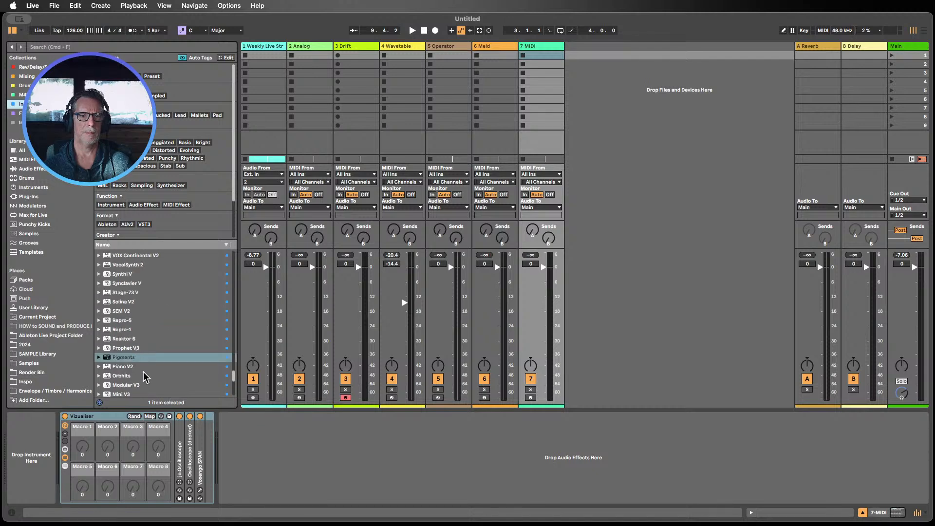
left_click_drag(126, 357, 49, 440)
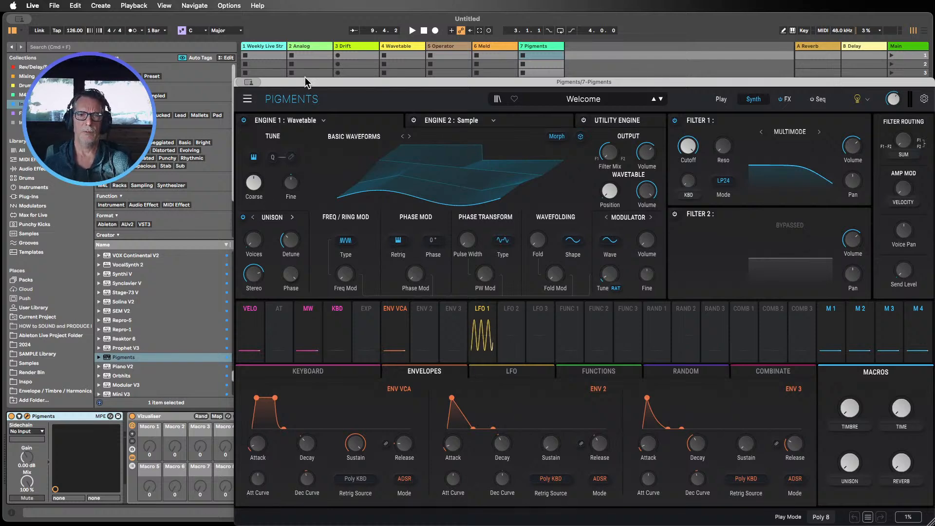
Step: Load the Default preset from the Template category in Pigments
left_click_drag(305, 78, 405, 28)
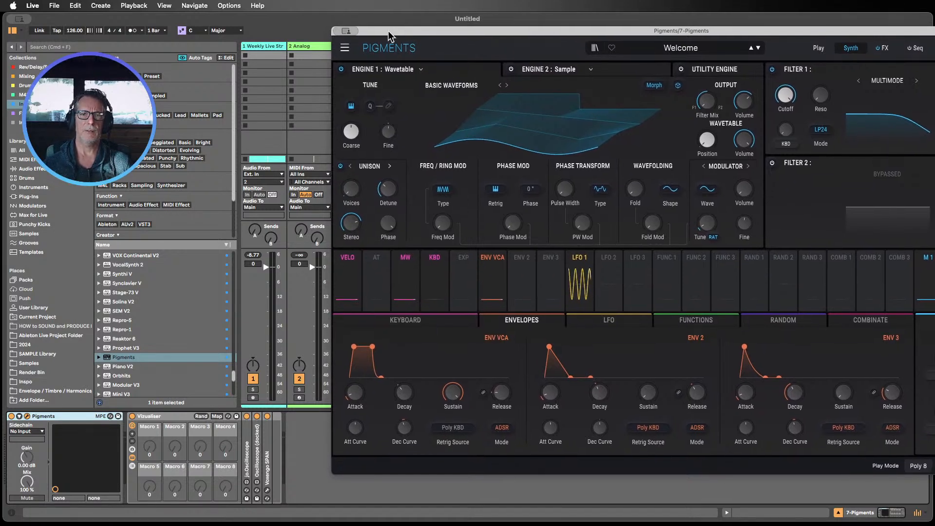
left_click_drag(387, 31, 430, 54)
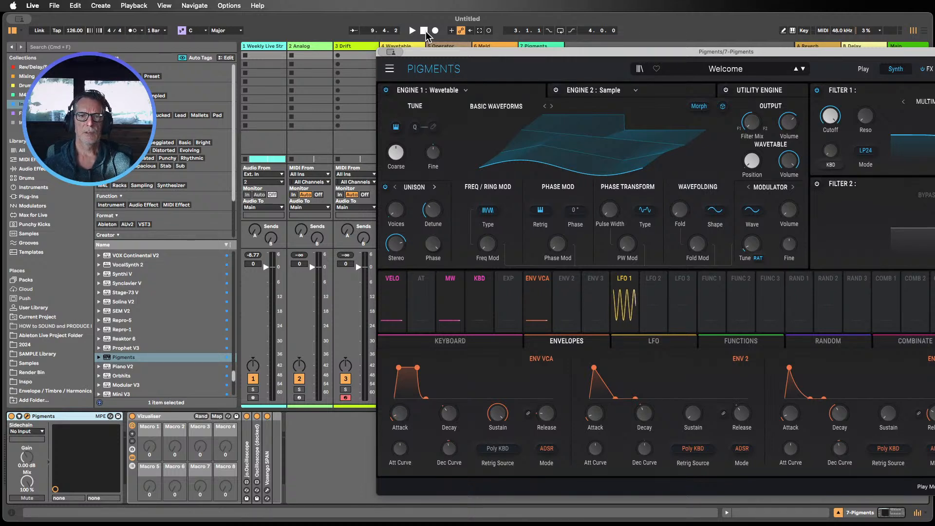
left_click_drag(442, 54, 236, 41)
left_click(524, 58)
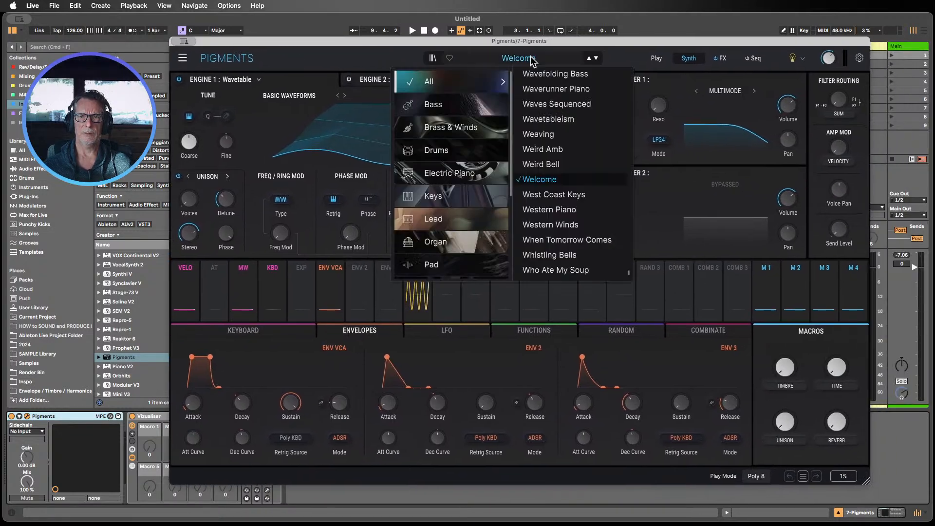
scroll(475, 198, "down", 5)
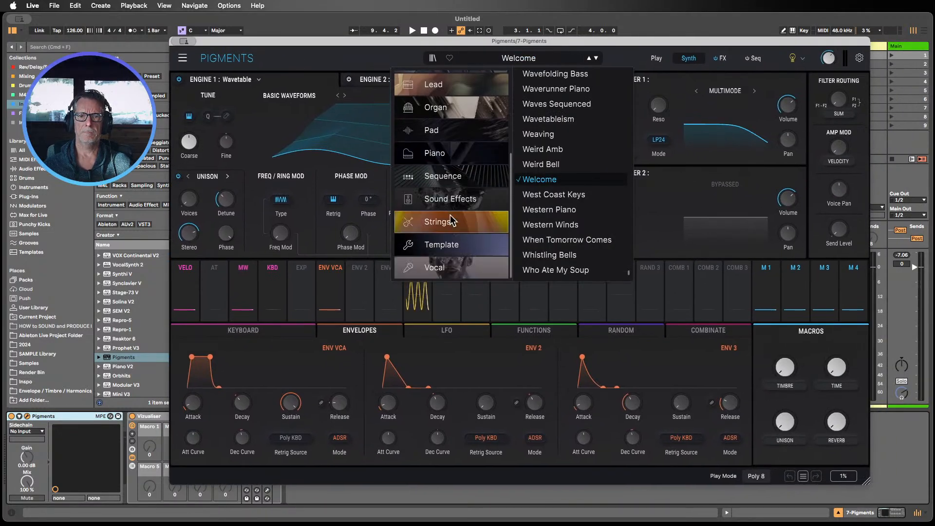
left_click(443, 245)
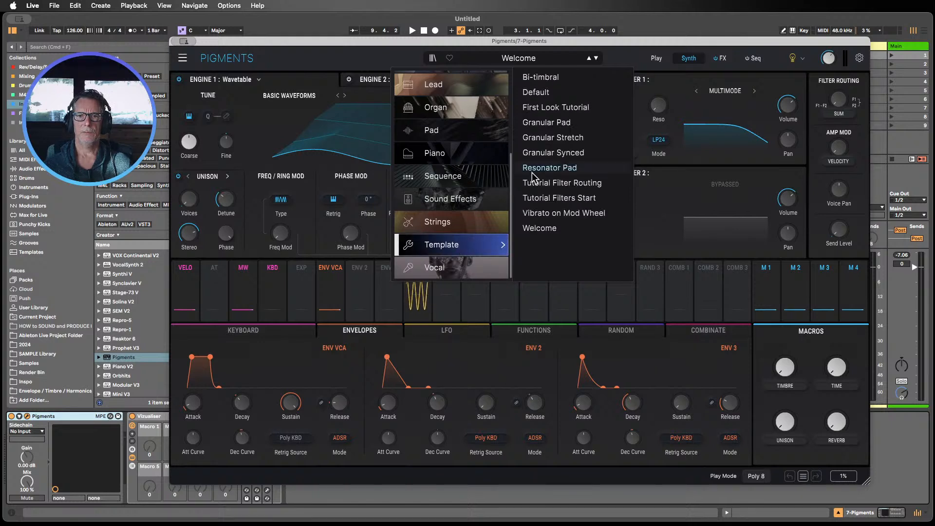
left_click(535, 95)
left_click_drag(483, 41, 440, 45)
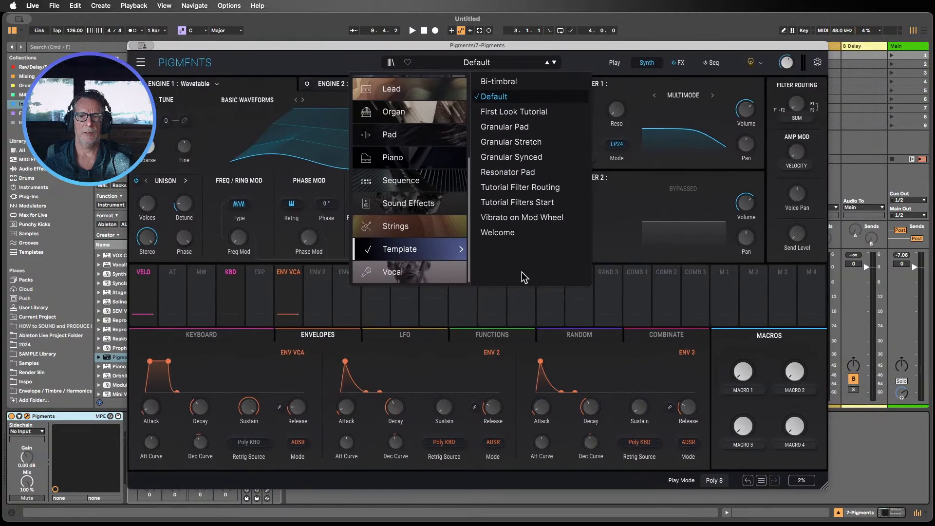
left_click(255, 73)
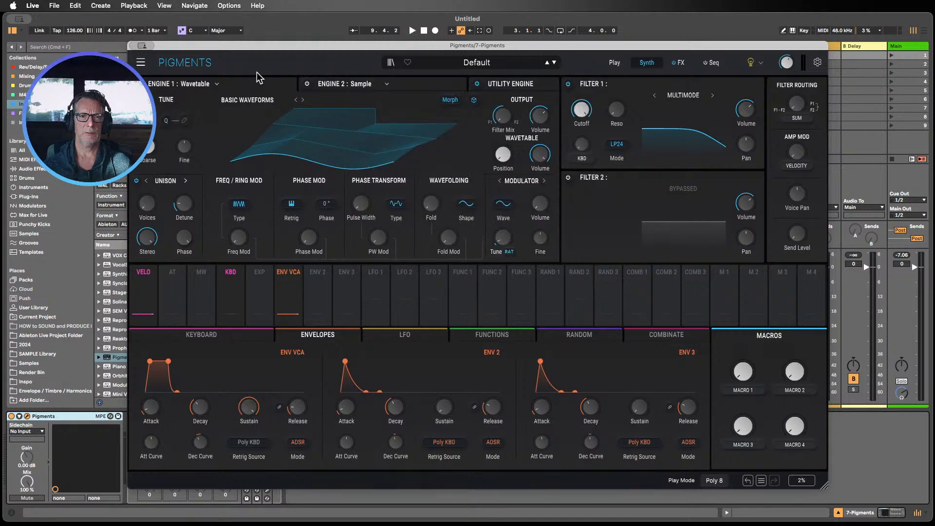
Step: Switch Pigments Engine 1 from Wavetable to Analog
left_click_drag(265, 49, 237, 35)
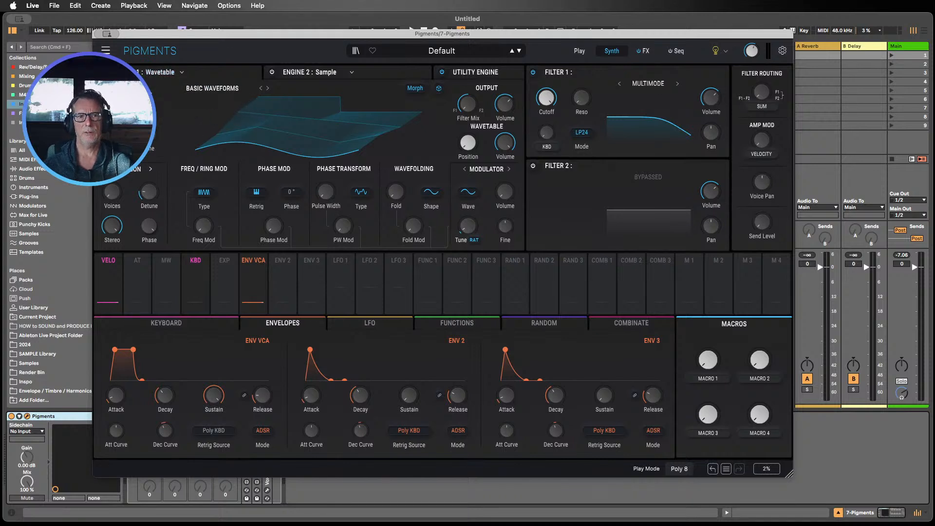
left_click(176, 72)
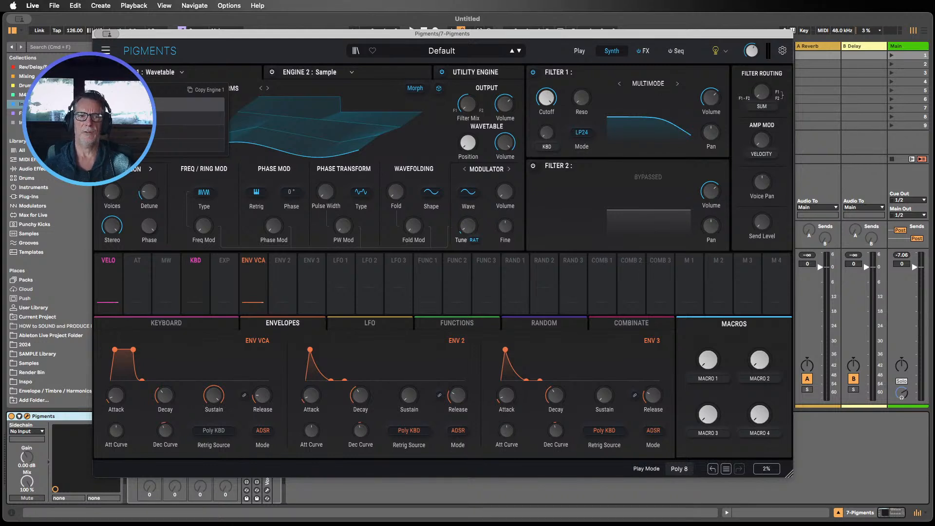
left_click(195, 104)
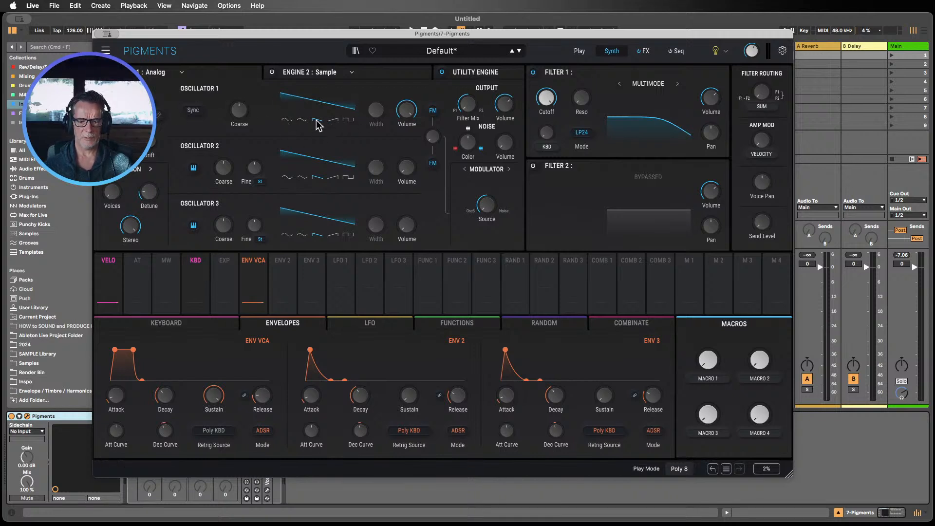
left_click_drag(285, 34, 660, 17)
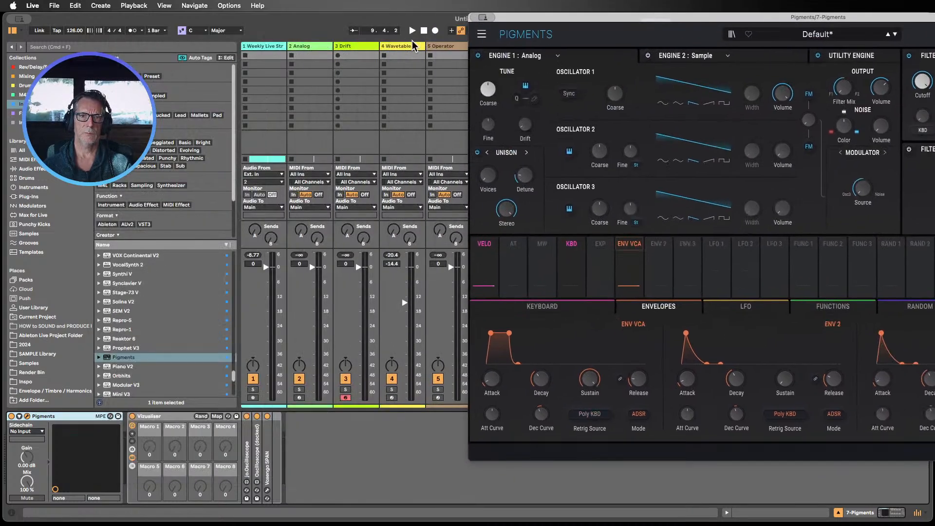
Step: Turn the Pigments ENV VCA sustain fully down and shorten its decay to about 134 ms
left_click_drag(522, 20, 631, 20)
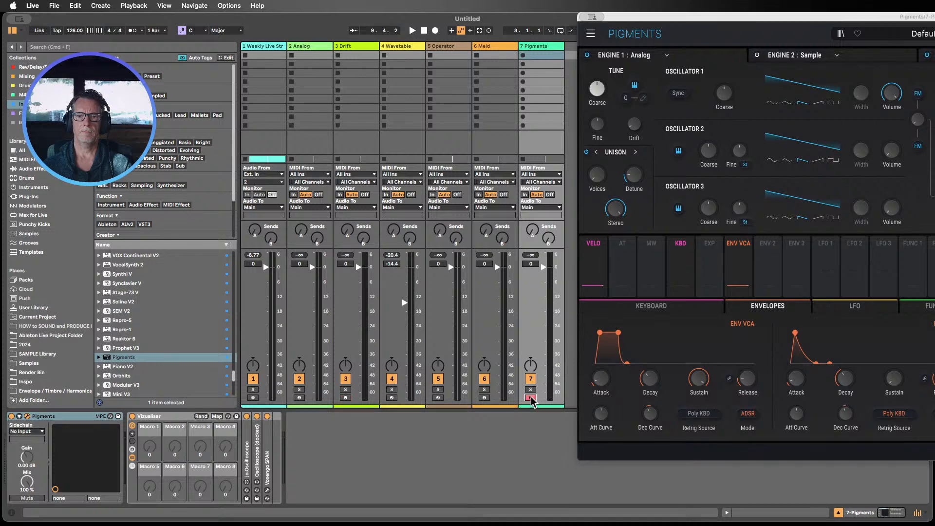
left_click_drag(636, 18, 130, 21)
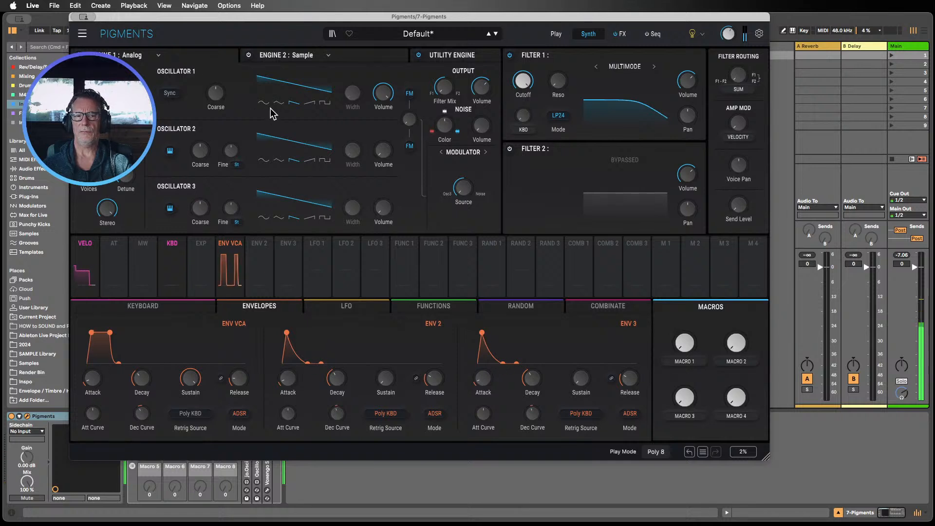
left_click(227, 280)
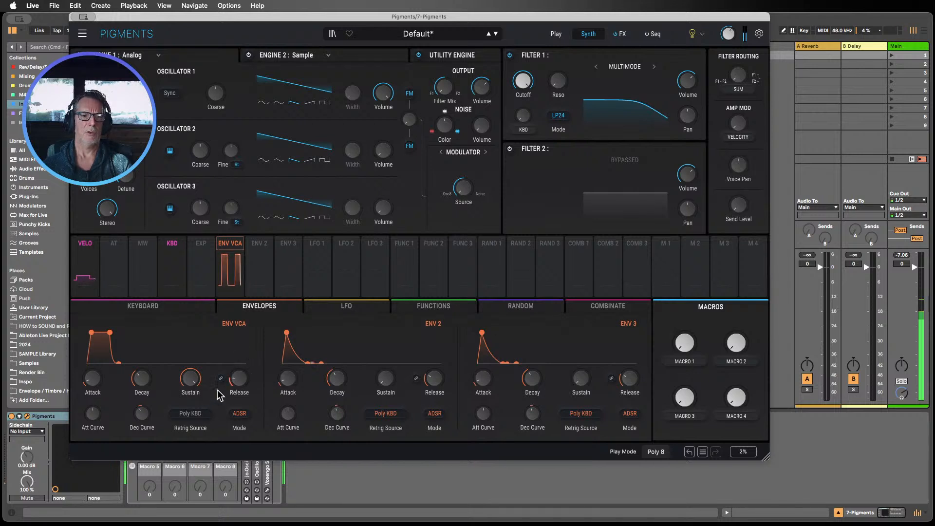
mouse_move(193, 381)
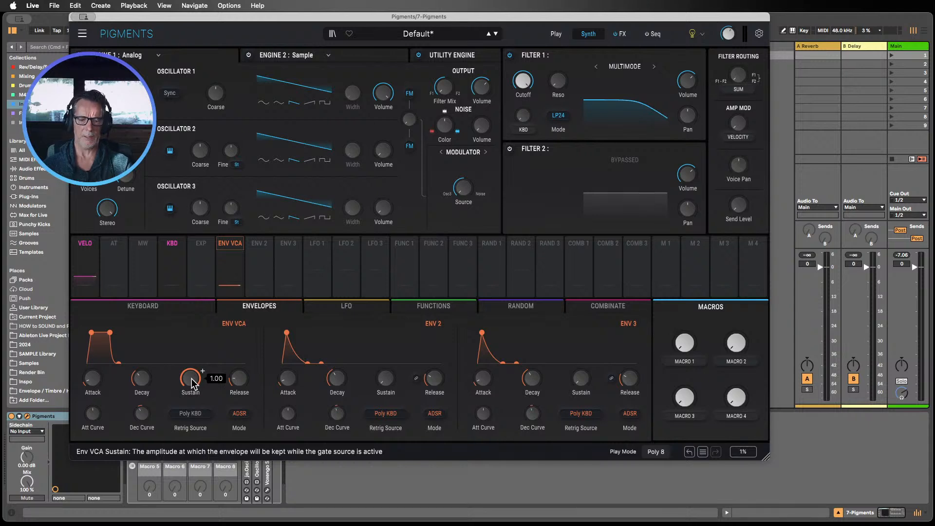
left_click_drag(192, 379, 192, 457)
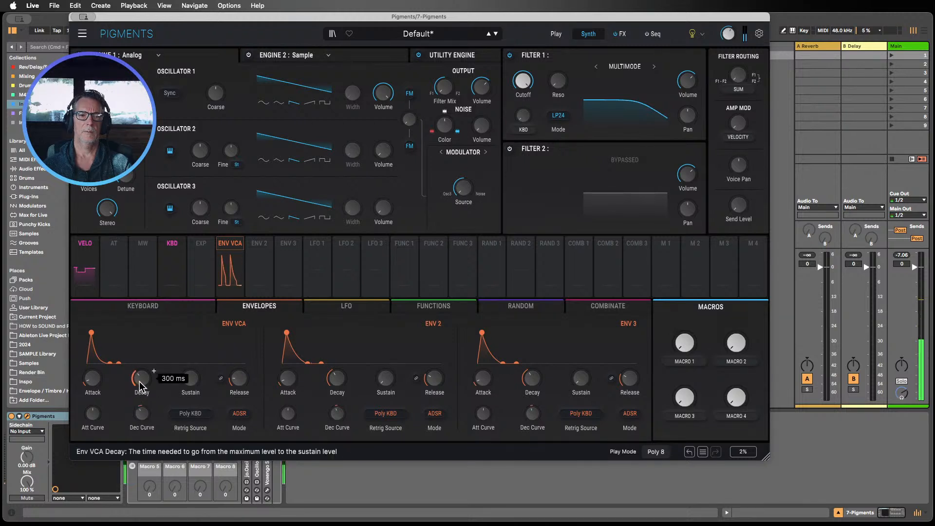
left_click_drag(140, 382, 139, 395)
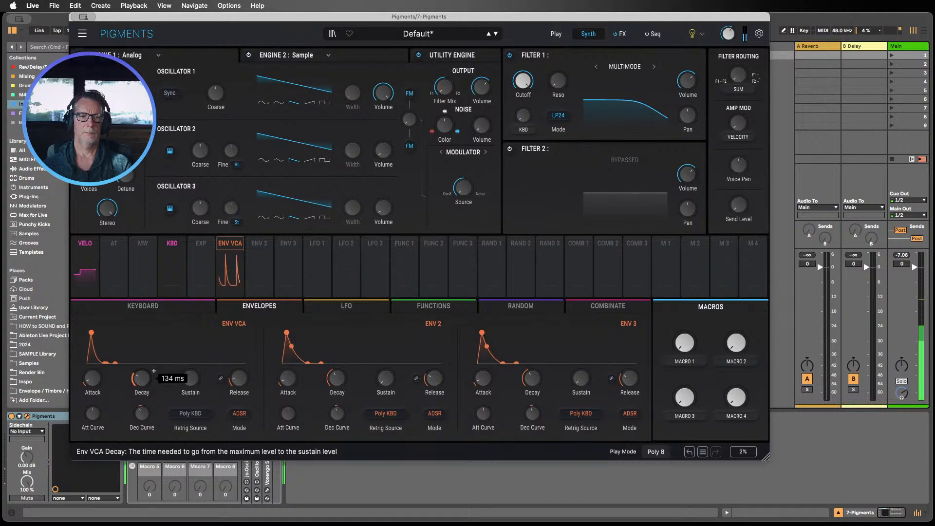
Step: Fine-tune the ENV VCA decay and release, then raise its sustain partway
mouse_move(141, 378)
left_mouse_down()
mouse_move(141, 365)
mouse_move(136, 381)
left_mouse_up()
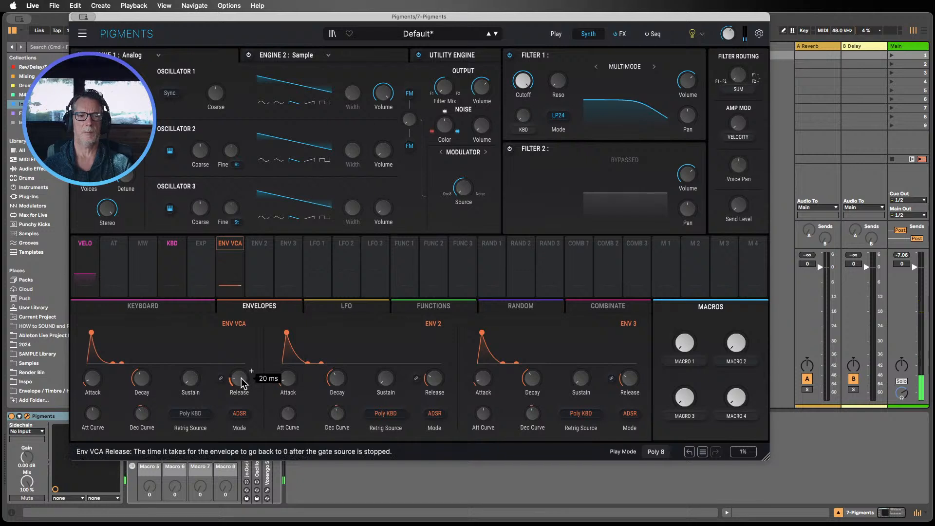
left_click_drag(241, 379, 240, 366)
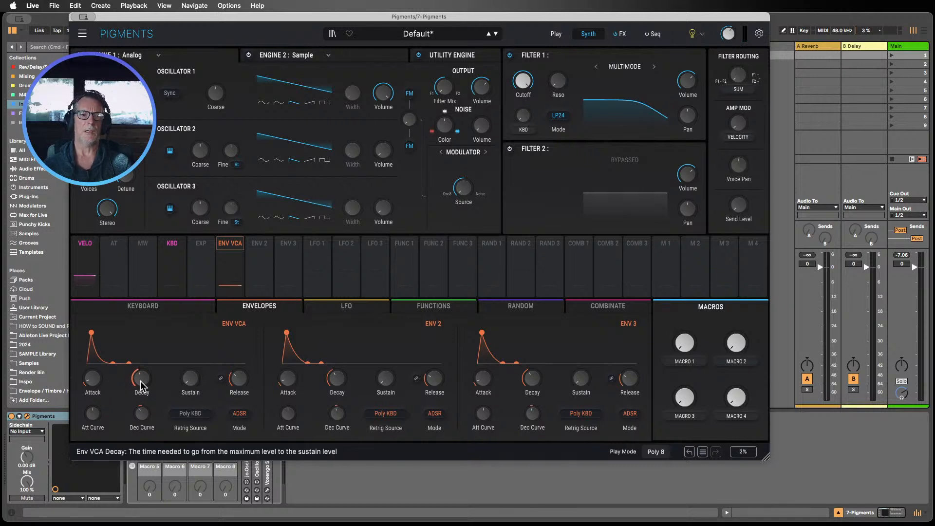
mouse_move(190, 381)
left_mouse_down()
mouse_move(190, 361)
mouse_move(203, 371)
left_mouse_up()
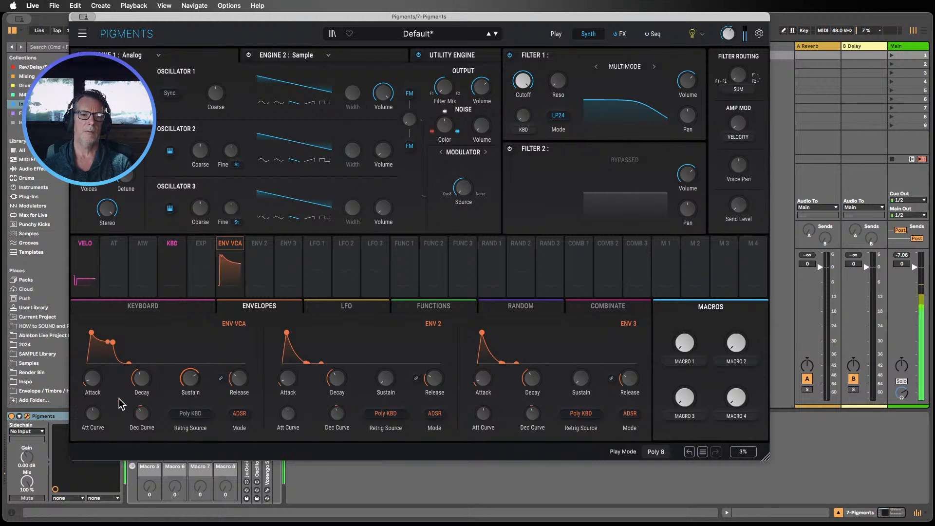
Step: Adjust the ENV VCA attack and lengthen its release to about 548 ms
left_click_drag(96, 379, 96, 385)
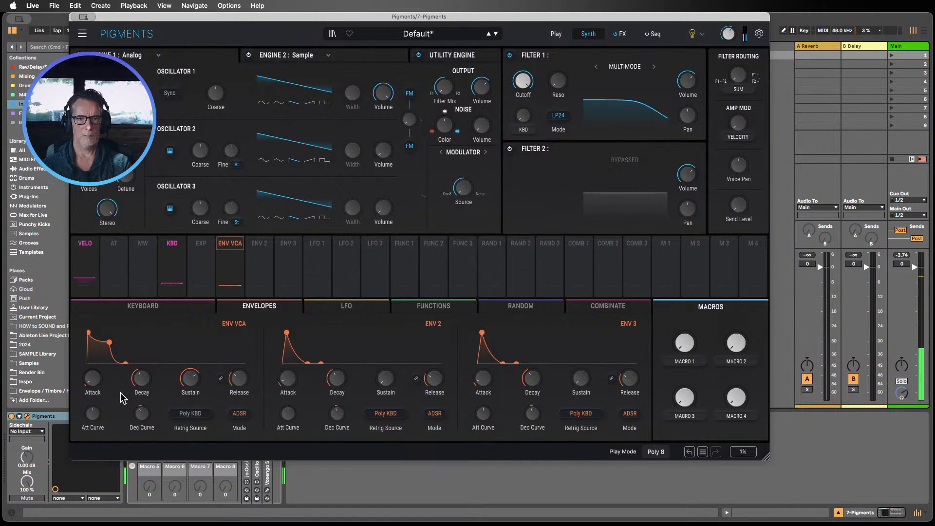
left_click_drag(238, 382, 238, 376)
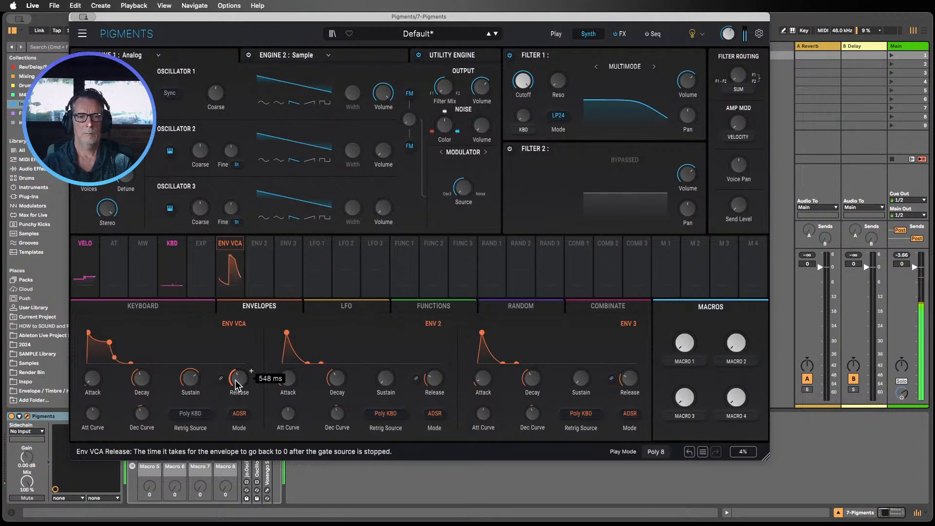
left_click_drag(92, 379, 92, 373)
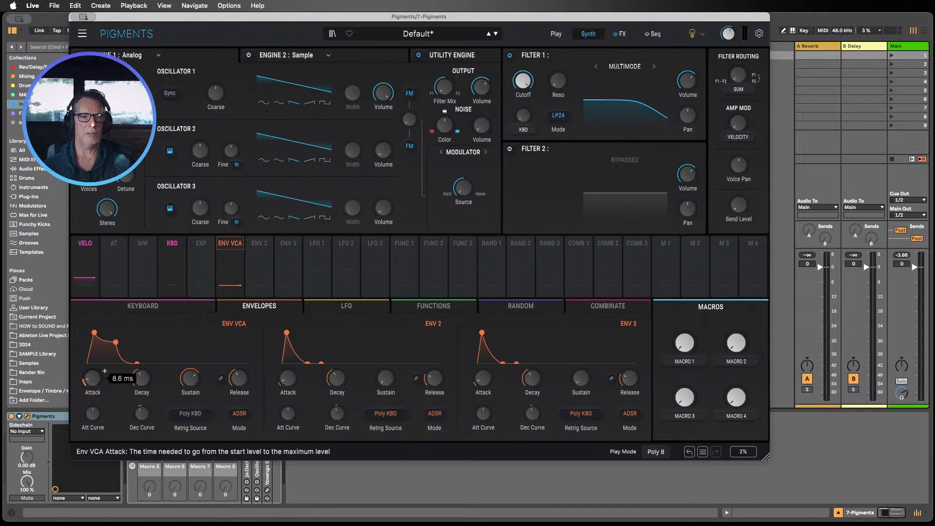
left_click_drag(91, 378, 88, 384)
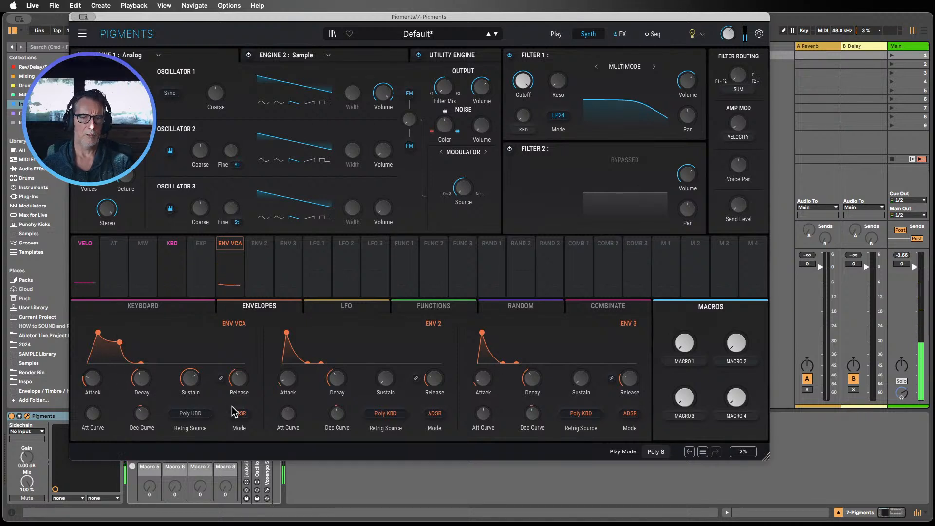
left_click_drag(237, 380, 241, 382)
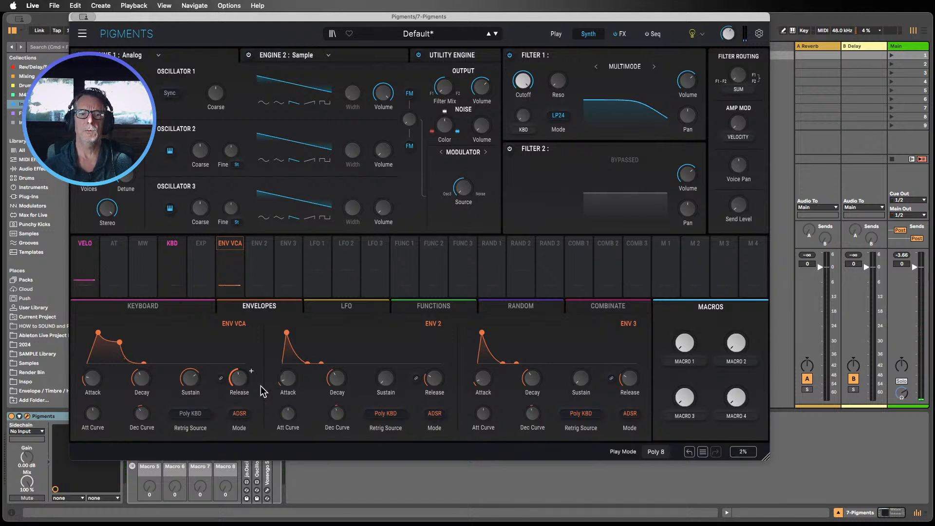
mouse_move(186, 385)
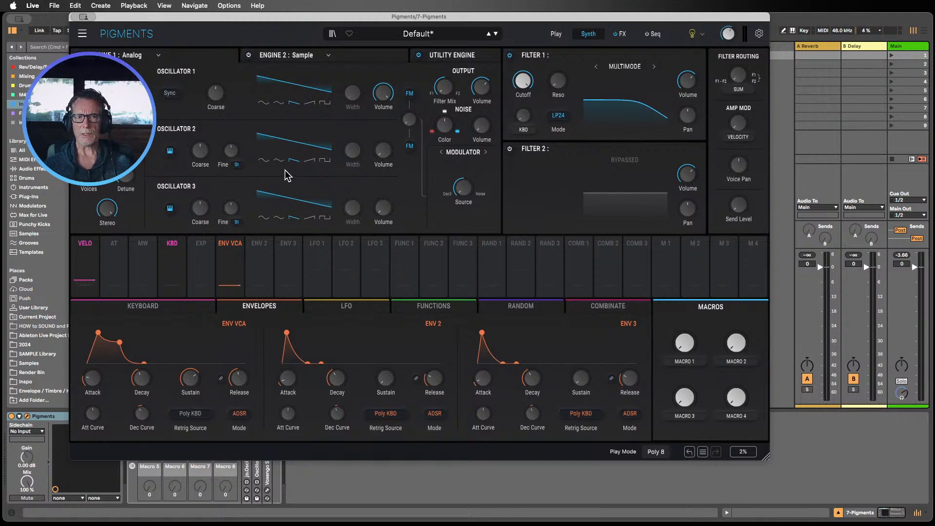
Step: Open the Voxengo SPAN analyser and expand the docked Oscilloscope in track 7's Visualiser rack
left_click_drag(299, 17, 219, 17)
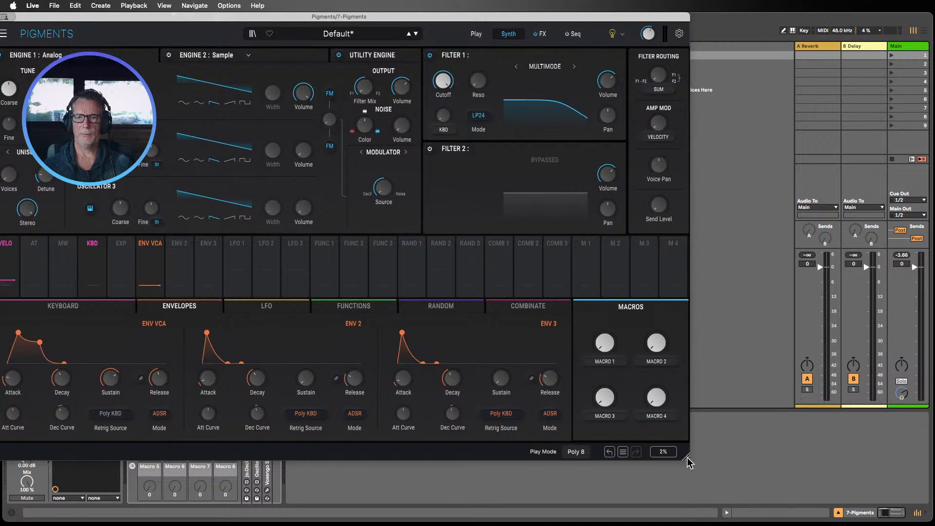
left_click_drag(685, 457, 534, 362)
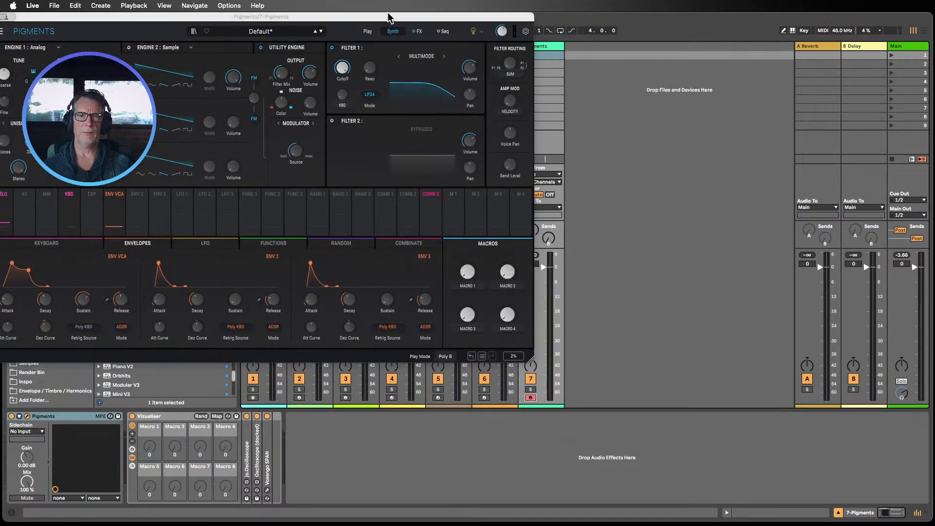
left_click_drag(388, 19, 673, 20)
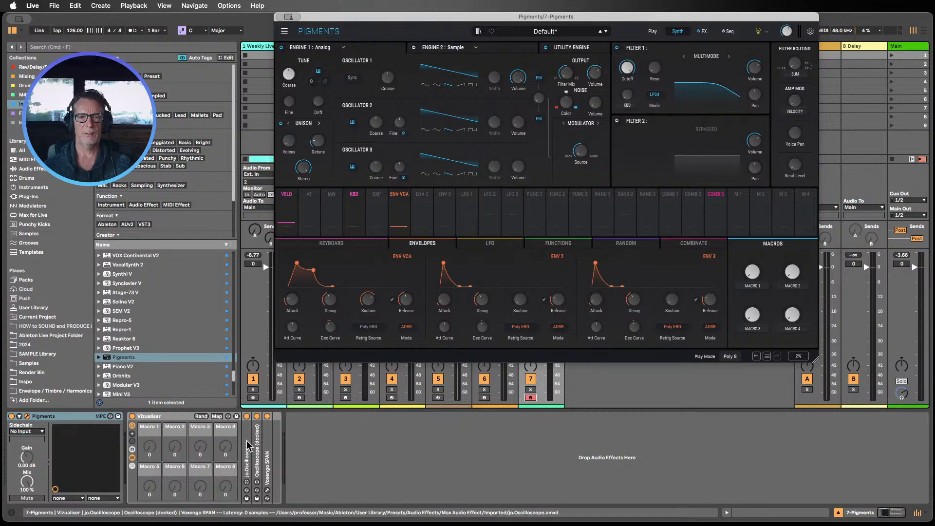
left_click(267, 490)
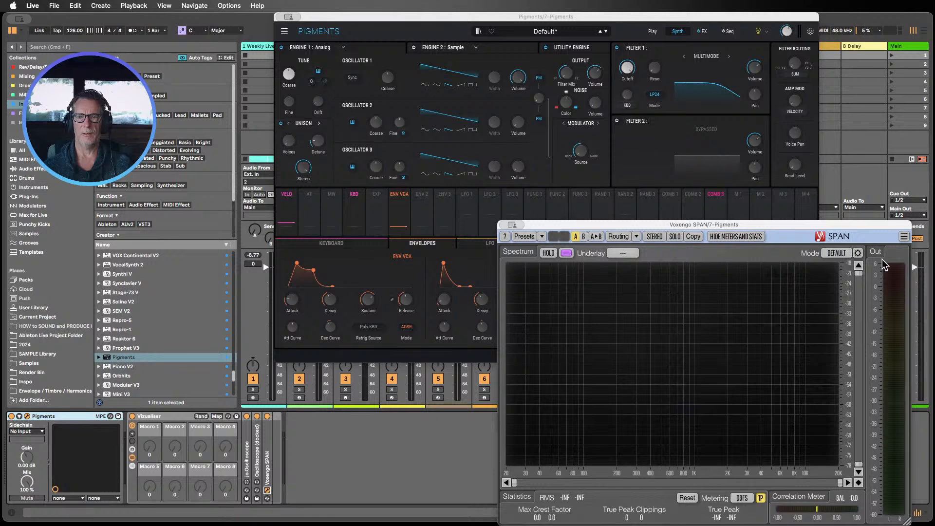
left_click_drag(842, 227, 847, 172)
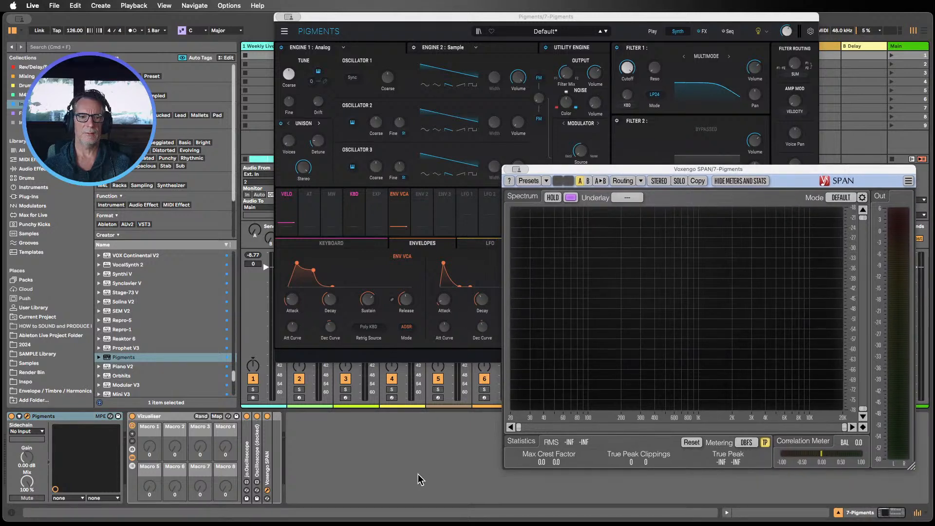
double_click(257, 445)
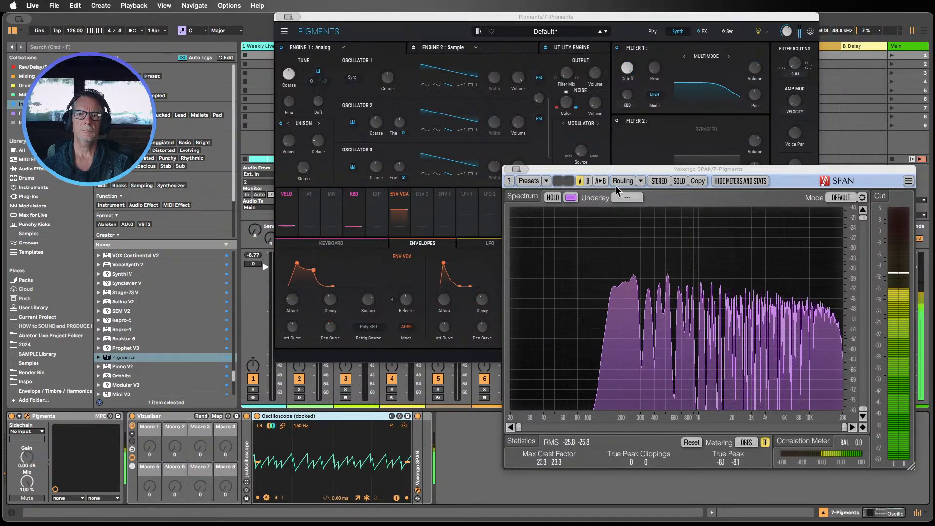
Step: Switch Pigments Oscillator 2's waveform to a square wave
left_click_drag(590, 173, 600, 232)
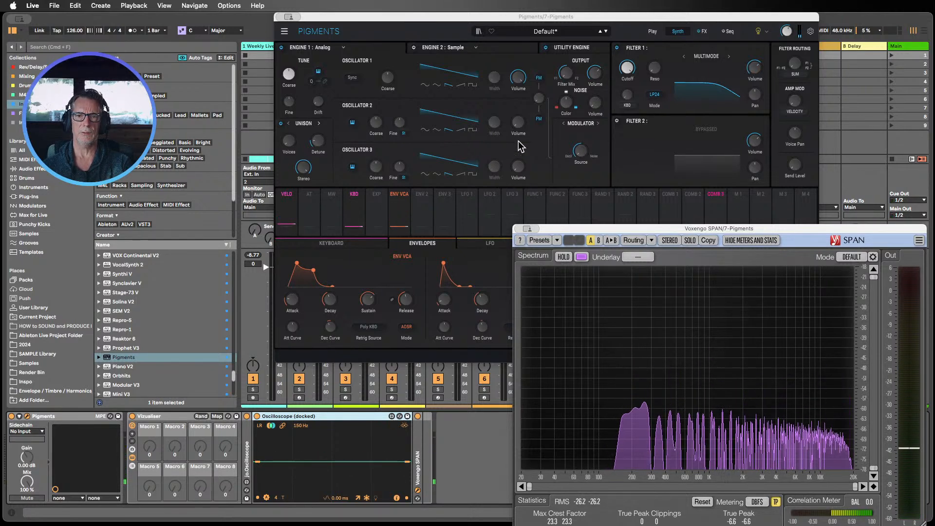
left_click(527, 117)
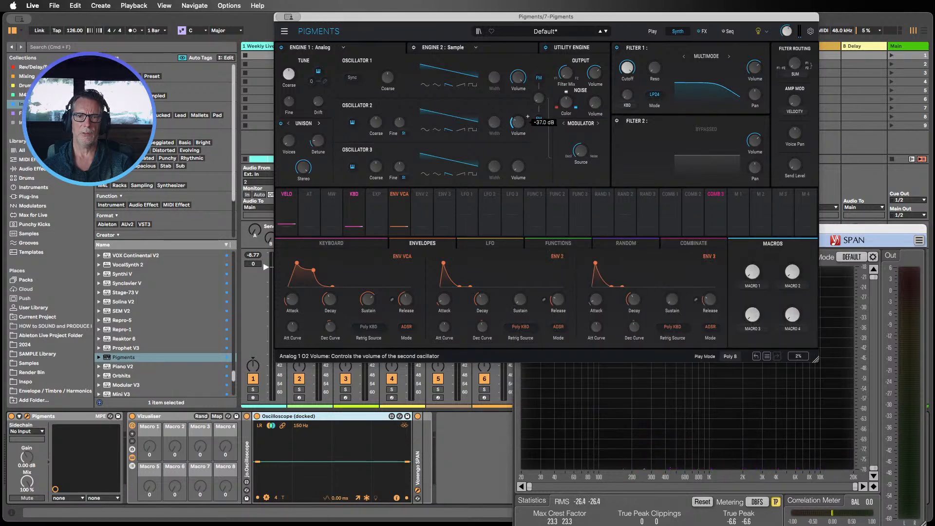
left_click(471, 130)
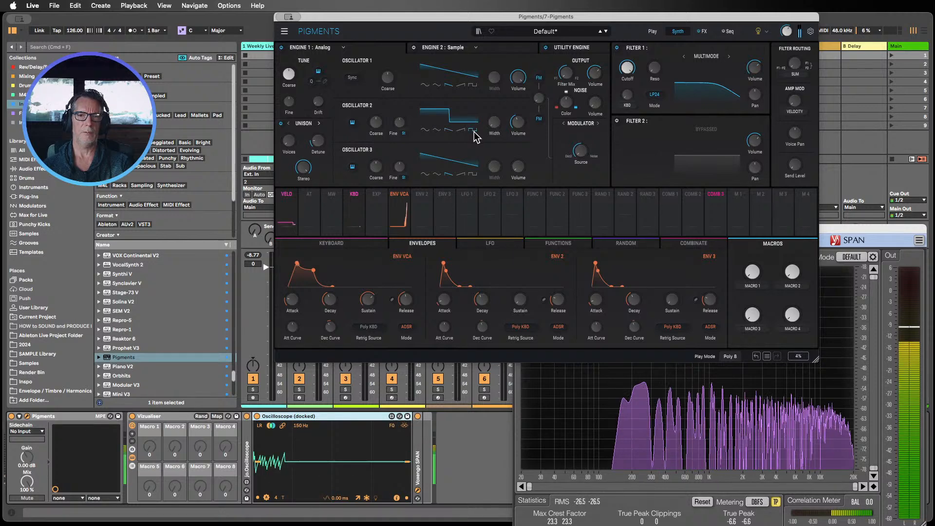
Step: Raise Oscillator 2's volume and detune its Fine to about 0.112 st
left_click_drag(514, 121, 521, 88)
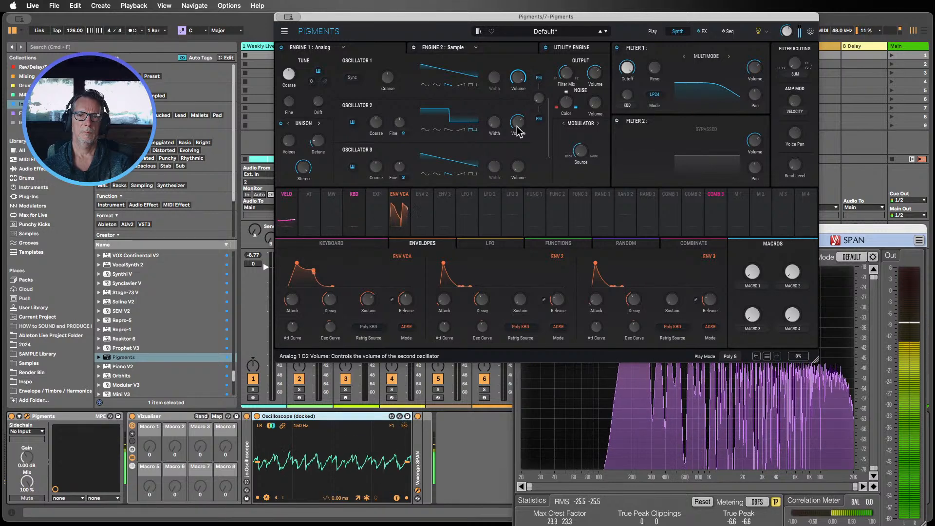
left_click_drag(517, 123, 517, 119)
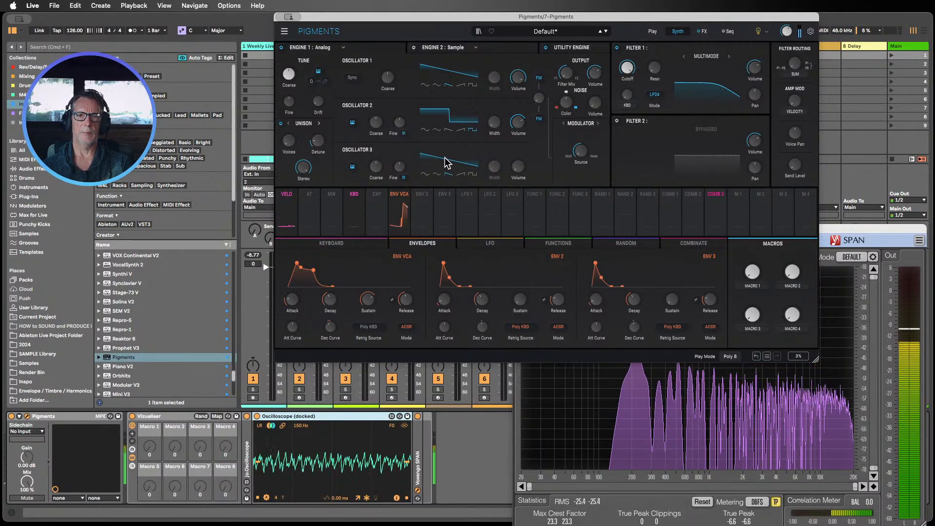
left_click_drag(401, 122, 401, 119)
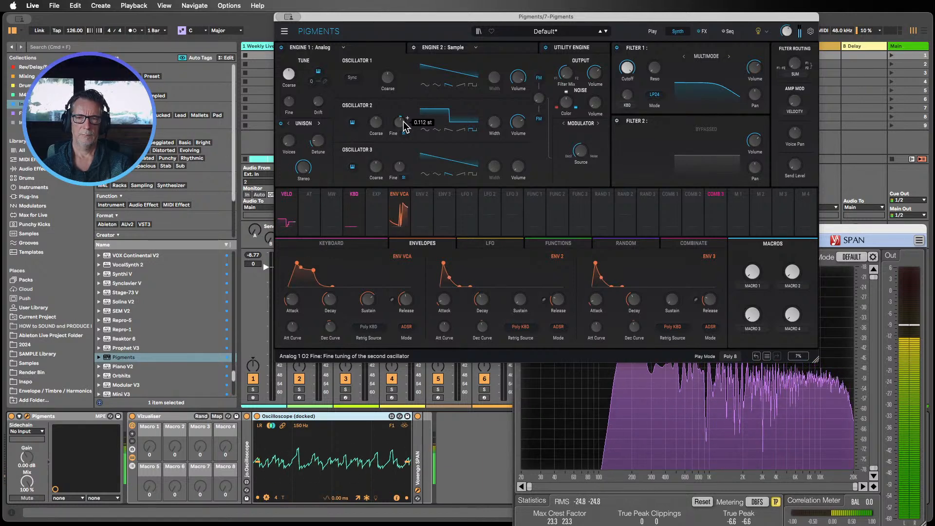
Step: Turn Oscillator 2's volume fully down and back up to compare the sound with and without it
left_click_drag(347, 20, 197, 20)
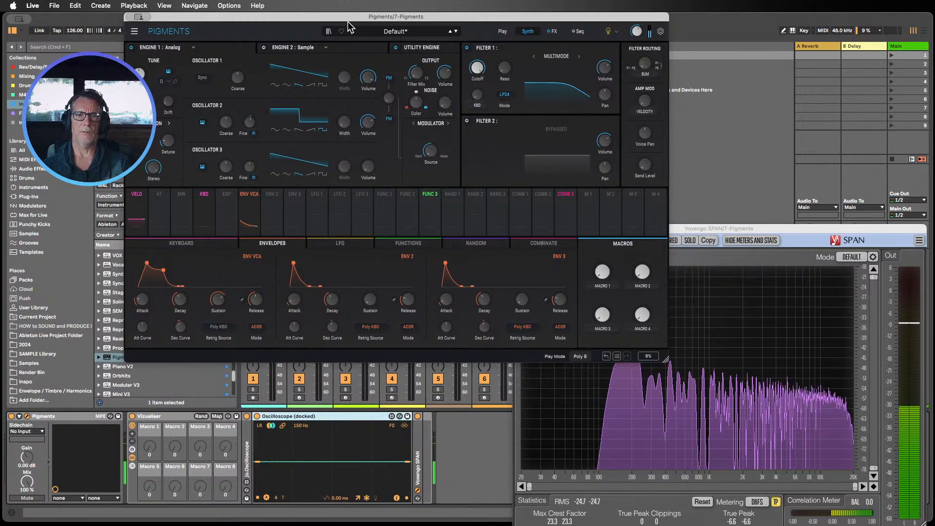
left_click_drag(347, 16, 382, 8)
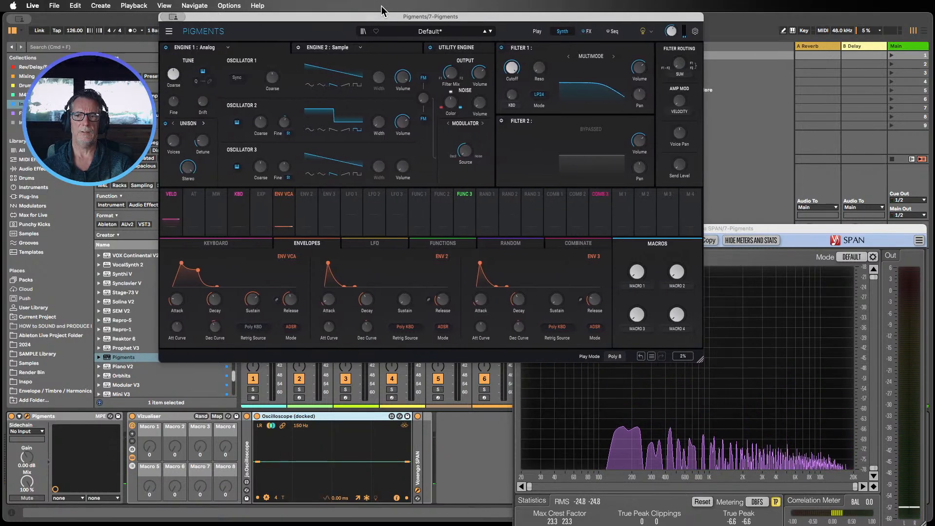
left_click_drag(746, 230, 838, 195)
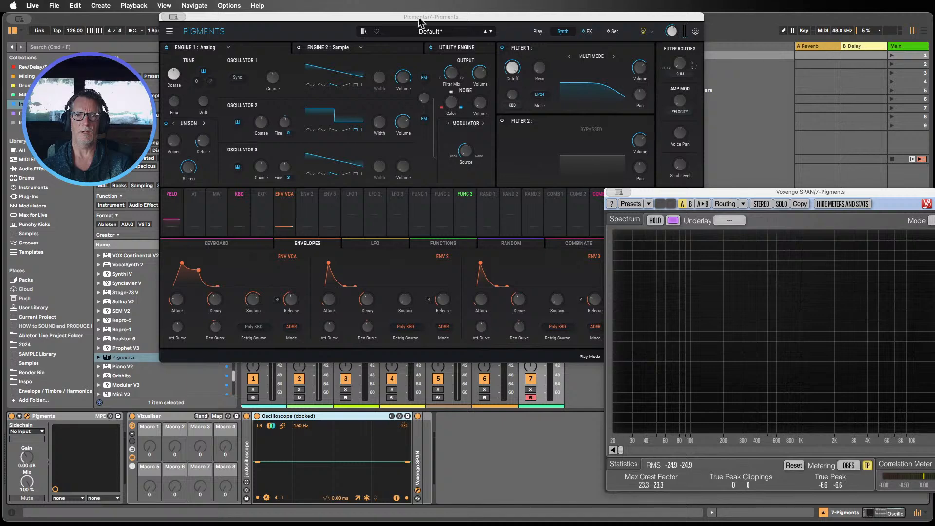
left_click_drag(419, 21, 497, 19)
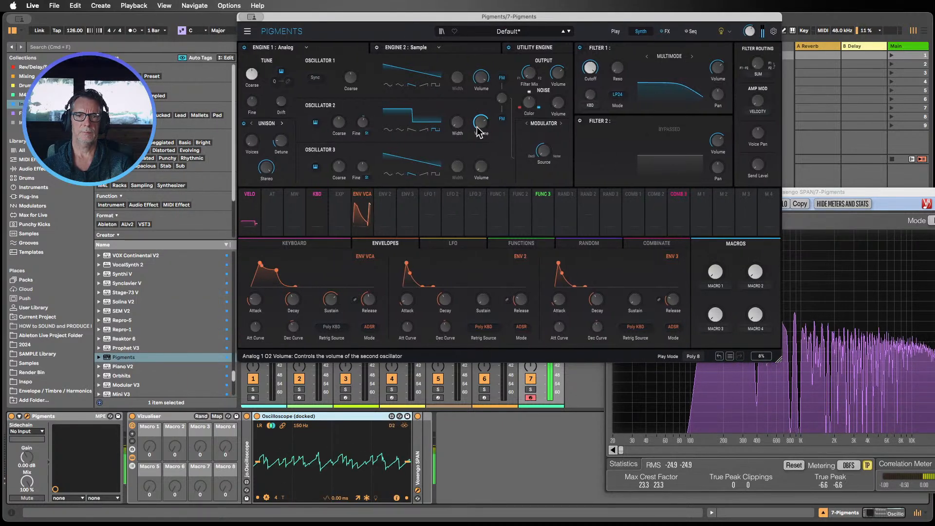
left_click_drag(479, 125, 478, 143)
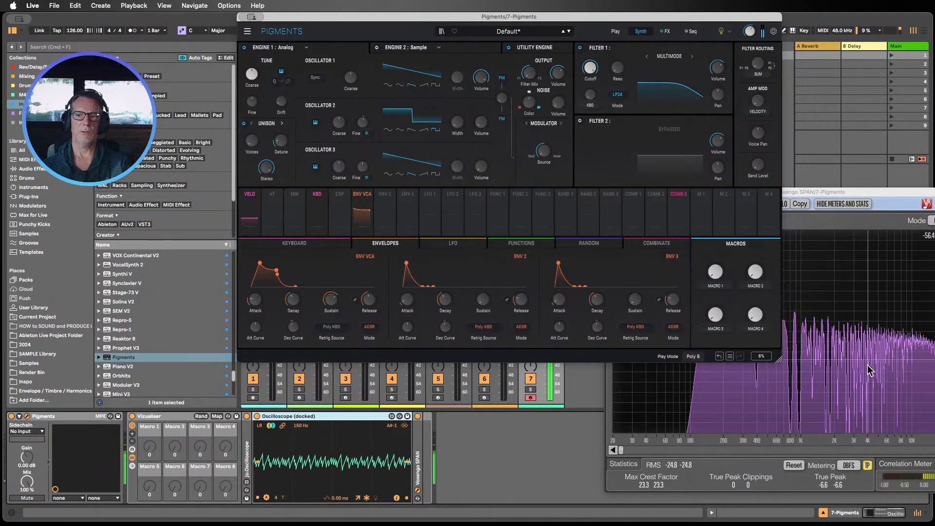
left_click_drag(491, 130, 491, 151)
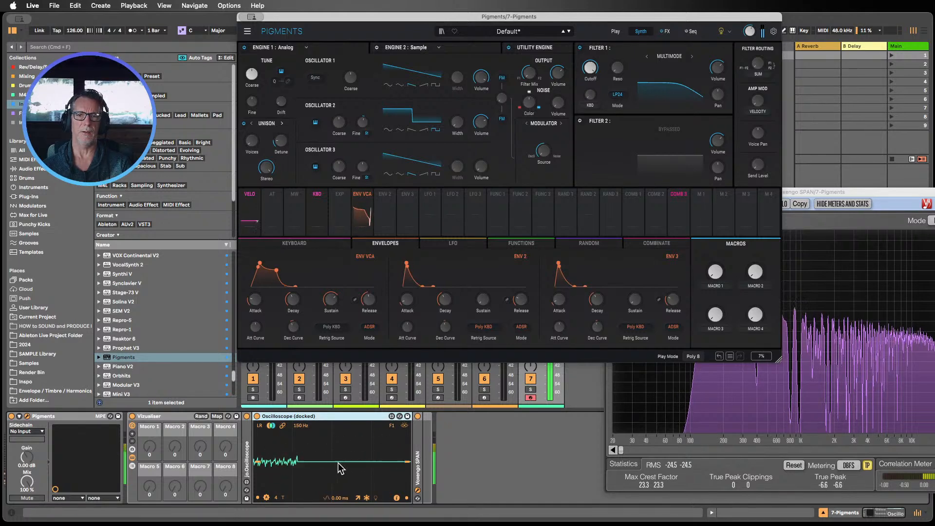
left_click_drag(490, 139, 491, 118)
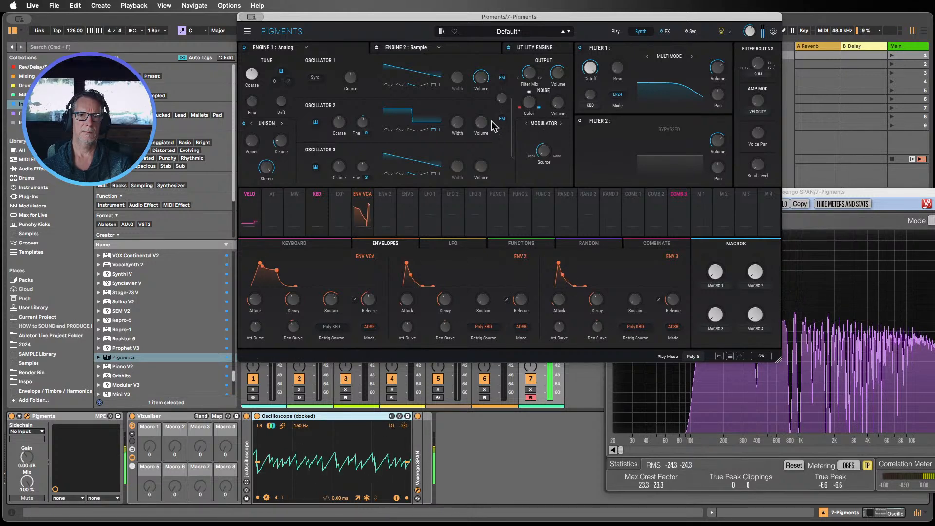
left_click_drag(491, 121, 490, 117)
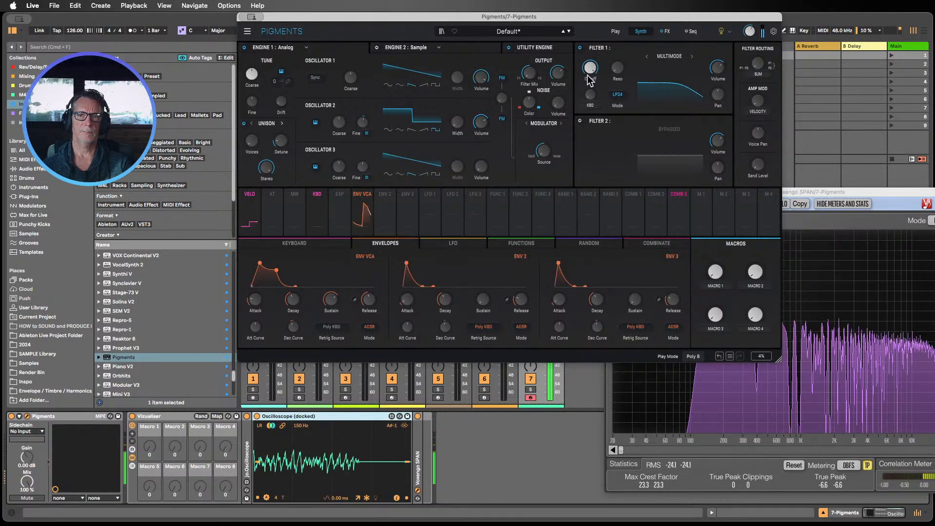
Step: Sweep Filter 1's cutoff up and down in Pigments to hear how it shapes the sound
left_click_drag(598, 64, 599, 63)
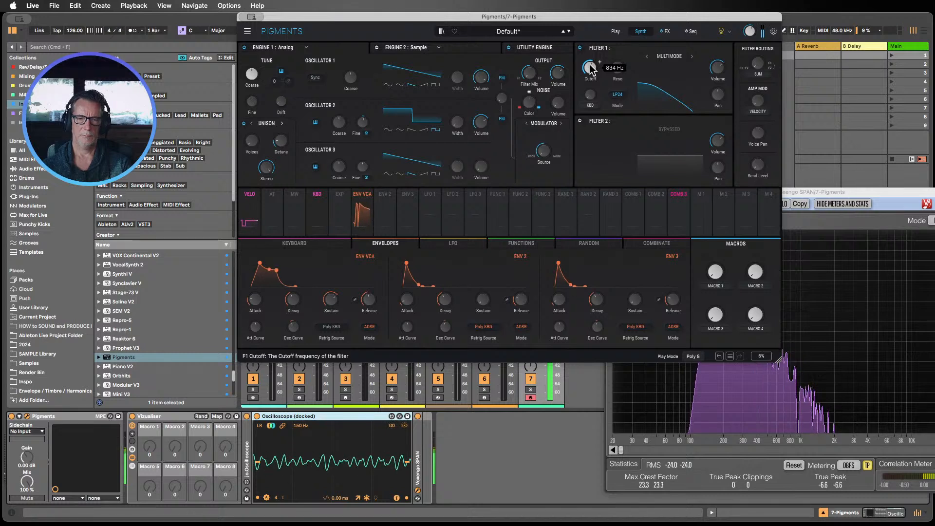
left_click_drag(599, 62, 600, 61)
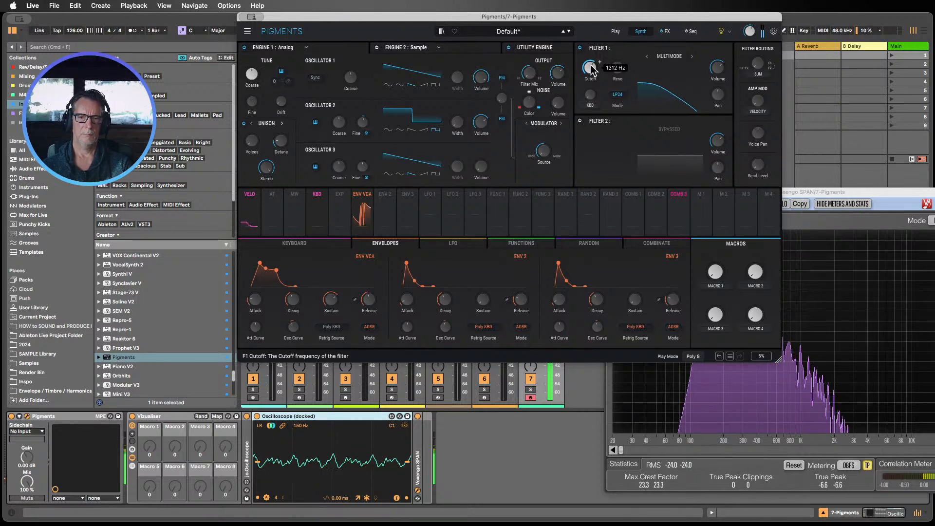
mouse_move(593, 70)
left_mouse_down()
mouse_move(593, 59)
mouse_move(593, 70)
left_mouse_up()
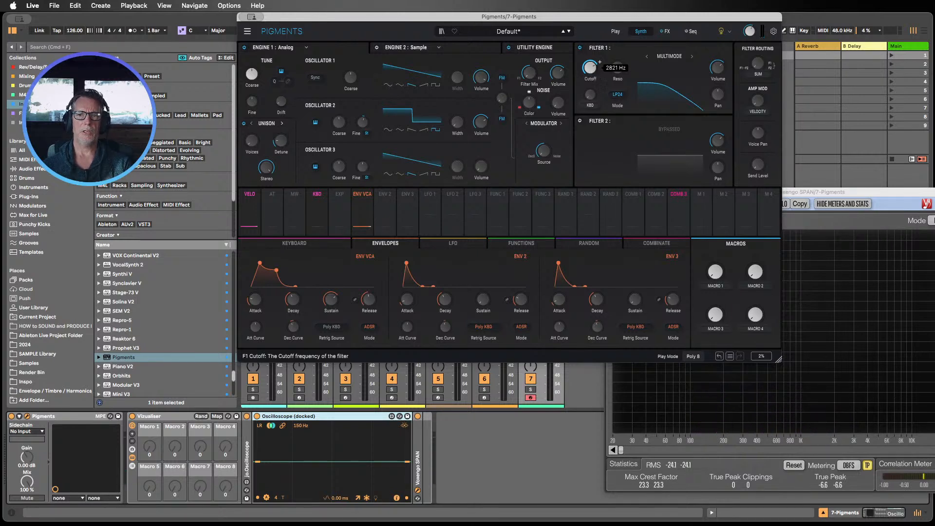
left_click_drag(600, 63, 599, 62)
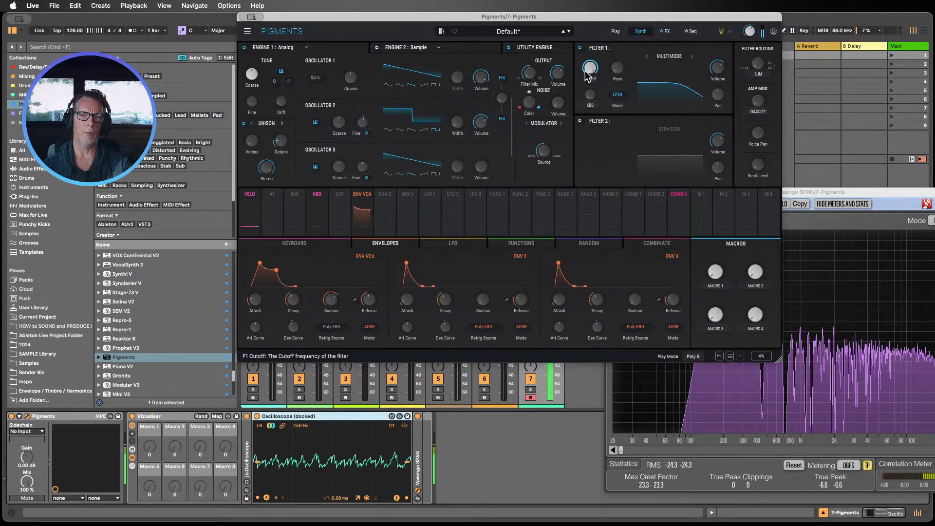
left_click_drag(600, 62, 589, 70)
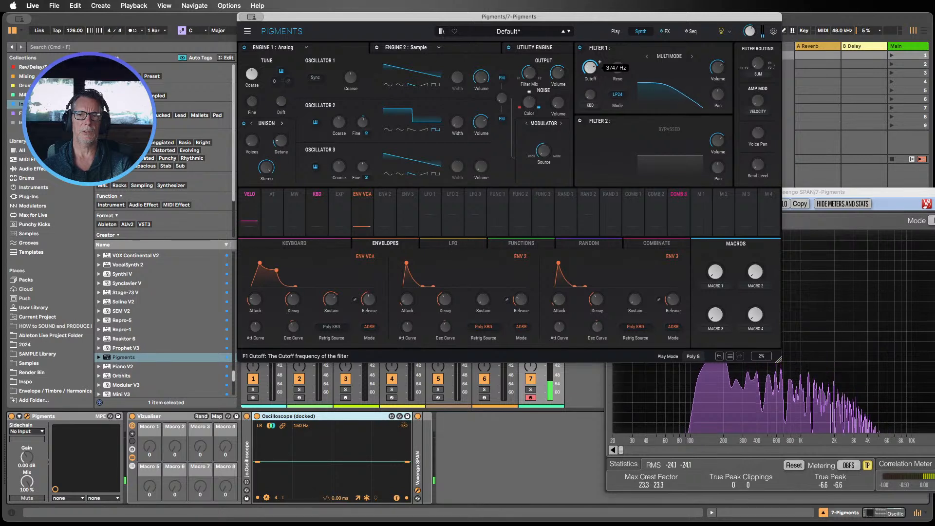
left_click_drag(589, 70, 588, 81)
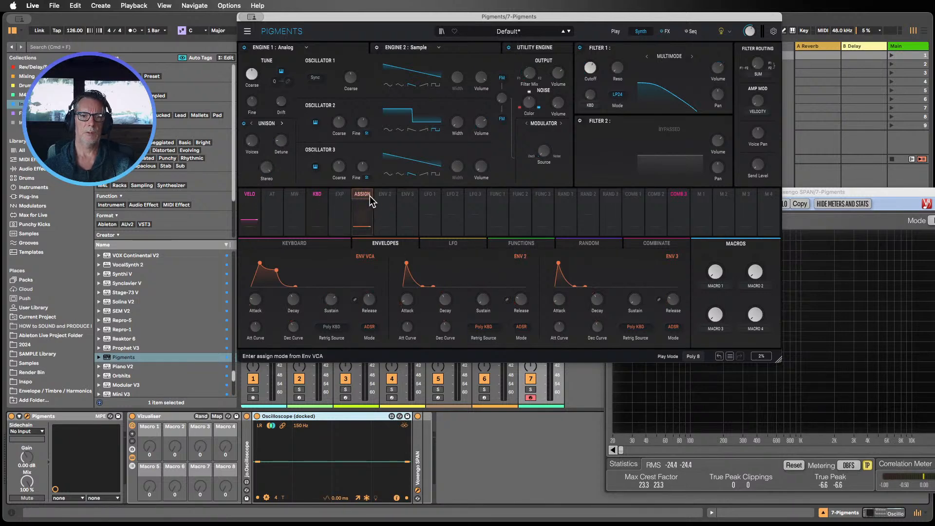
Step: Try to route Env 2 to Filter 1's cutoff using its assign mode
left_click(384, 195)
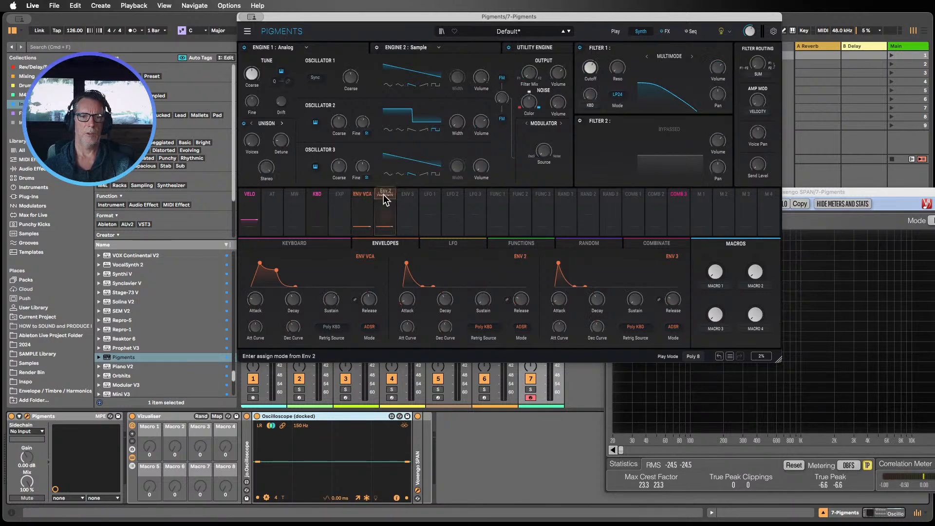
left_click(385, 197)
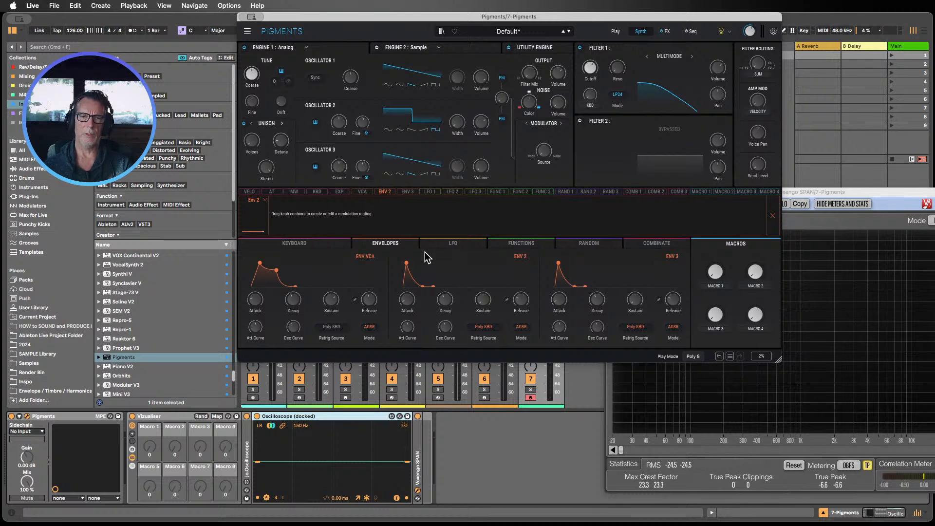
left_click(383, 193)
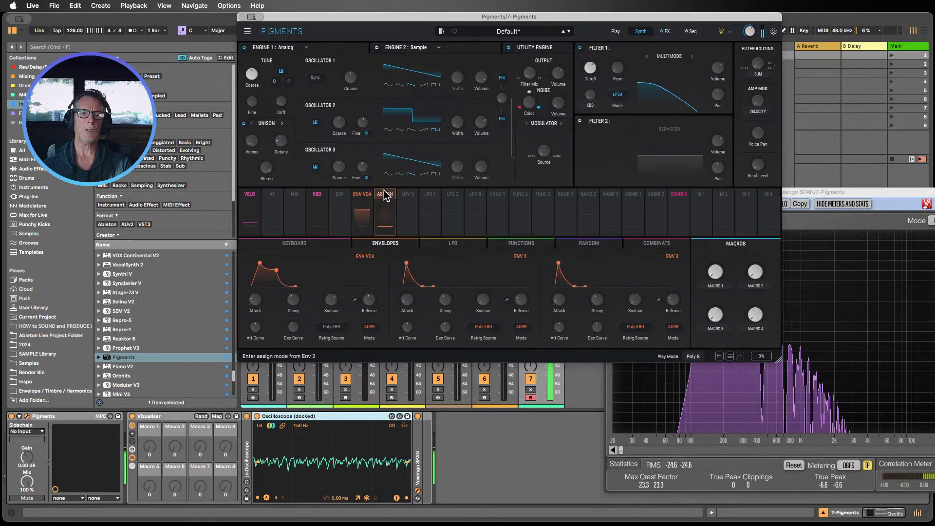
left_click_drag(384, 195, 590, 71)
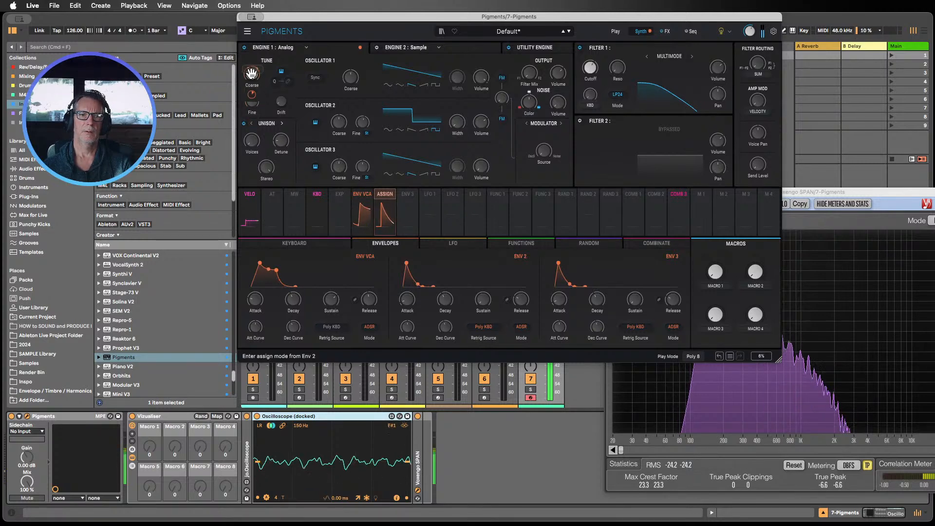
left_click(528, 96)
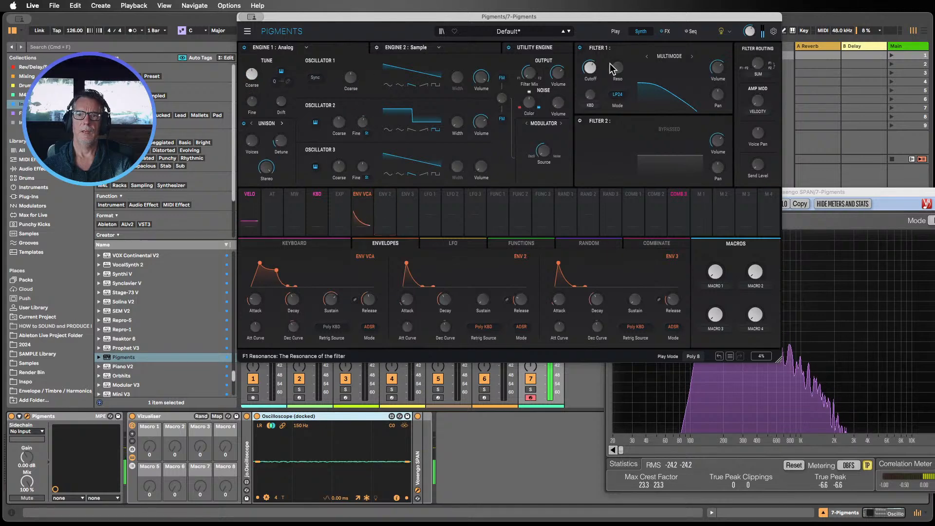
Step: Assign the VCA envelope to Filter 1's cutoff and adjust the cutoff knob
left_click_drag(591, 69, 591, 58)
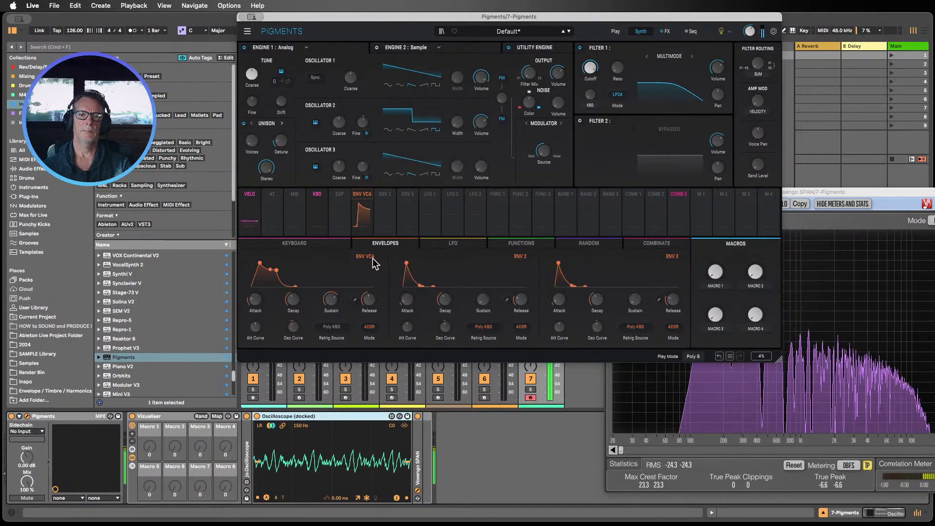
left_click(363, 200)
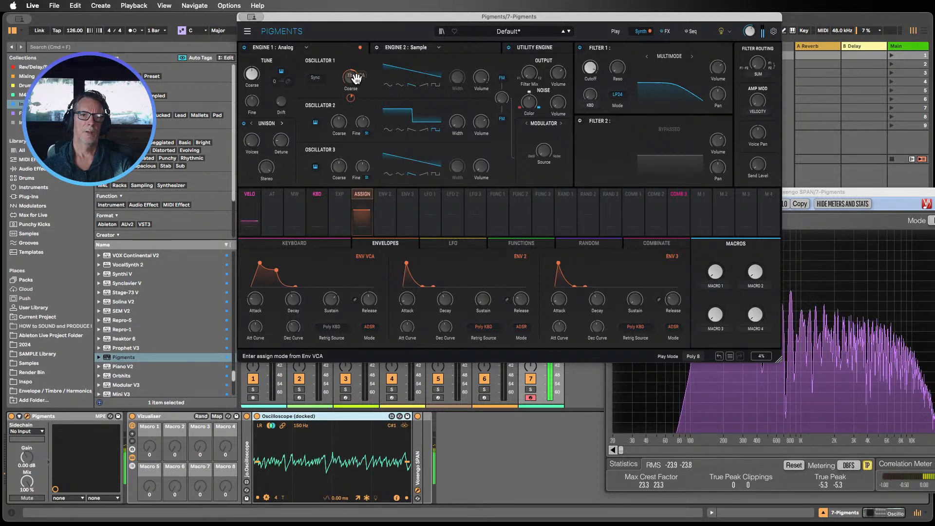
left_click(593, 72)
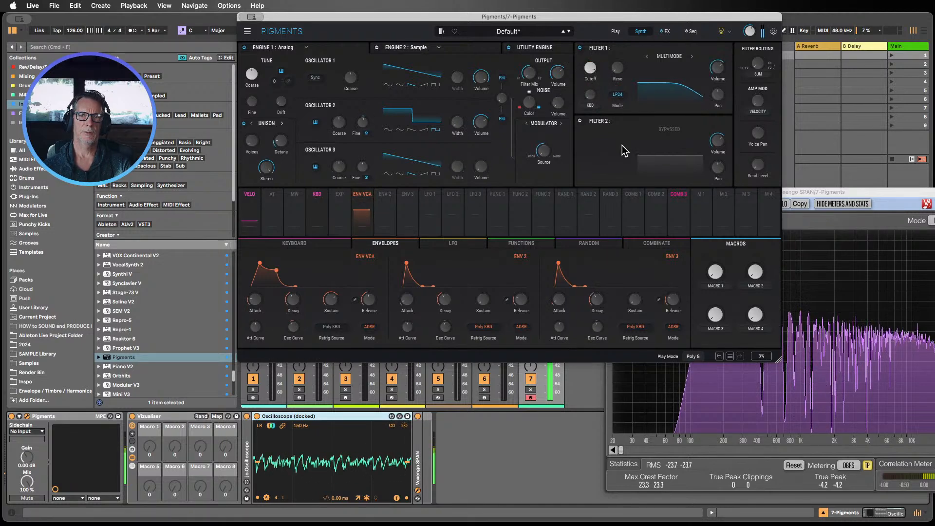
left_click(361, 195)
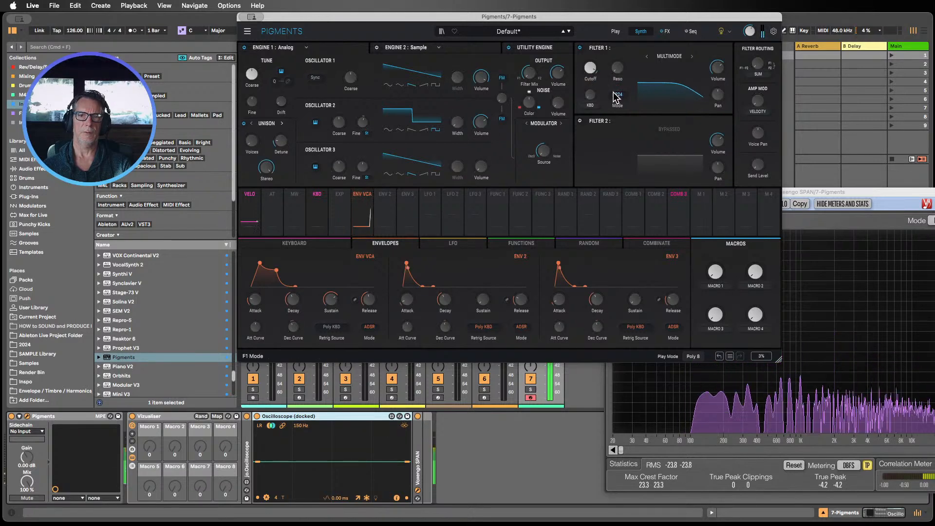
left_click(593, 73)
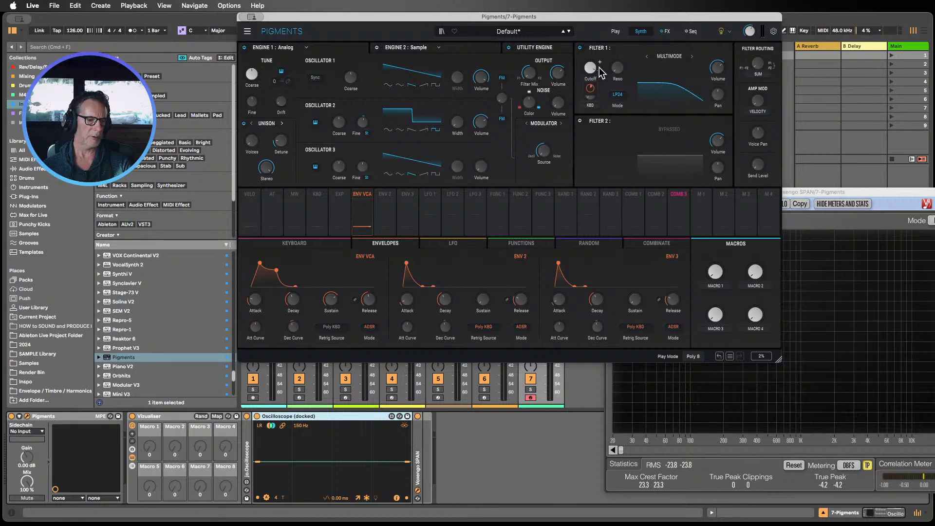
mouse_move(591, 69)
left_mouse_down()
mouse_move(591, 100)
mouse_move(593, 72)
left_mouse_up()
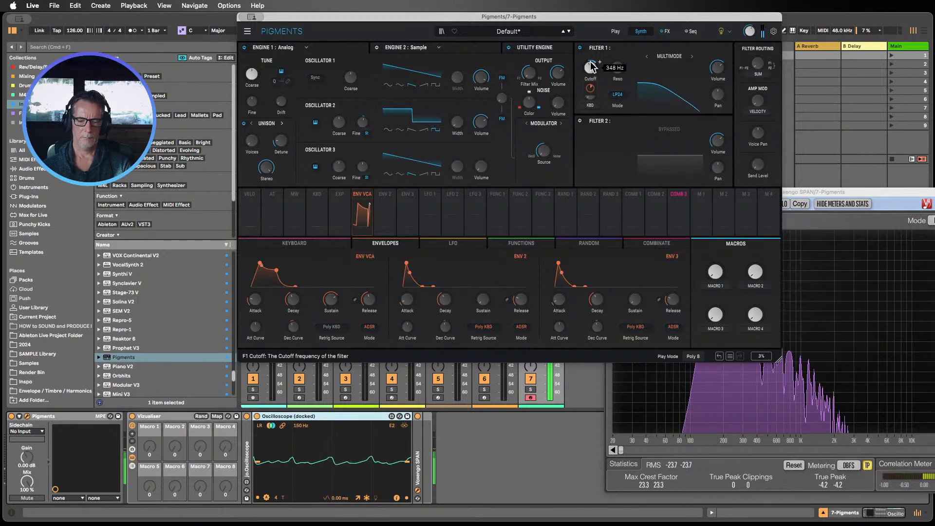
mouse_move(591, 67)
left_mouse_down()
mouse_move(592, 53)
mouse_move(589, 70)
left_mouse_up()
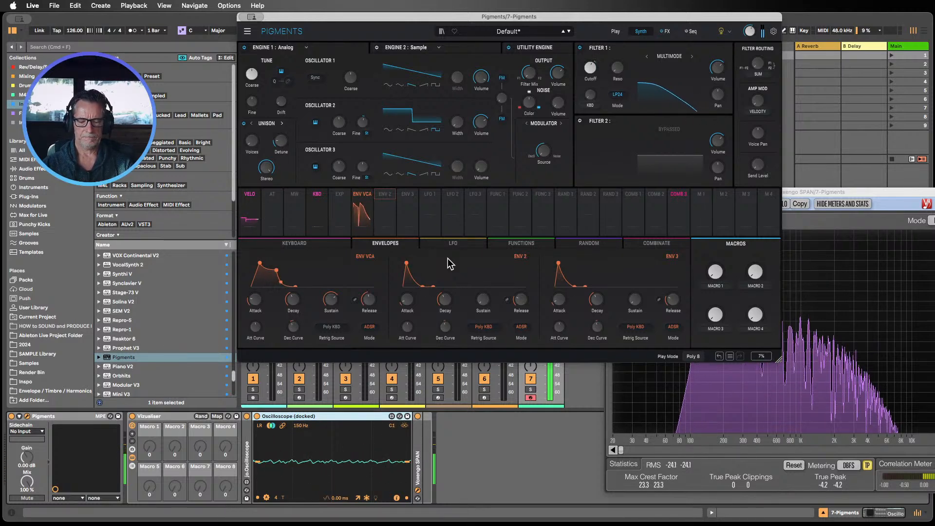
Step: Open the VCA envelope's modulation routings and remove its Filter 1 cutoff route
left_click(358, 203)
right_click(361, 200)
mouse_move(359, 203)
left_click(345, 242)
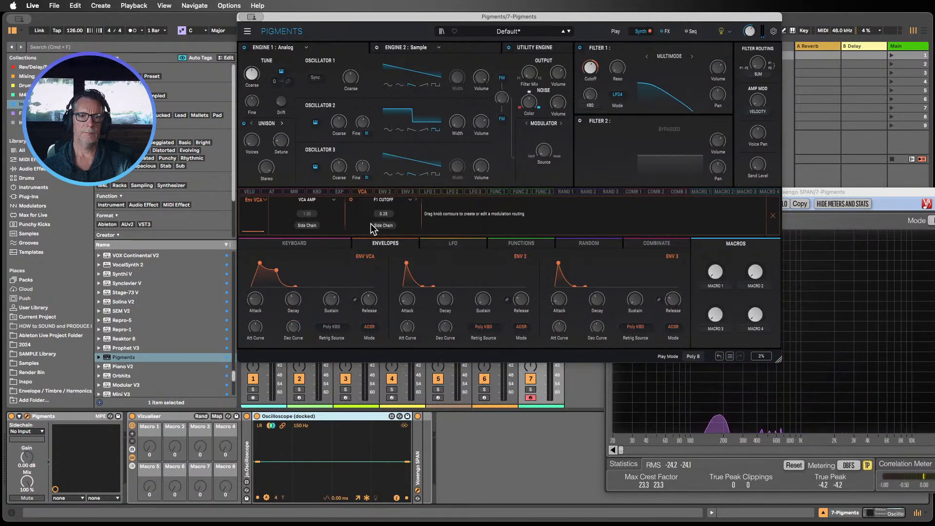
left_click(415, 199)
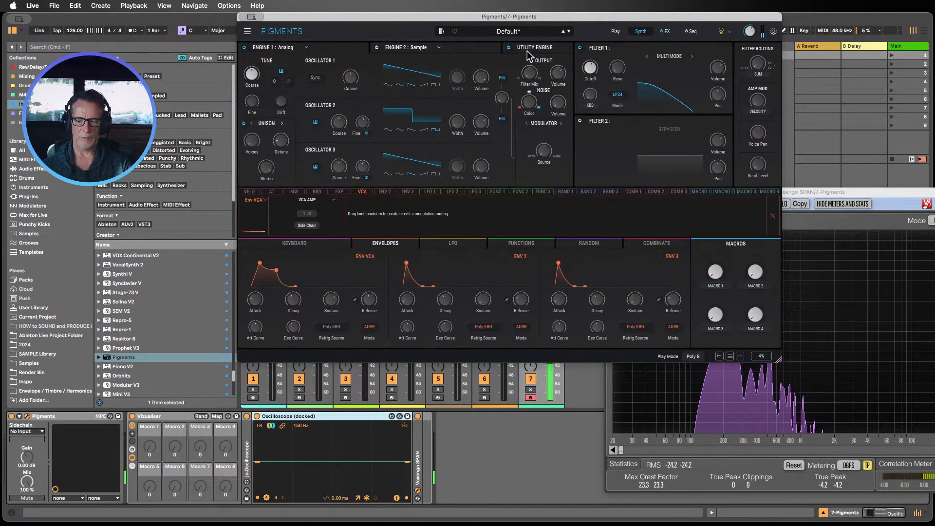
Step: Close the routing view and set Filter 1's cutoff to about 1694 Hz
mouse_move(591, 69)
left_mouse_down()
mouse_move(591, 82)
mouse_move(591, 68)
left_mouse_up()
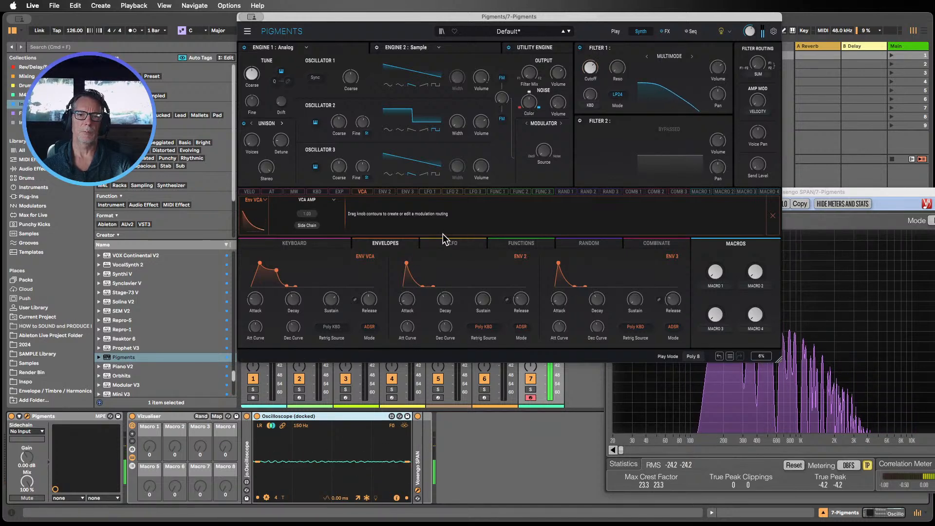
left_click(361, 191)
left_click(591, 72)
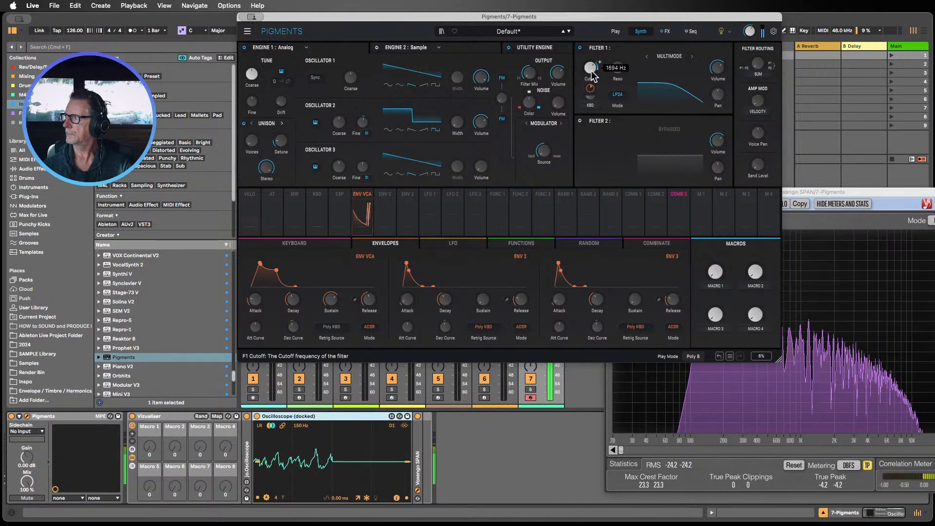
mouse_move(591, 74)
left_mouse_down()
mouse_move(591, 96)
mouse_move(589, 71)
left_mouse_up()
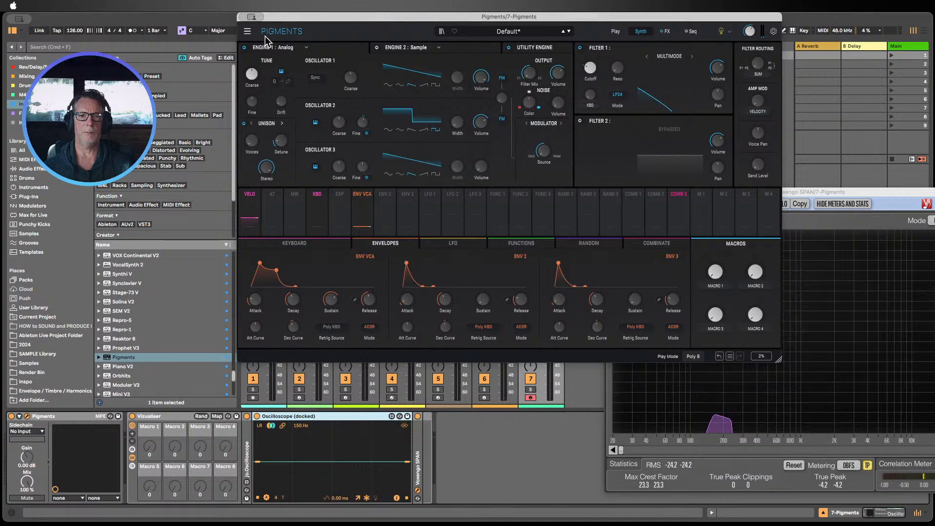
Step: Hide the Pigments window and step through the Operator, Meld, Pigments and Analog tracks to view their devices
key("super+alt+p")
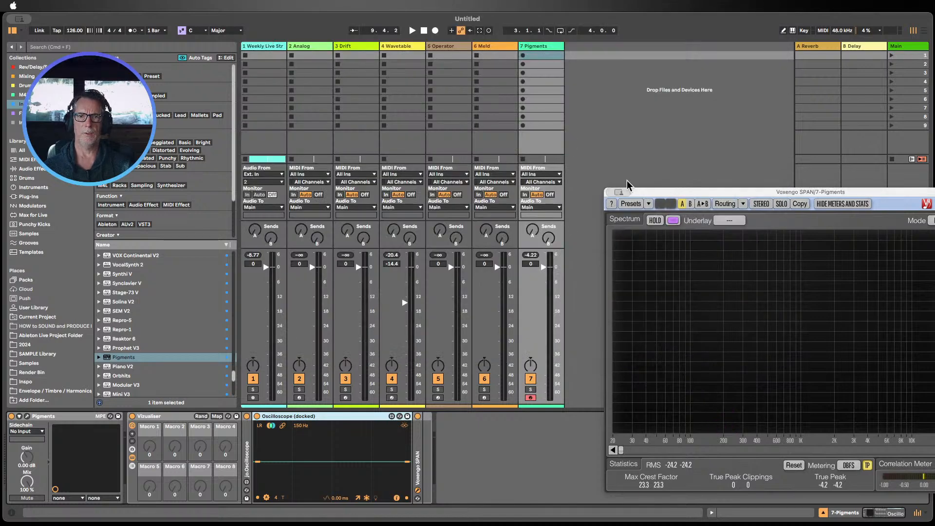
left_click(453, 53)
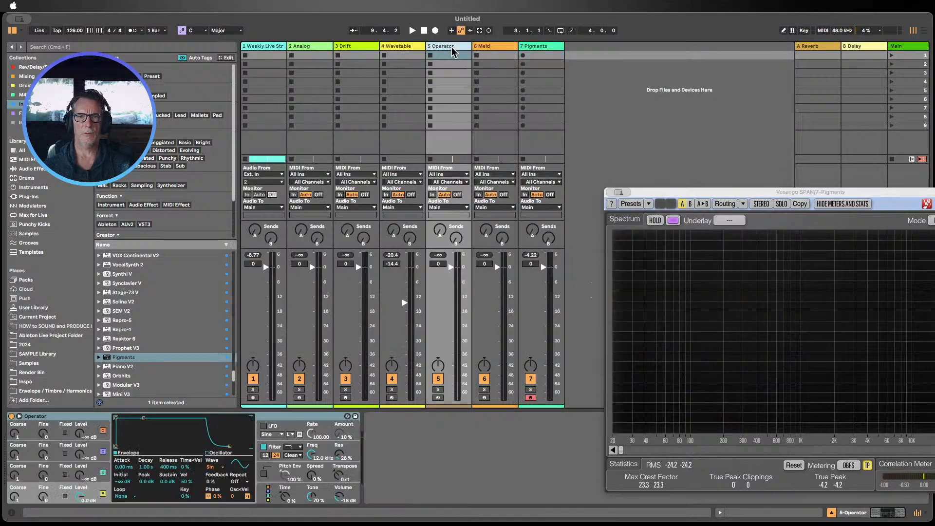
left_click(495, 54)
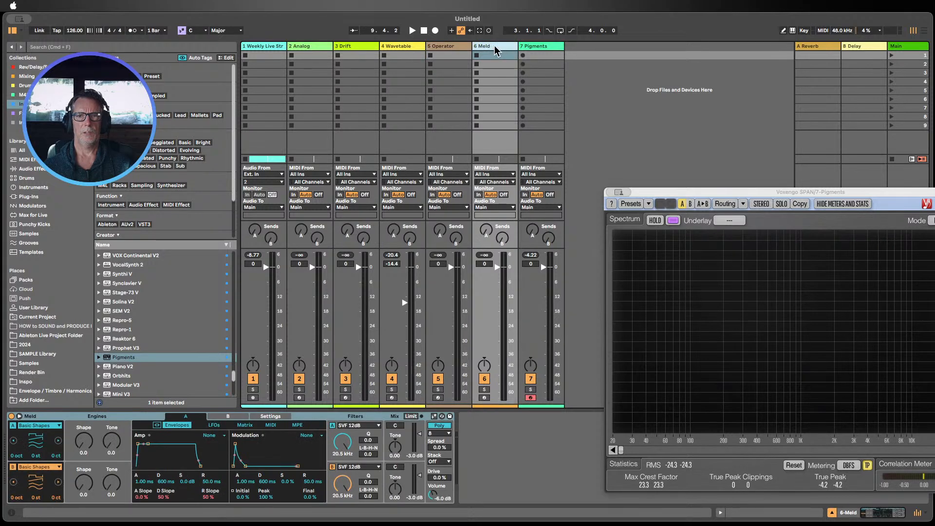
left_click(548, 51)
left_click(298, 53)
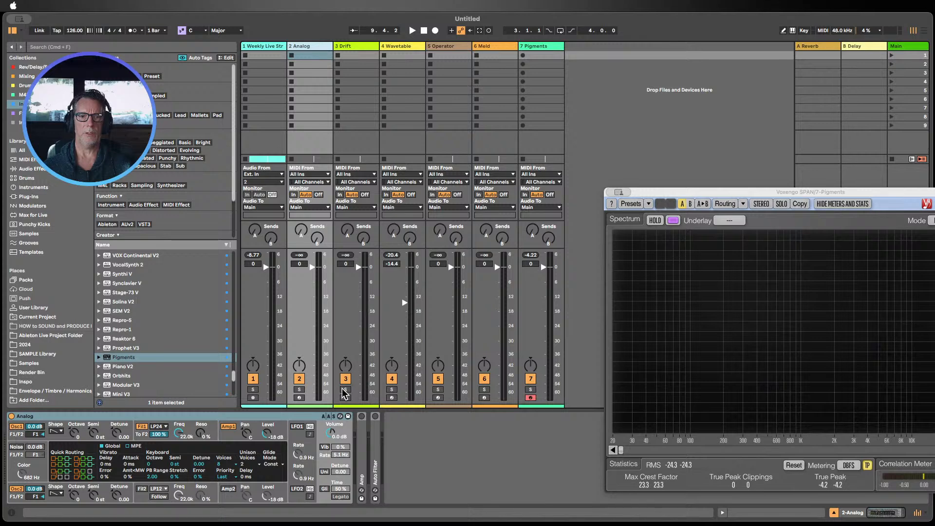
Step: Arm the Analog track, show Oscillator 1's details and toggle Oscillator 2 off and on to compare
left_click(299, 398)
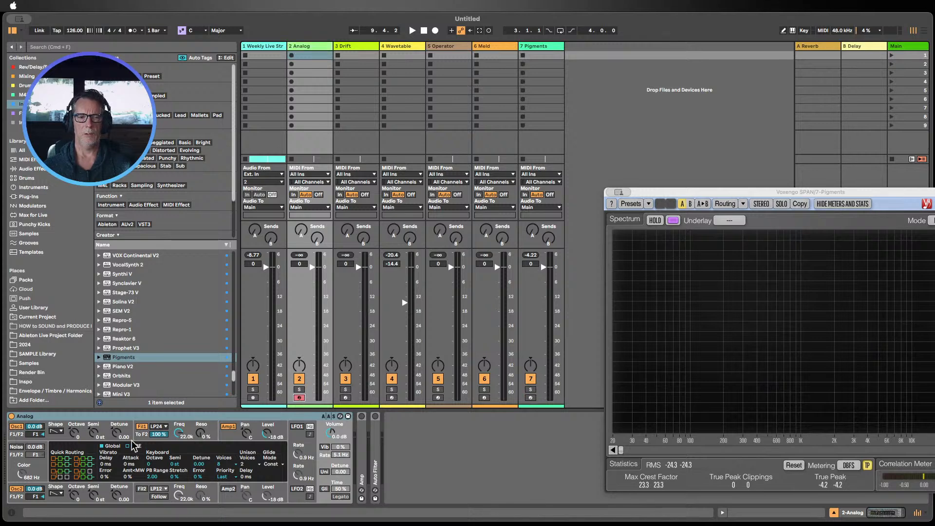
left_click(76, 428)
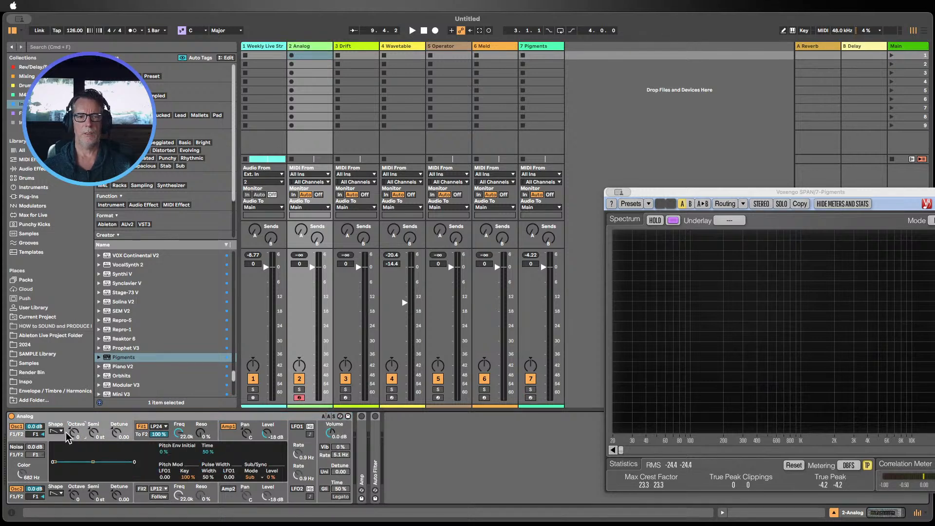
left_click(16, 490)
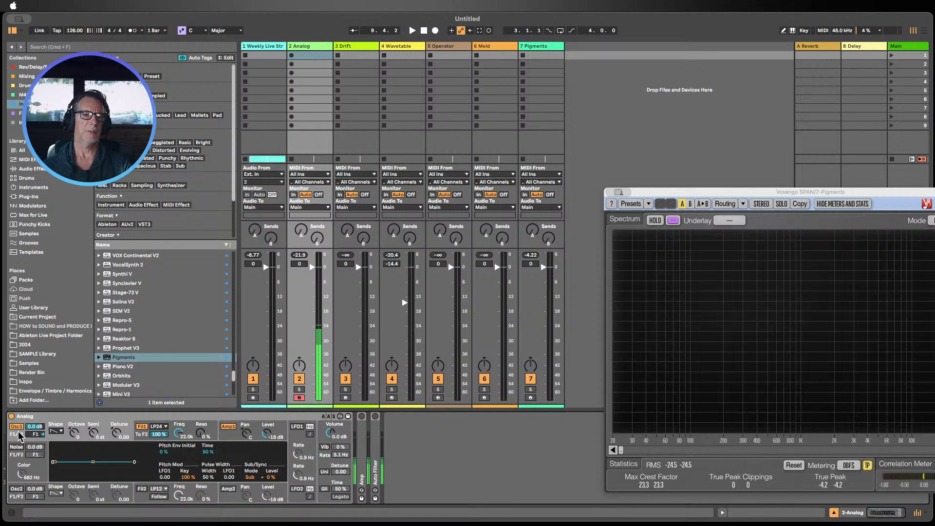
left_click(17, 490)
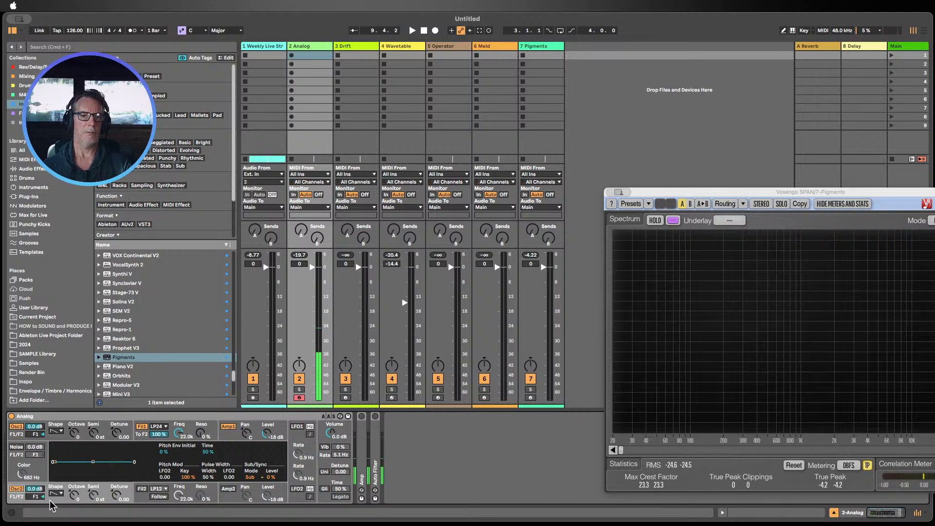
left_click(17, 489)
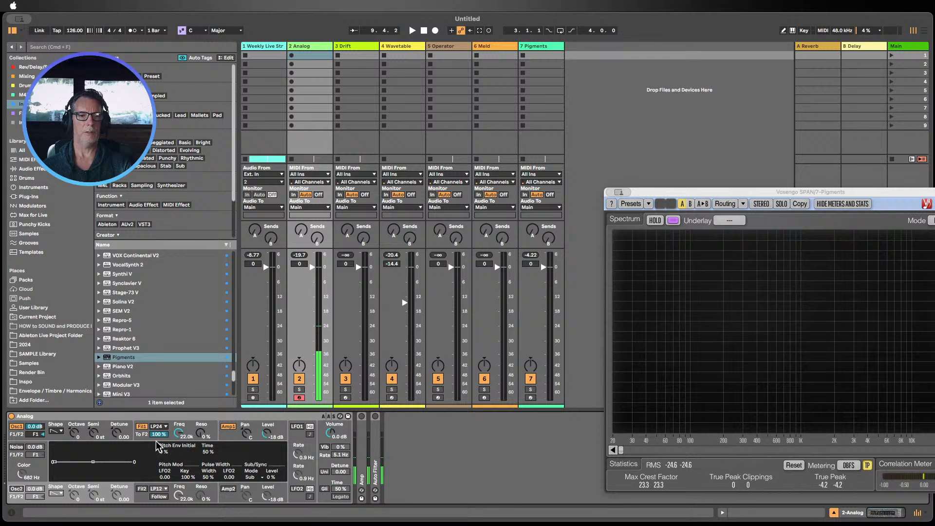
Step: Open Analog's Amp 1 envelope details and adjust its sustain
left_click(226, 439)
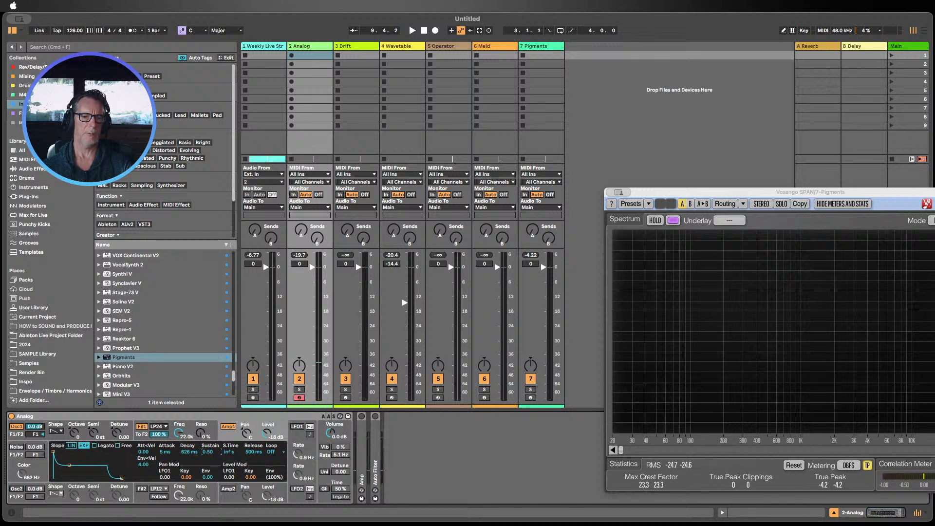
left_click_drag(207, 453, 251, 482)
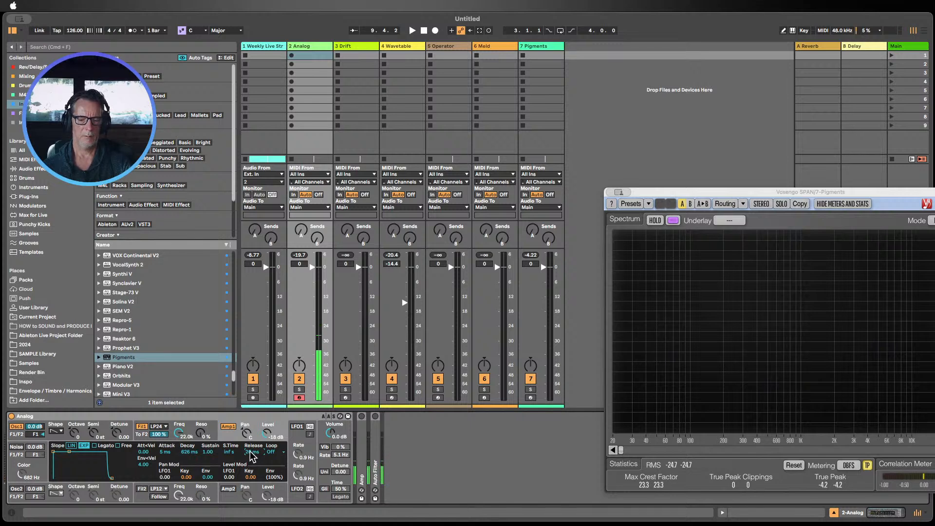
Step: Choose a waveform for Analog's Oscillator 1, enable Oscillator 2 at -13 dB, and check the amp envelope details
left_click(56, 431)
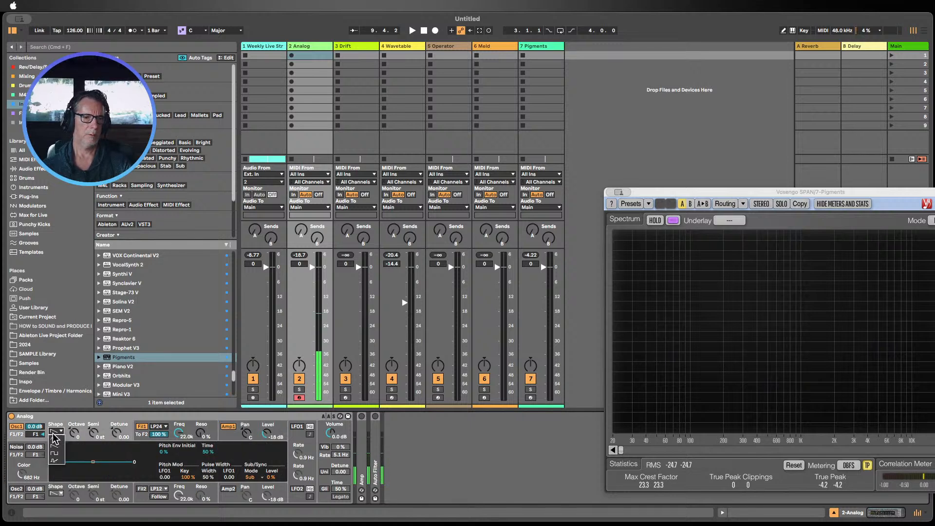
left_click(57, 439)
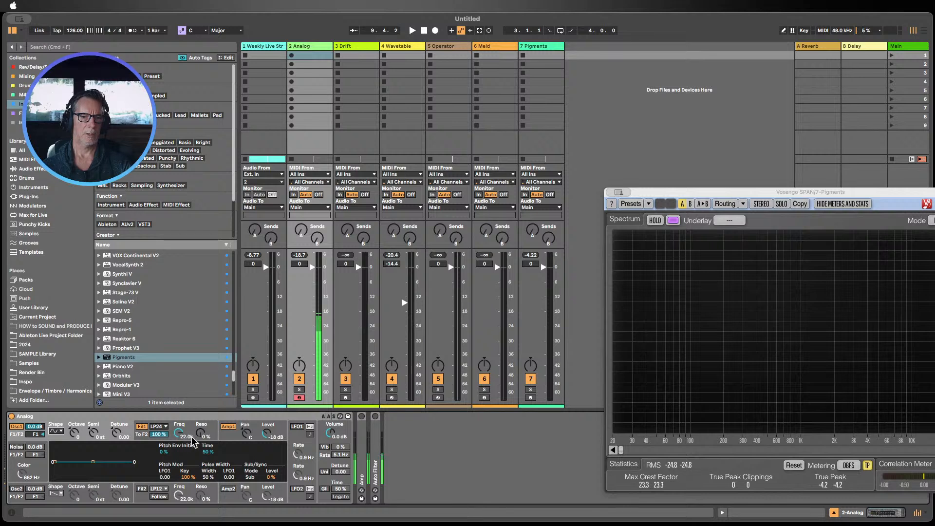
left_click(18, 489)
left_click_drag(35, 490, 35, 507)
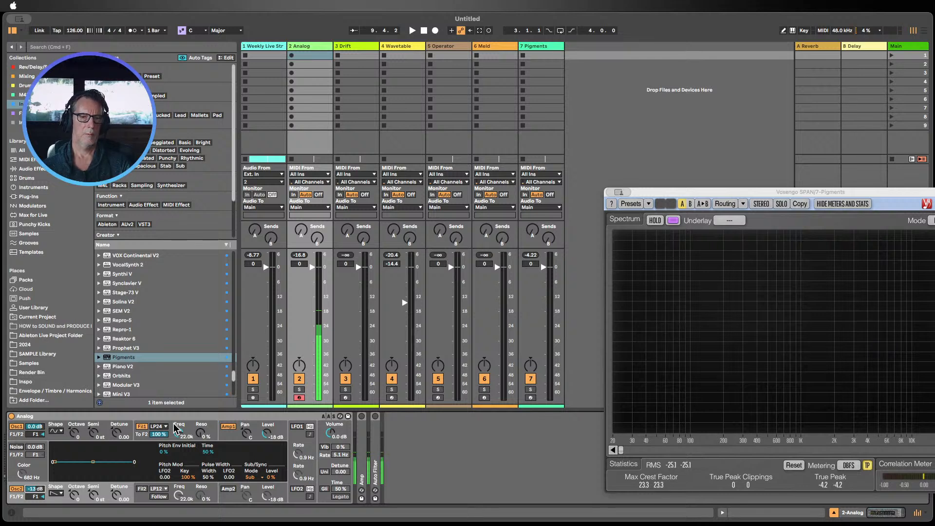
left_click(233, 432)
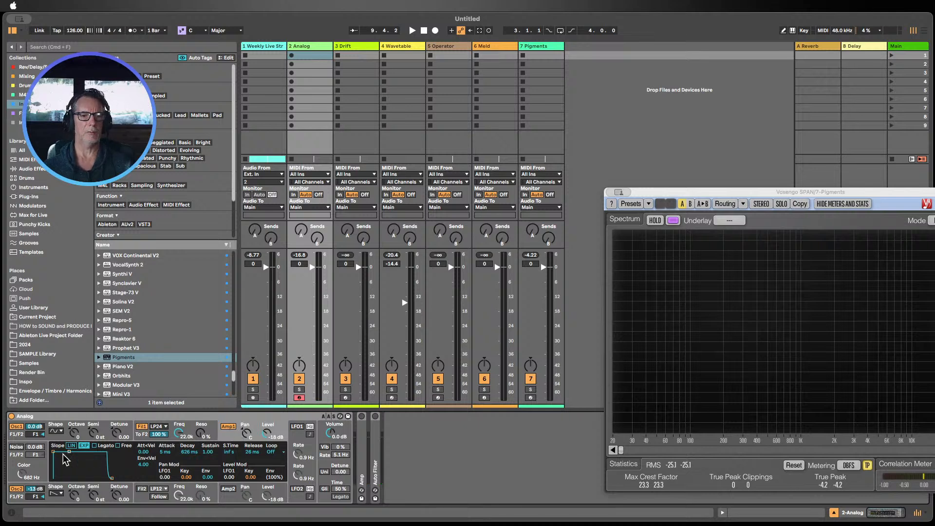
left_click(66, 429)
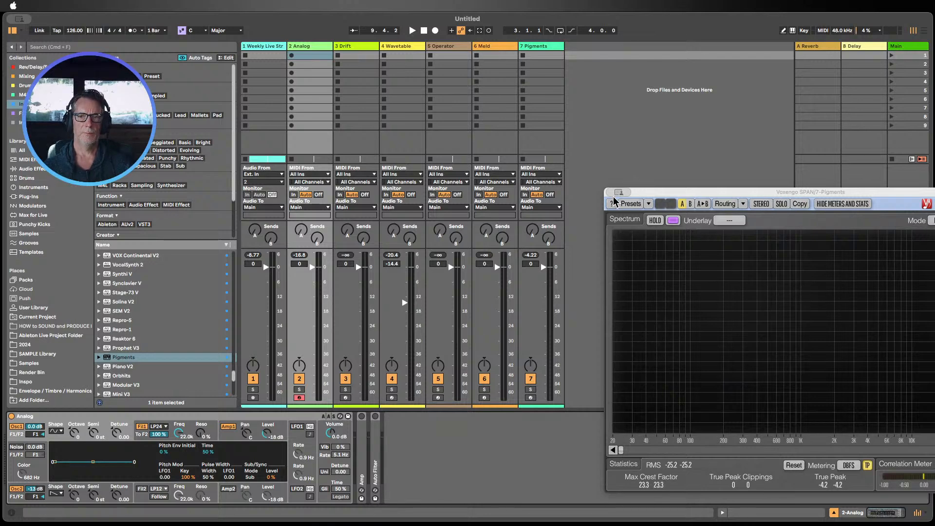
Step: Hide the plug-in windows, select the Pigments track and fold its Oscilloscope and SPAN devices
key("alt+super+p")
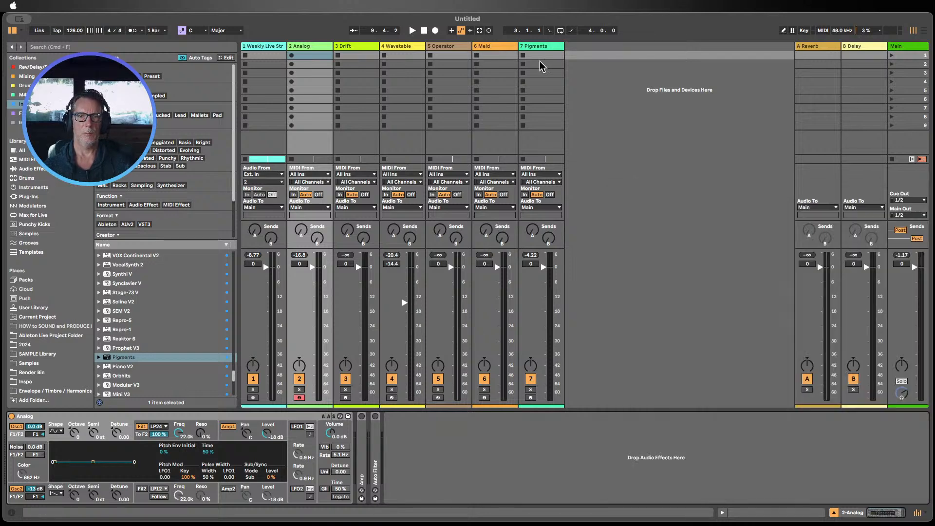
left_click(538, 52)
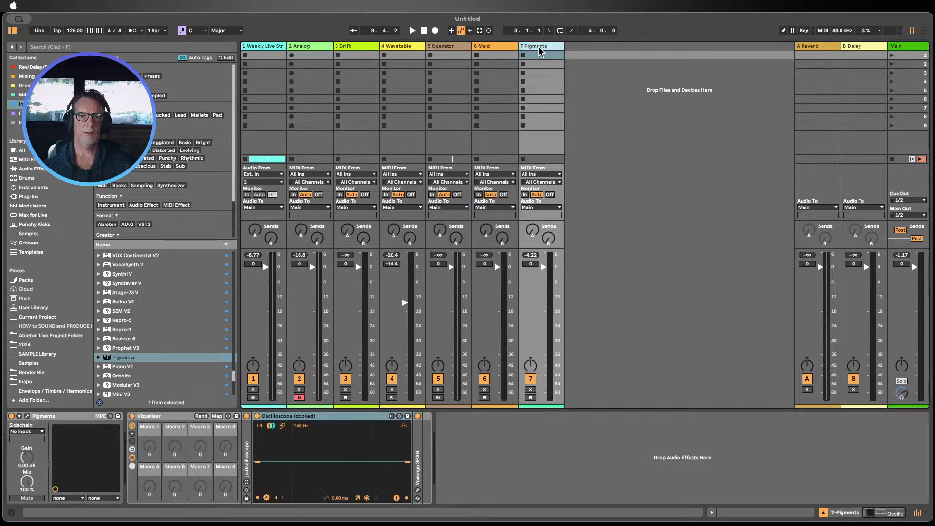
left_click(269, 417)
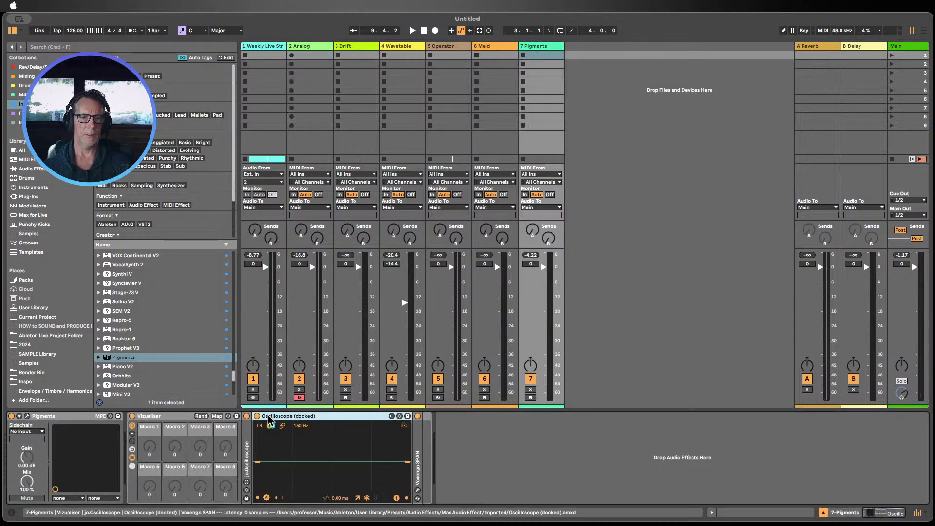
double_click(289, 417)
left_click(172, 418)
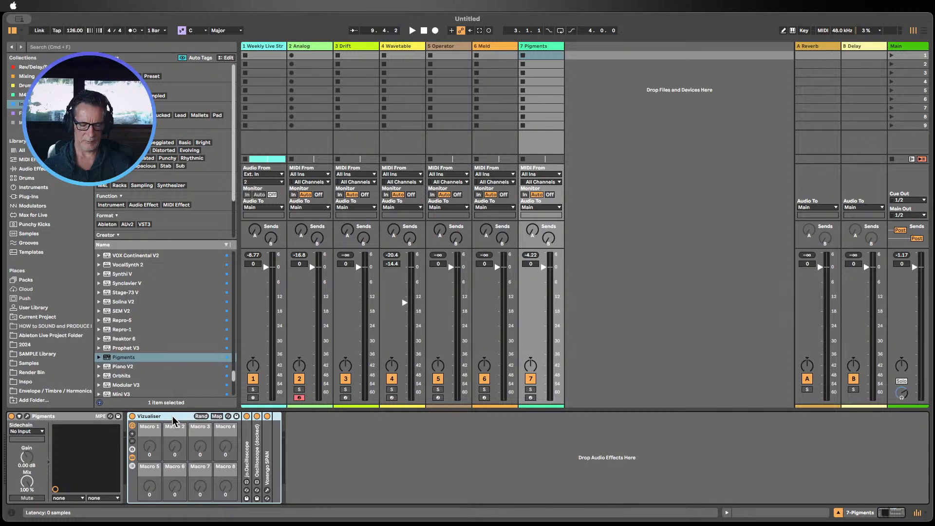
Step: Select the Analog track, open and reposition its SPAN window, and expand its Oscilloscope into a window
left_click(303, 128)
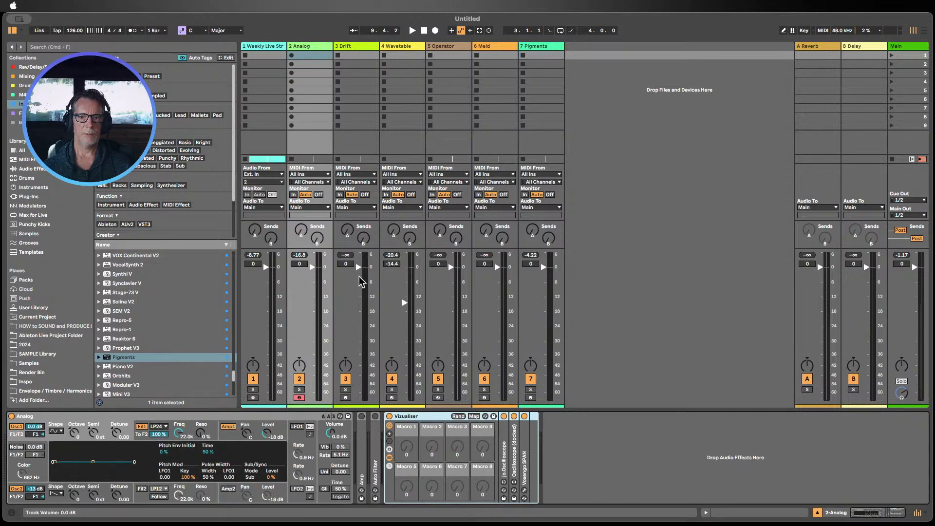
left_click(525, 493)
left_click_drag(674, 194, 740, 207)
double_click(507, 456)
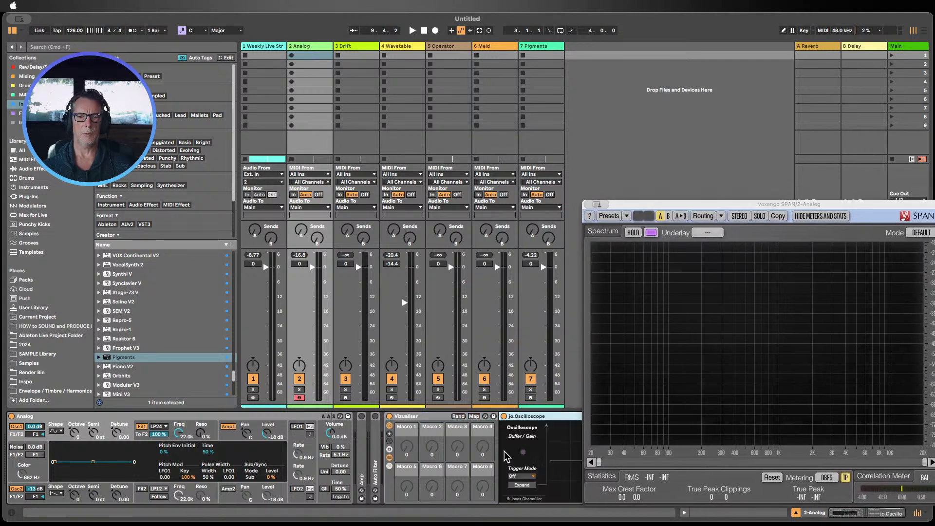
left_click(526, 485)
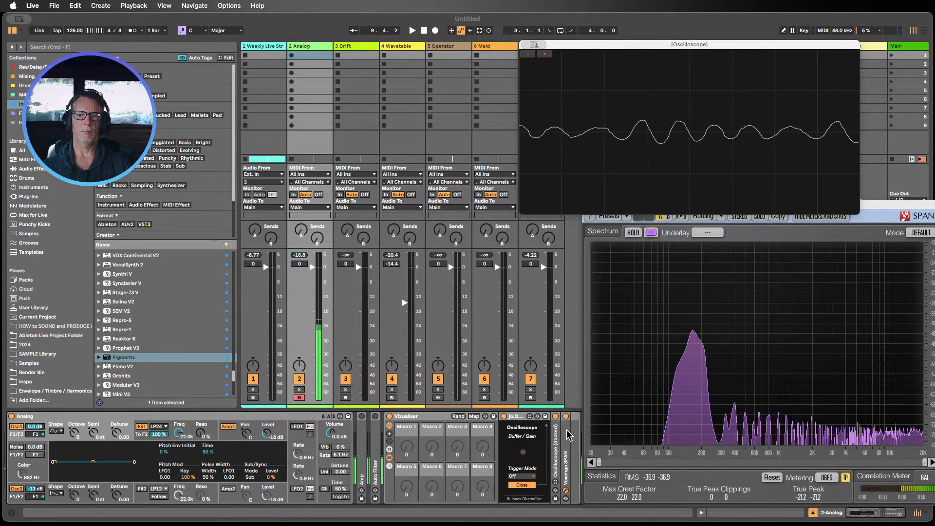
Step: Toggle Oscillator 2 off and on to compare, then lower Filter 1's frequency to about 5.7 kHz
left_click(18, 492)
left_click(18, 492)
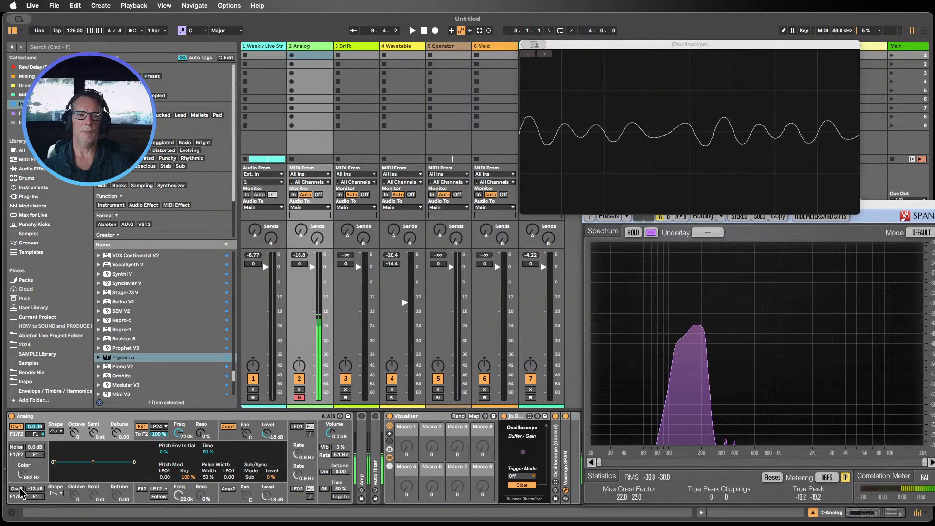
left_click(18, 489)
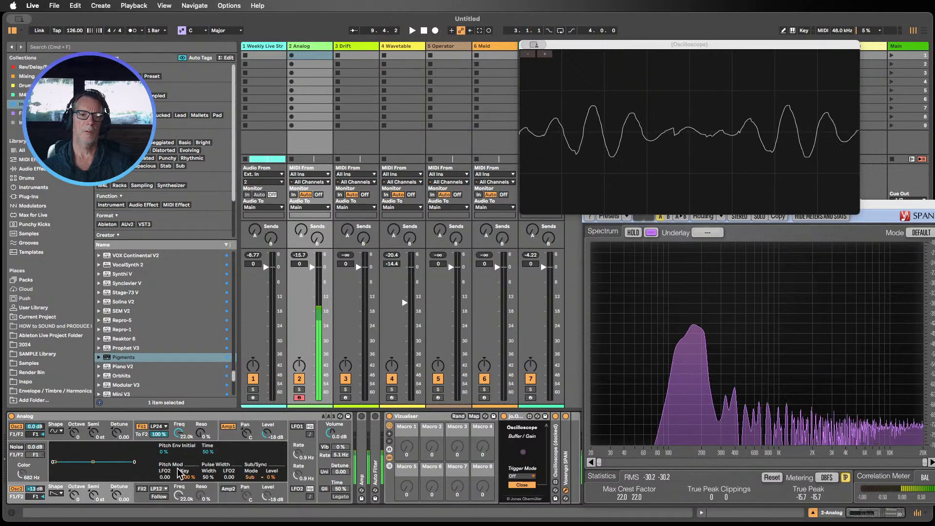
left_click_drag(180, 433, 179, 458)
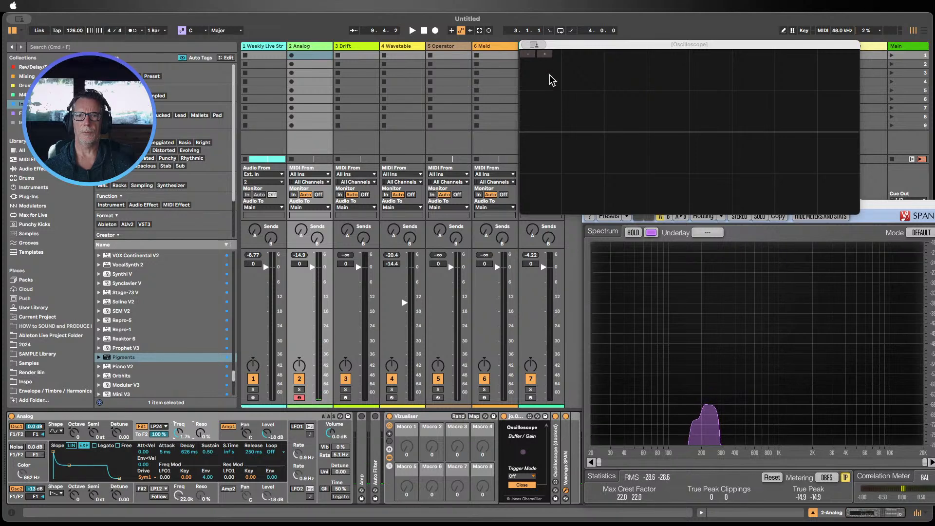
Step: Close the oscilloscope and SPAN windows and select the Drift track
left_click(525, 45)
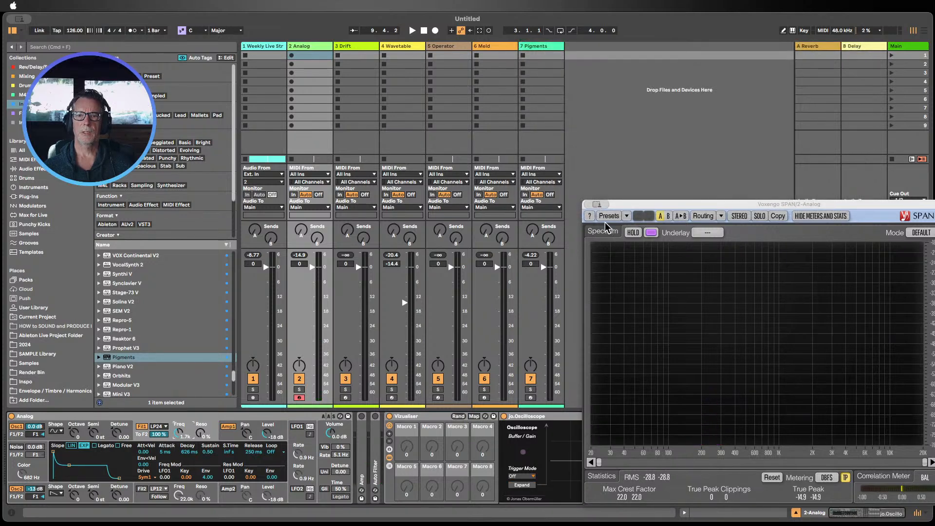
left_click(587, 204)
left_click(346, 55)
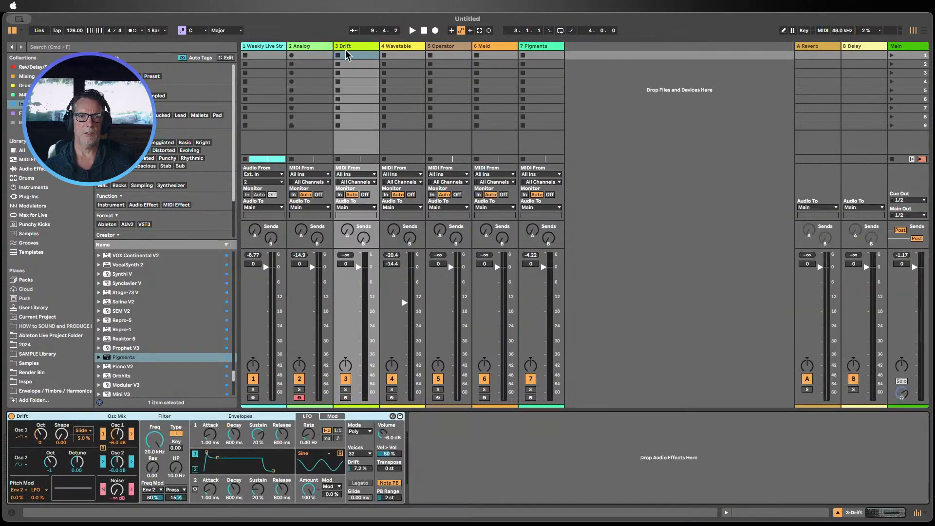
Step: Open Drift's Oscillator 1 and Oscillator 2 waveform menus to review the available shapes
left_click(46, 427)
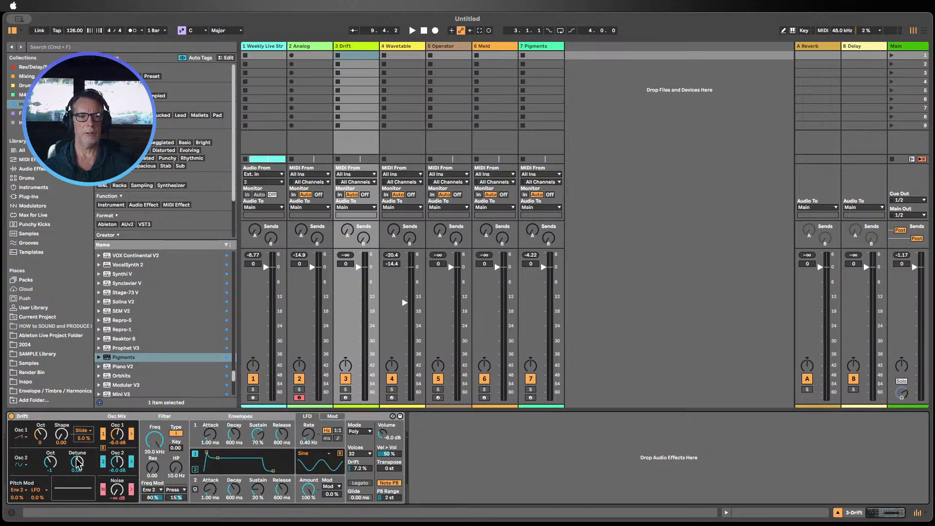
left_click(23, 439)
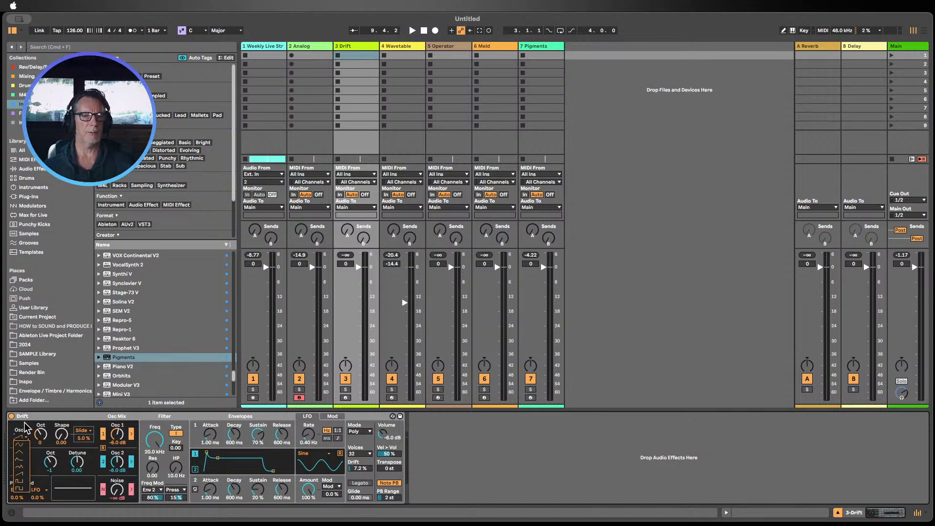
left_click(25, 442)
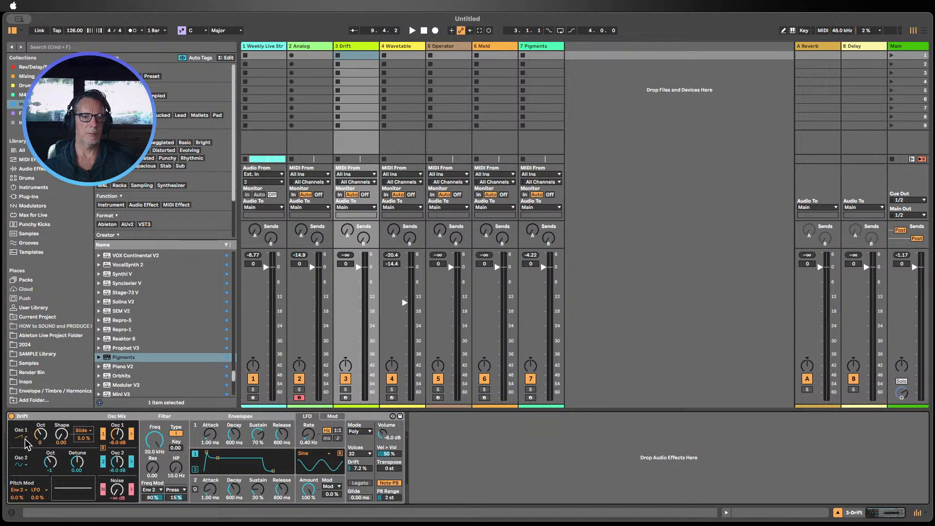
left_click(25, 439)
left_click(25, 442)
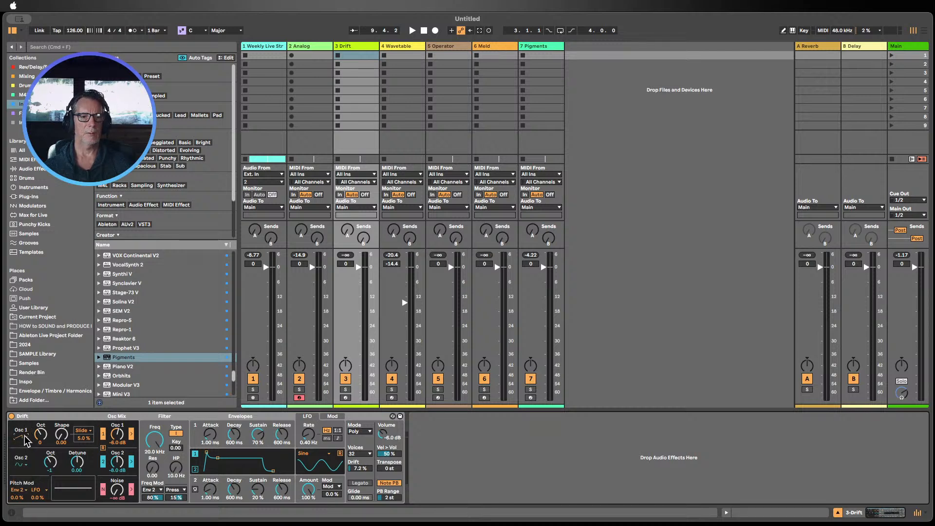
left_click(21, 466)
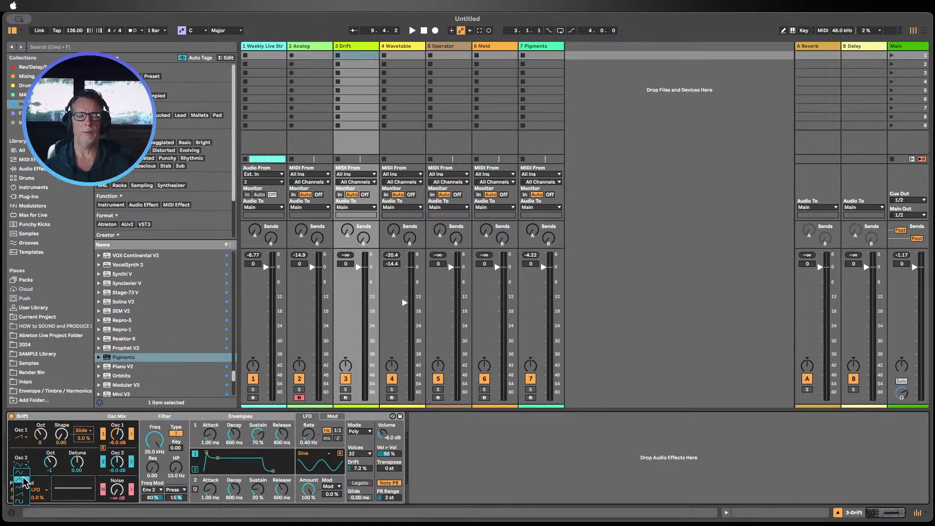
left_click(30, 421)
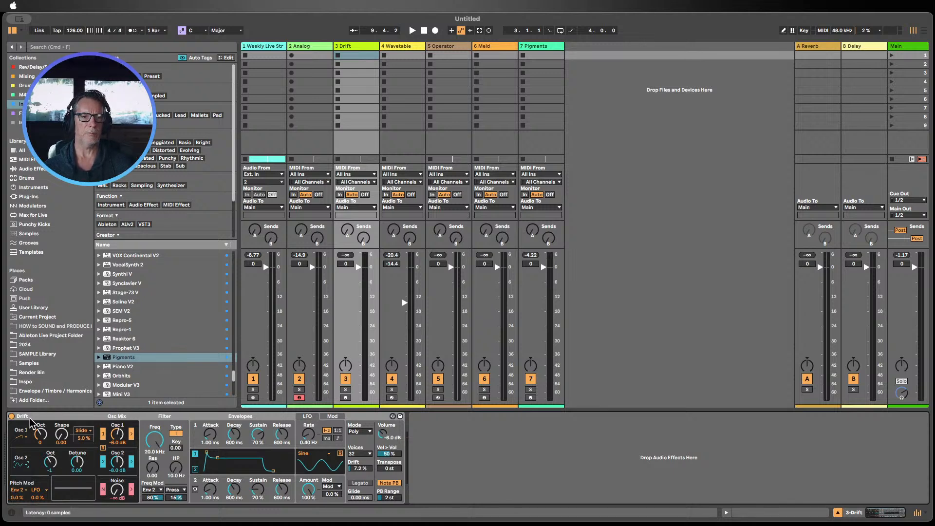
left_click(26, 437)
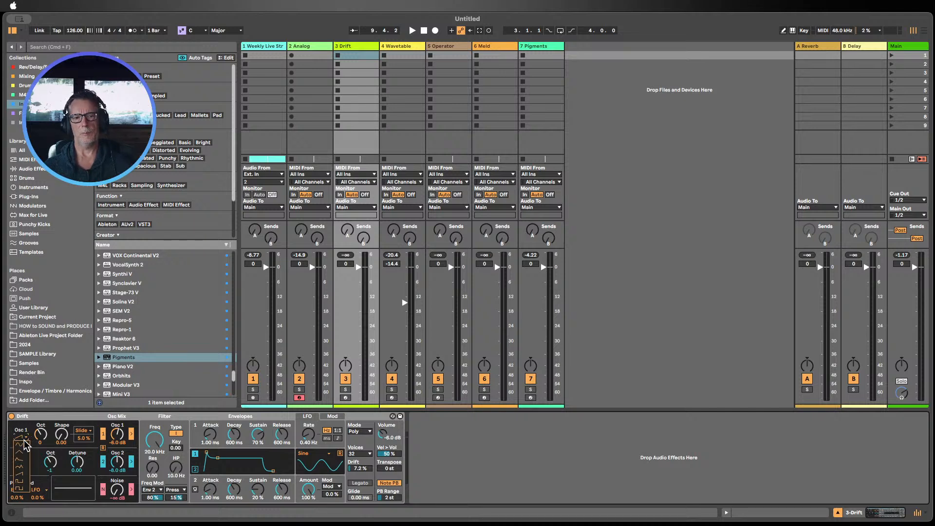
left_click(27, 421)
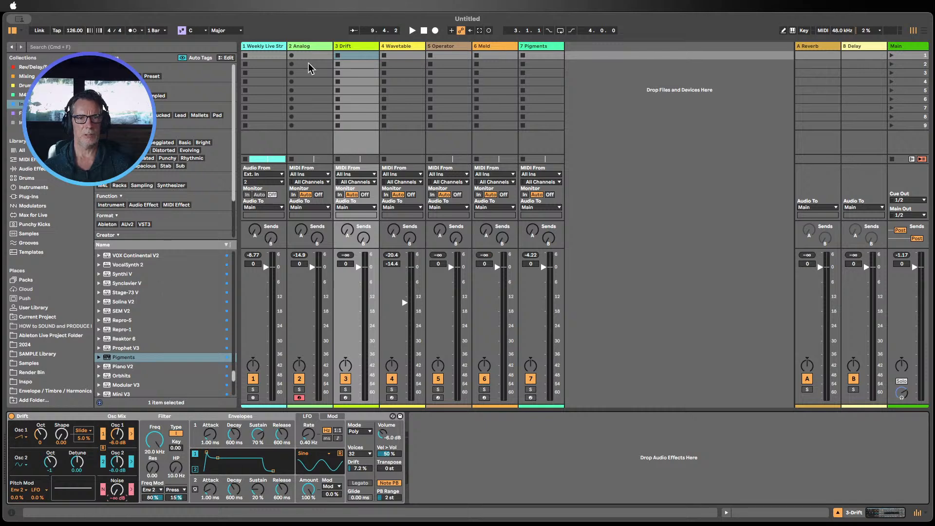
Step: Return to the Analog track and collapse the jo.Oscilloscope device in the Visualiser rack
left_click(303, 46)
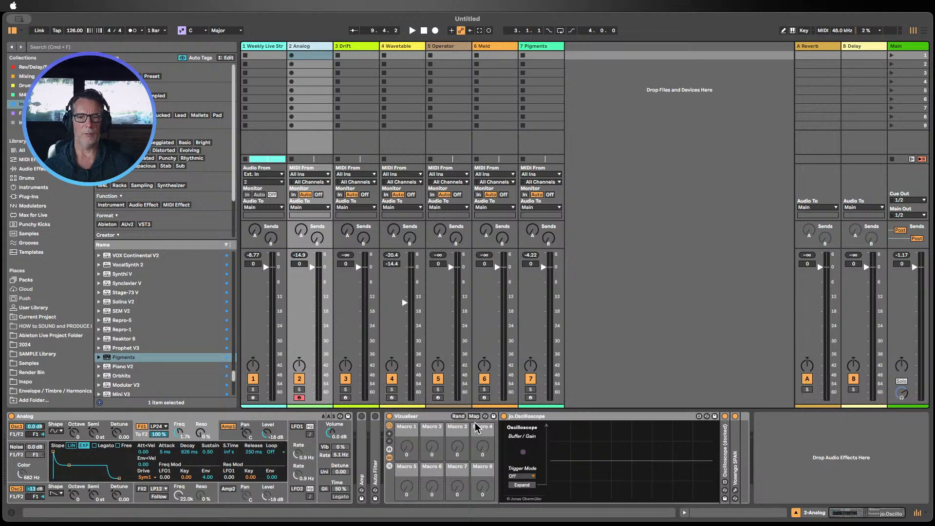
left_click(555, 418)
key("Delete")
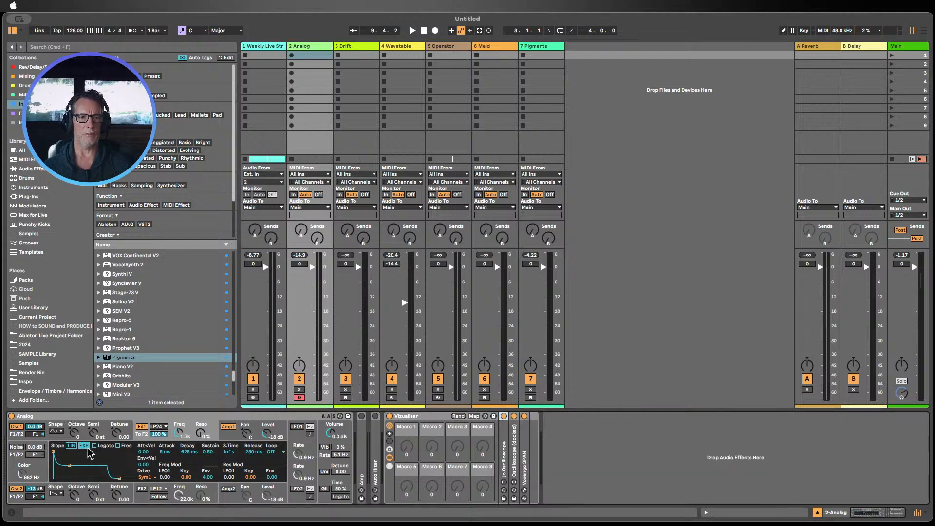
Step: Toggle Analog's Noise generator on and off to compare, reopening Oscillator 1's waveform menu in between
left_click(16, 446)
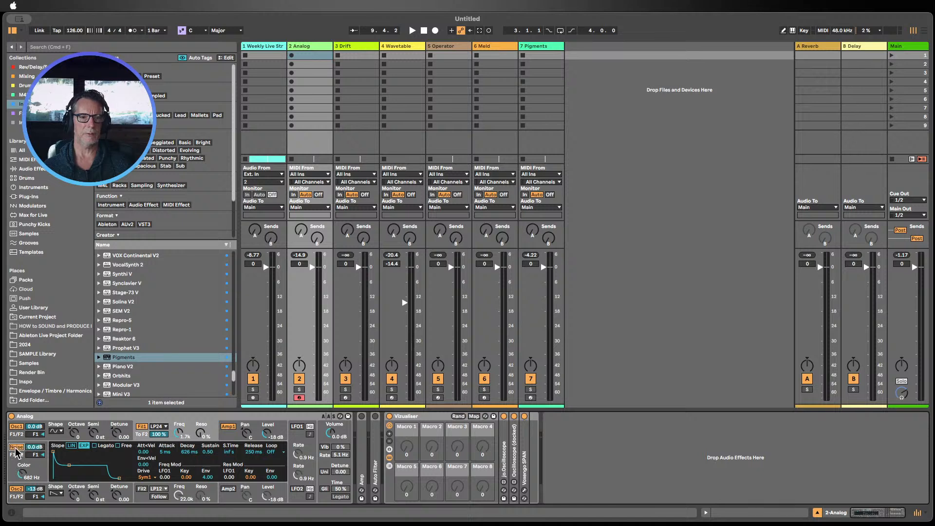
left_click(16, 448)
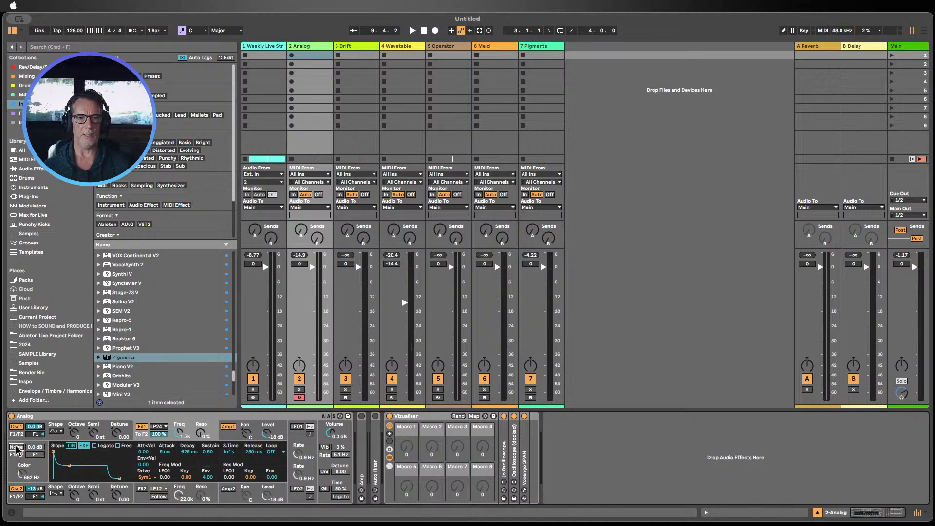
left_click(55, 431)
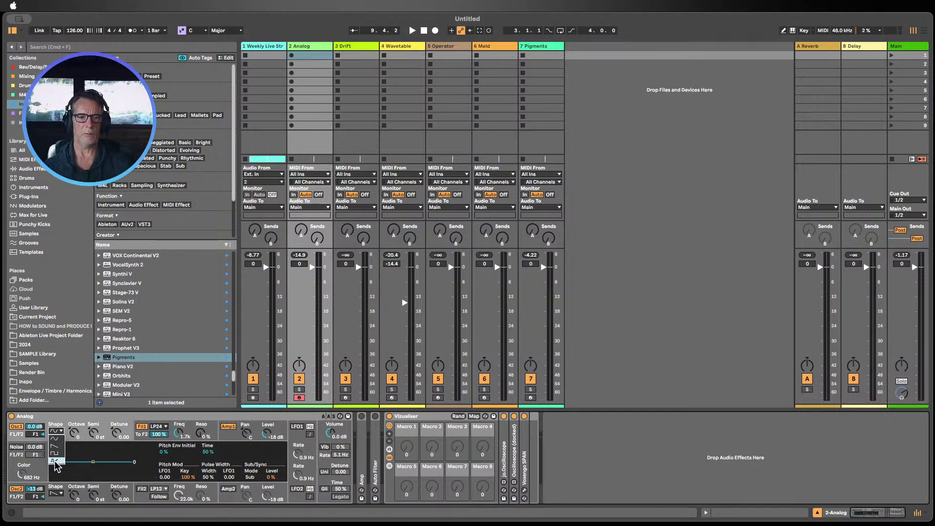
left_click(18, 471)
left_click(17, 447)
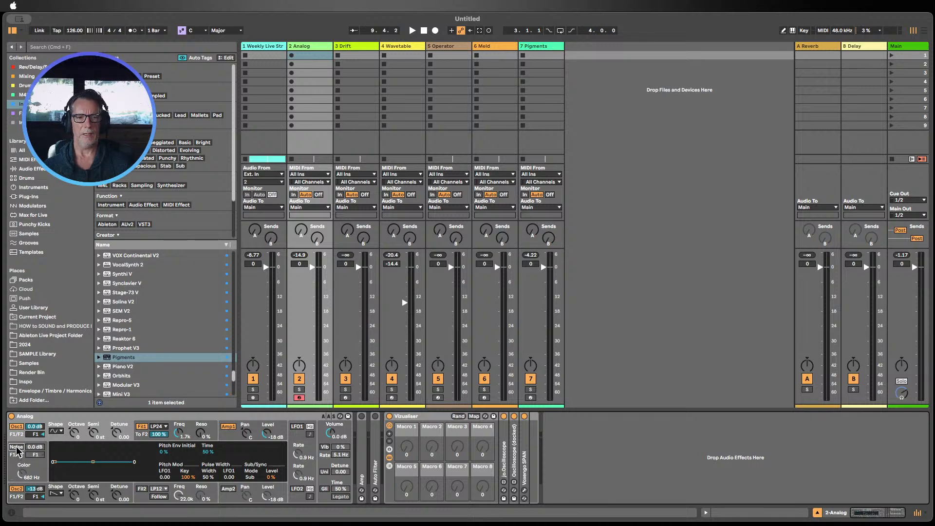
left_click(17, 447)
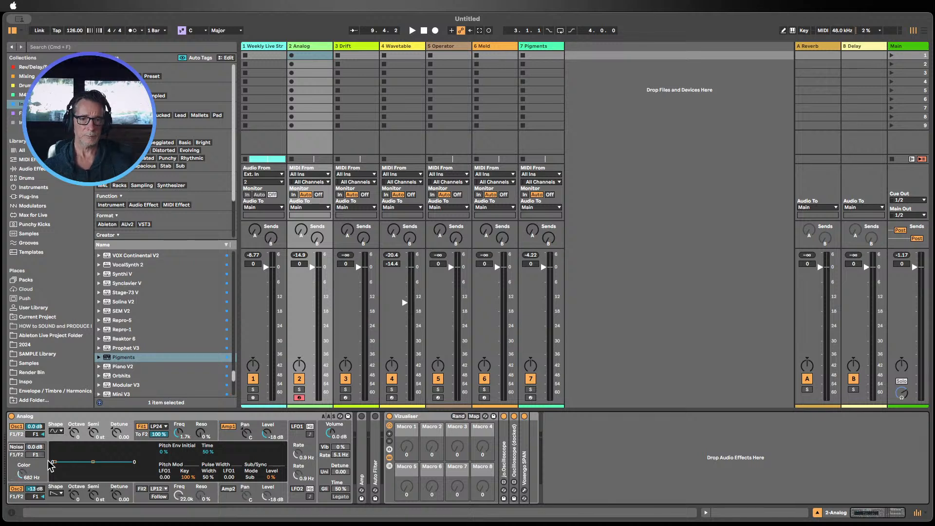
Step: Show Oscillator 1's details and adjust its Sub oscillator level down and back up
left_click(61, 437)
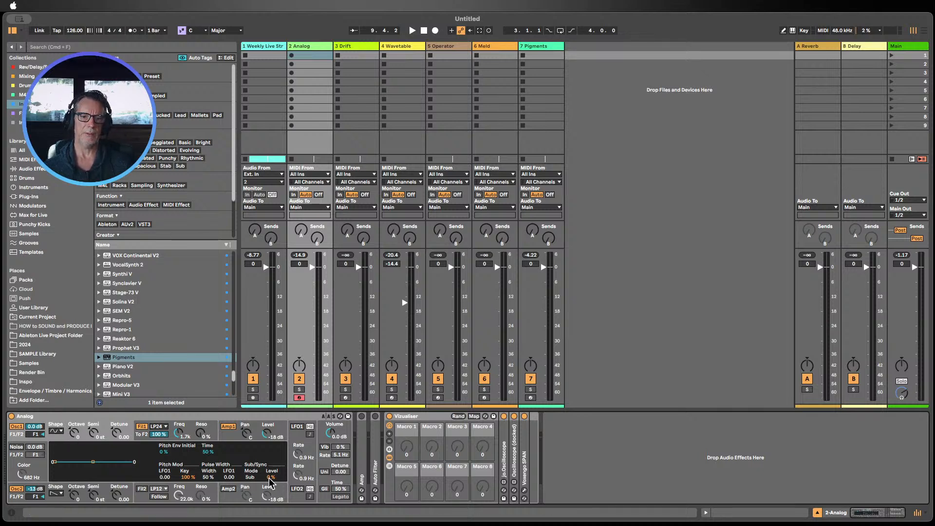
left_click_drag(272, 477, 274, 507)
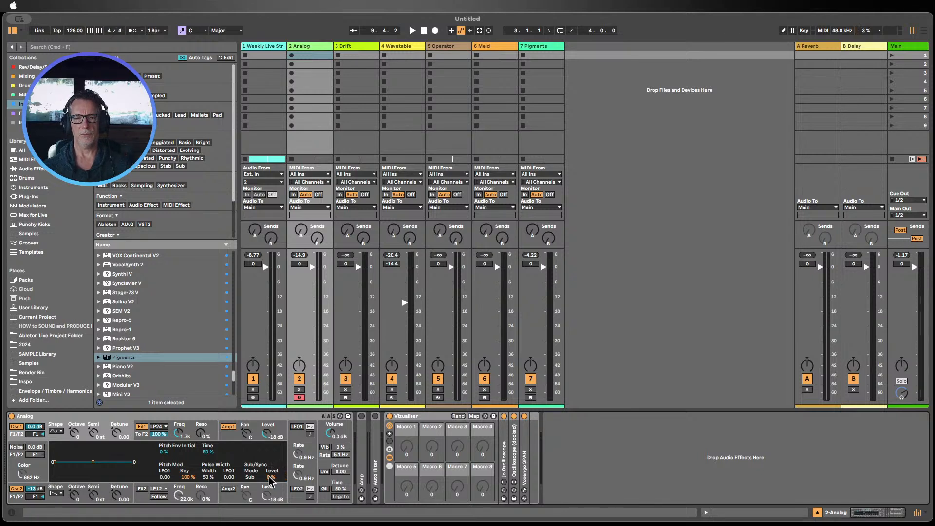
left_click_drag(270, 477, 270, 452)
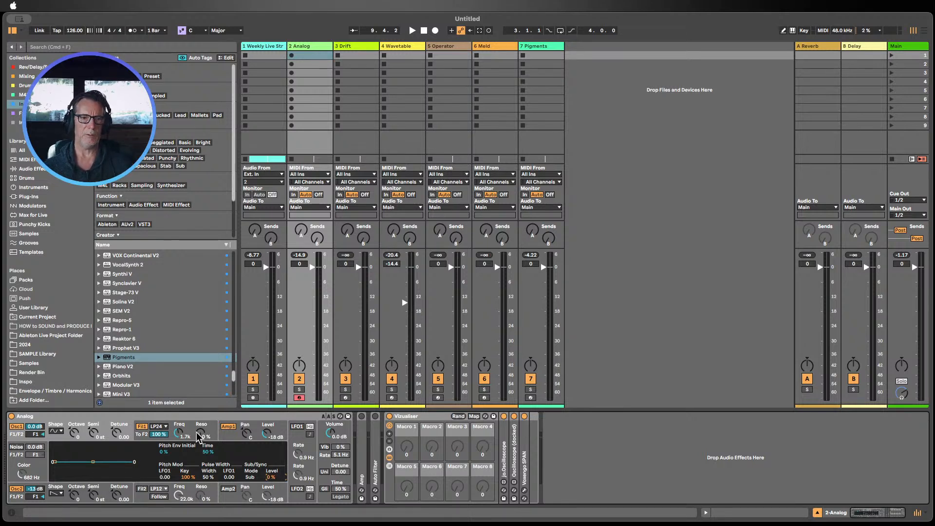
Step: Raise Analog's Filter 1 frequency to 22.0 kHz and show Oscillator 2's details
left_click_drag(179, 433, 179, 427)
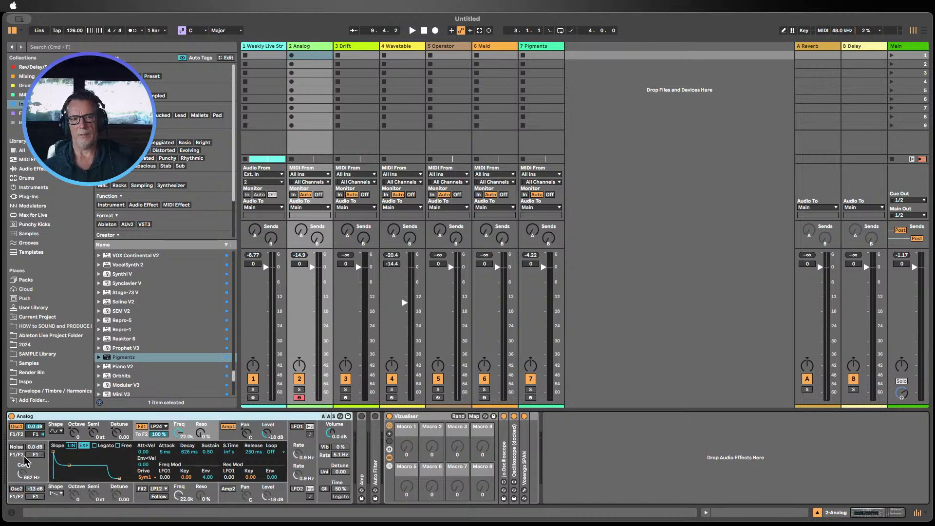
left_click(15, 490)
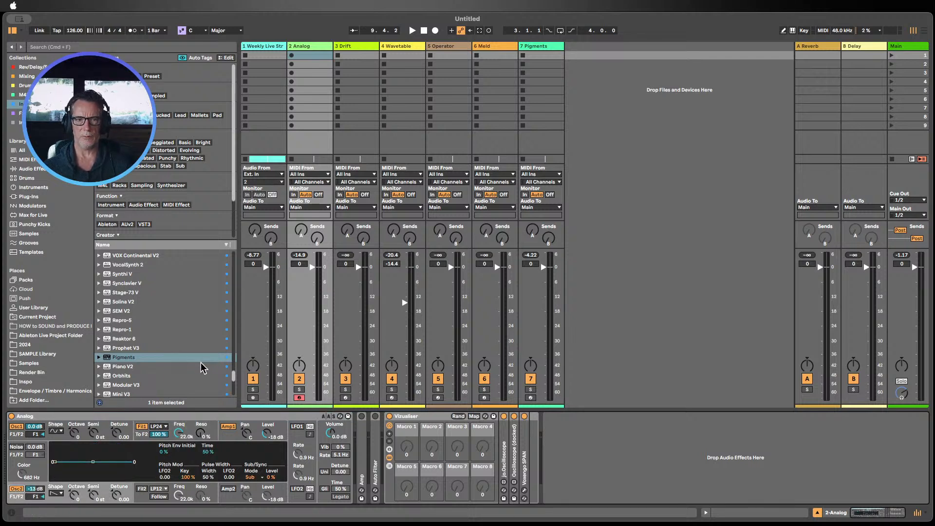
Step: On the Drift track, switch the envelope view between Envelope 1 and 2 and open the filter's frequency mod source menu
left_click(352, 45)
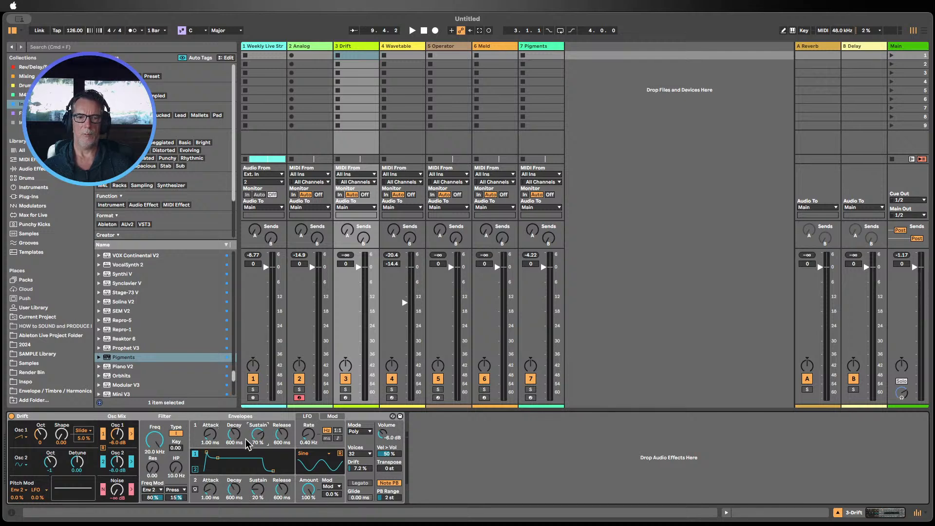
left_click(195, 469)
left_click(195, 453)
left_click(195, 469)
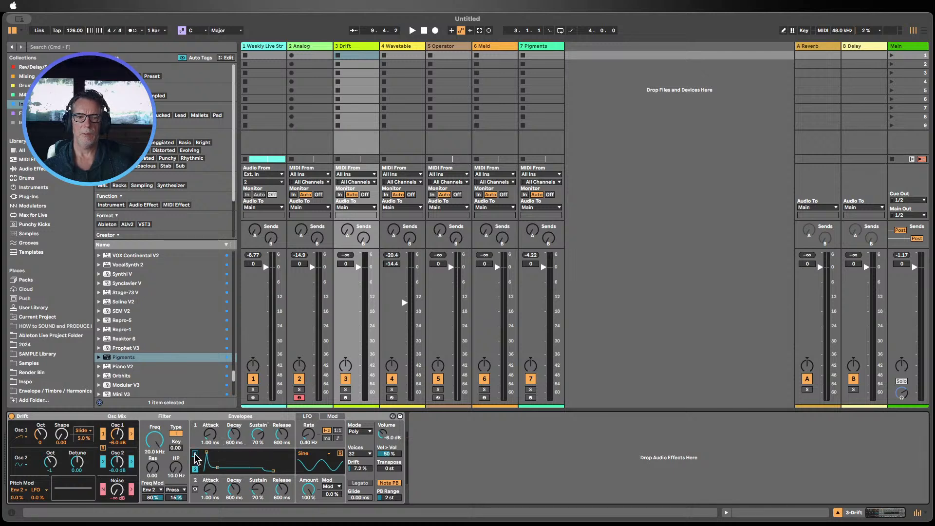
left_click(195, 453)
left_click(194, 469)
left_click(159, 489)
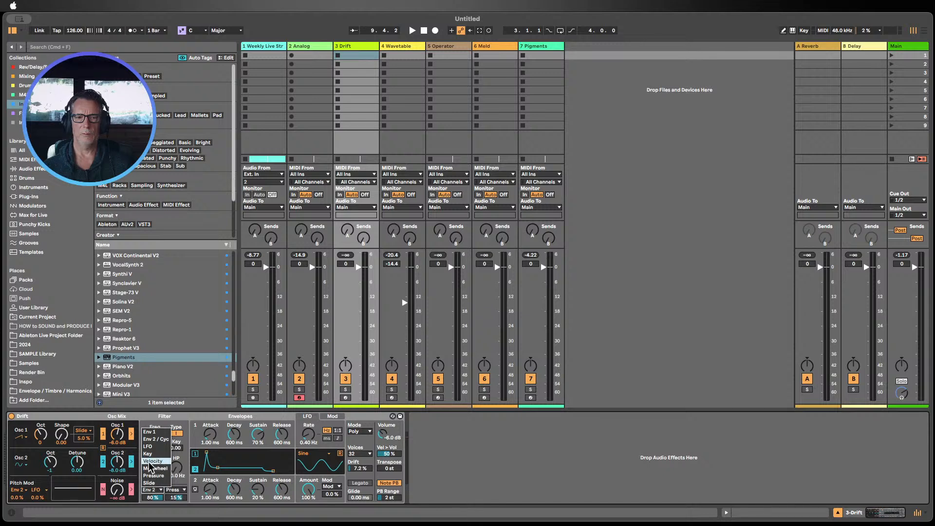
left_click(473, 469)
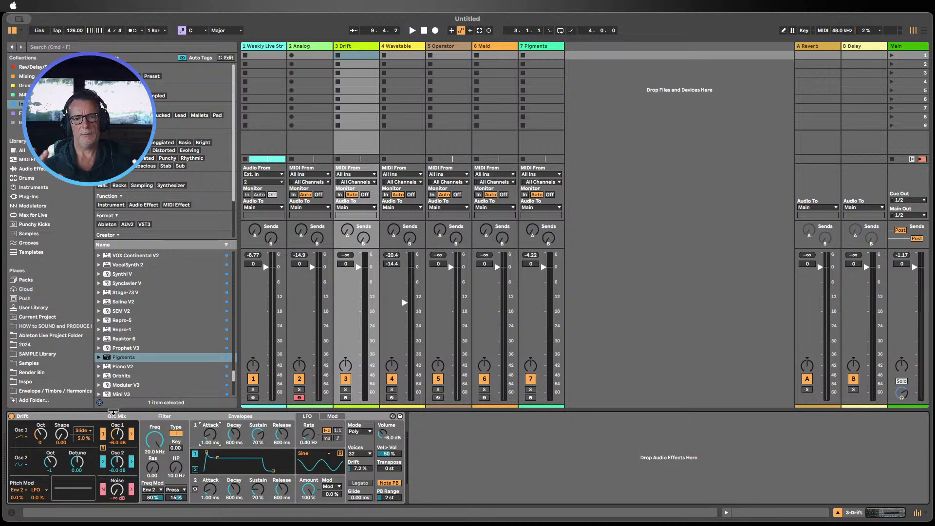
Step: Open the Wavetable track, stop playback and sweep Oscillator 1's wavetable position up and down
left_click(408, 46)
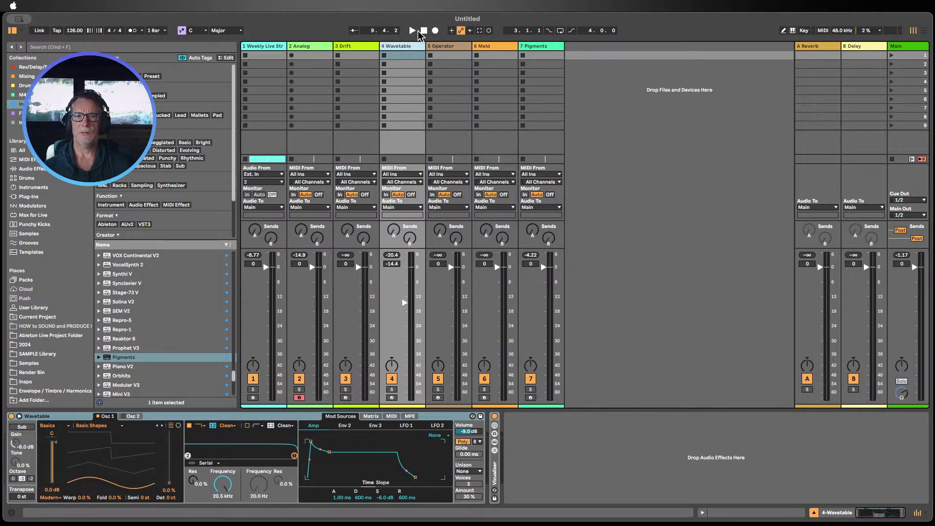
left_click(424, 30)
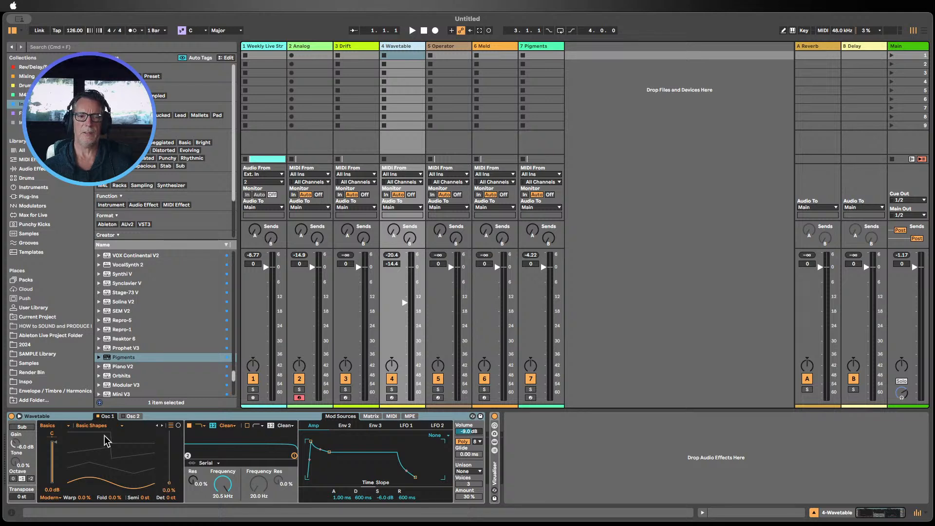
mouse_move(171, 490)
left_mouse_down()
mouse_move(171, 436)
mouse_move(171, 487)
mouse_move(172, 444)
left_mouse_up()
left_click_drag(169, 439, 169, 464)
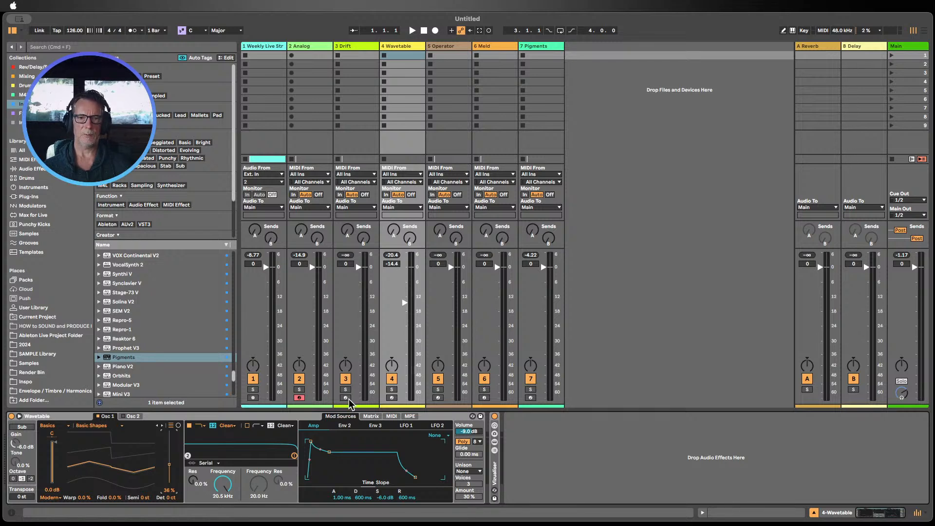
Step: Arm the Wavetable track for recording and set Oscillator 1's wavetable position to 66%
left_click(392, 398)
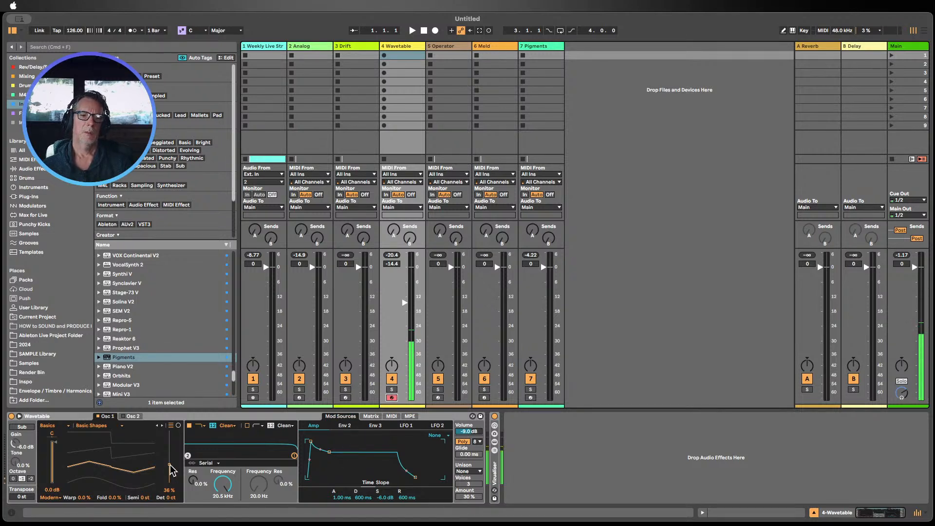
left_click_drag(169, 464, 169, 448)
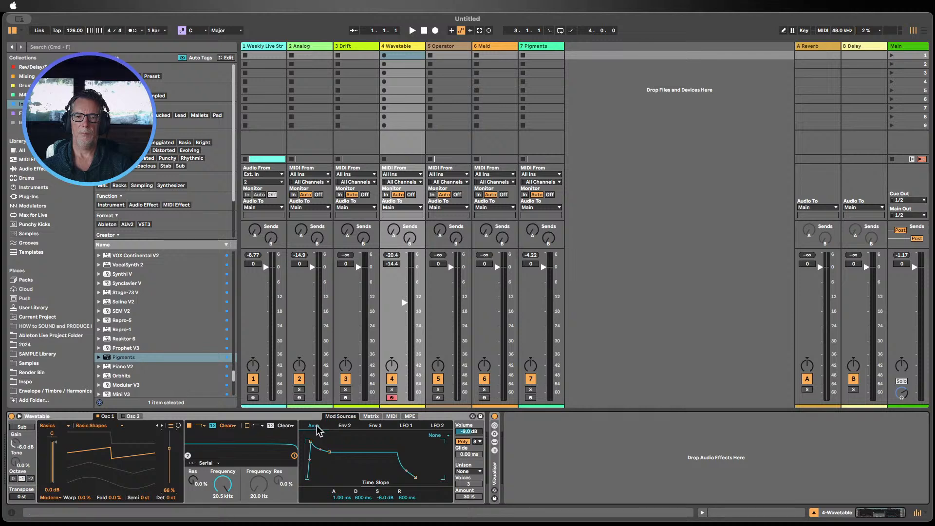
Step: Set Wavetable's Amp envelope sustain to -12 dB and release to 1.18 s, and open the Env 2 view
left_click_drag(384, 497, 383, 462)
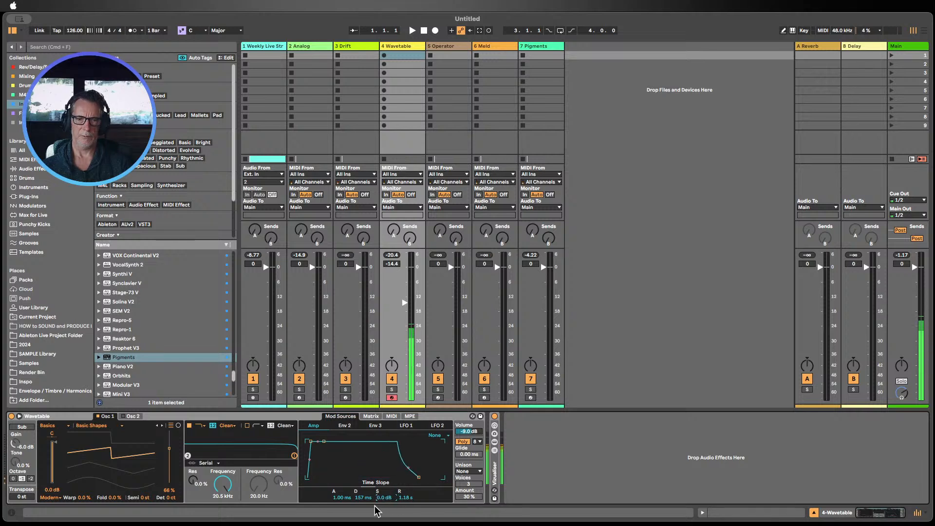
left_click_drag(341, 497, 341, 518)
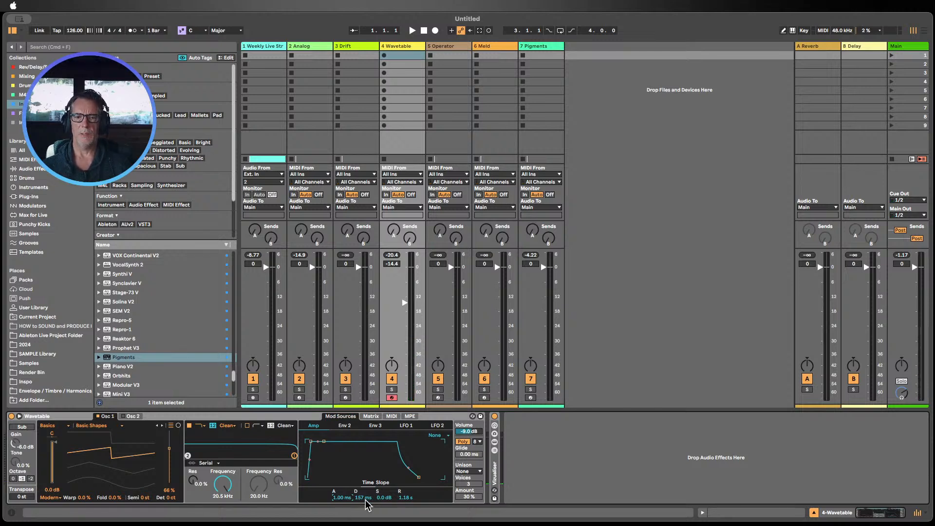
mouse_move(385, 497)
left_mouse_down()
mouse_move(385, 524)
mouse_move(359, 482)
mouse_move(386, 486)
left_mouse_up()
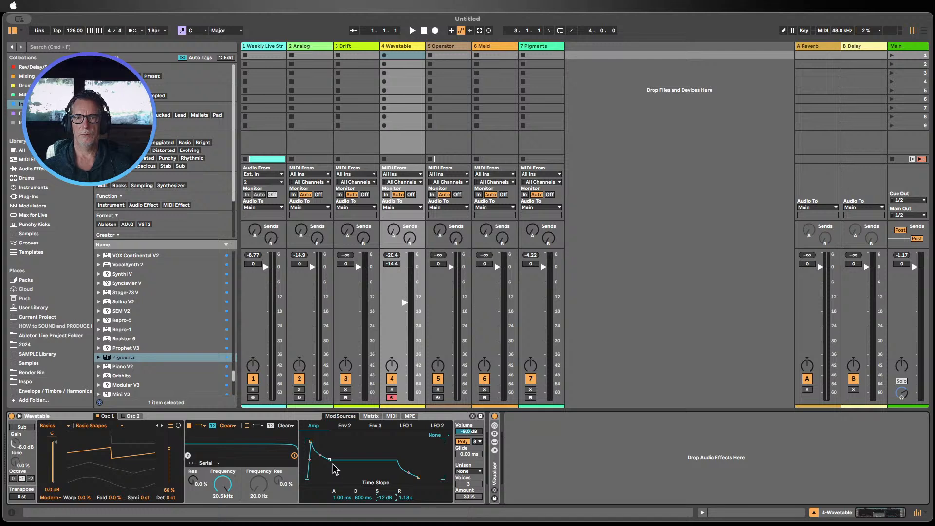
left_click(316, 418)
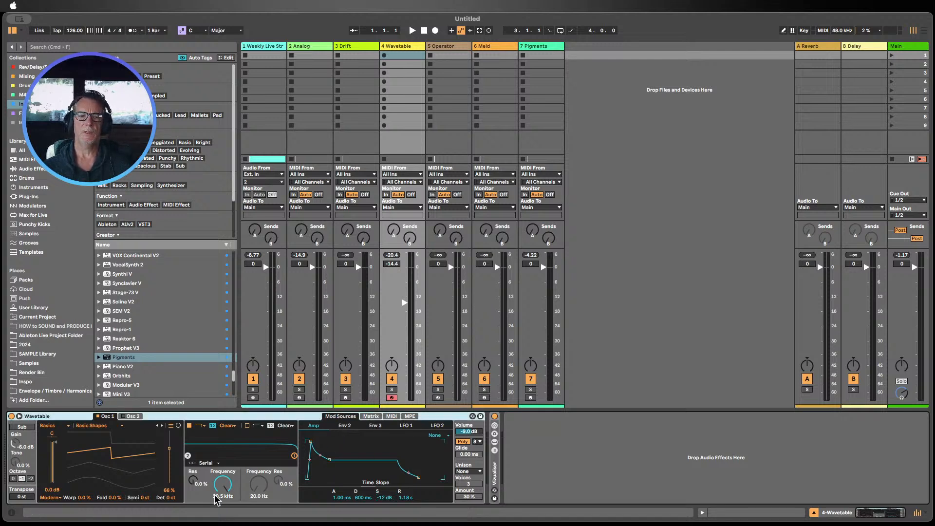
left_click(345, 427)
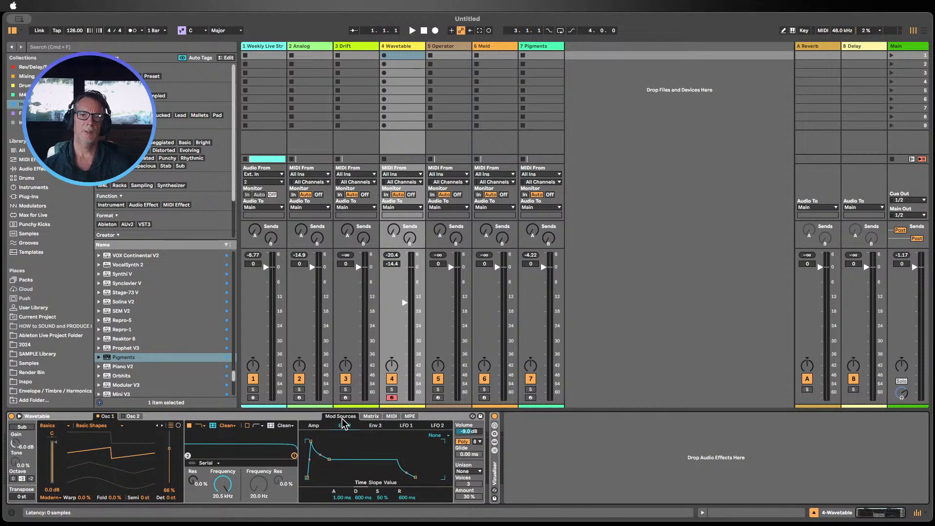
Step: Open the Operator track and view each operator's envelope in turn
left_click(439, 46)
left_click(75, 417)
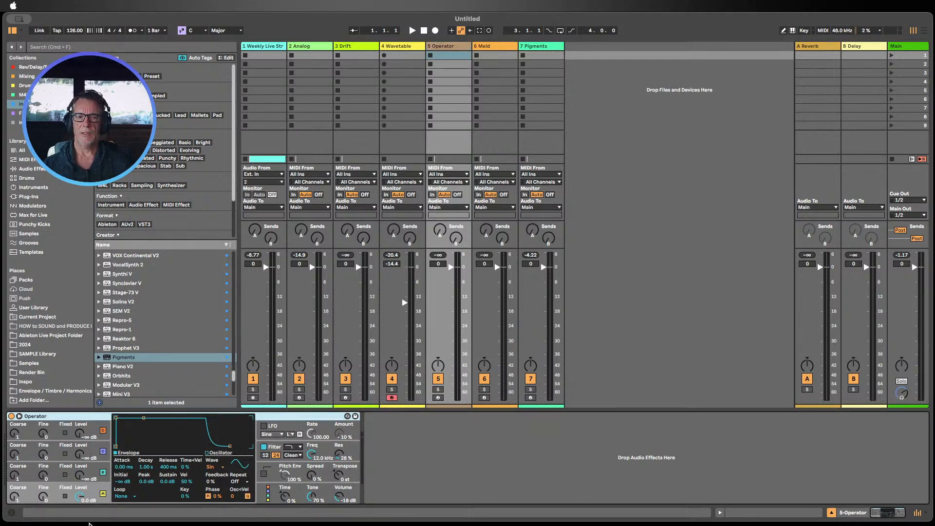
left_click(90, 469)
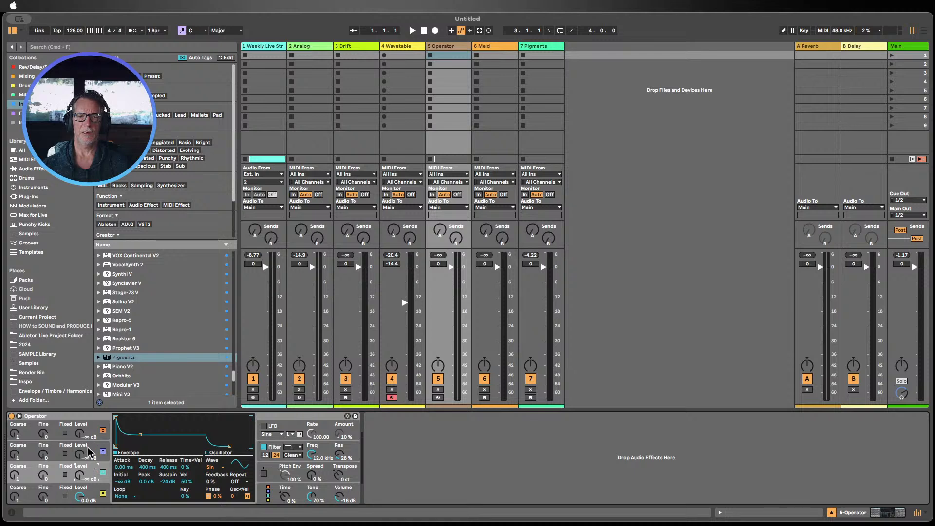
left_click(92, 449)
left_click(88, 427)
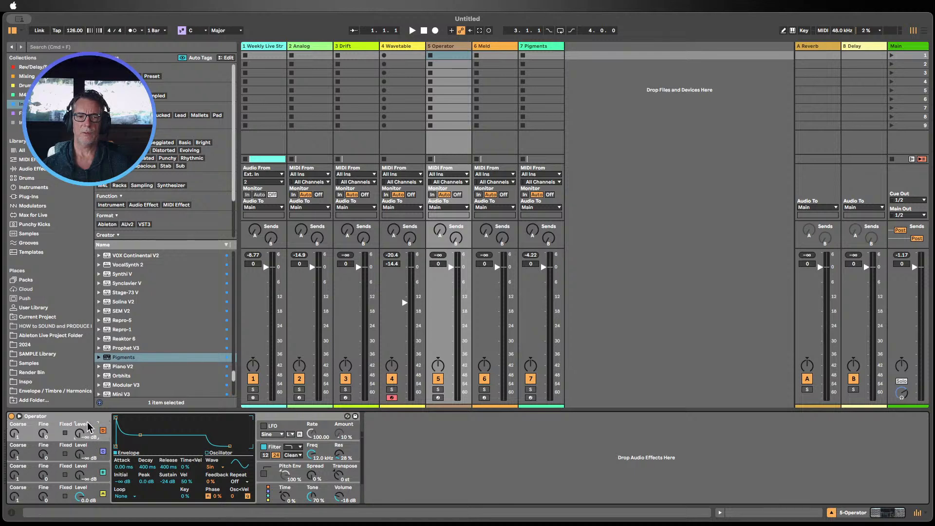
left_click(93, 489)
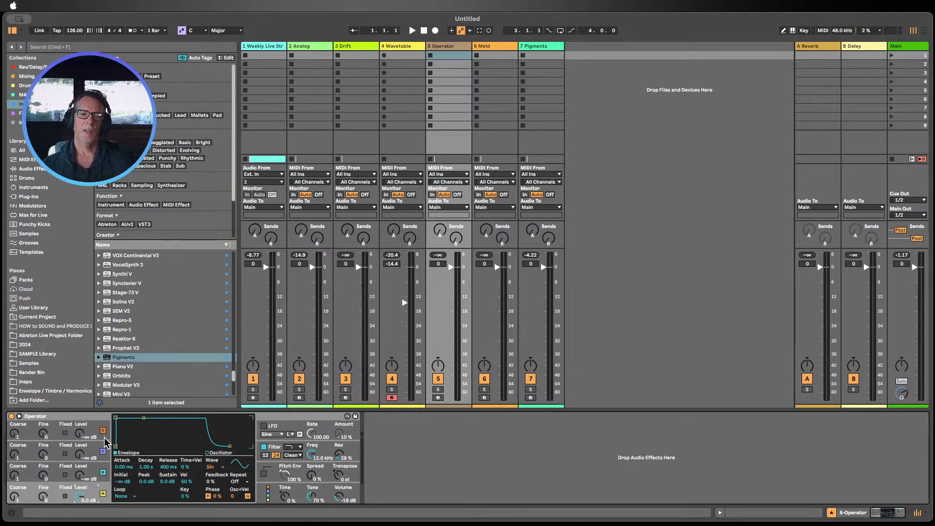
left_click(389, 467)
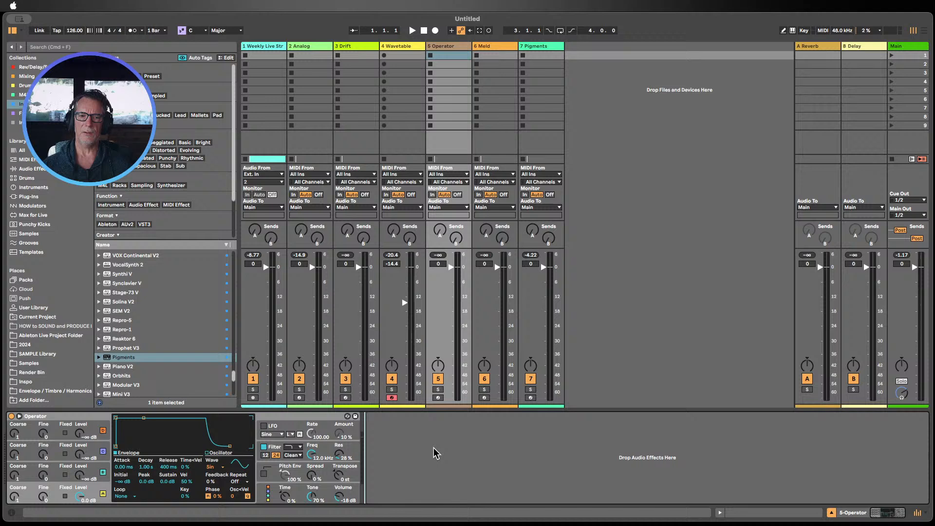
Step: Open Operator's global settings view and compare it with the individual operators' envelope views
left_click(269, 495)
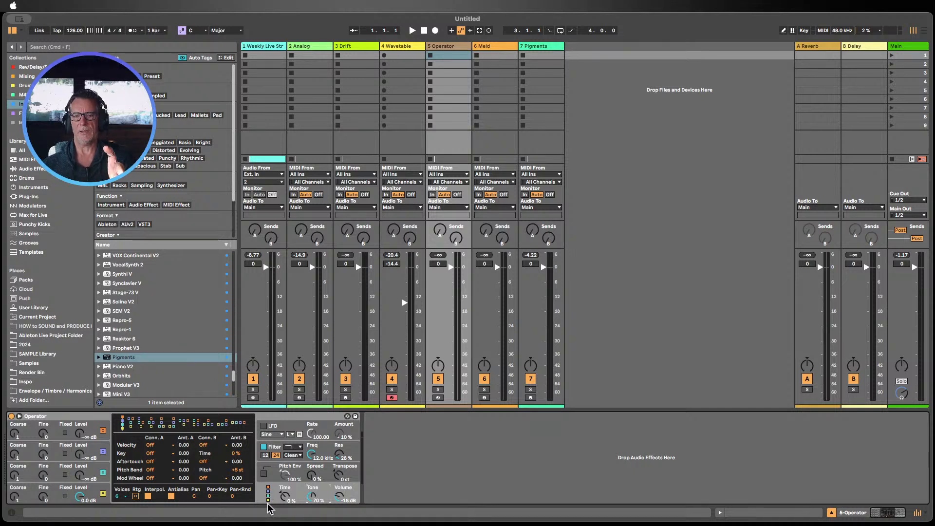
left_click(100, 472)
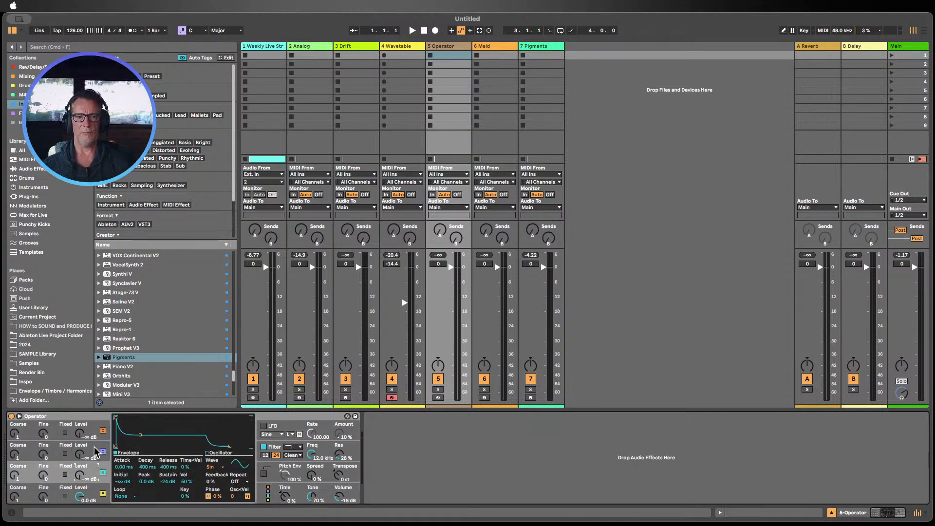
left_click(97, 455)
left_click(97, 430)
left_click(98, 450)
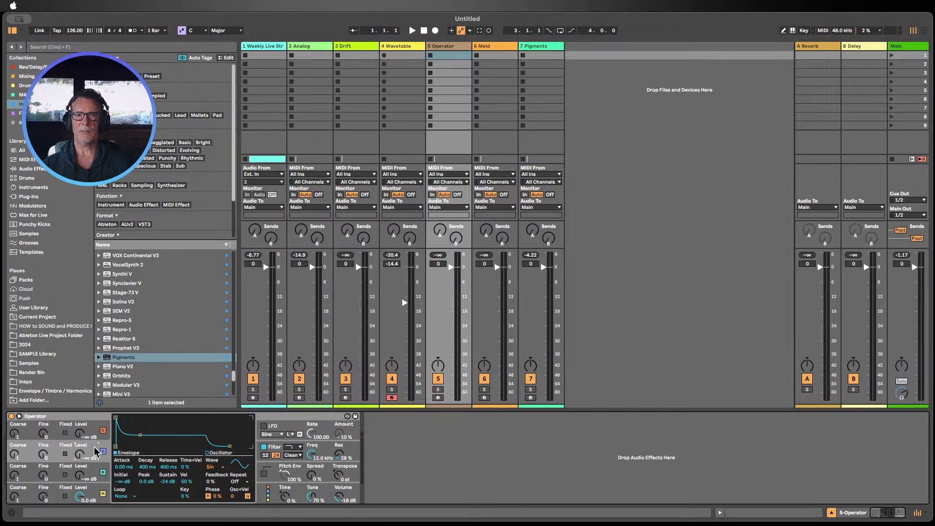
left_click(281, 492)
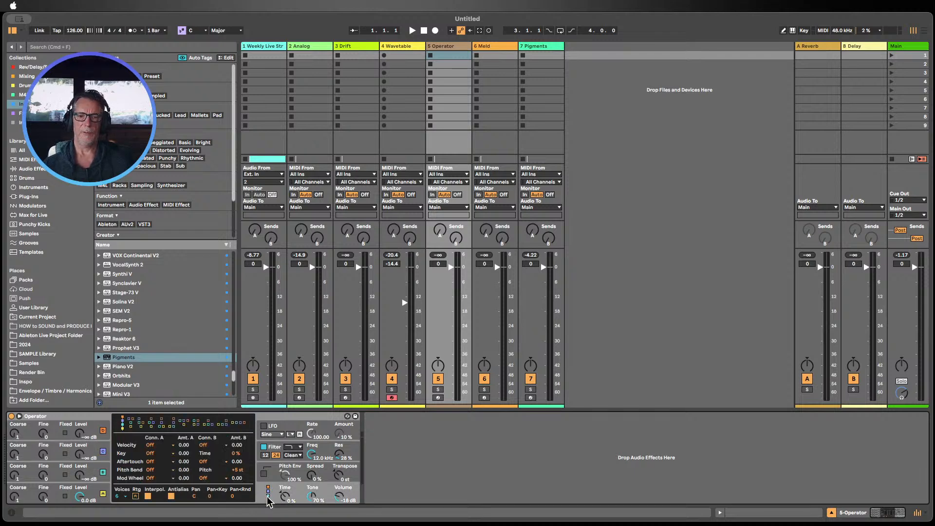
Step: Choose the last algorithm in Operator's global view and review the operators' envelopes
left_click(239, 423)
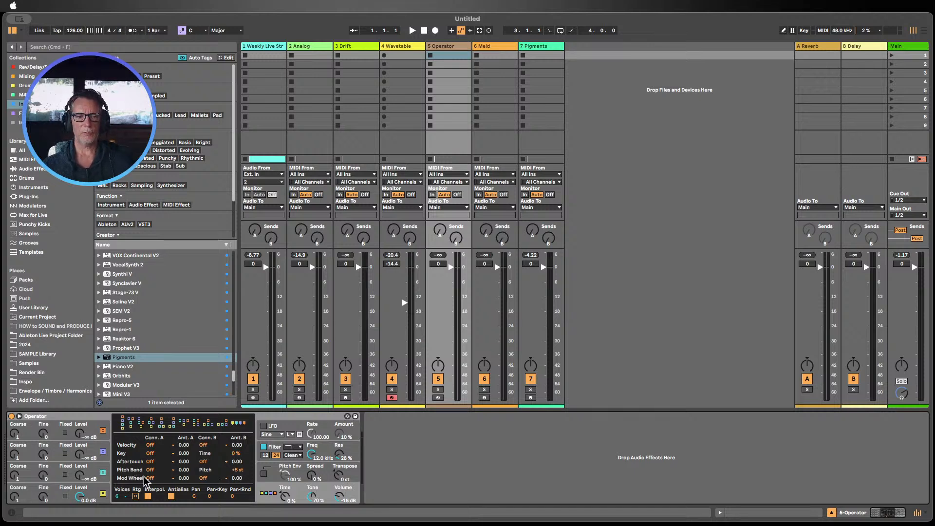
left_click(103, 475)
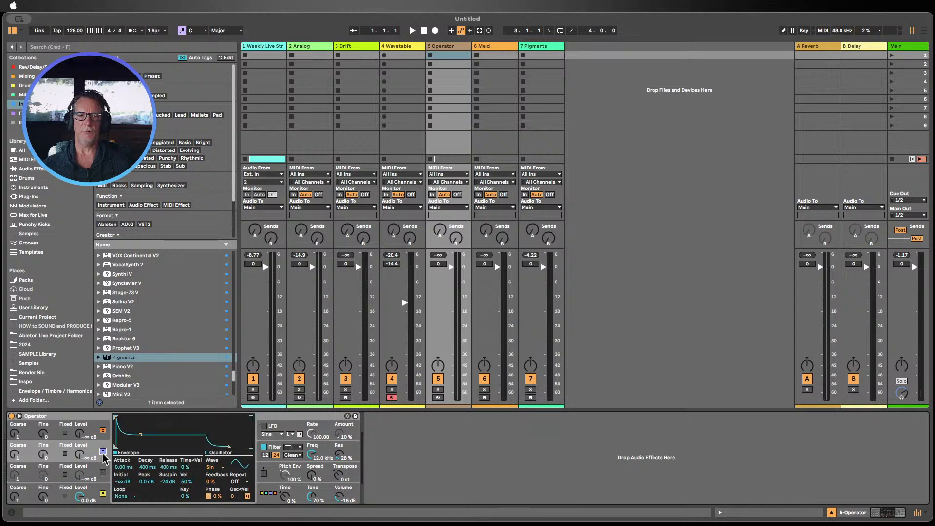
left_click(103, 435)
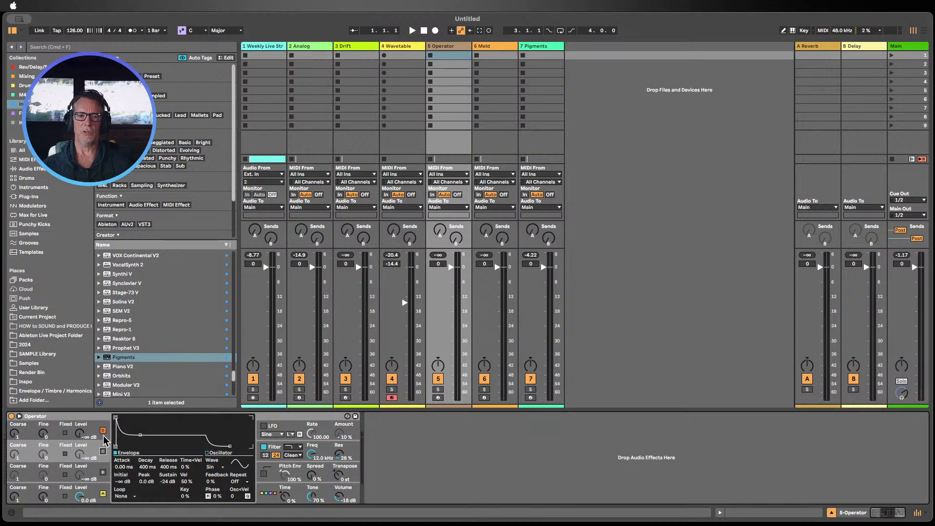
left_click(103, 471)
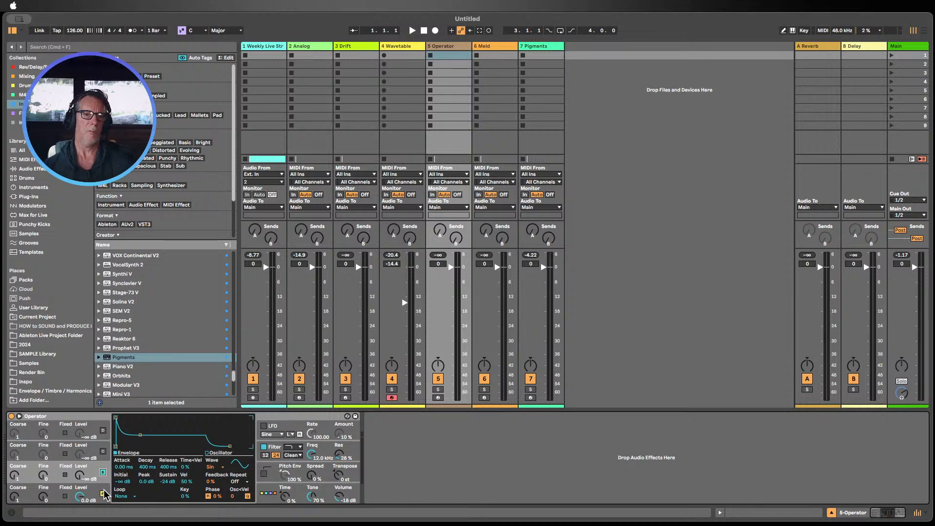
Step: Switch Operator back to the first algorithm and return to the operator envelope view
left_click(271, 493)
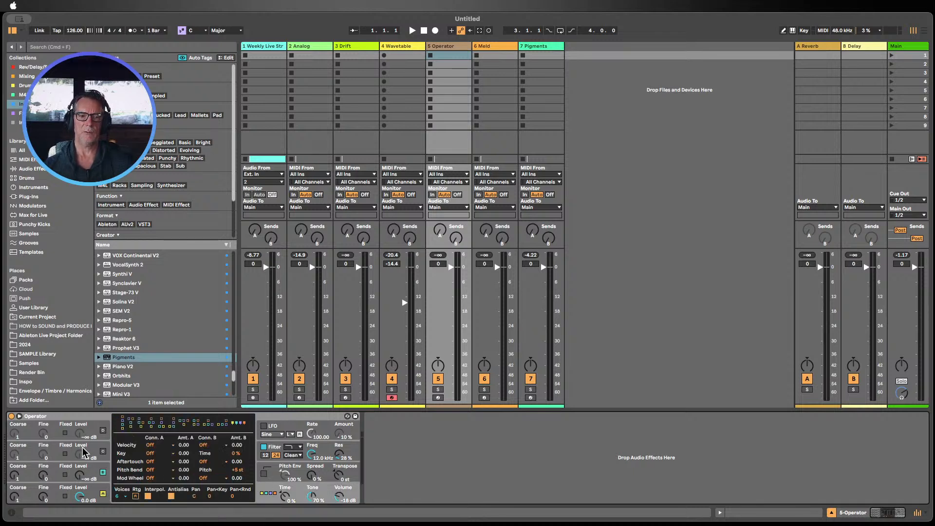
left_click(102, 452)
left_click(103, 433)
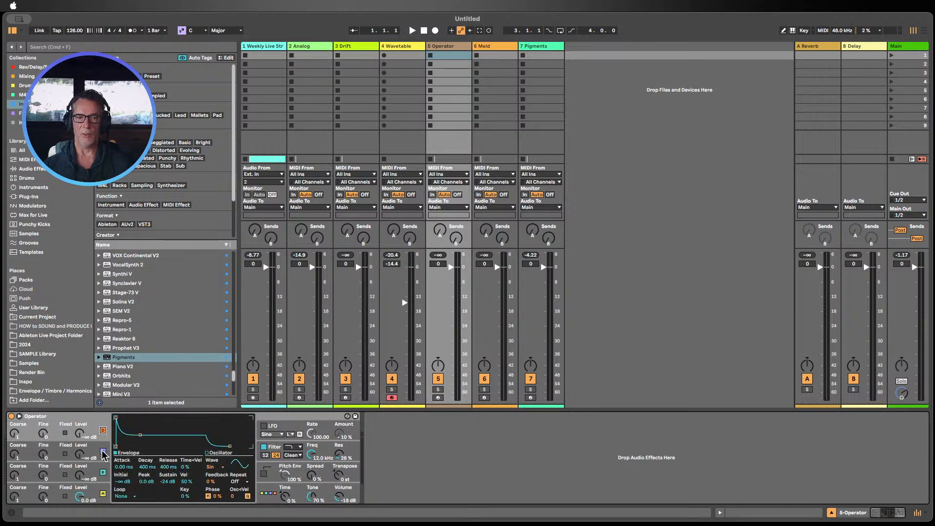
left_click(89, 419)
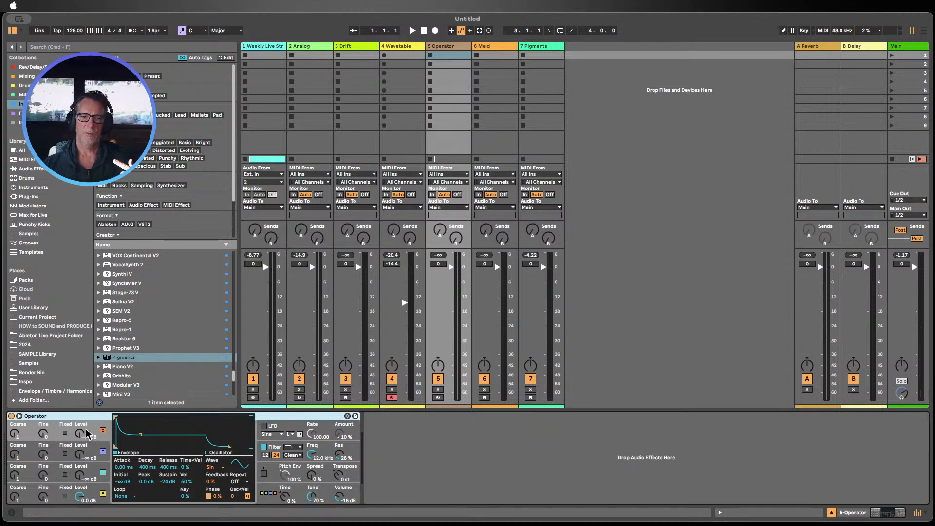
left_click(263, 494)
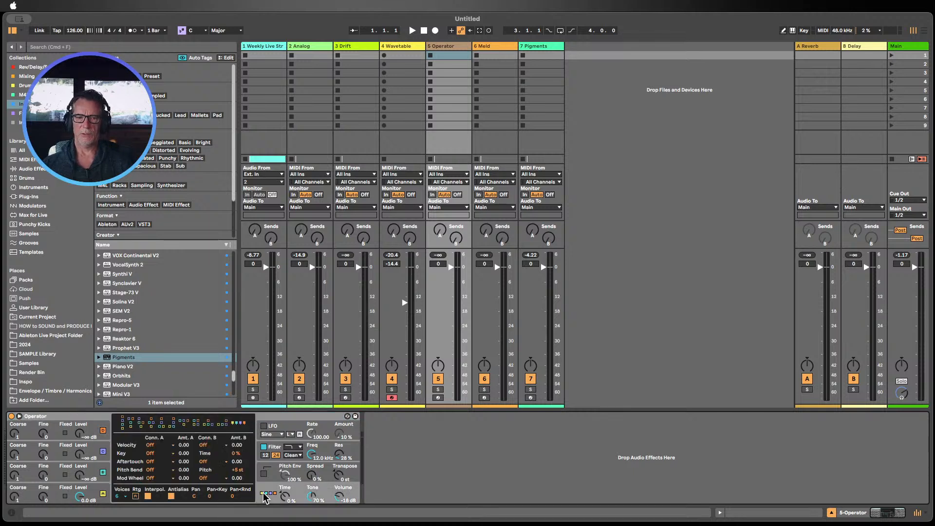
left_click(121, 421)
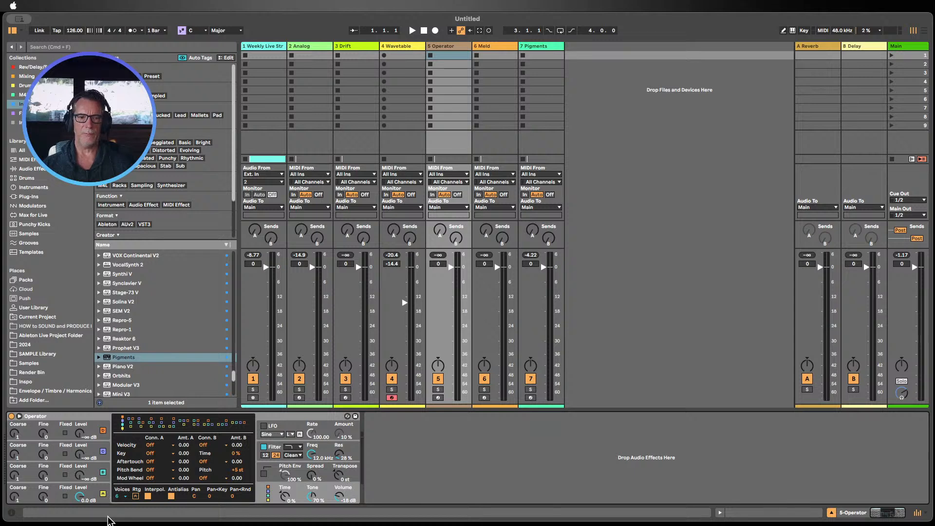
left_click(60, 502)
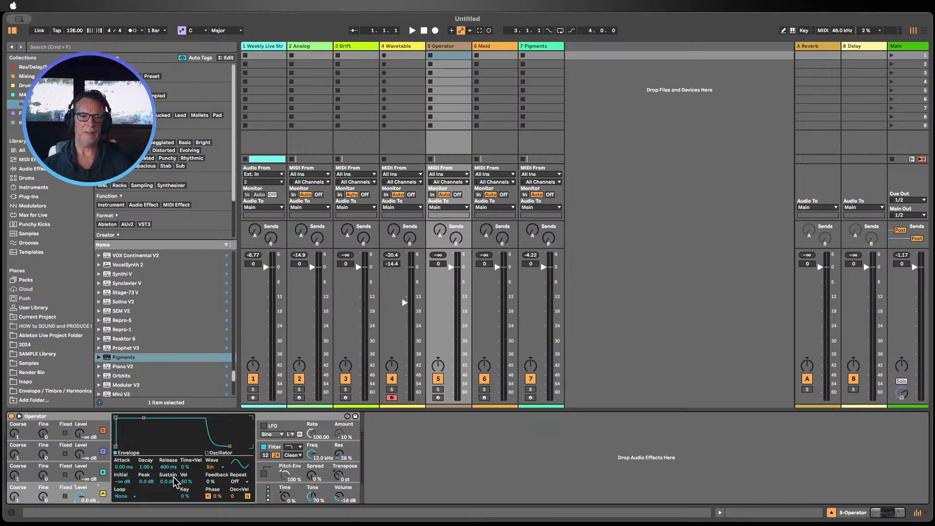
Step: Draw custom harmonics in Operator's oscillator waveform view, then return to the envelope view
left_click(206, 453)
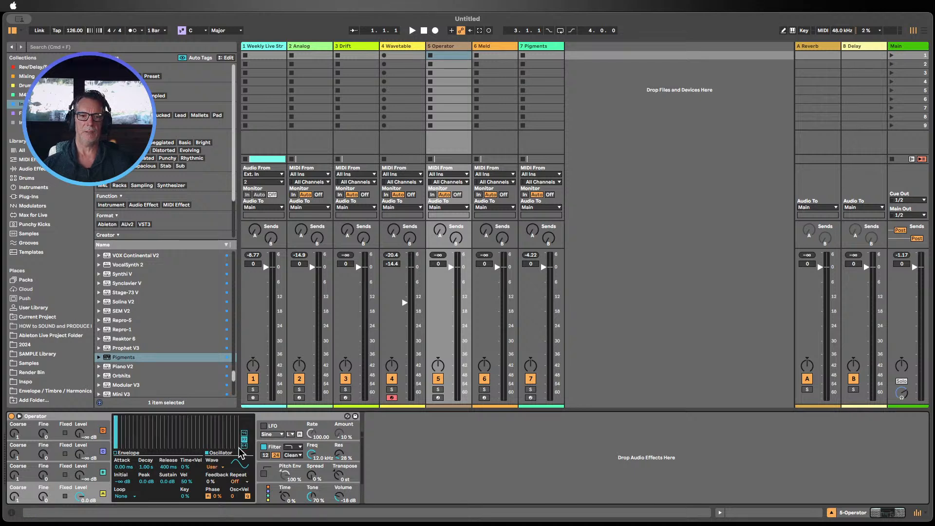
mouse_move(131, 444)
left_mouse_down()
mouse_move(173, 425)
mouse_move(234, 433)
mouse_move(158, 428)
mouse_move(131, 445)
mouse_move(241, 470)
left_mouse_up()
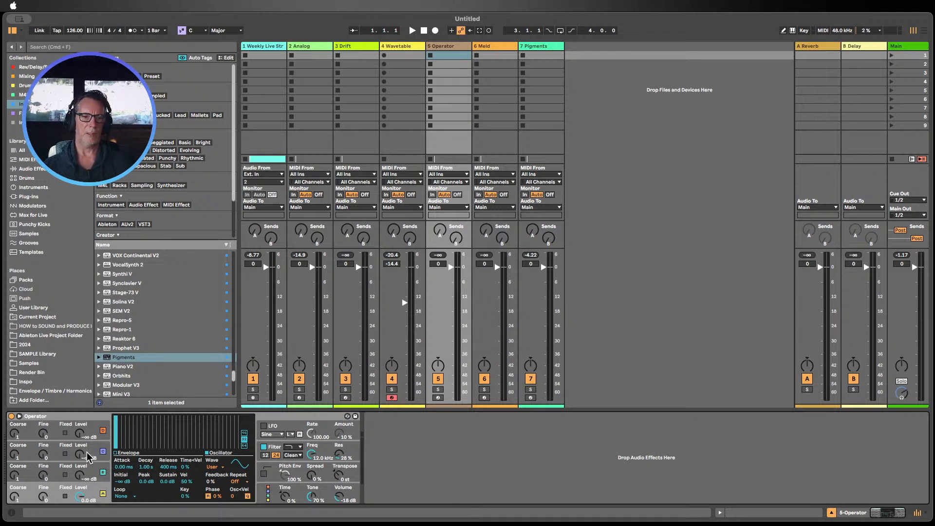
left_click(119, 454)
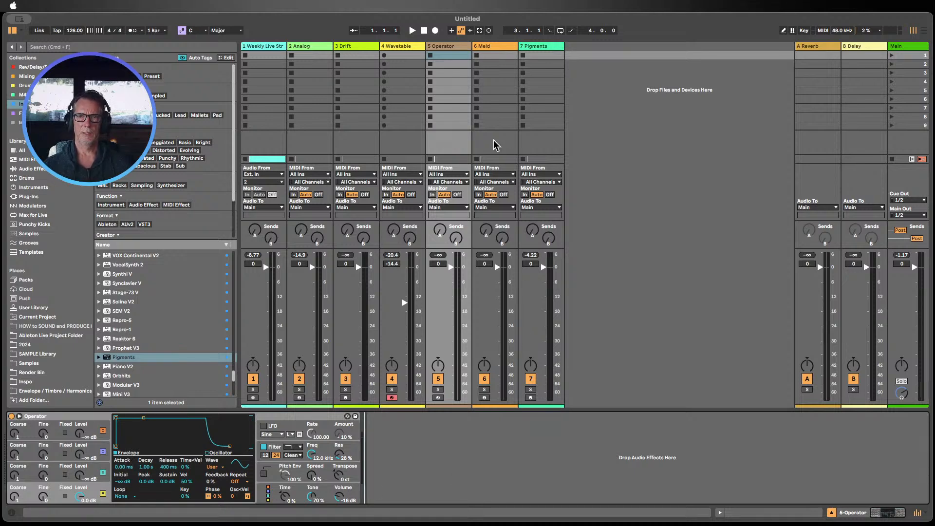
Step: Open the Meld track, toggle its engines A and B, and arm the track for recording
left_click(489, 47)
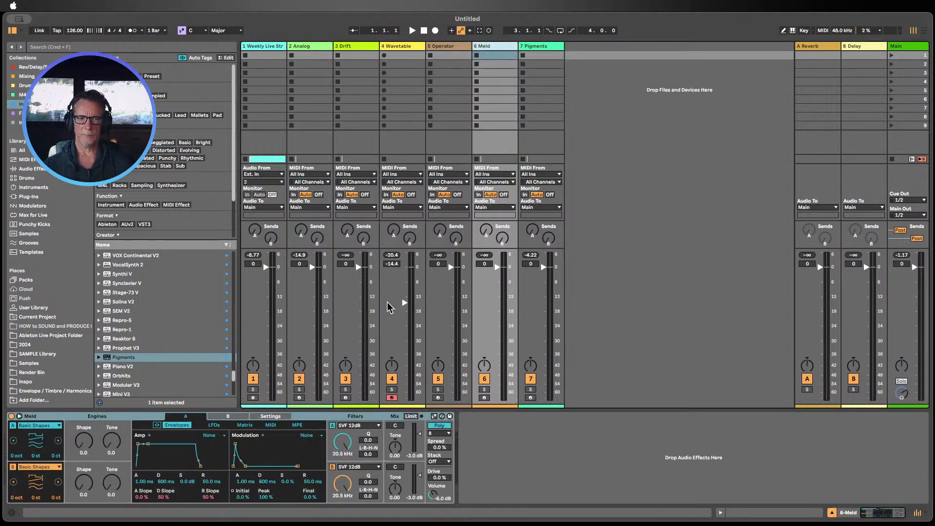
left_click(73, 419)
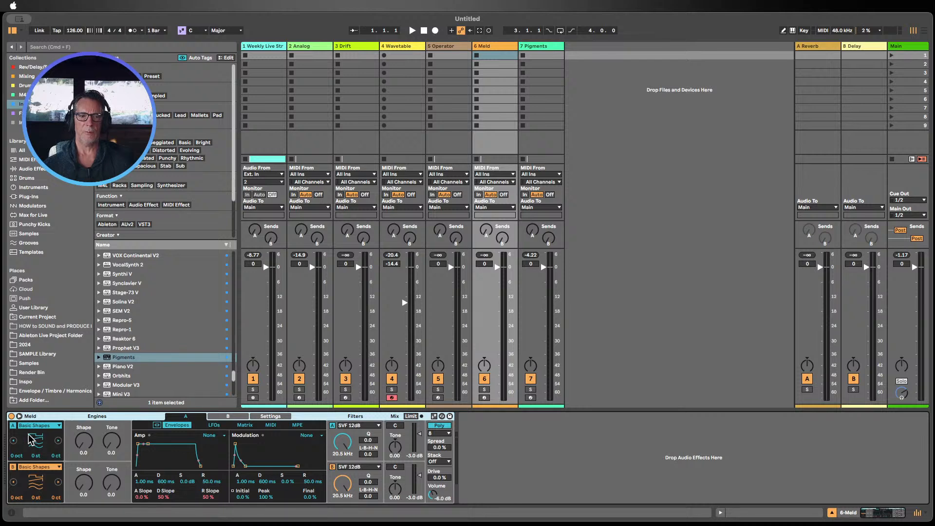
left_click(12, 425)
left_click(13, 466)
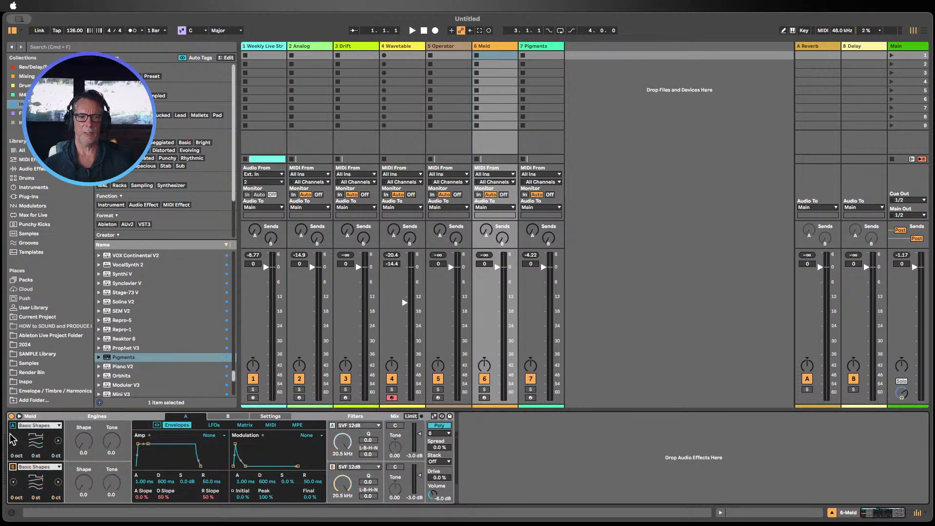
left_click(13, 425)
left_click(11, 467)
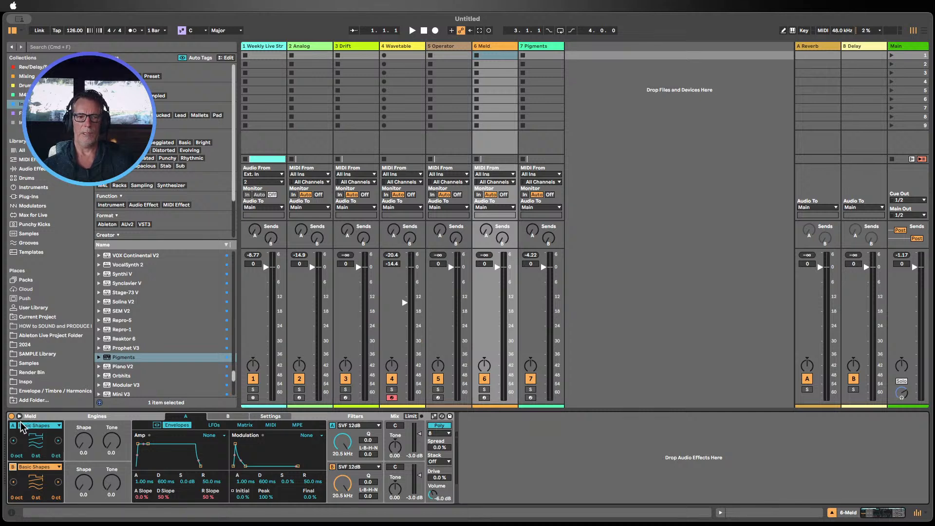
left_click(13, 467)
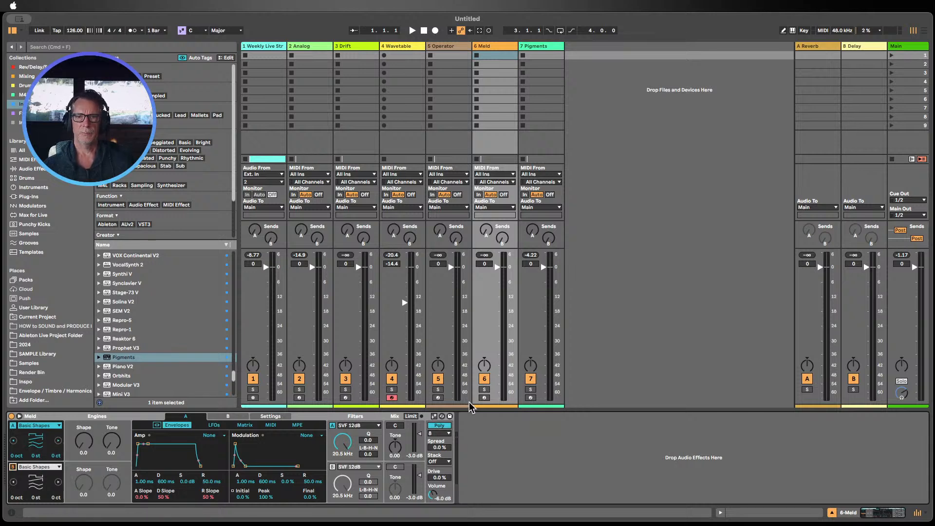
left_click(484, 397)
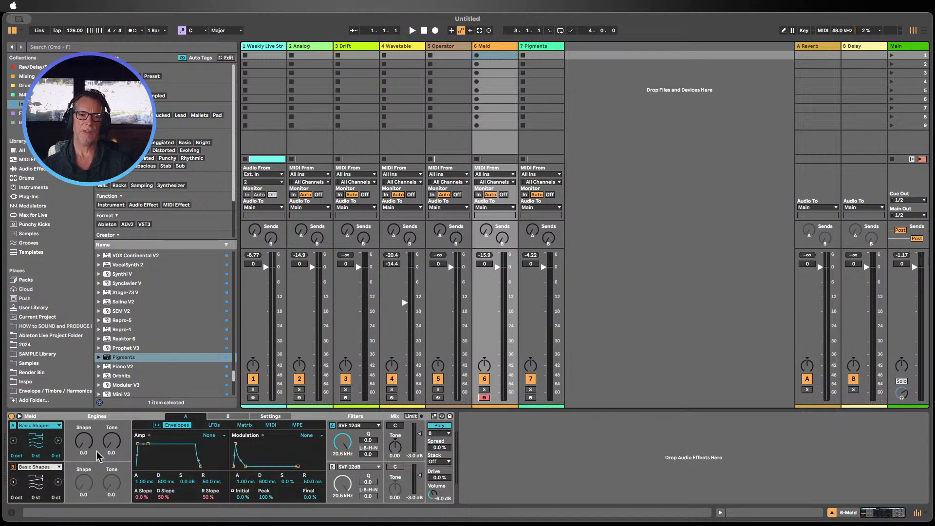
Step: Adjust engine A's Shape in Meld to 54.8
left_click_drag(88, 449, 89, 428)
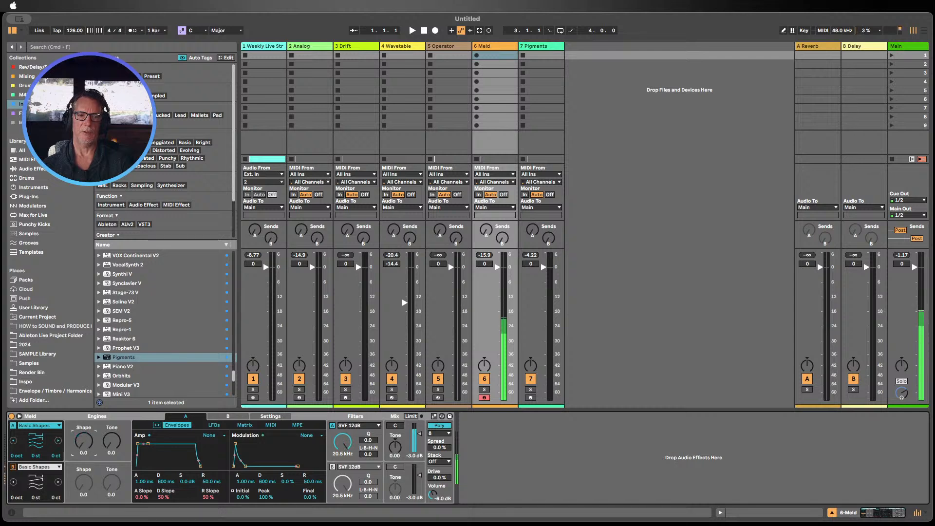
left_click_drag(88, 446, 87, 469)
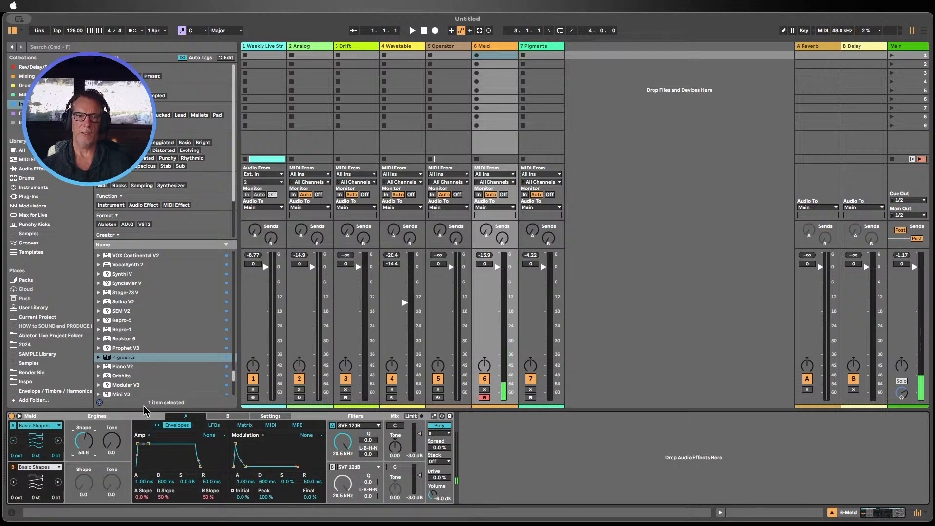
Step: Copy the Vizualiser rack from the Analog track onto the Meld track
left_click(542, 55)
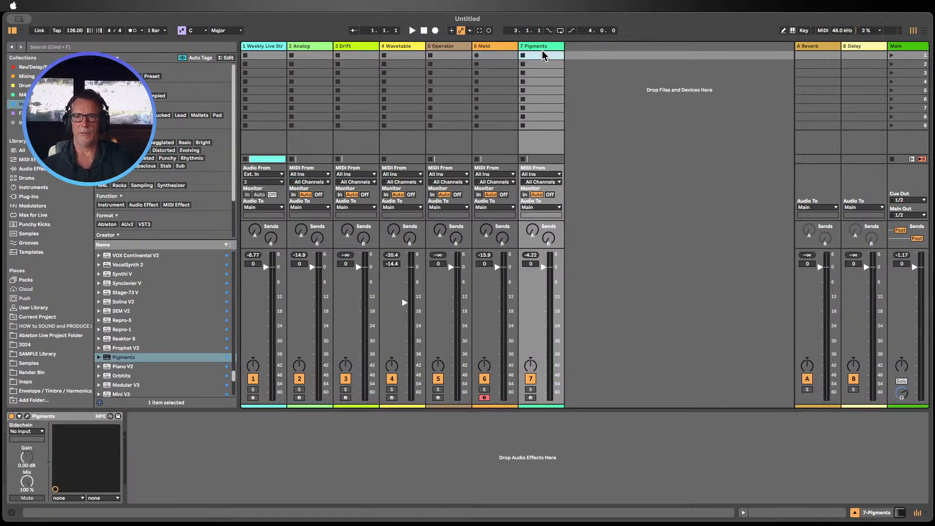
left_click(313, 54)
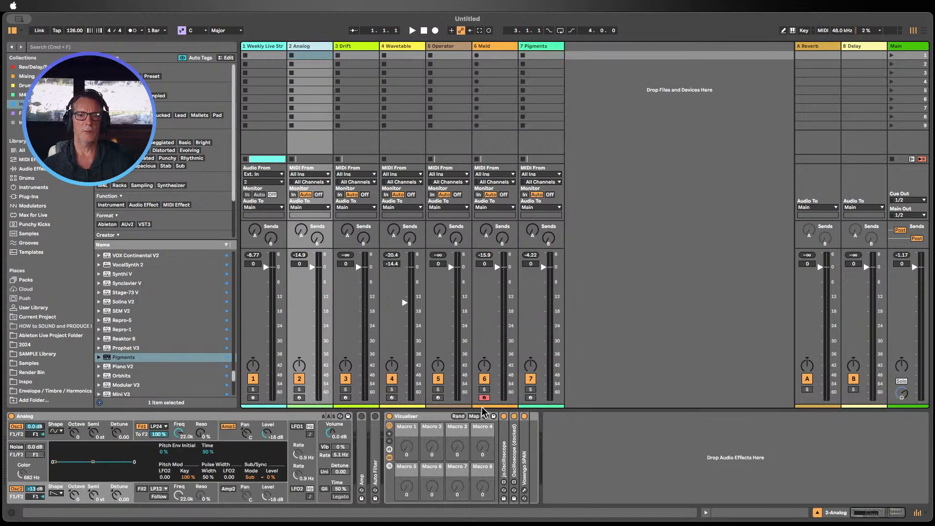
left_click(411, 423)
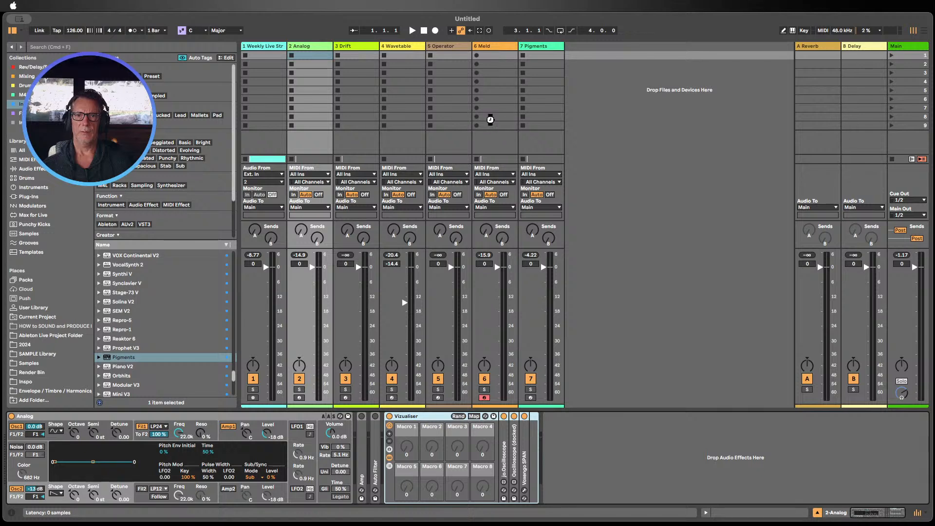
left_click(491, 138)
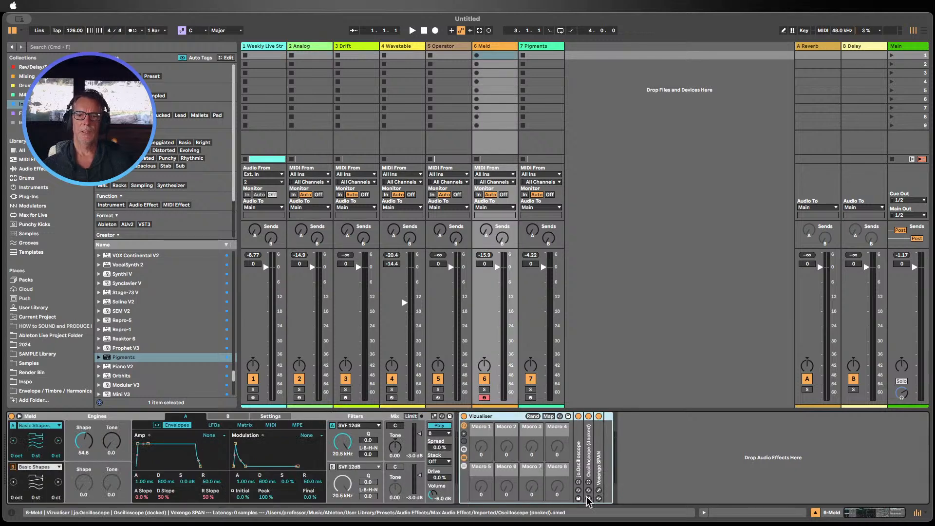
Step: Expand the oscilloscope into its own window and move it over the session view
left_click(579, 444)
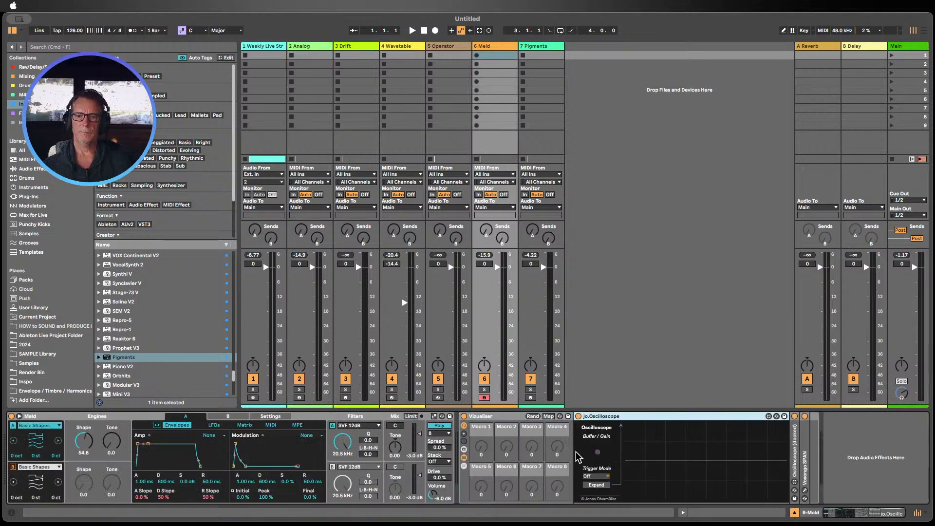
left_click(596, 485)
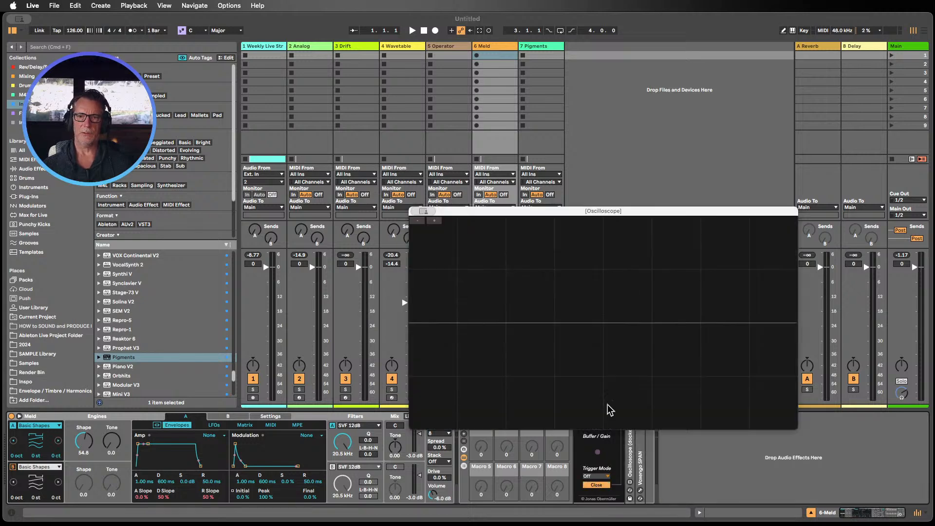
left_click_drag(599, 211, 767, 88)
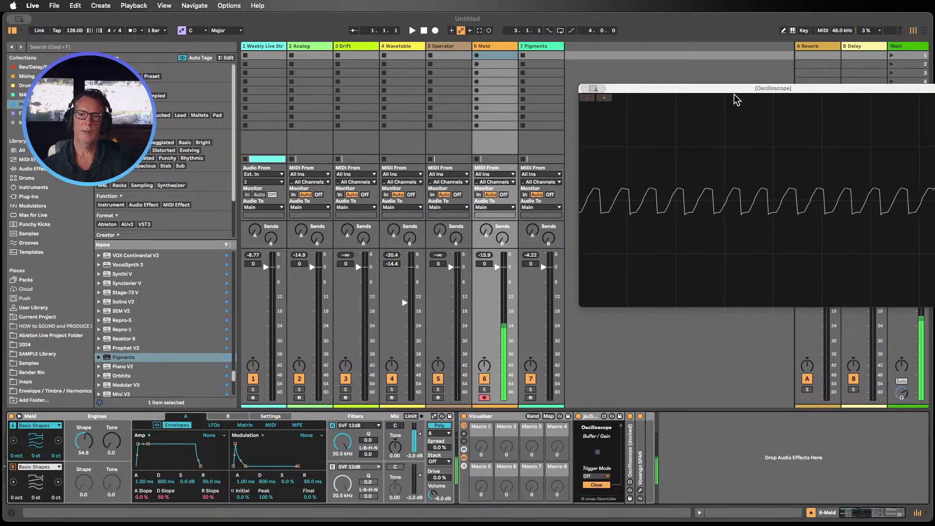
Step: Sweep engine A's Shape up to 100.0 while watching the oscilloscope
left_click(84, 442)
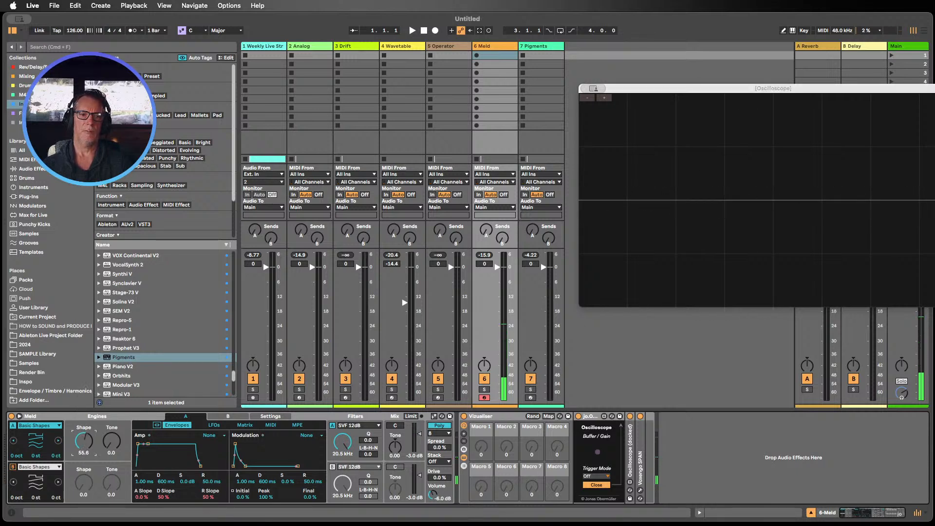
left_click_drag(83, 441, 84, 392)
left_click_drag(84, 441, 84, 511)
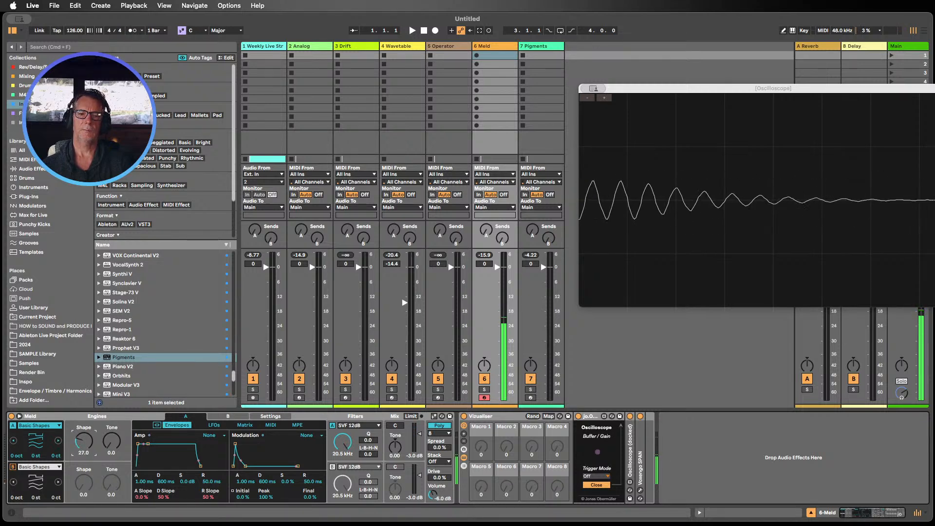
mouse_move(84, 440)
left_mouse_down()
mouse_move(84, 421)
mouse_move(84, 438)
mouse_move(84, 428)
left_mouse_up()
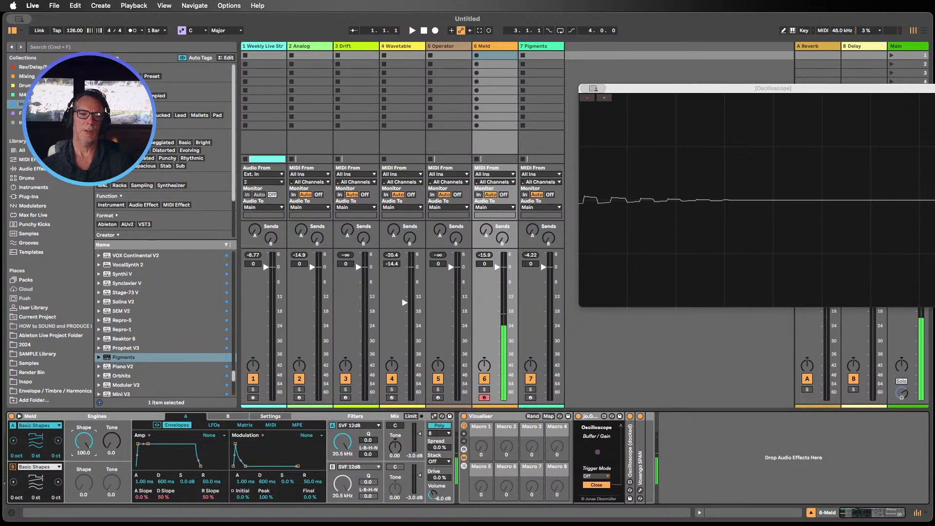
Step: Sweep engine A's Tone, then reset both Tone and Shape to their defaults
mouse_move(112, 440)
left_mouse_down()
mouse_move(107, 422)
mouse_move(112, 447)
left_mouse_up()
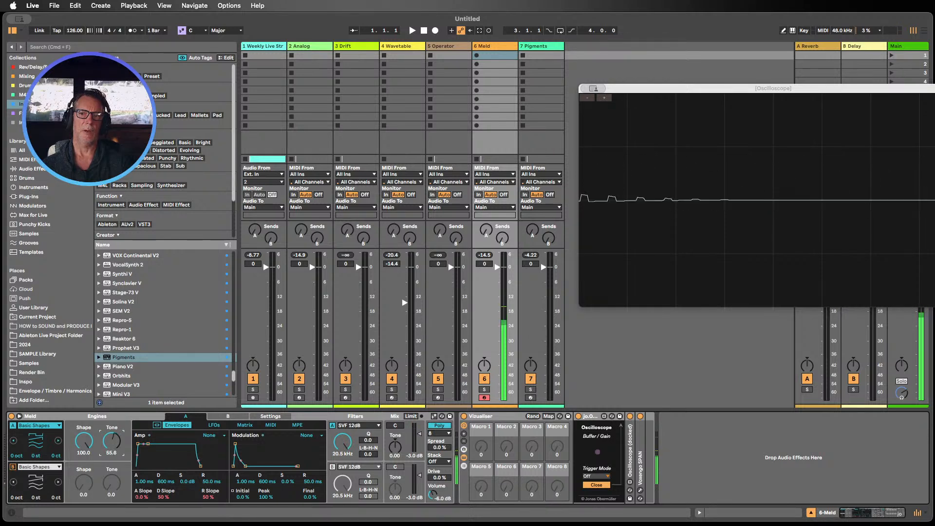
mouse_move(112, 440)
left_mouse_down()
mouse_move(111, 451)
mouse_move(111, 424)
left_mouse_up()
double_click(111, 442)
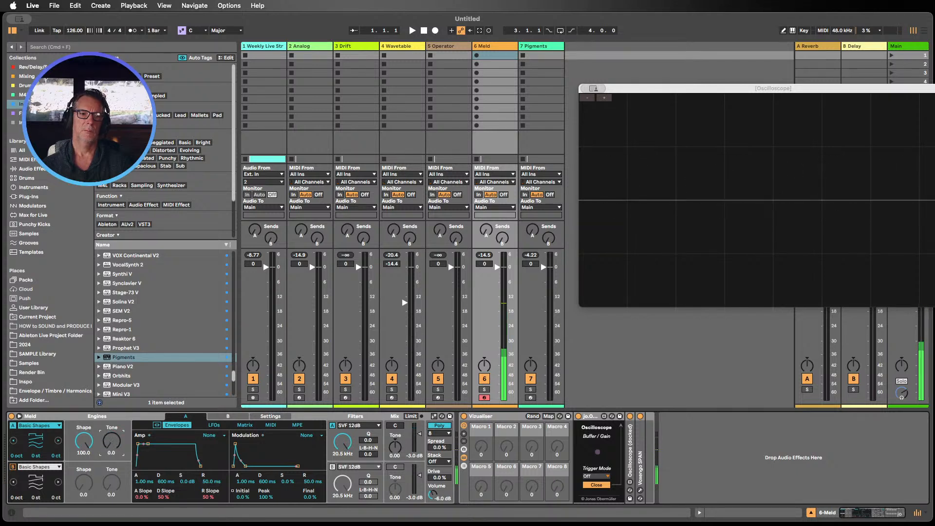
double_click(82, 441)
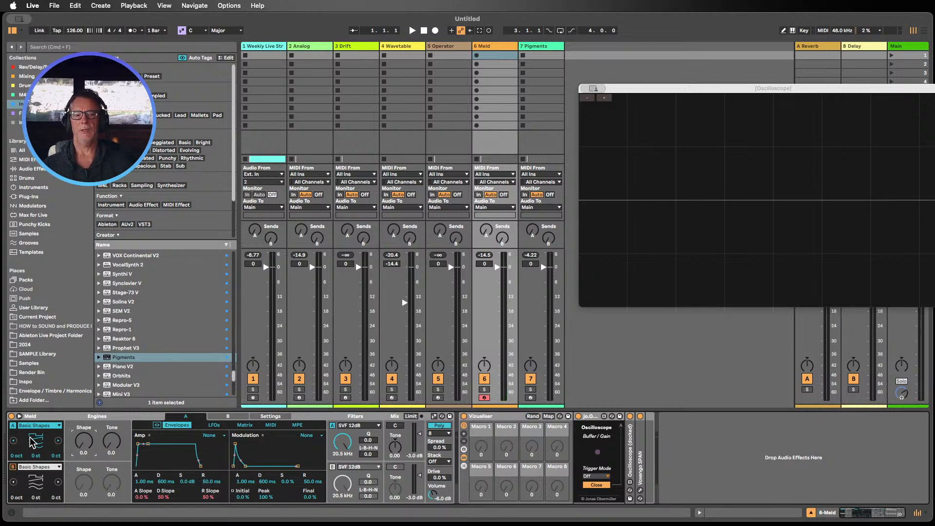
left_click(13, 467)
left_click(13, 468)
left_click(13, 467)
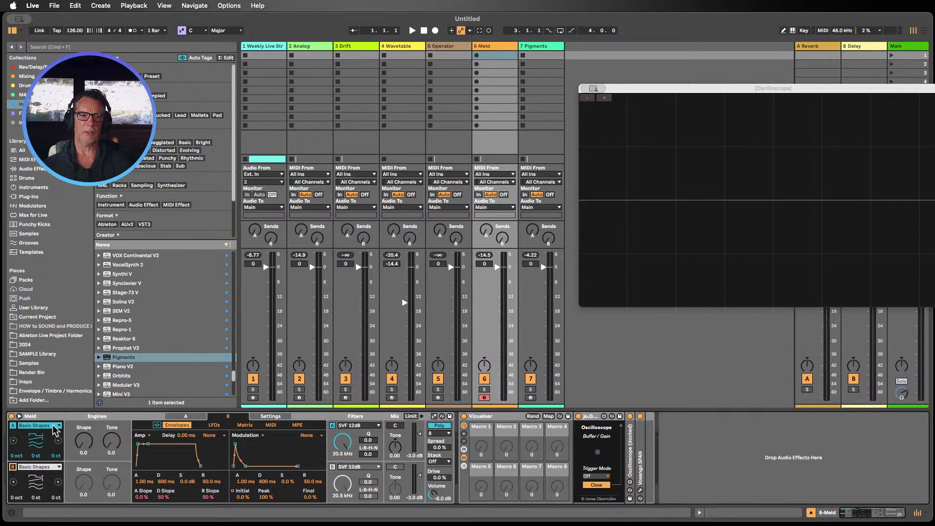
left_click(69, 426)
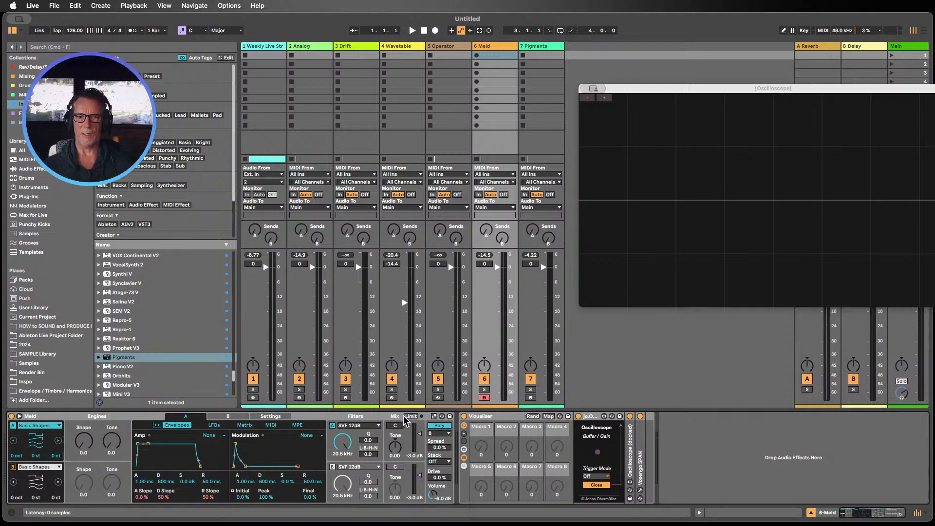
Step: Open Meld's expanded modulation matrix view, close the floating oscilloscope window, and collapse the matrix again
left_click(19, 416)
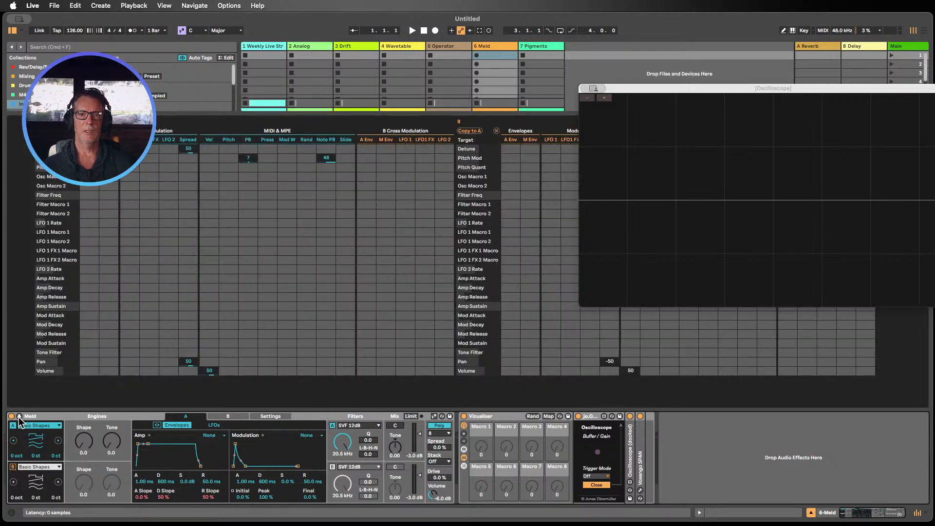
left_click_drag(653, 92, 689, 114)
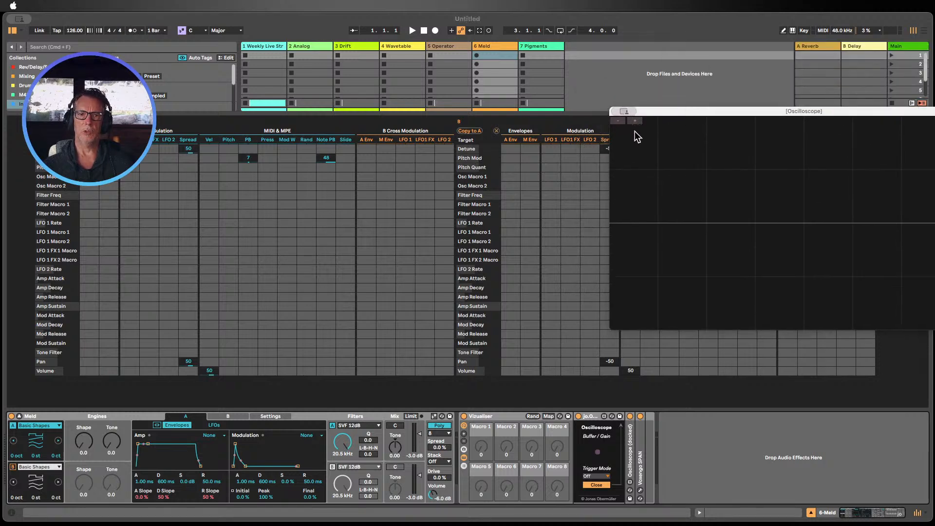
left_click(634, 131)
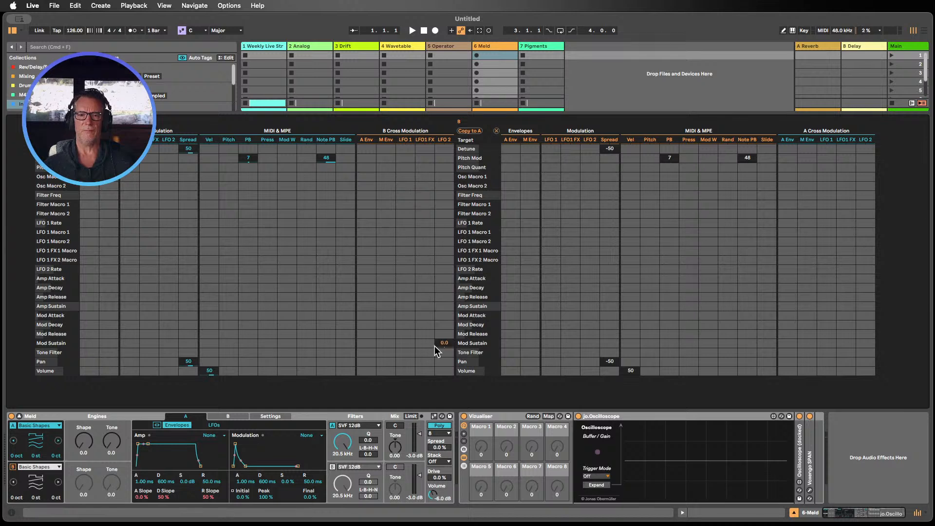
left_click(19, 415)
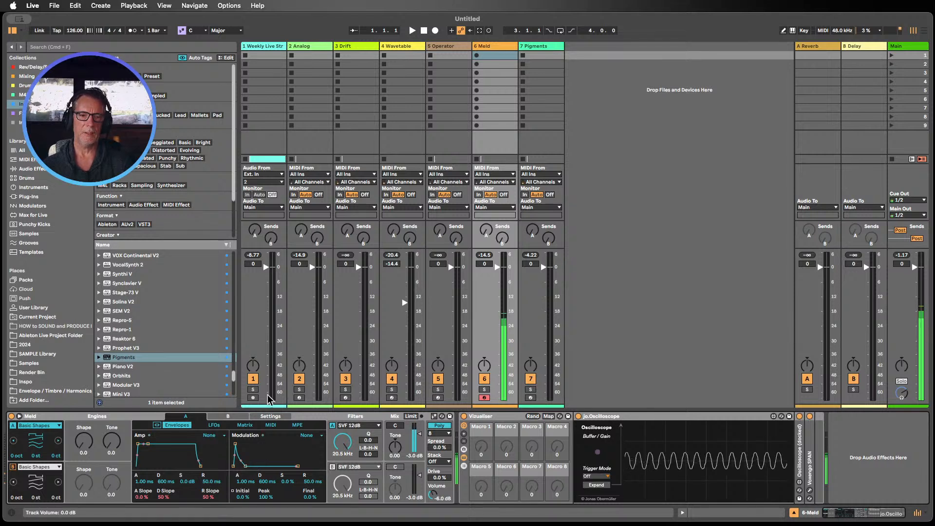
Step: Set the amp envelope's decay to 17.4 s with sustain at 0.0 dB, and engine A's Shape to 52.4
left_click_drag(187, 482, 188, 512)
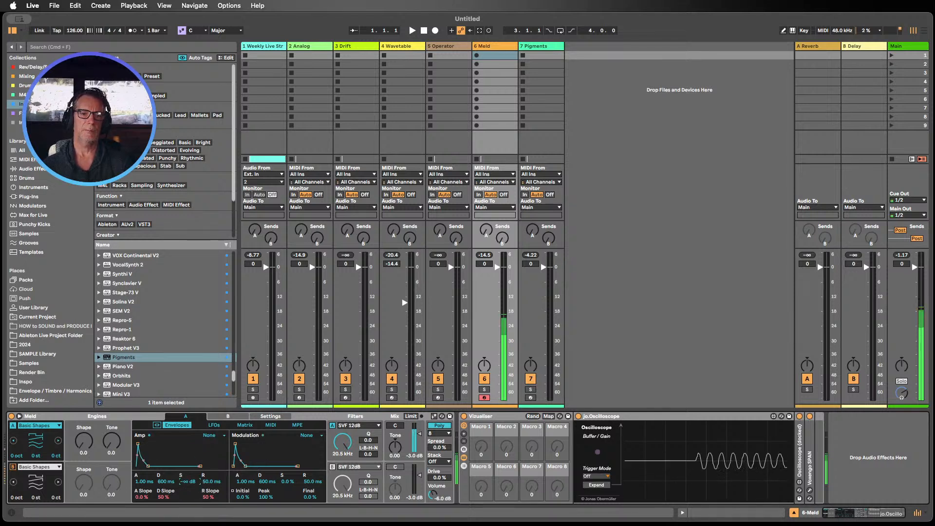
left_click_drag(158, 482, 161, 450)
left_click_drag(188, 482, 188, 460)
left_click_drag(84, 447, 84, 424)
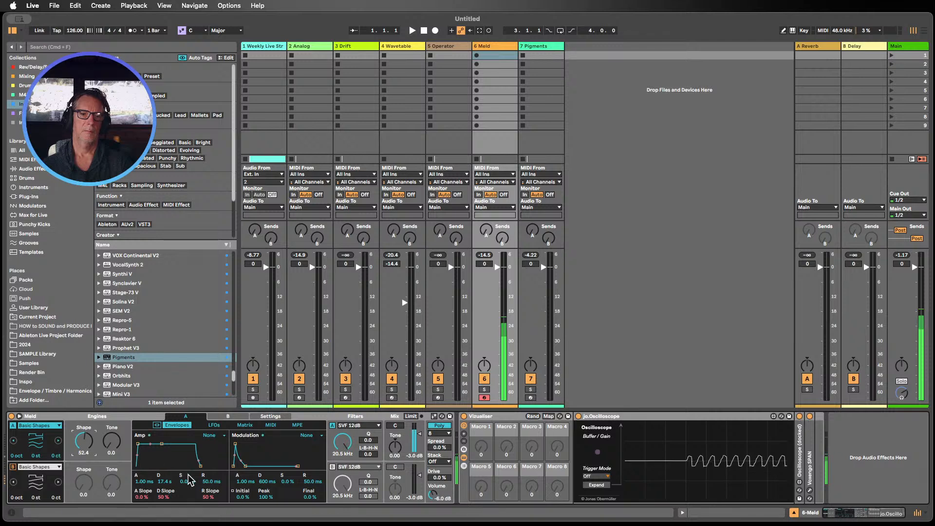
Step: Set the amp envelope's attack to about 1.01 s and its release to 1.57 s
left_click_drag(210, 481, 211, 450)
left_click_drag(144, 481, 144, 461)
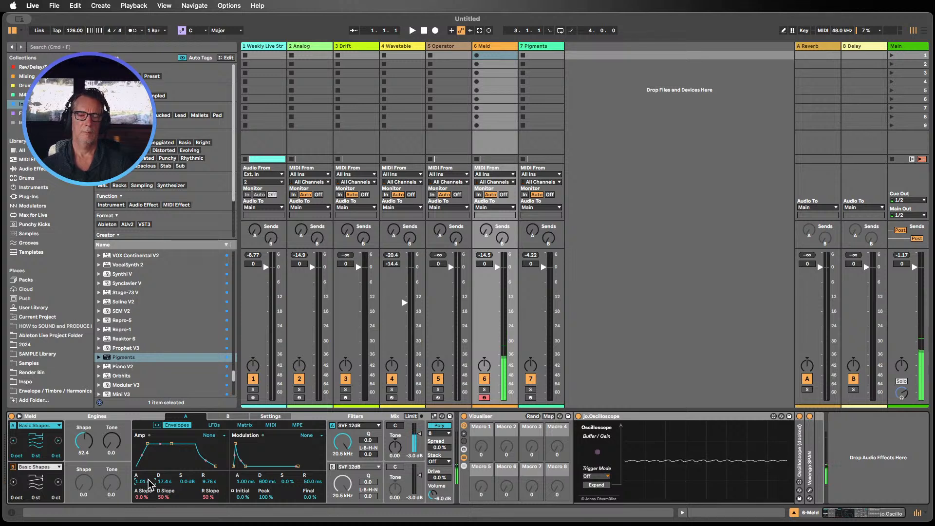
mouse_move(210, 481)
left_mouse_down()
mouse_move(209, 494)
mouse_move(206, 484)
left_mouse_up()
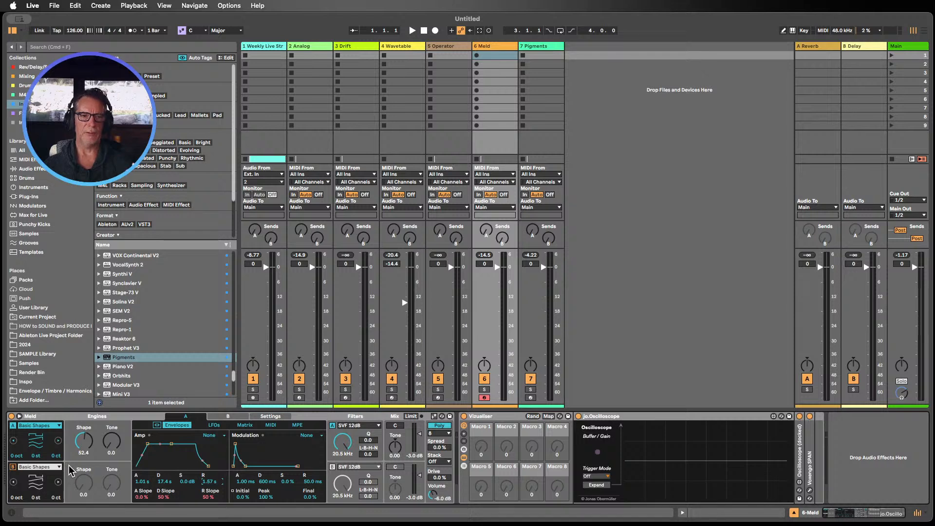
Step: Switch engine A's oscillator type to Dual Basic Shapes
left_click(58, 442)
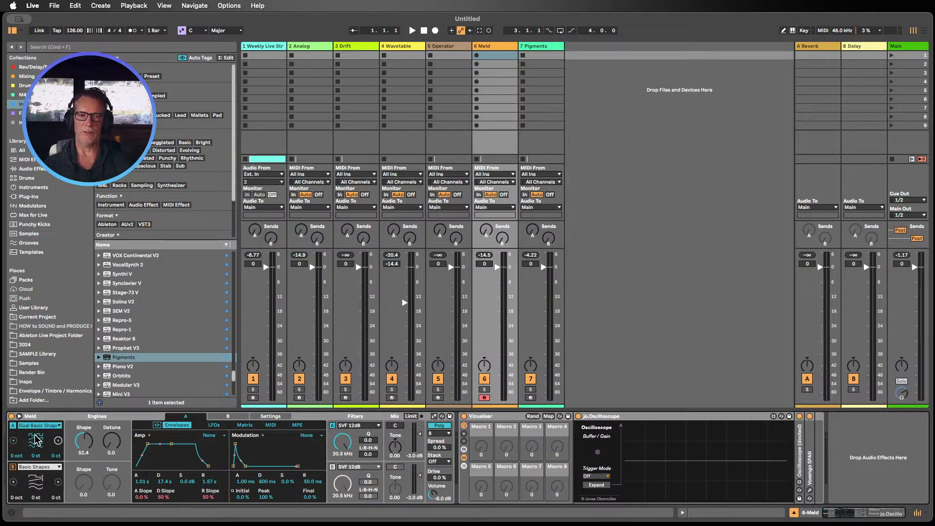
Step: Cycle Meld engine A's oscillator type to Sub, and browse the filter type list without changing it
left_click(59, 441)
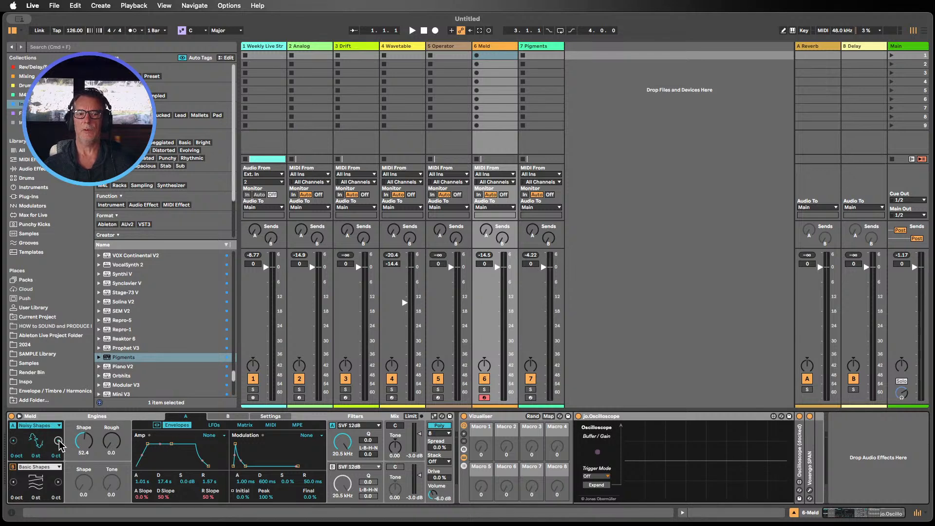
left_click(59, 441)
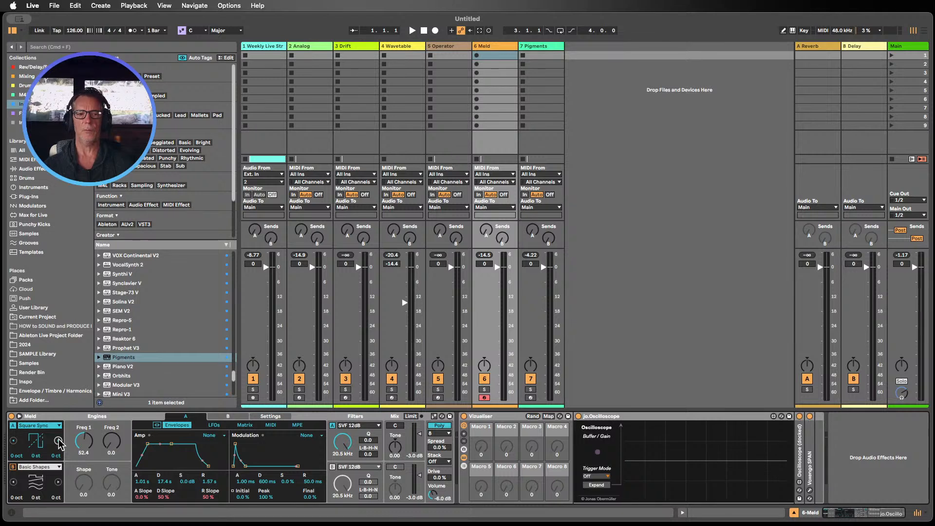
left_click(59, 441)
left_click(58, 442)
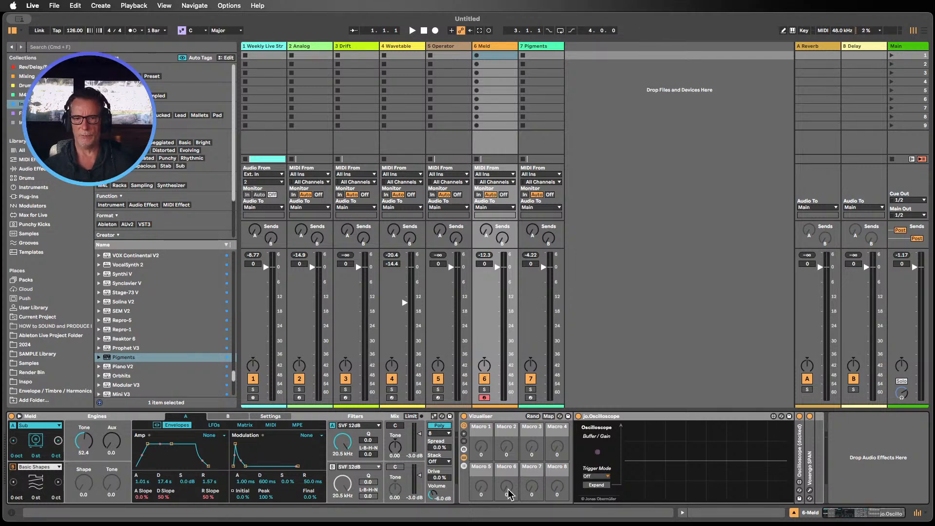
left_click(356, 426)
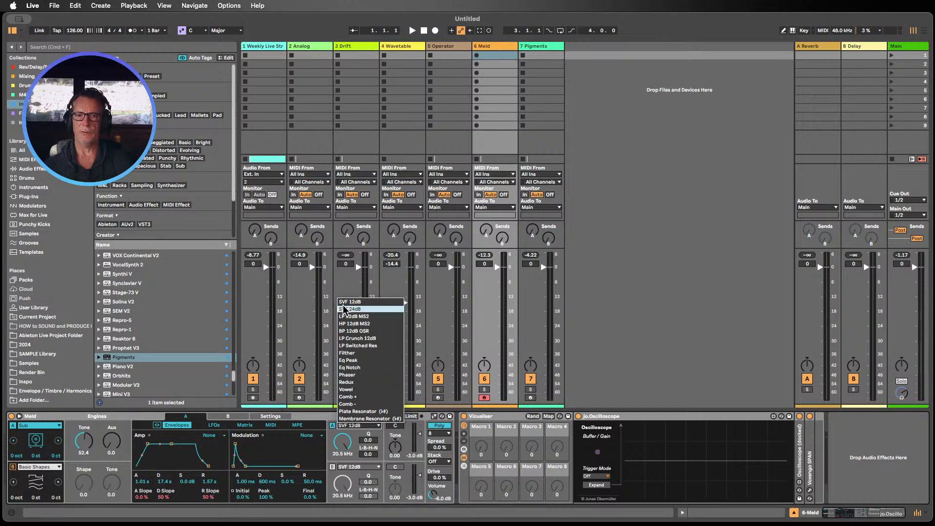
left_click(627, 324)
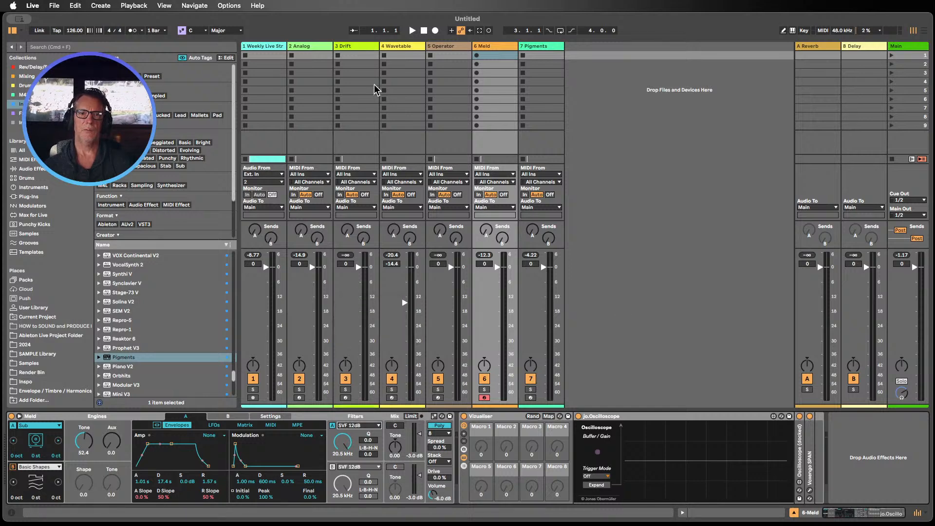
Step: Switch to the Analog track and change the waveform shapes of Oscillator 1 and Oscillator 2
left_click(321, 55)
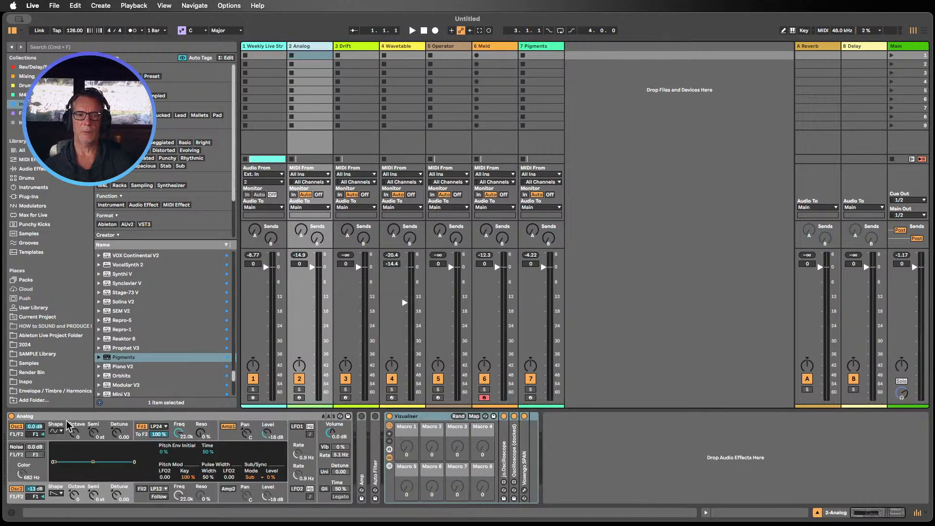
left_click(56, 430)
left_click(58, 437)
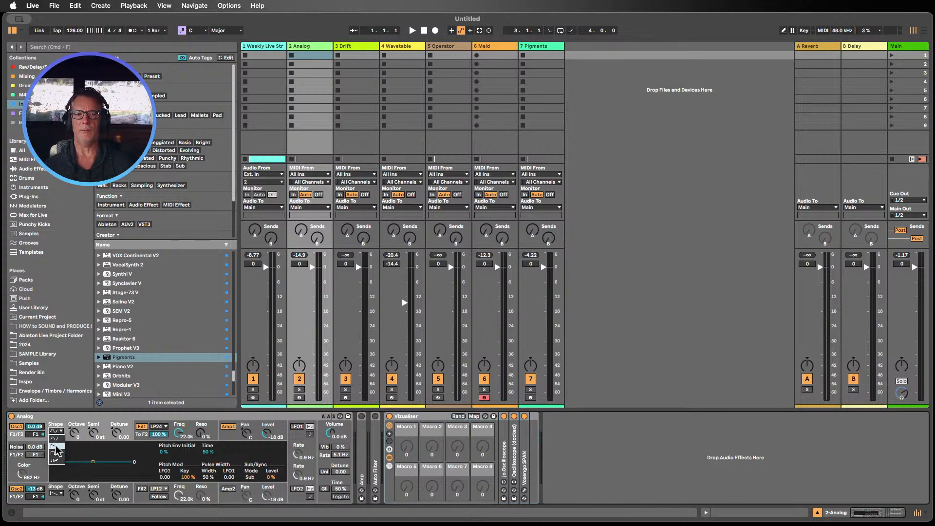
left_click(57, 494)
left_click(59, 494)
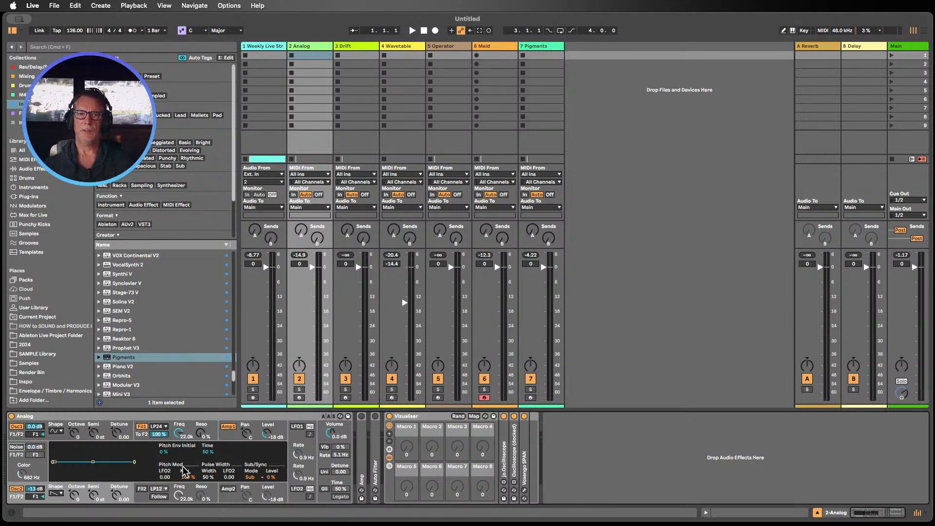
Step: Return to Meld and switch engine A's oscillator type to Swarm Sine
left_click(492, 47)
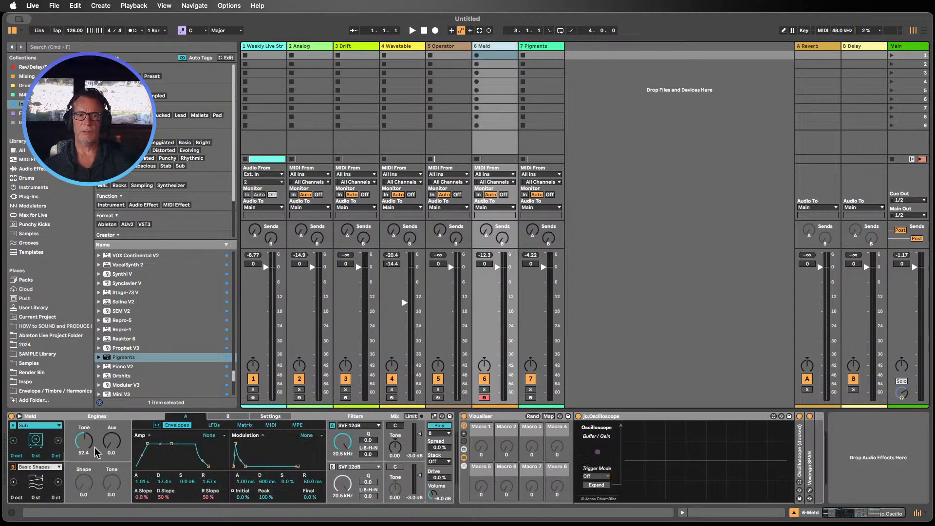
left_click(58, 440)
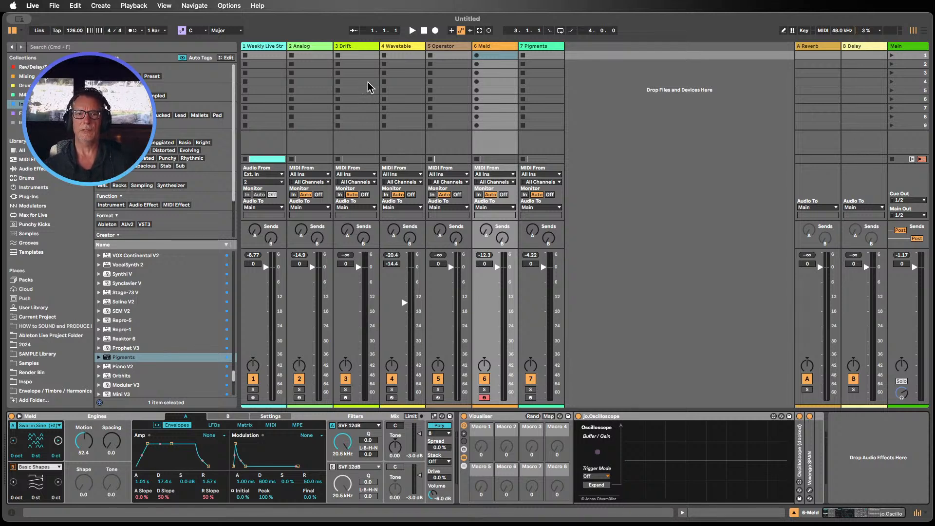
Step: Open Operator, browse its oscillator wave list, and view its envelope and pitch envelope sections
left_click(446, 47)
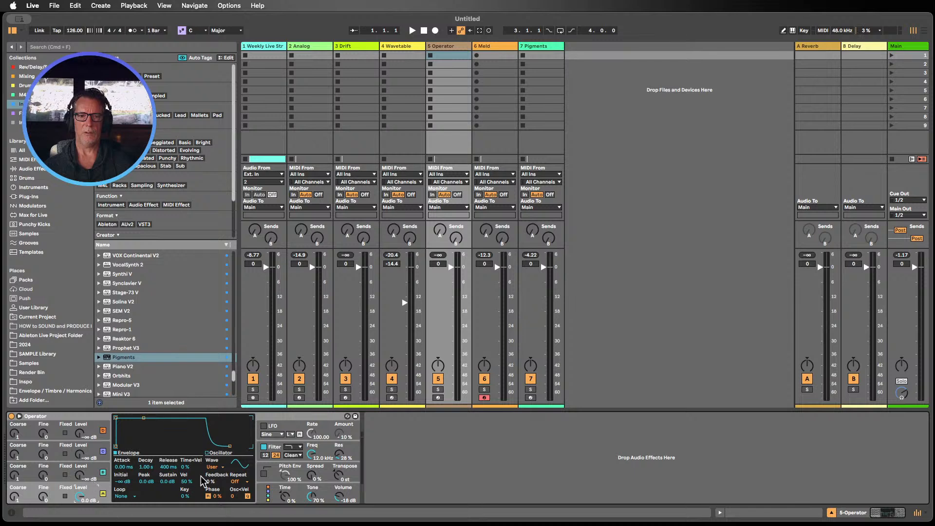
left_click(212, 467)
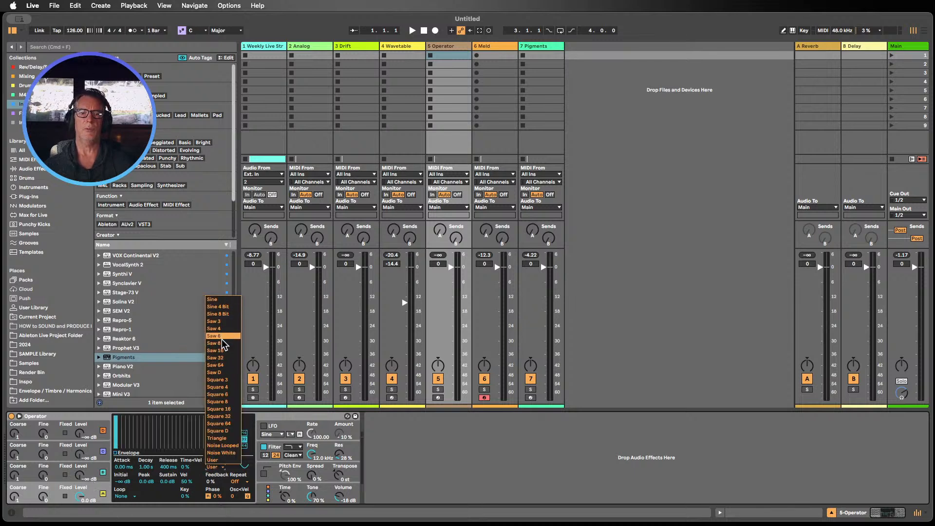
left_click(423, 442)
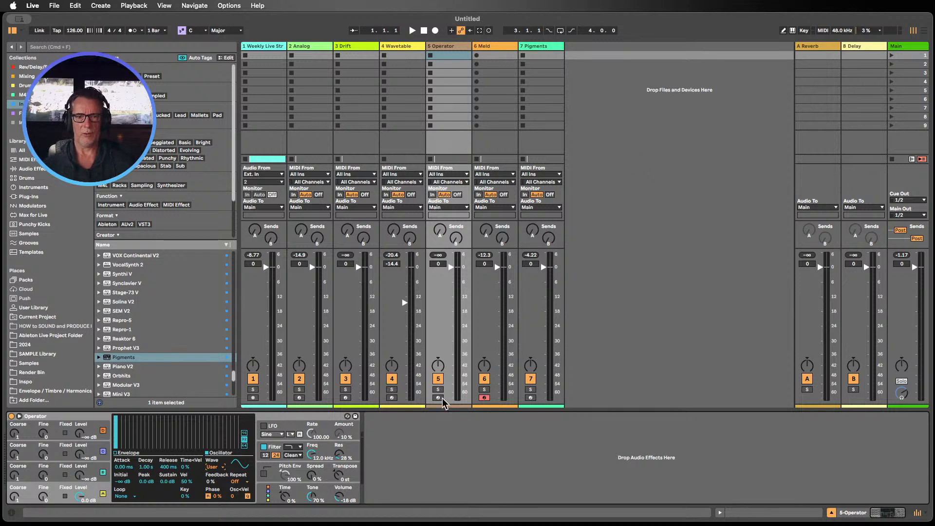
left_click(120, 460)
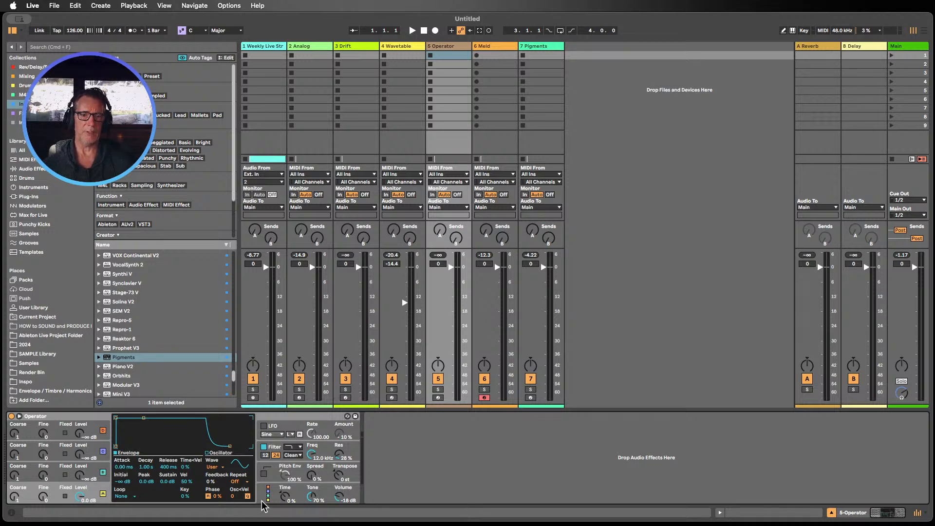
left_click(292, 469)
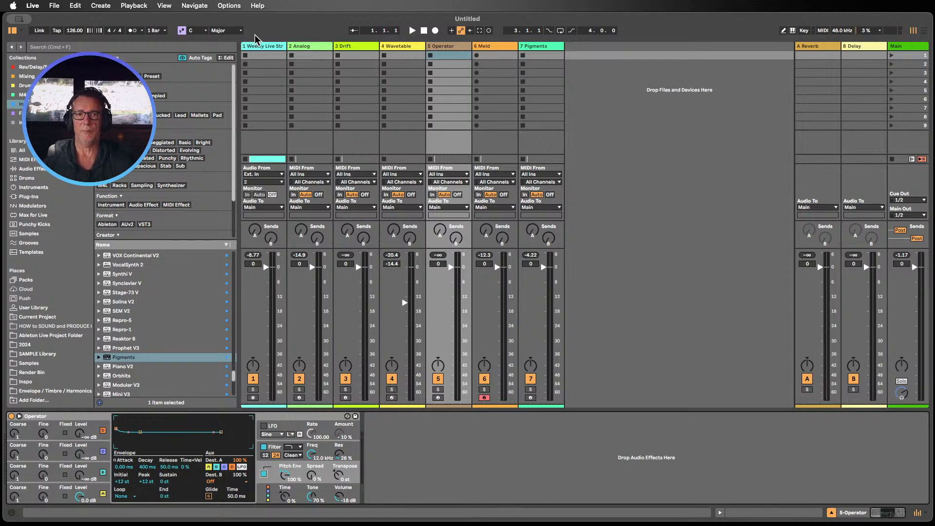
Step: Reopen the Analog track and inspect Oscillator 1's shape setting
left_click(310, 48)
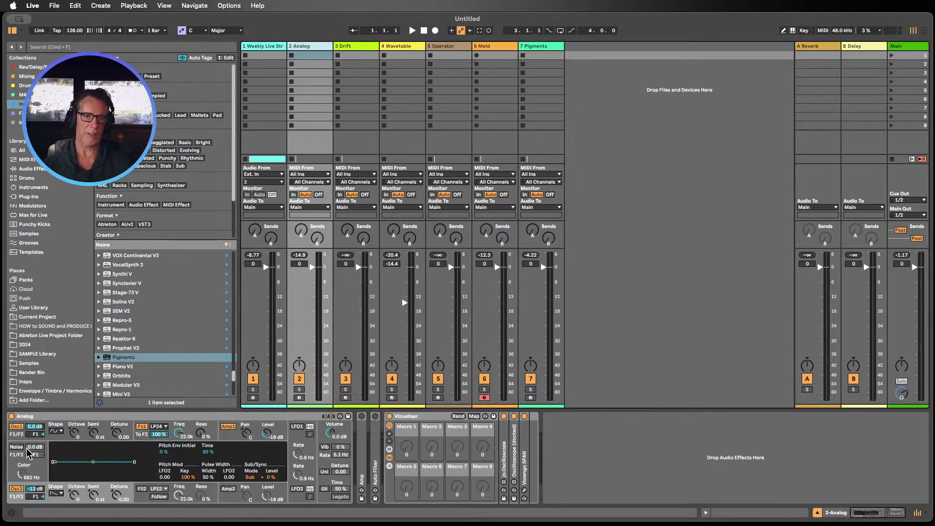
left_click(54, 430)
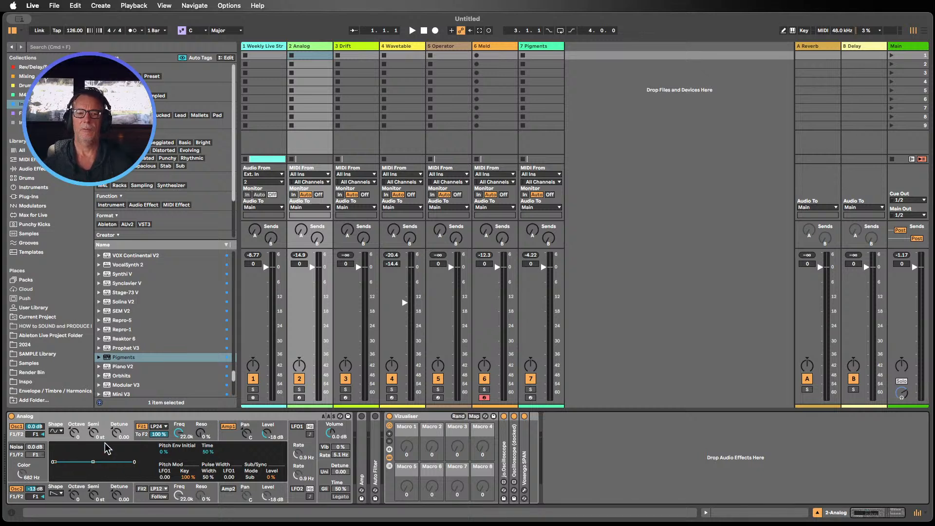
Step: Open Wavetable's modulation matrix, arm the track, and route Env 3 to Pitch with an amount of 4.5
left_click(410, 55)
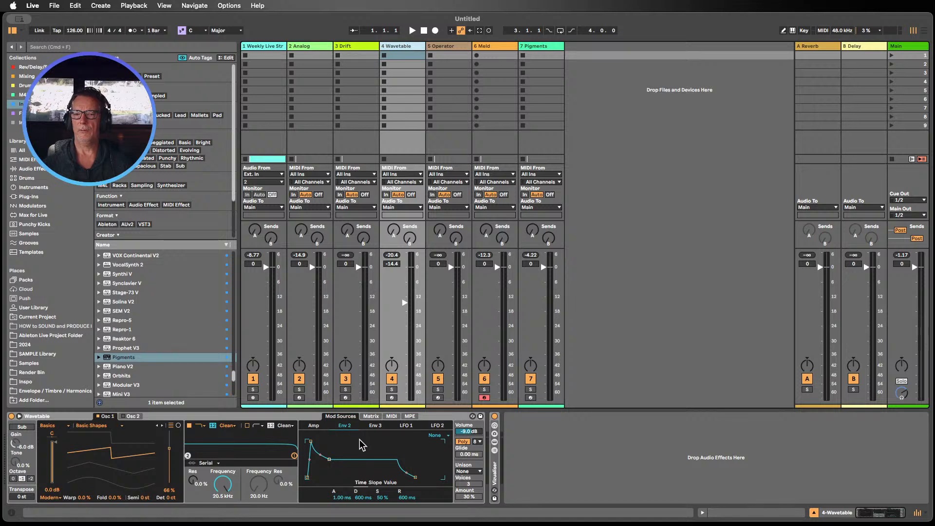
left_click(372, 417)
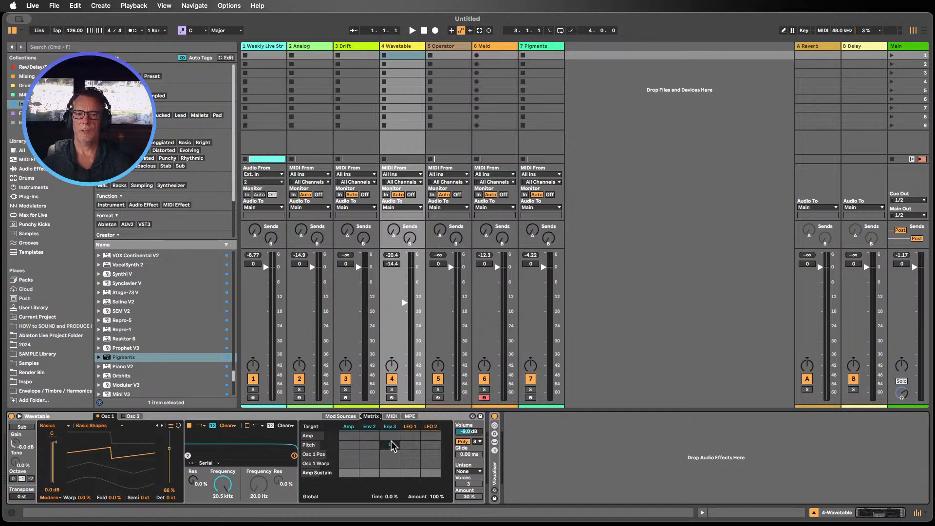
left_click_drag(396, 447, 396, 423)
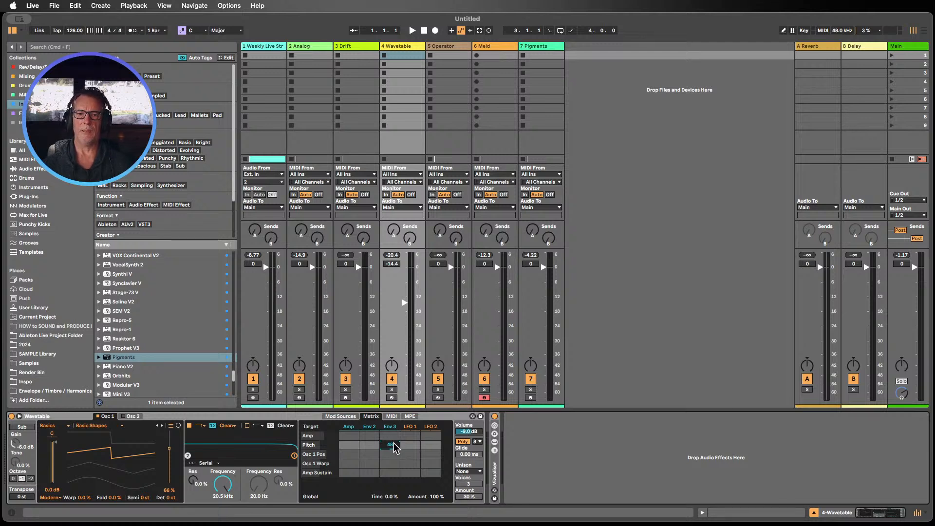
double_click(394, 445)
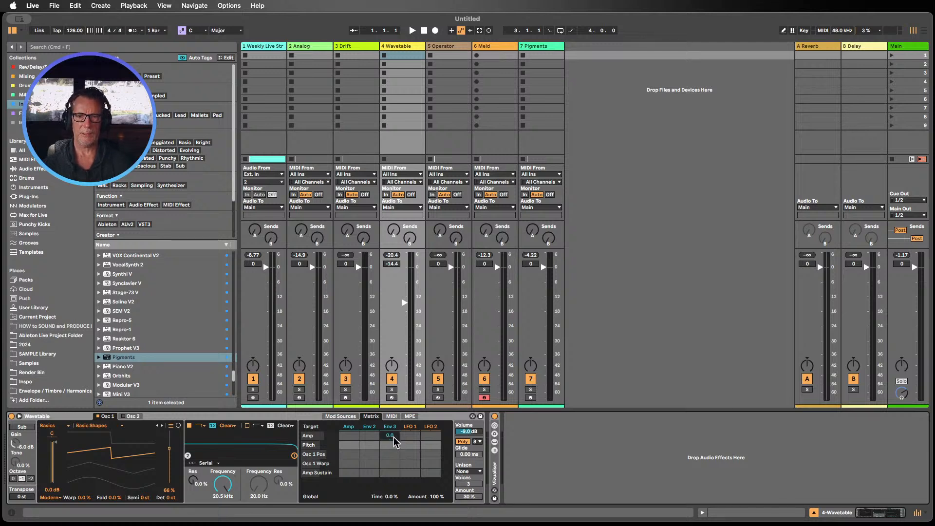
left_click(391, 397)
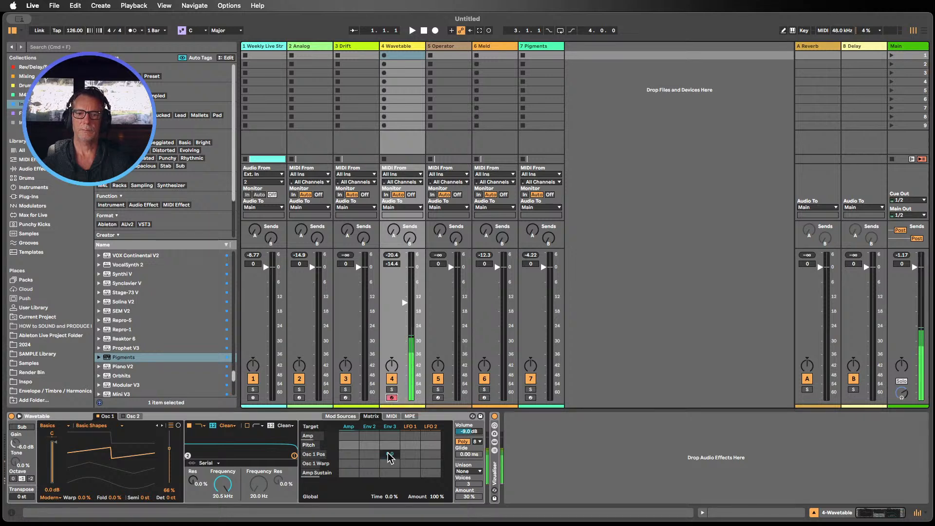
left_click_drag(389, 443, 392, 432)
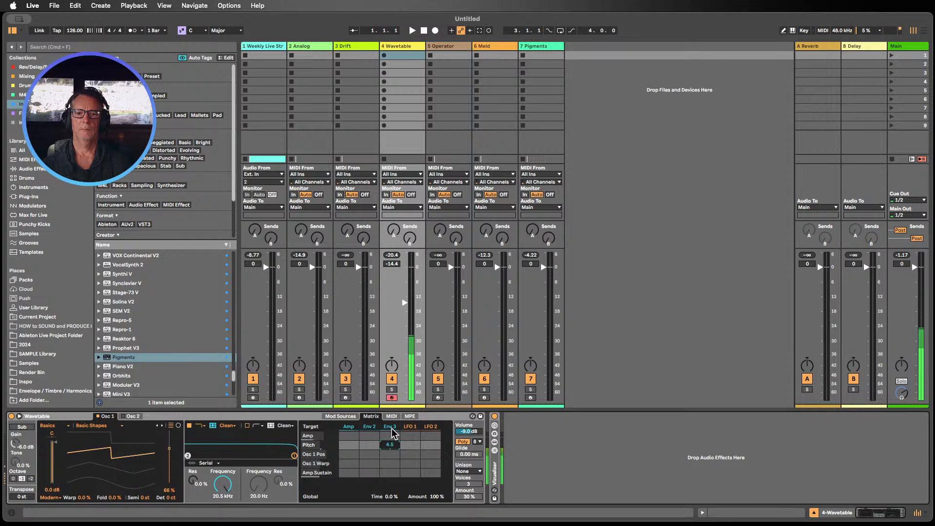
Step: Shape Env 3 with a 2.13 ms attack, a very short decay and 38% sustain
left_click(391, 428)
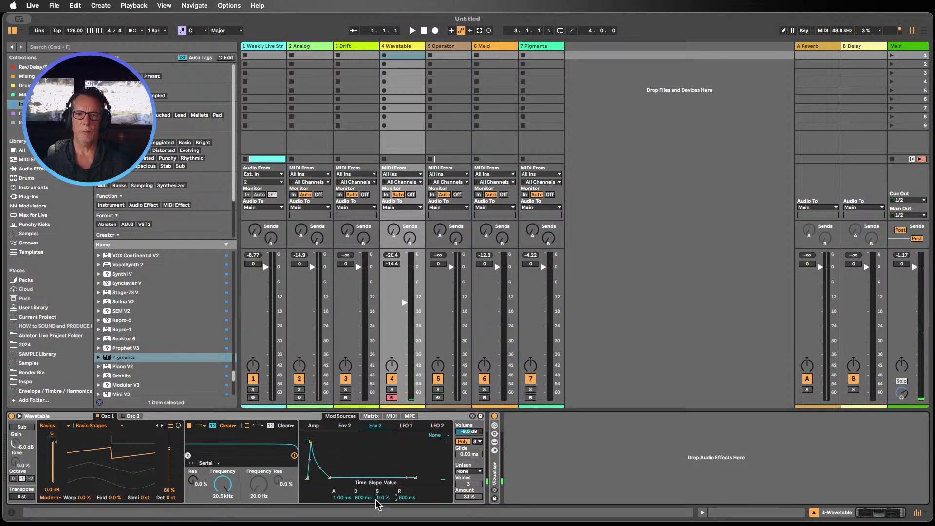
mouse_move(360, 497)
left_mouse_down()
mouse_move(360, 523)
mouse_move(347, 497)
left_mouse_up()
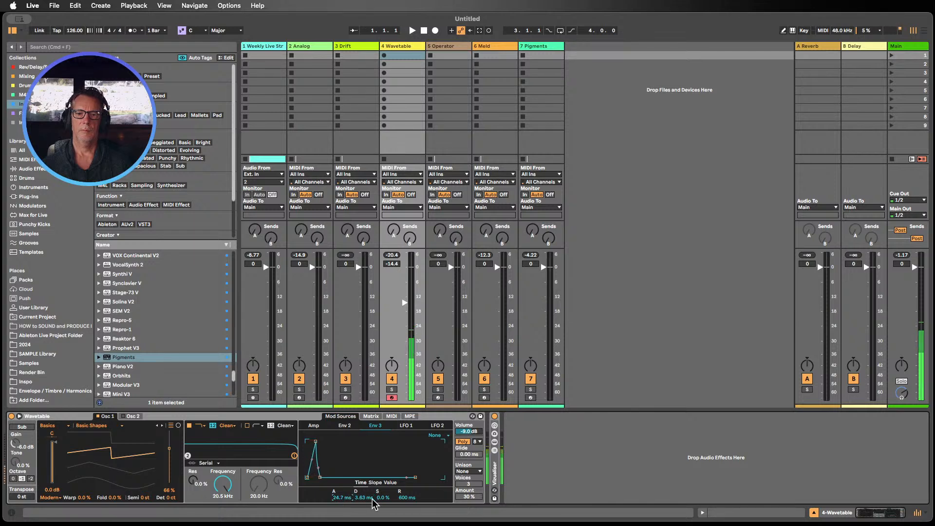
left_click_drag(382, 497, 383, 479)
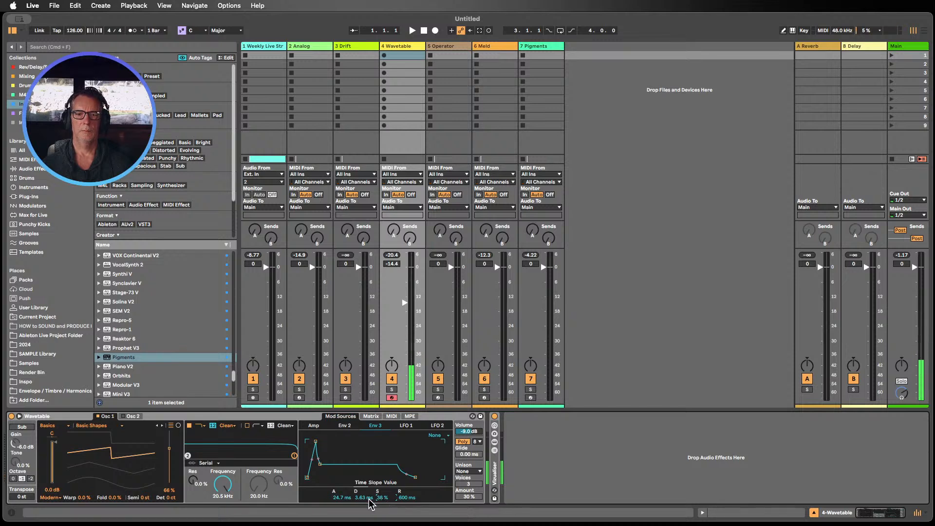
left_click_drag(335, 497, 360, 501)
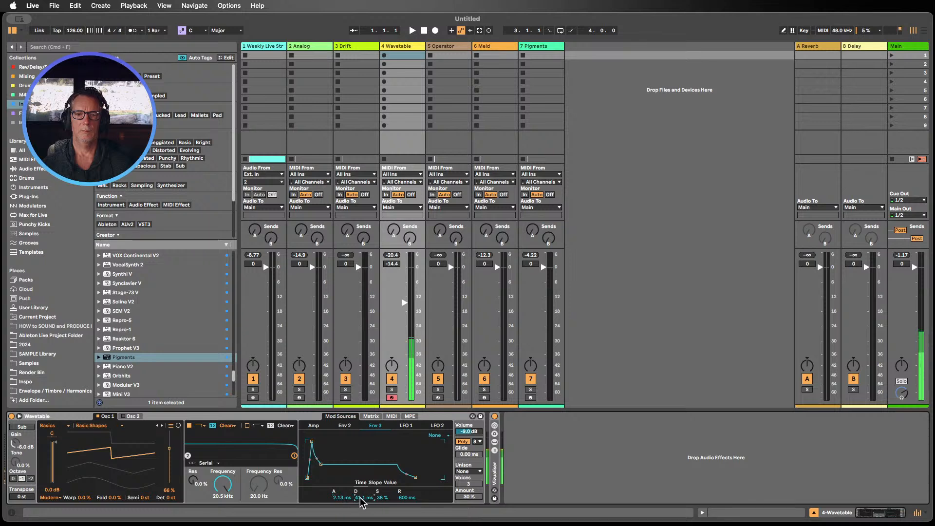
Step: Return to the matrix and lower Env 3's Pitch modulation amount to 1.5
left_click(371, 417)
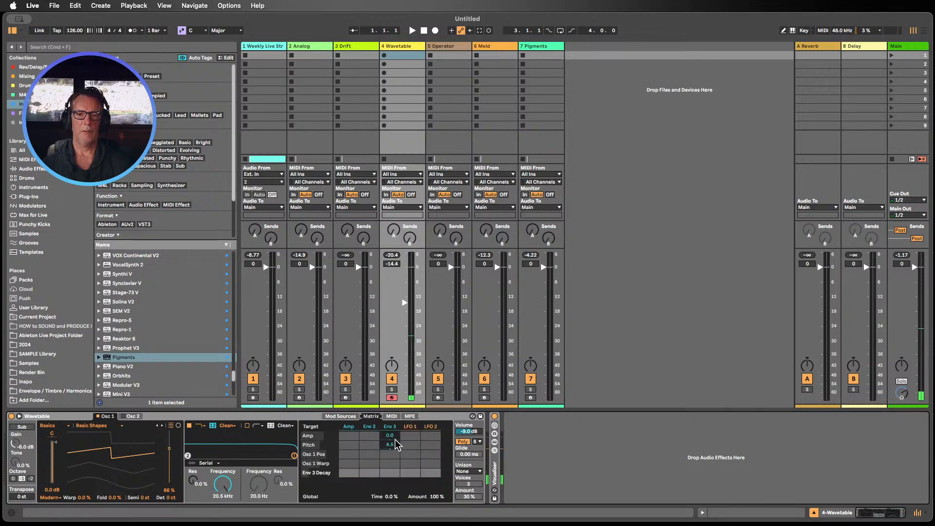
left_click_drag(395, 440, 392, 448)
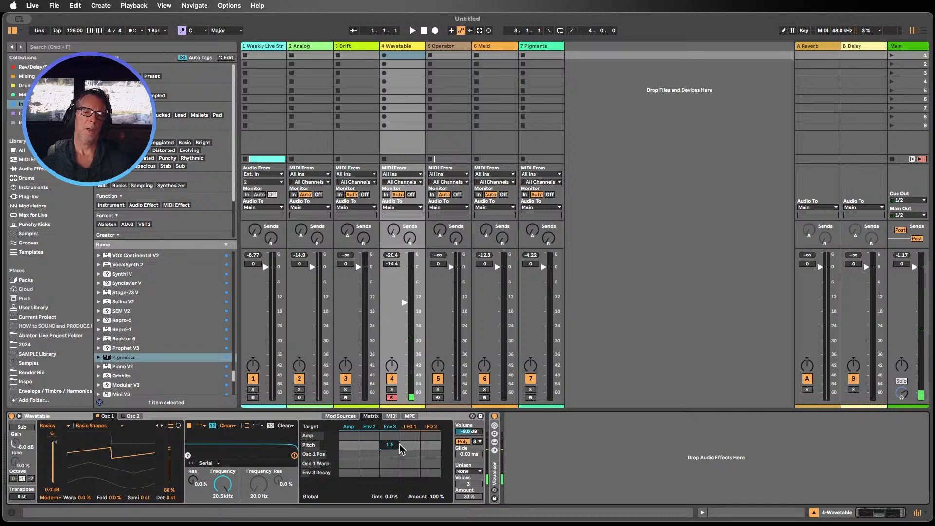
left_click(572, 446)
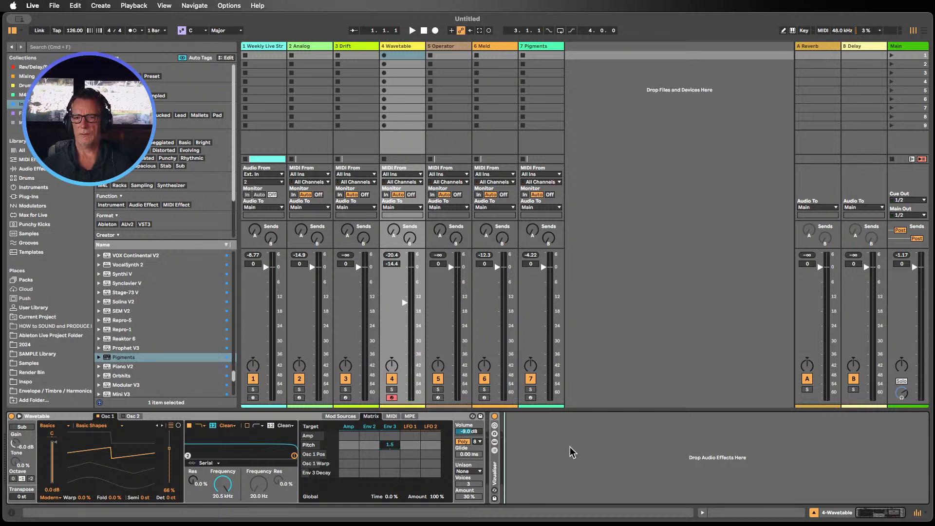
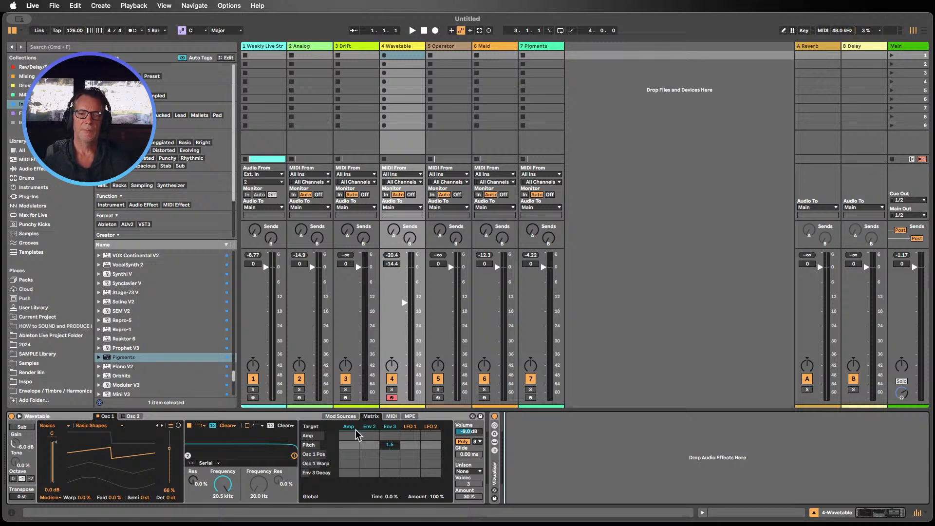
Step: Remove the Env 3 to Pitch modulation from Wavetable's modulation matrix
double_click(391, 444)
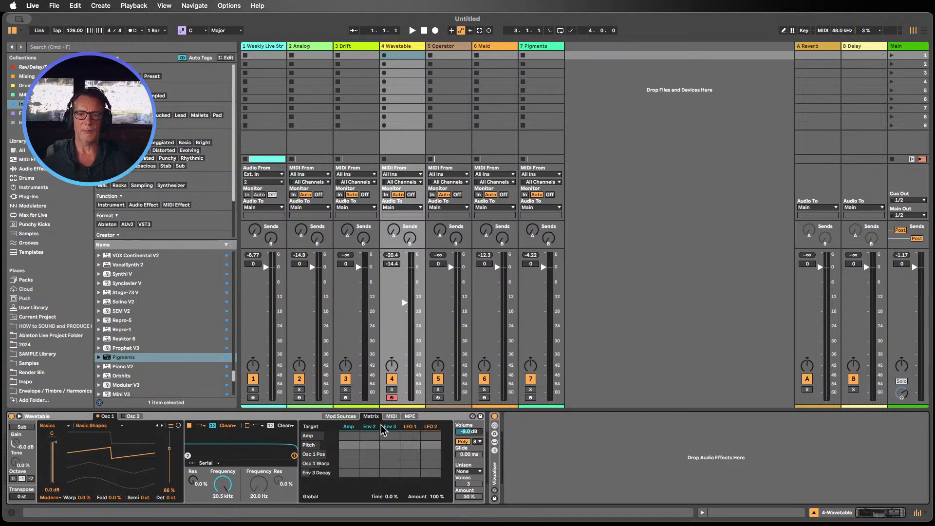
left_click(540, 442)
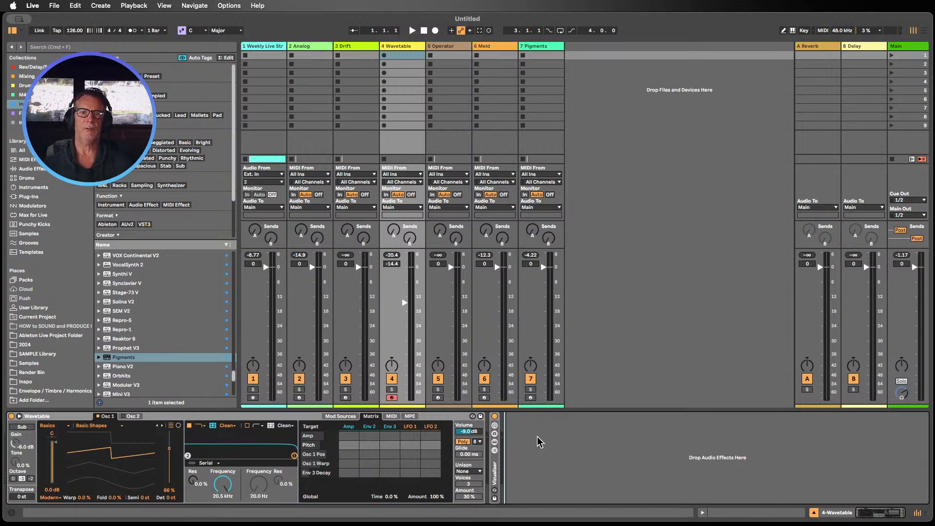
Step: Select the Analog track and delete its Analog instrument
left_click(814, 512)
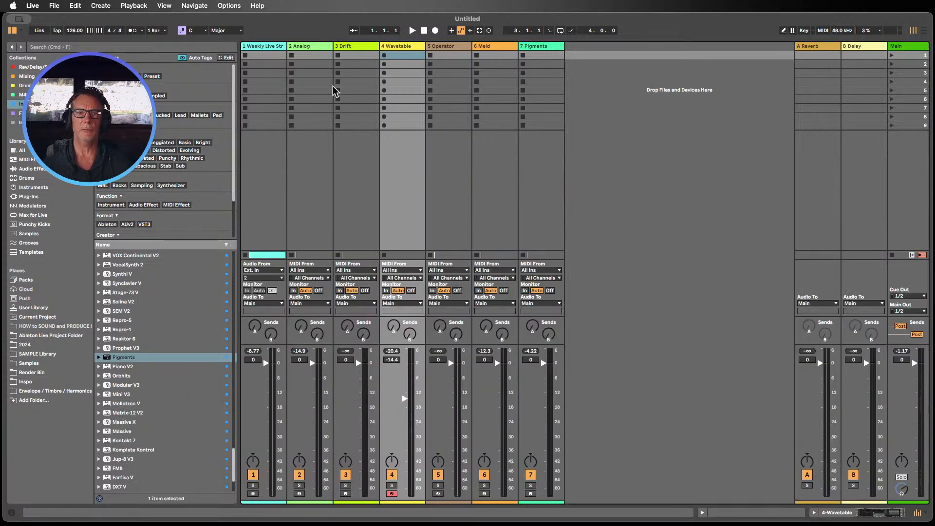
left_click(307, 46)
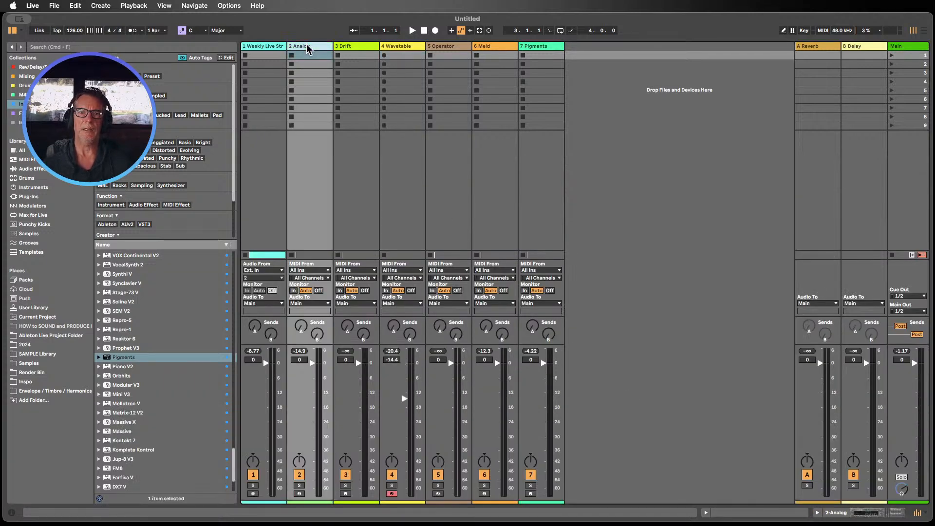
double_click(307, 45)
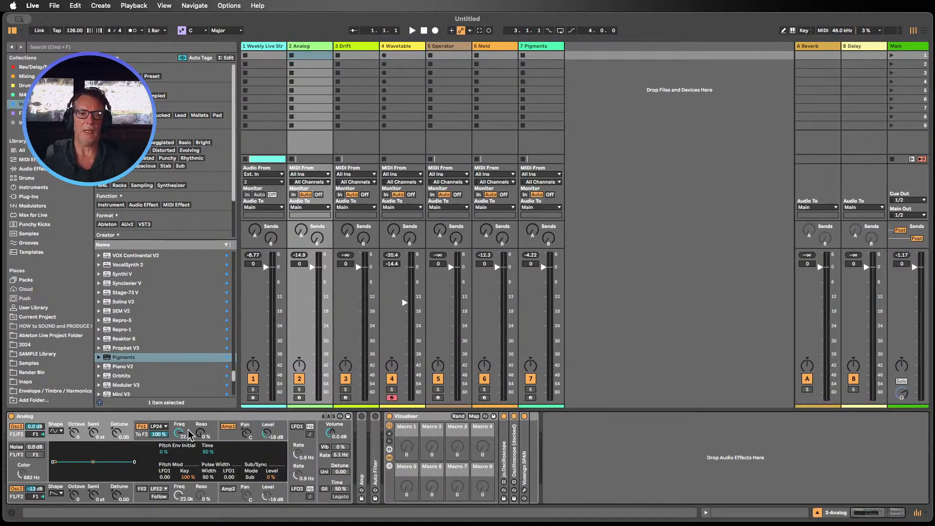
left_click(116, 413)
key("Delete")
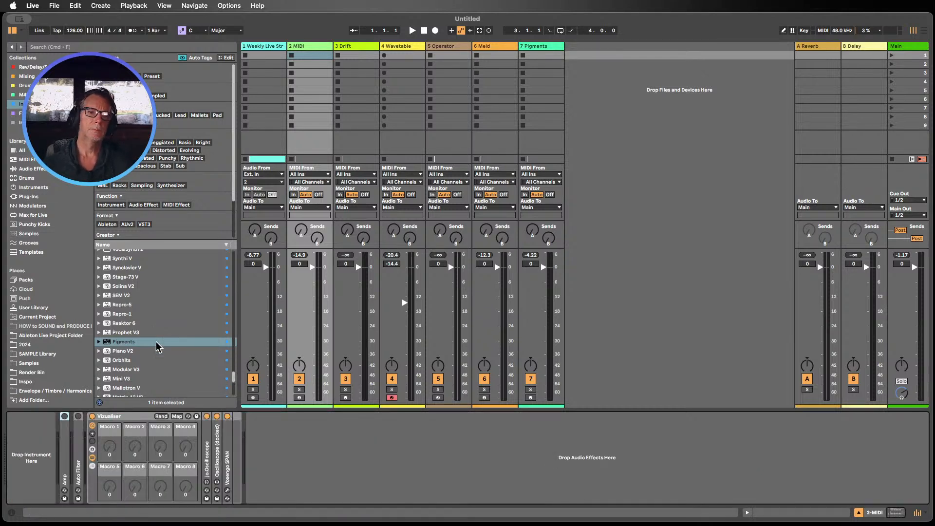
Step: Fold the Visualiser rack in the track's device chain
scroll(155, 341, "down", 2)
left_click(118, 417)
double_click(118, 417)
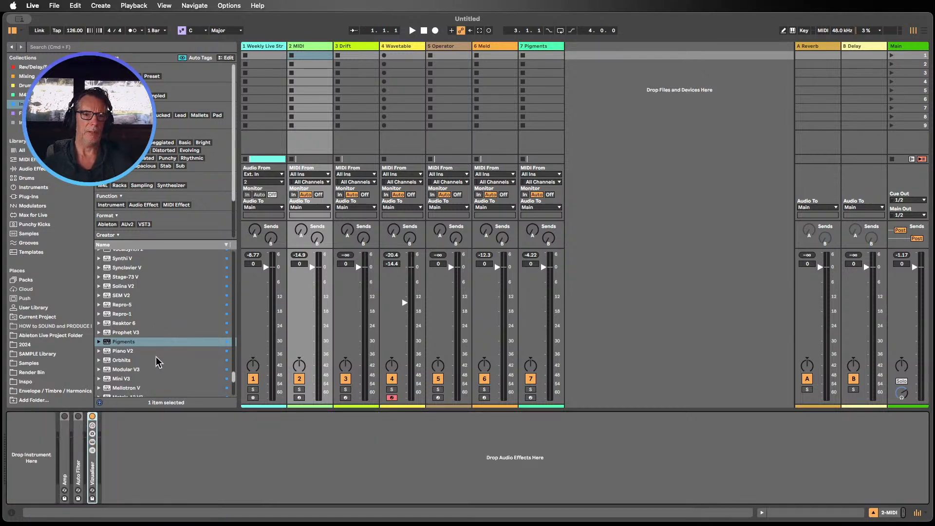
Step: Load a default Analog instrument from the Instruments browser onto the track and switch off Oscillator 2
scroll(156, 355, "up", 3)
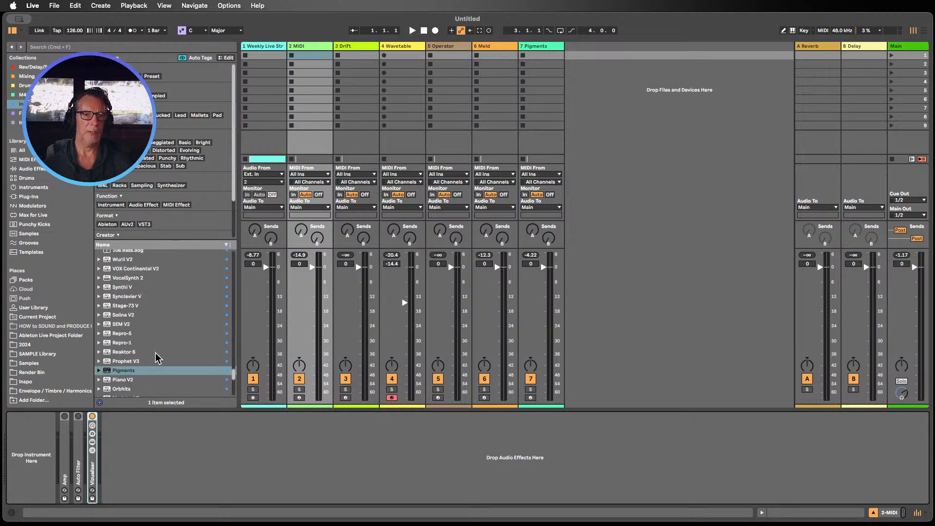
scroll(160, 351, "up", 15)
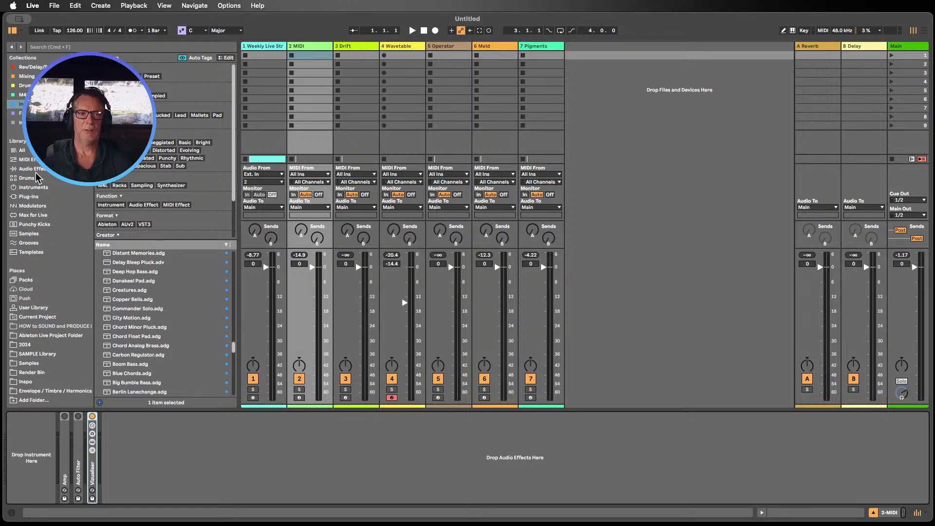
left_click(33, 188)
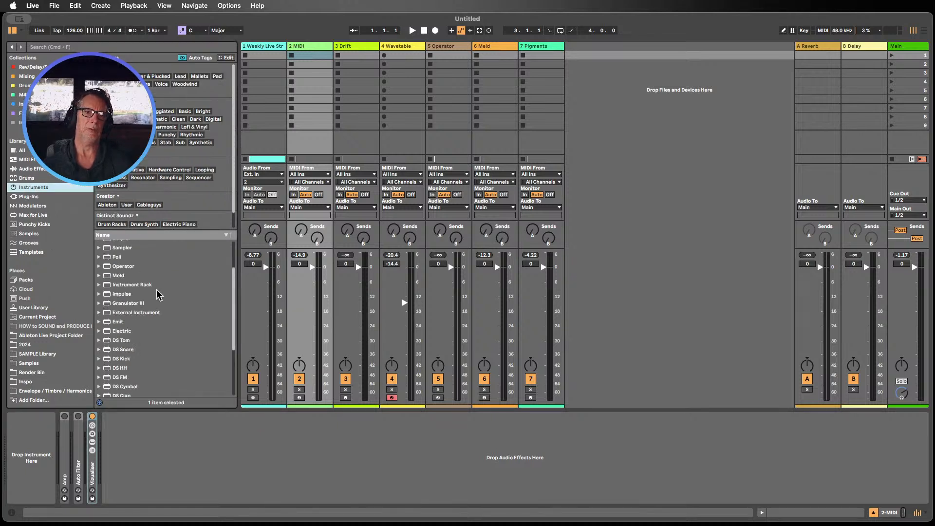
scroll(151, 286, "down", 5)
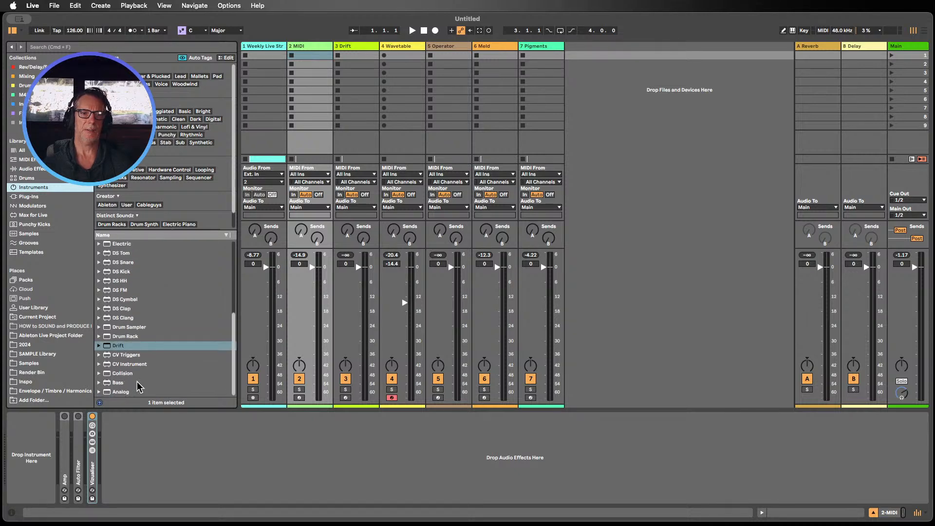
left_click_drag(122, 391, 41, 457)
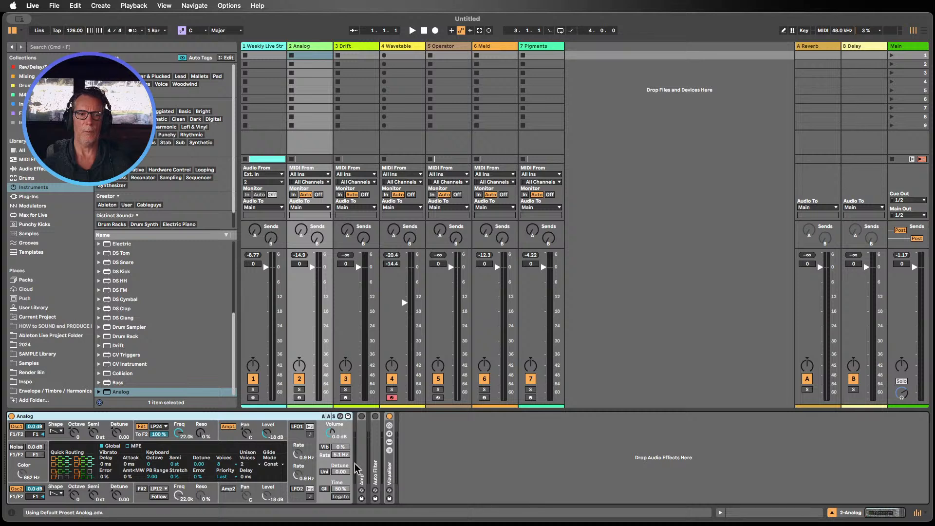
left_click(19, 488)
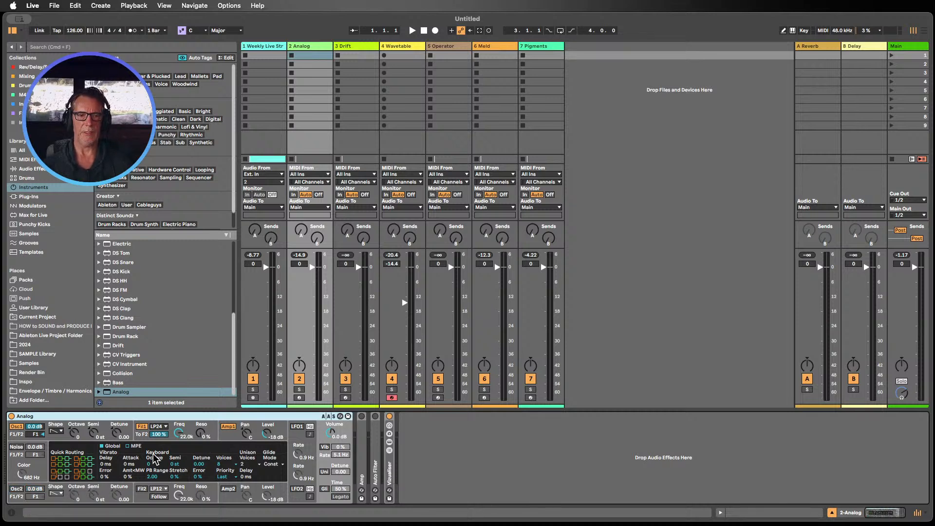
Step: Create a MIDI clip on the Analog track, draw five short C3 notes and lower one note's velocity
double_click(300, 56)
key("b")
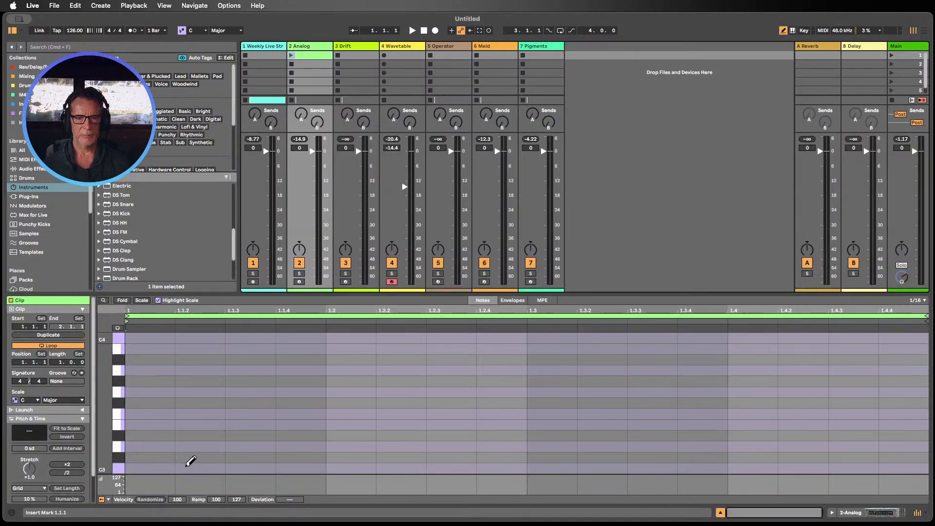
left_click(155, 467)
left_click(350, 468)
left_click(551, 467)
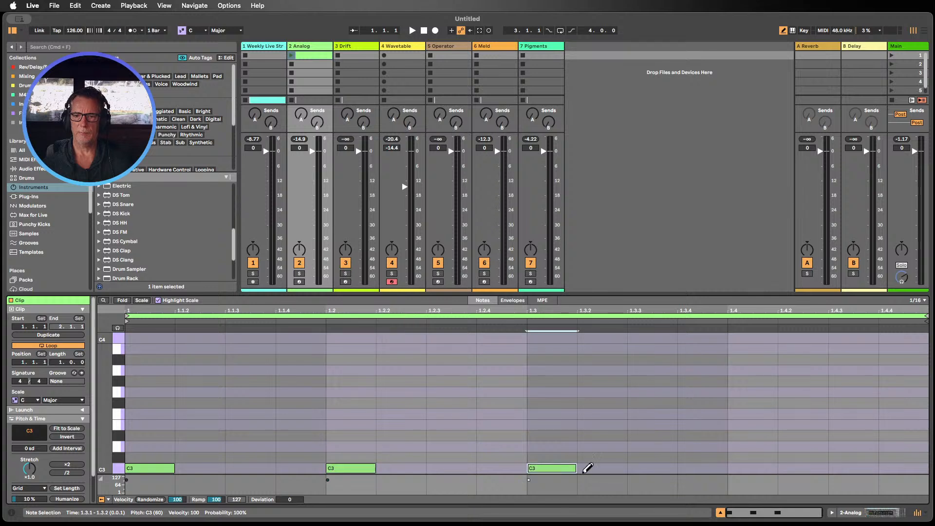
left_click(752, 467)
left_click(501, 467)
left_click_drag(485, 480, 482, 488)
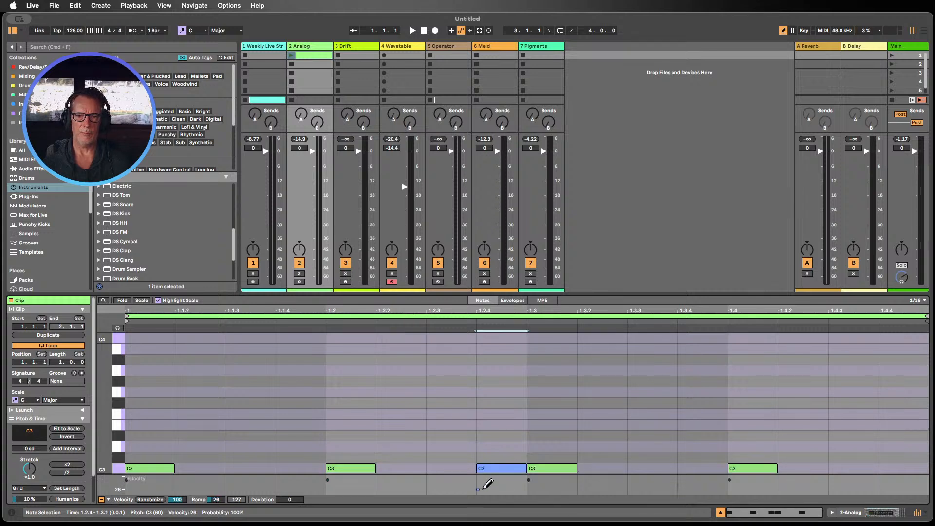
Step: Launch the new clip and bring up the Analog instrument's device view
left_click(291, 55)
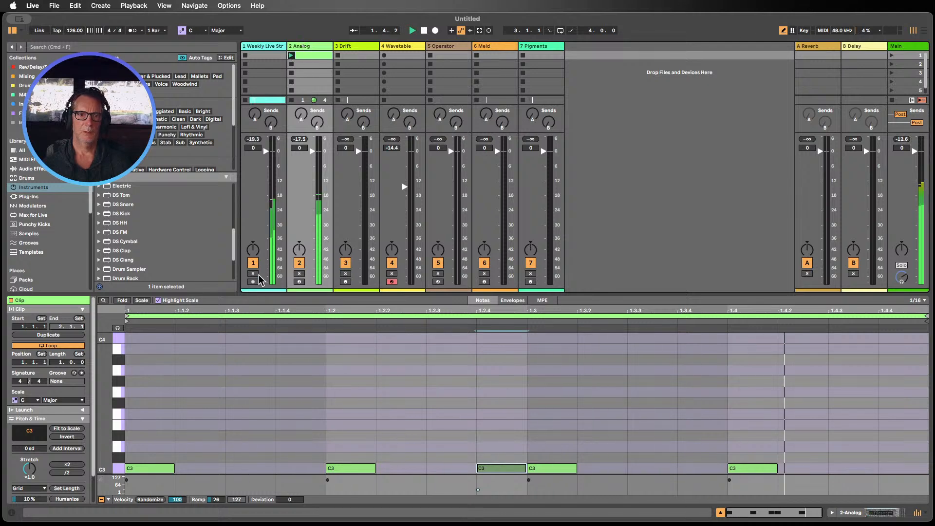
key("F1")
double_click(311, 47)
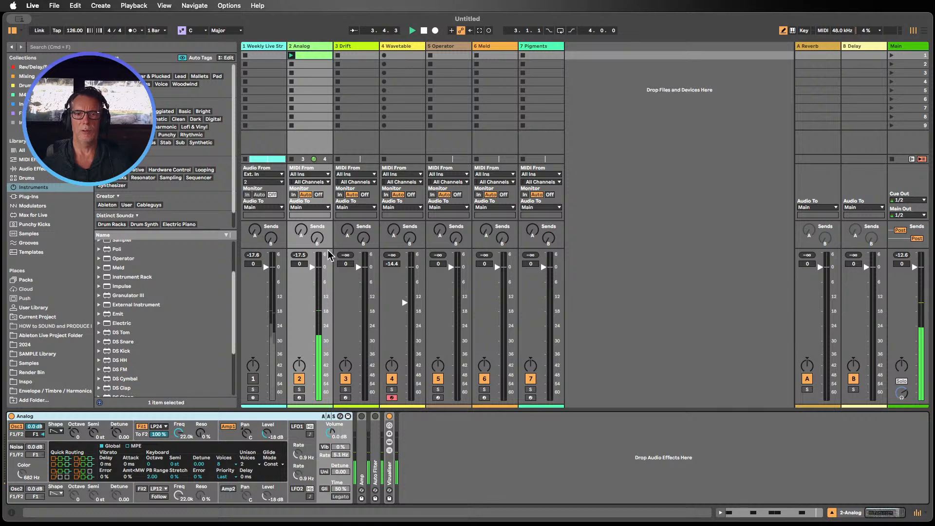
left_click_drag(340, 248, 341, 151)
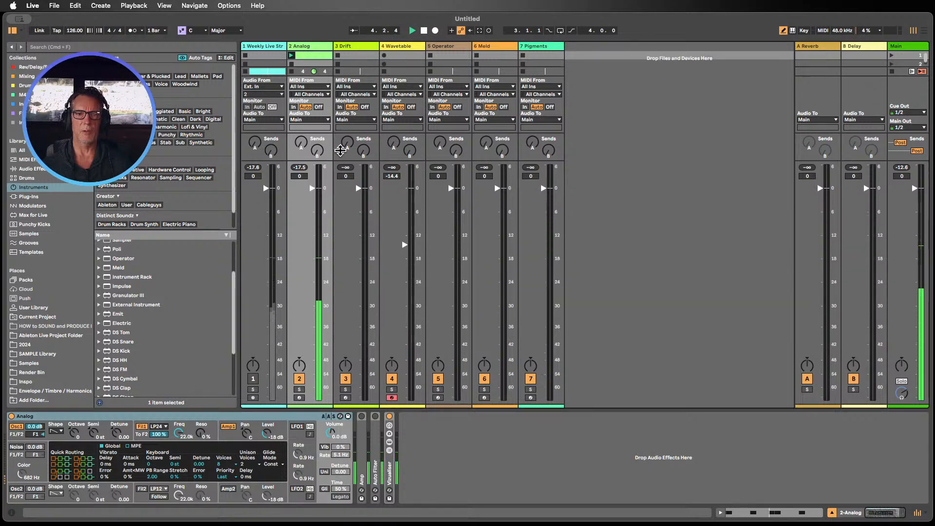
Step: Open the clip, select all its notes and transpose them down three octaves to C0
double_click(314, 56)
scroll(136, 390, "down", 4)
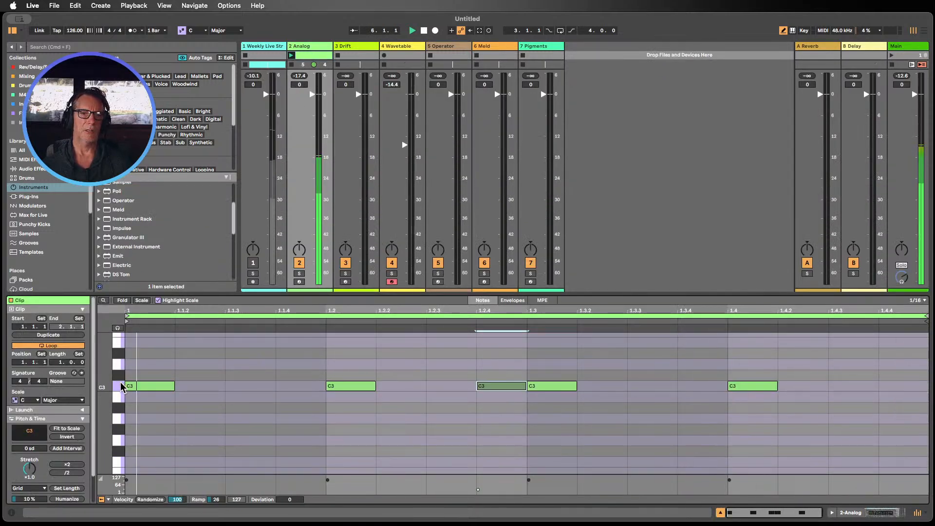
left_click(119, 386)
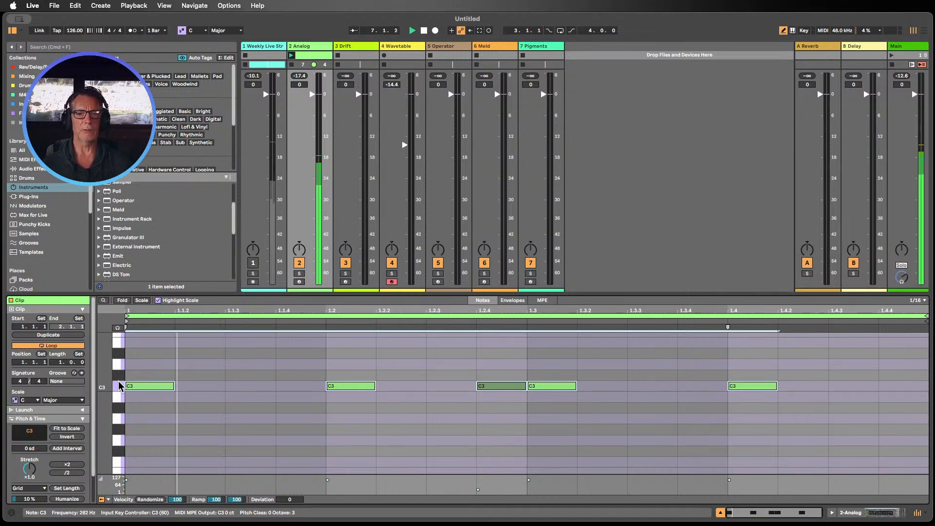
key("shift+Down")
key("shift+Down")
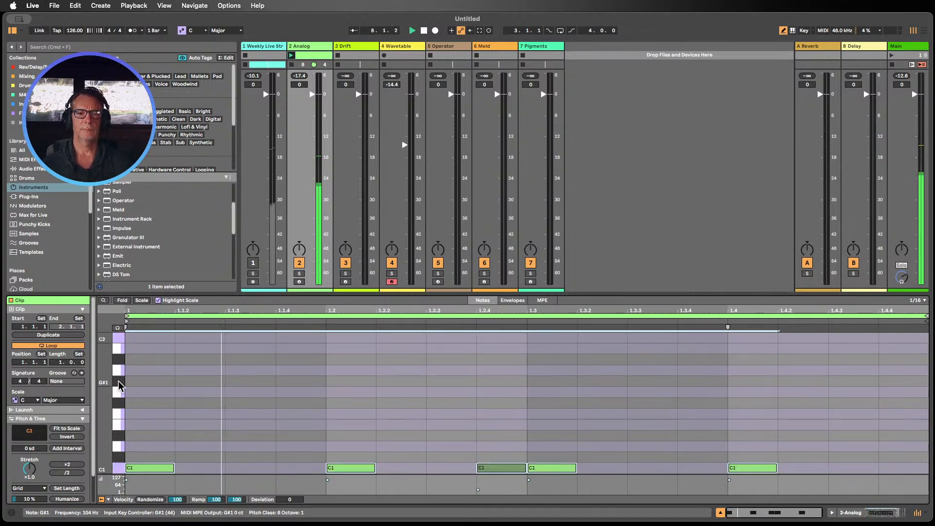
key("shift+Down")
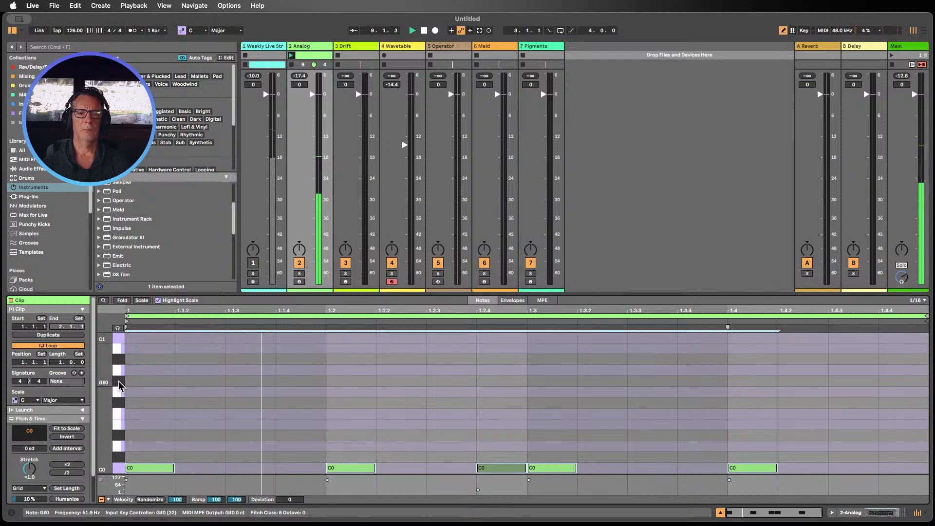
Step: Raise the selected notes step by step up to G0
key("Up")
key("Up")
key("Up")
key("Up")
key("Up")
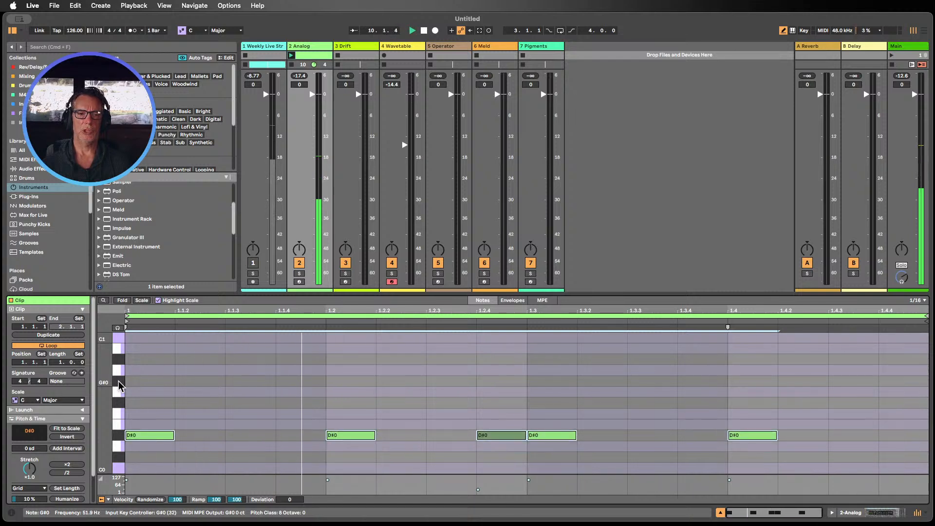
key("Up")
key("Up")
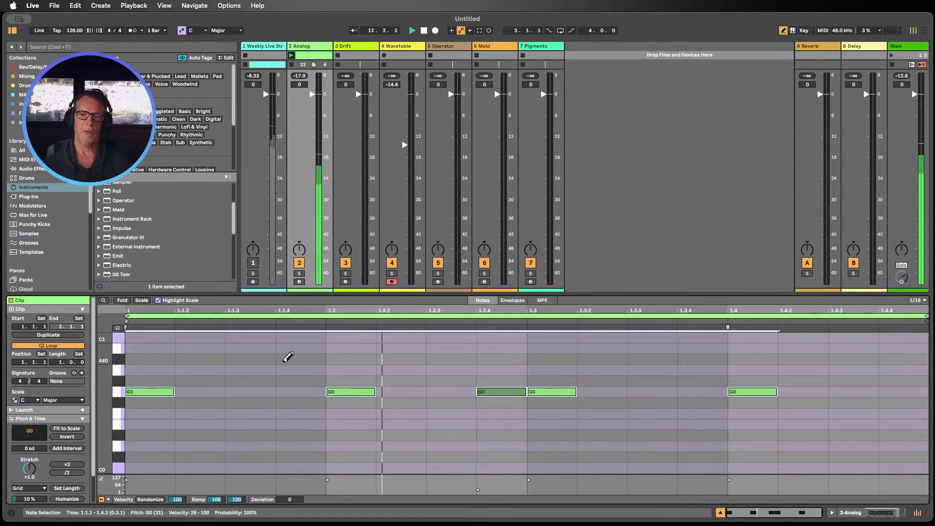
Step: Show the Analog device and inspect Oscillator 1's shape options
left_click(832, 512)
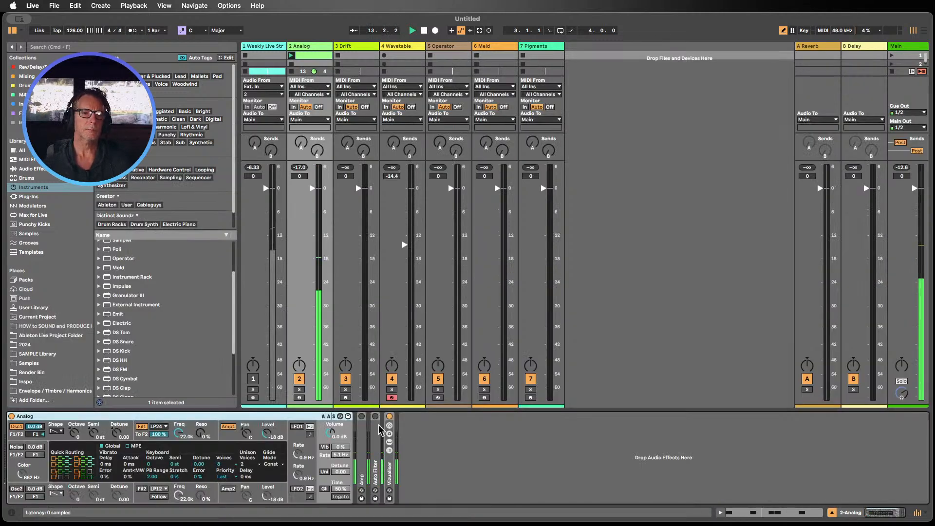
left_click(57, 432)
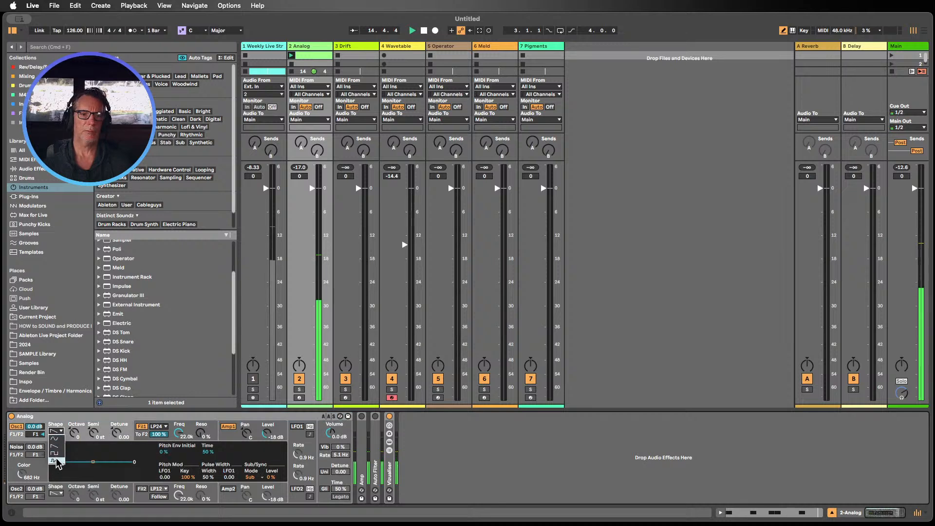
left_click(54, 438)
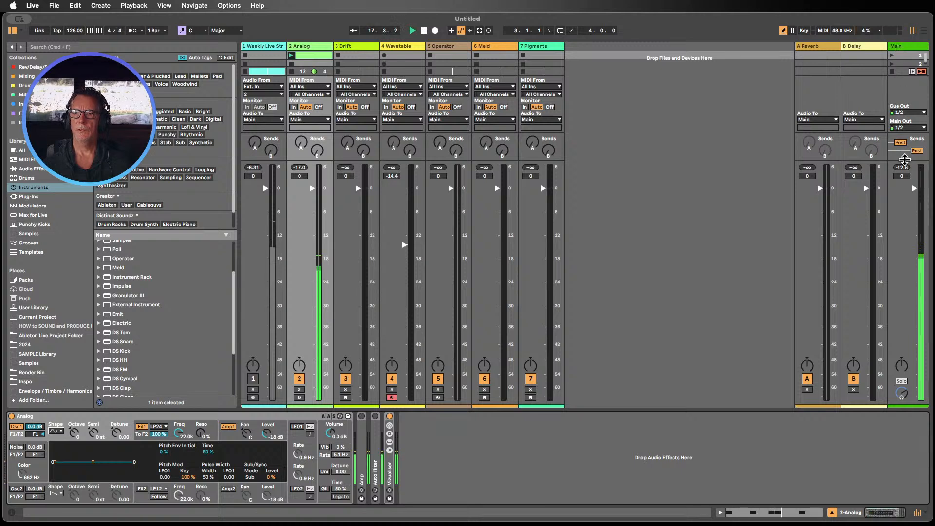
Step: Raise the Main track Limiter's input gain to 12 dB
left_click(906, 46)
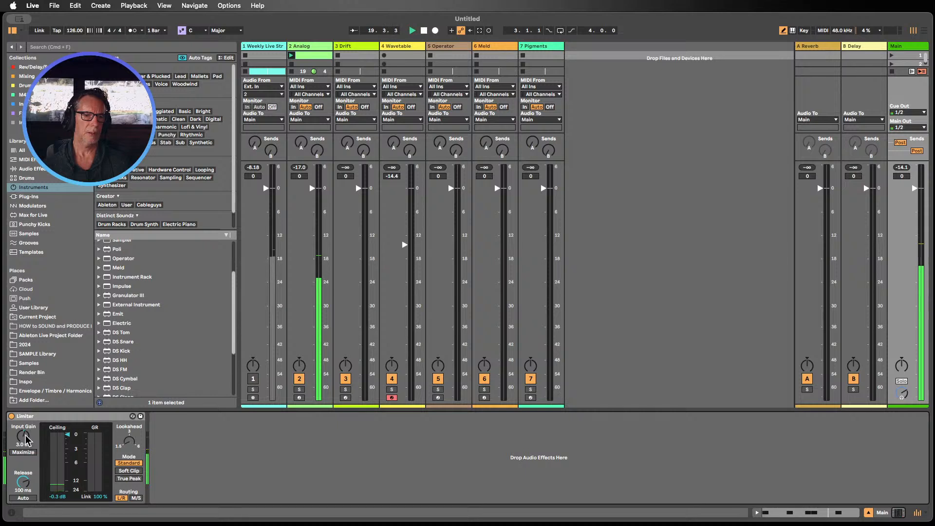
left_click_drag(23, 436, 23, 411)
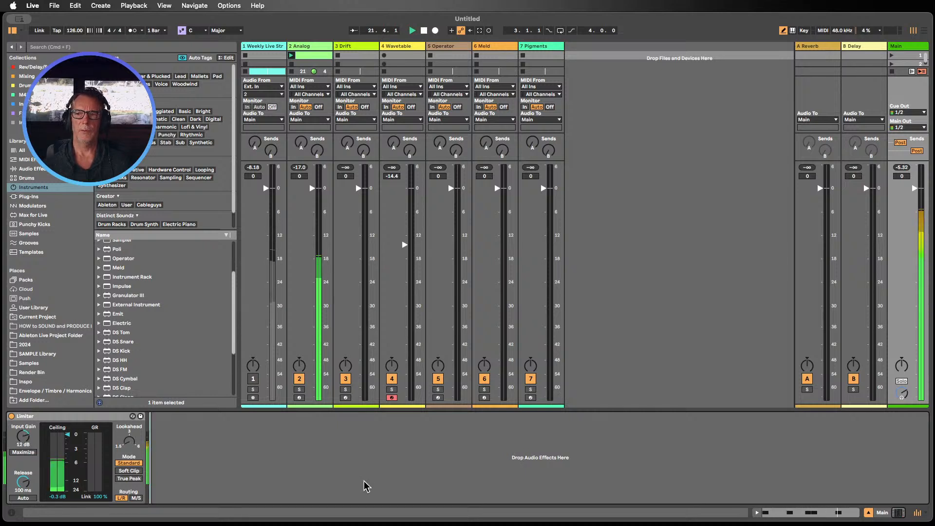
Step: Unfold the Analog track's Visualiser rack and open the SPAN spectrum analyser window
left_click(320, 46)
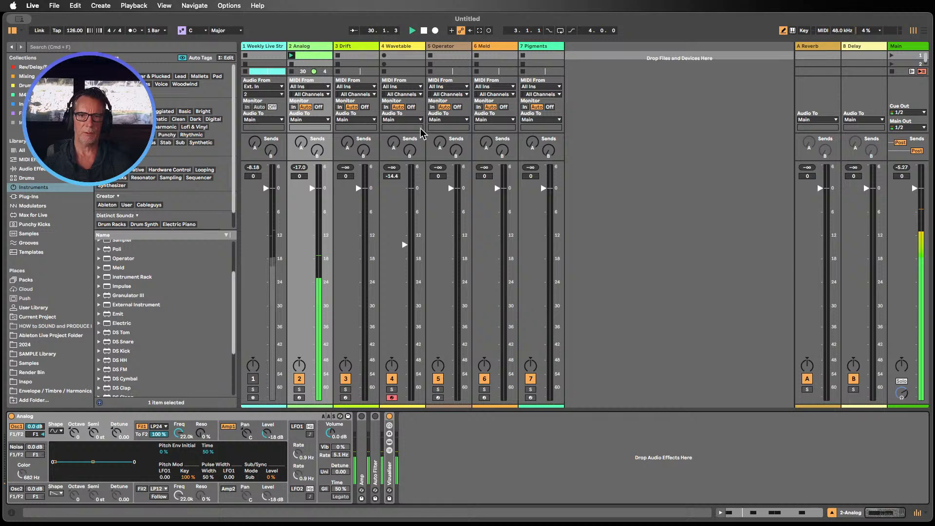
double_click(389, 470)
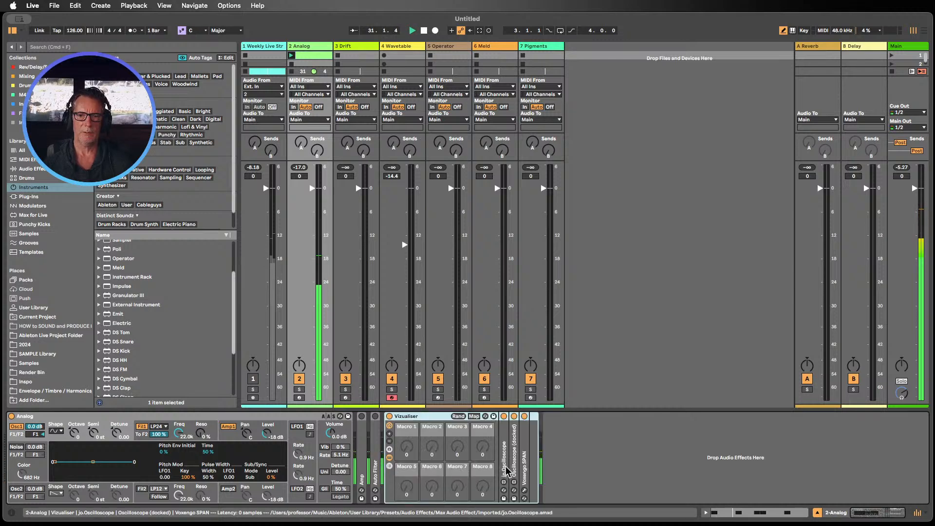
left_click(524, 498)
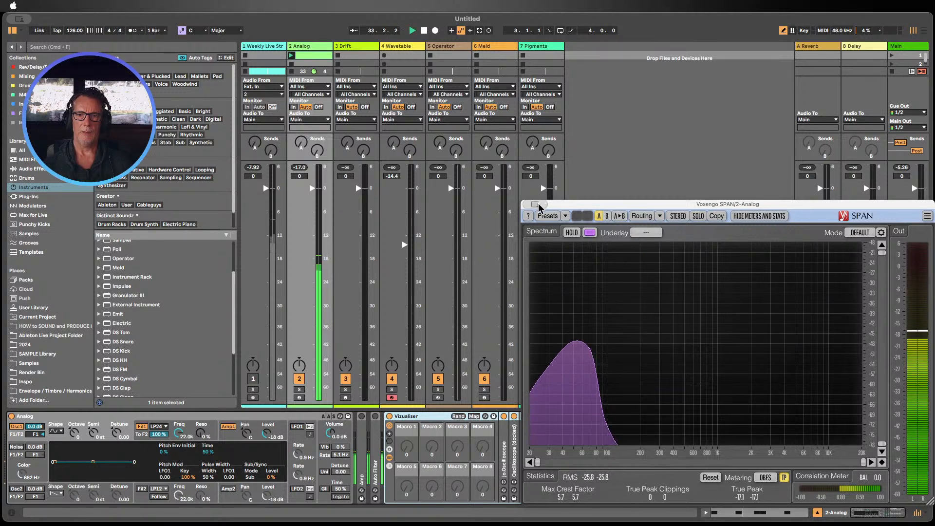
Step: Close the SPAN window and expand the docked Oscilloscope in the Visualiser rack
left_click(535, 204)
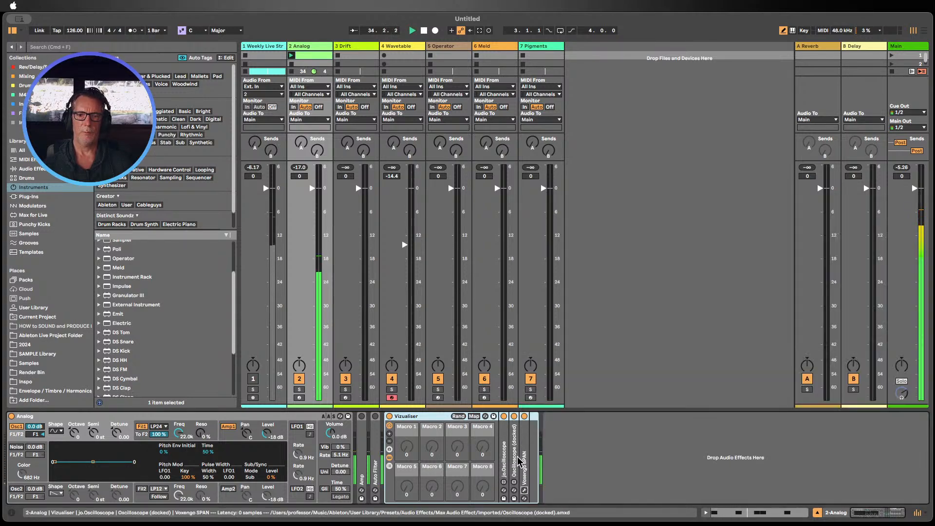
double_click(519, 457)
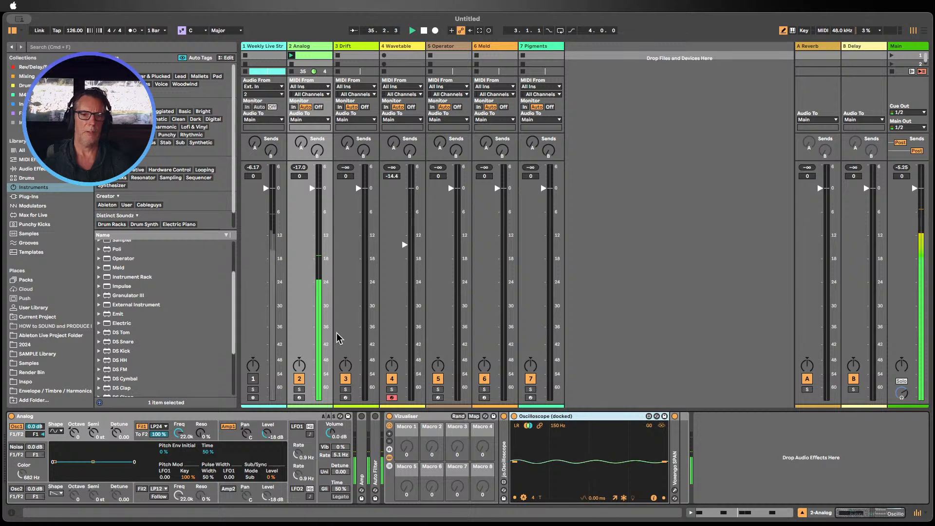
Step: Show the Analog's amplitude envelope and lengthen its decay to 6.29 s
left_click(233, 439)
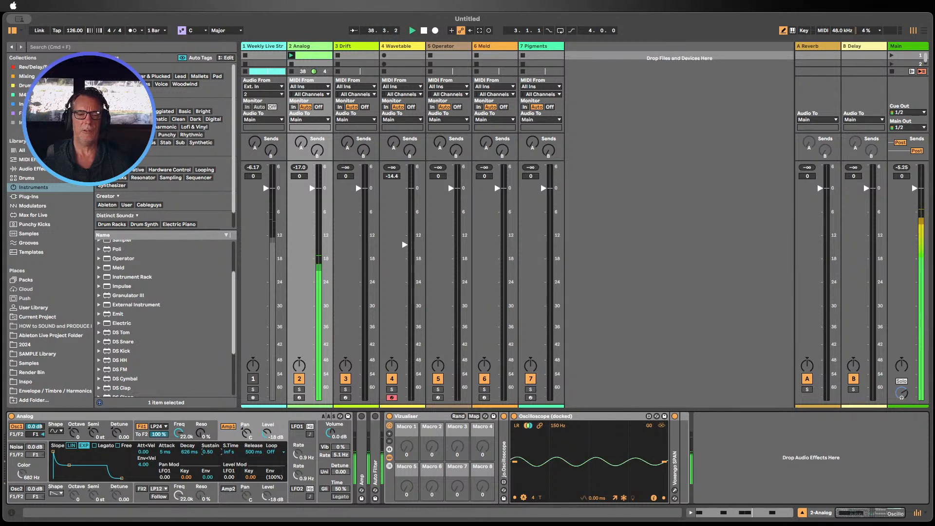
left_click_drag(207, 451, 210, 483)
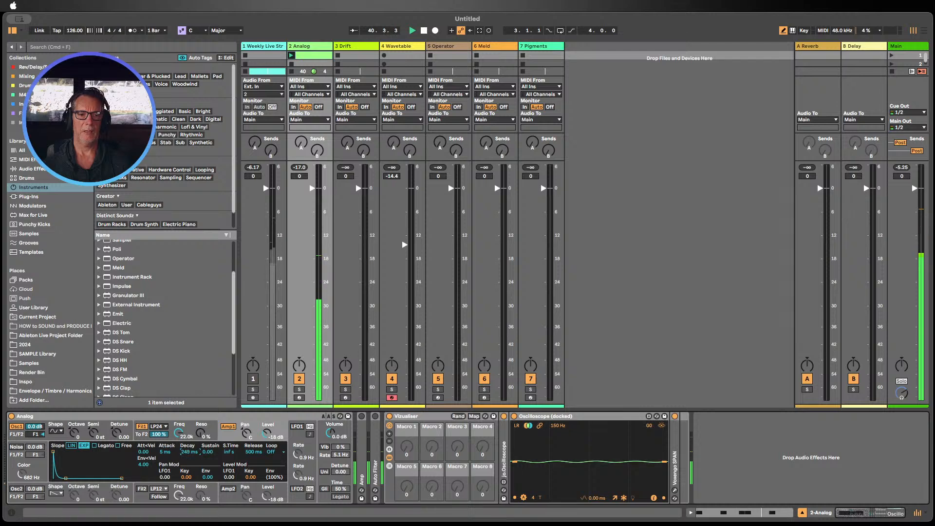
left_click_drag(190, 452, 189, 432)
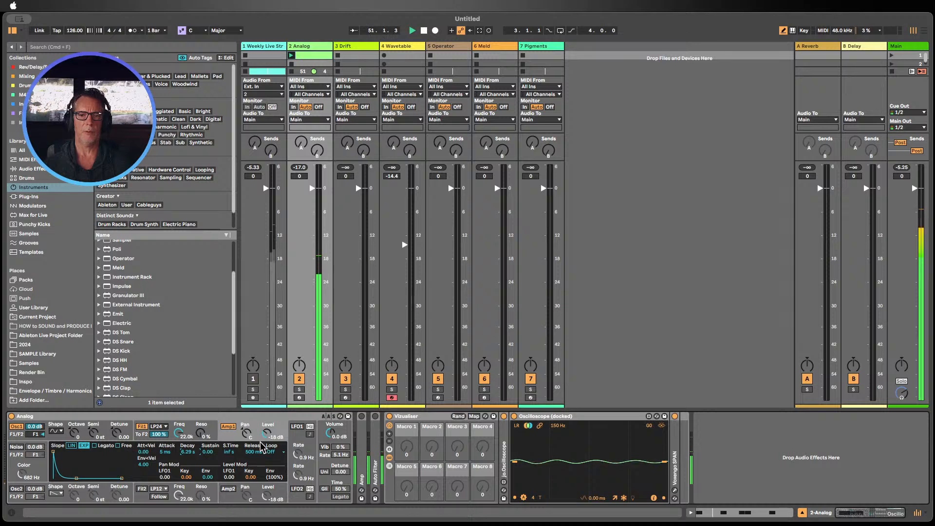
Step: Lower Filter 1's frequency to 935 Hz and reopen the SPAN analyser window, moving it to the top of the screen
mouse_move(182, 433)
left_mouse_down()
mouse_move(183, 450)
mouse_move(182, 438)
left_mouse_up()
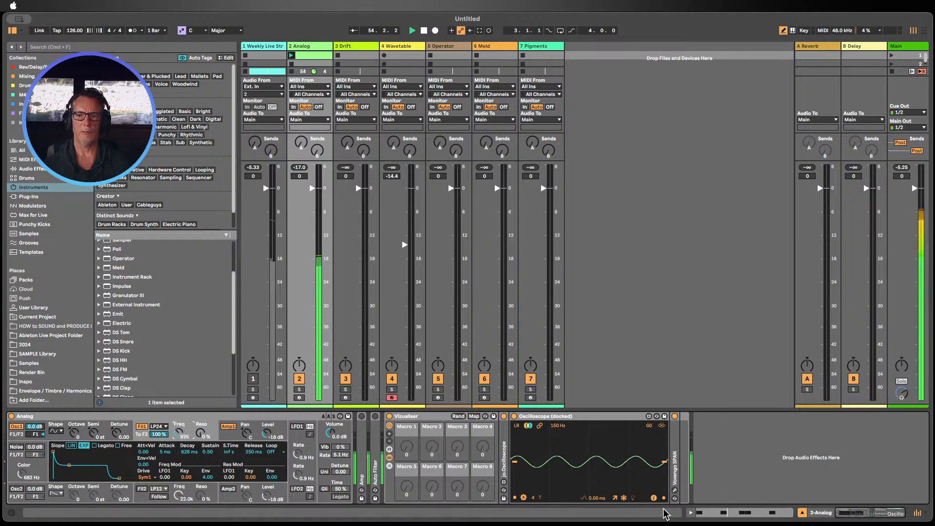
left_click(675, 490)
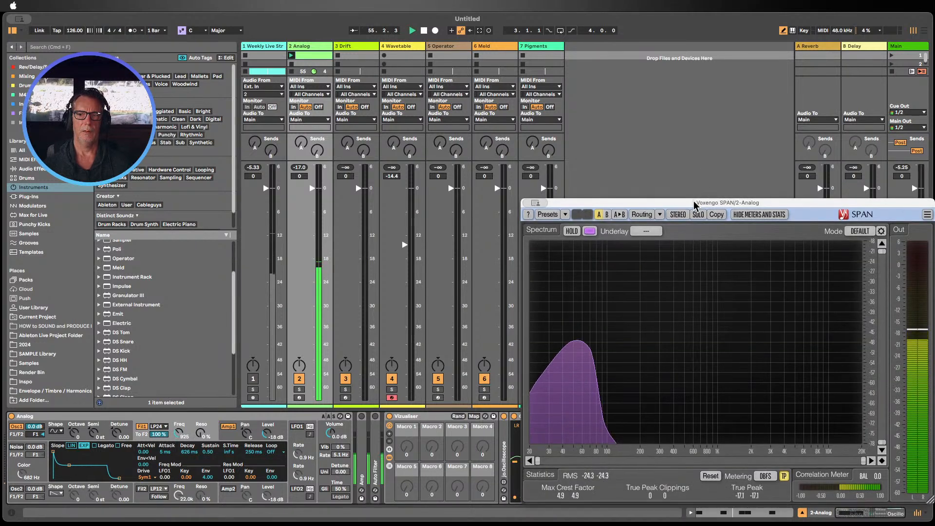
left_click_drag(693, 201, 712, 43)
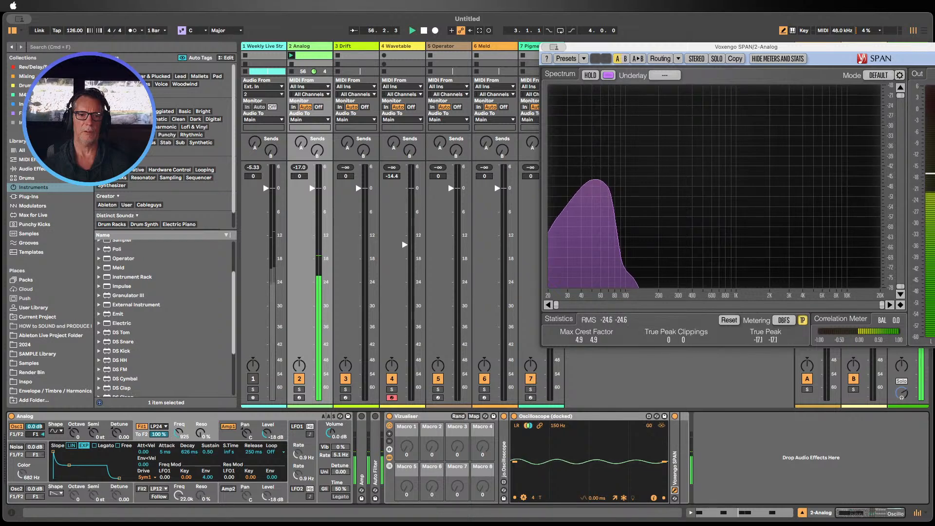
Step: Sweep Filter 1's frequency and resonance, settling at 519 Hz and 40% resonance
left_click_drag(180, 433, 179, 419)
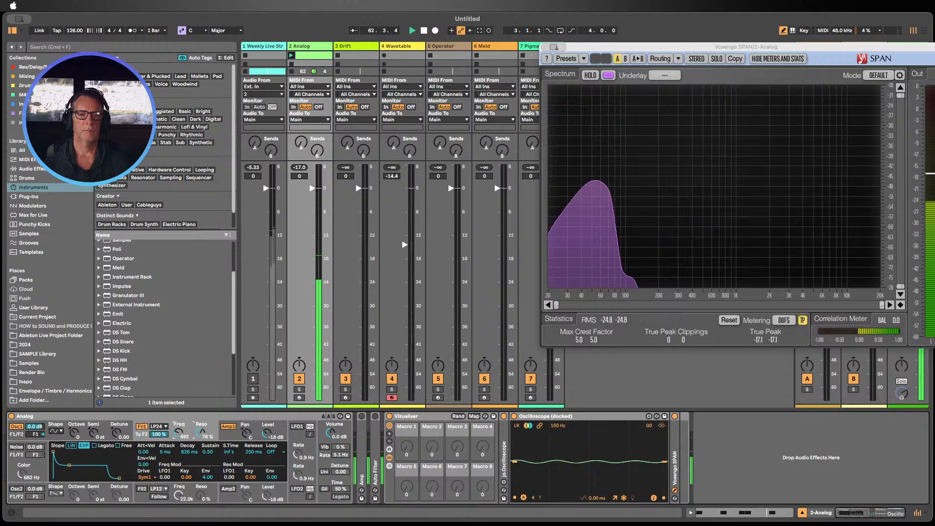
left_click_drag(191, 436, 191, 440)
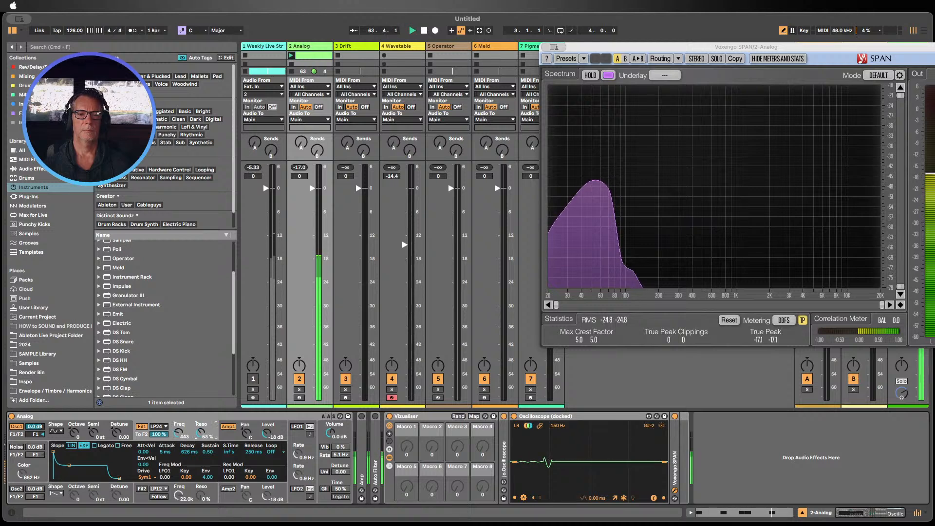
left_click_drag(180, 434, 180, 436)
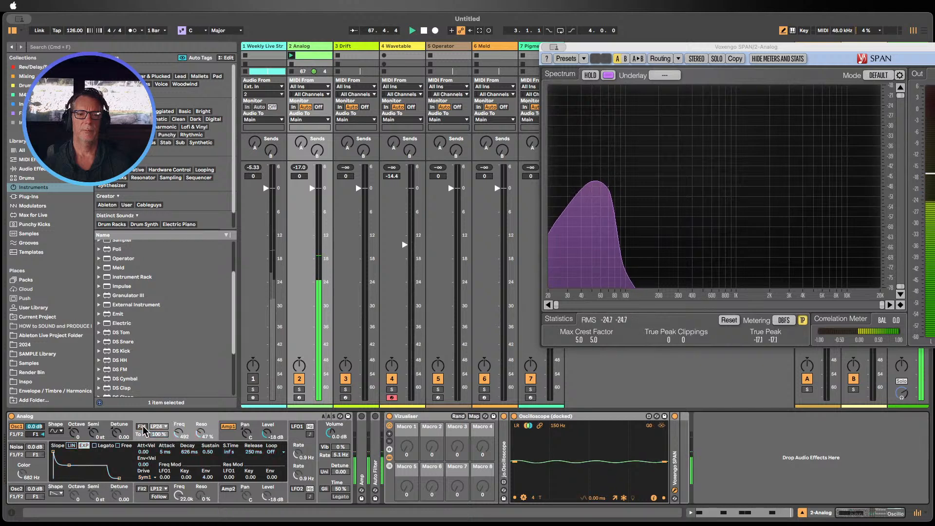
left_click(142, 427)
left_click_drag(197, 433, 182, 437)
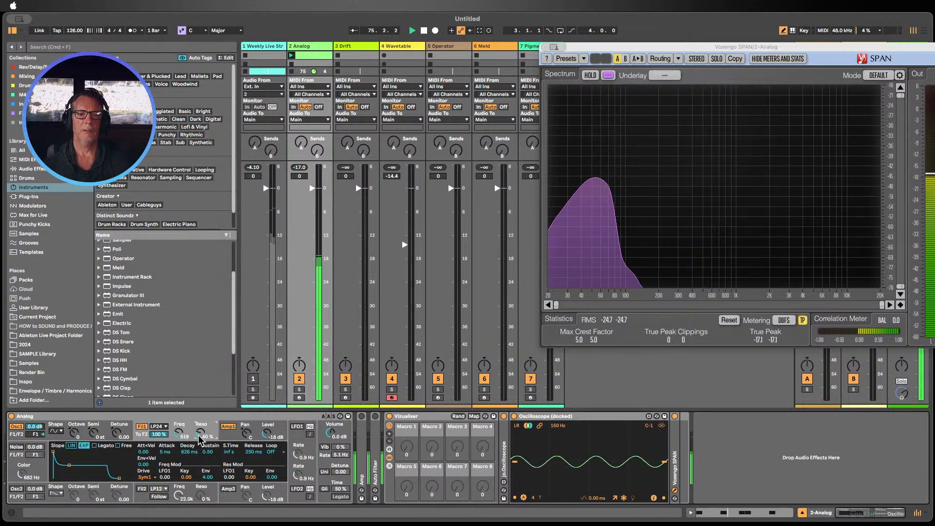
Step: Set Filter 1's drive mode to Sym2 and its frequency to 492 Hz
left_click(145, 478)
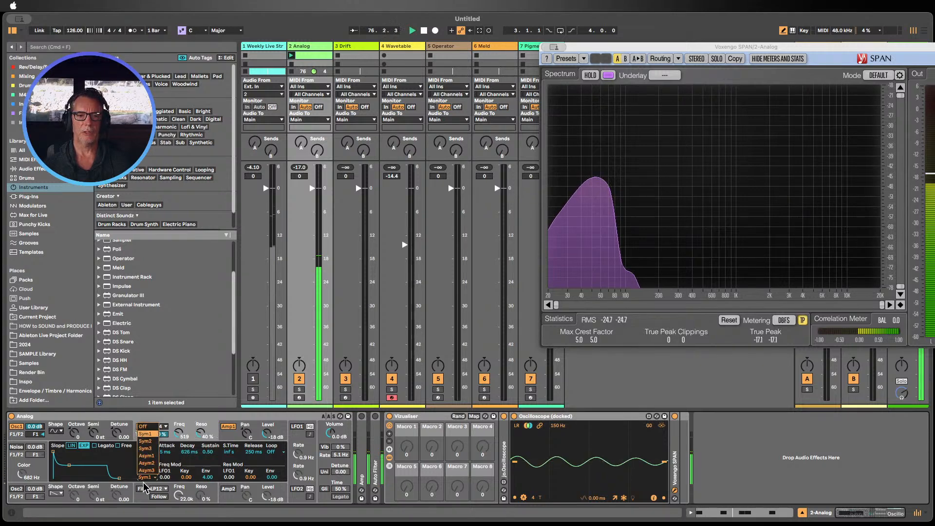
left_click(147, 462)
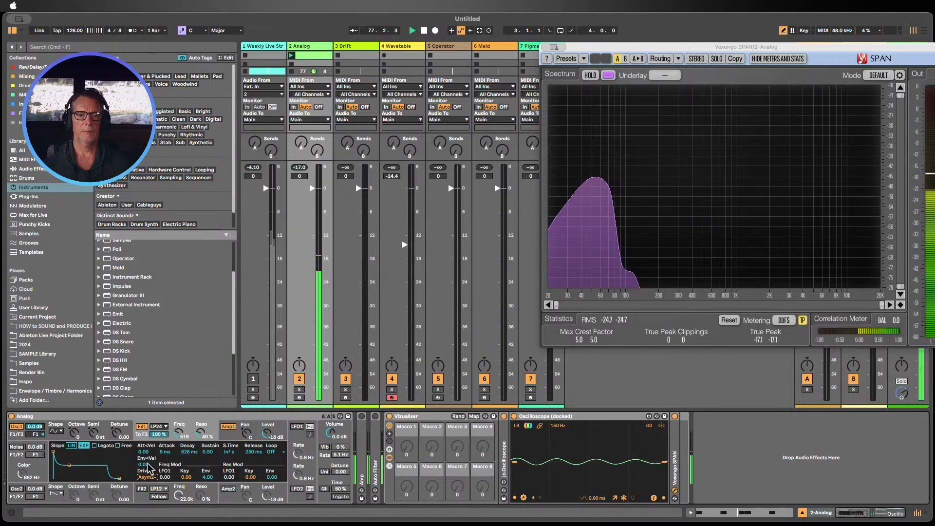
left_click(147, 482)
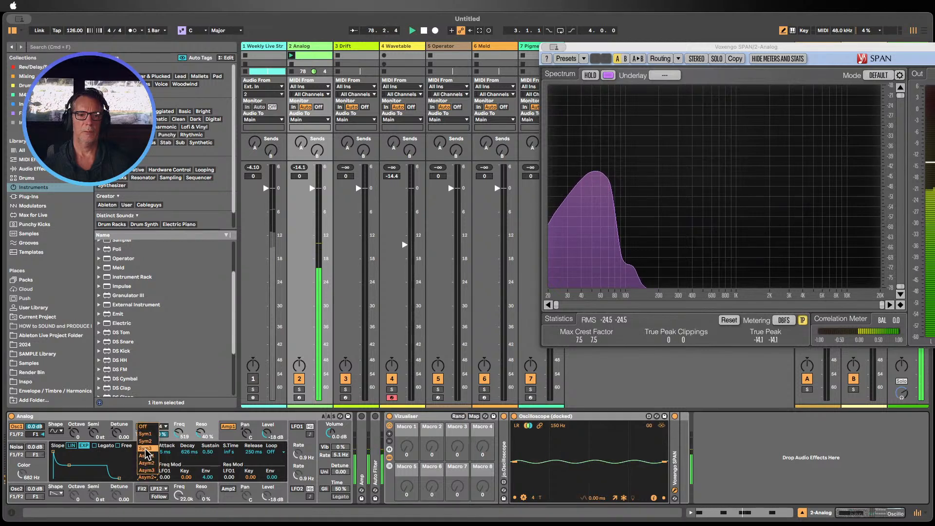
left_click(142, 455)
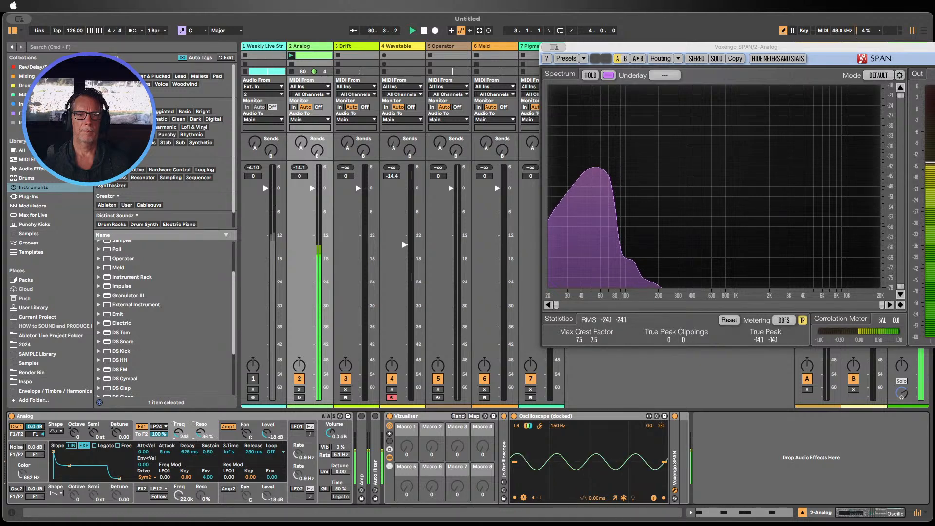
left_click_drag(179, 432, 200, 431)
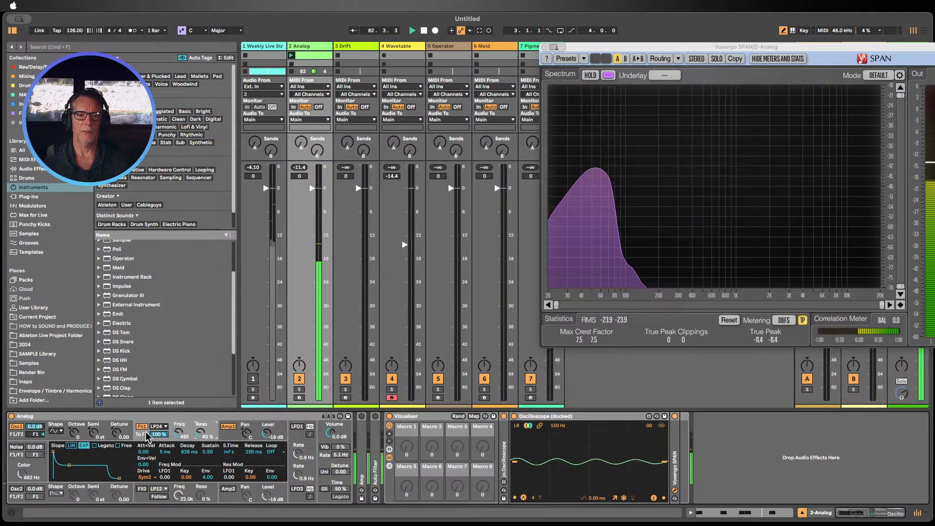
Step: Show the Analog's amplitude envelope and try adjusting its release and decay
left_click(225, 438)
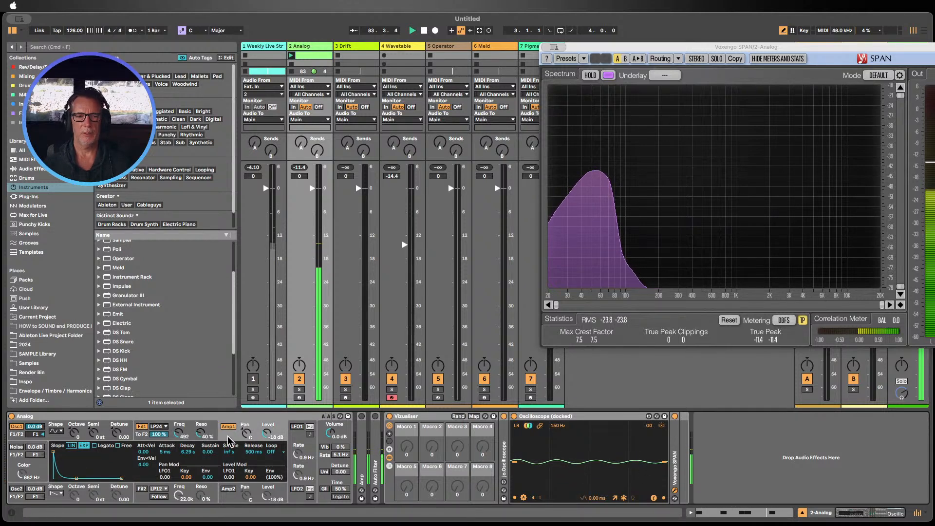
left_click_drag(253, 451, 253, 465)
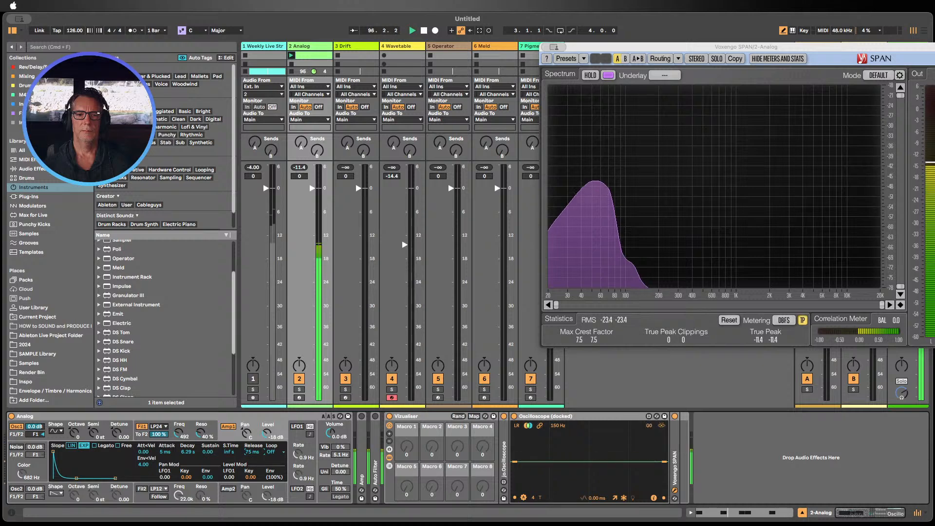
left_click_drag(168, 452, 169, 463)
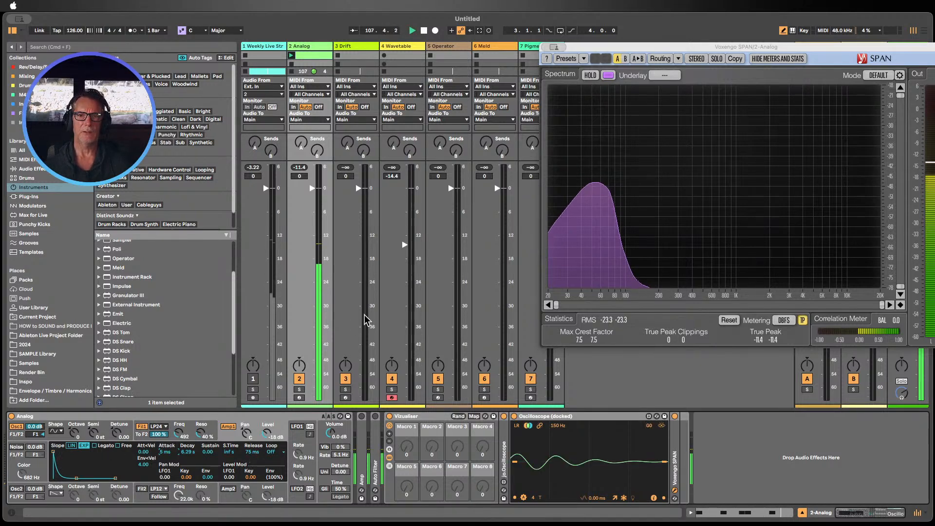
Step: Select the Wavetable track and view its amplitude envelope among the modulation sources
left_click(400, 55)
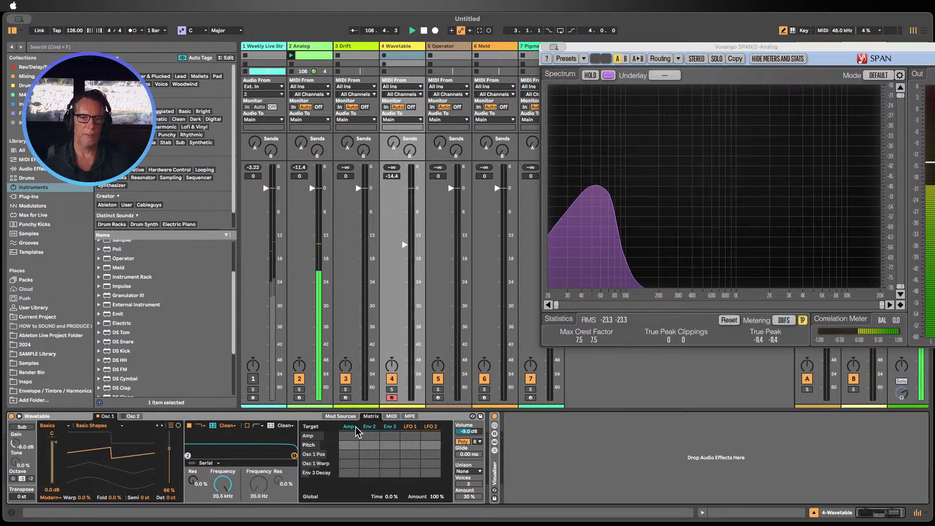
left_click_drag(339, 497, 339, 509)
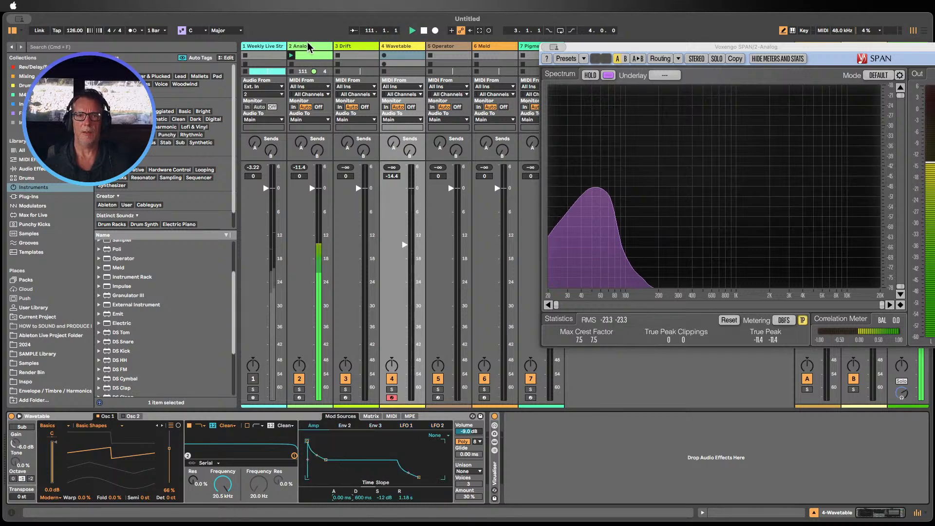
Step: Return to the Analog track and shorten the amplitude envelope's release to 97 ms
left_click(308, 46)
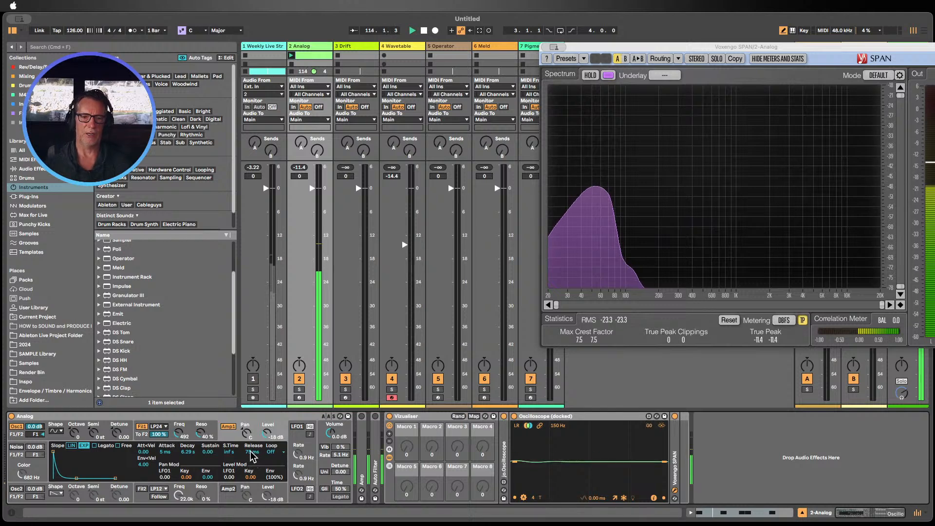
left_click_drag(253, 457, 253, 450)
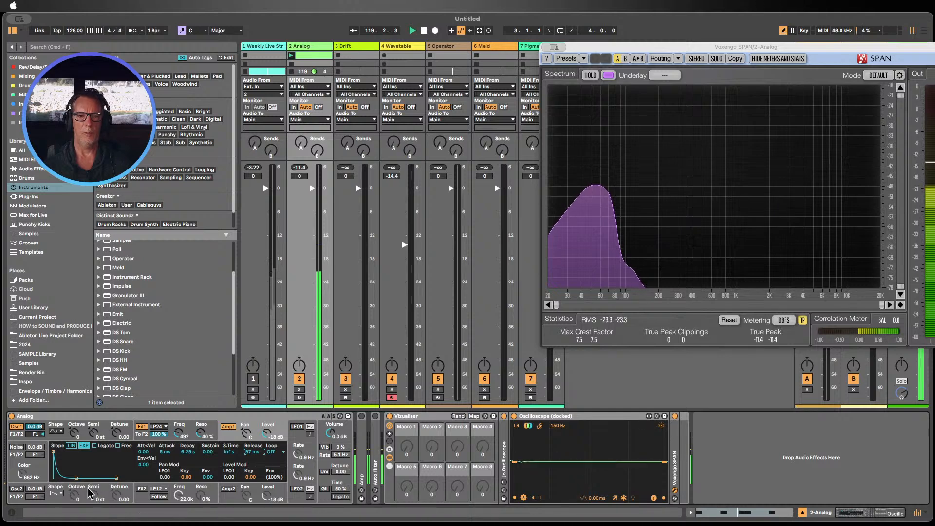
Step: Enable the noise generator at -40 dB and set its colour to 348 Hz
left_click(16, 446)
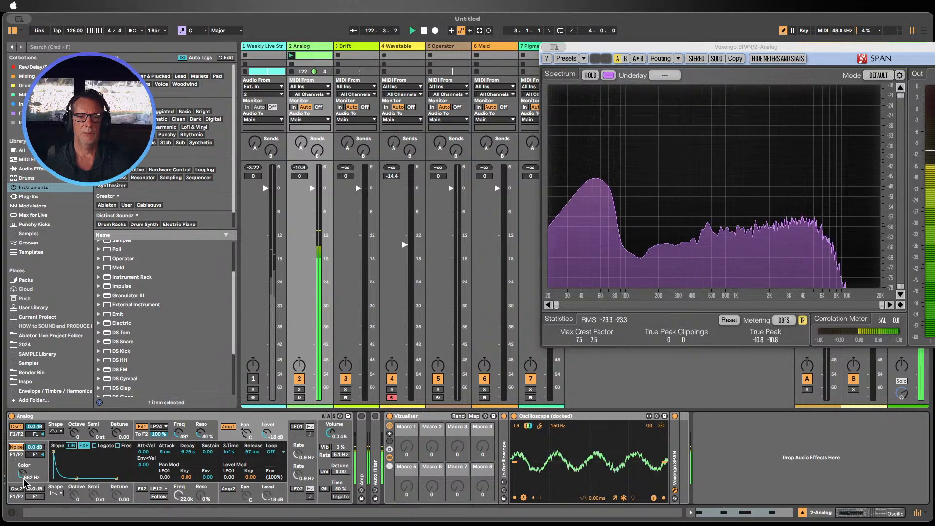
left_click_drag(22, 473, 35, 490)
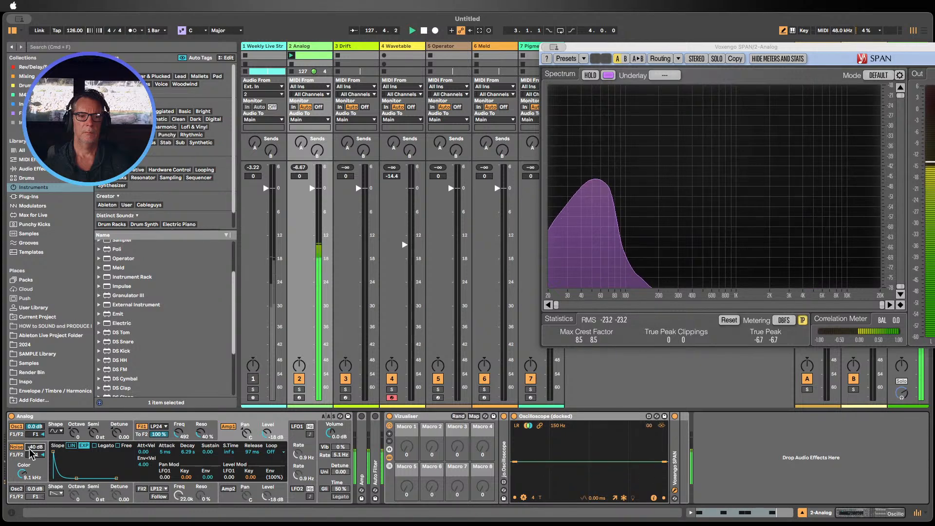
mouse_move(20, 473)
left_mouse_down()
mouse_move(20, 463)
mouse_move(21, 475)
left_mouse_up()
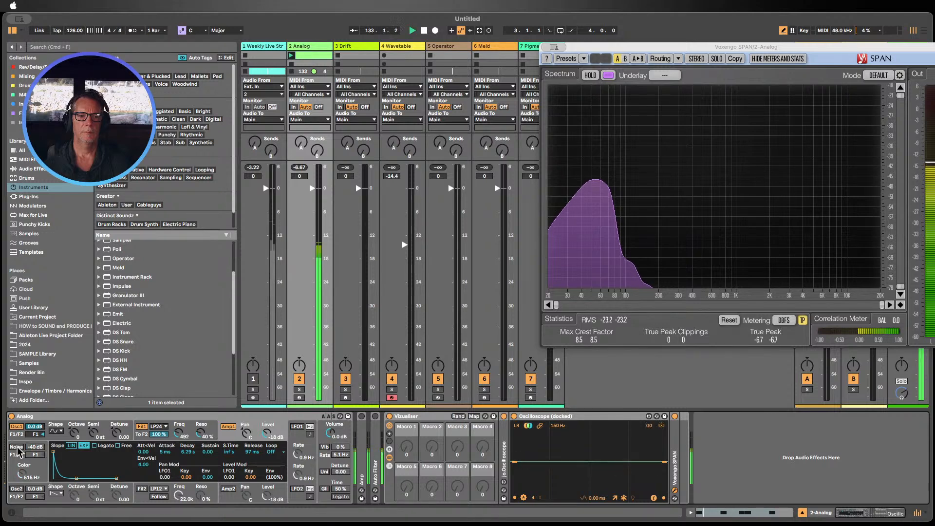
left_click_drag(21, 471, 21, 475)
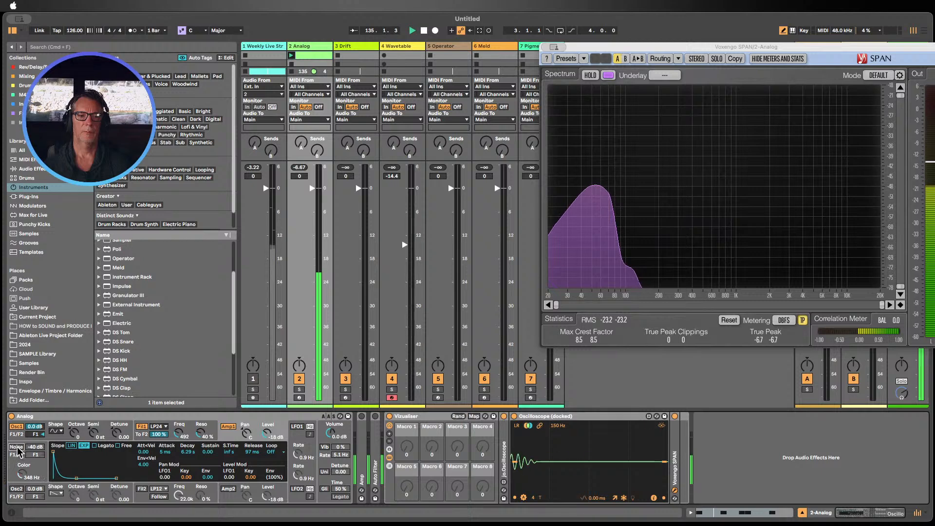
Step: Show Oscillator 1's pitch envelope and set its initial amount to 83% and time to 31%
left_click(83, 430)
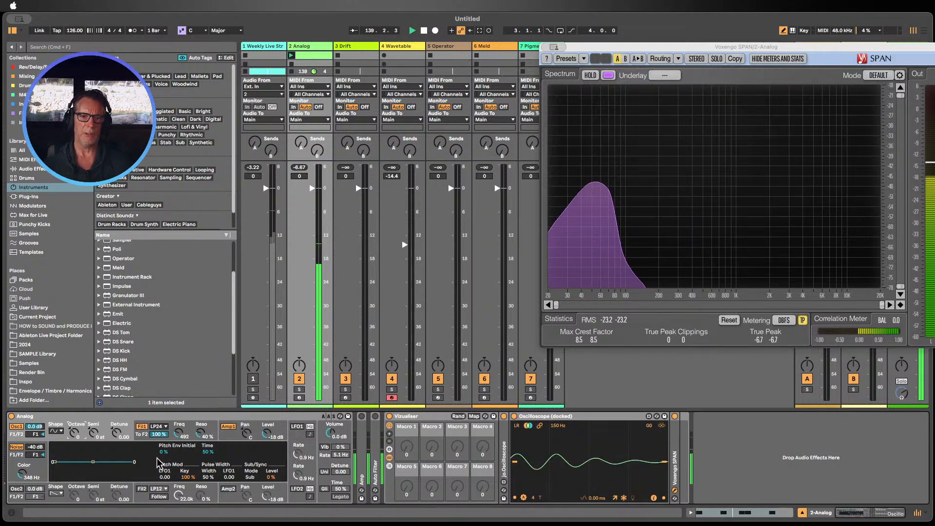
mouse_move(162, 457)
left_mouse_down()
mouse_move(162, 427)
mouse_move(162, 452)
mouse_move(209, 452)
mouse_move(209, 472)
mouse_move(209, 460)
mouse_move(165, 448)
left_mouse_up()
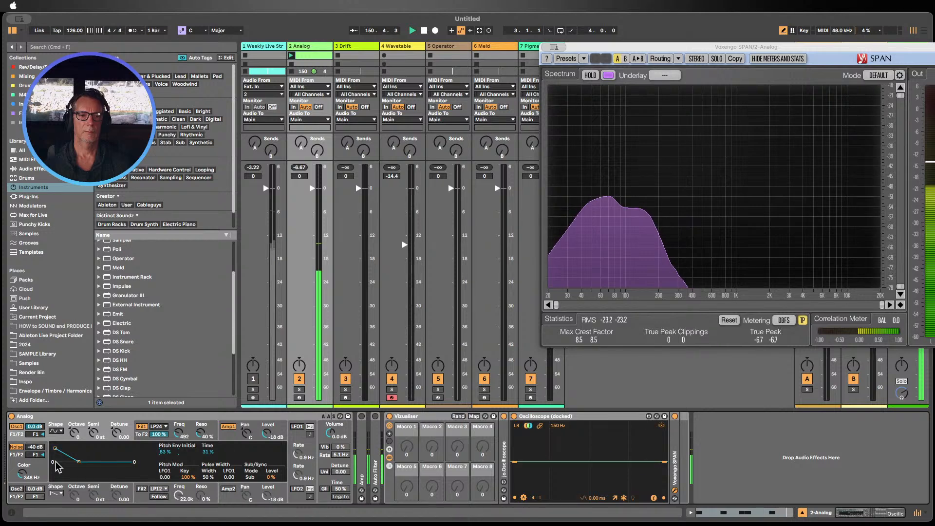
Step: Set the noise colour to 134 Hz and switch the noise generator off
left_click(19, 447)
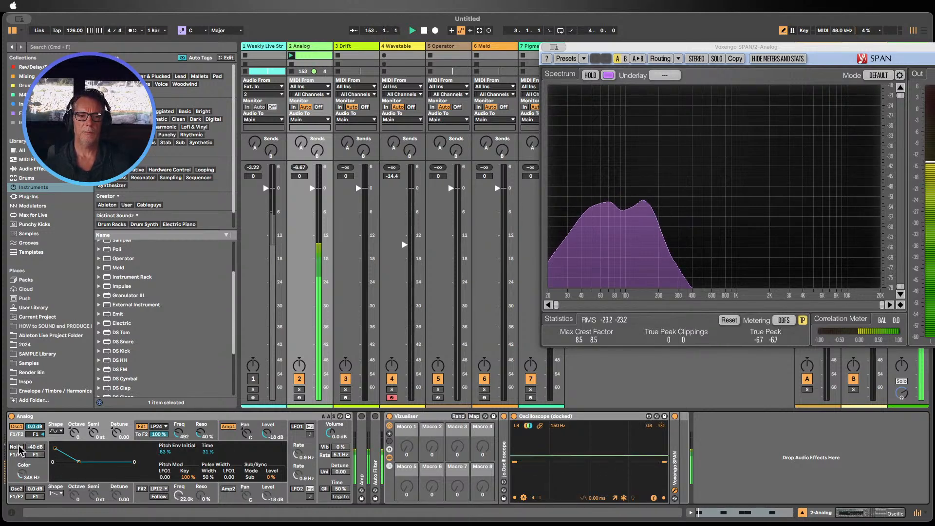
left_click(17, 447)
left_click_drag(21, 477, 22, 494)
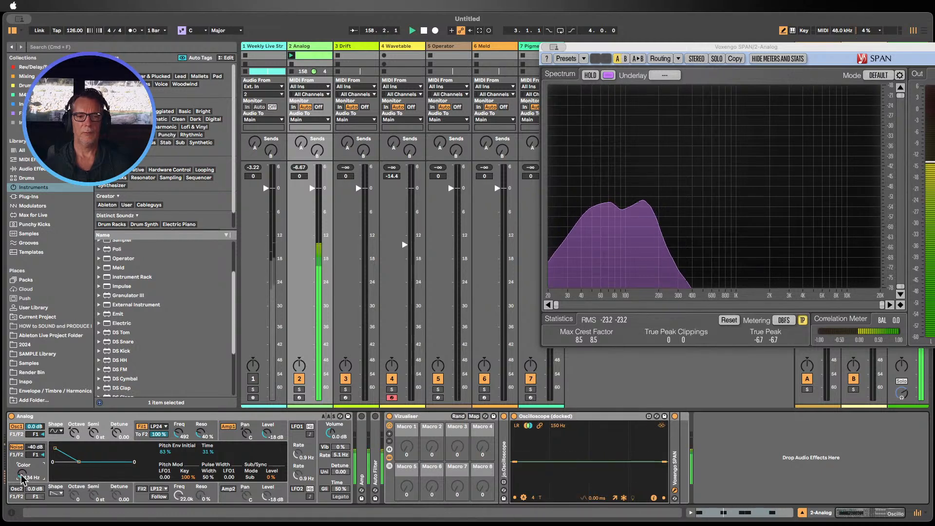
left_click(16, 447)
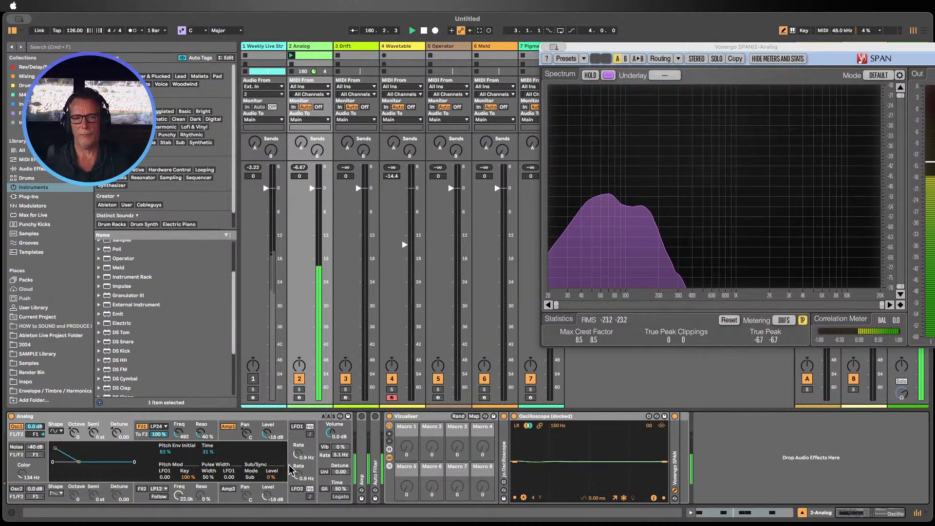
Step: Show Filter 1's settings, check its drive options, and adjust its resonance
left_click(142, 427)
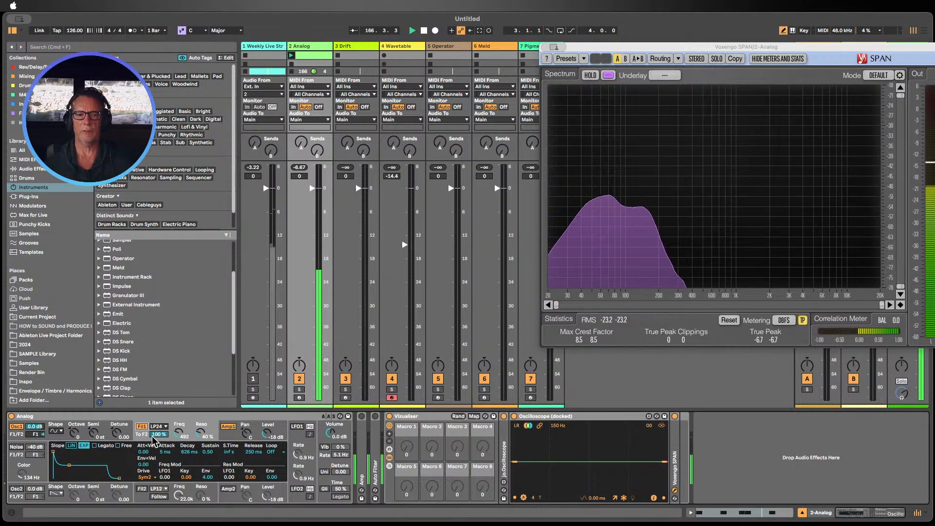
left_click(146, 477)
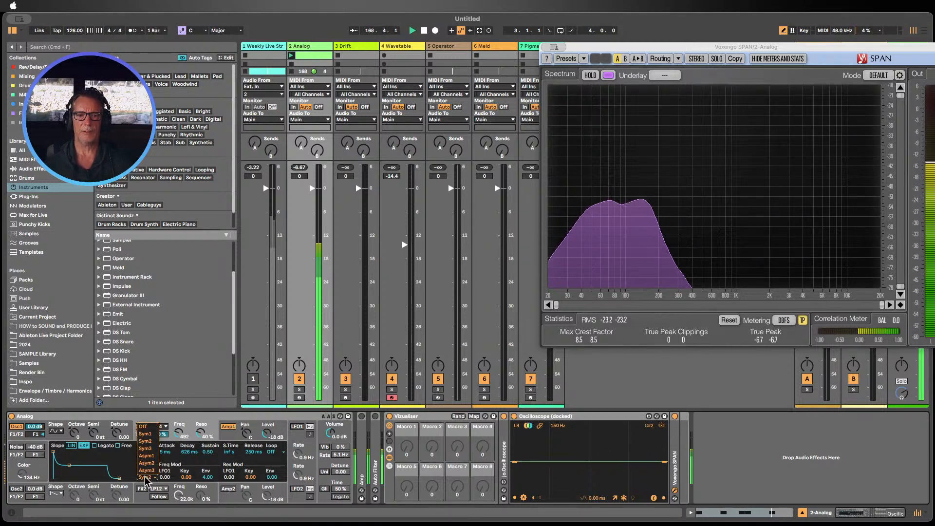
left_click(187, 418)
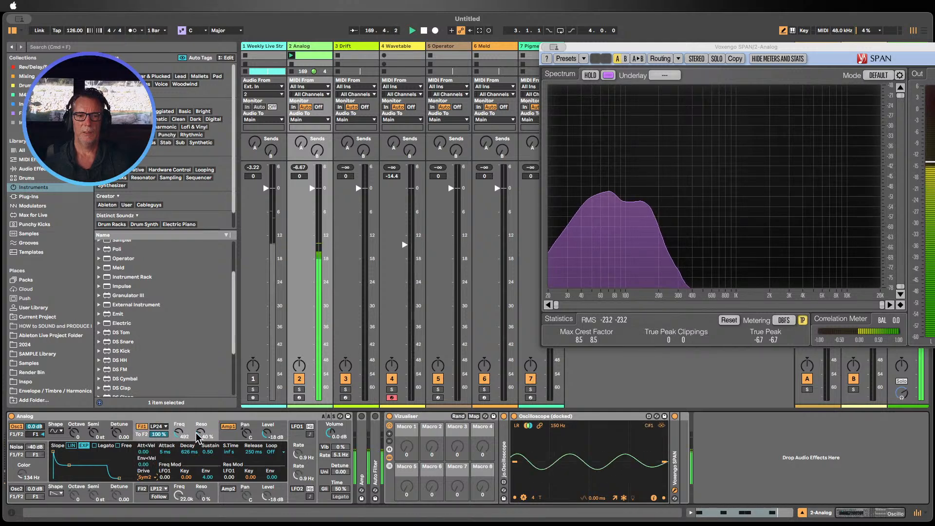
left_click_drag(200, 433, 207, 446)
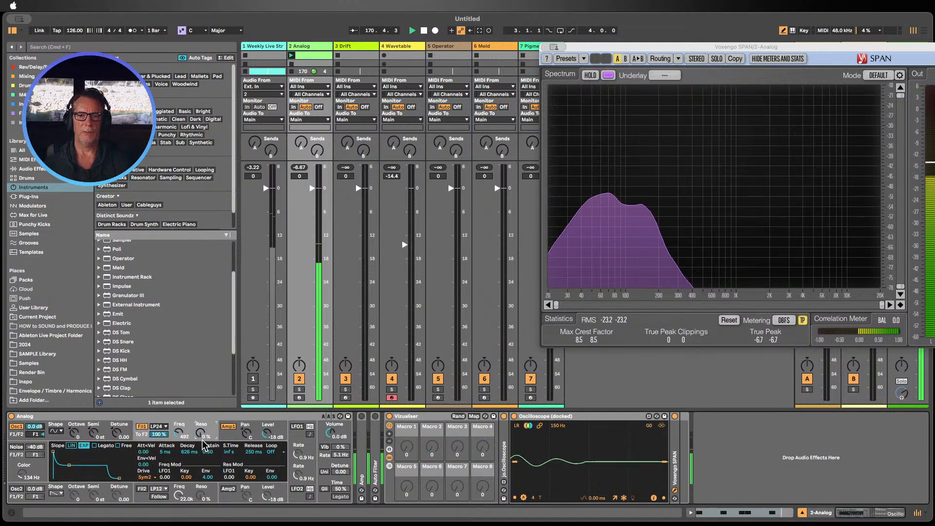
Step: Toggle Filter 1 off and on, set its resonance to 40% and its envelope frequency modulation amount to 16.00
left_click(140, 427)
left_click(141, 427)
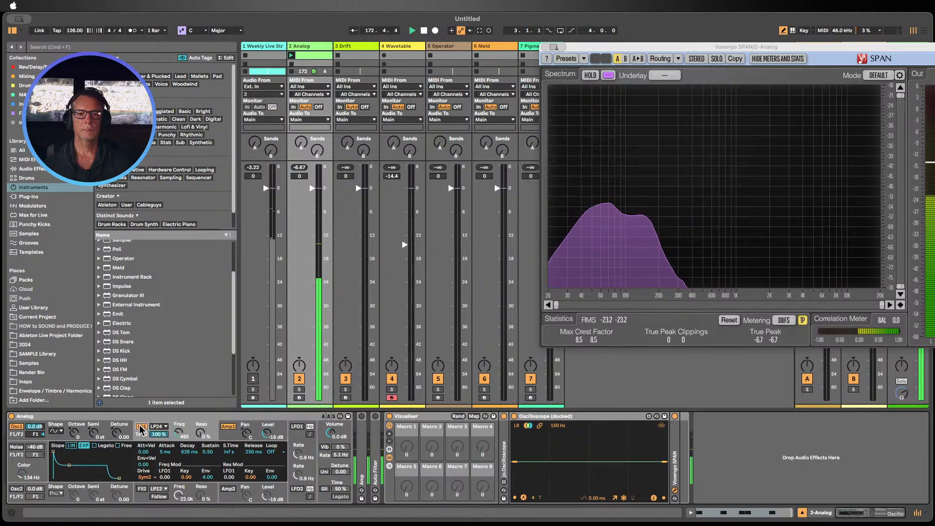
left_click(140, 425)
left_click(140, 426)
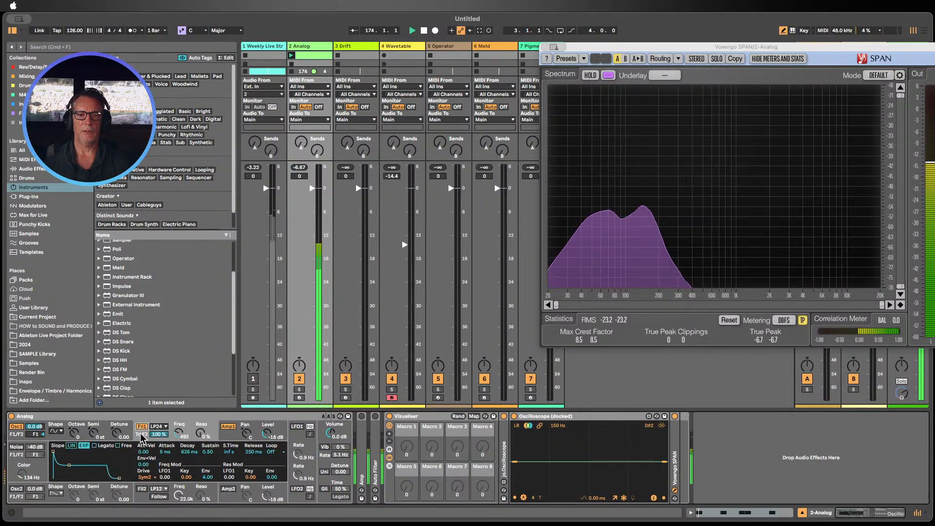
left_click_drag(196, 434, 200, 438)
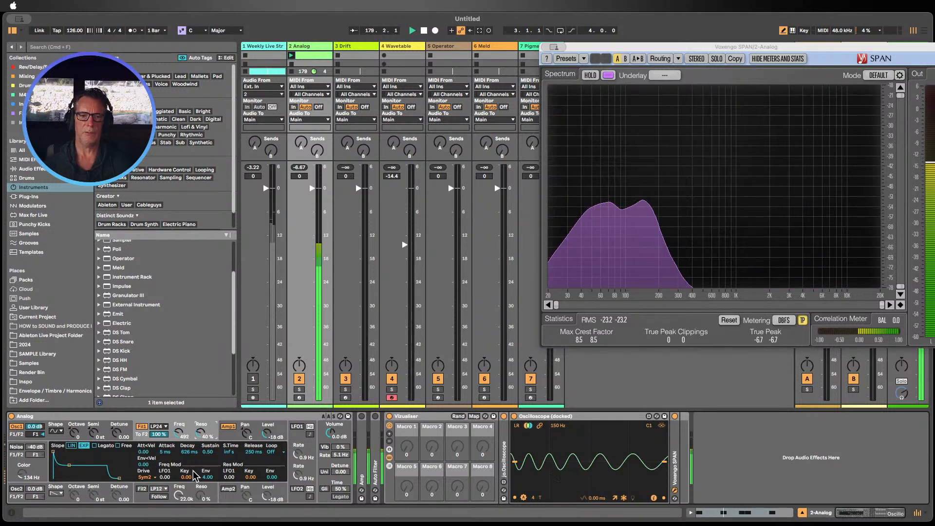
left_click_drag(208, 479, 208, 459)
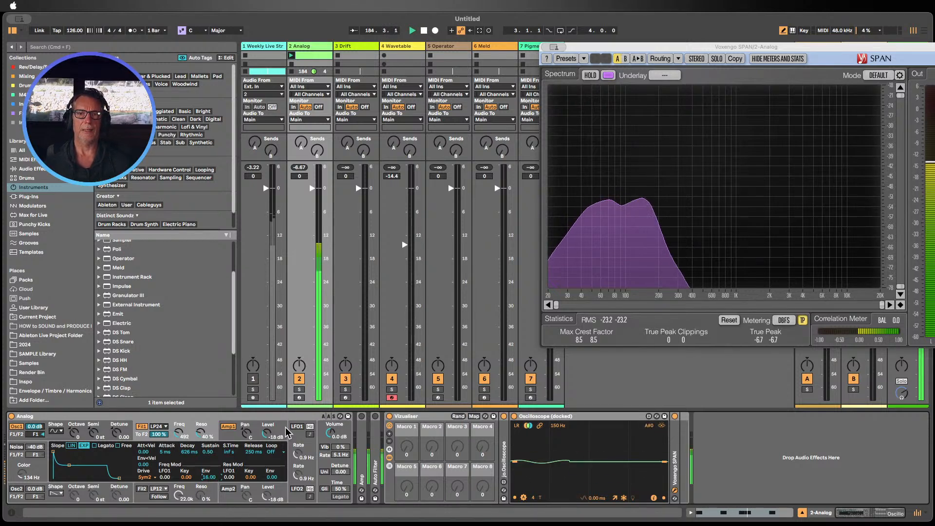
Step: Stop playback, insert a Tuner audio effect after the Analog synth, and relaunch the Analog track's clip
left_click(423, 30)
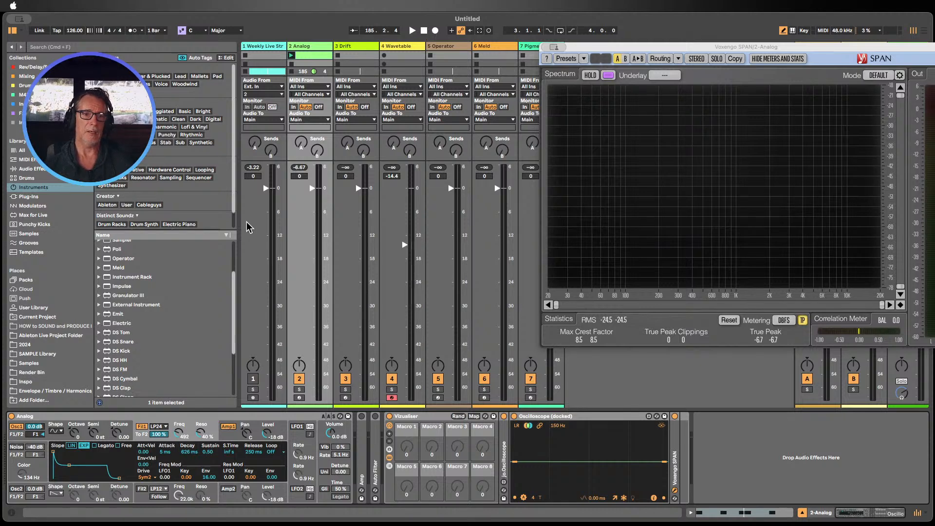
left_click(36, 169)
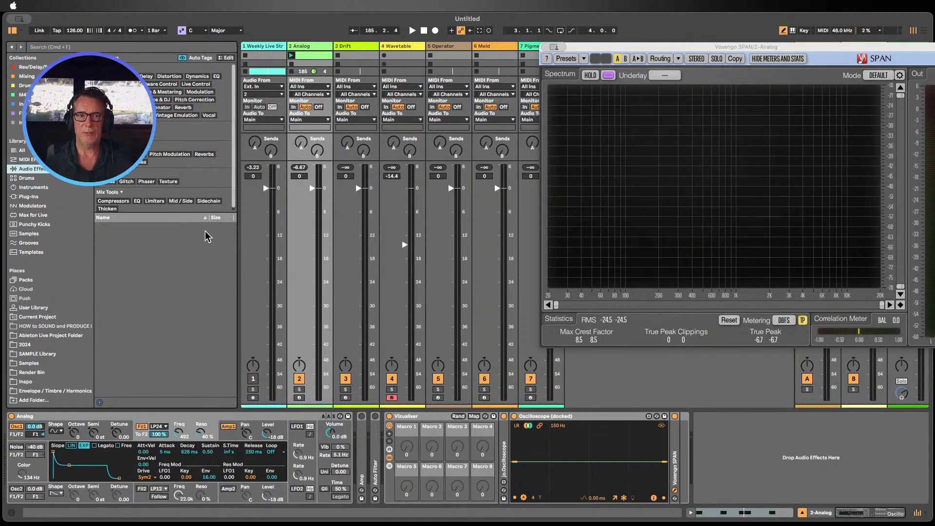
scroll(200, 270, "down", 10)
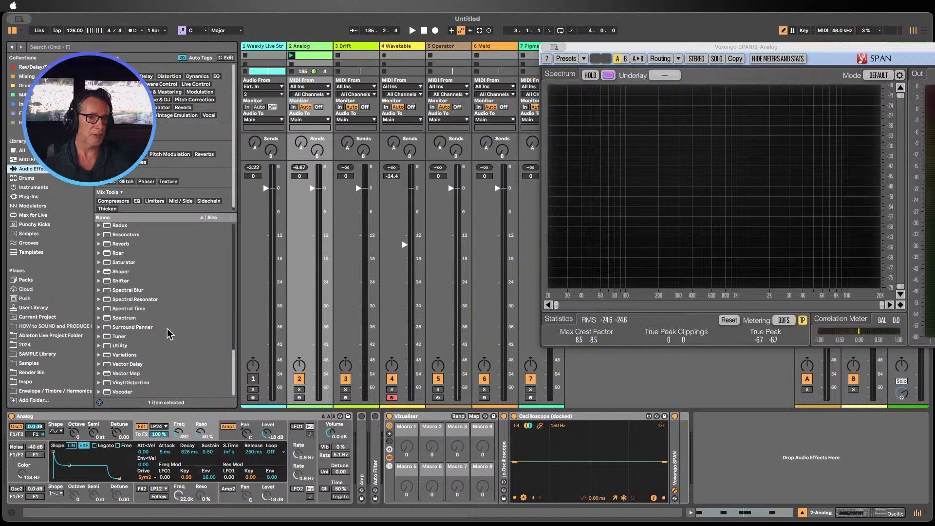
left_click_drag(126, 336, 355, 458)
left_click(291, 55)
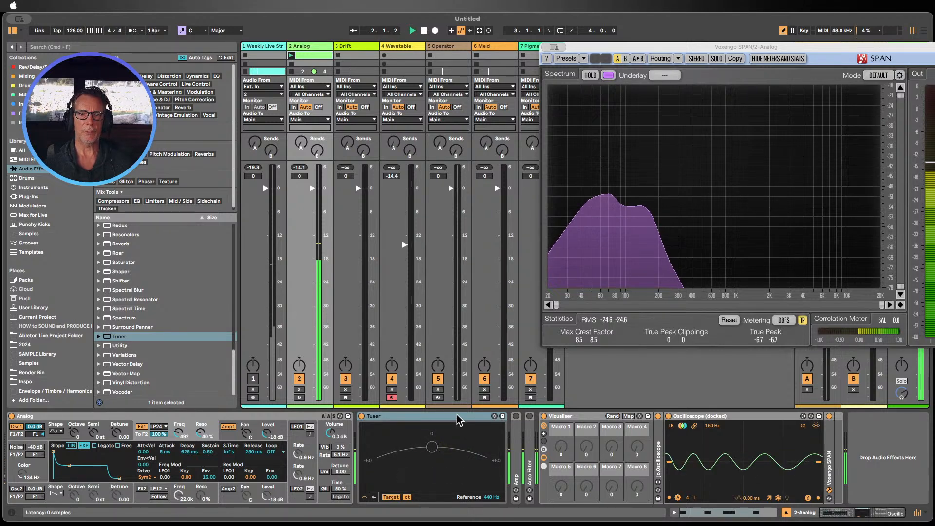
Step: Load EQ Eight from the audio effects into the Analog track's device chain
scroll(137, 297, "up", 6)
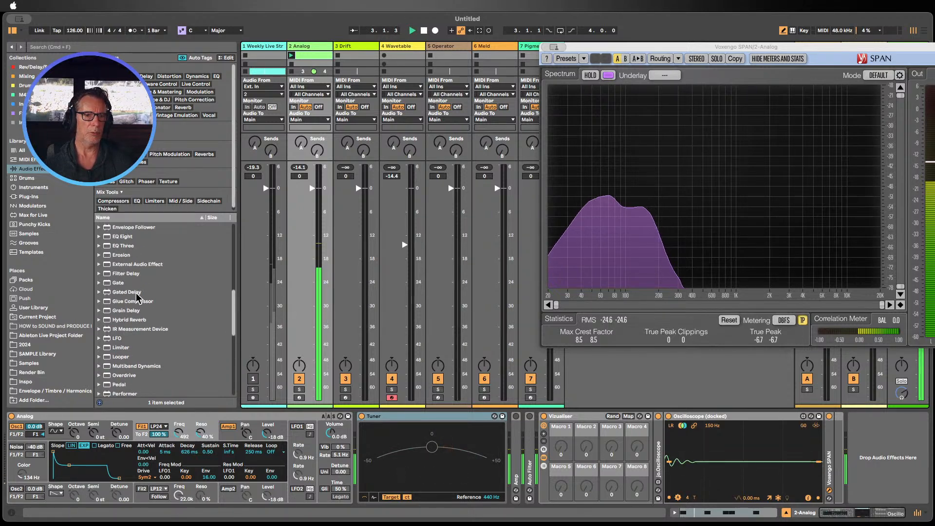
scroll(126, 278, "up", 4)
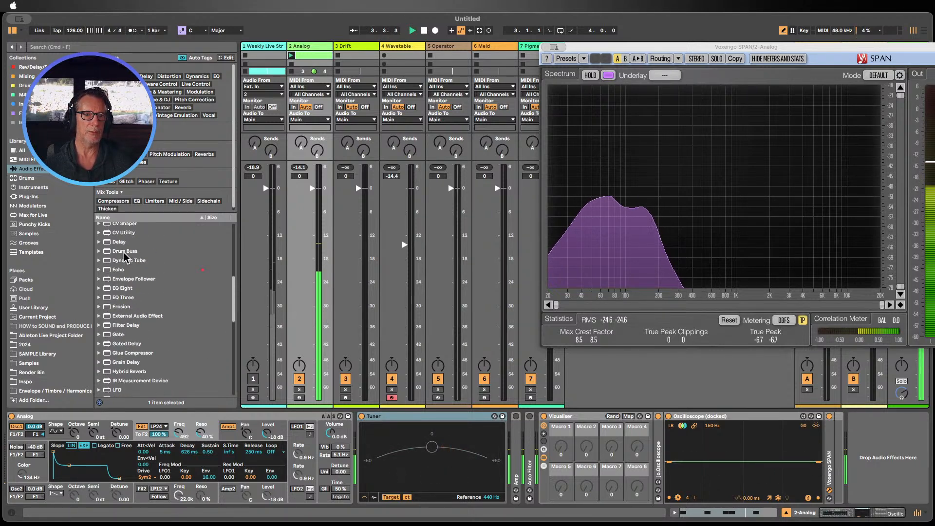
left_click(123, 283)
key("Return")
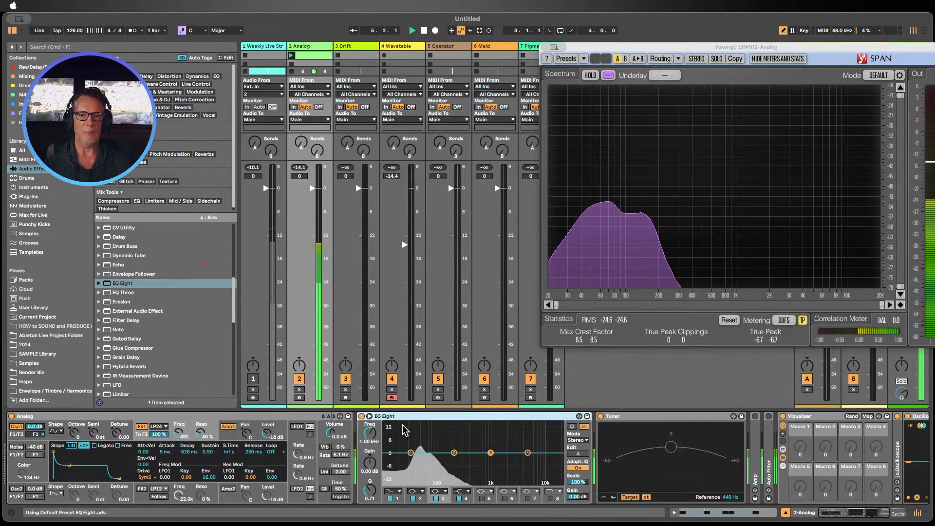
Step: Toggle EQ Eight's expanded spectrum display and fold the Tuner device
left_click(369, 416)
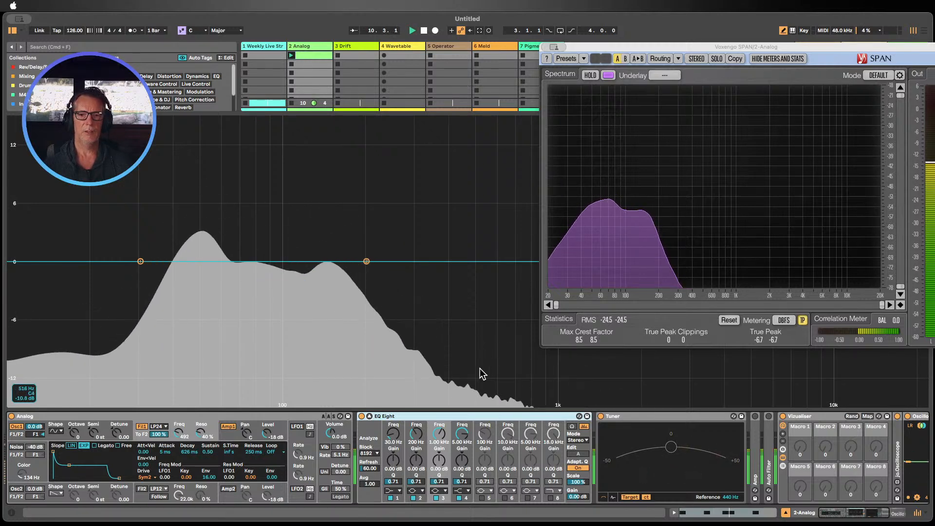
double_click(613, 420)
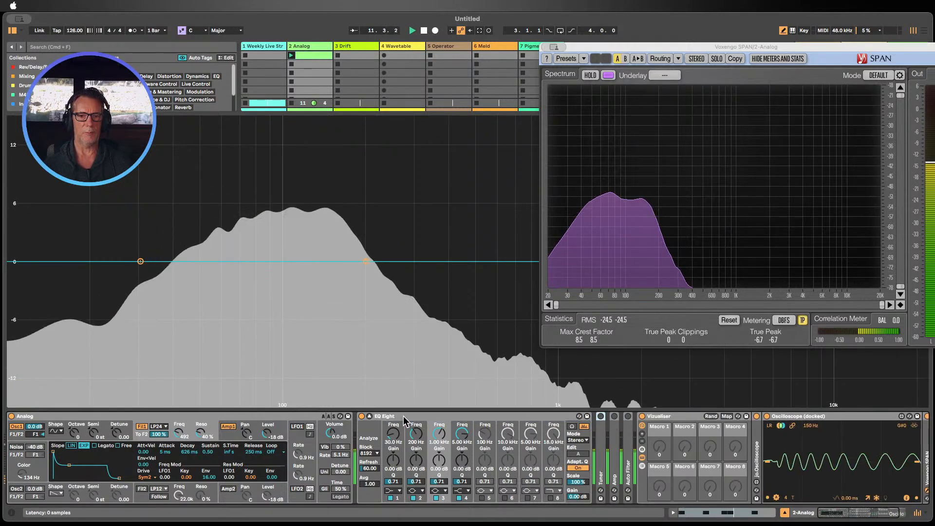
double_click(404, 415)
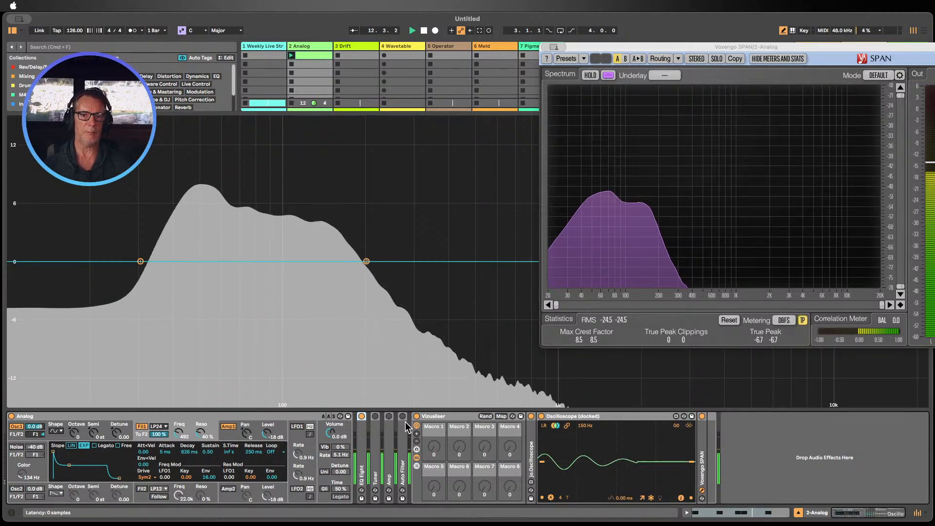
double_click(361, 436)
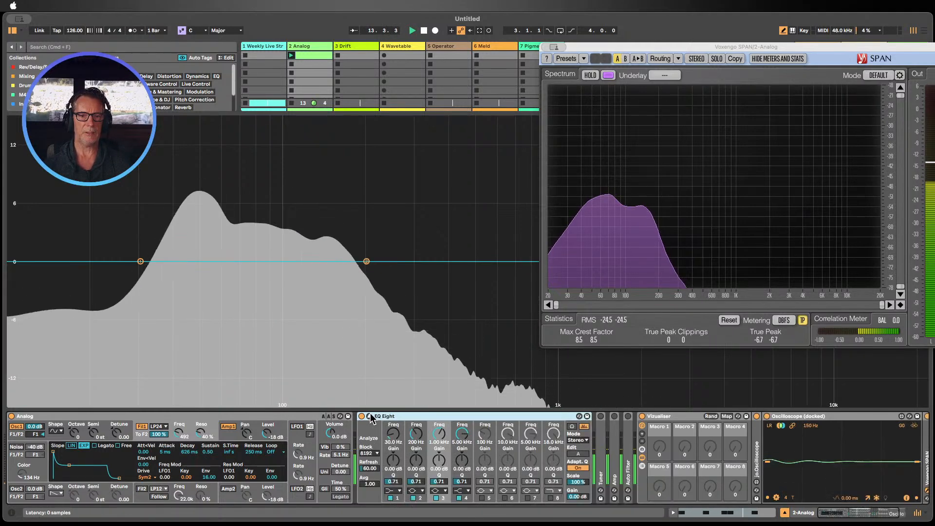
left_click(370, 416)
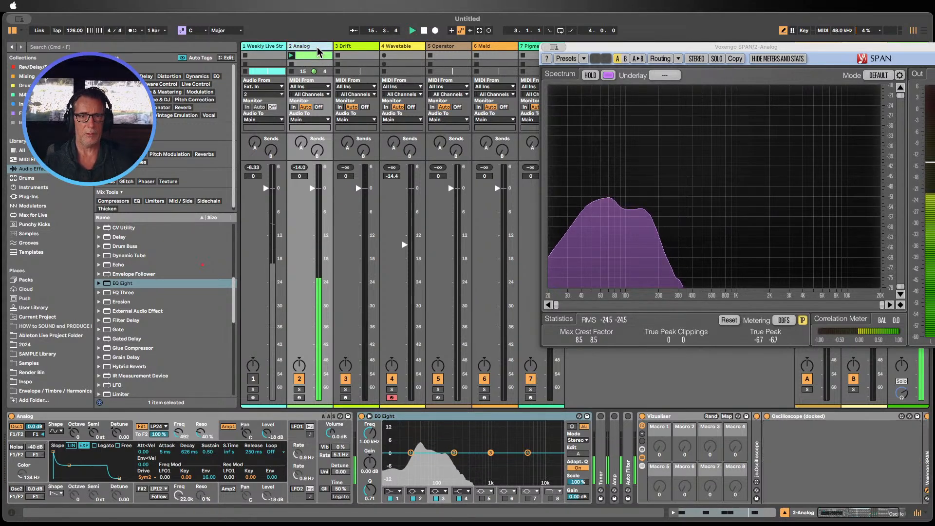
Step: Insert an audio track taking input from 2-Analog with monitoring set to In, arm it, and start recording a clip
key("super+t")
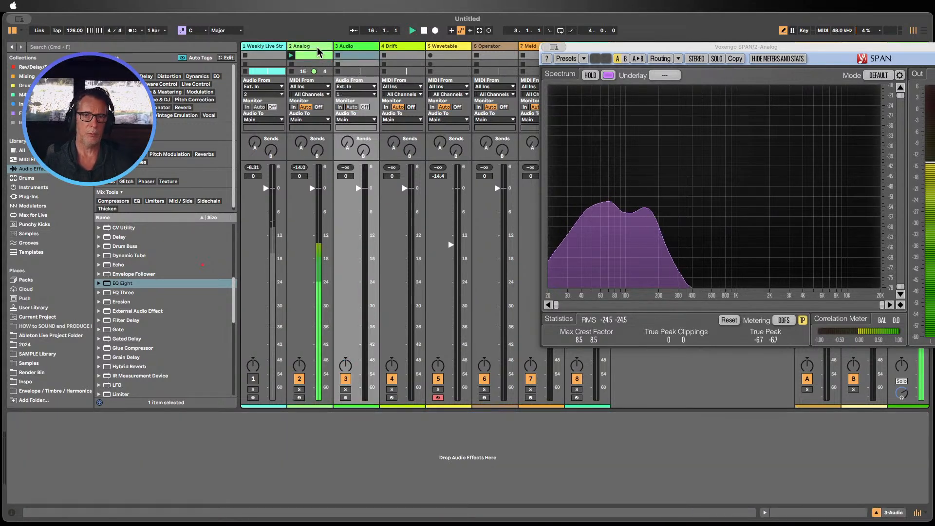
left_click(356, 86)
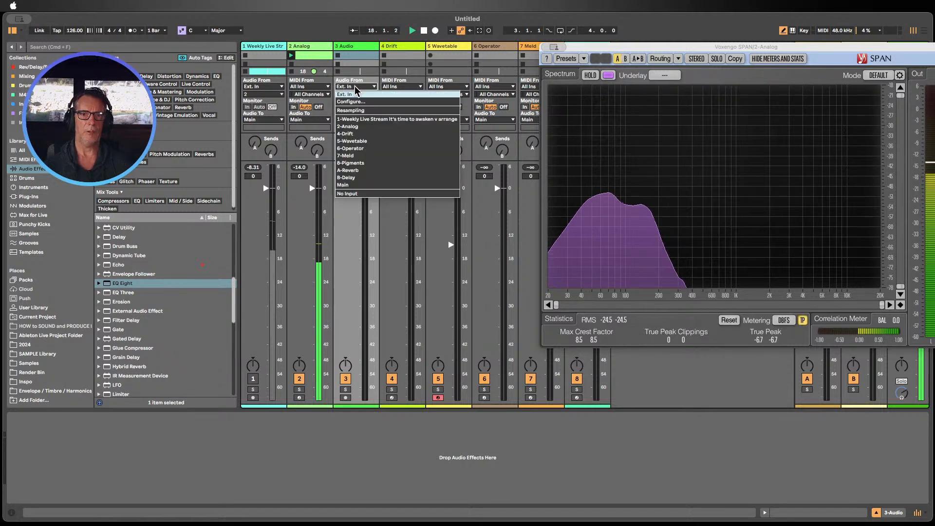
left_click(353, 127)
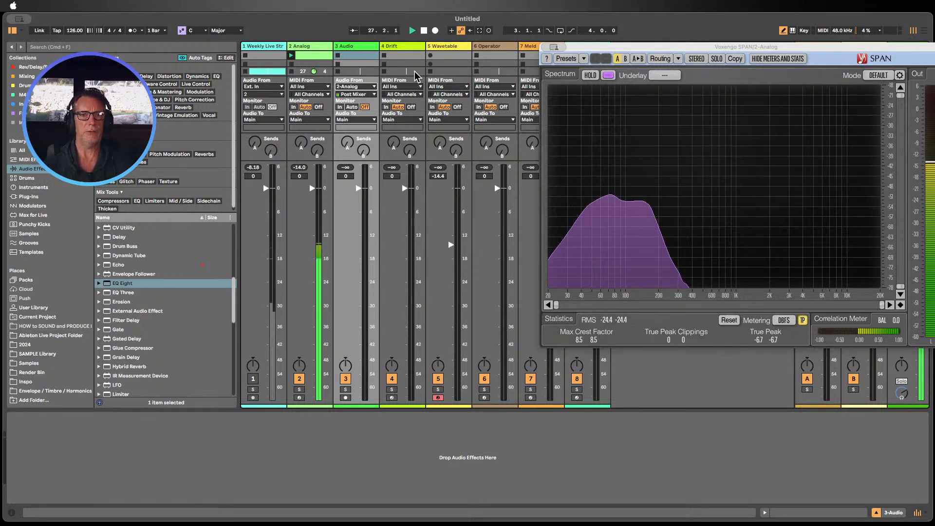
left_click(340, 107)
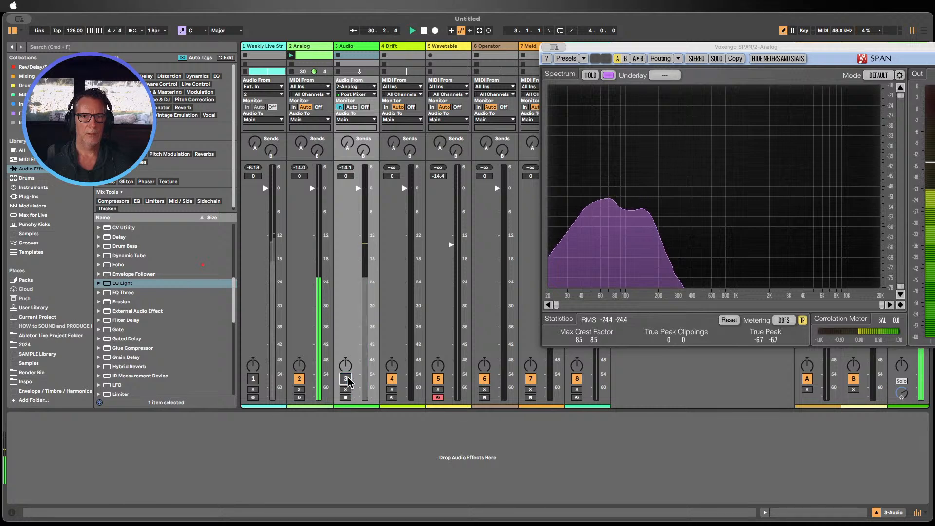
left_click(345, 398)
left_click(338, 55)
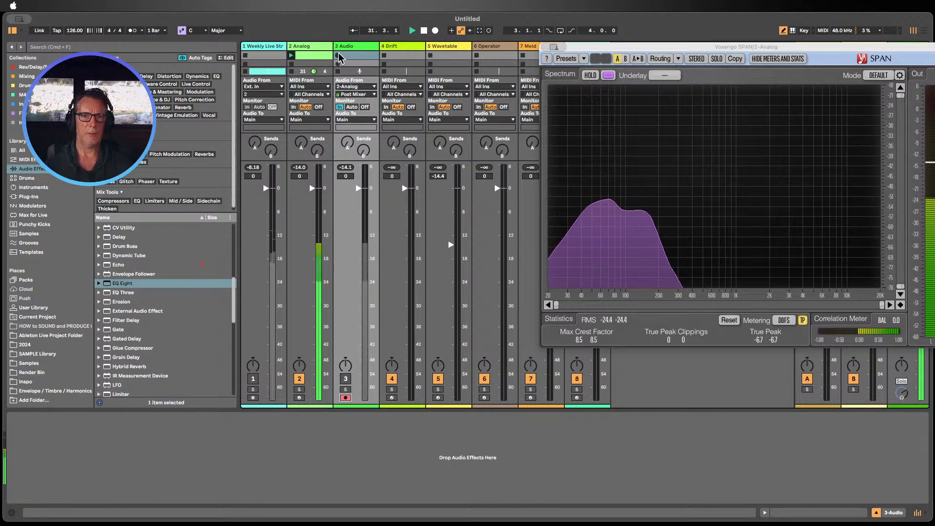
Step: Select the Analog track, show the amp envelope and lengthen its decay to about 674 ms
left_click(305, 47)
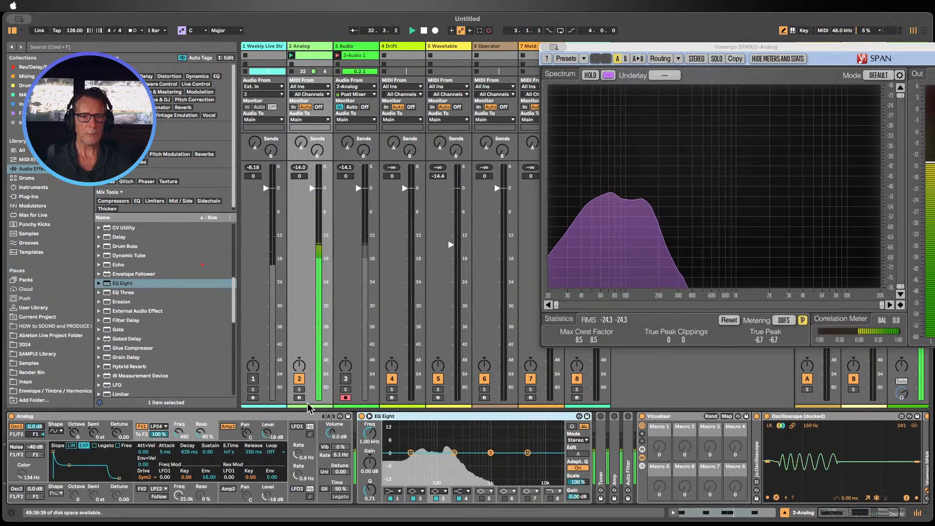
left_click(235, 442)
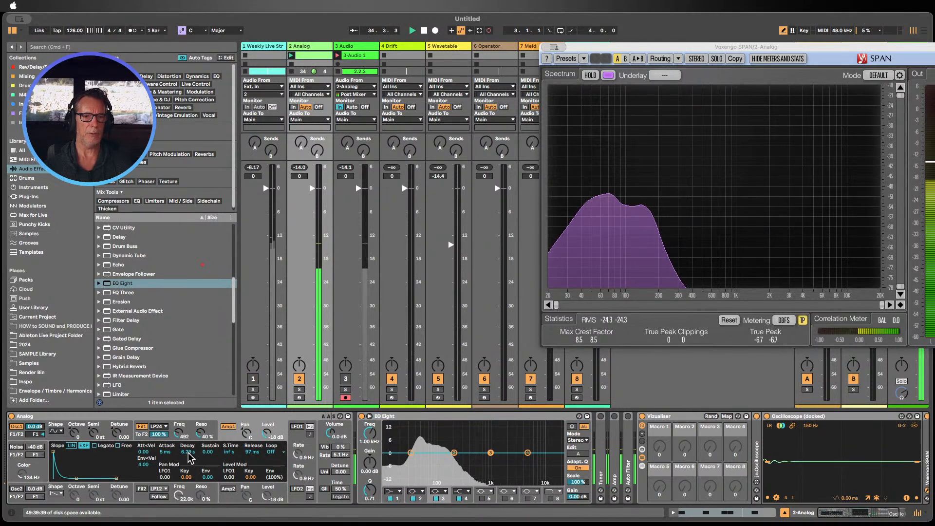
mouse_move(182, 452)
left_mouse_down()
mouse_move(181, 460)
mouse_move(188, 454)
left_mouse_up()
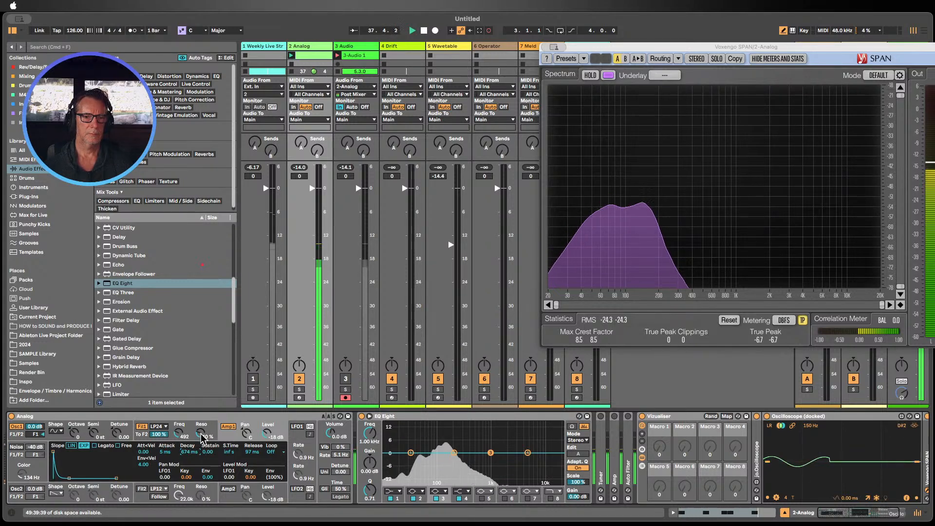
Step: Set Filter 1's resonance to 42% and its cutoff frequency to 323 Hz
left_click_drag(200, 433, 200, 430)
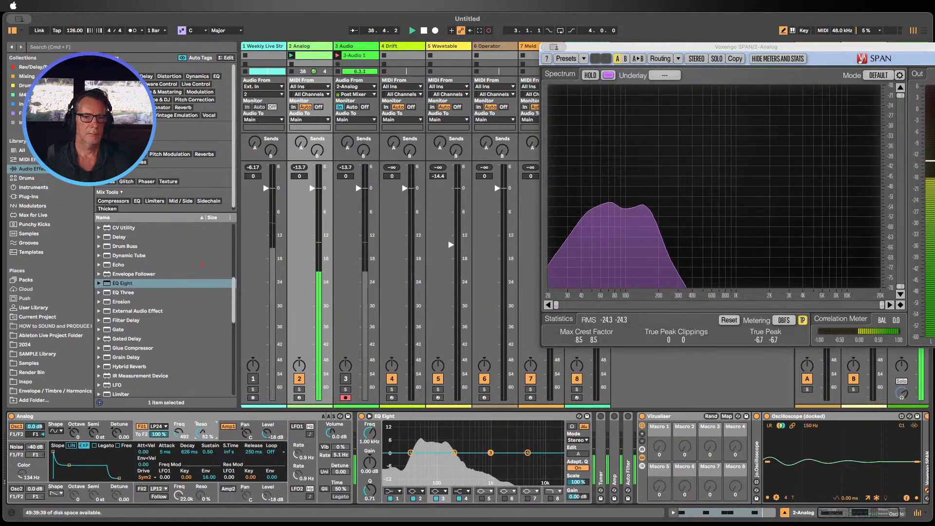
left_click_drag(181, 434, 181, 430)
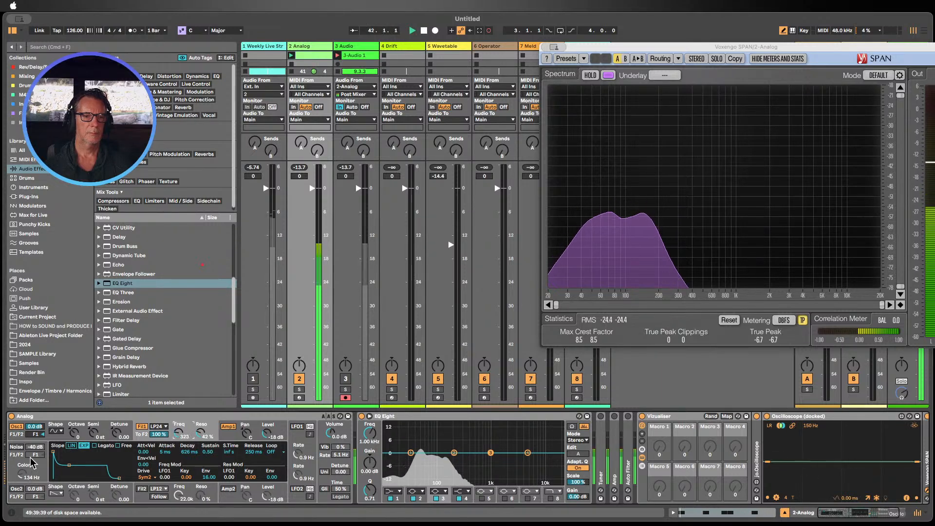
Step: Show Oscillator 1's pitch envelope and set its initial amount to 77% and time to 32%
left_click(94, 431)
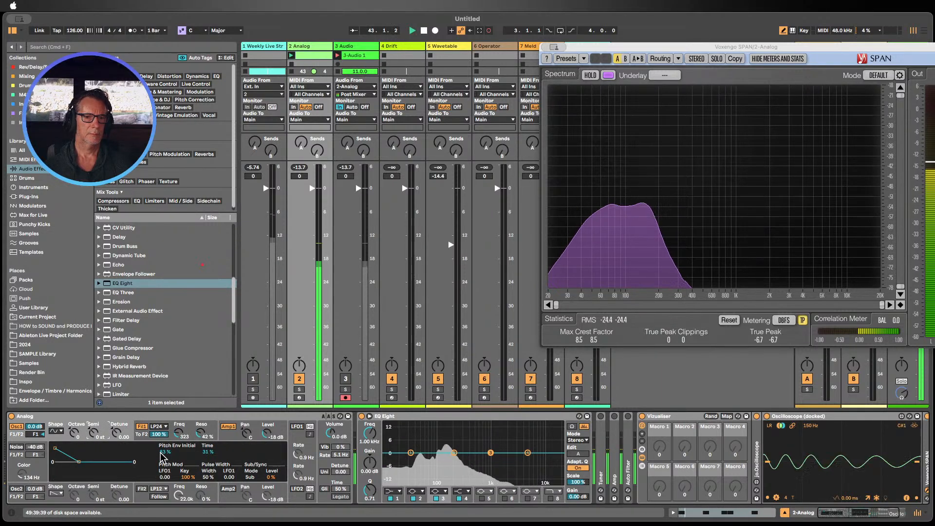
left_click_drag(164, 451, 208, 454)
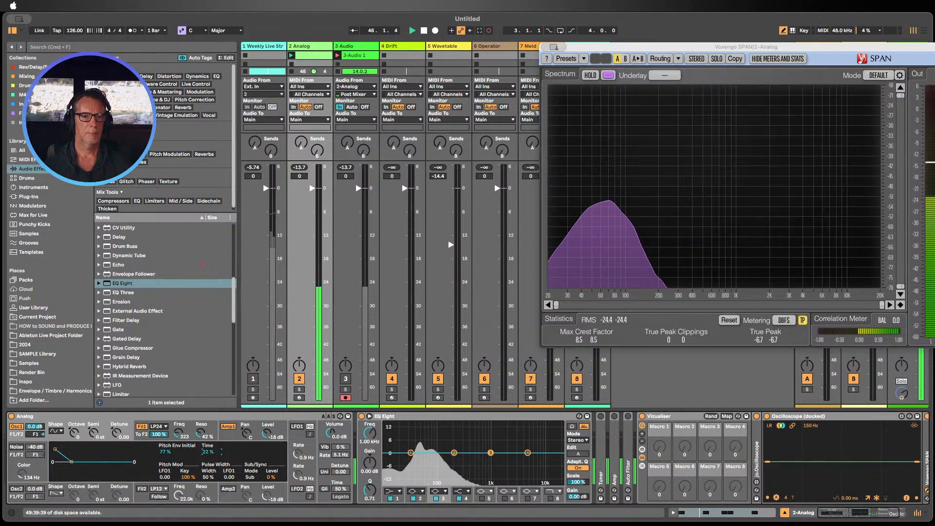
left_click_drag(209, 454, 209, 449)
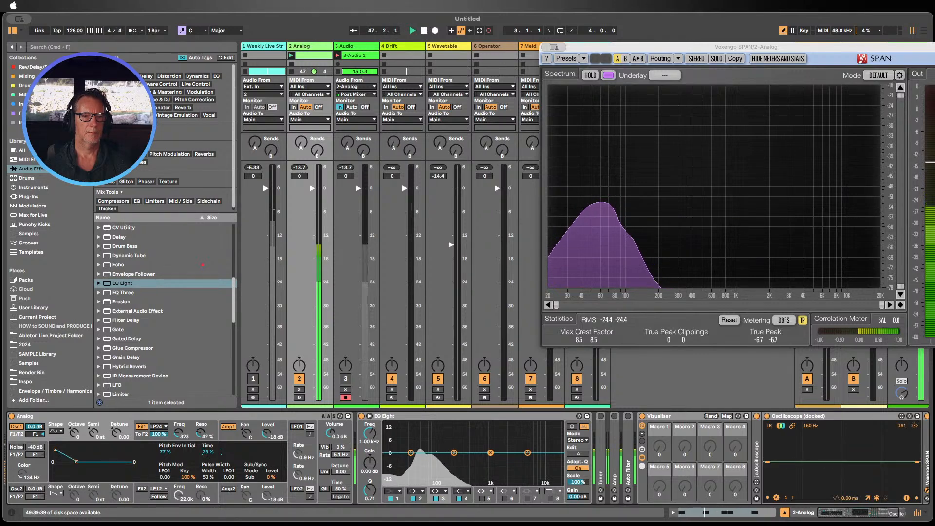
Step: Open the recorded audio clip to inspect its waveform, then return to the Analog track's devices
left_click(351, 66)
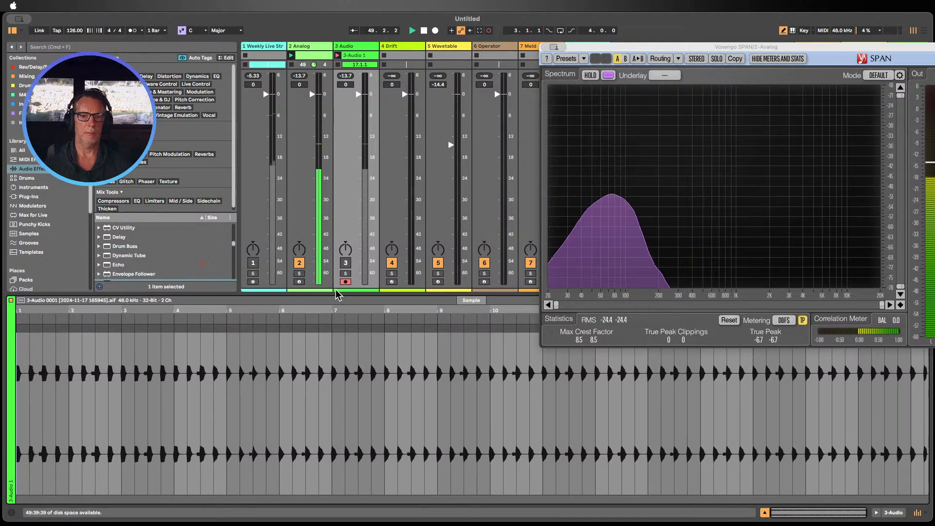
left_click(762, 512)
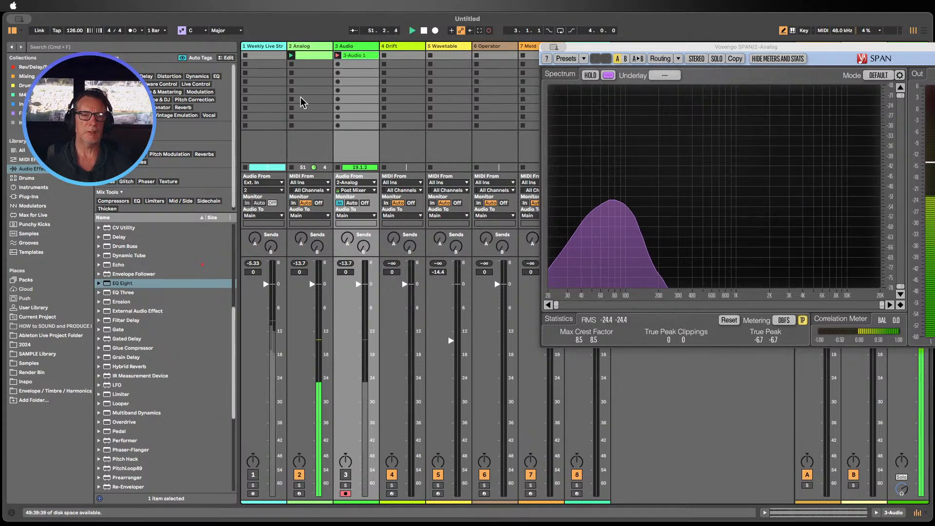
double_click(300, 46)
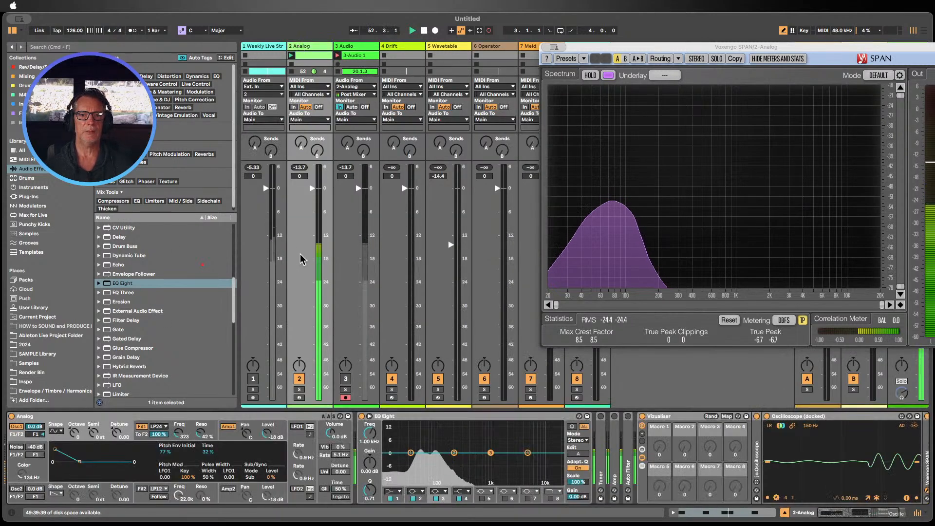
Step: Collapse the EQ Eight device and add Roar from the audio effects browser to the Analog track's device chain
double_click(379, 417)
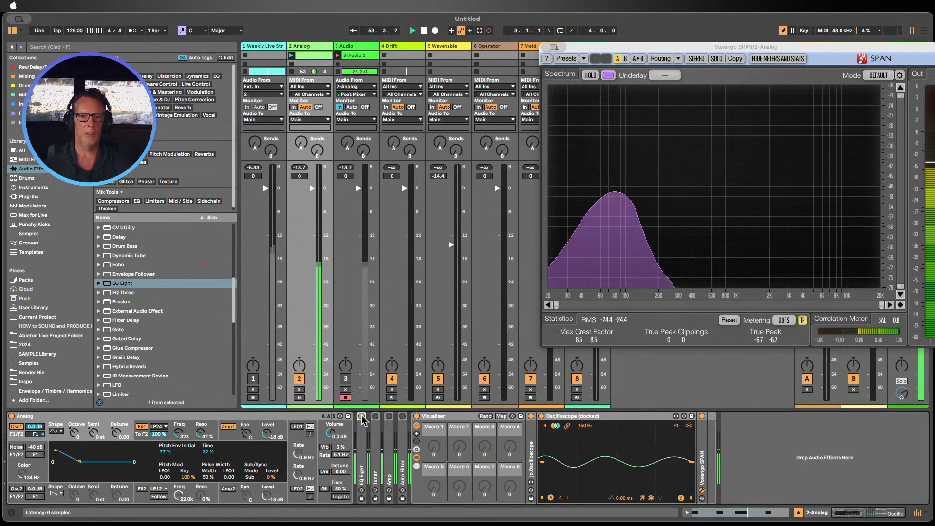
scroll(163, 324, "down", 10)
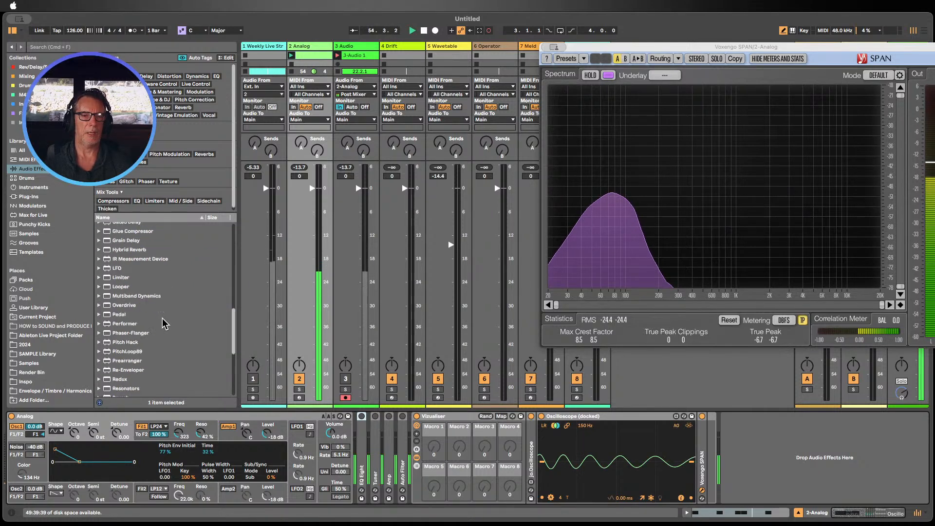
scroll(153, 314, "down", 2)
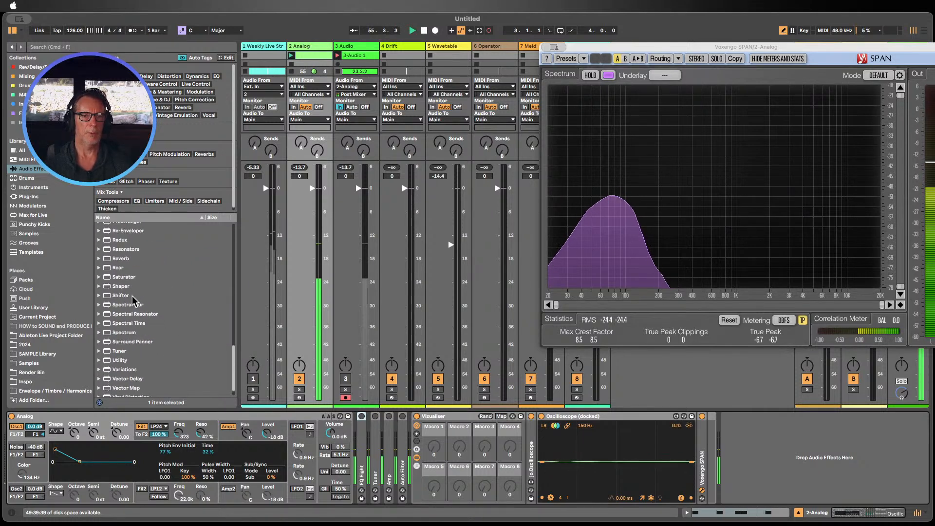
mouse_move(117, 267)
left_mouse_down()
mouse_move(347, 437)
mouse_move(346, 429)
left_mouse_up()
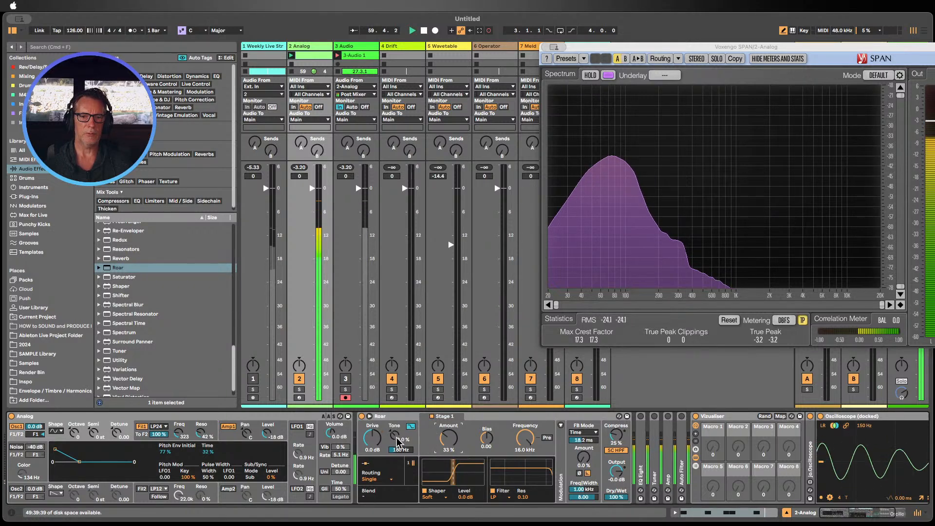
Step: Set Roar's shaper type to Polynomial with amount 39% and bias -0.48
left_click(444, 496)
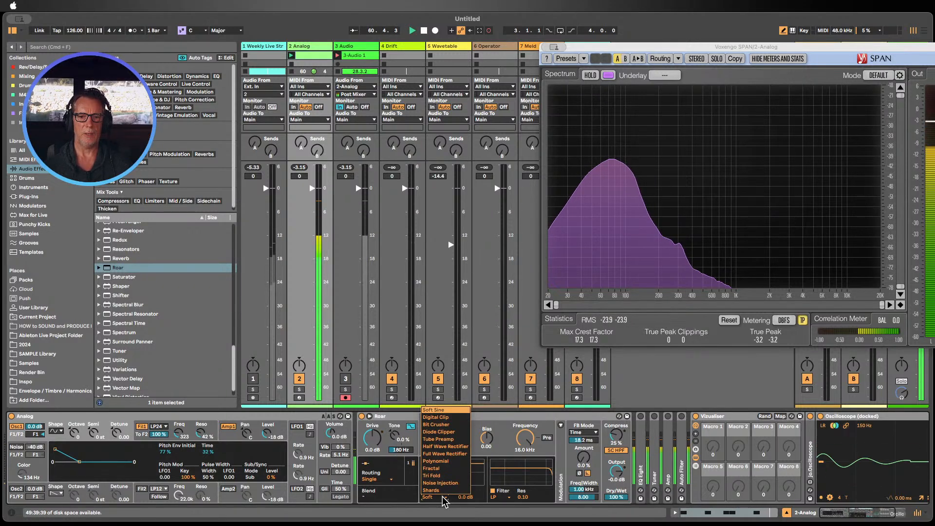
left_click(437, 462)
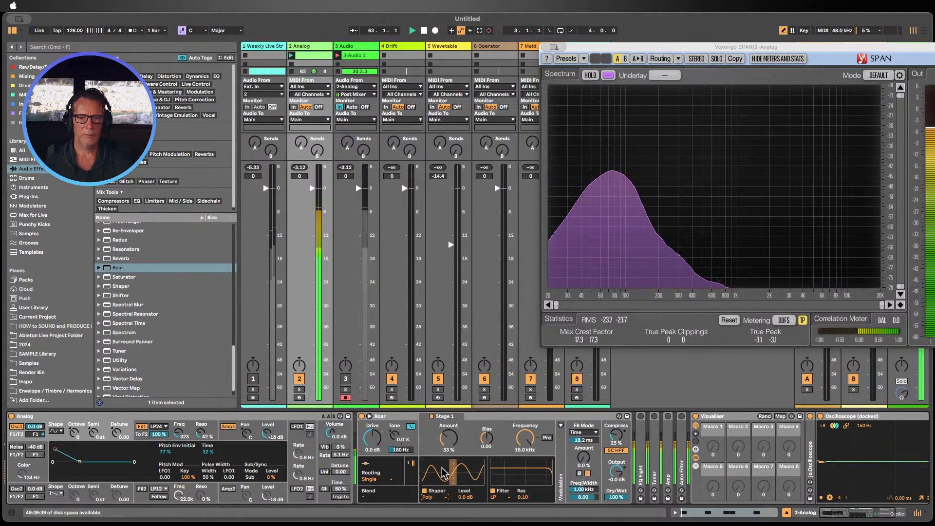
left_click_drag(449, 439, 486, 458)
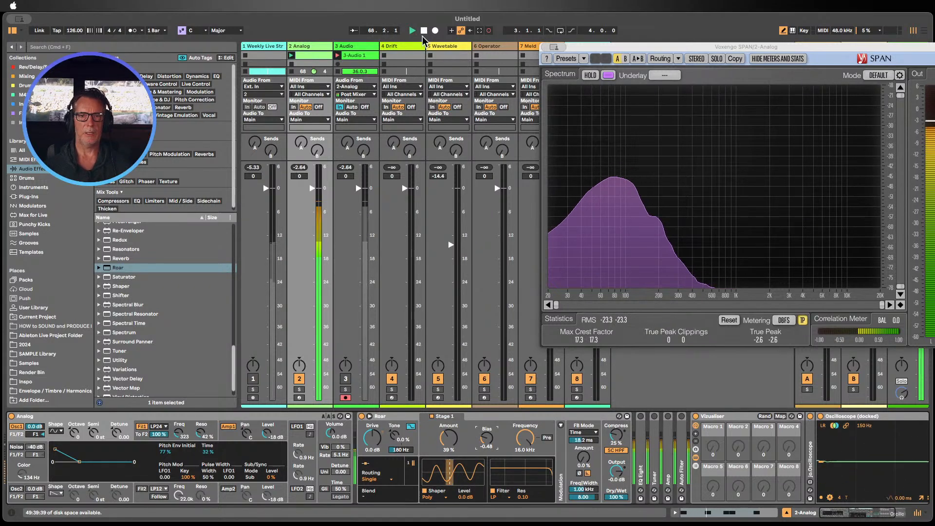
Step: Stop the Audio track's recording clip and set the Audio track's input to No Input
left_click(360, 56)
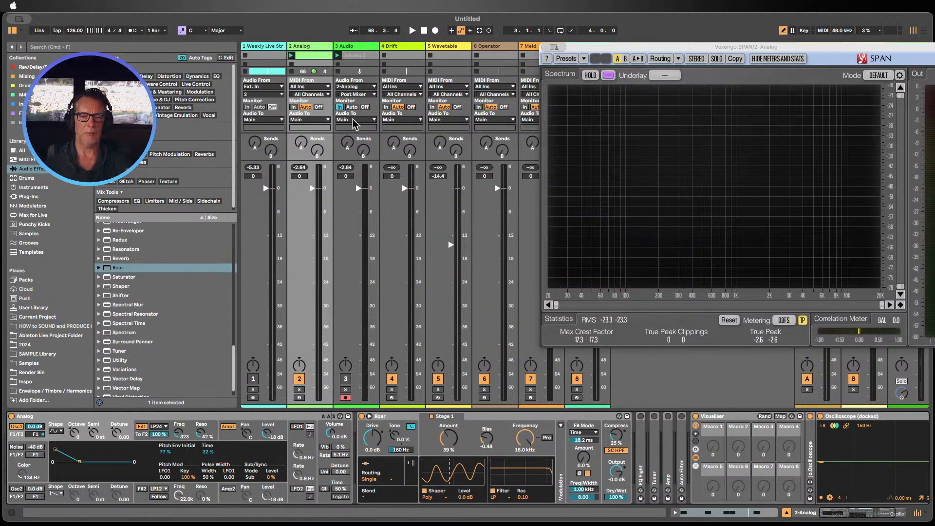
left_click(351, 106)
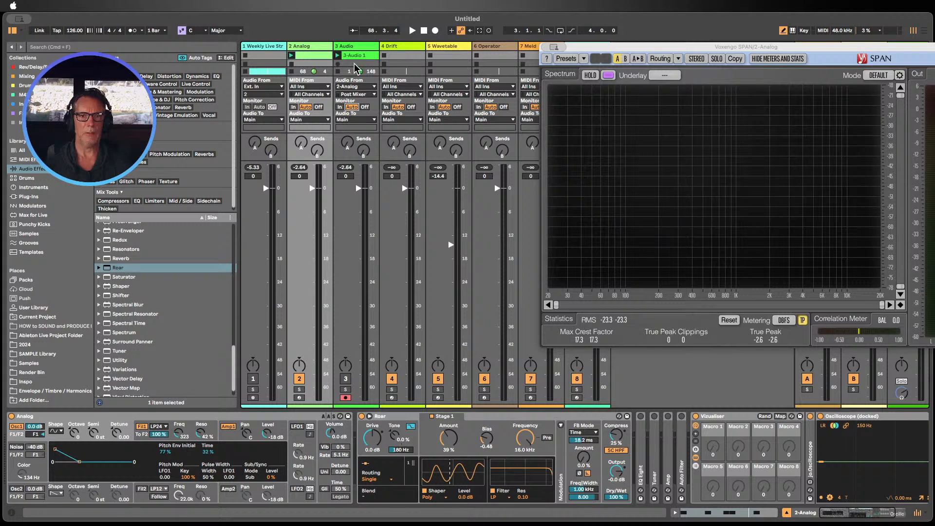
left_click(354, 86)
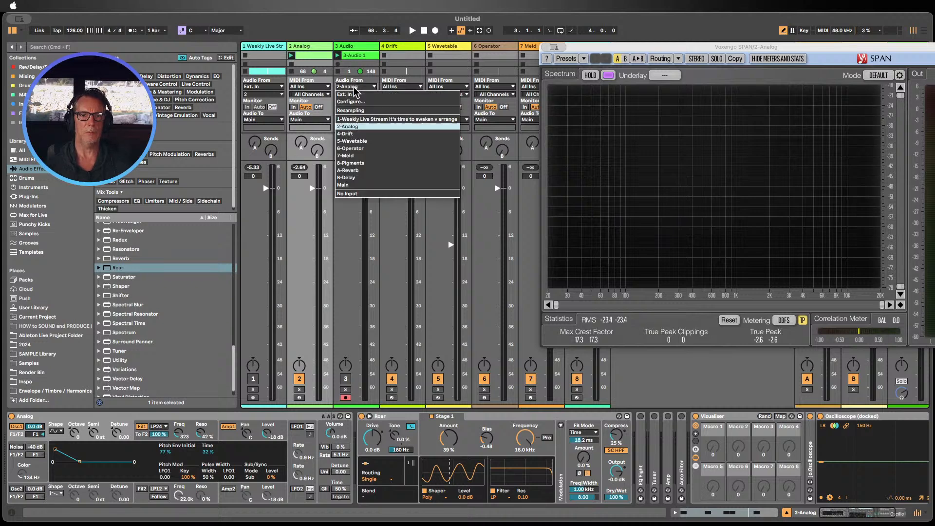
left_click(368, 194)
Step: Open the recorded audio clip, move the SPAN window aside and zoom into the waveform around bar 34 to examine single notes
double_click(361, 57)
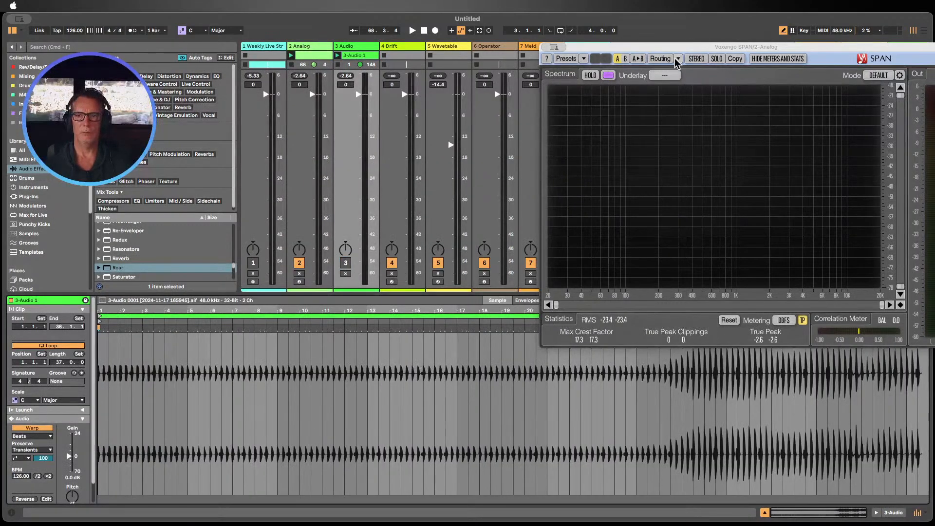
left_click_drag(681, 47, 520, 17)
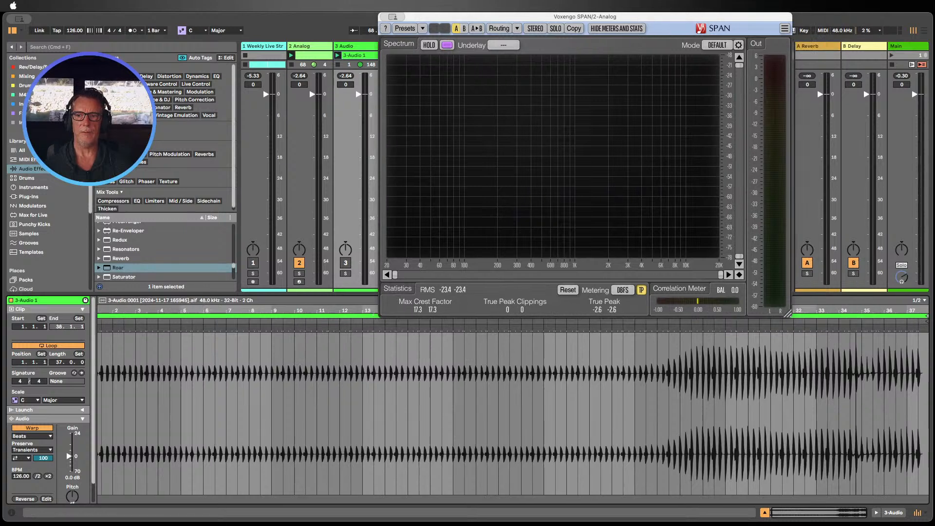
left_click_drag(856, 310, 828, 404)
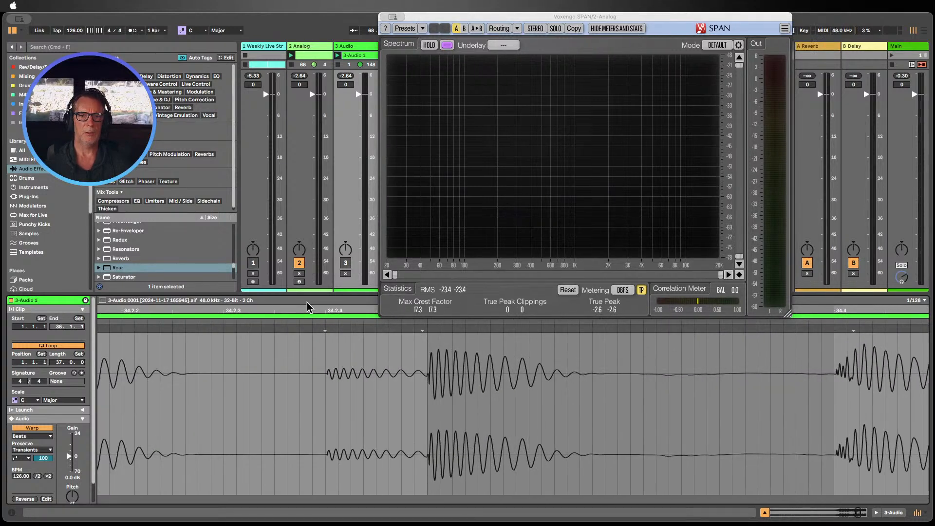
mouse_move(307, 307)
left_mouse_down()
mouse_move(318, 287)
mouse_move(324, 311)
left_mouse_up()
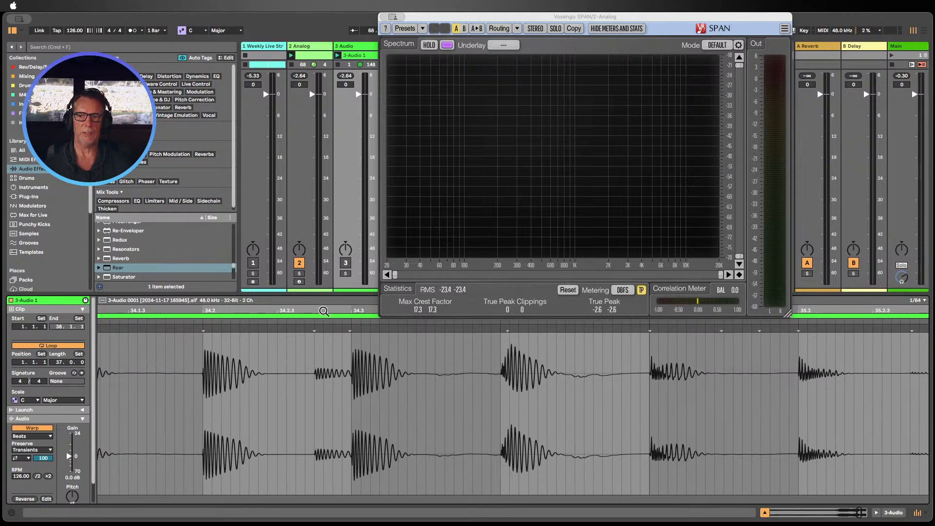
left_click_drag(846, 314, 869, 387)
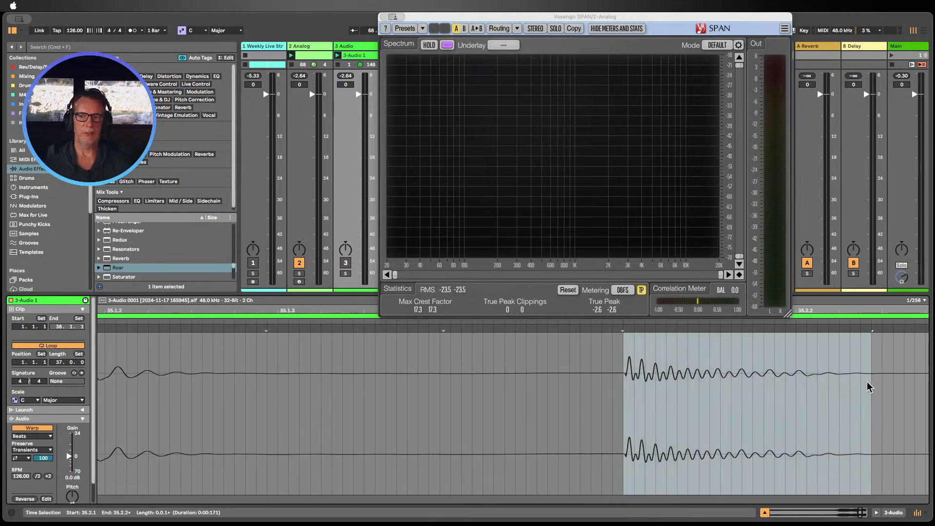
left_click_drag(857, 311, 640, 407)
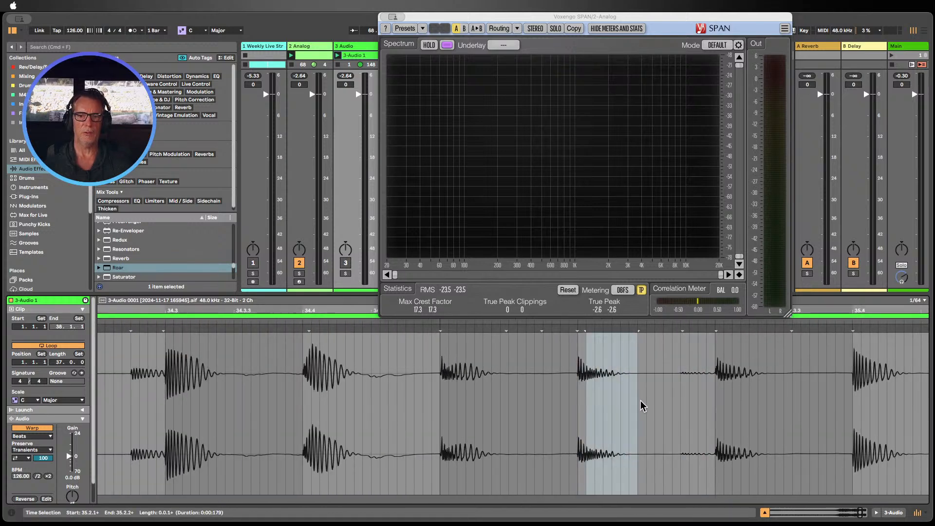
left_click_drag(578, 403, 621, 404)
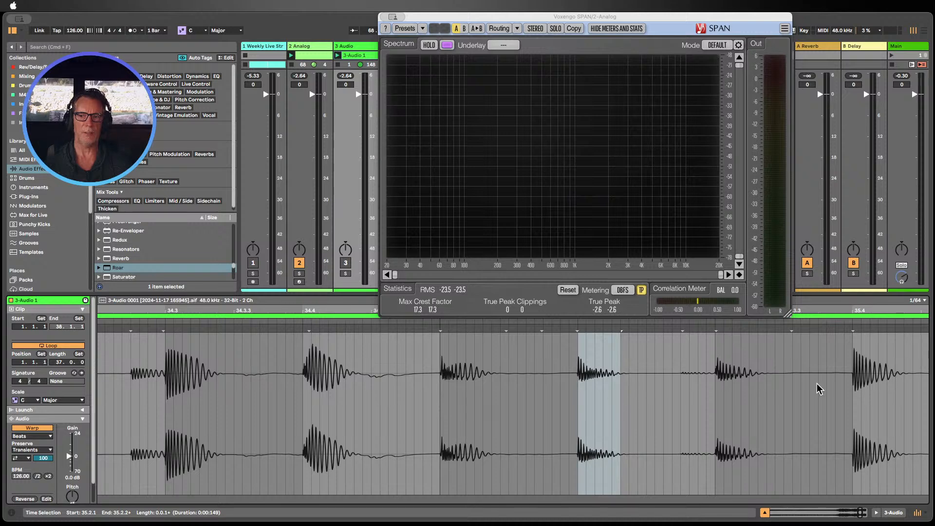
left_click_drag(853, 390, 895, 382)
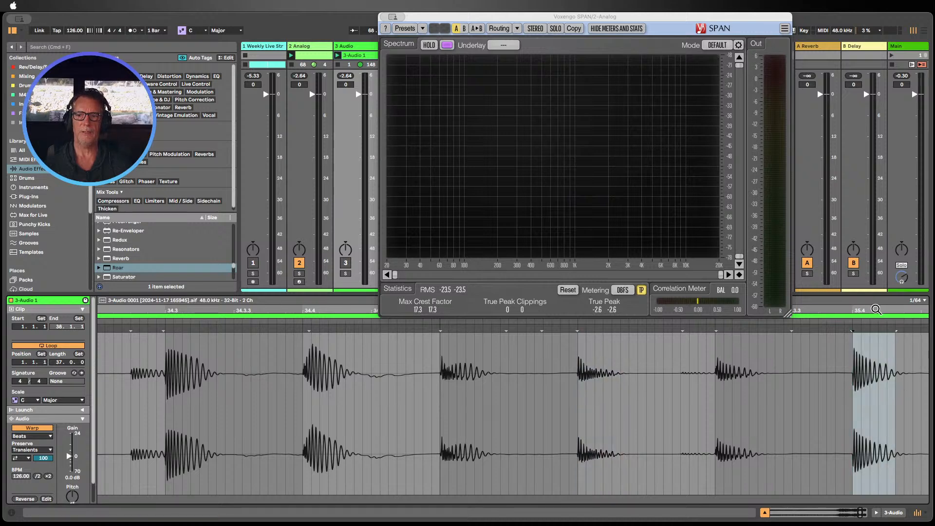
double_click(876, 310)
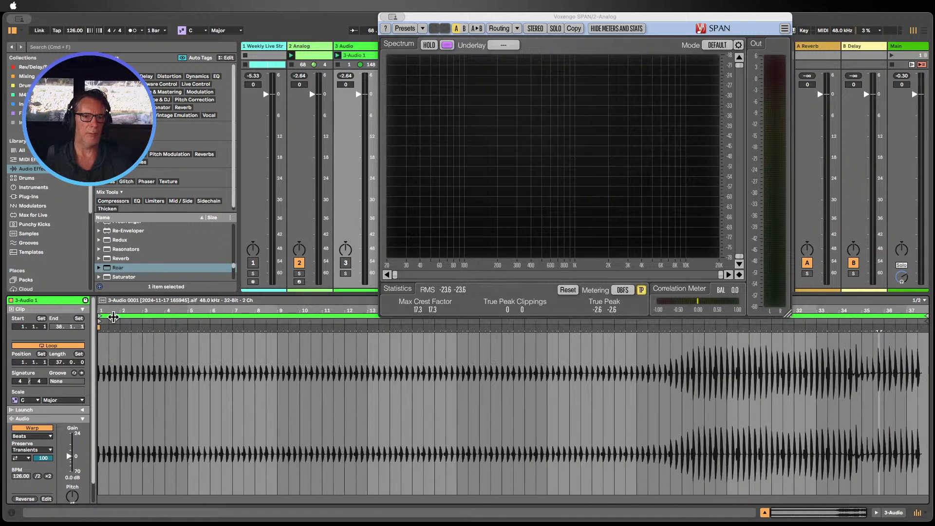
Step: Zoom into the start of the clip and back around bar 34 to compare the shapes of individual note waveforms
left_click_drag(113, 317, 141, 360)
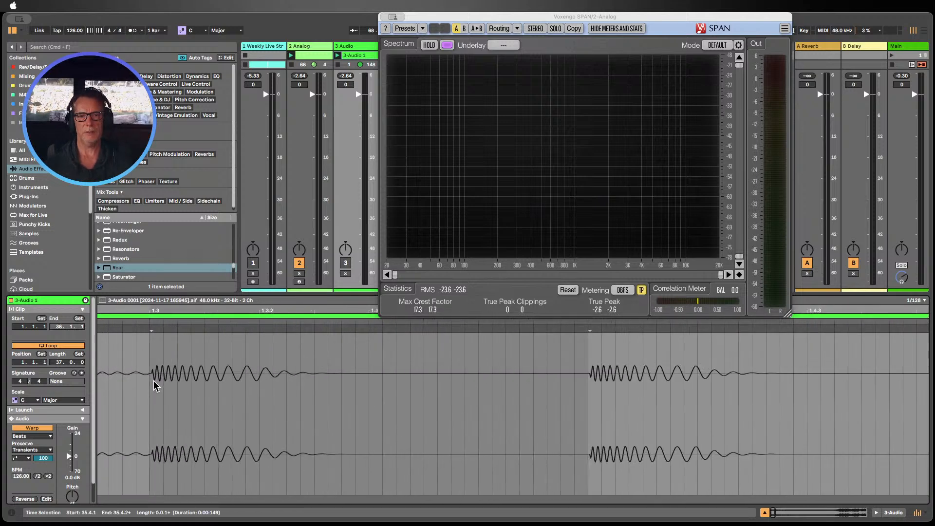
left_click_drag(150, 312, 165, 396)
left_click_drag(149, 357, 159, 357)
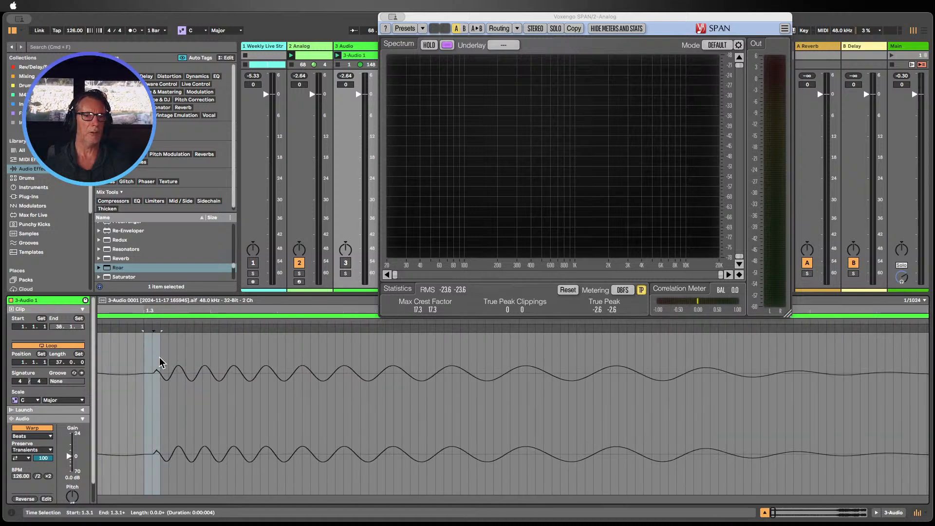
left_click_drag(158, 312, 191, 151)
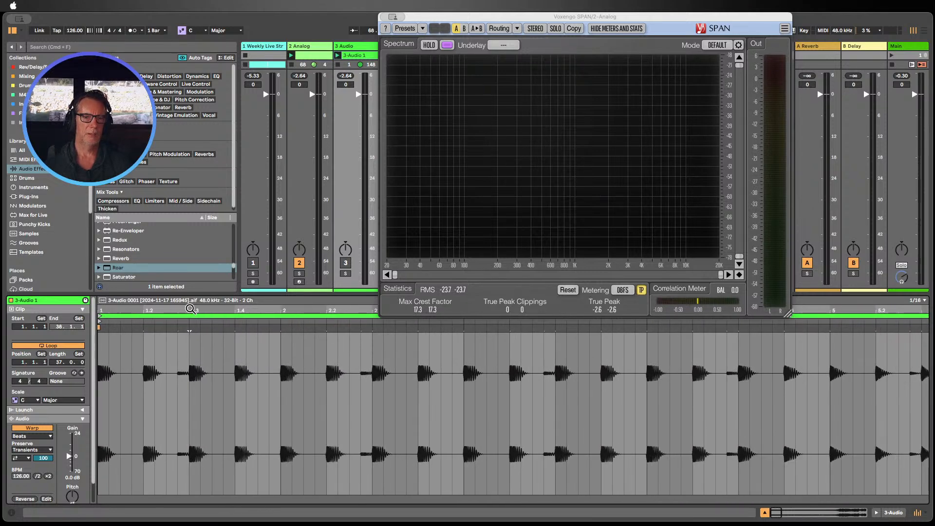
left_click_drag(190, 308, 109, 468)
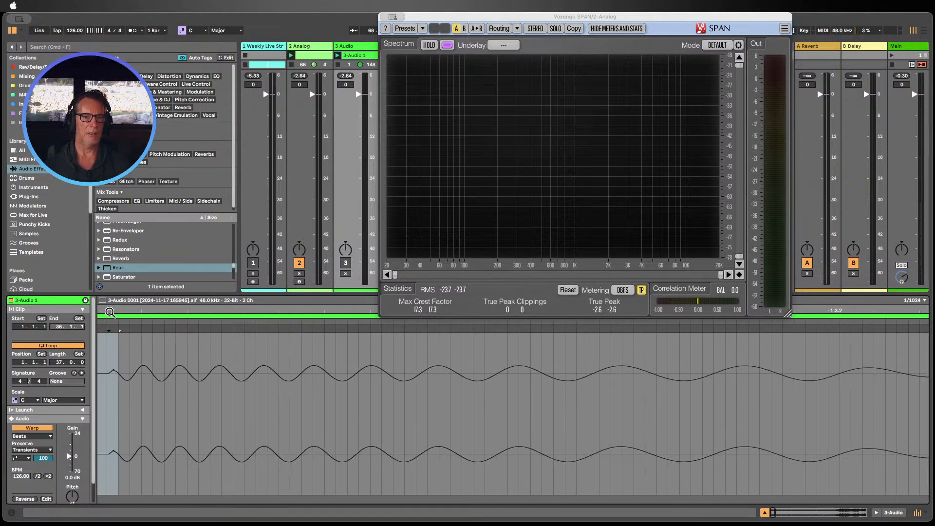
left_click_drag(110, 312, 128, 291)
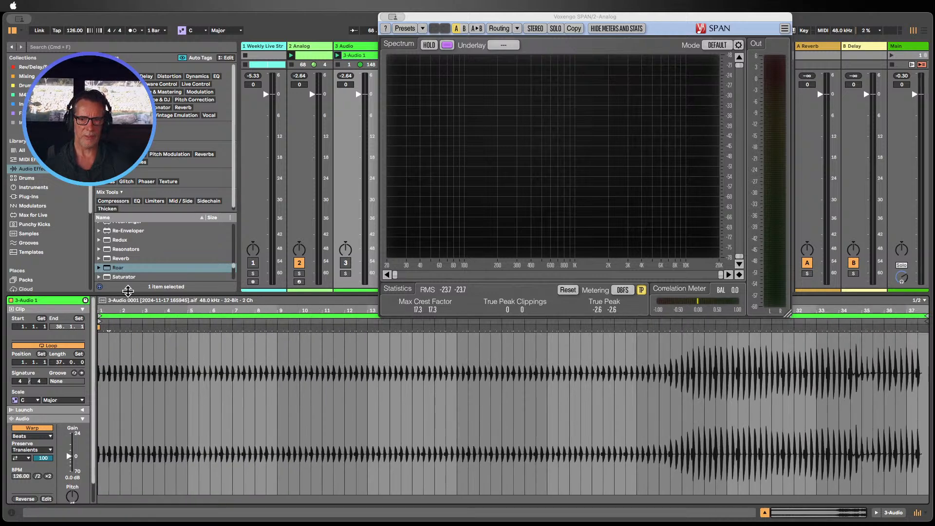
left_click_drag(856, 313, 856, 409)
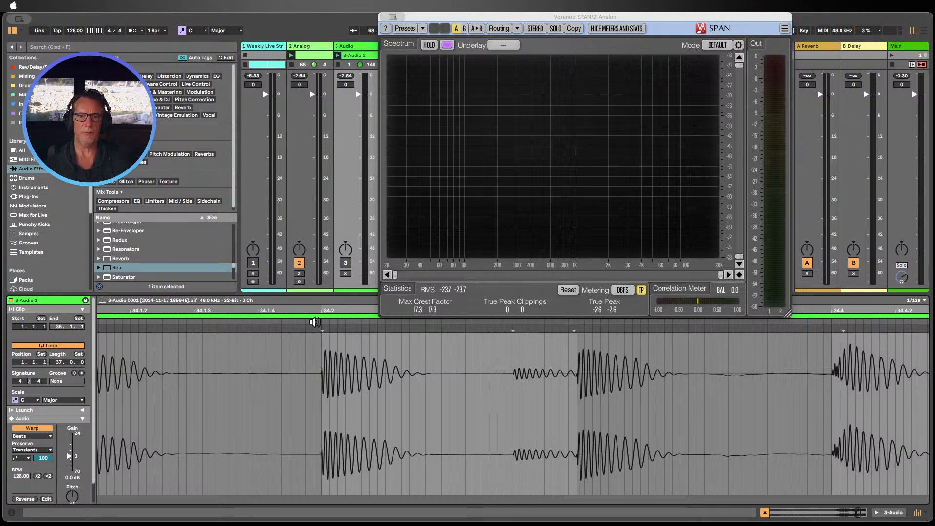
left_click_drag(324, 311, 291, 316)
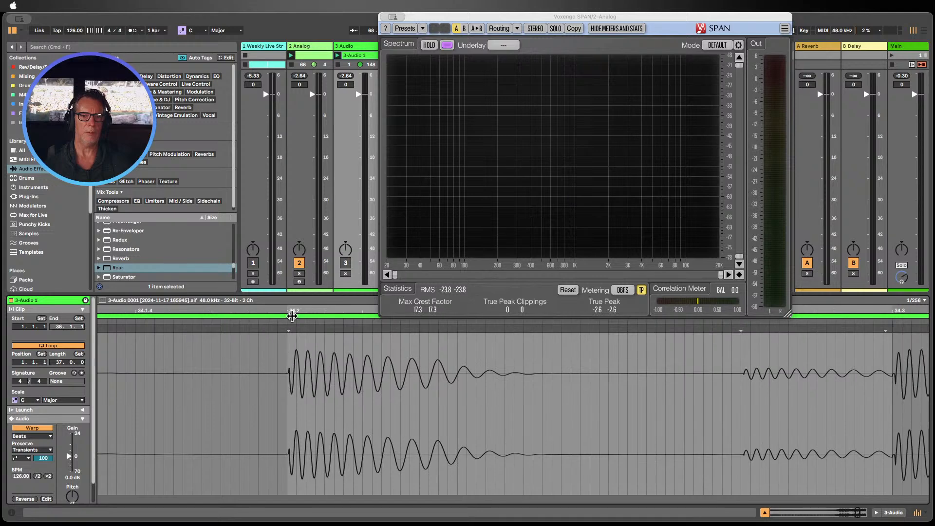
left_click_drag(288, 400, 654, 430)
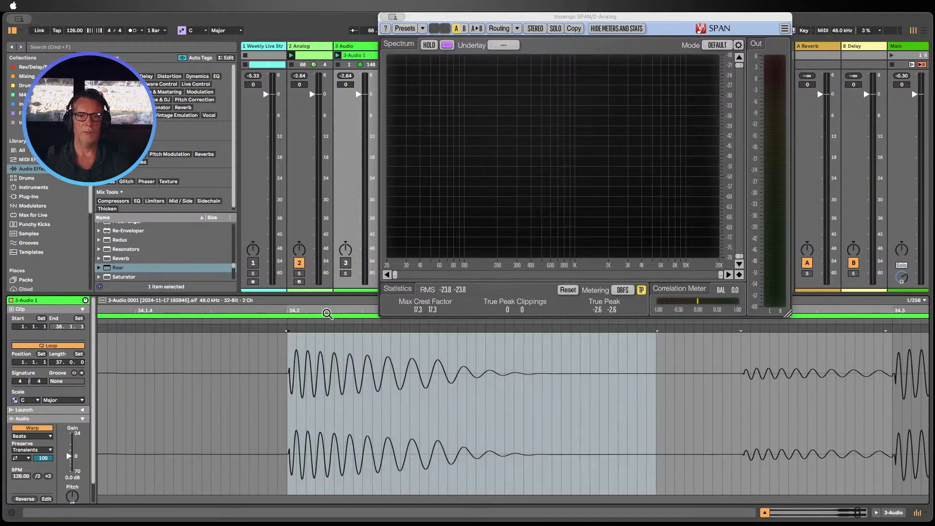
left_click_drag(326, 311, 325, 268)
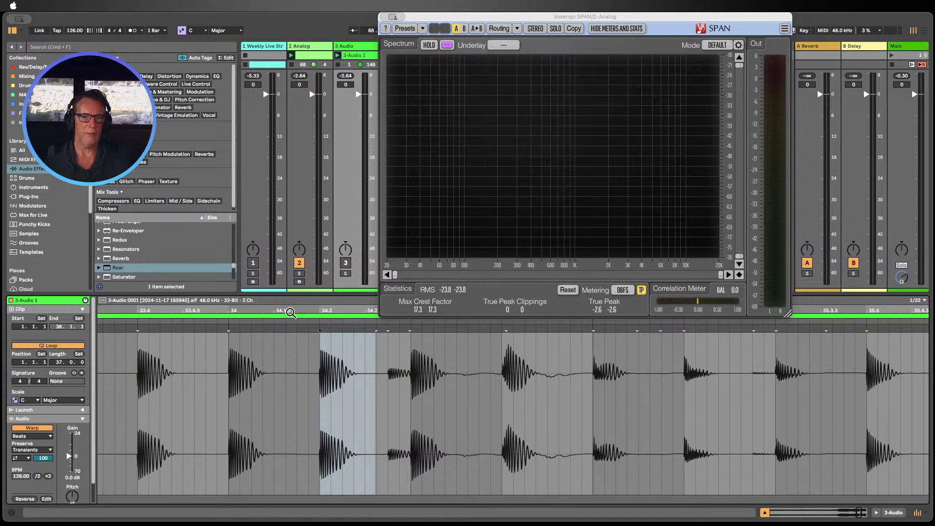
left_click_drag(290, 312, 290, 277)
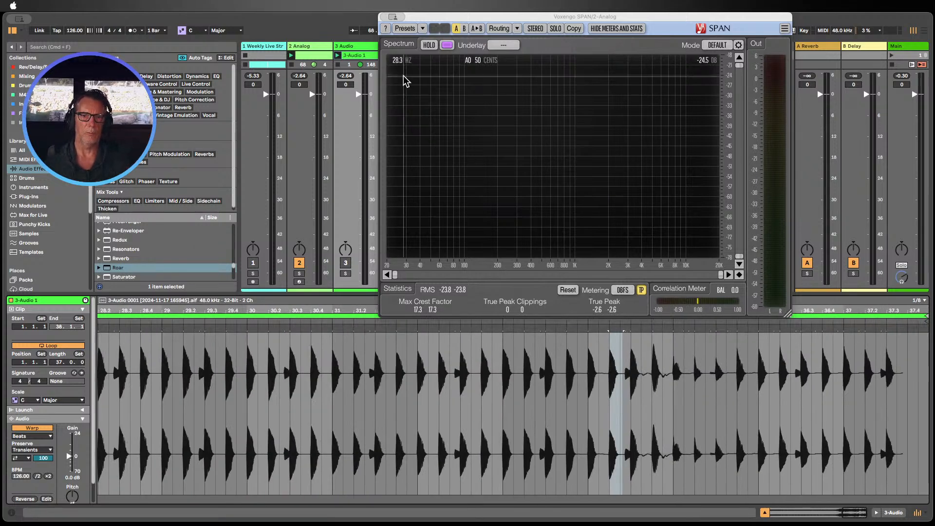
Step: Return to the Analog track's devices, collapse the Roar and Oscilloscope devices and close the SPAN plug-in window
double_click(311, 46)
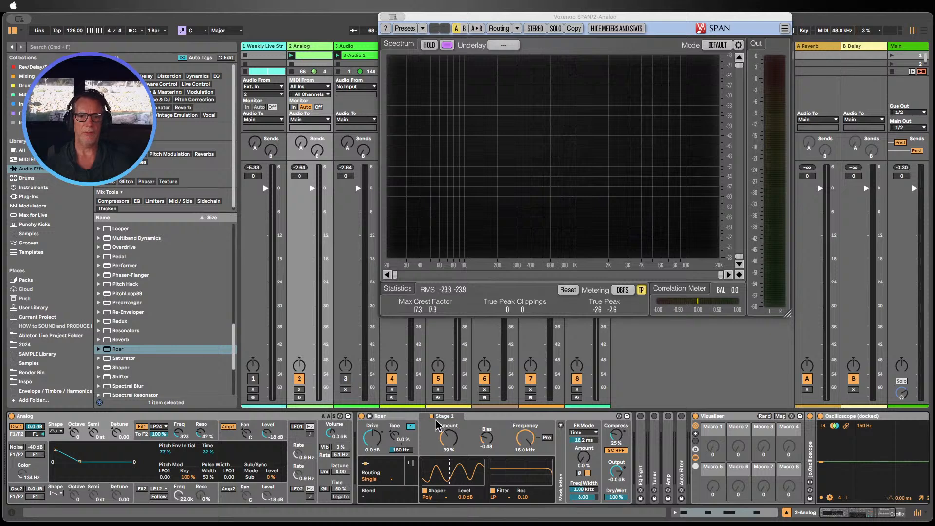
double_click(400, 417)
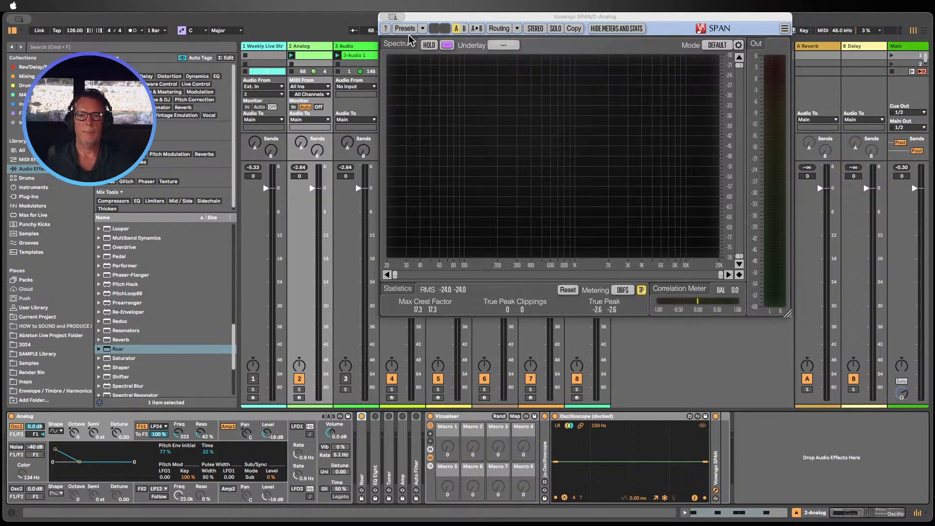
key("super+w")
double_click(588, 417)
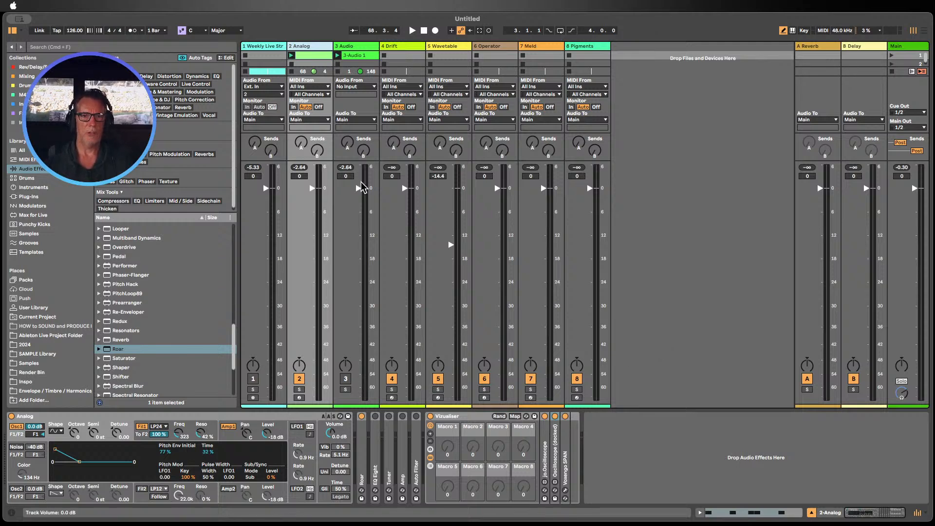
Step: Reopen the recorded audio clip and zoom into a single note near bar 34.2 to inspect its waveform
double_click(363, 57)
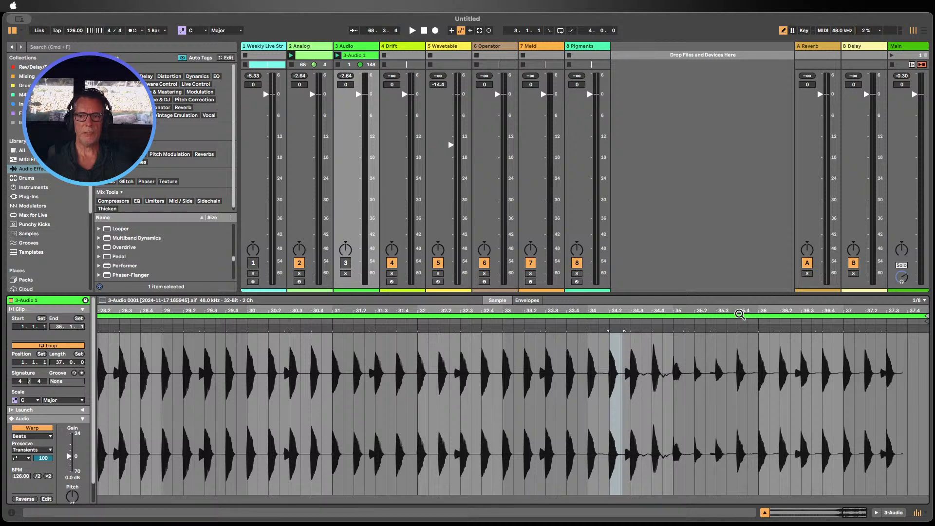
left_click_drag(758, 310, 758, 338)
left_click_drag(290, 411, 326, 396)
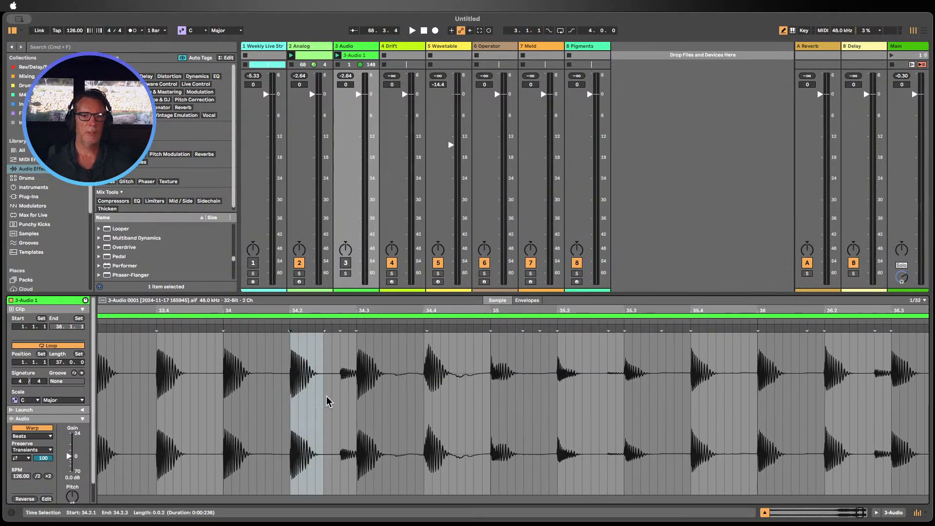
mouse_move(298, 308)
left_mouse_down()
mouse_move(306, 331)
mouse_move(313, 314)
left_mouse_up()
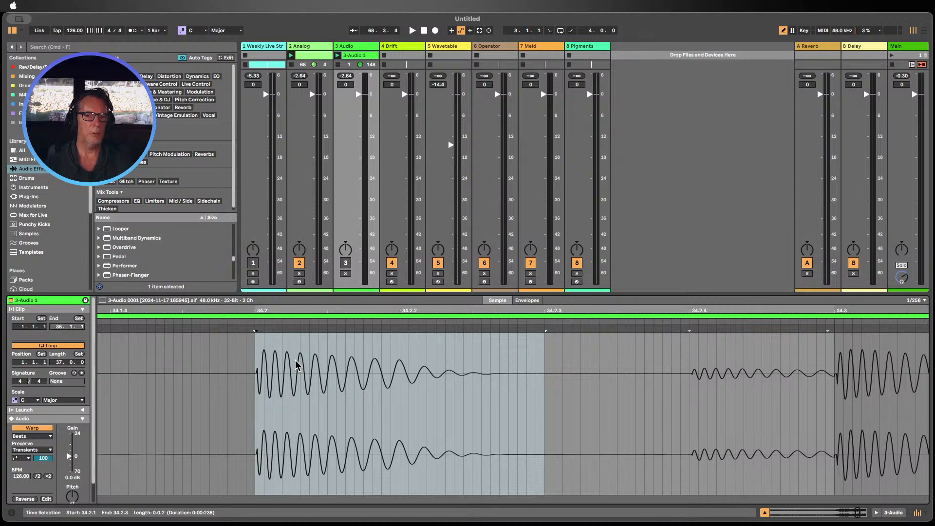
Step: Leave the audio clip's waveform, switch to the Session mixer and stop playback
mouse_move(261, 311)
left_mouse_down()
mouse_move(262, 329)
mouse_move(263, 300)
mouse_move(263, 310)
left_mouse_up()
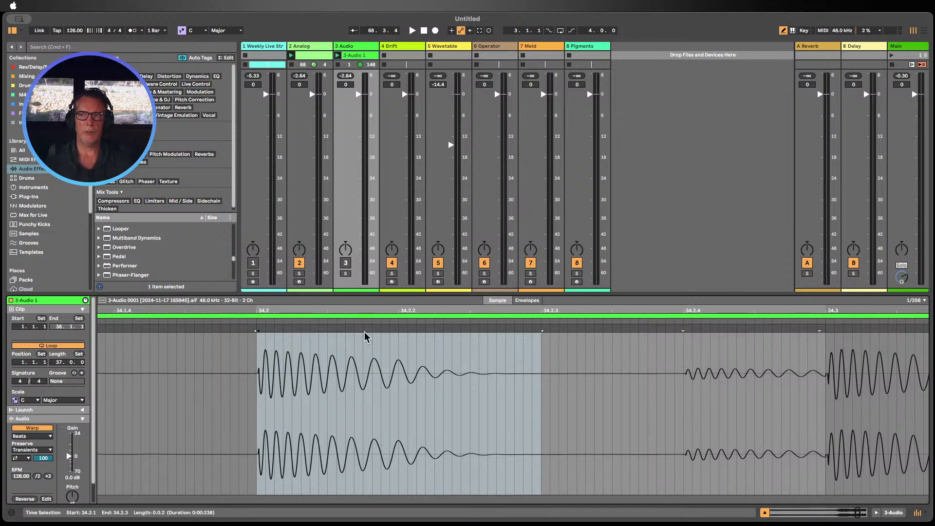
left_click(764, 514)
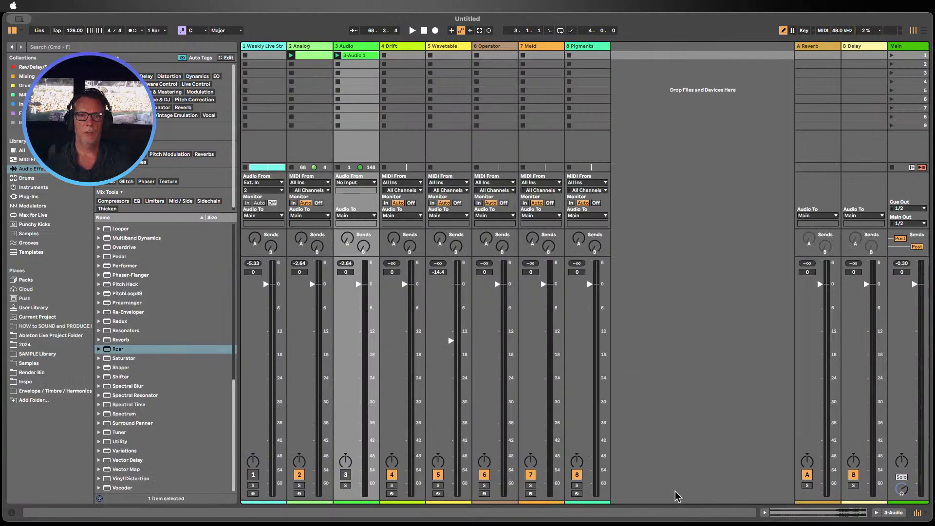
left_click(424, 30)
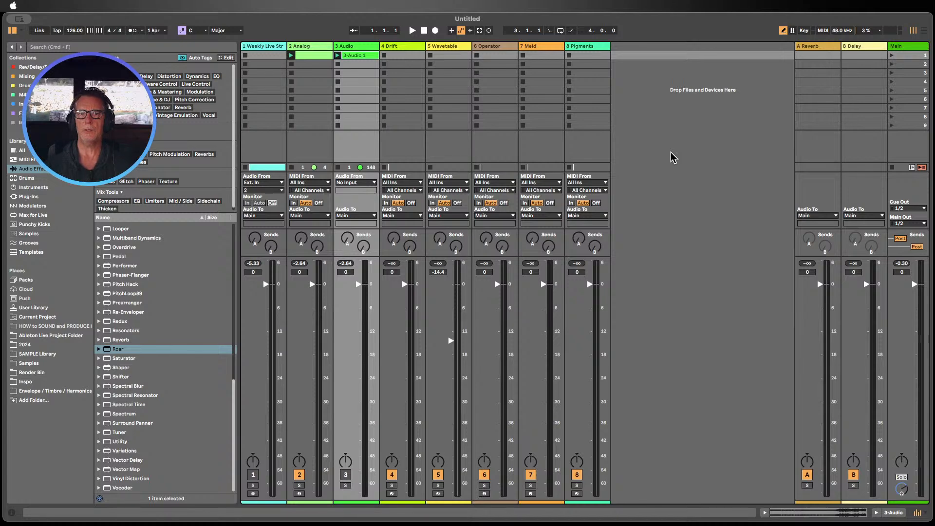
Step: Show the Analog track's device chain, then select the Drift track to view its Drift synth
left_click(319, 48)
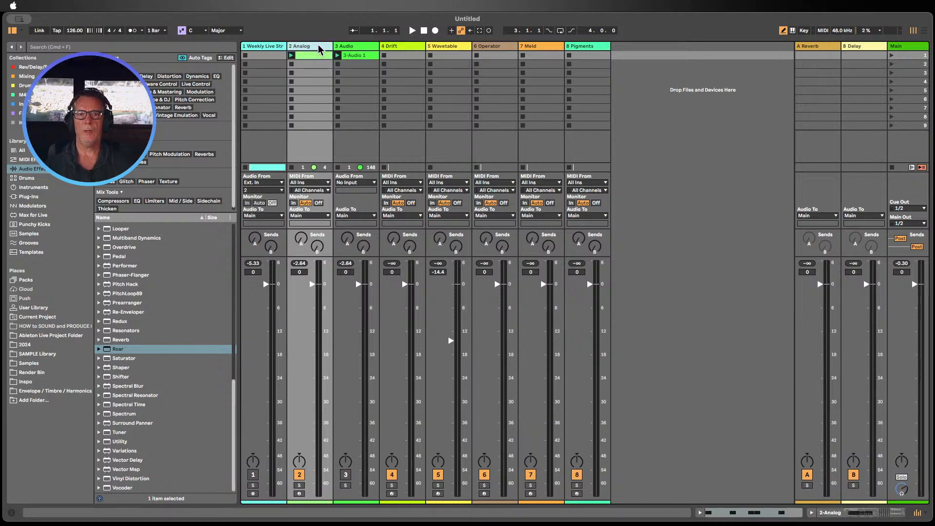
double_click(319, 48)
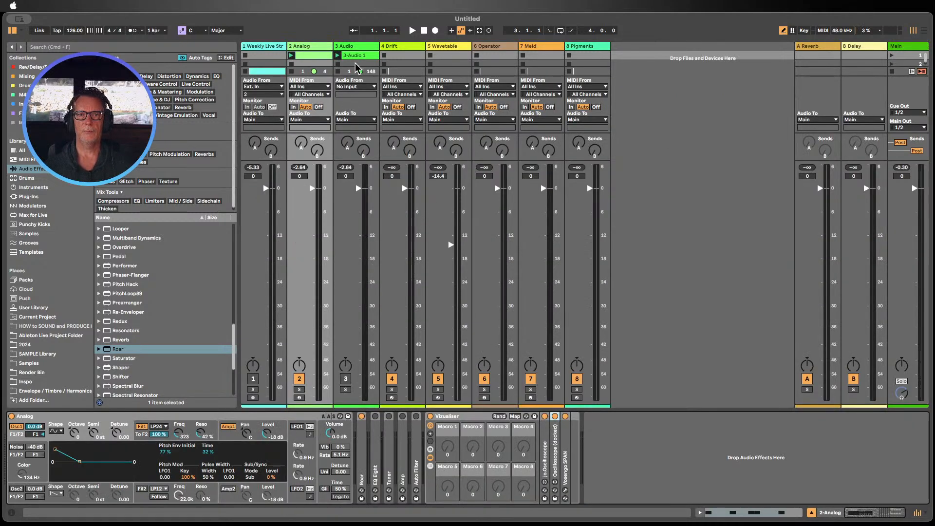
left_click(398, 48)
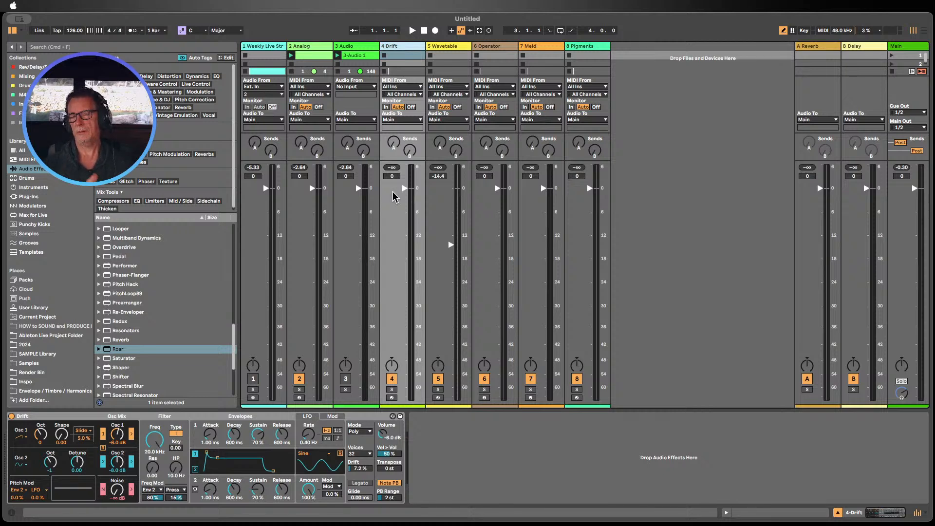
Step: Select the Pigments track, open the Pigments plug-in window and move it to the middle of the screen
left_click(590, 48)
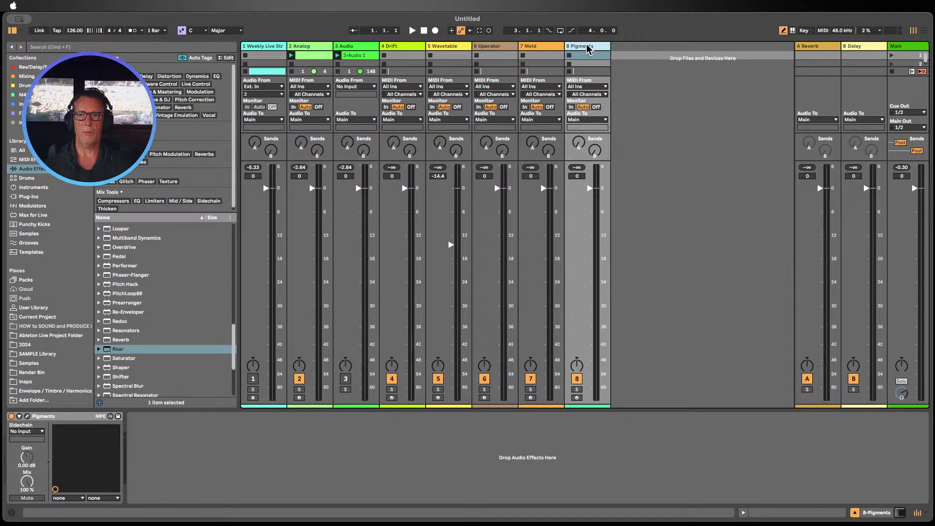
left_click(27, 416)
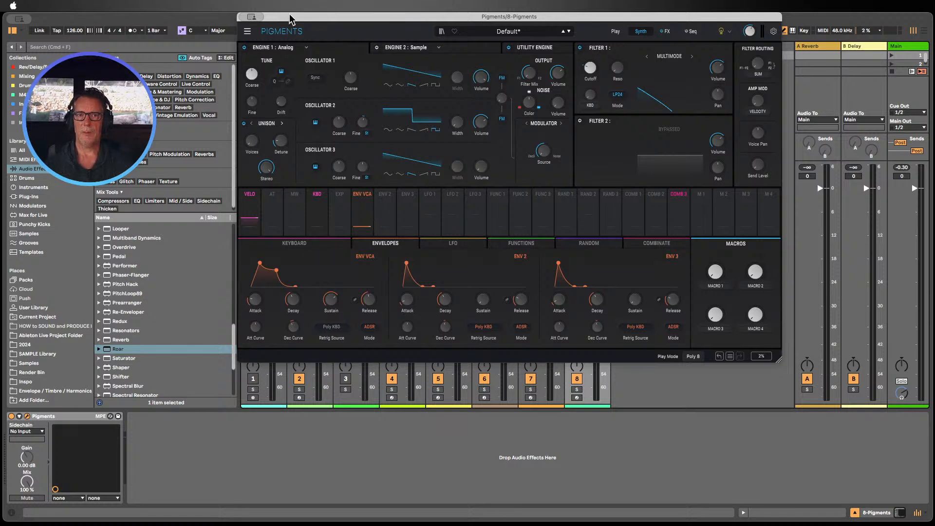
left_click_drag(290, 19, 220, 91)
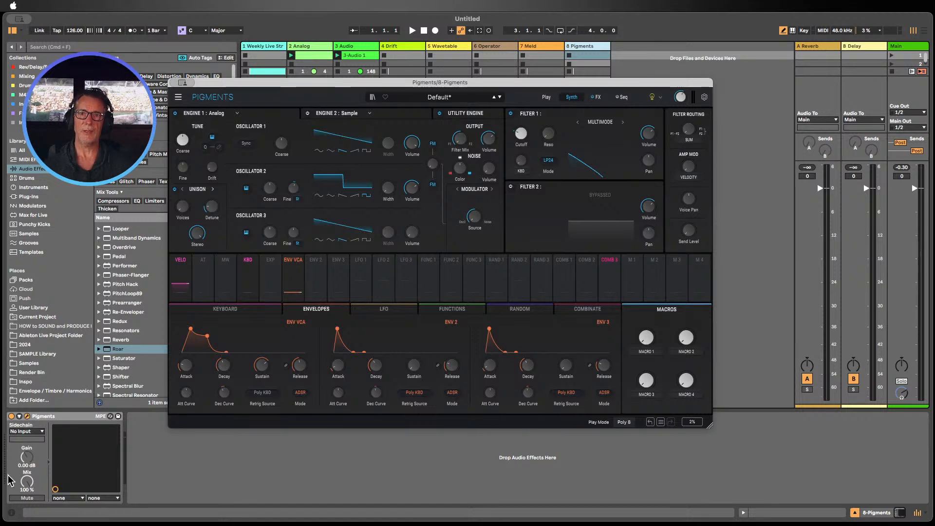
key("super+Tab")
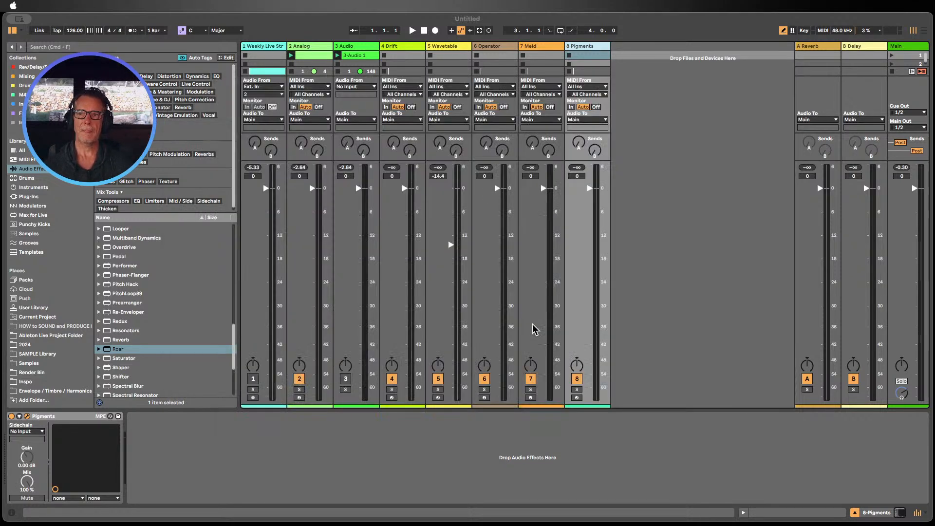